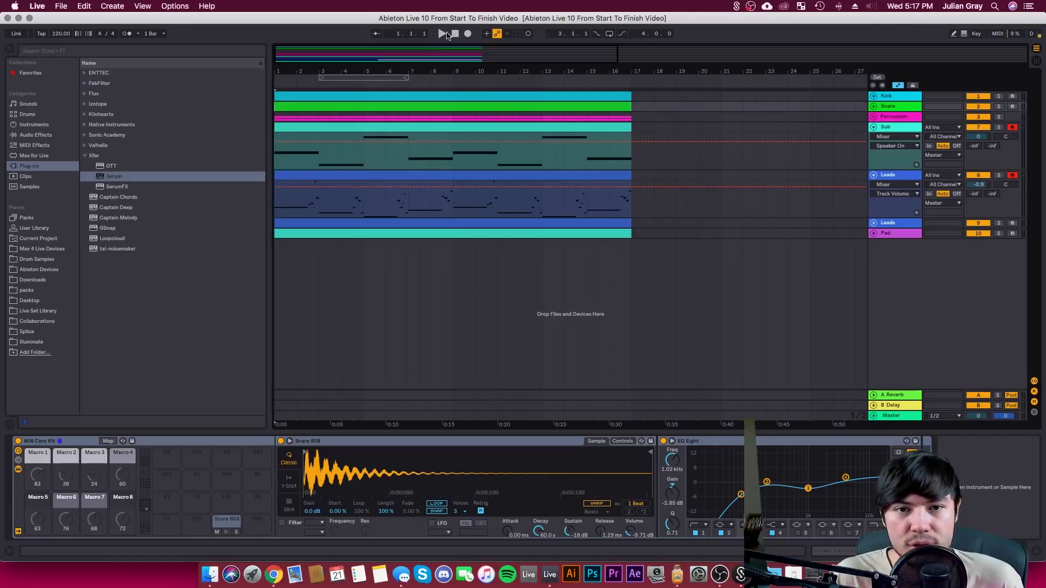
Play the arrangement from the start, stop playback, and place the insert marker at the end of the clips at bar 17
click(442, 34)
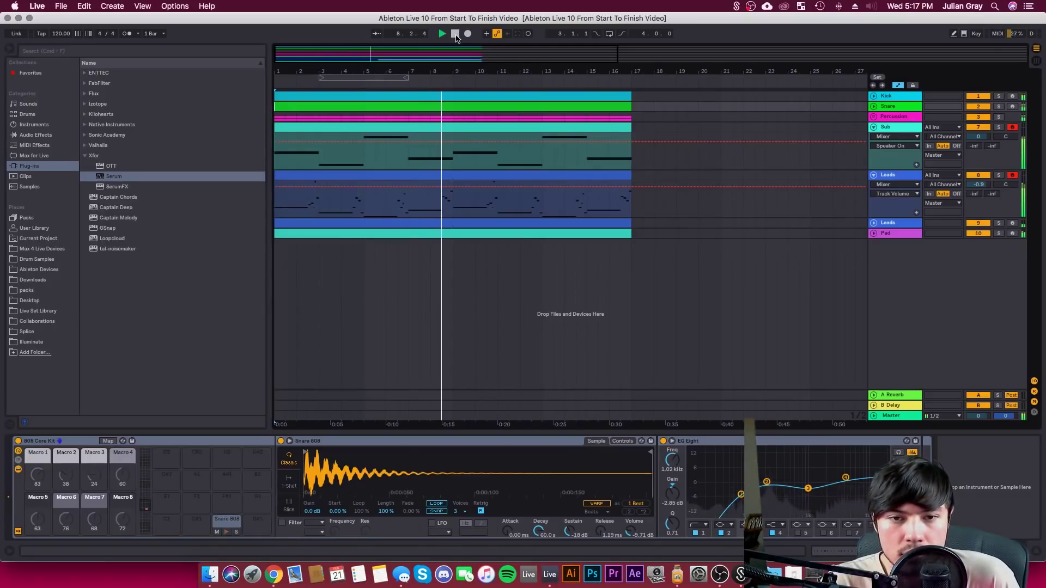
click(456, 37)
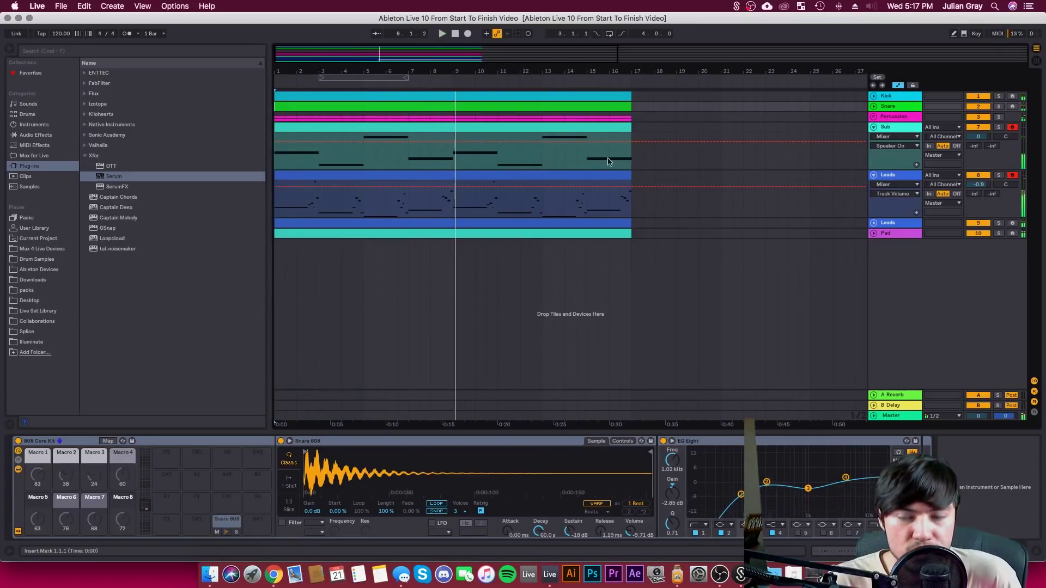
click(632, 116)
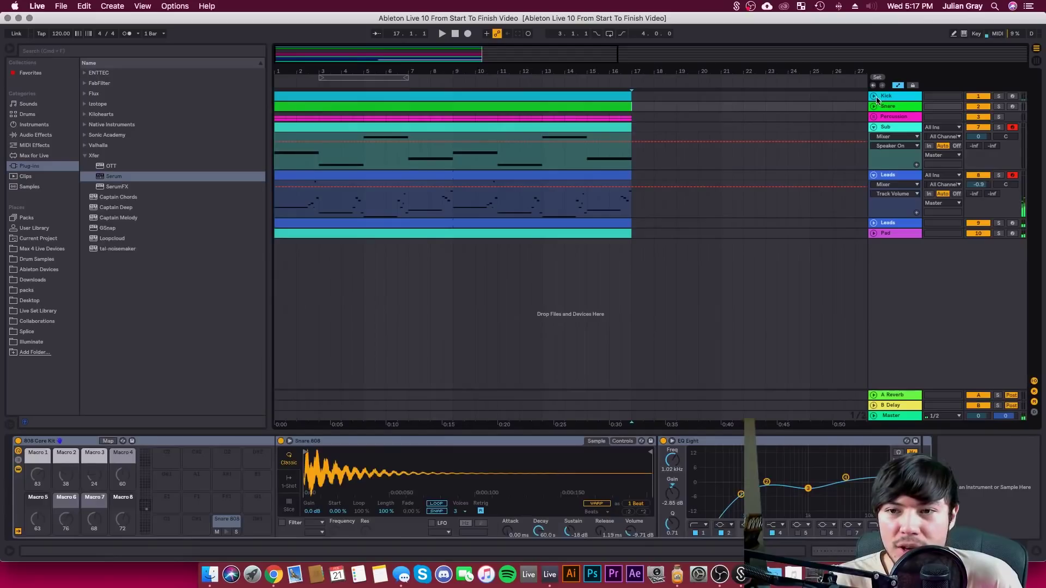
Unfold the Kick track and inspect the device chains of the Kick, Snare and Sub tracks
click(873, 96)
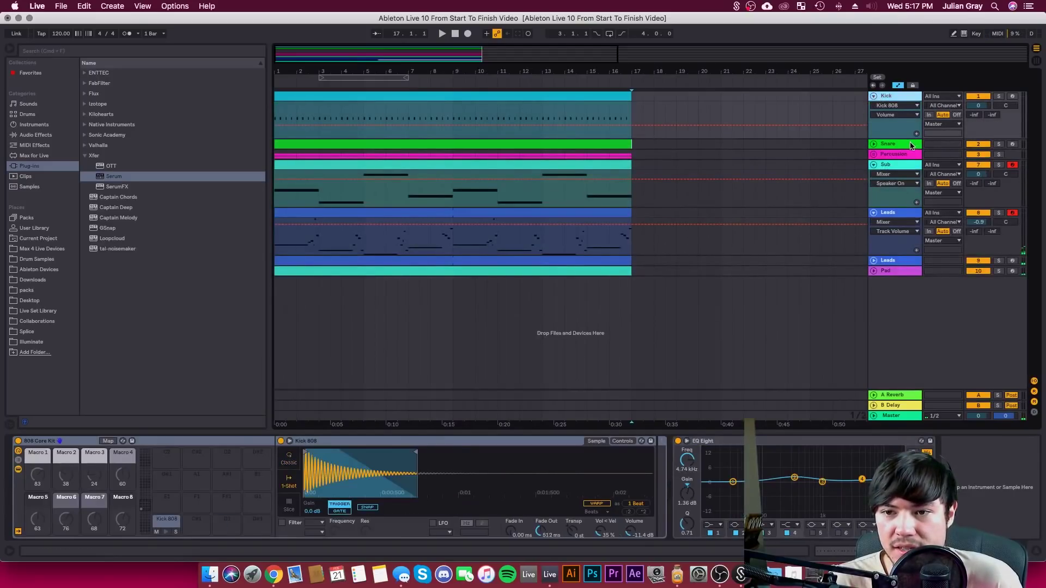
click(867, 143)
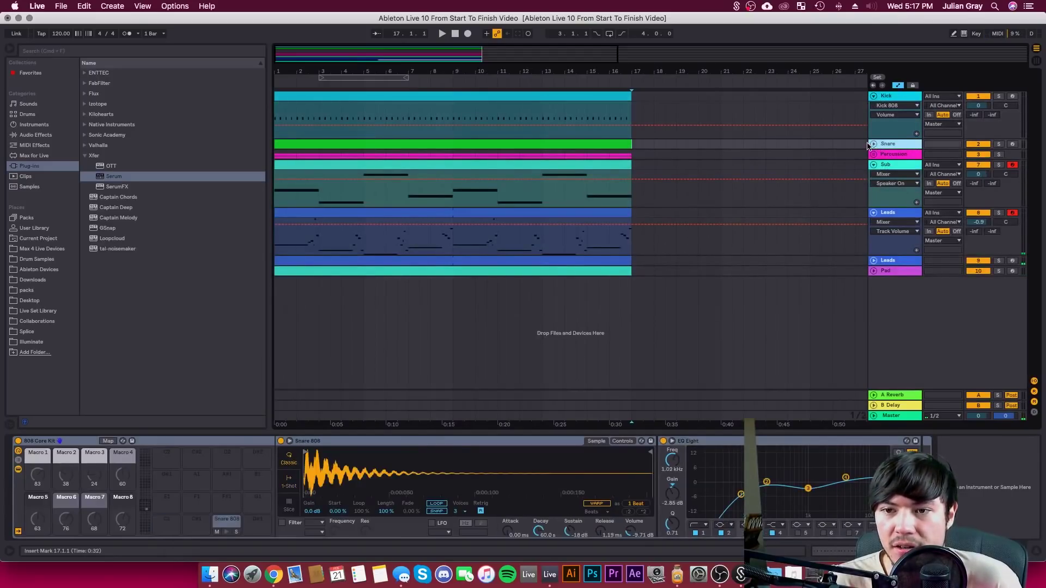
click(893, 96)
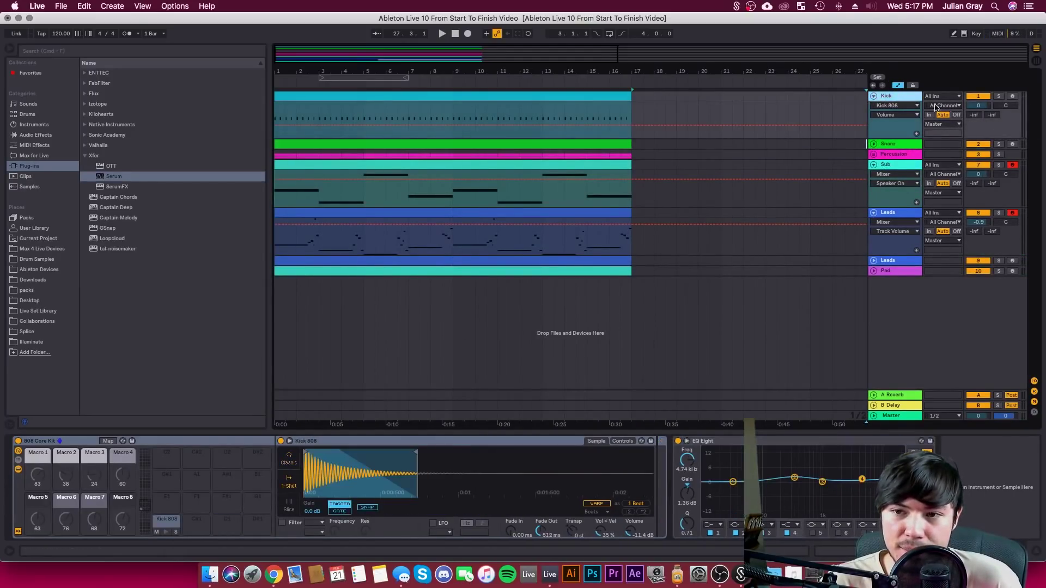
click(900, 164)
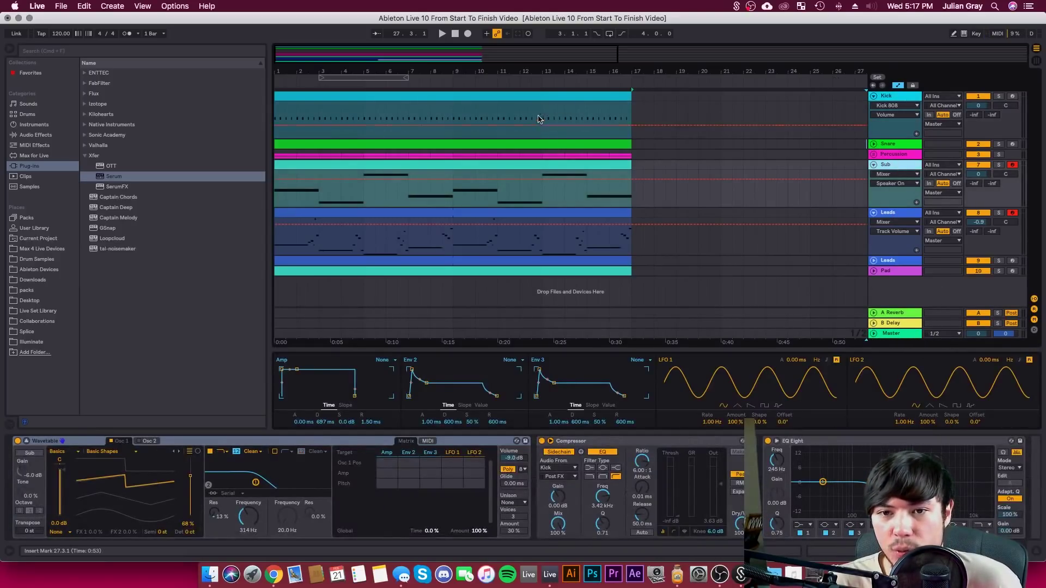
click(442, 112)
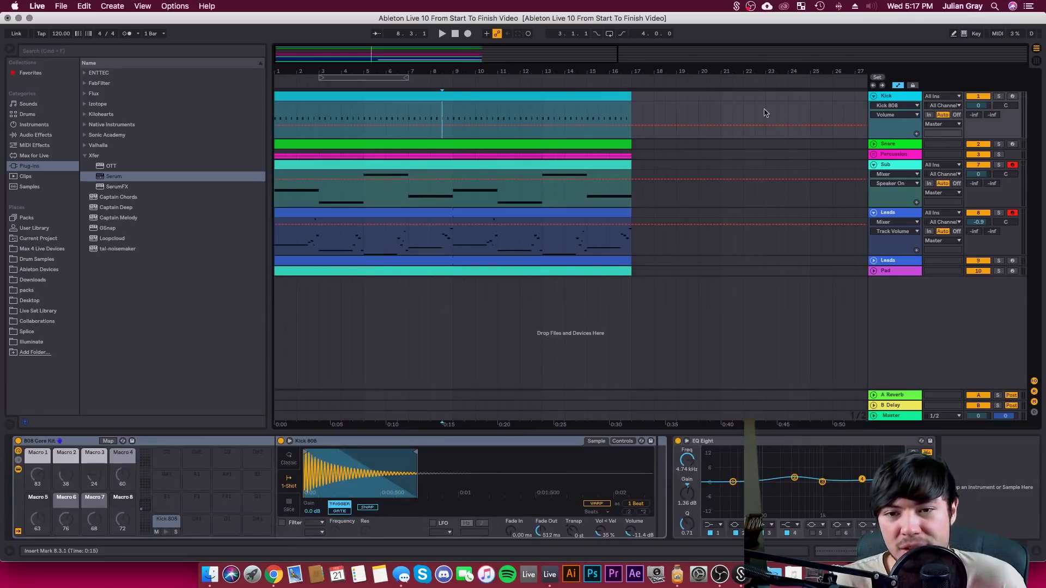
Lower the Sub through Pad tracks together, bringing the Sub volume to -2.3 dB and the first Leads track to -3.2 dB
click(889, 165)
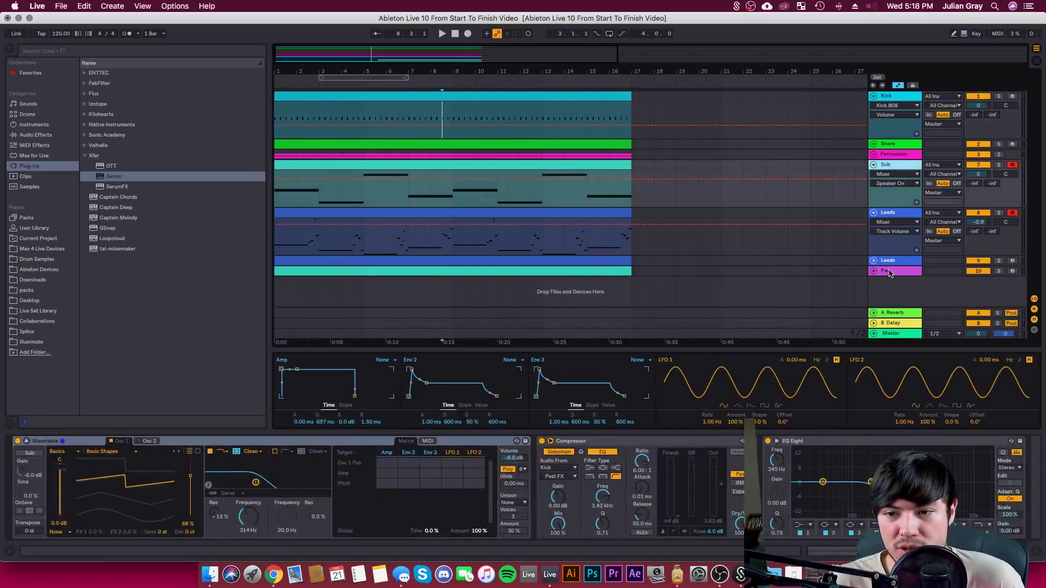
click(890, 272)
drag(967, 174, 967, 180)
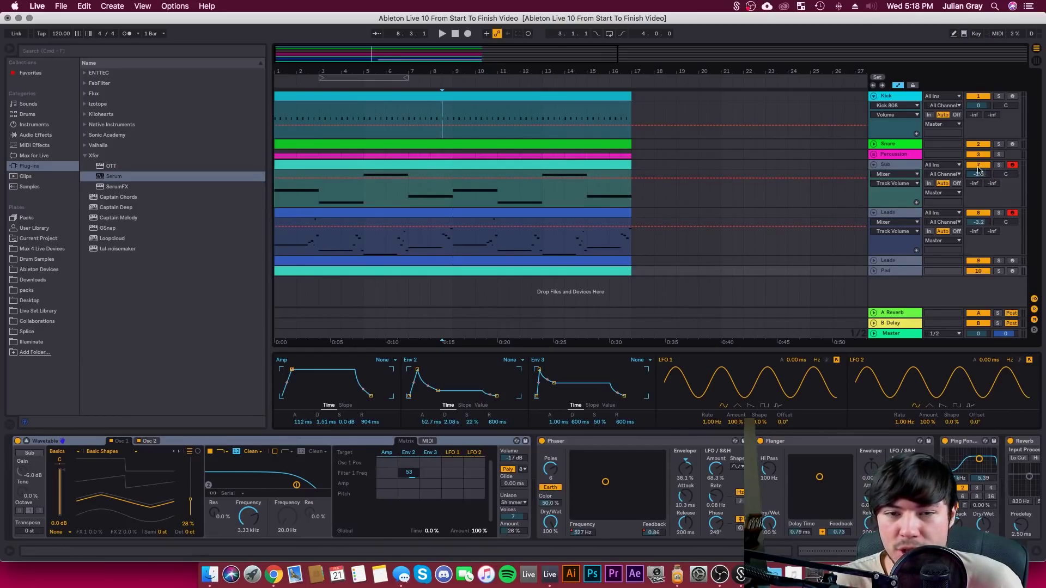
Play the arrangement from the start and raise the Kick 808 sample's volume to -8.57 dB
click(451, 35)
key(space)
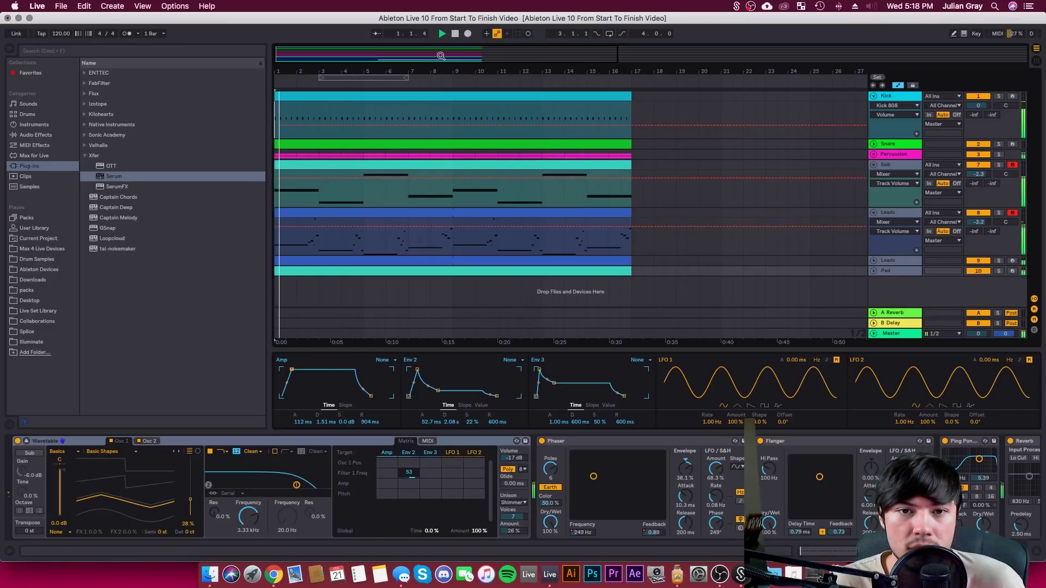
click(631, 101)
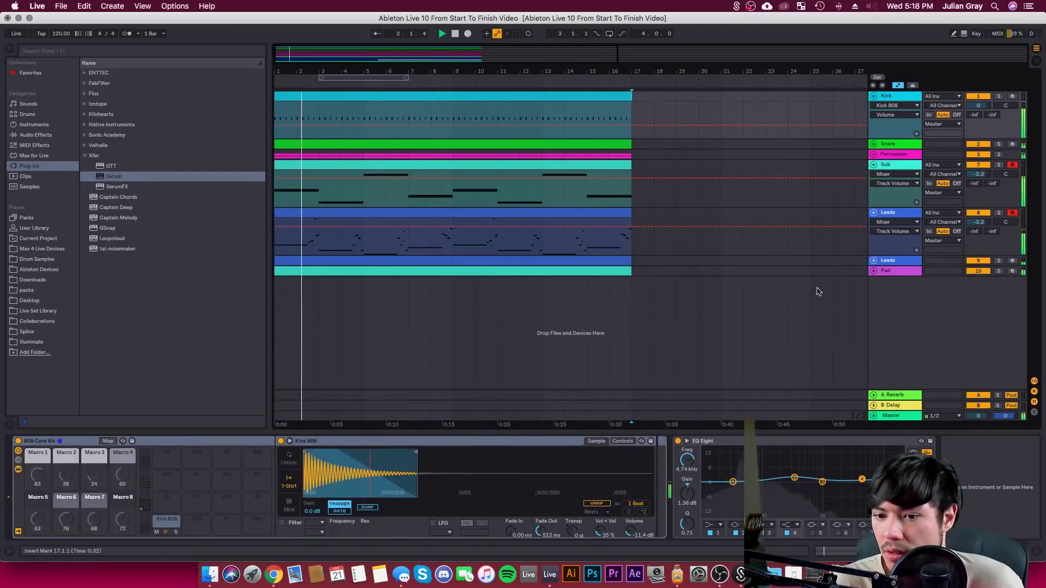
click(732, 482)
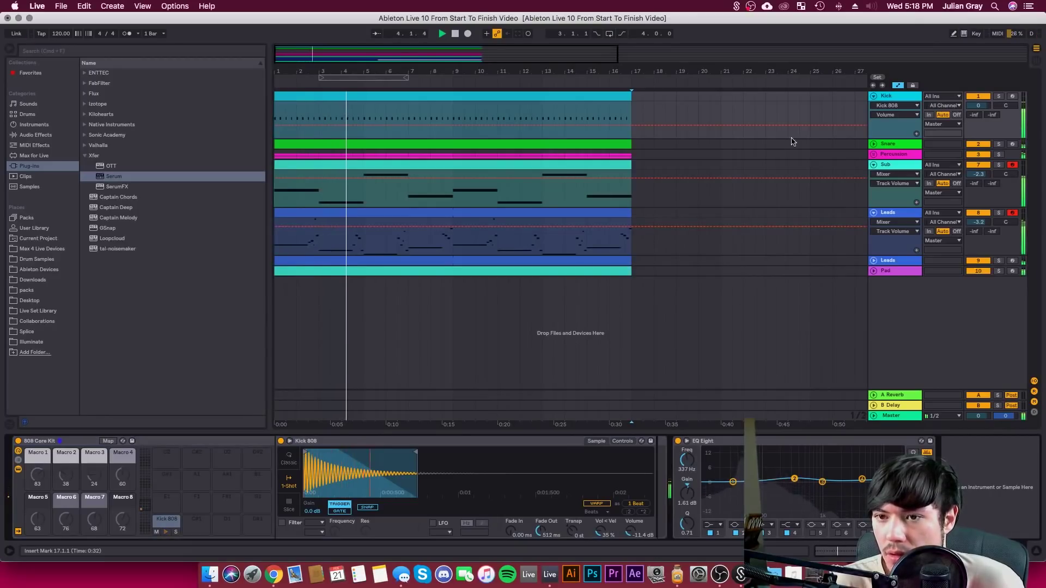
drag(643, 537, 643, 526)
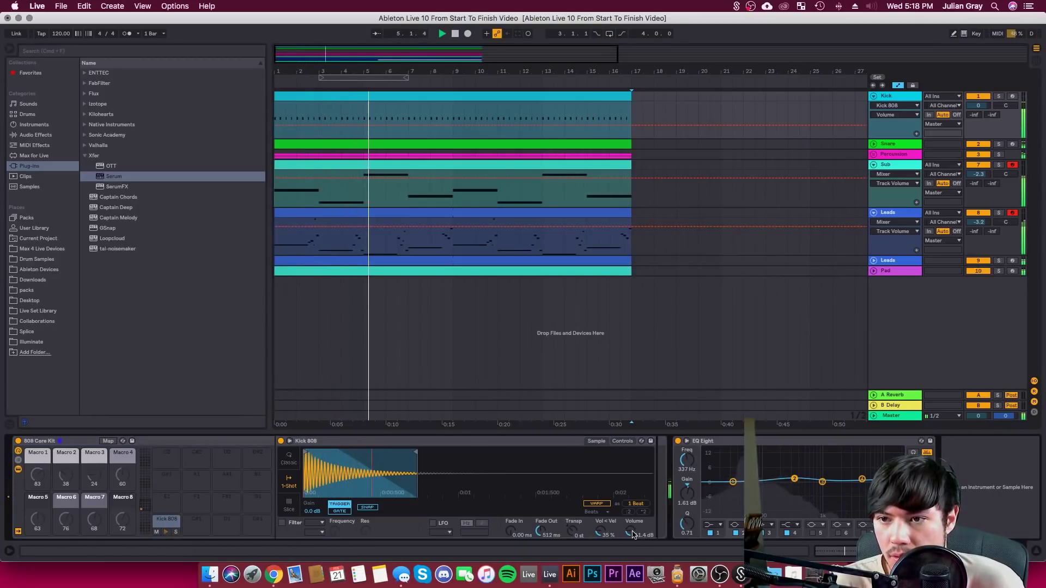
drag(643, 525, 628, 509)
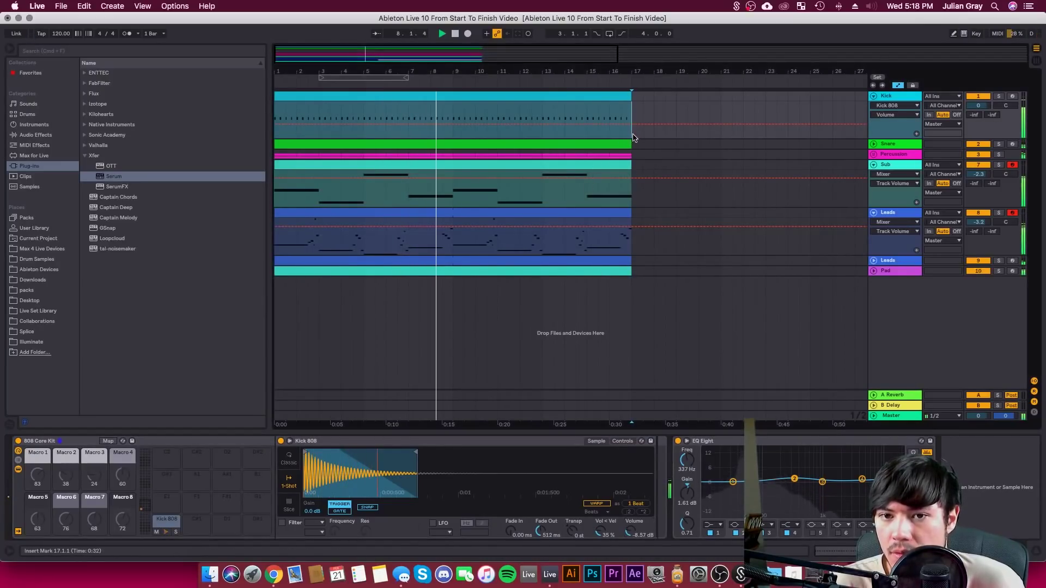
Lower all tracks from Kick to Pad together, bringing Kick to -1.1 dB, Sub to -3.4 dB and the first Leads track to -4.3 dB
click(908, 417)
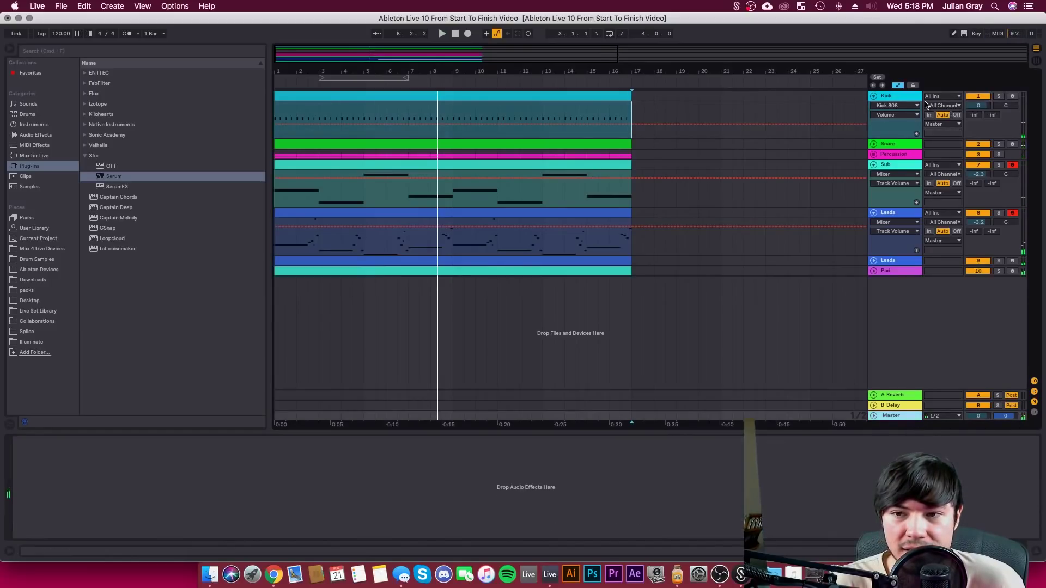
click(907, 107)
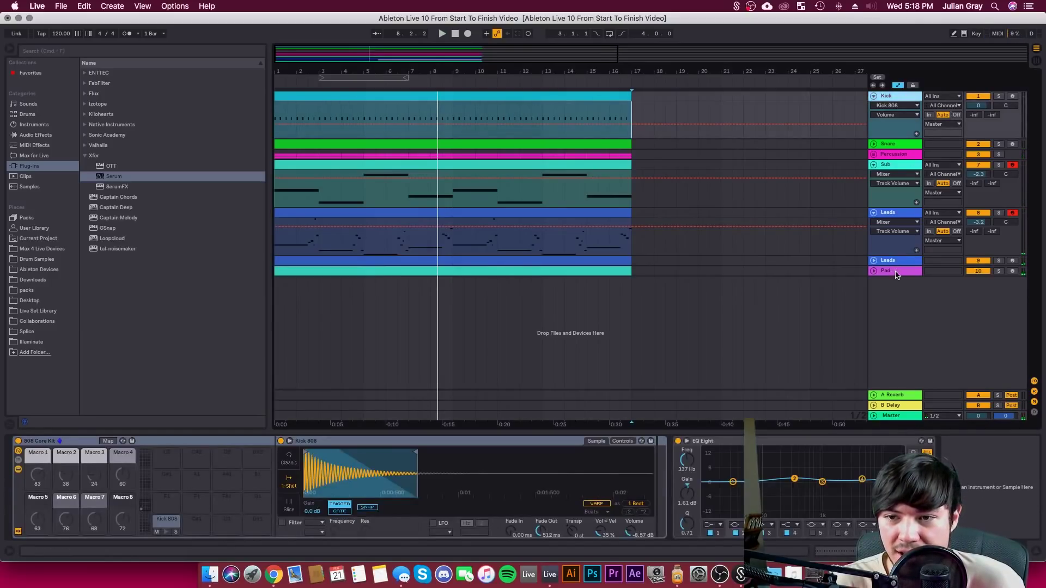
click(878, 272)
drag(978, 105, 978, 109)
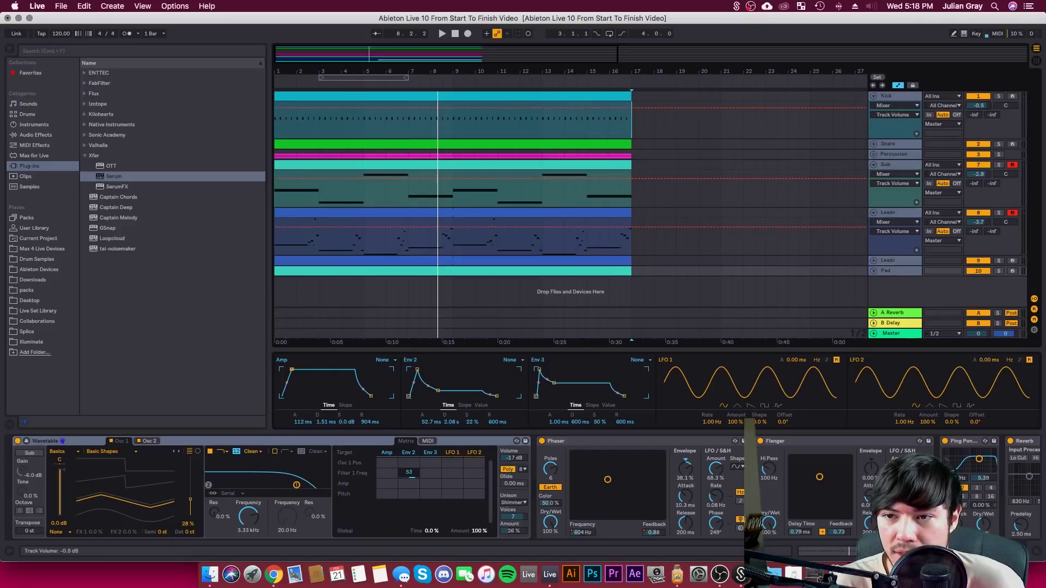
Play the arrangement from bar 7 to check the new levels, viewing the Snare and Kick devices during playback
click(419, 135)
key(space)
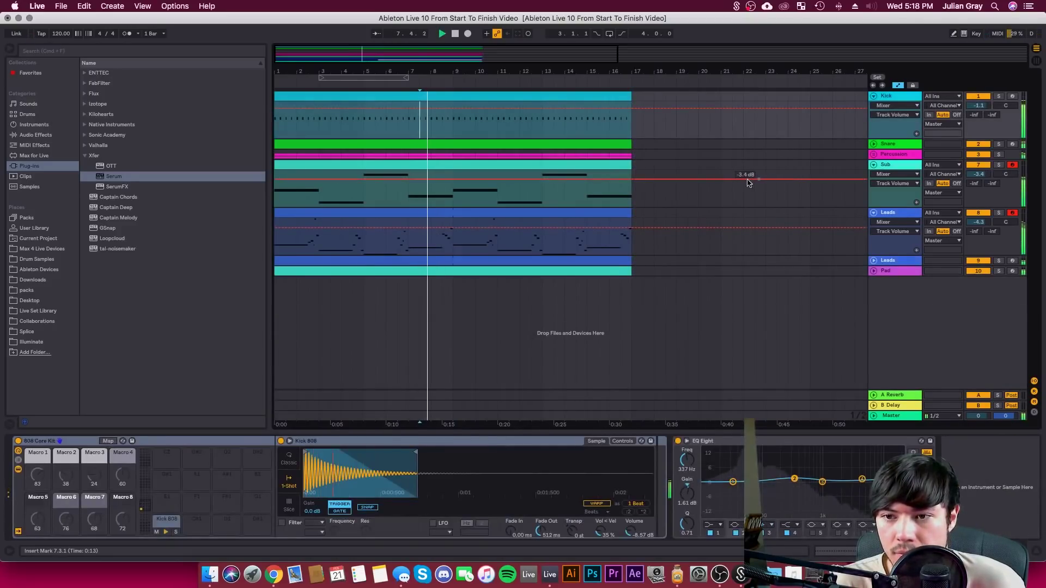
click(643, 144)
click(633, 145)
mouse_move(471, 74)
mouse_down()
mouse_move(469, 38)
mouse_move(449, 43)
mouse_move(466, 60)
mouse_up()
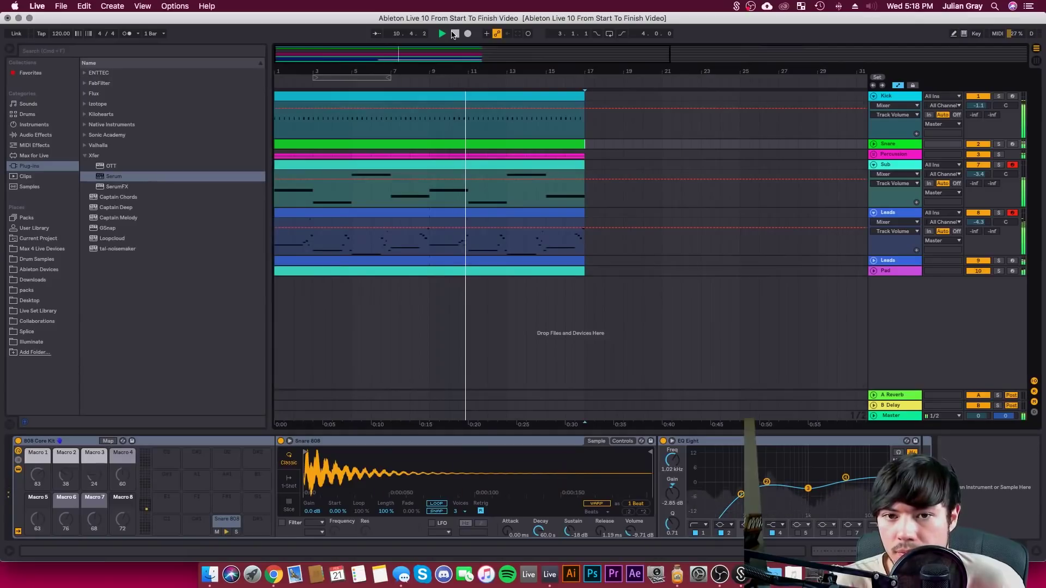
click(899, 95)
key(space)
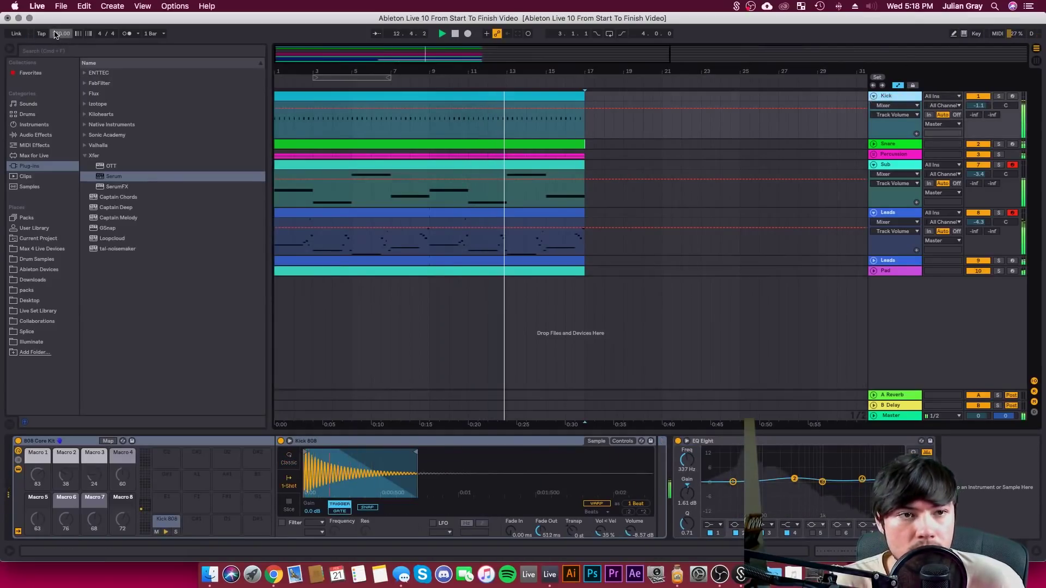
Set the tempo to 126 BPM and play the arrangement from the start
click(60, 34)
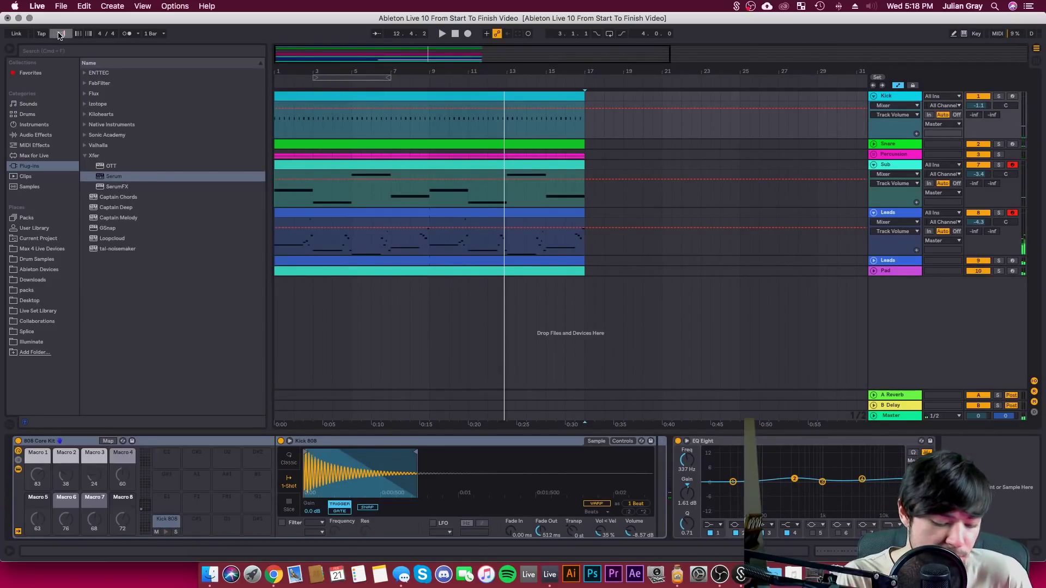
key(Return)
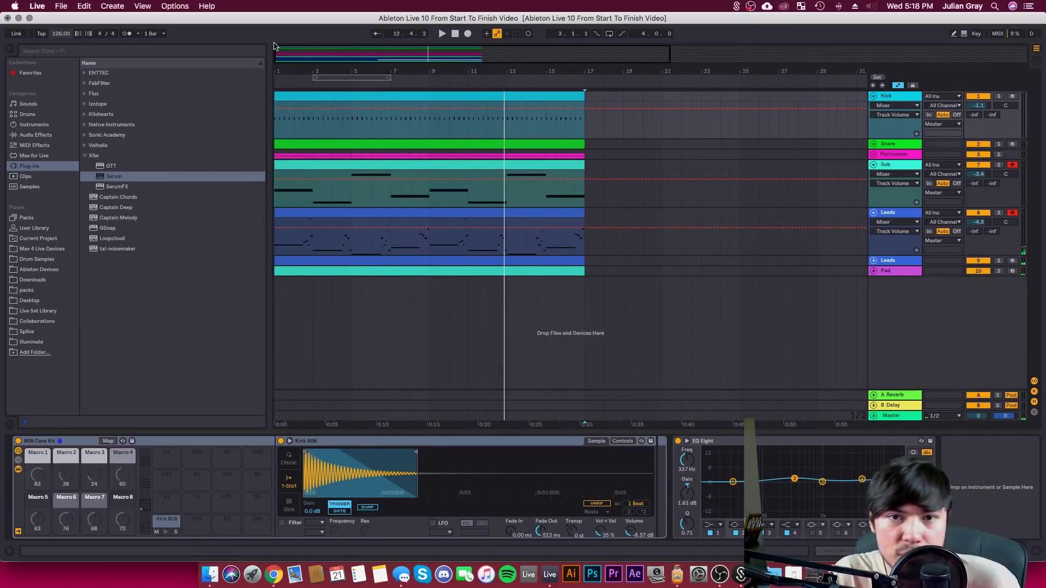
click(457, 34)
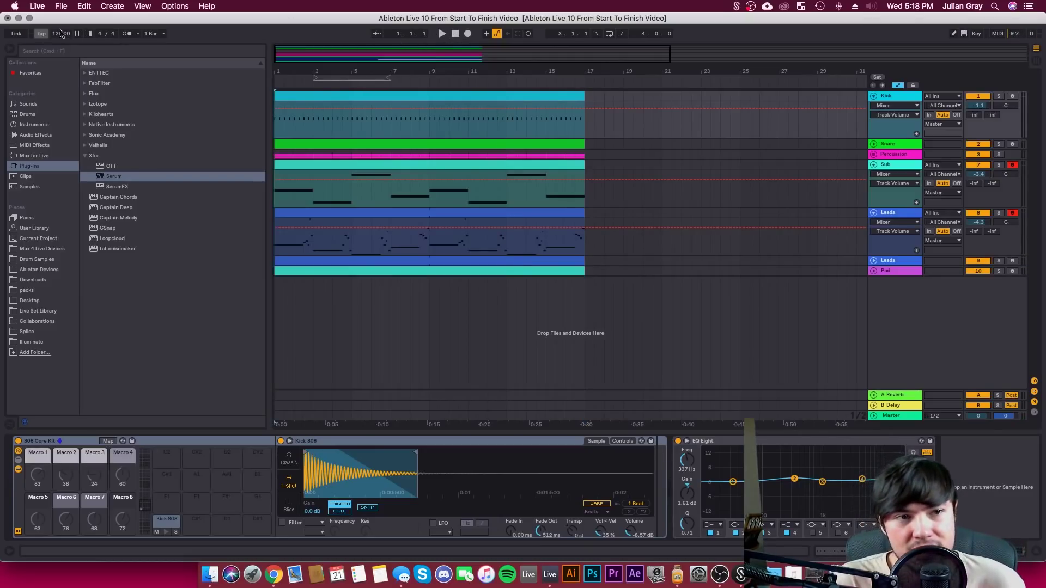
click(441, 35)
drag(414, 50, 414, 54)
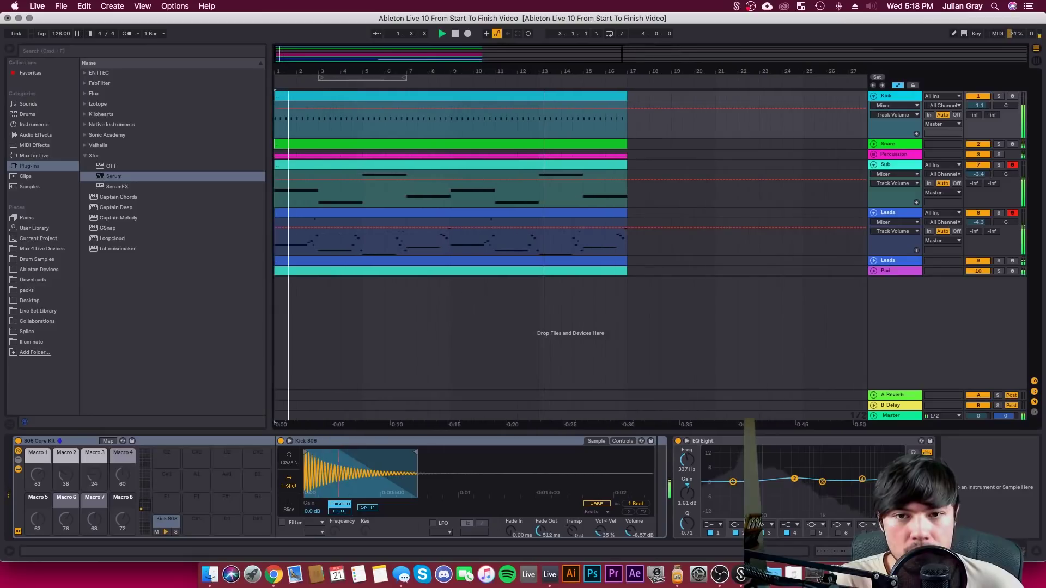
click(627, 98)
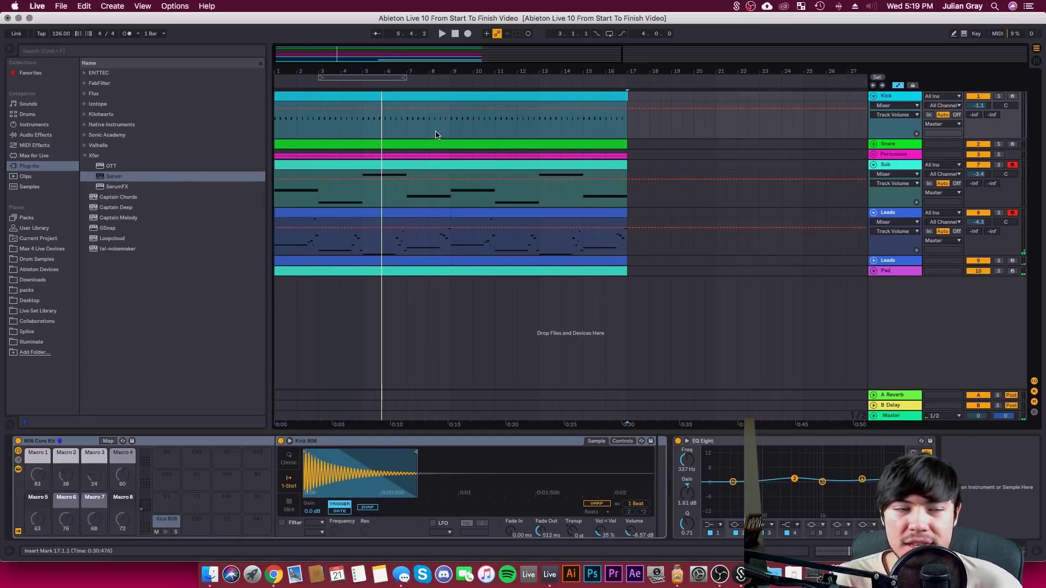
Try a tempo of 151 BPM, playing the arrangement from bar 4 and moving the insert marker to bar 5
drag(55, 36, 55, 14)
click(339, 119)
key(space)
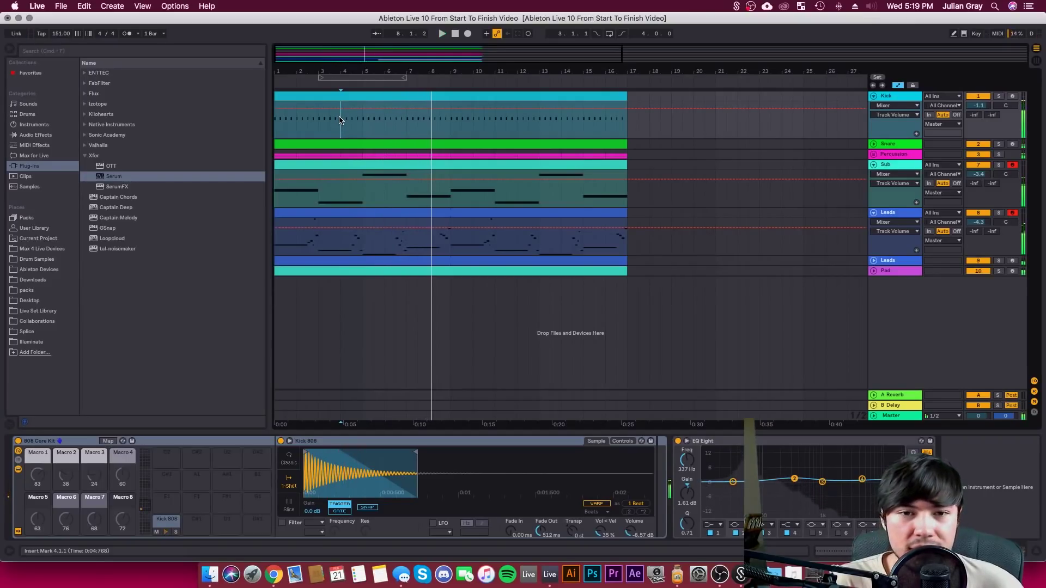
click(362, 123)
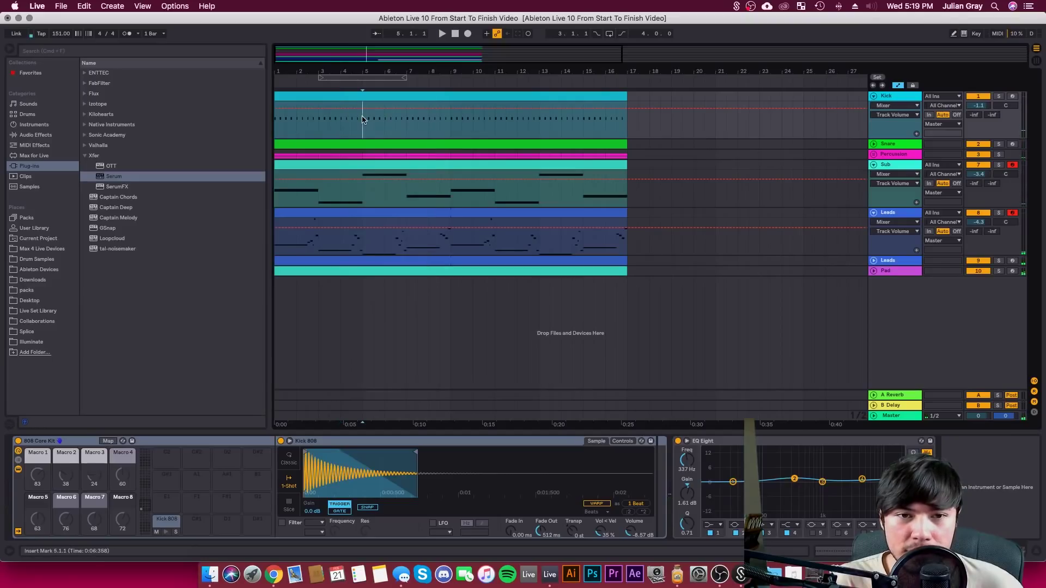
Set the tempo back to 126 BPM and play the arrangement from bar 5
click(53, 34)
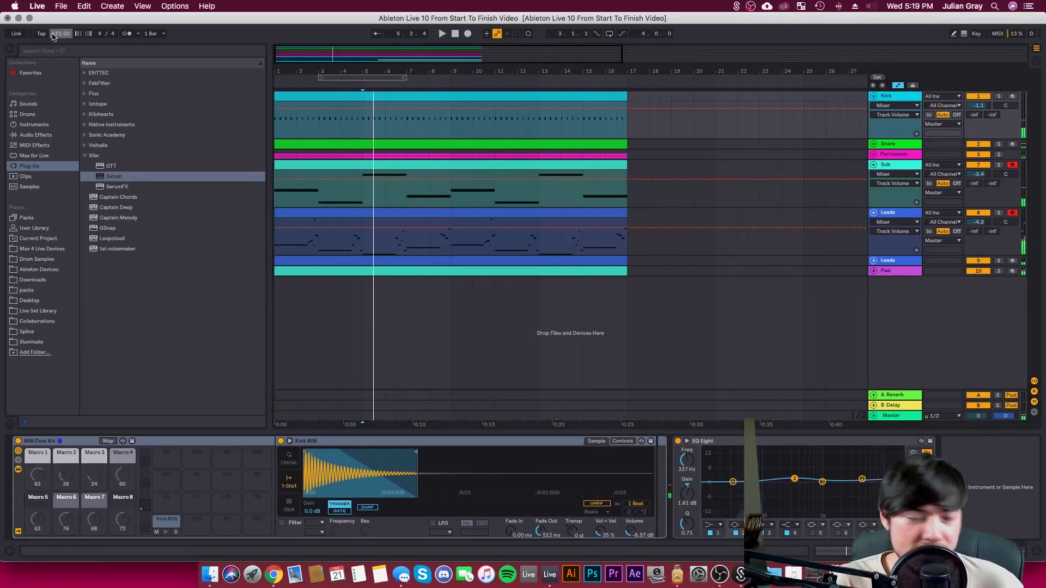
text(126)
key(Return)
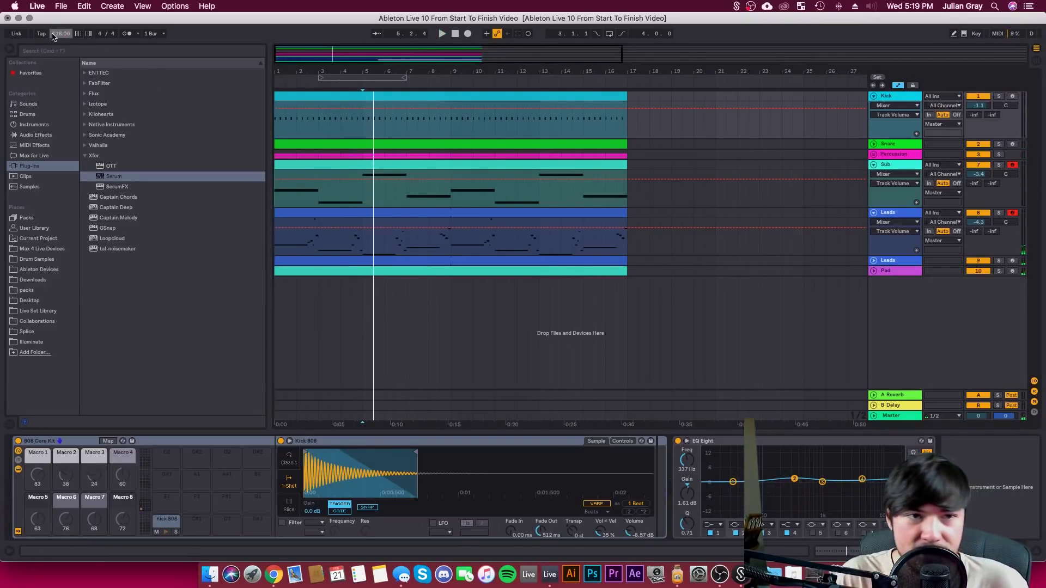
key(space)
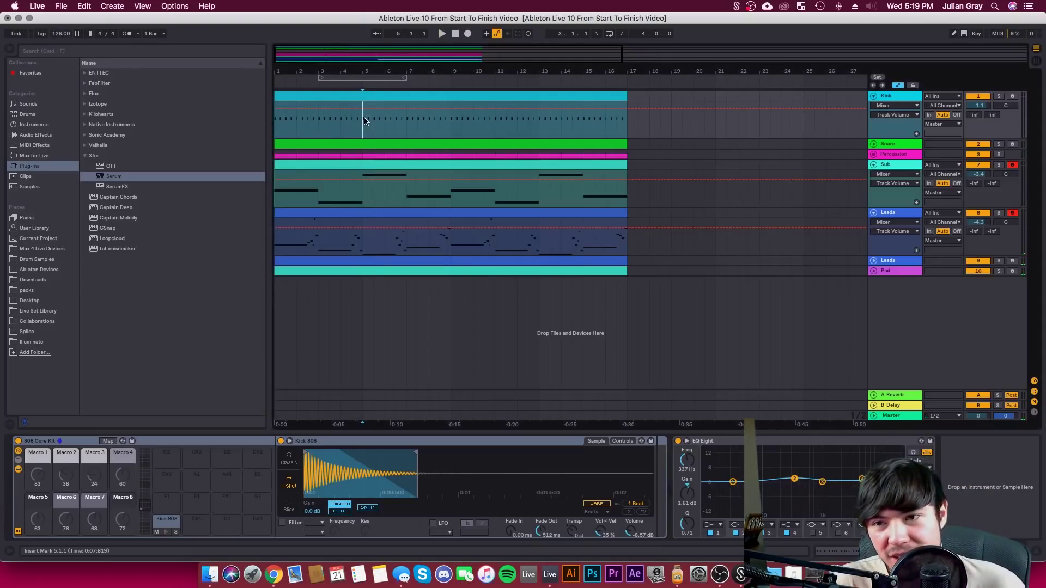
key(space)
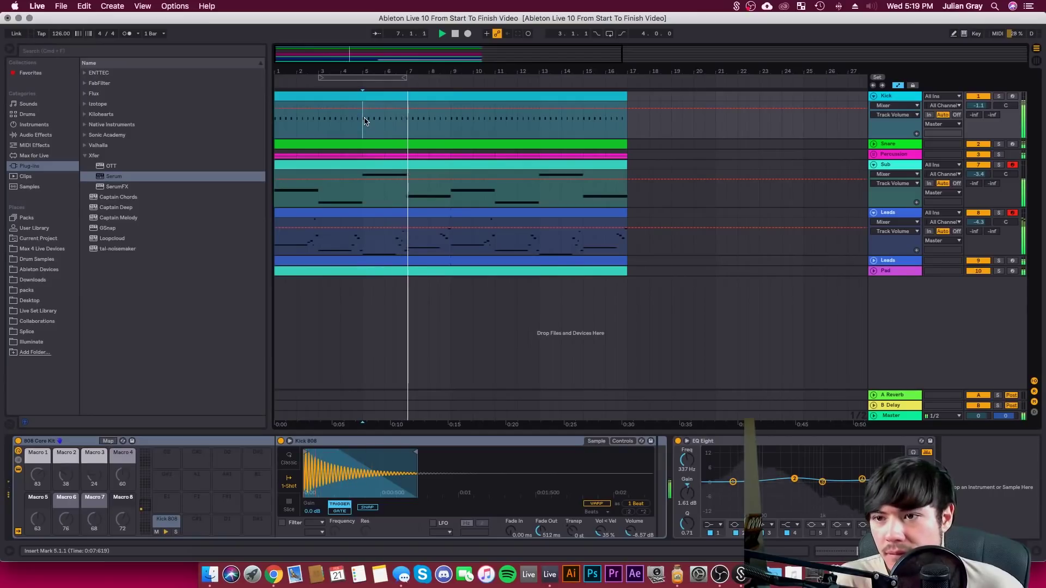
click(445, 121)
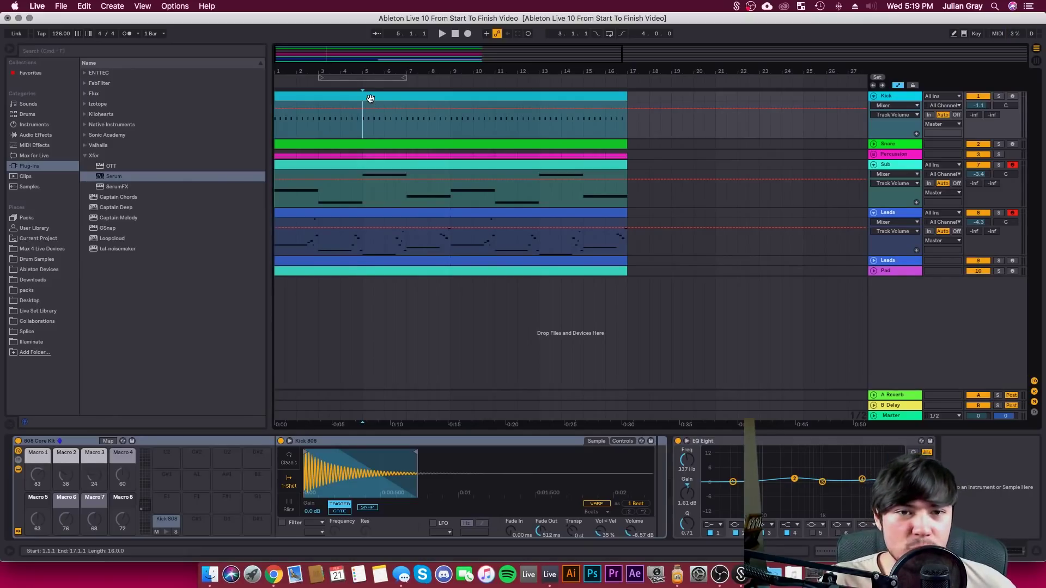
Return the insert marker to the start of the arrangement at bar 1
drag(381, 53, 380, 73)
drag(512, 72, 349, 50)
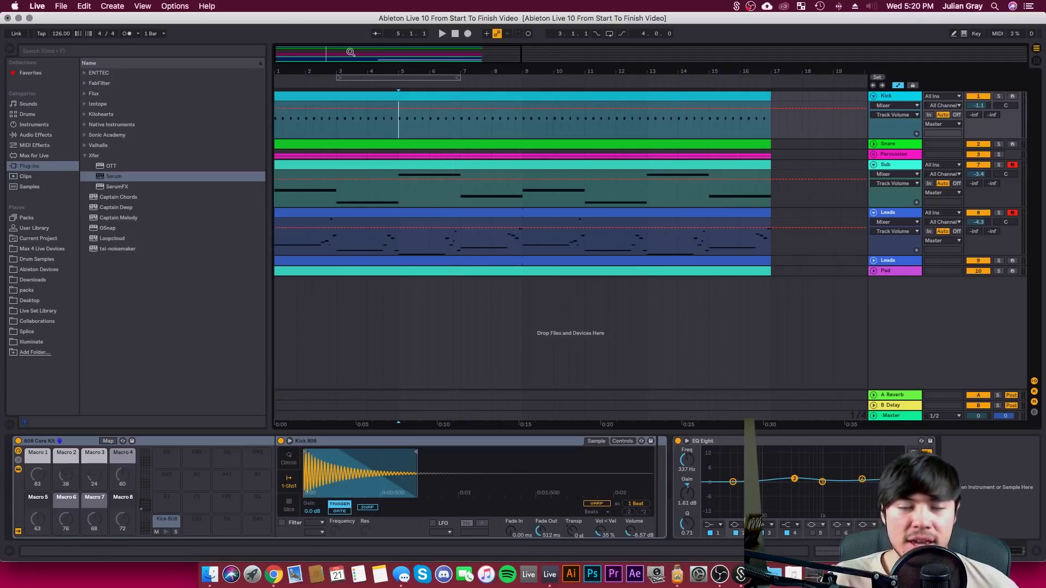
click(388, 127)
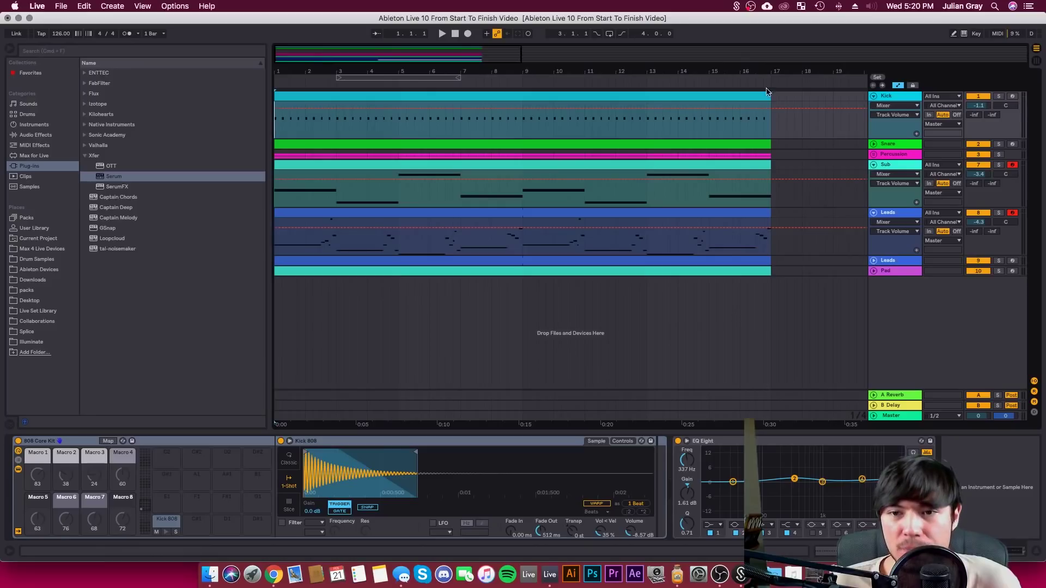
Duplicate bars 1 to 17 of all tracks three times in a row, extending the arrangement to bar 65
drag(436, 53, 436, 23)
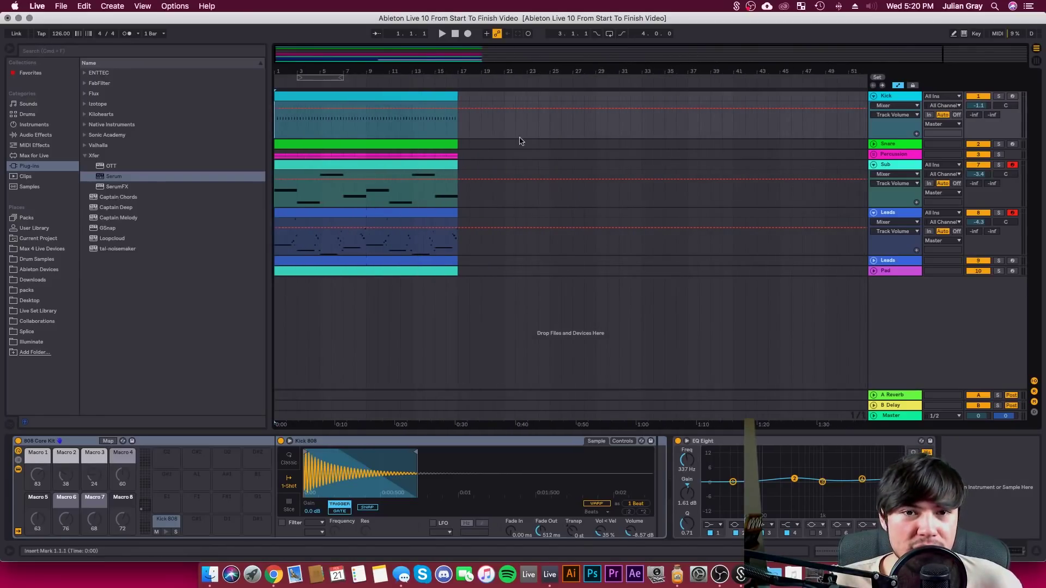
drag(460, 99, 252, 281)
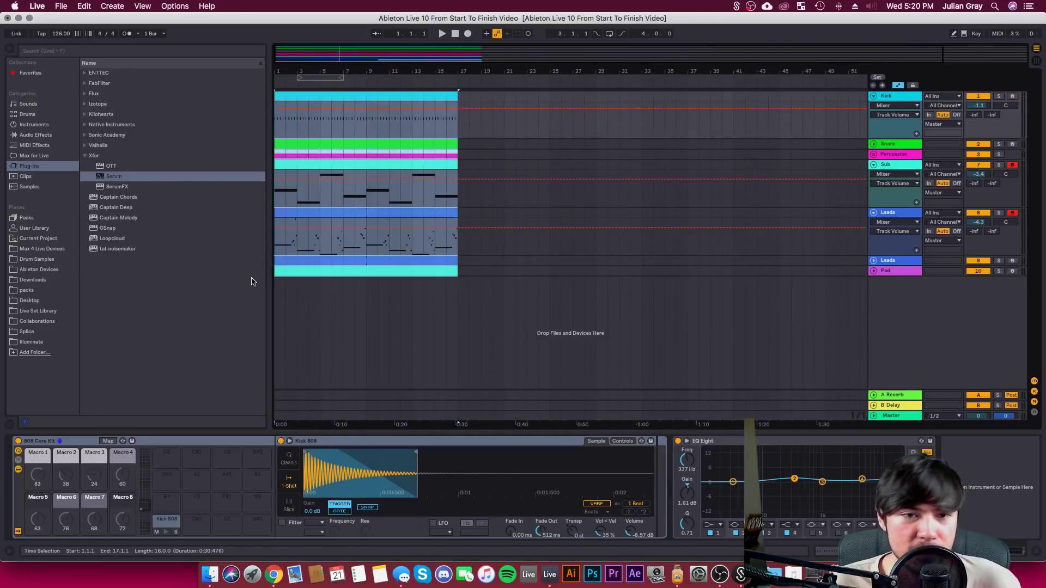
key(super+d)
key(super+d)
key(super+d)
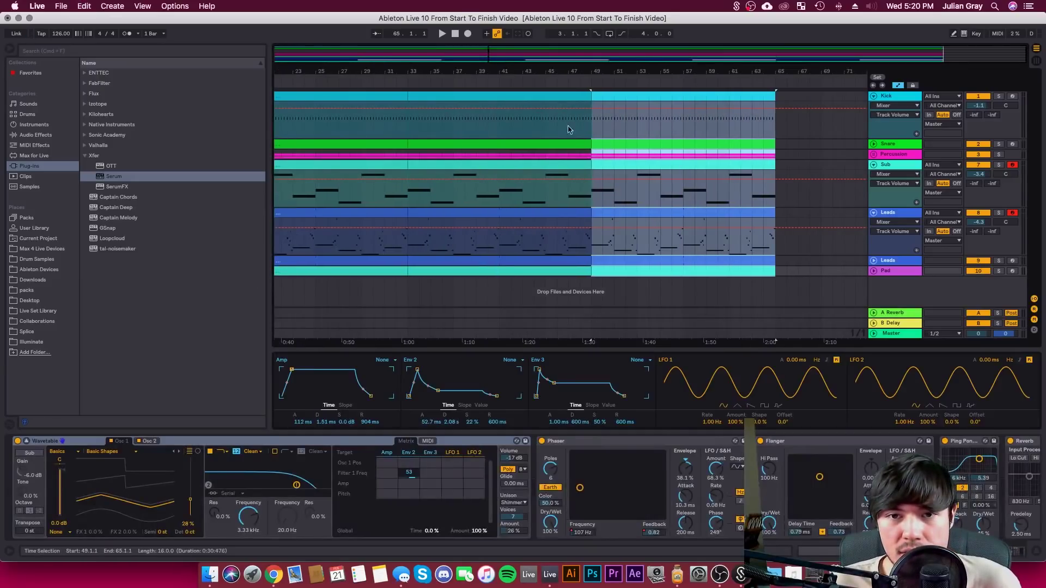
key(minus)
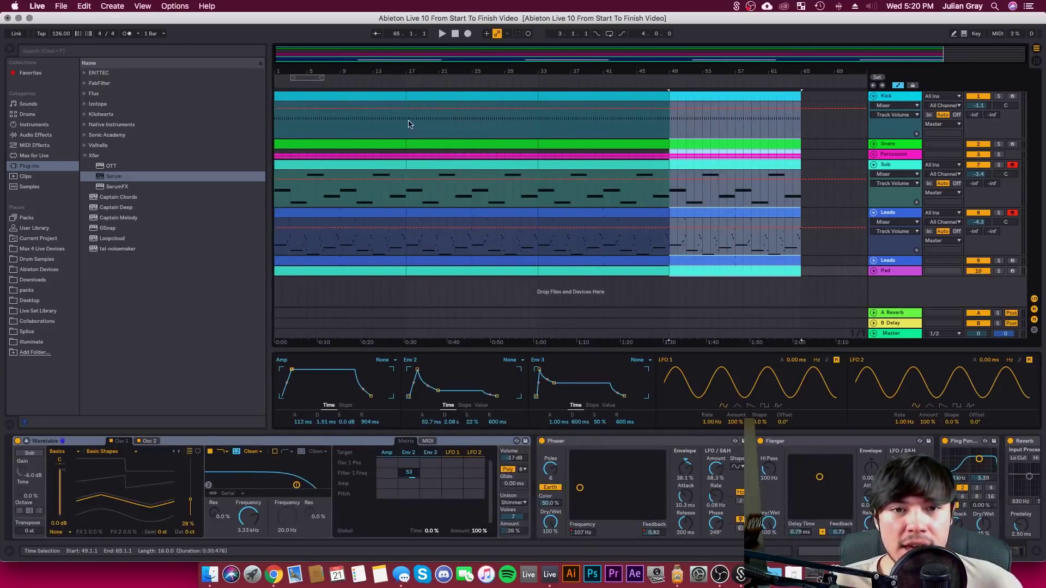
Delete the Sub, both Leads and Pad clips from bars 1 to 17, leaving a drum-only intro
click(409, 122)
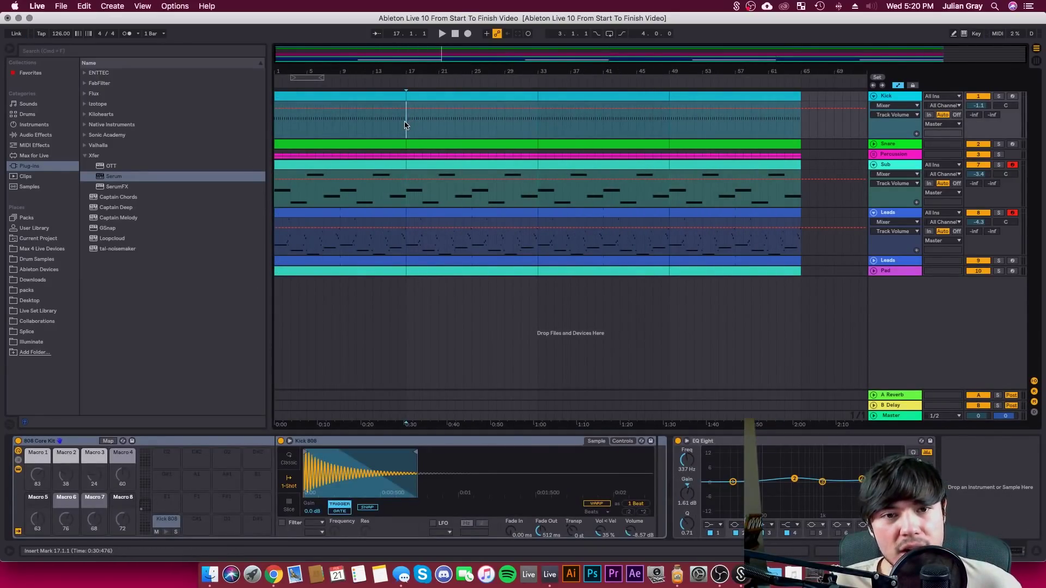
drag(405, 124, 275, 128)
drag(404, 155, 362, 157)
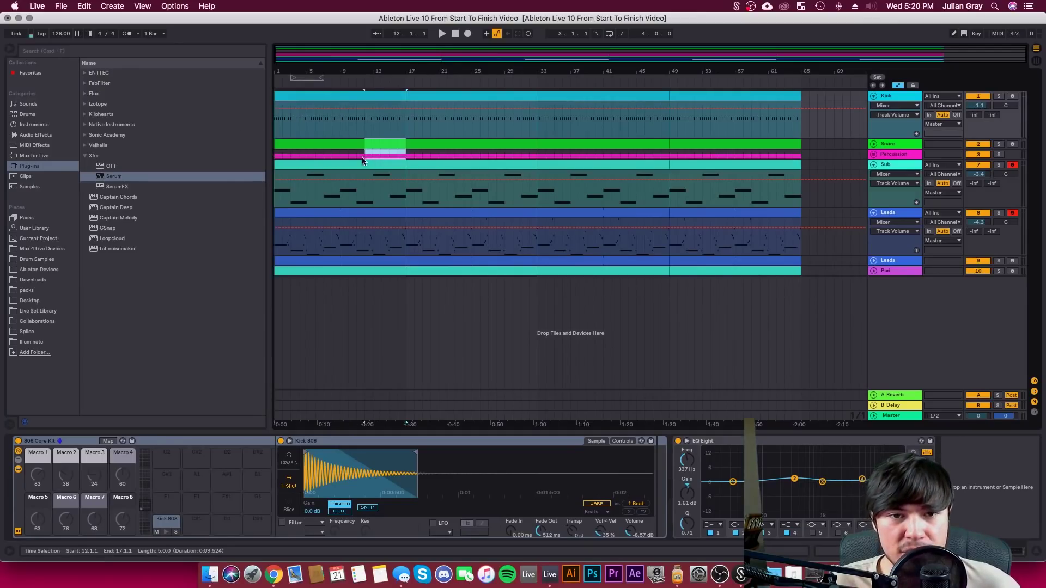
click(406, 155)
click(385, 164)
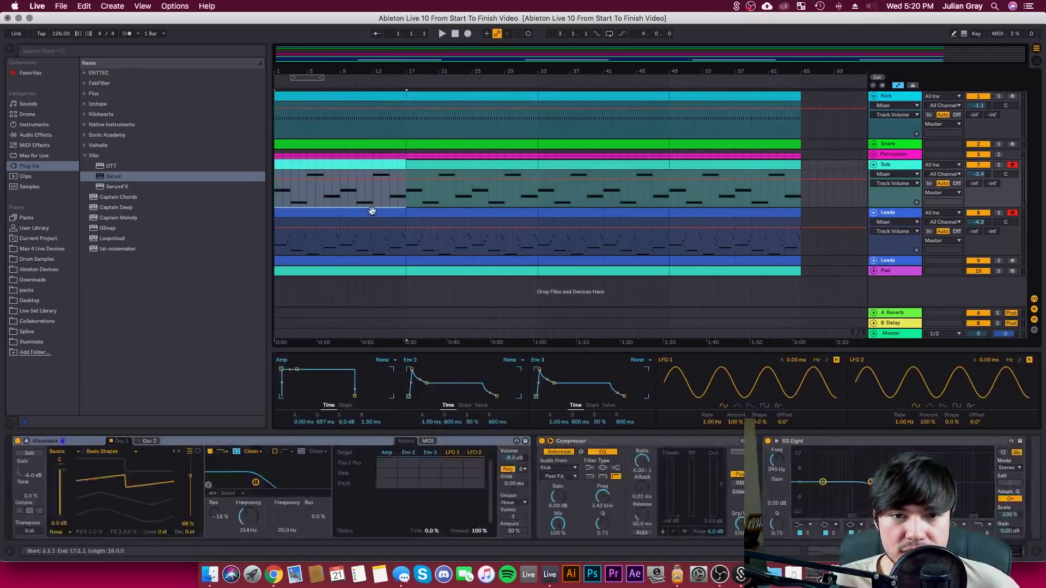
shift+click(373, 272)
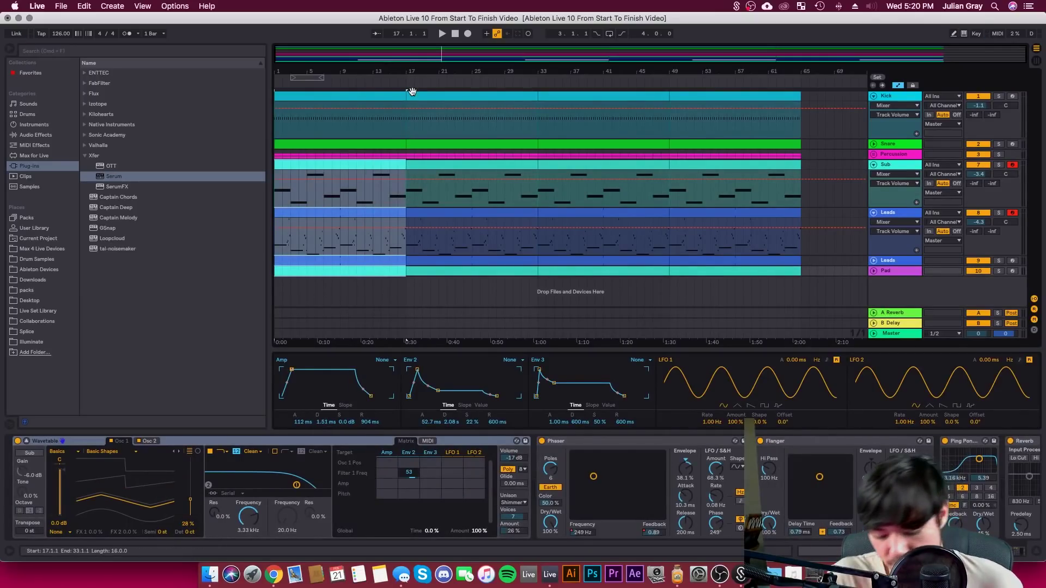
key(Delete)
Play the drum-only intro from the start and mark out bars 9 to 17 on the Sub and Leads tracks
click(407, 117)
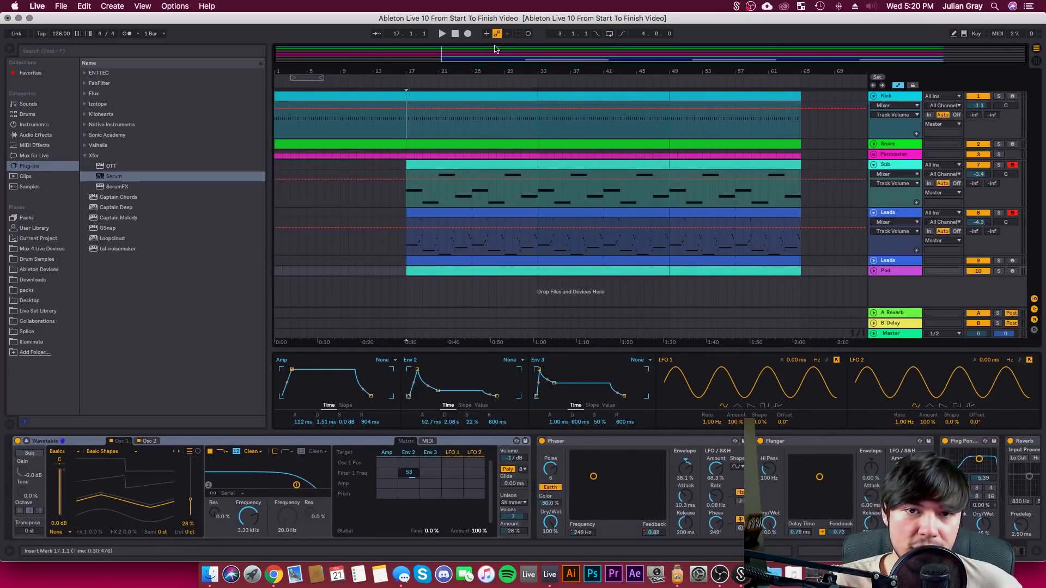
click(444, 36)
drag(334, 58, 313, 59)
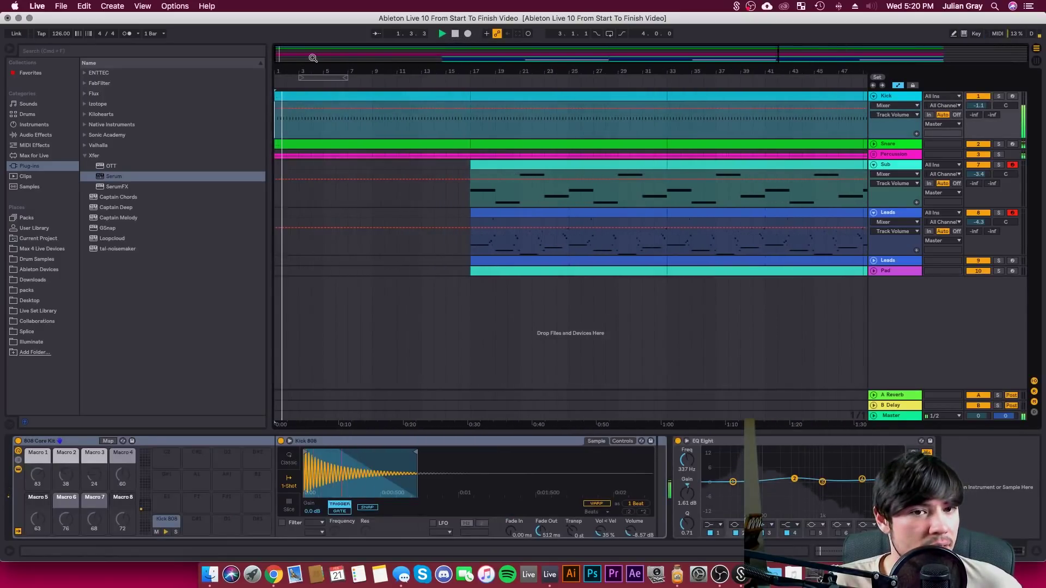
click(471, 129)
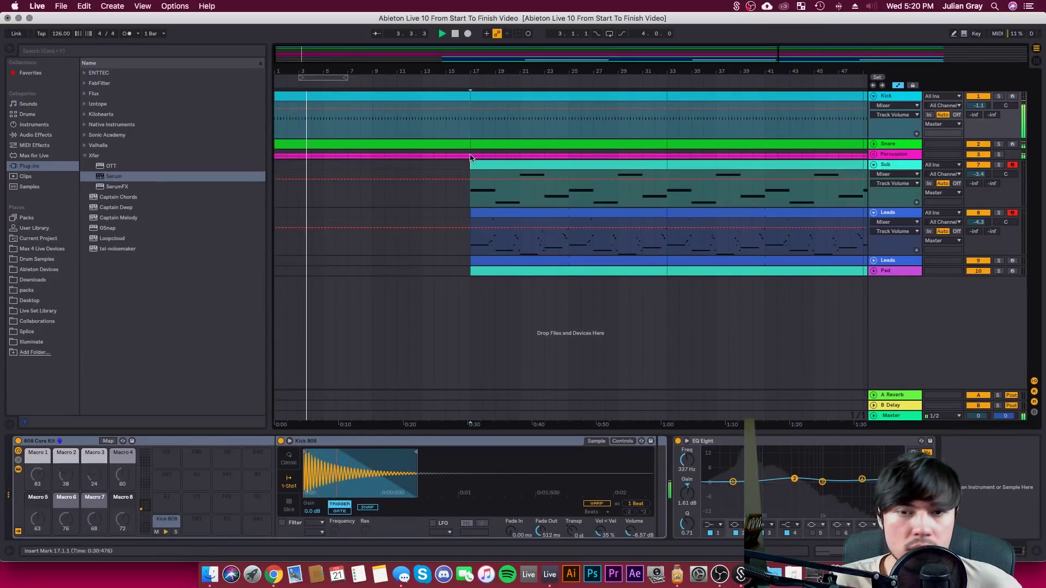
click(471, 154)
click(472, 130)
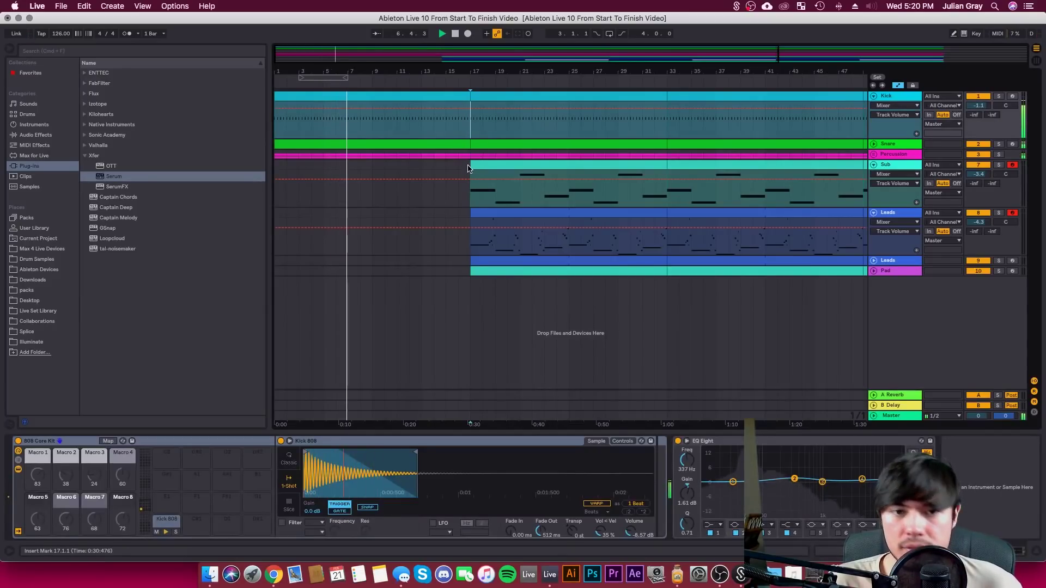
drag(467, 168, 373, 101)
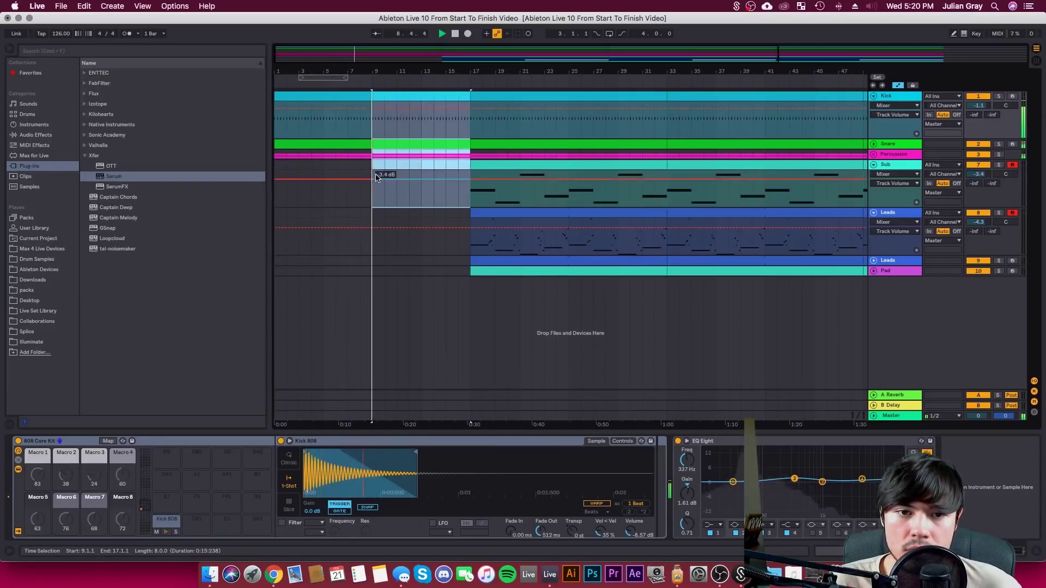
mouse_move(373, 167)
mouse_down()
mouse_move(388, 212)
mouse_move(470, 211)
mouse_move(373, 165)
mouse_up()
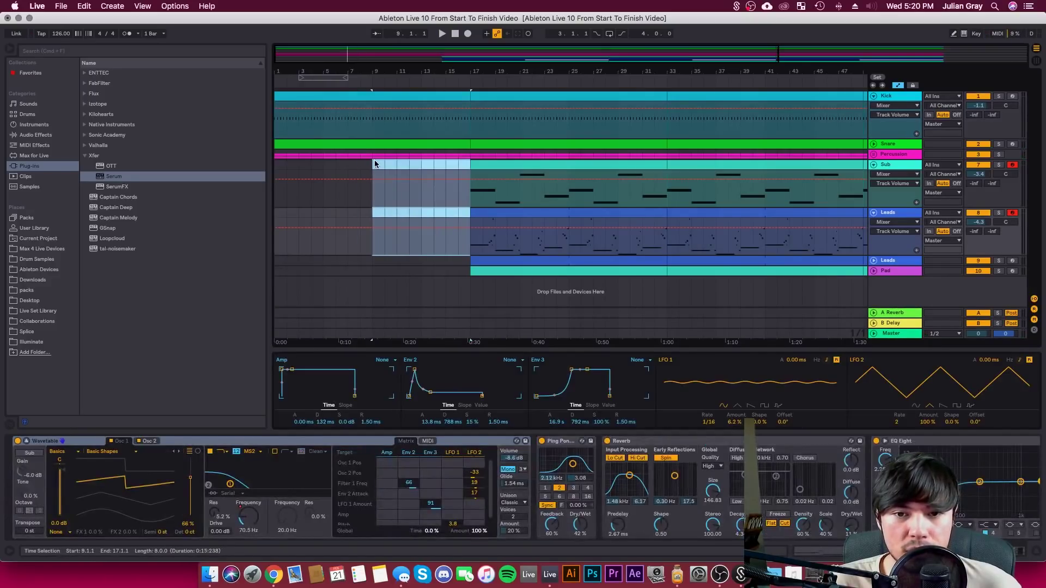
click(373, 164)
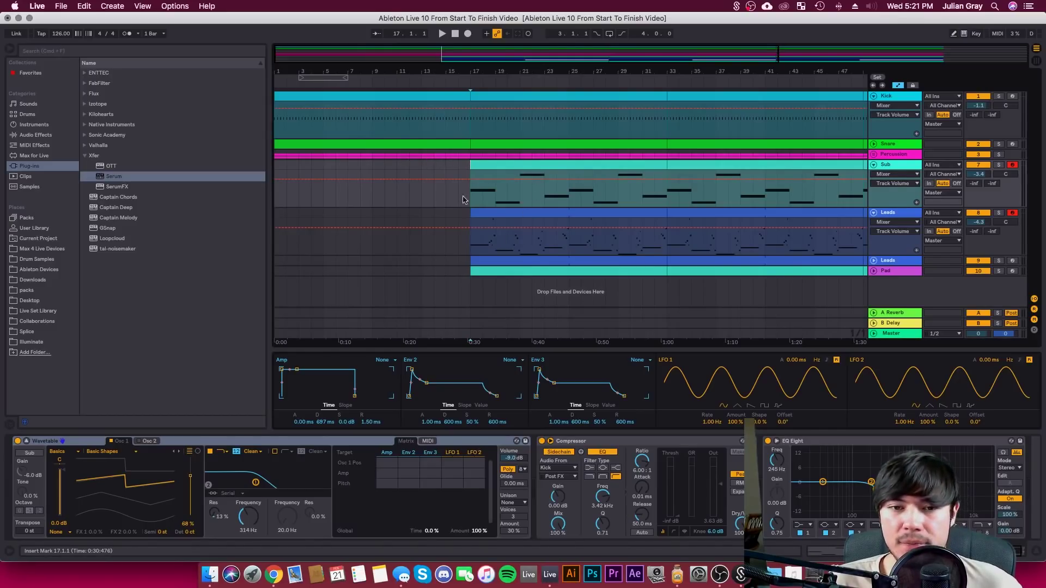
Delete the Kick, Snare and Percussion clips between bars 17 and 33
drag(465, 119, 667, 156)
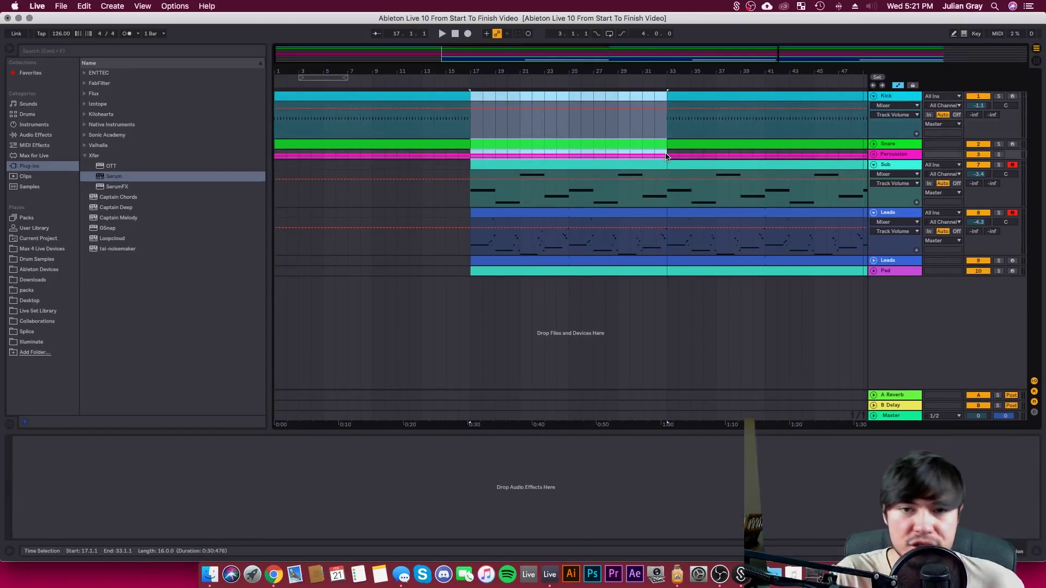
key(XF86Eject)
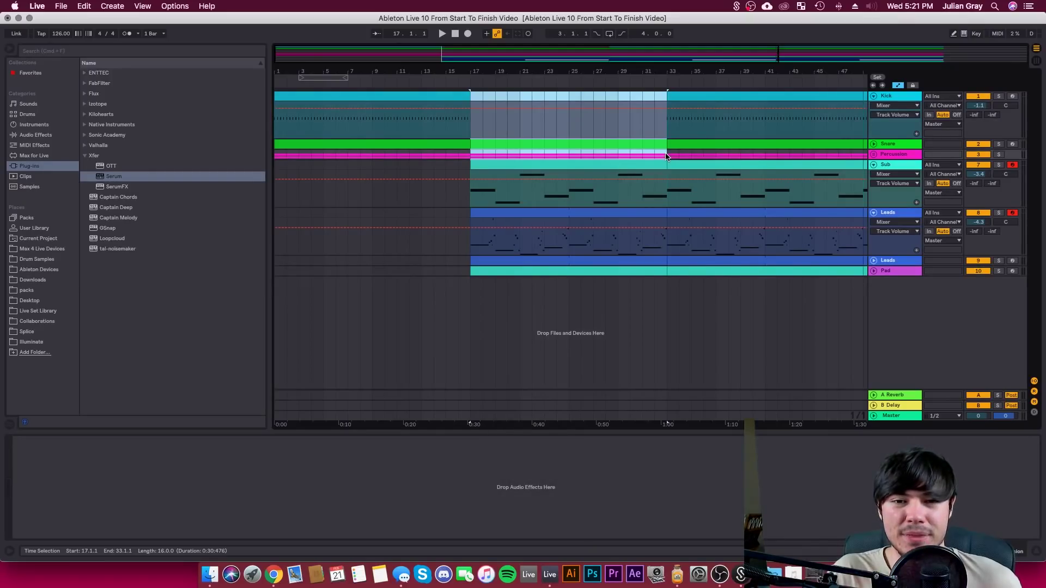
shift+click(667, 157)
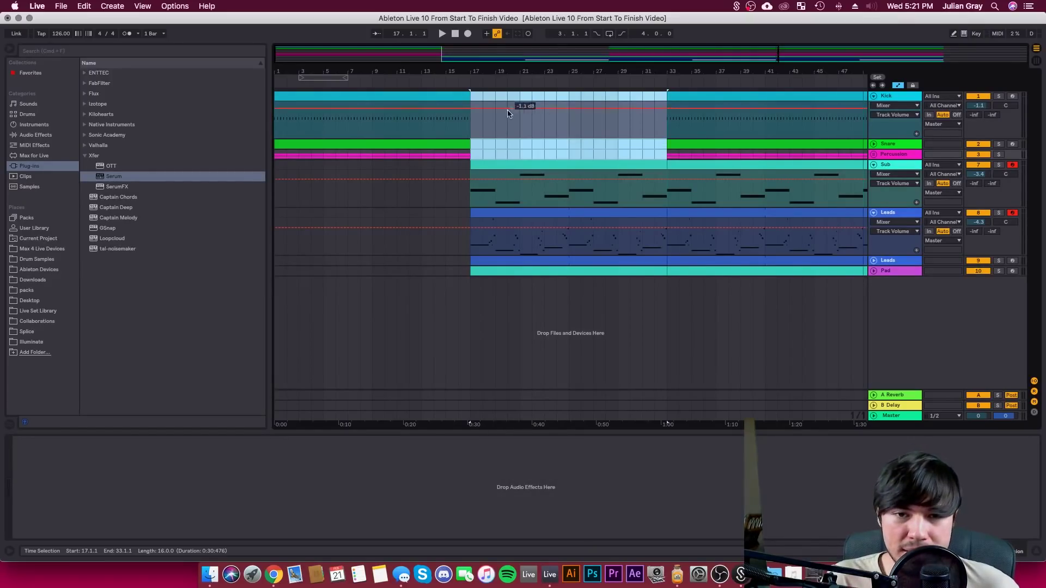
key(Delete)
click(470, 128)
click(501, 162)
click(483, 144)
click(470, 128)
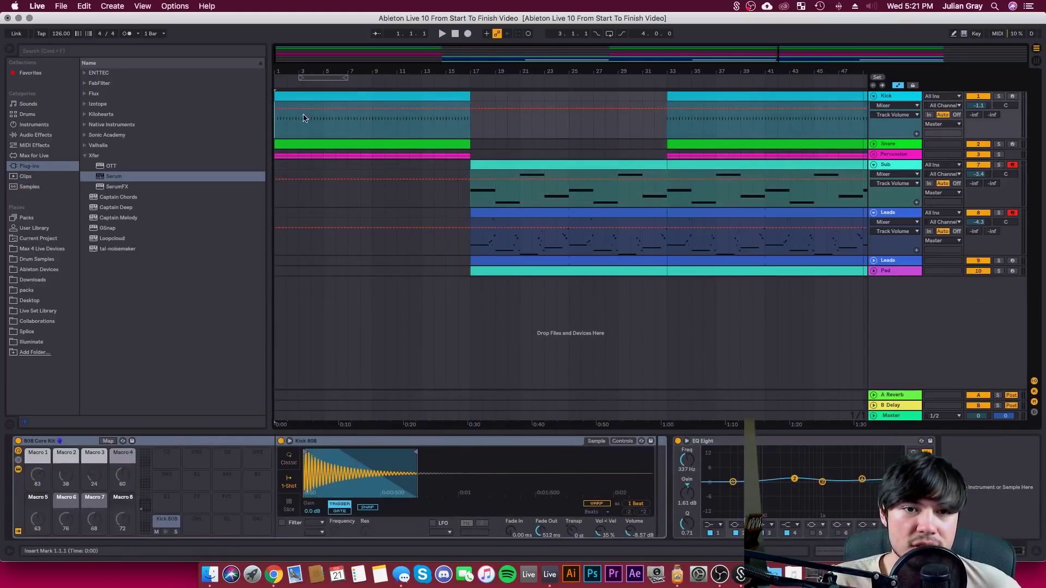
Play the intro from bar 9, skipping ahead to hear the change into the drumless section at bar 17
click(370, 78)
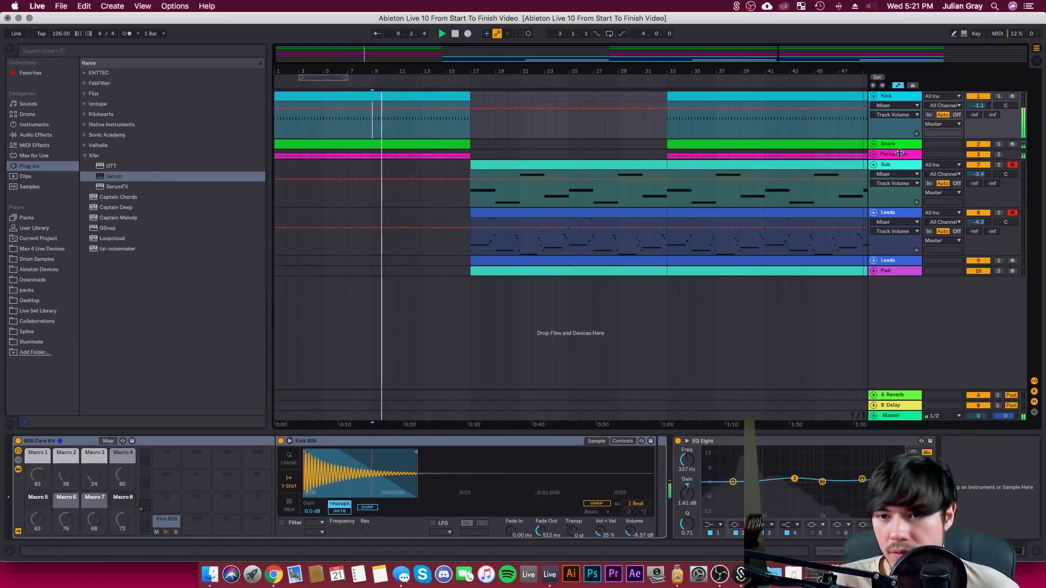
click(453, 80)
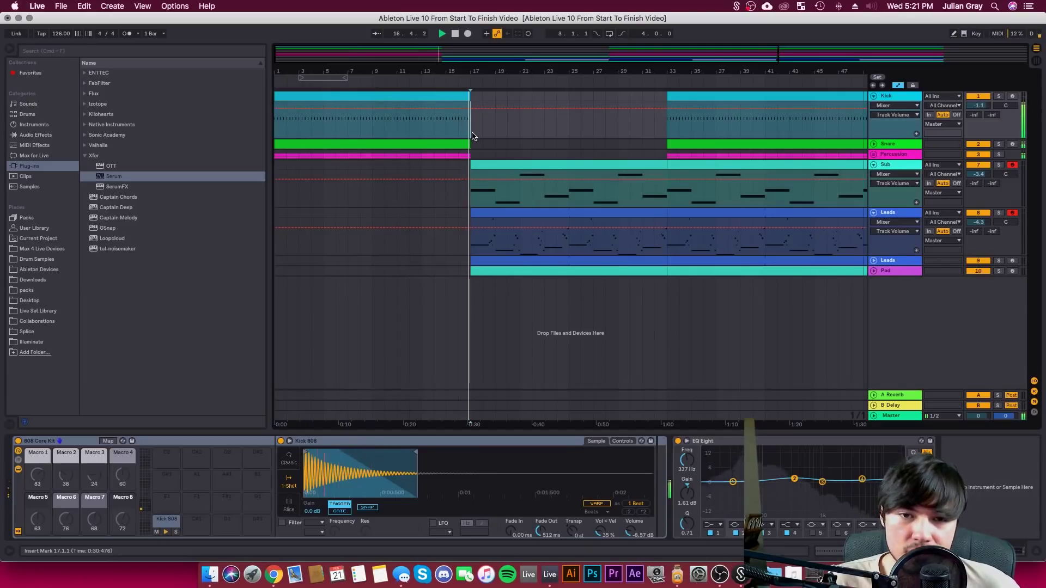
click(525, 164)
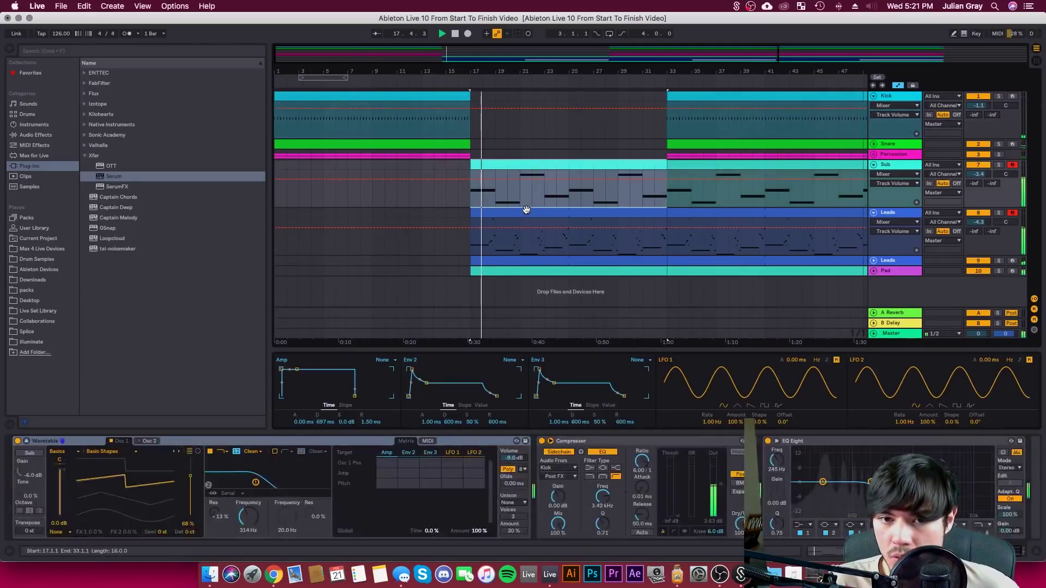
Trim the start of the clips on both Leads tracks from bar 17 to bar 25
click(526, 212)
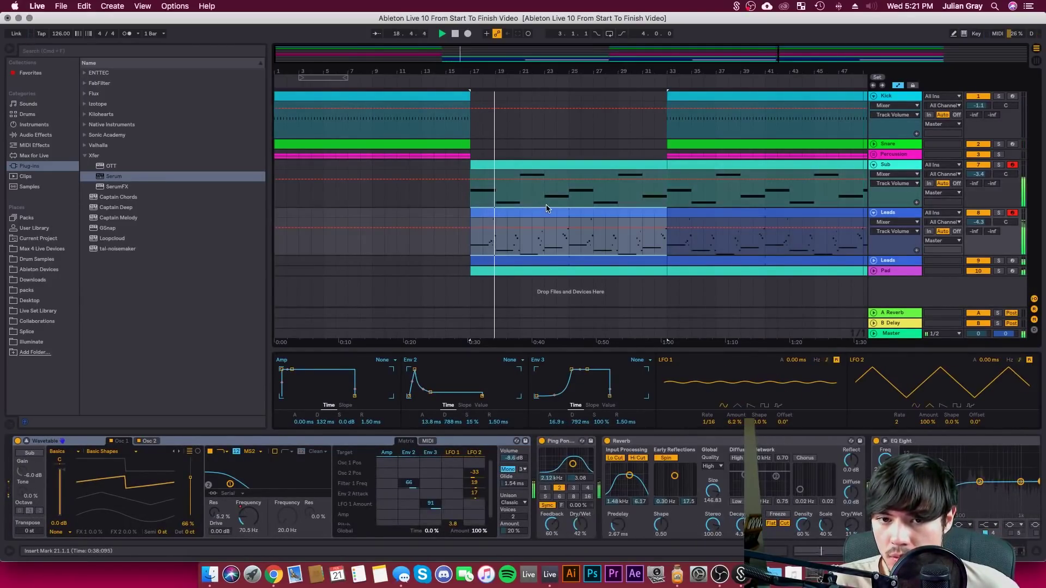
drag(471, 212, 569, 213)
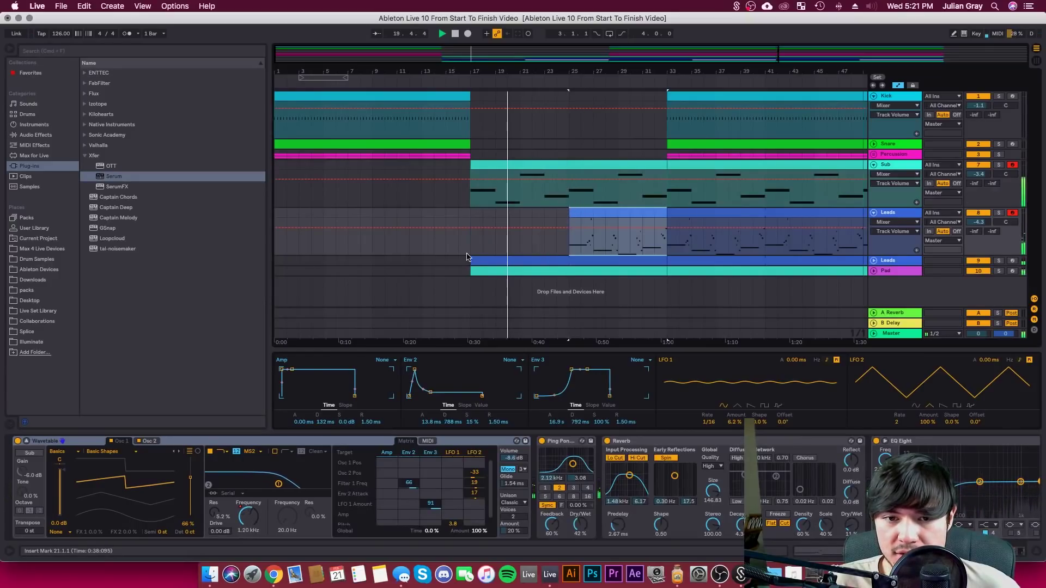
click(565, 254)
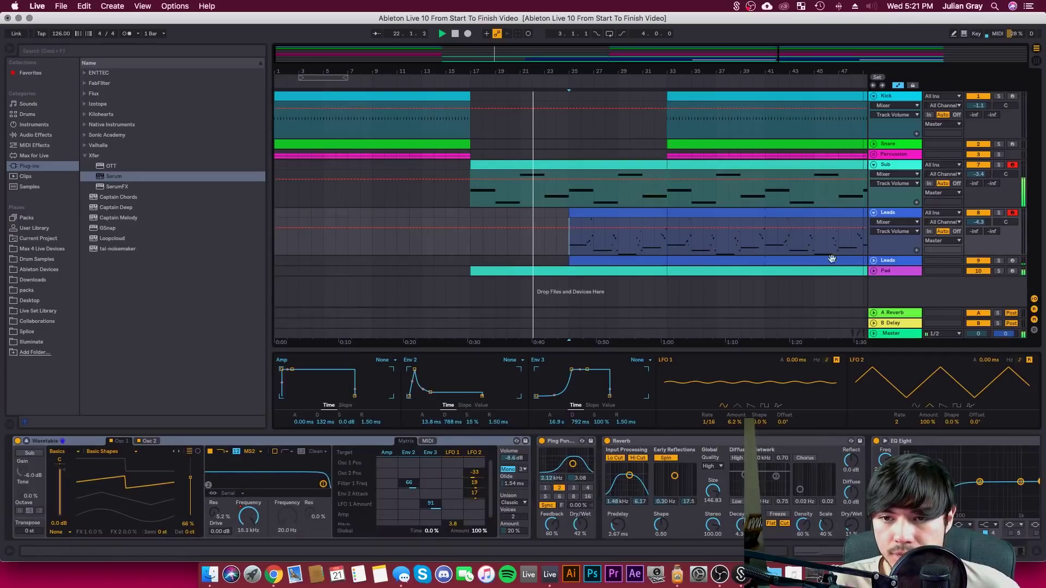
Group the two Leads tracks and rename the group Lead
click(597, 213)
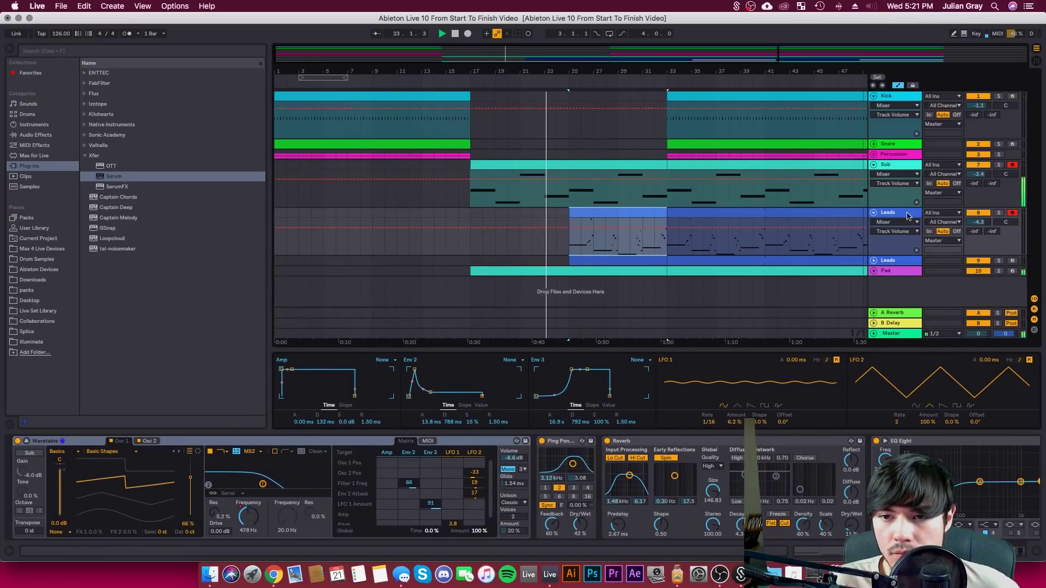
click(900, 254)
right_click(899, 214)
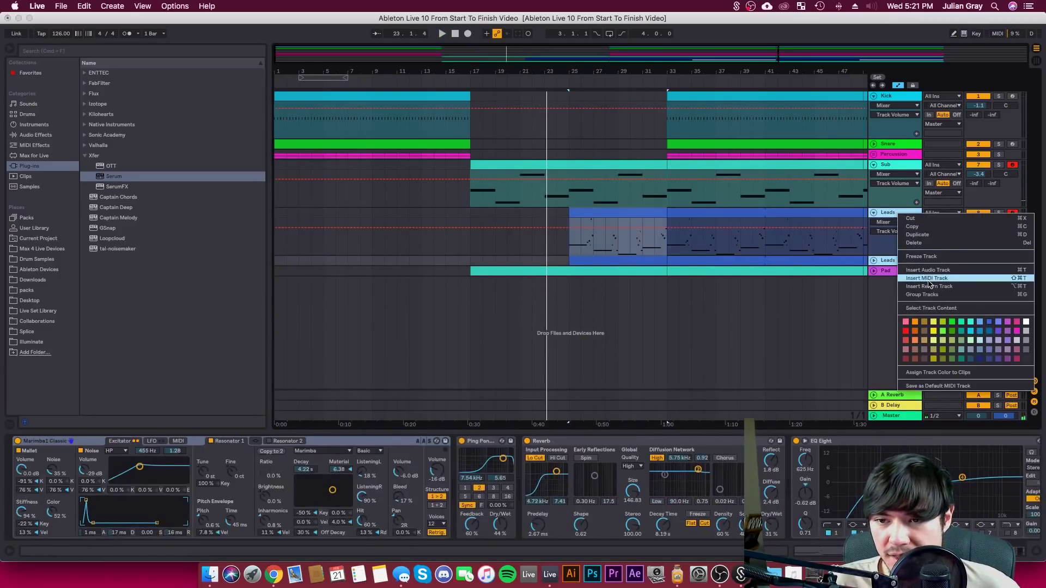
click(922, 295)
right_click(883, 214)
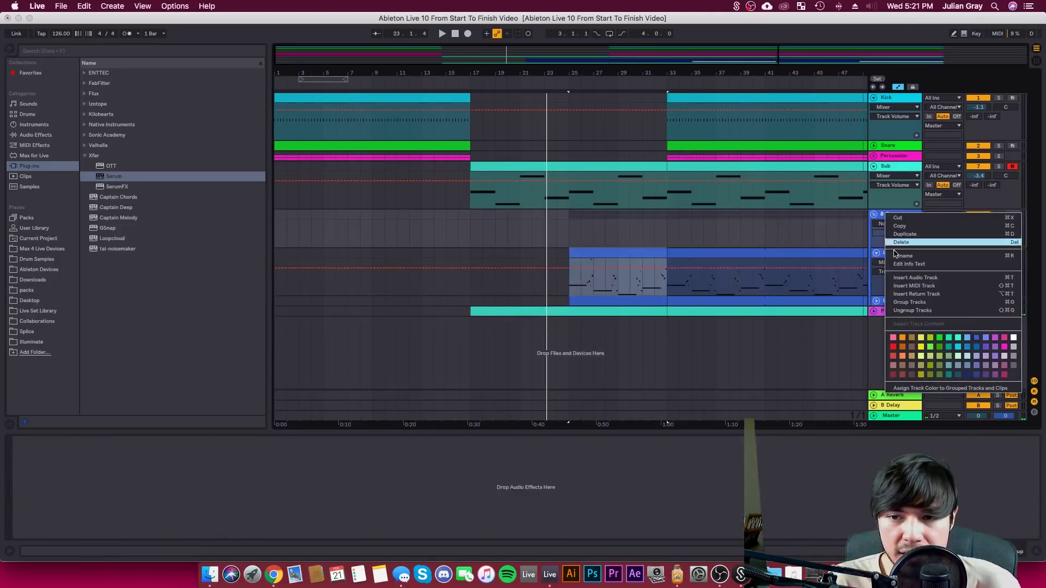
click(903, 256)
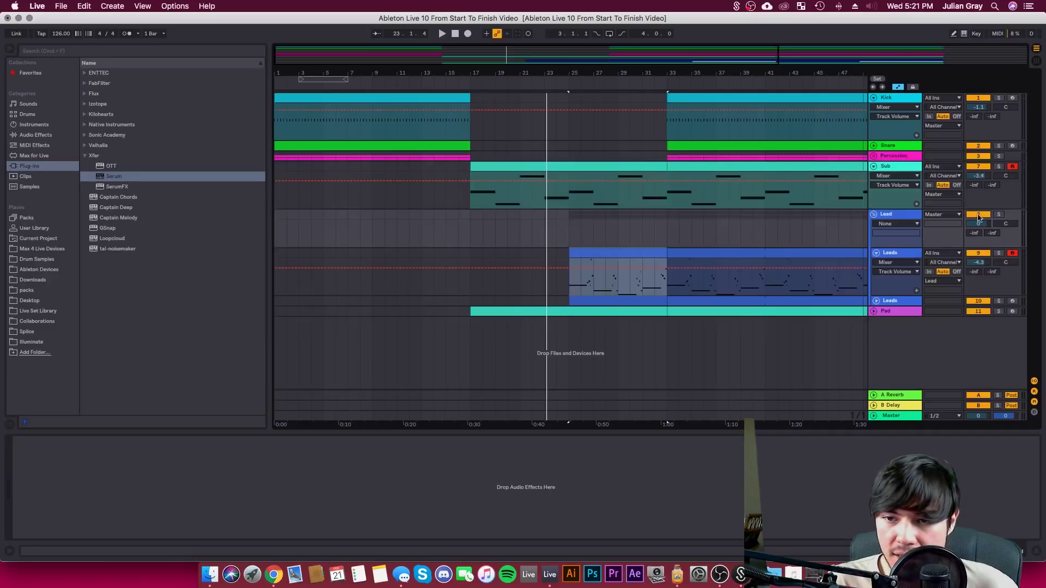
Solo the first Leads track, play it from bar 25, and clear the solo
click(999, 254)
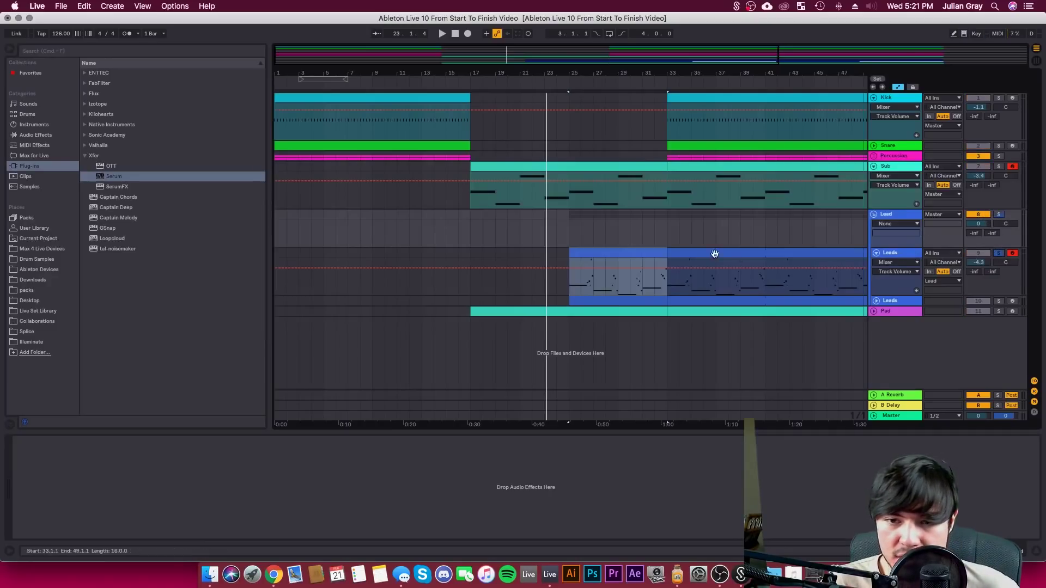
click(573, 234)
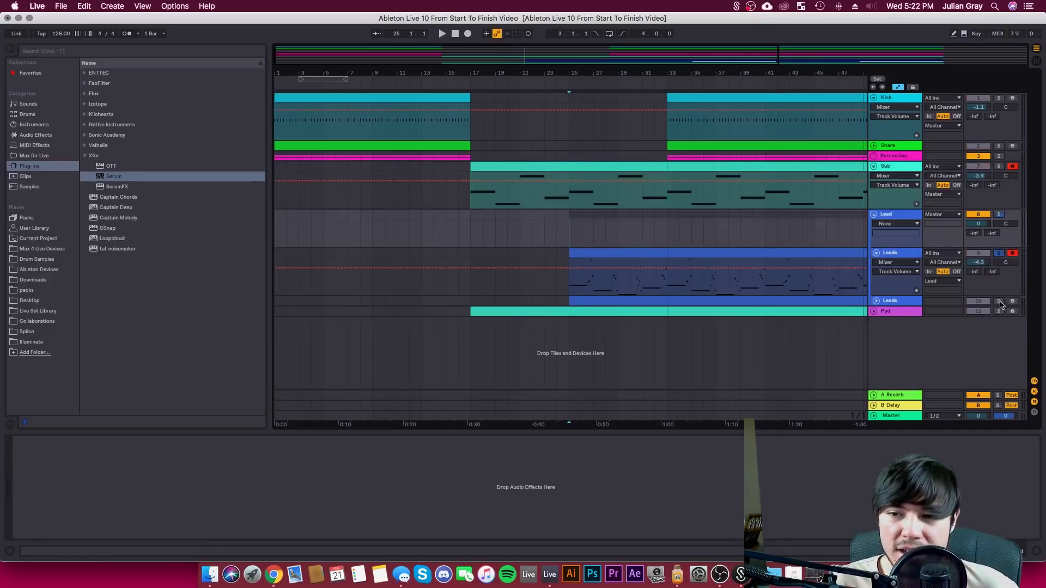
key(space)
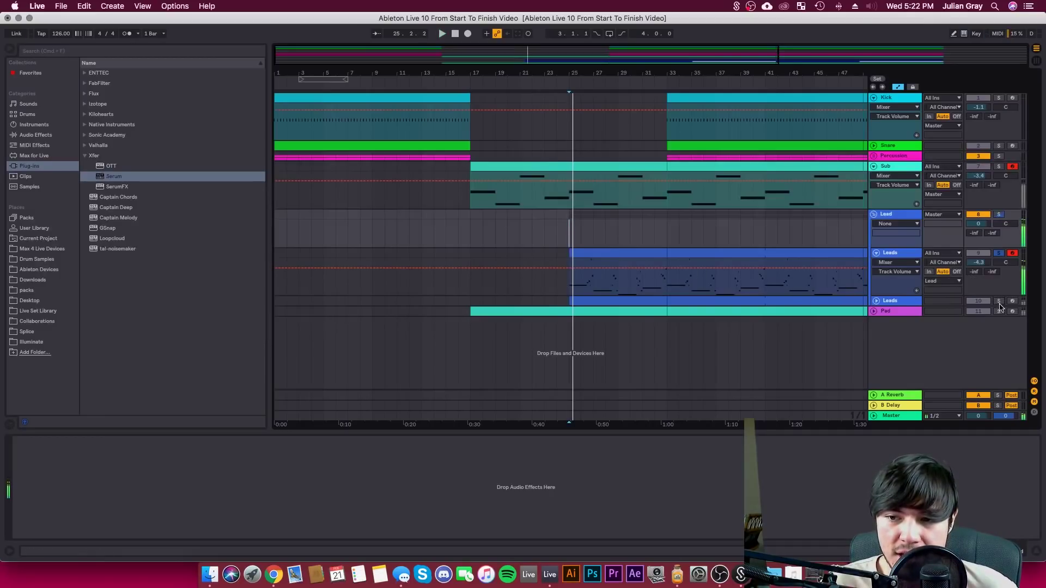
click(999, 214)
click(1001, 215)
Add an Auto Filter audio effect to the Lead group and show its Frequency automation
click(34, 125)
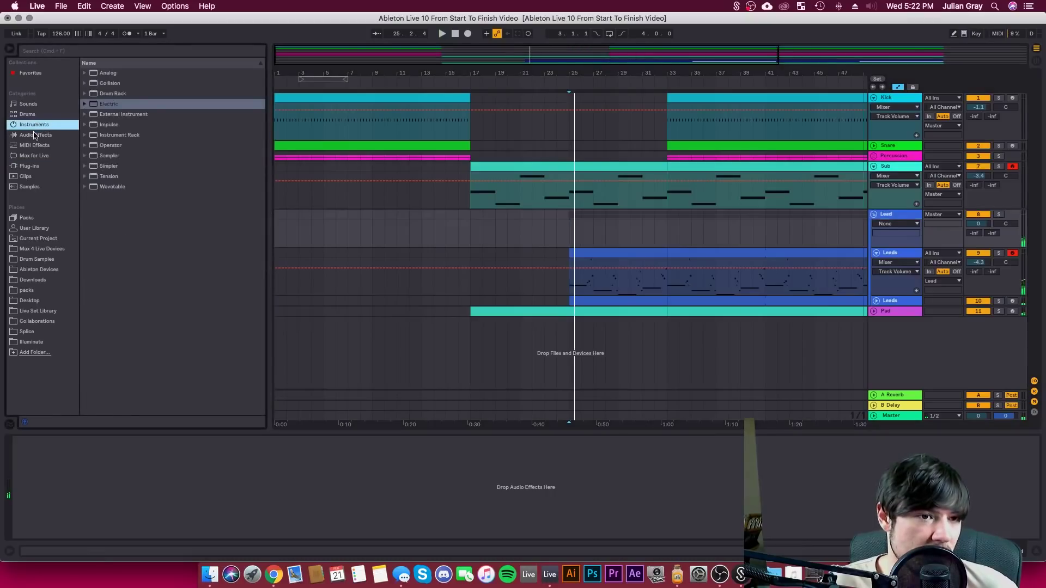
click(34, 135)
drag(103, 93, 451, 187)
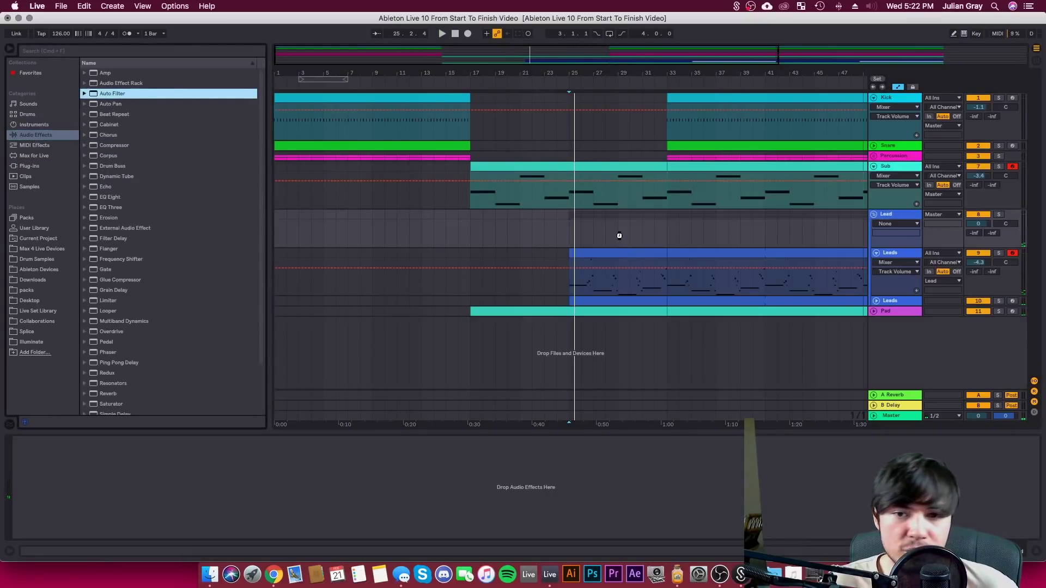
drag(491, 267, 172, 487)
click(161, 478)
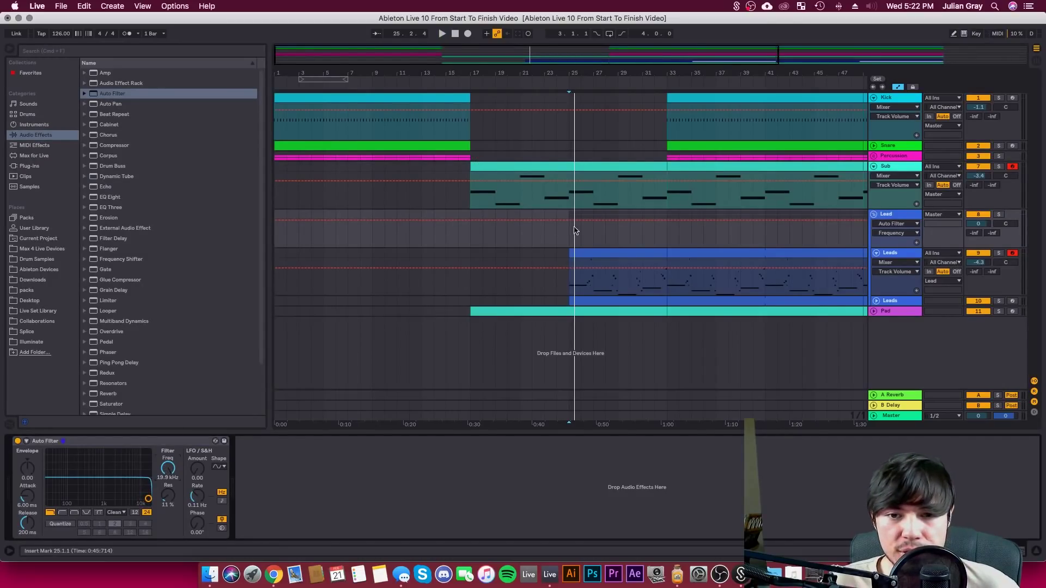
Automate the Lead group's filter Frequency to rise from about 881 Hz at bar 29 to 19.9 kHz at bar 33, and play from bar 16
click(666, 221)
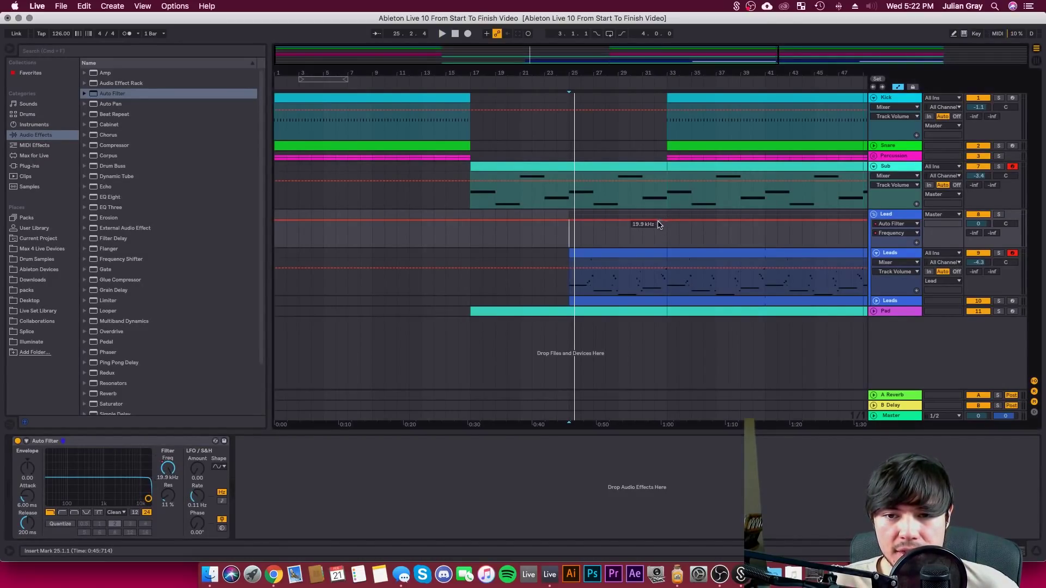
drag(618, 220, 618, 232)
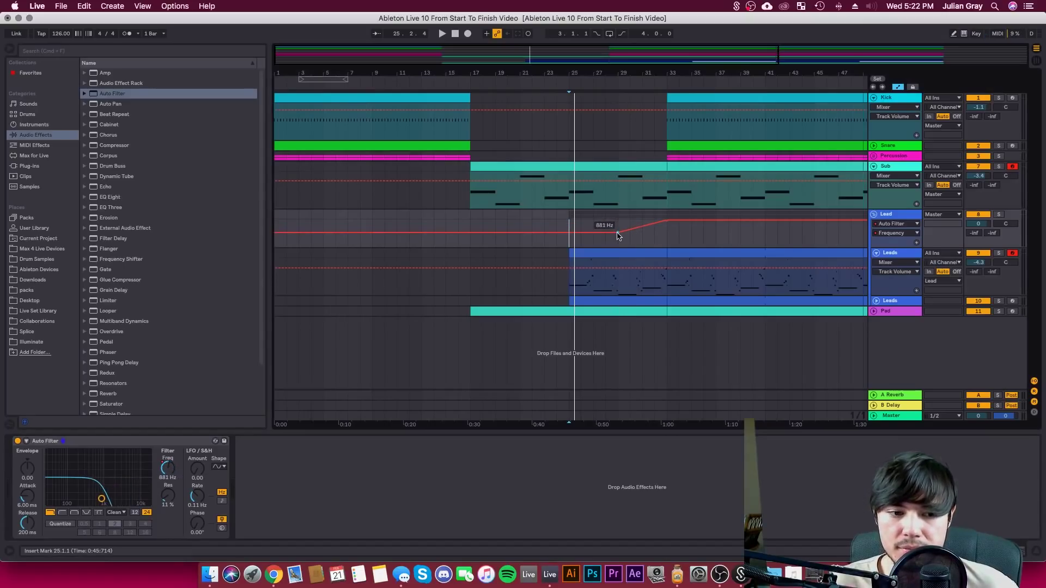
click(563, 225)
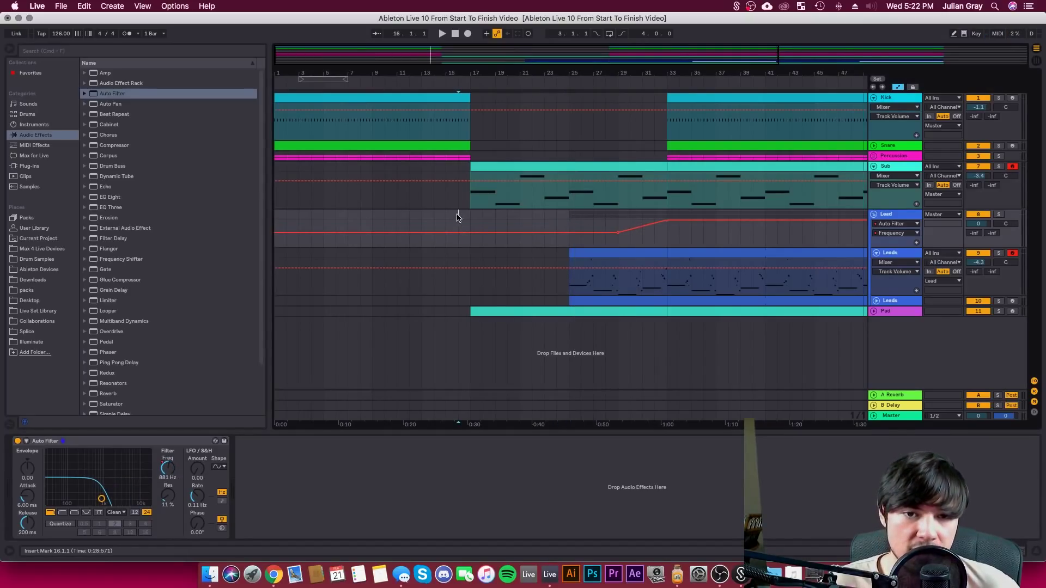
key(space)
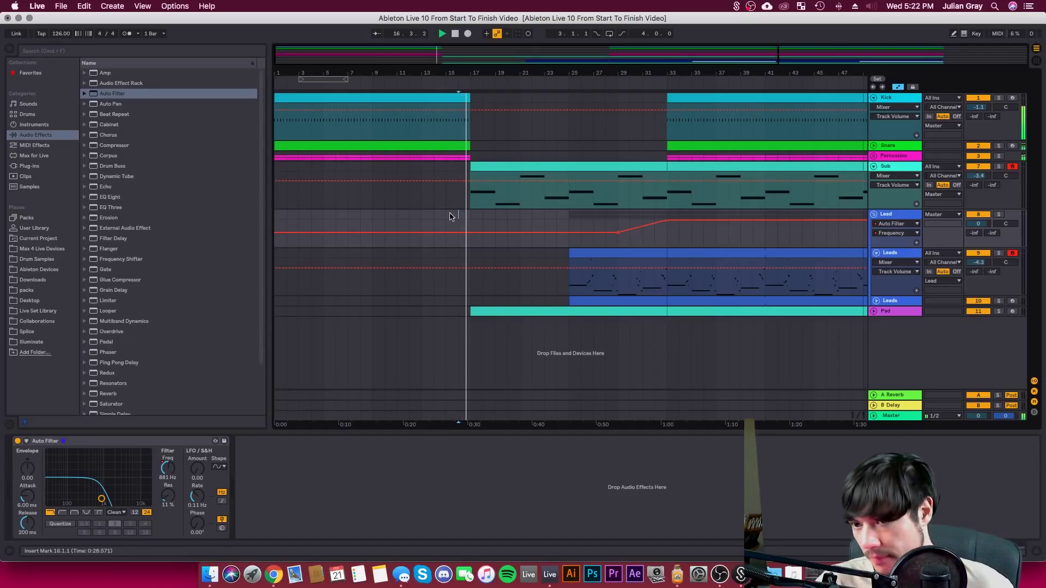
Remove the Pad clip's section from bar 17 to bar 25 and set the insert mark at bar 25
click(570, 215)
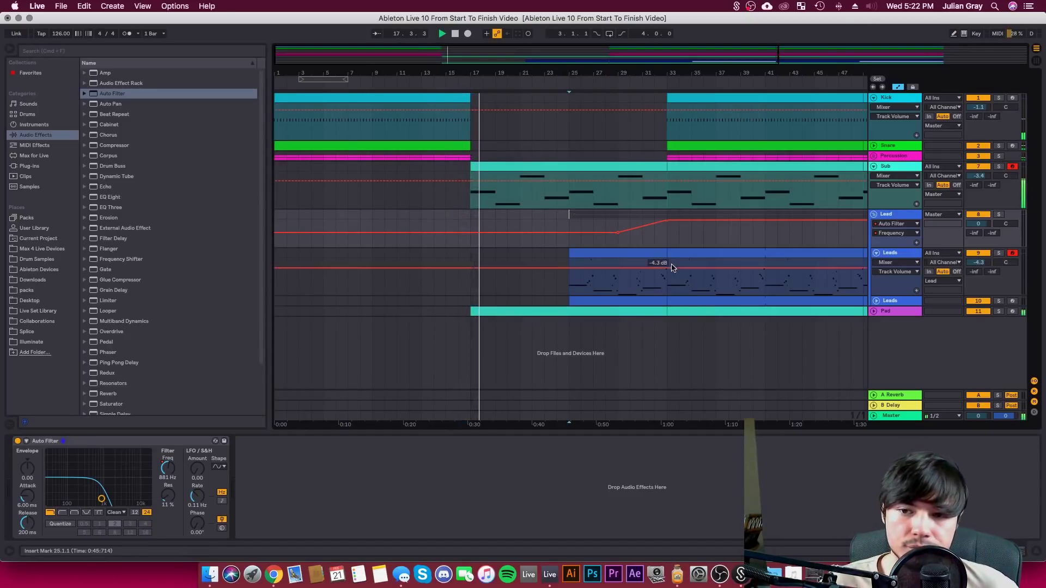
click(561, 311)
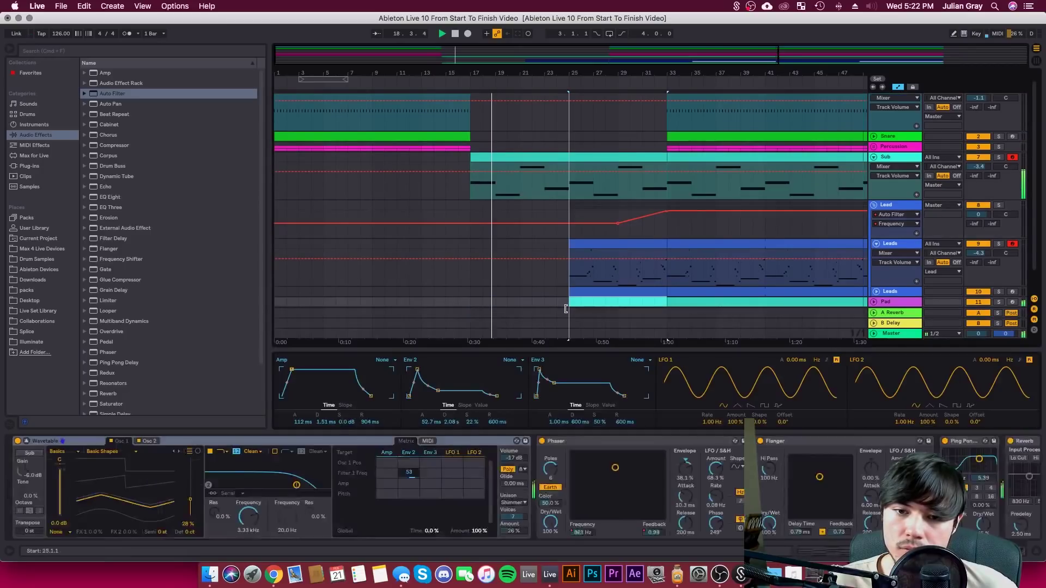
scroll(570, 207, up, 1)
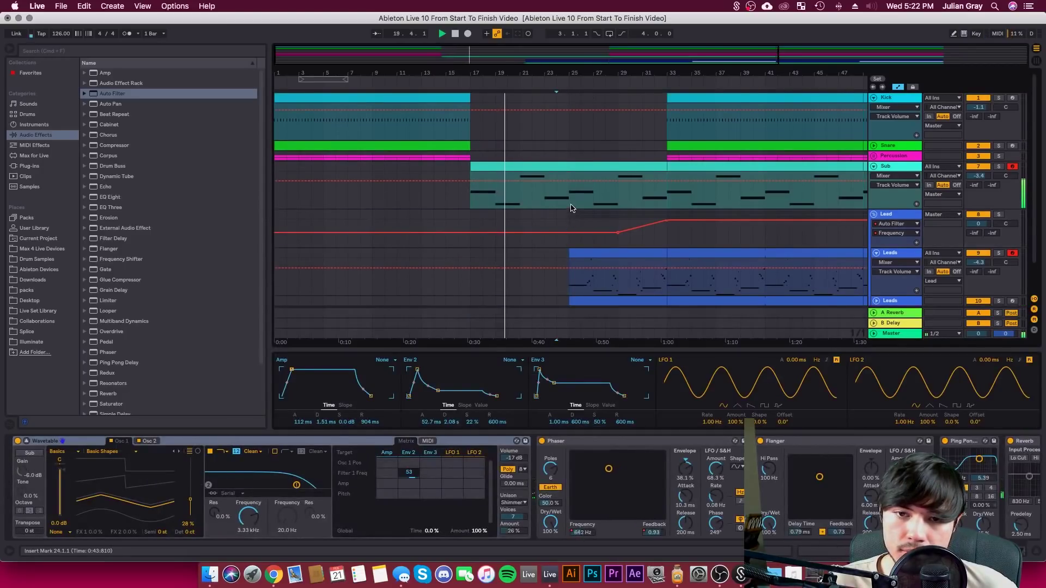
scroll(570, 201, down, 3)
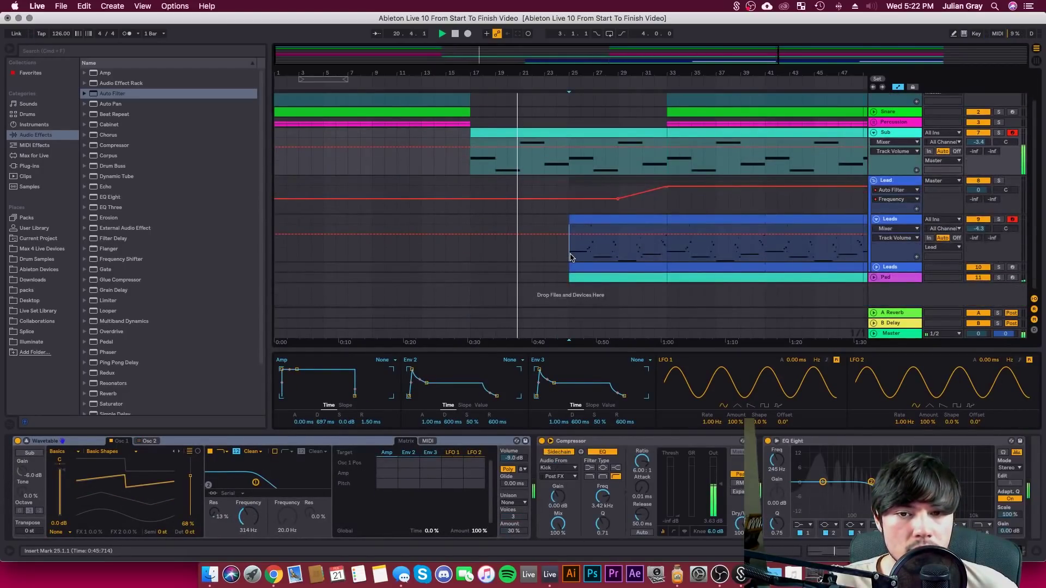
click(570, 167)
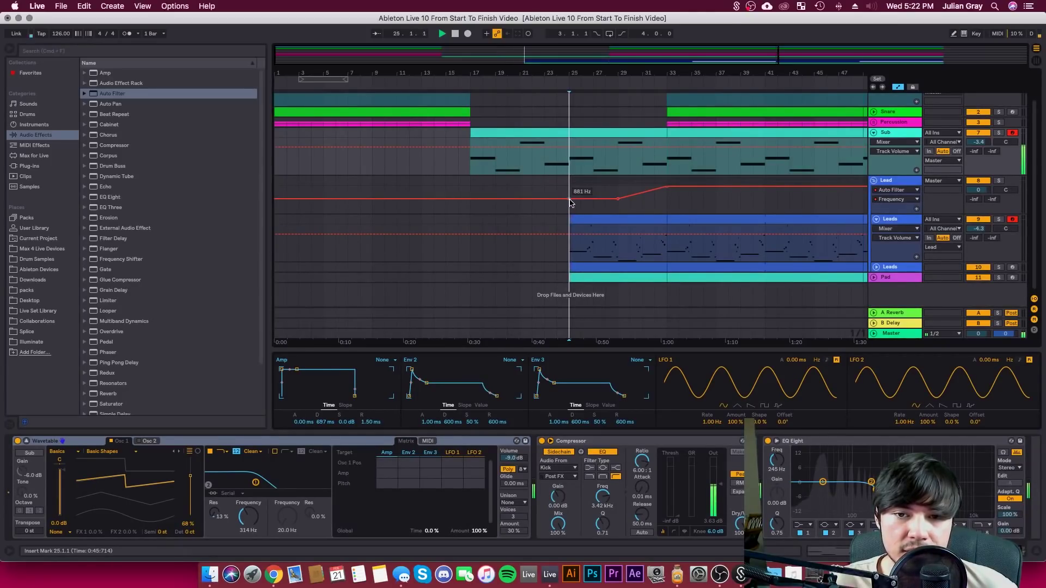
Reshape the Lead group's filter Frequency automation into a gentle rise between bars 25 and 29, ending near 1.2 kHz
drag(571, 198, 569, 233)
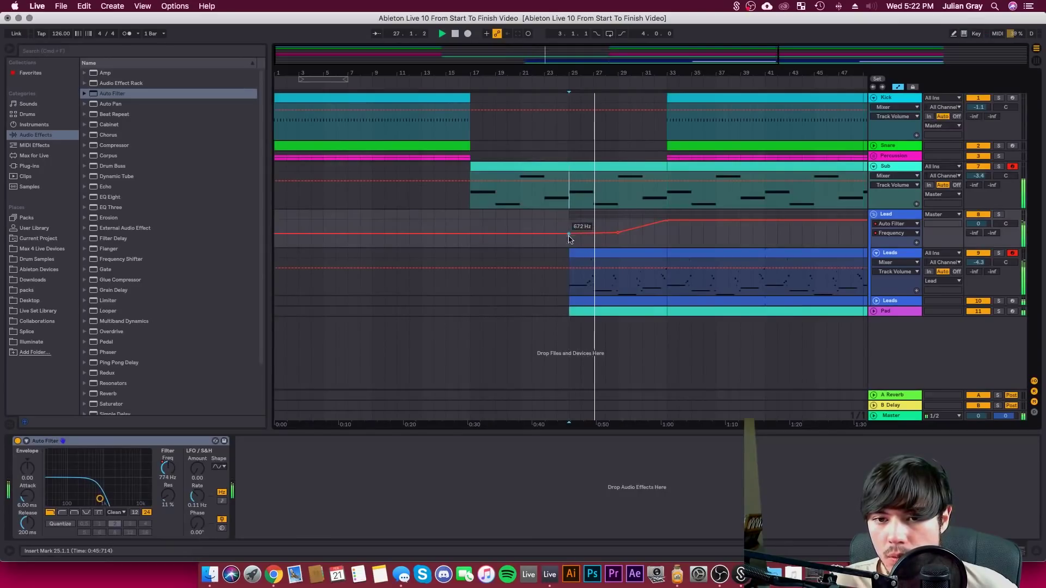
click(572, 311)
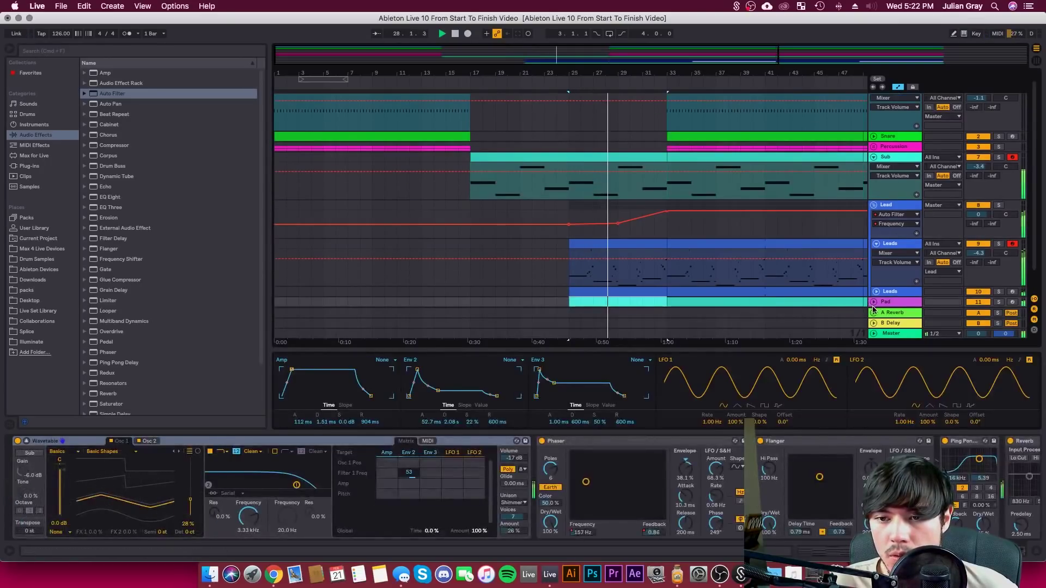
click(605, 228)
click(603, 230)
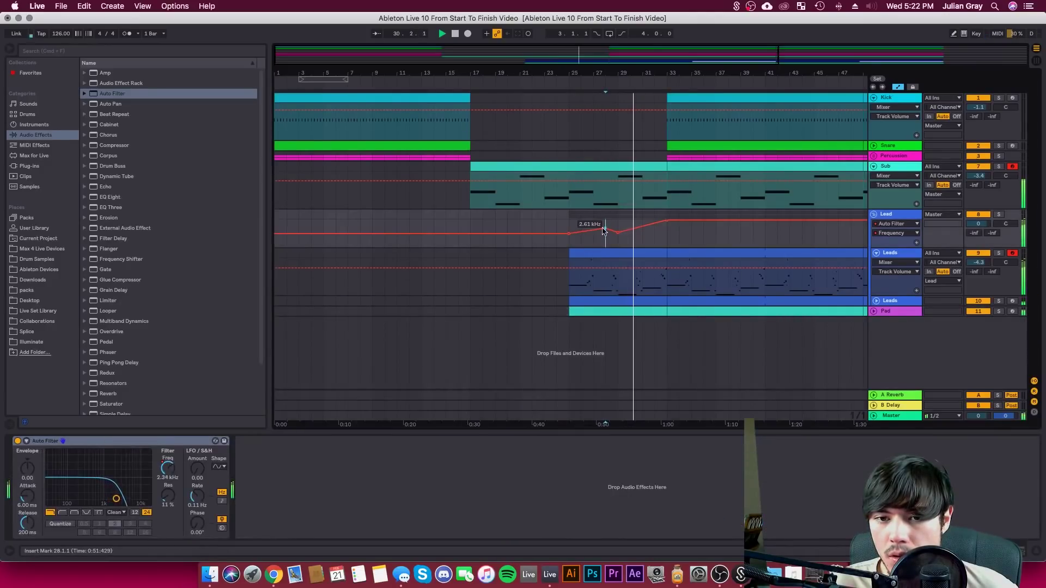
drag(603, 237, 603, 234)
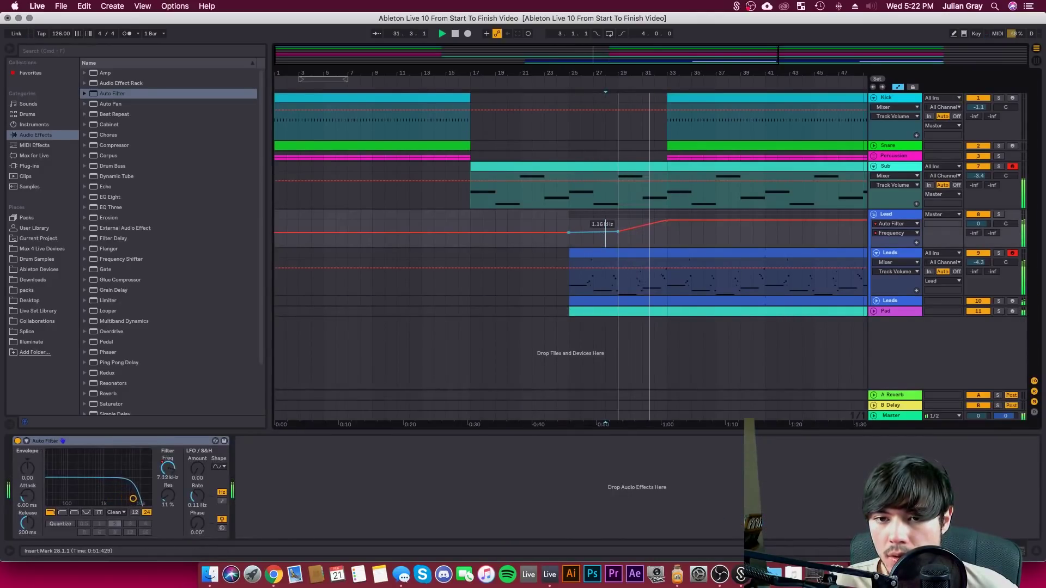
Delete the second Leads track's clip section from bar 25 to bar 33 and play the arrangement from bar 25
click(644, 301)
click(654, 272)
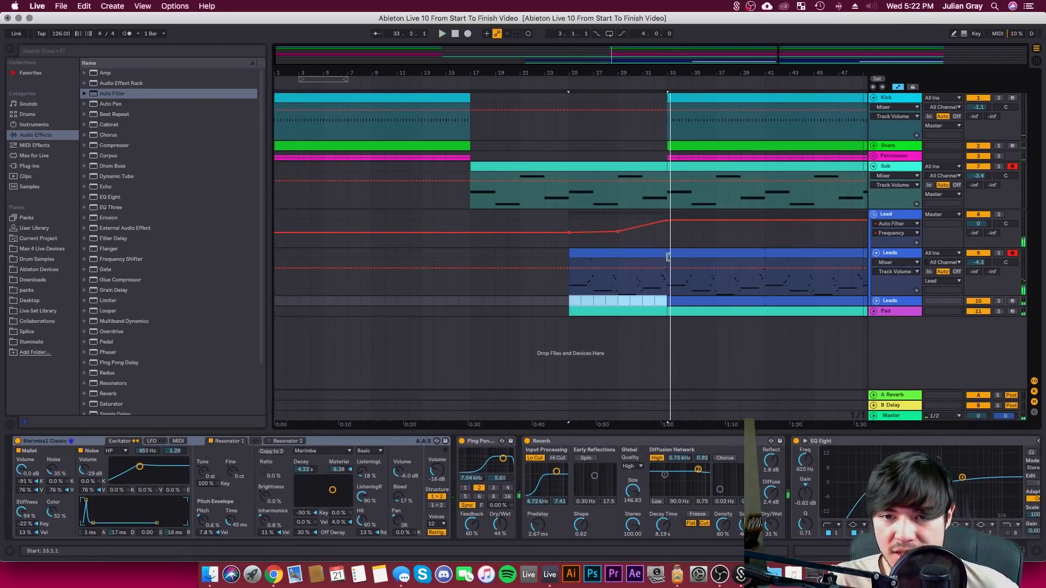
click(668, 281)
click(668, 281)
scroll(664, 278, down, 2)
click(577, 252)
key(space)
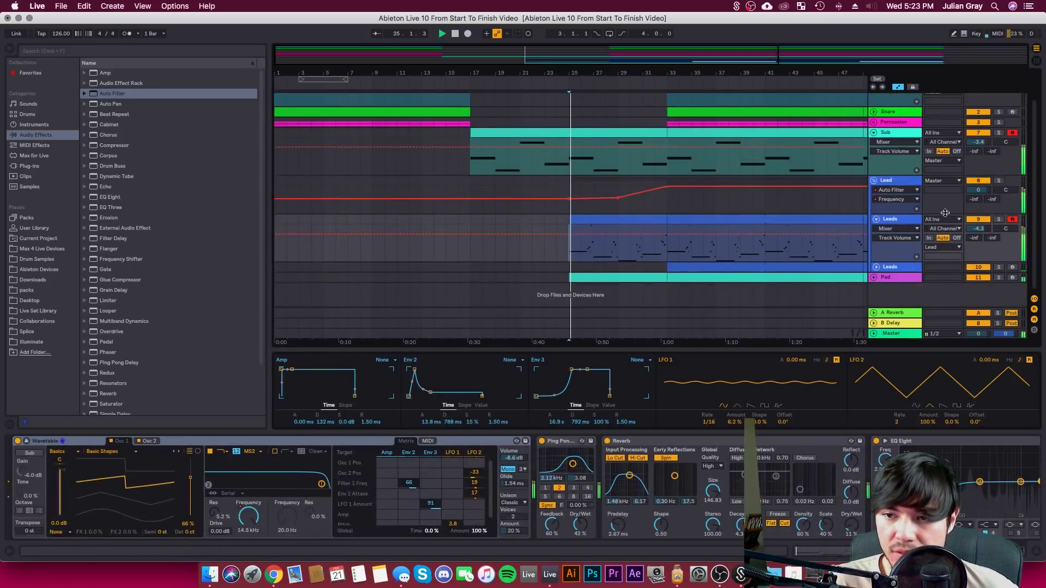
click(890, 267)
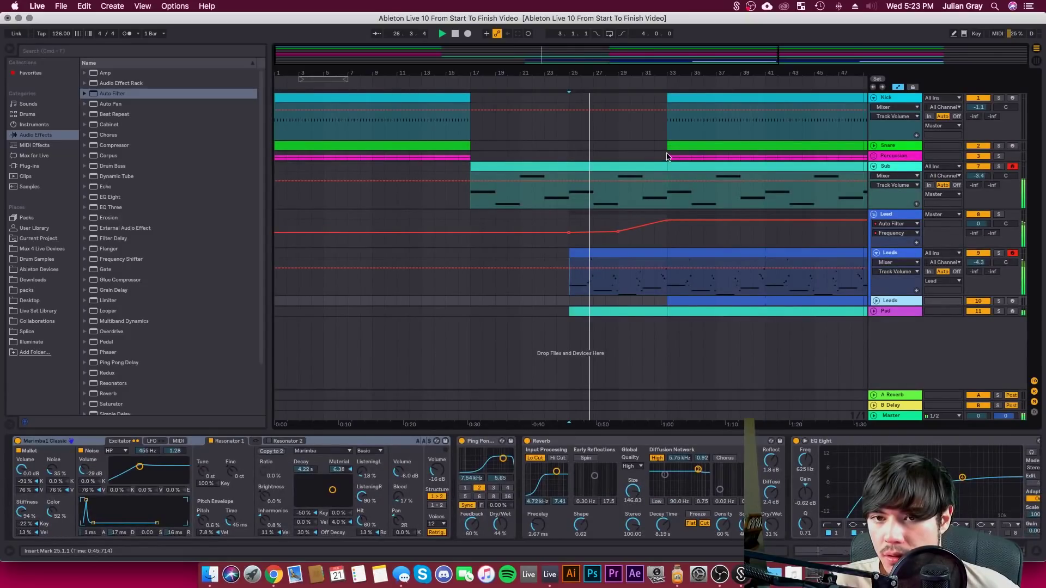
Delete the Kick clip's section from bar 33 to bar 49
drag(668, 157, 826, 119)
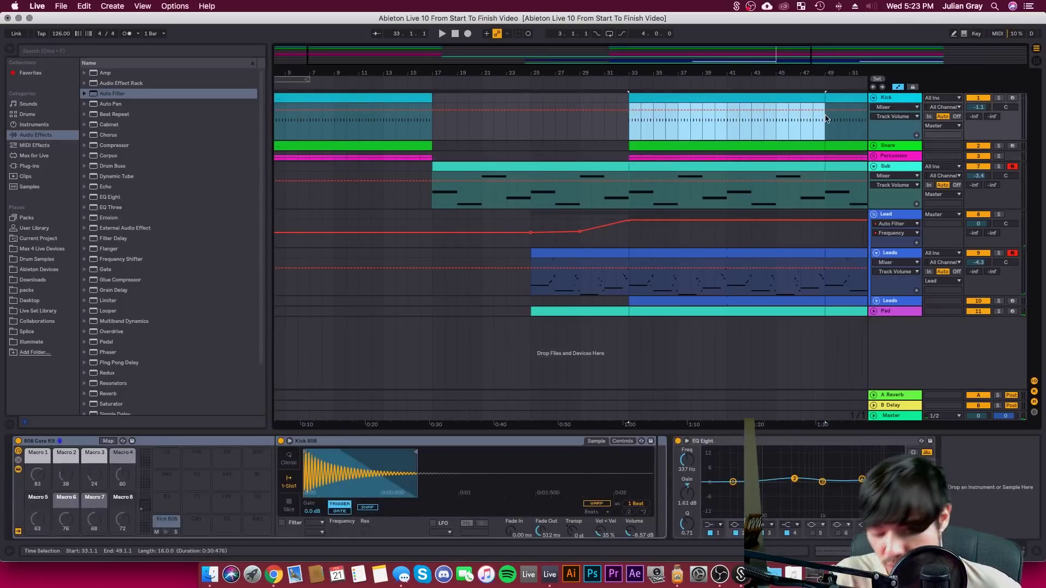
key(Delete)
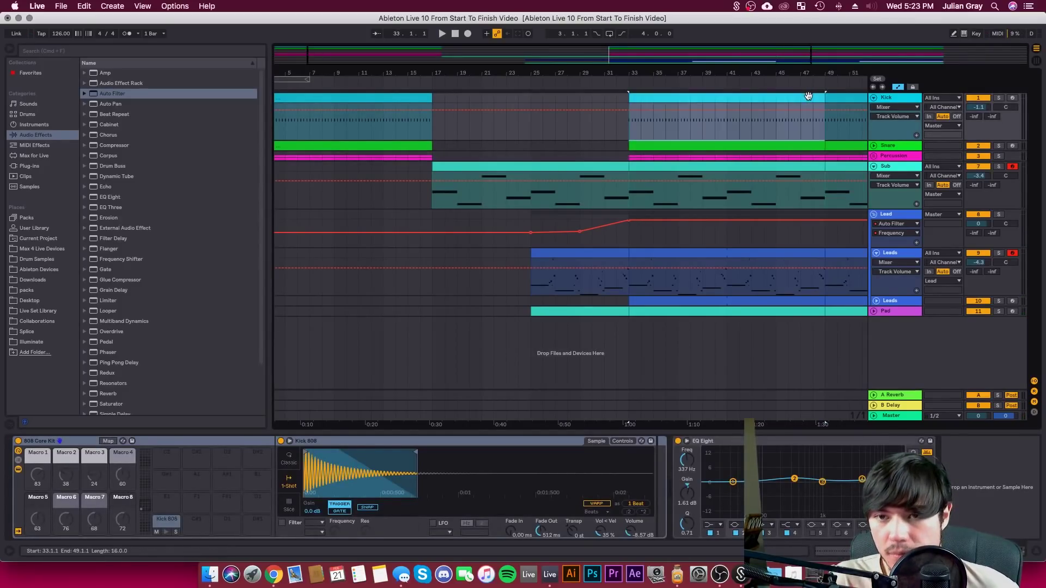
click(427, 86)
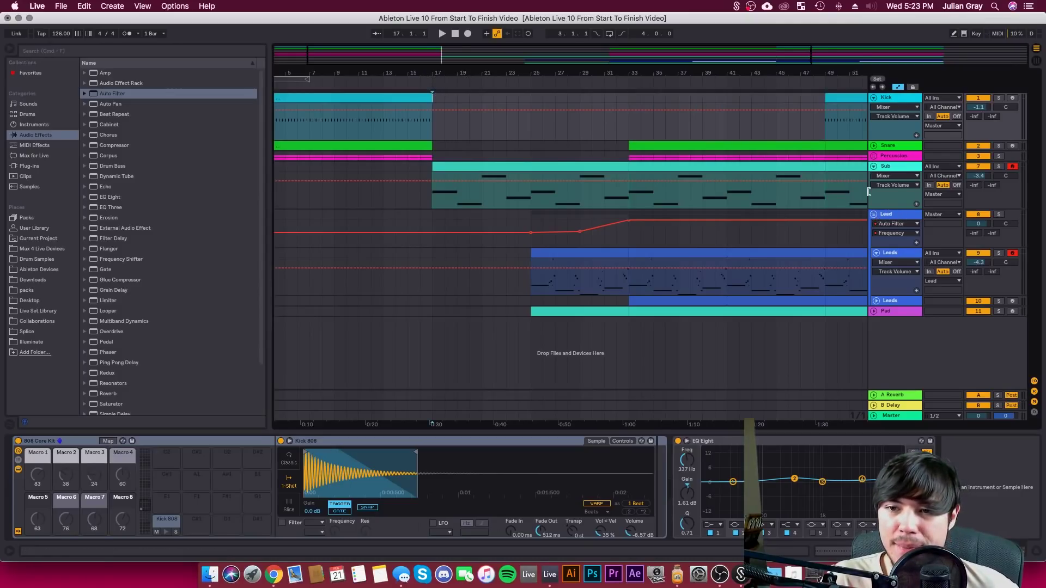
Fold the Lead group and the Sub track, and insert a new MIDI track below Sub
click(873, 214)
click(873, 167)
right_click(891, 166)
key(Escape)
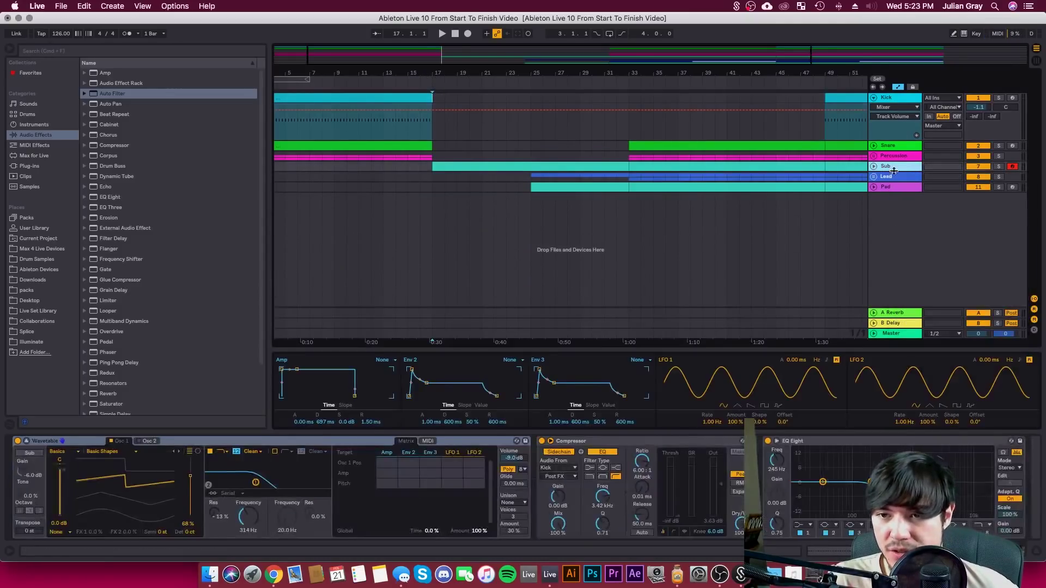
right_click(906, 167)
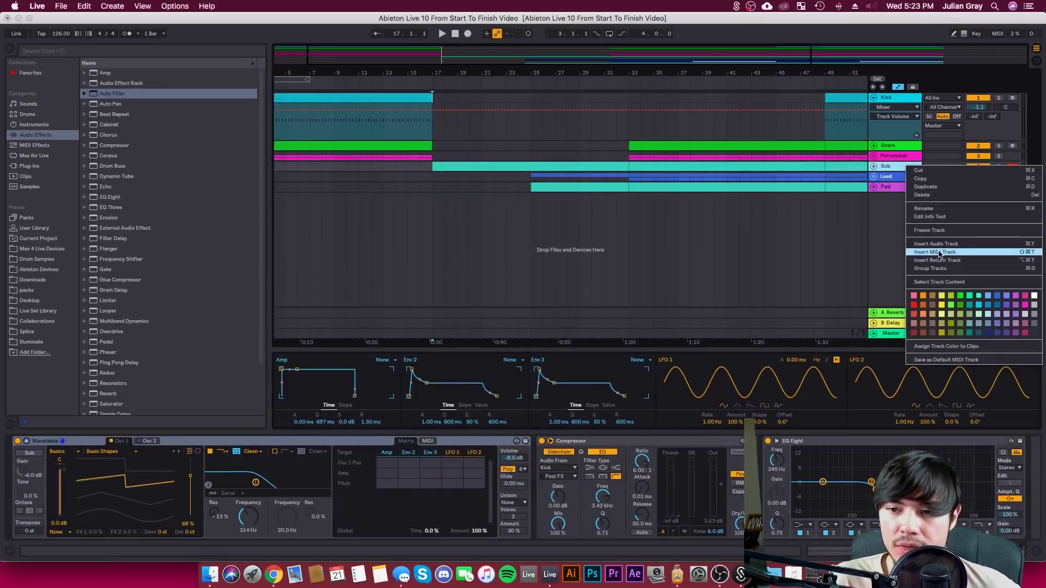
key(Return)
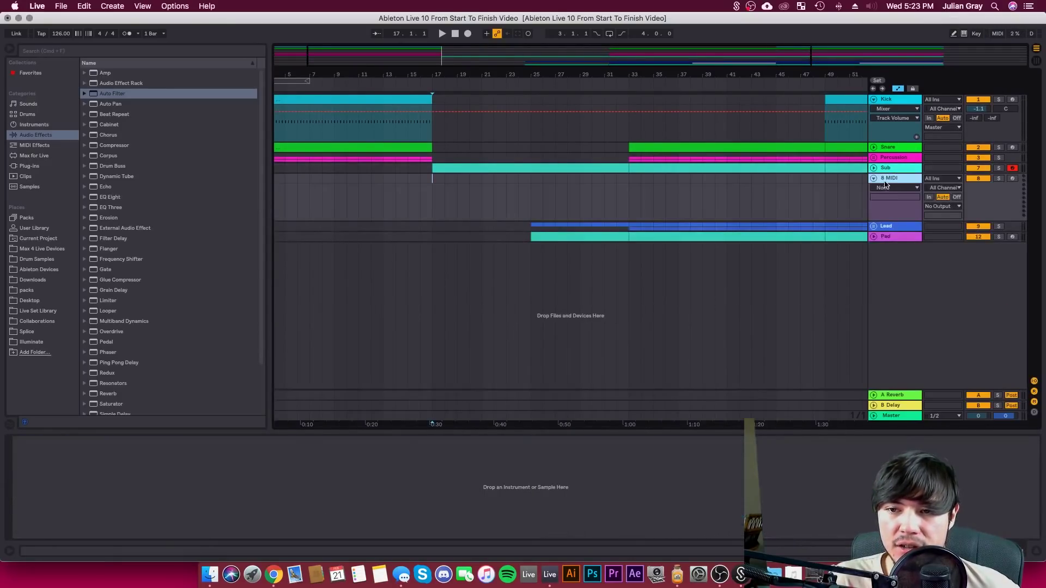
Find the Analog instrument in the browser and load it onto the new MIDI track
click(31, 167)
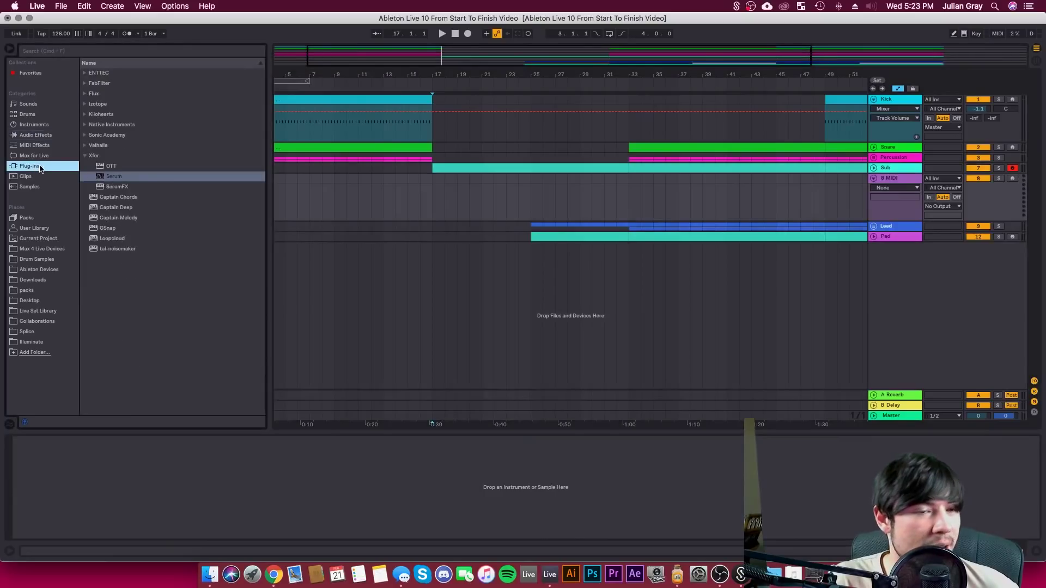
click(86, 155)
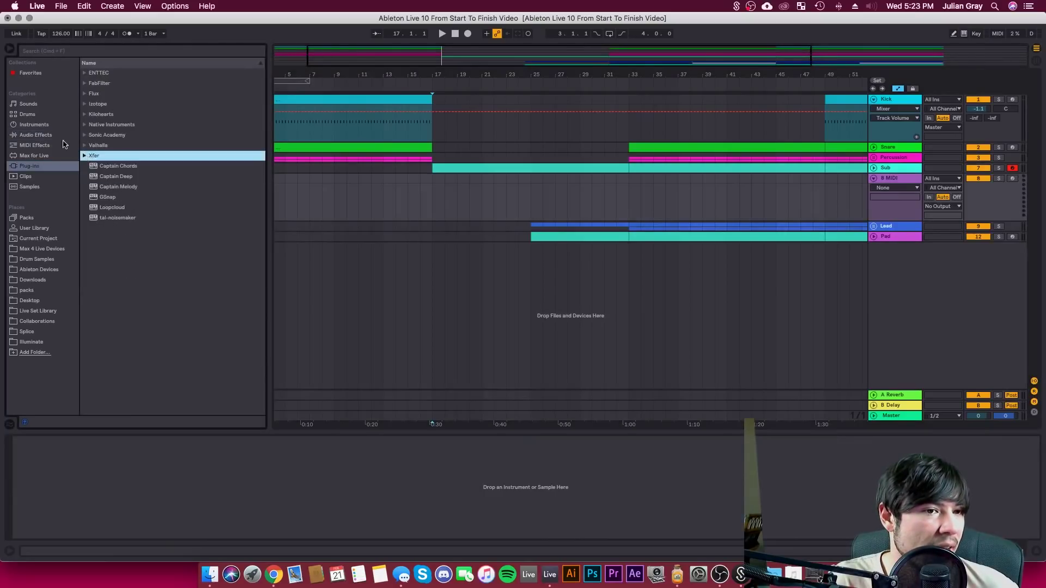
click(28, 136)
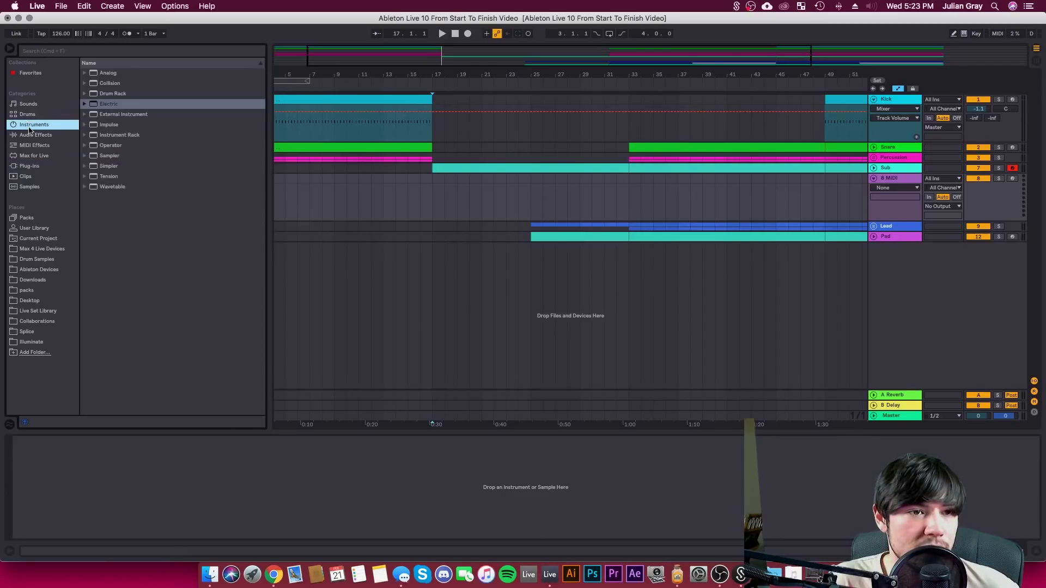
click(60, 125)
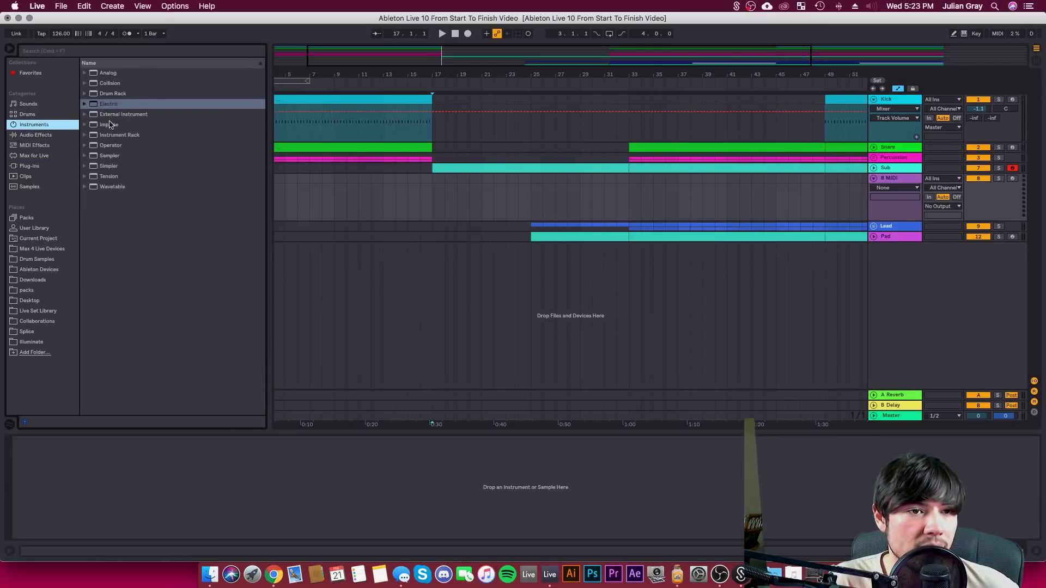
click(85, 73)
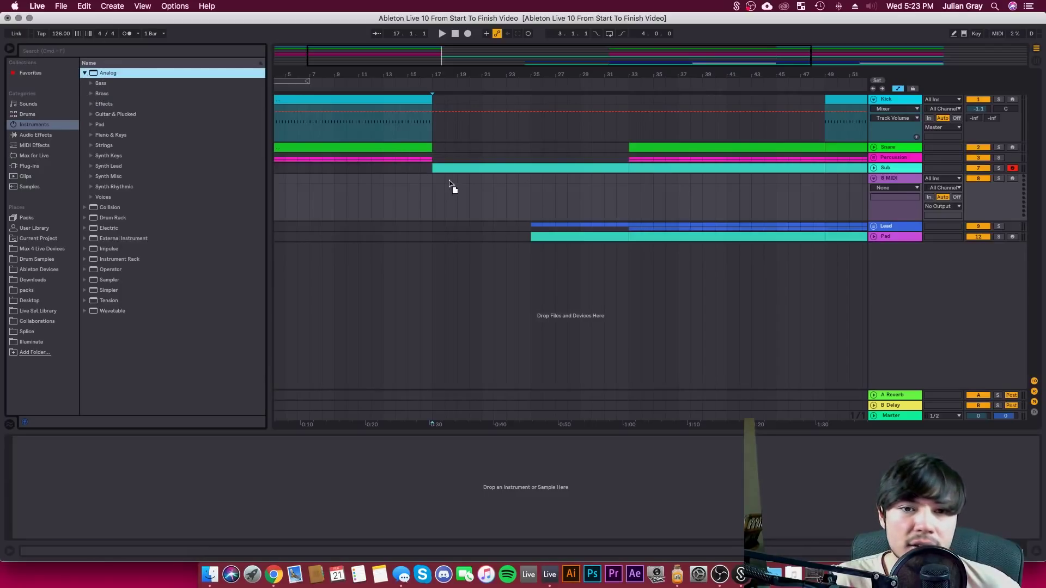
drag(453, 184, 453, 184)
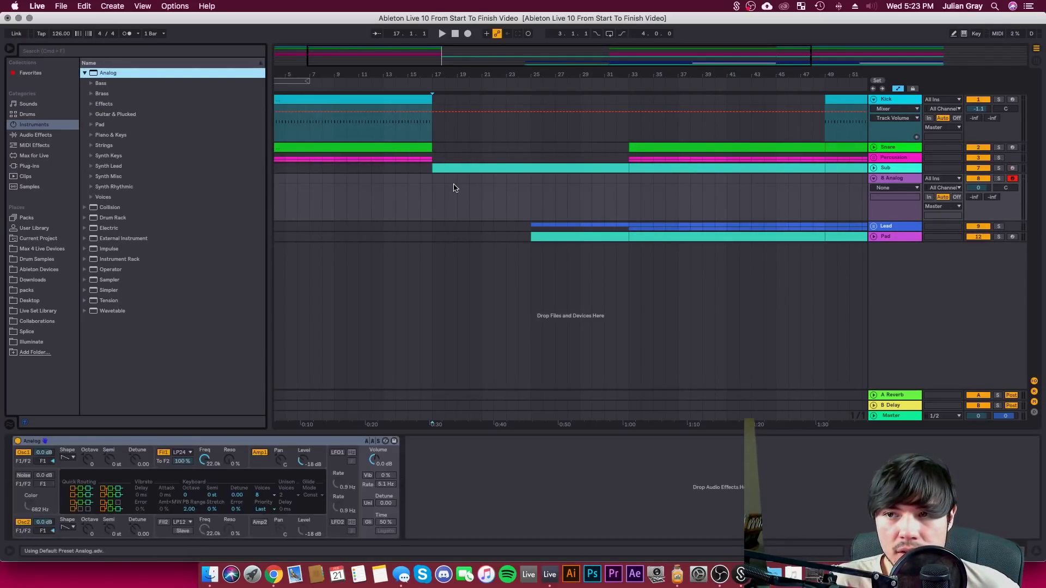
Enable the computer MIDI keyboard and load Wavetable onto the new track in place of Analog
click(963, 34)
click(704, 235)
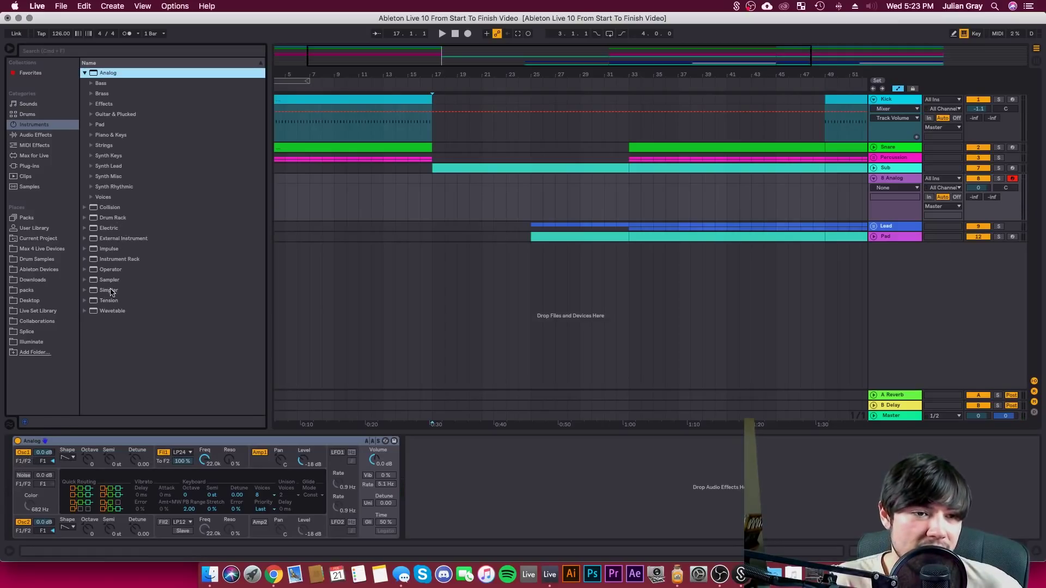
drag(111, 311, 398, 195)
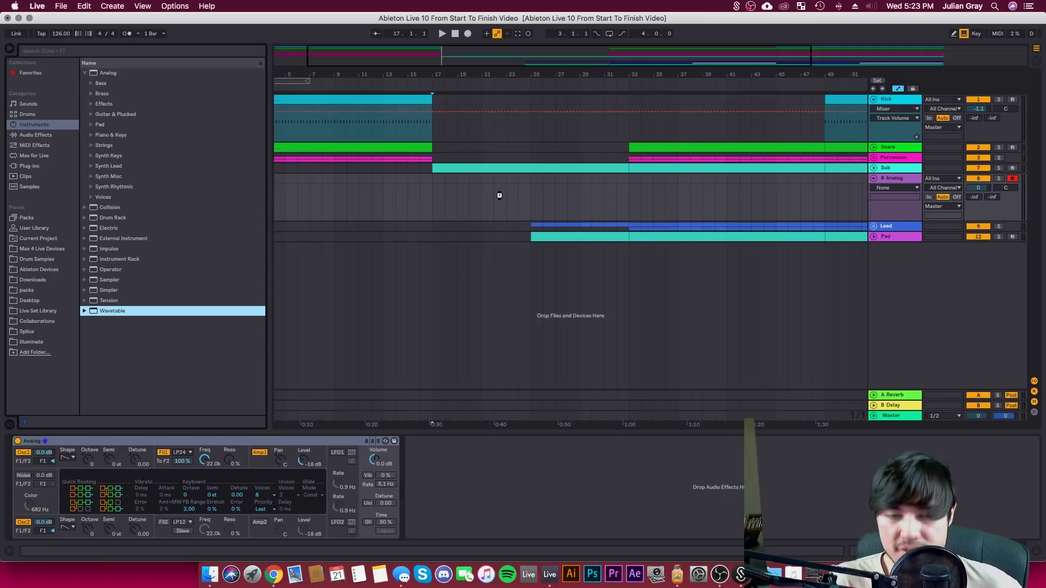
drag(508, 192, 510, 196)
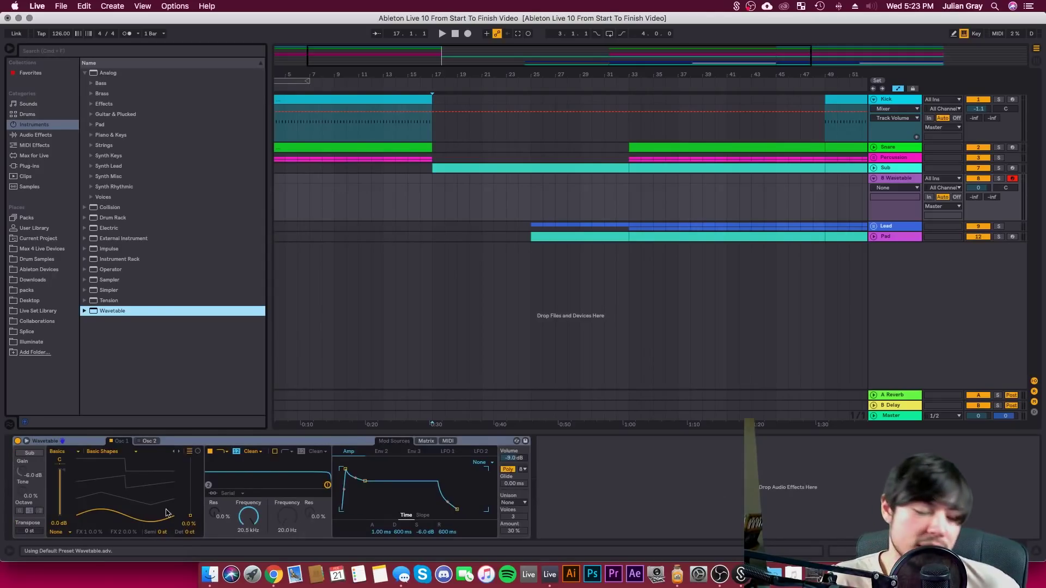
Set Wavetable's Osc 1 position to 14% and shape the Amp envelope with a 93.3 ms attack and 0.0 dB sustain
drag(174, 512, 174, 505)
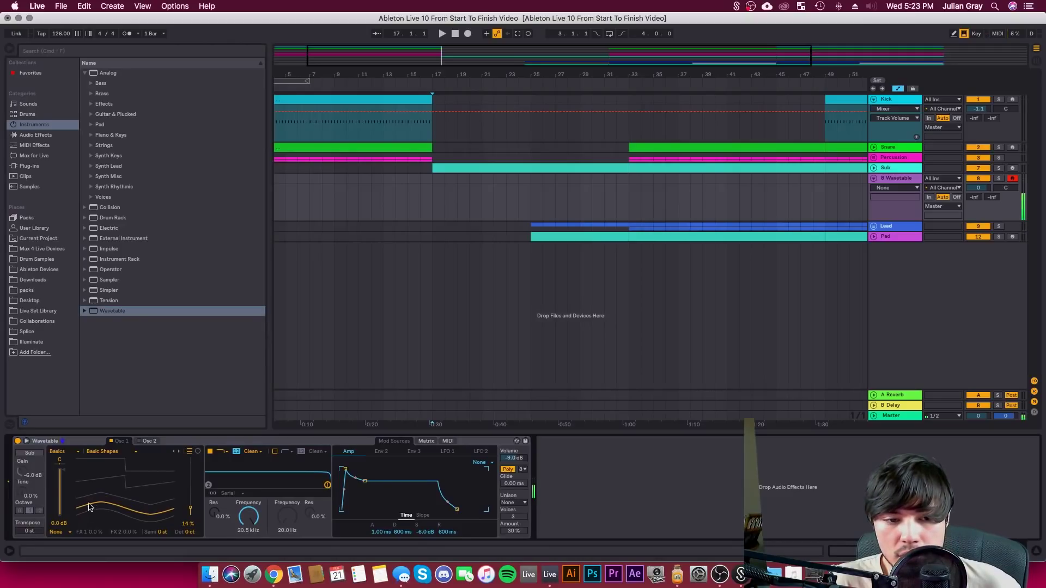
mouse_move(345, 469)
mouse_down()
mouse_move(363, 469)
mouse_move(355, 469)
mouse_up()
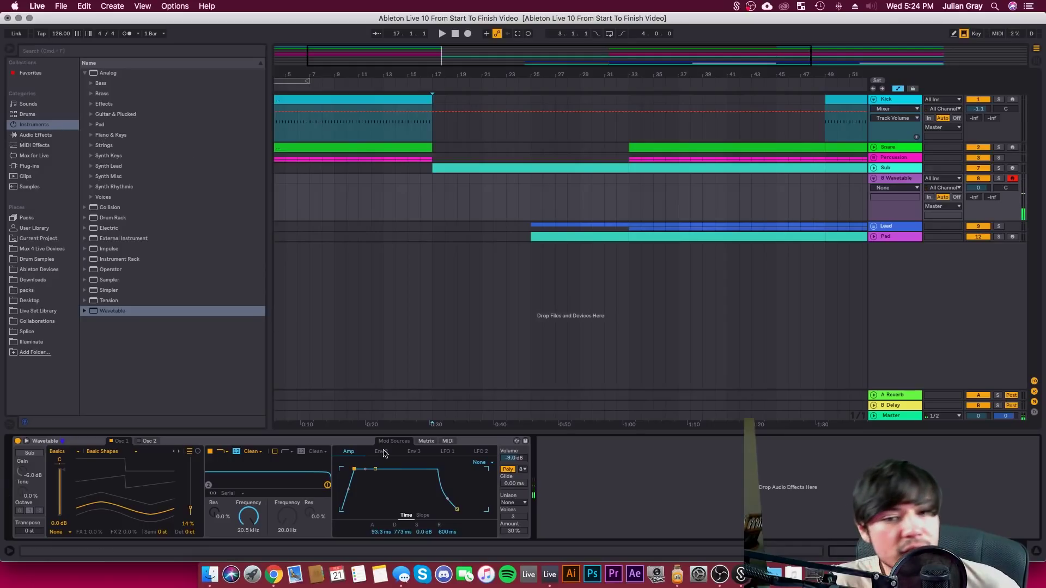
Set Wavetable's Filter 1 slope to 24 dB, with its frequency at about 1.63 kHz and resonance at about 16%
click(252, 453)
click(243, 460)
click(236, 453)
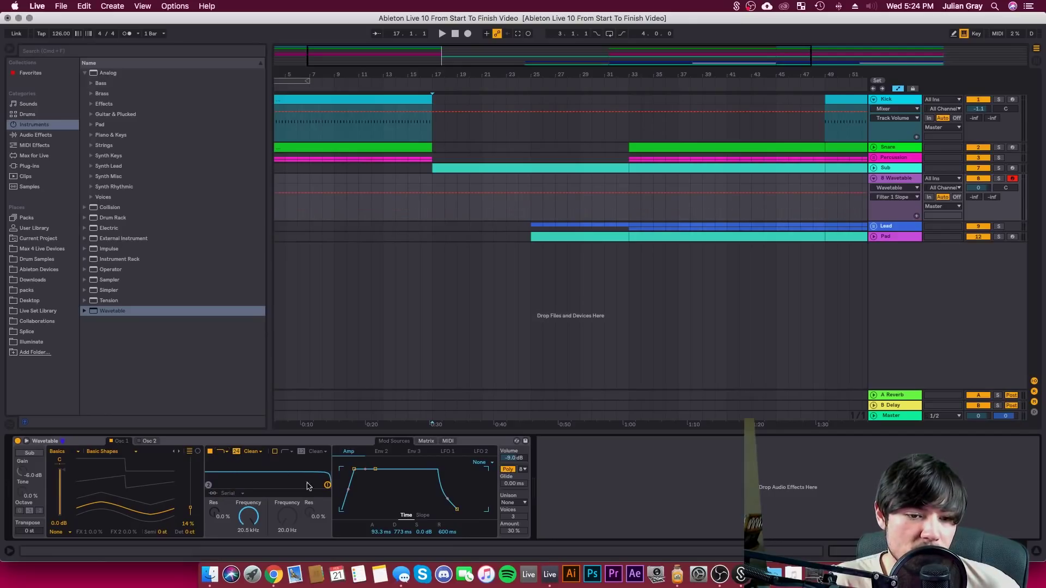
drag(327, 485, 284, 482)
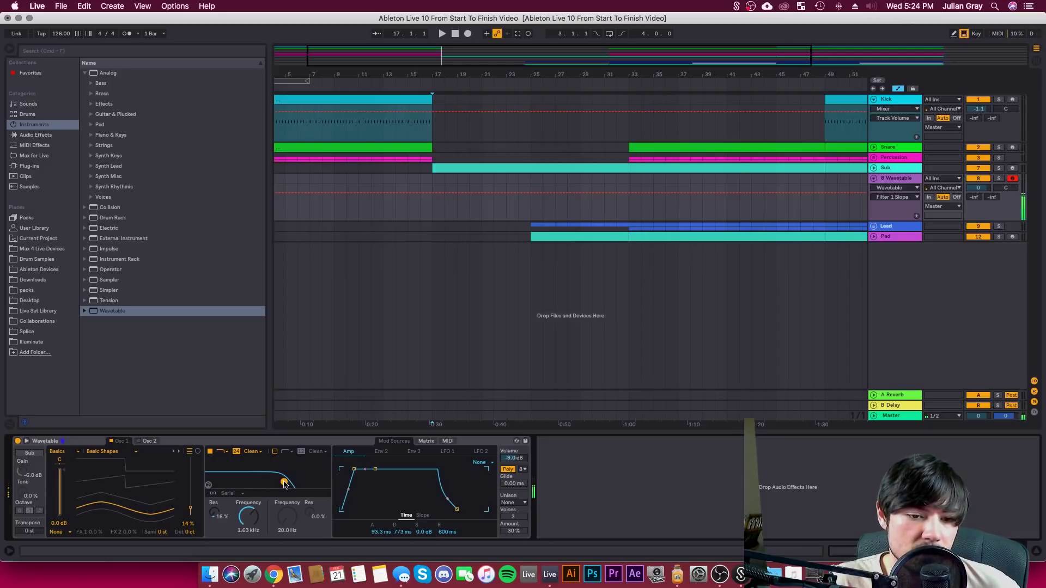
Lower Wavetable's Filter 1 frequency to 1.31 kHz and add a Reverb effect after it
drag(285, 485, 284, 484)
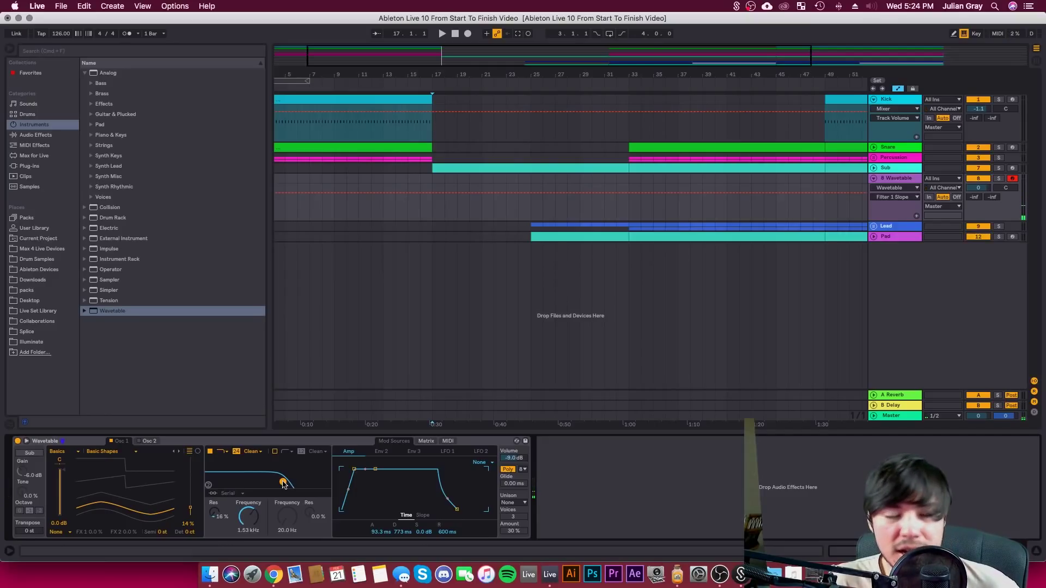
drag(283, 484, 278, 482)
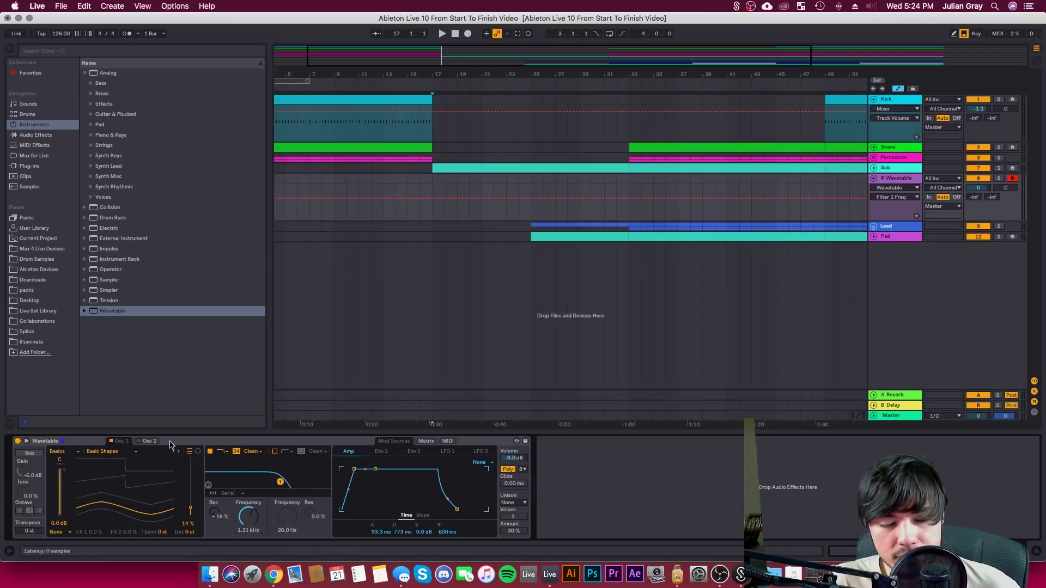
click(34, 136)
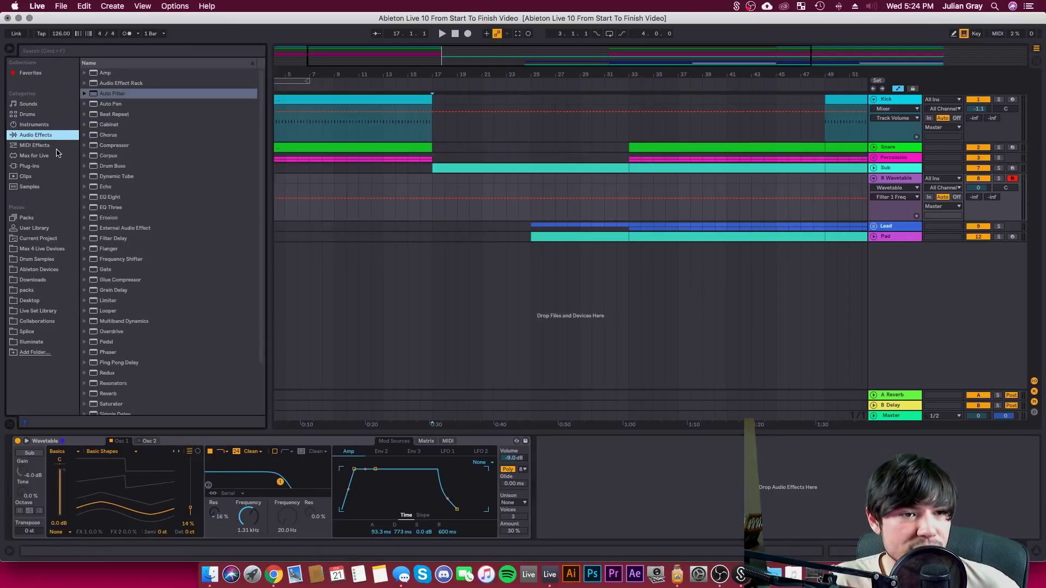
scroll(130, 269, down, 3)
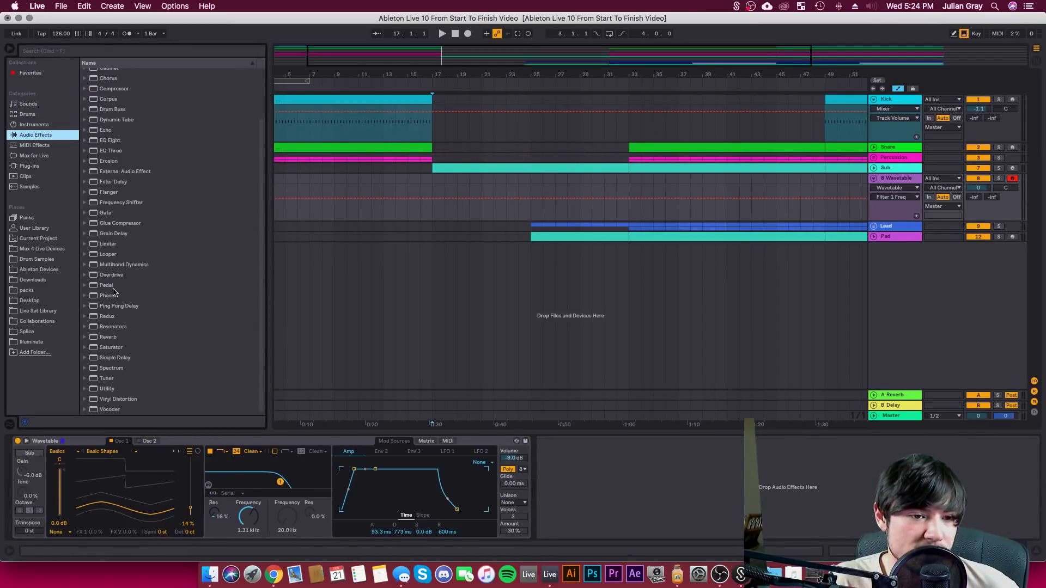
drag(105, 339, 623, 488)
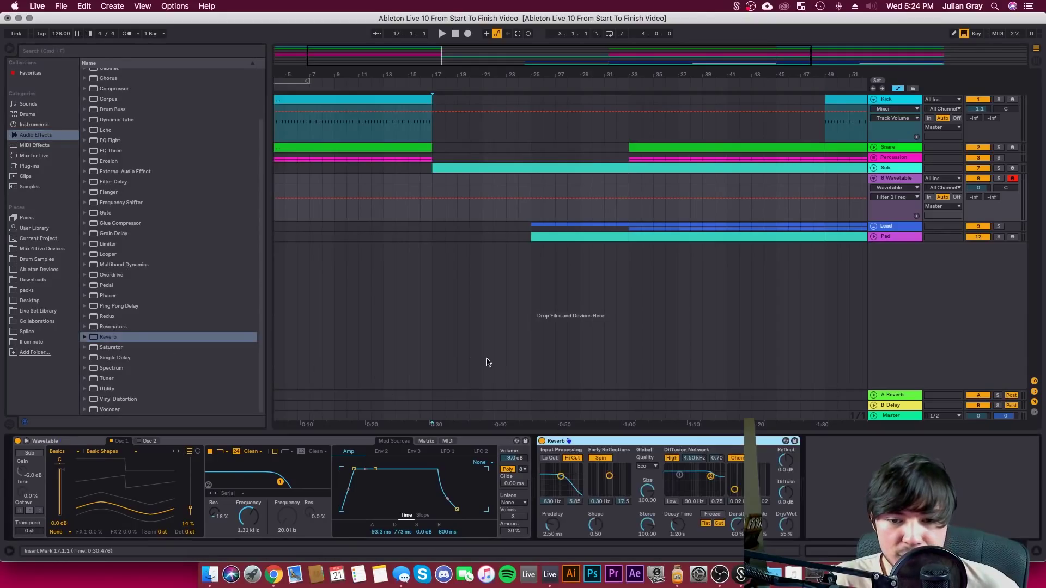
Set the Reverb's decay time to 2.41 s and Dry/Wet to 64%, with Spin, Chorus and the High shelf switched off
drag(783, 524, 783, 521)
drag(683, 533, 683, 520)
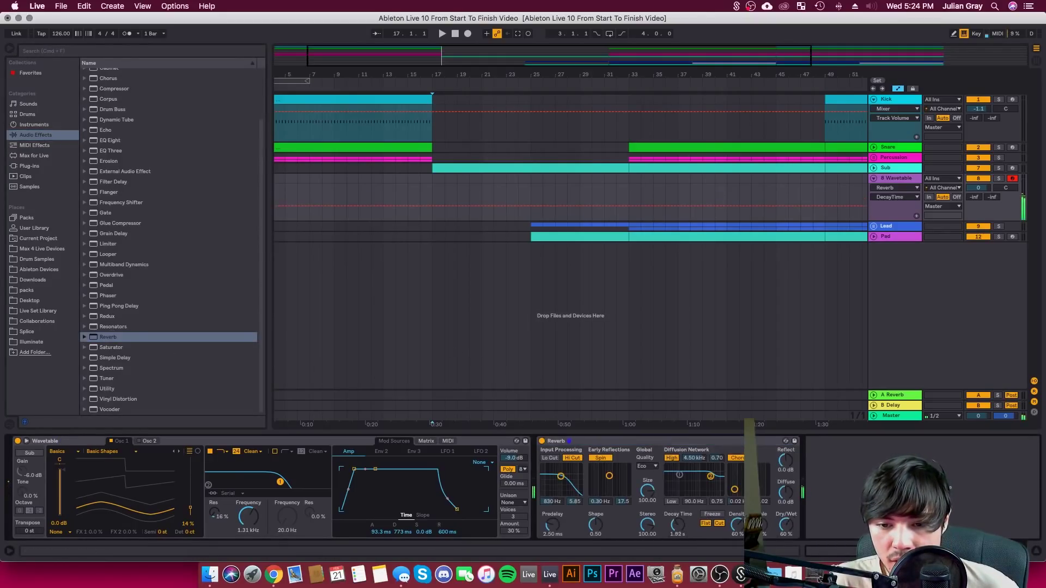
drag(787, 524, 786, 536)
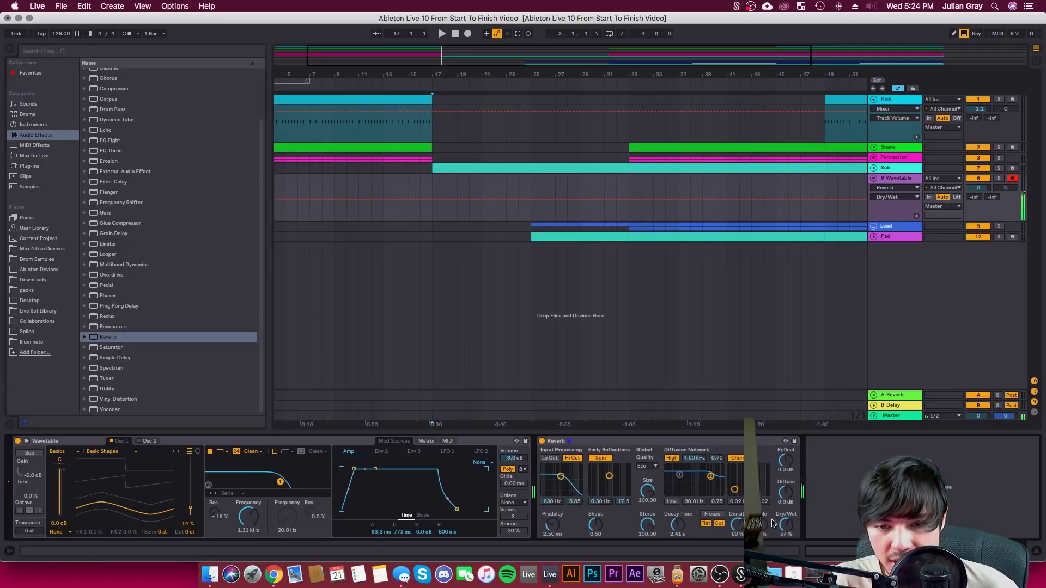
click(599, 459)
click(737, 458)
click(671, 458)
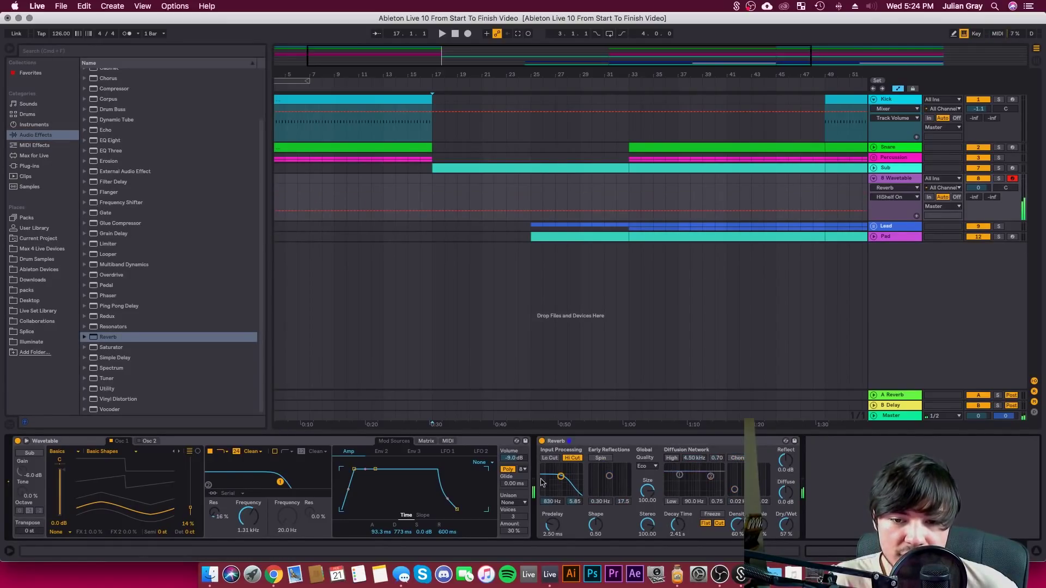
drag(785, 524, 785, 518)
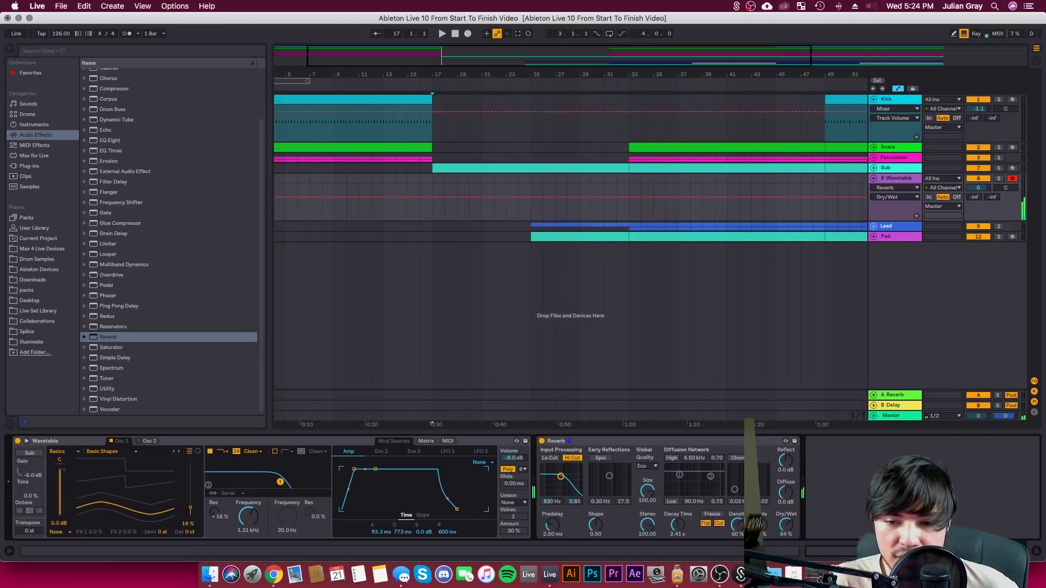
Set the Reverb to High quality, 4.34 s decay, Reflect 1.6 dB and Diffuse 1.5 dB, and enable its High shelf at 1.93 kHz
click(647, 466)
click(648, 493)
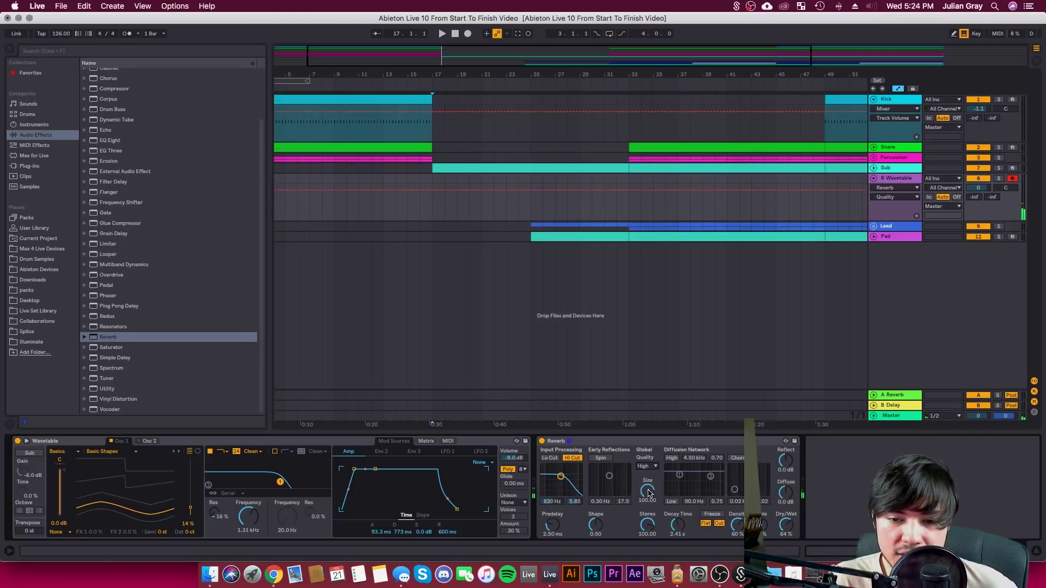
drag(677, 524, 678, 515)
drag(784, 464, 785, 488)
click(671, 457)
drag(709, 478, 704, 479)
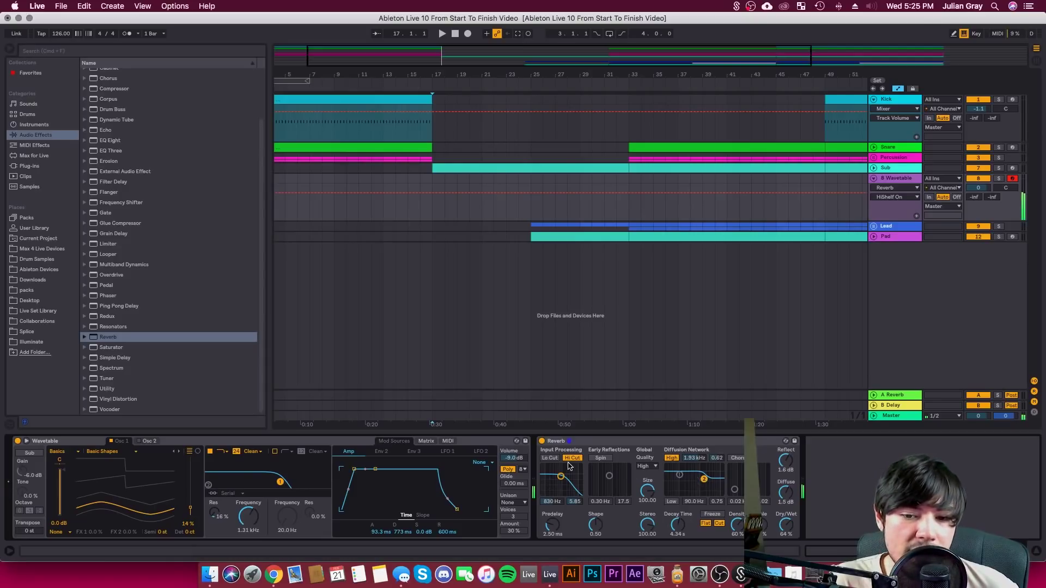
Insert a 16-bar MIDI clip on the Wavetable track, starting at bar 1
click(533, 227)
click(533, 198)
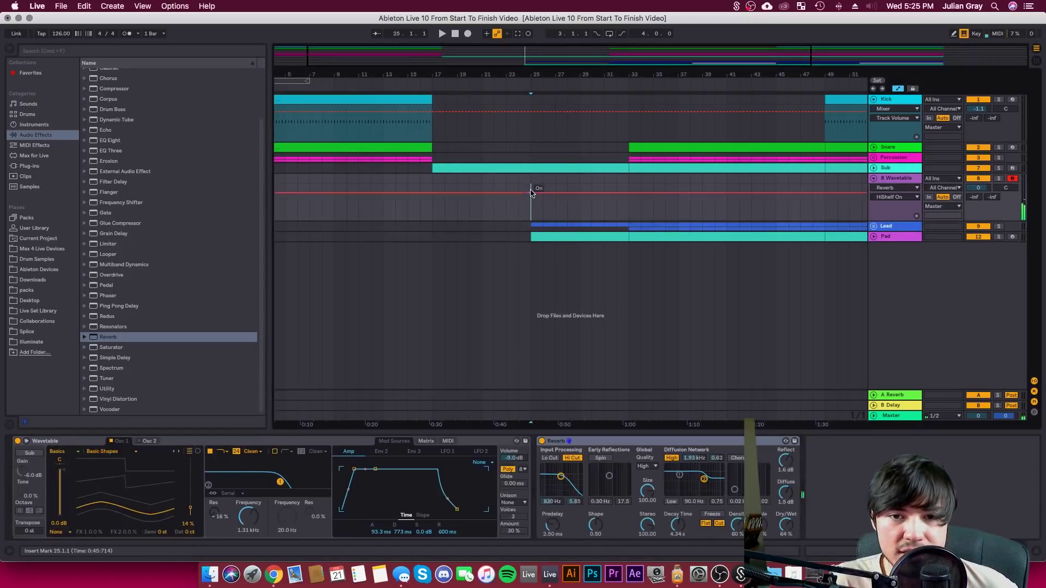
scroll(441, 131, left, 2)
drag(467, 180, 275, 184)
right_click(323, 176)
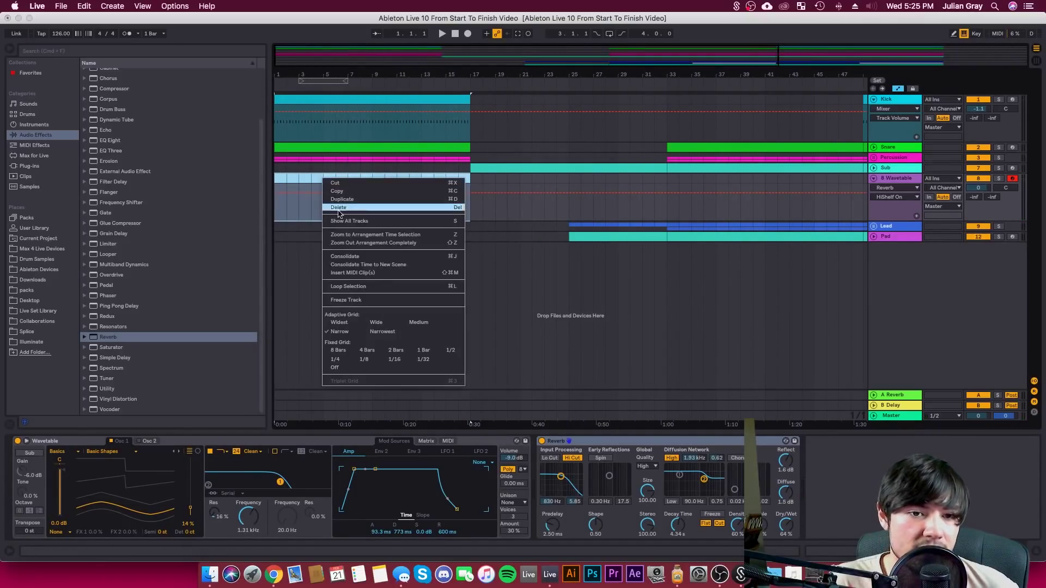
click(340, 272)
Add a single D5 note to the new clip and extend it across all 16 bars
drag(302, 429, 300, 278)
scroll(239, 403, down, 10)
scroll(245, 367, up, 15)
double_click(240, 397)
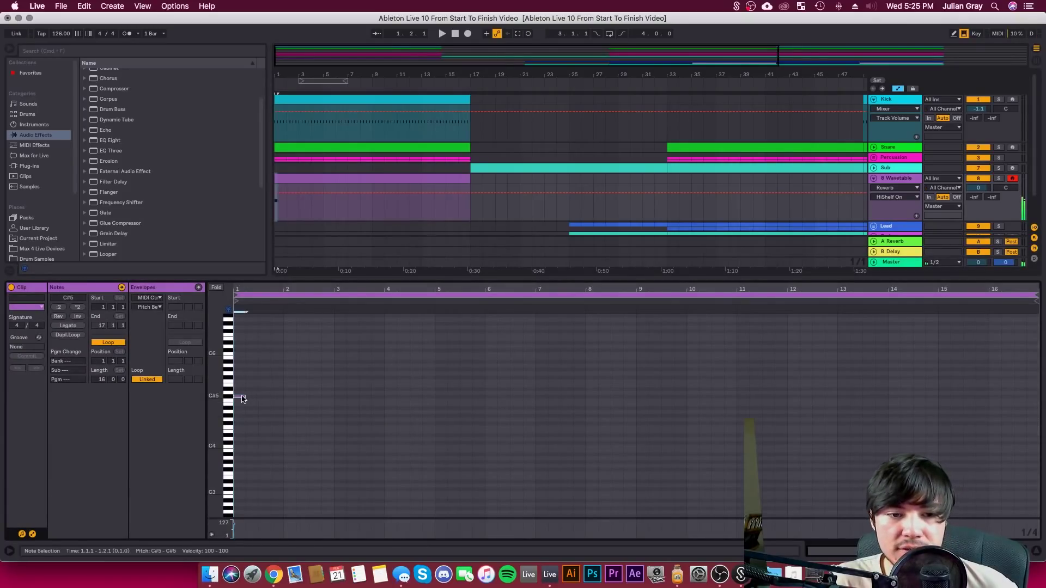
drag(245, 402, 1037, 374)
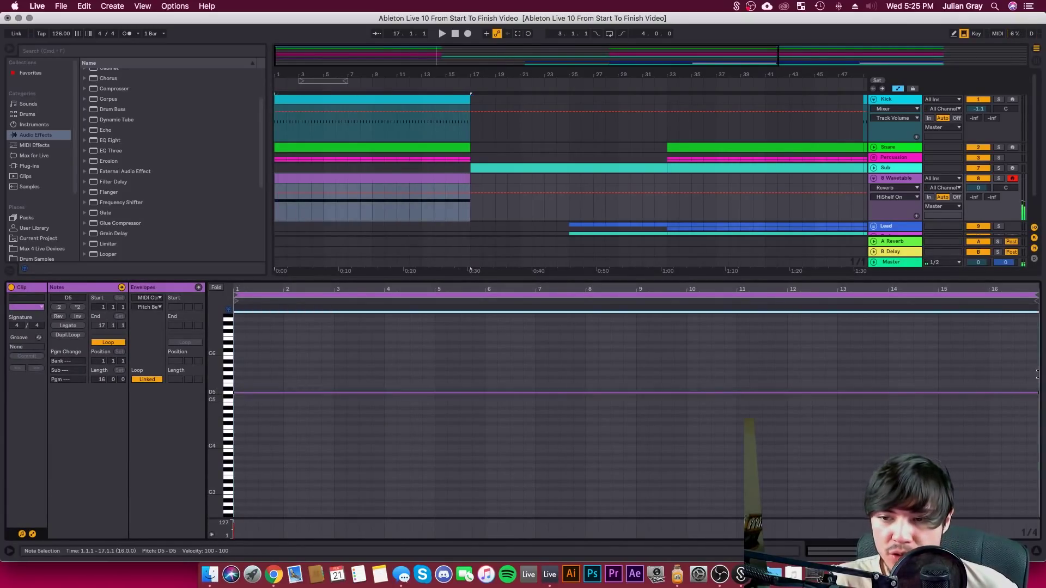
Rename the Wavetable track as Pedal
right_click(907, 180)
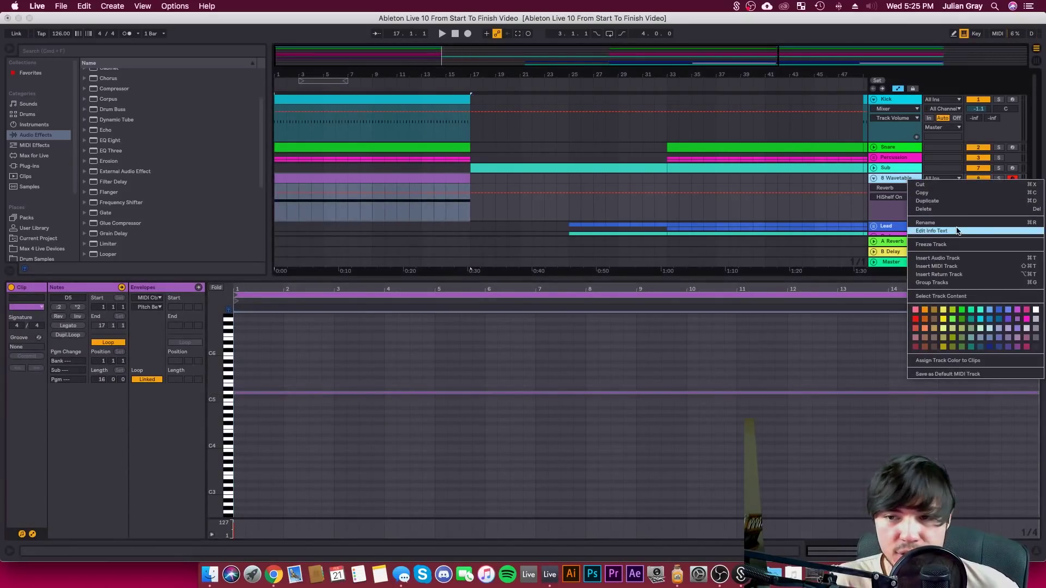
click(958, 223)
text(J)
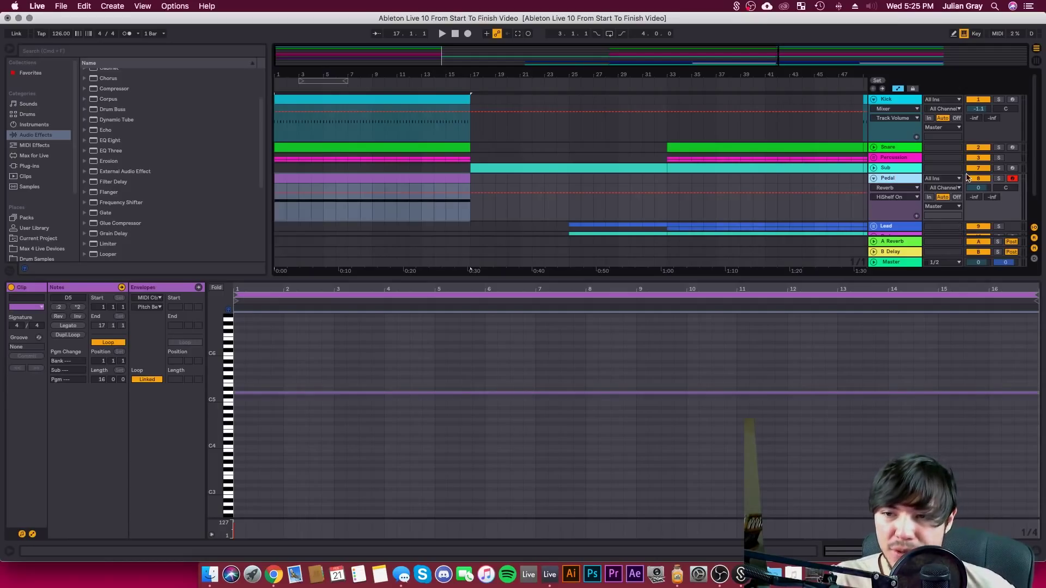
Play the arrangement from the start to audition the Pedal track
click(997, 179)
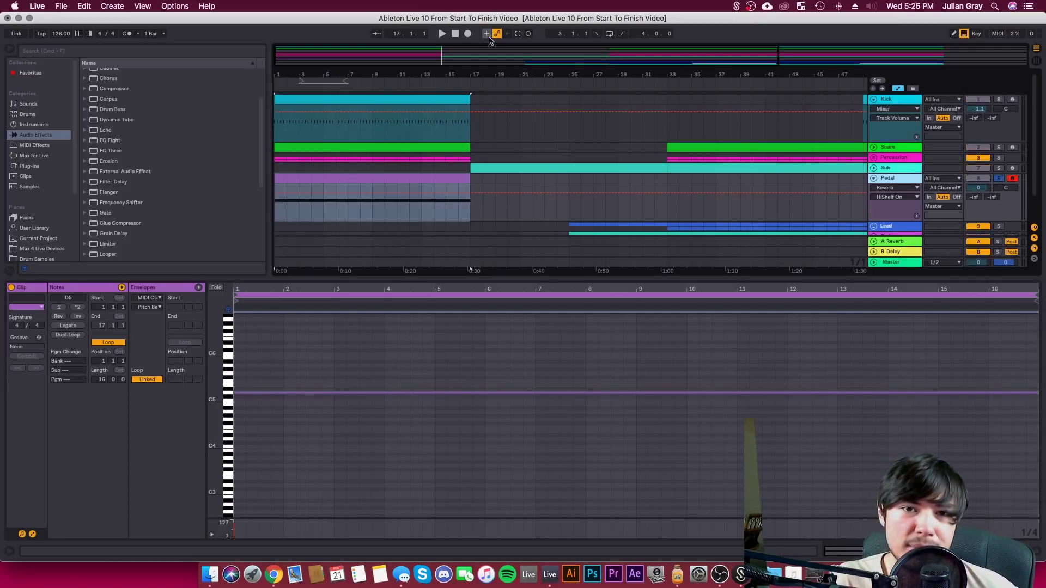
click(456, 34)
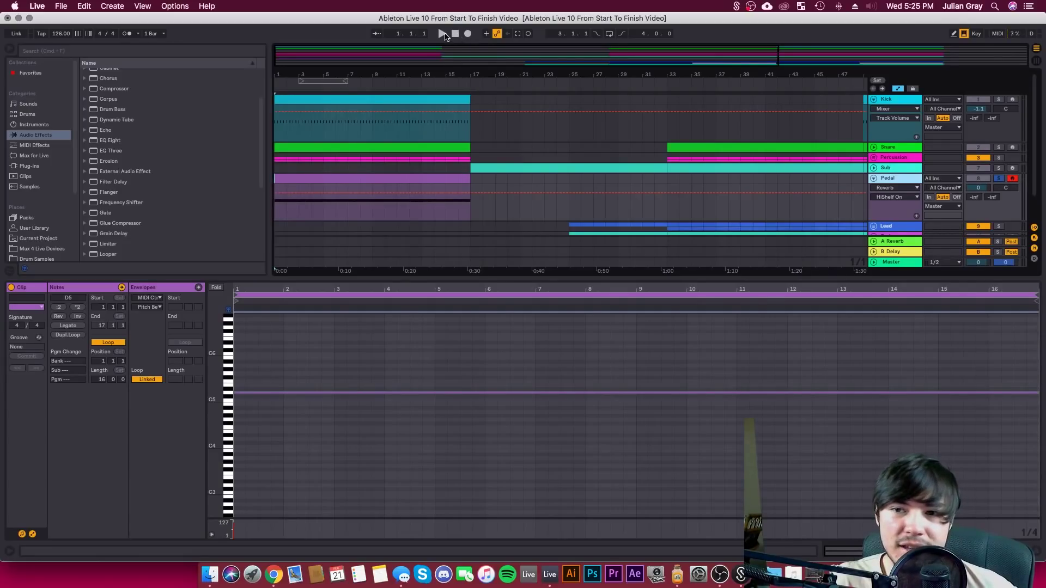
click(442, 34)
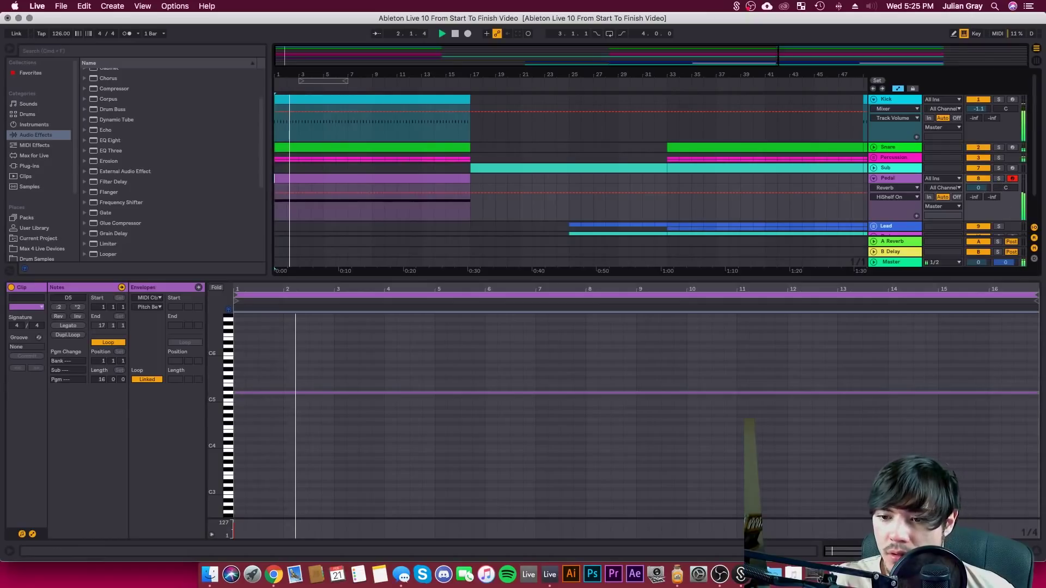
Lower the Pedal track's volume to -4.0 dB and move its clip to start at bar 9
click(996, 552)
drag(979, 188, 979, 197)
drag(362, 175, 449, 185)
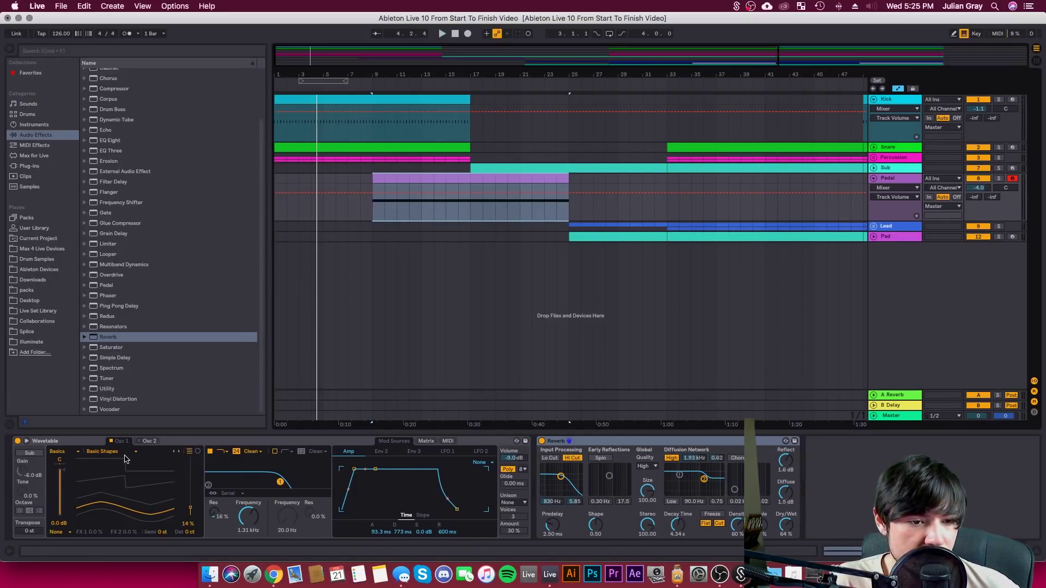
Set Wavetable's Osc 1 position to 36% and expand its modulation view while playing from bar 9
mouse_move(140, 497)
mouse_down()
mouse_move(140, 475)
mouse_move(140, 484)
mouse_up()
key(space)
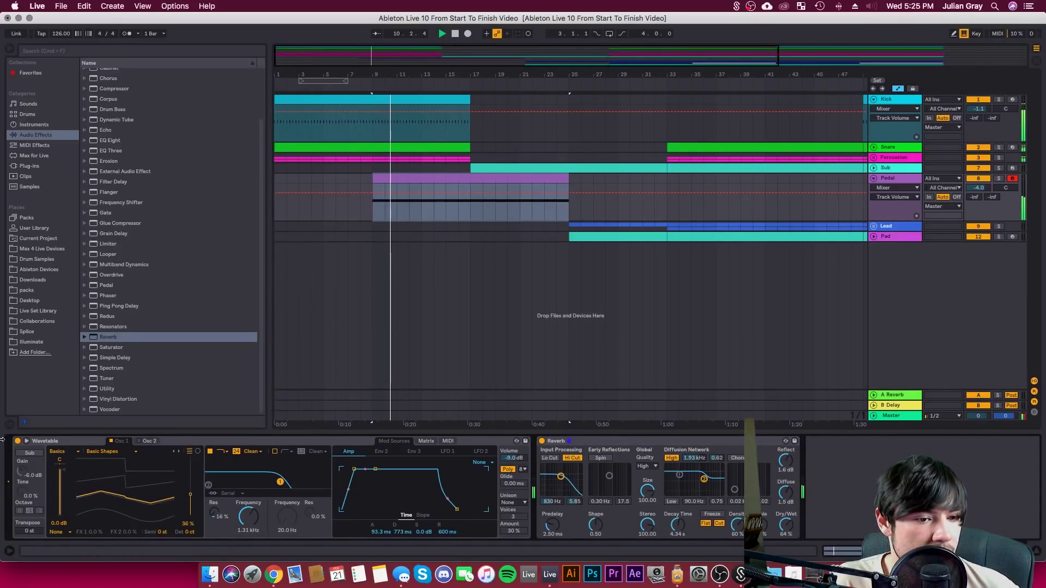
click(26, 440)
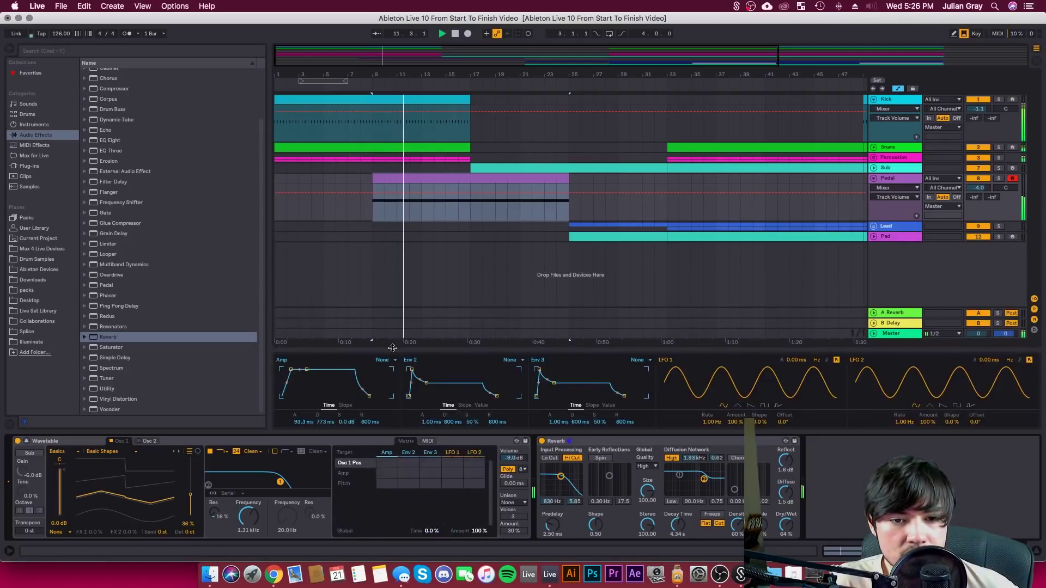
key(space)
key(space)
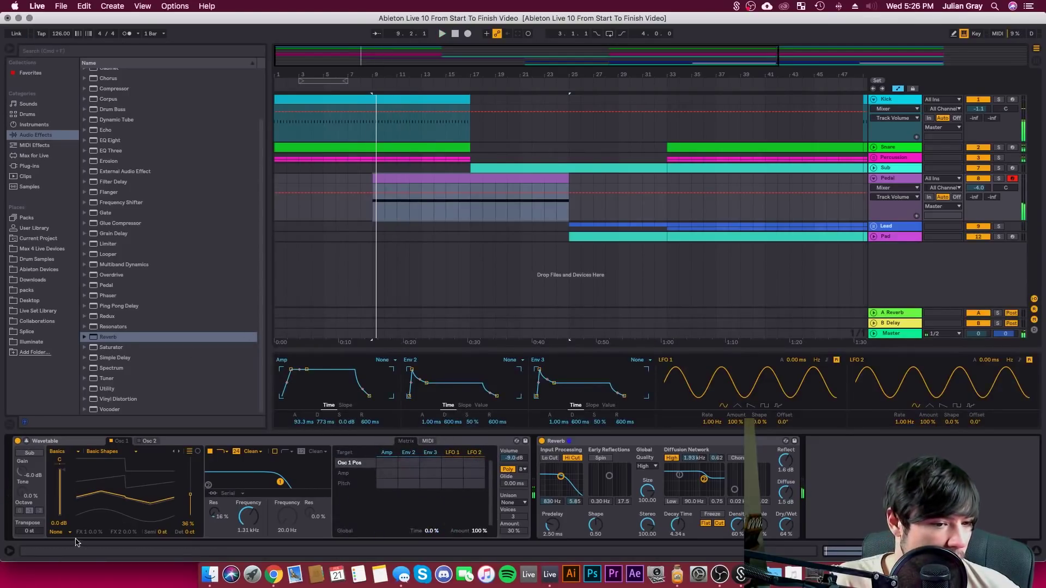
click(70, 537)
click(144, 536)
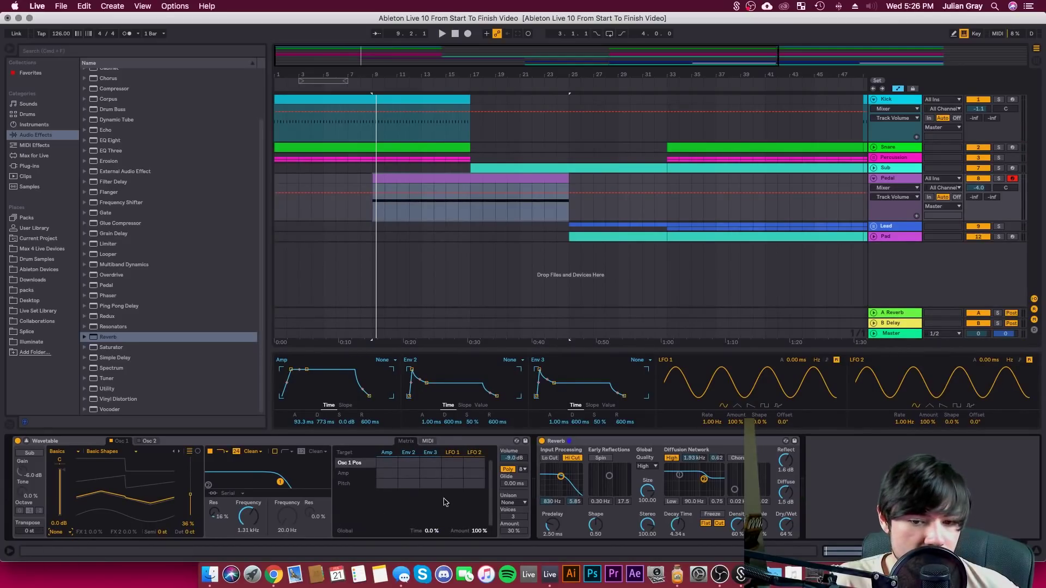
Set Wavetable's unison to Classic with more voices and a 47% amount, and set the Pedal track's volume to -3.7 dB
click(513, 503)
click(515, 510)
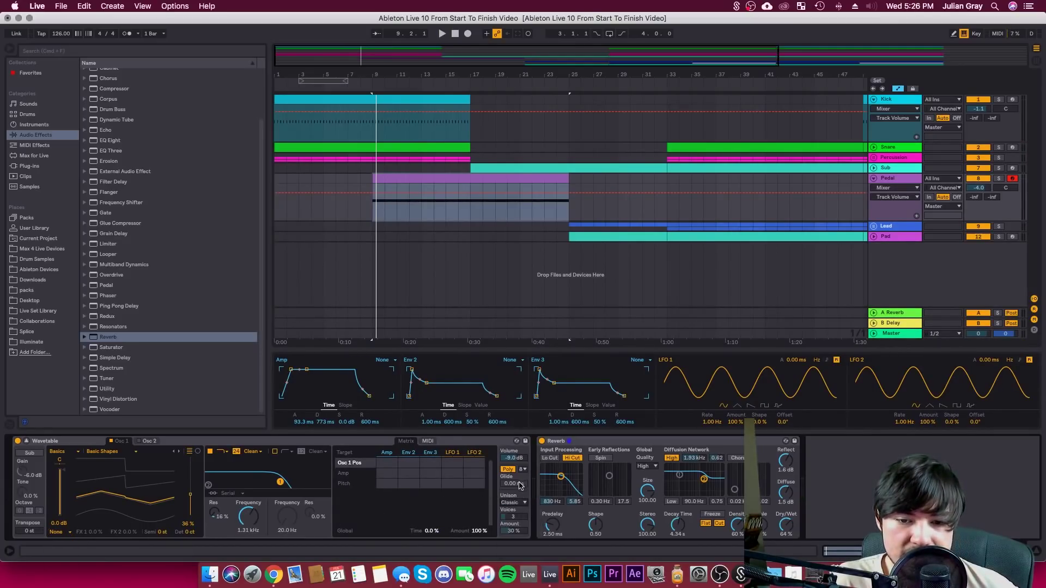
key(space)
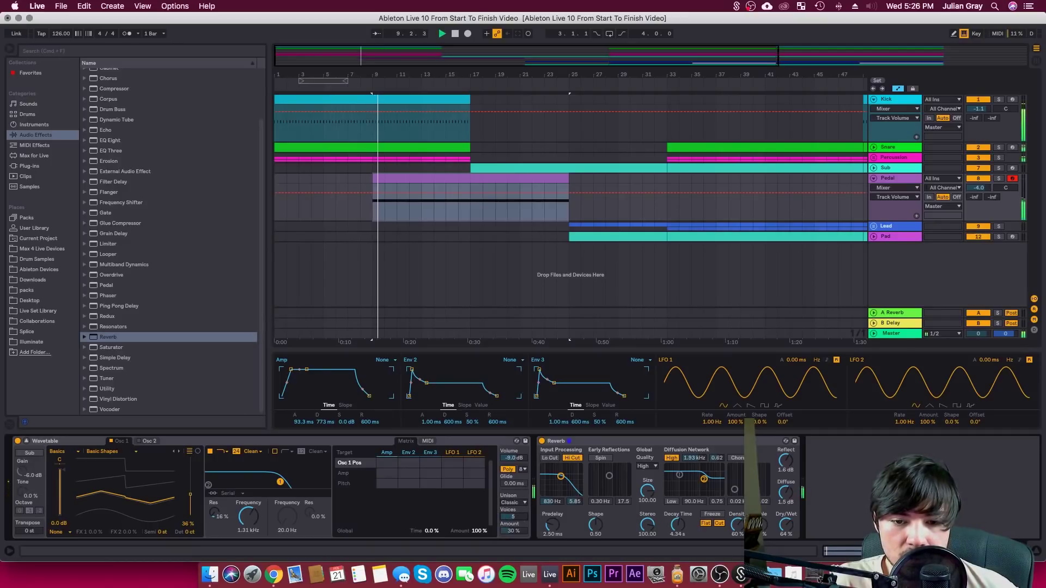
drag(519, 532, 518, 526)
drag(979, 187, 979, 185)
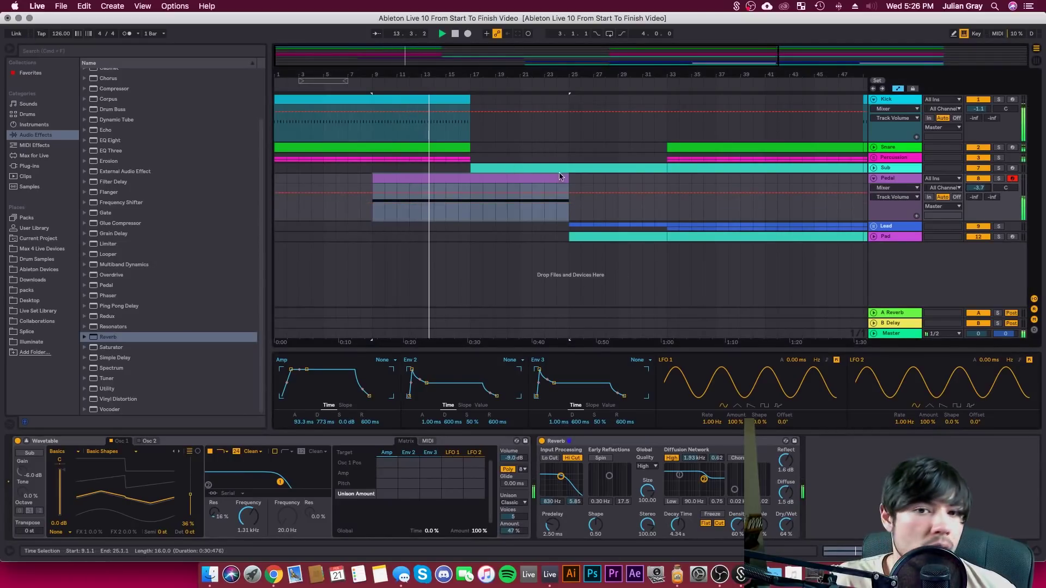
Change the unison mode to Shimmer with a 25% amount and lower the Pedal track's volume to -4.9 dB
click(512, 503)
click(518, 519)
mouse_move(519, 520)
mouse_down()
mouse_move(513, 539)
mouse_move(513, 514)
mouse_up()
drag(979, 188, 979, 195)
click(892, 179)
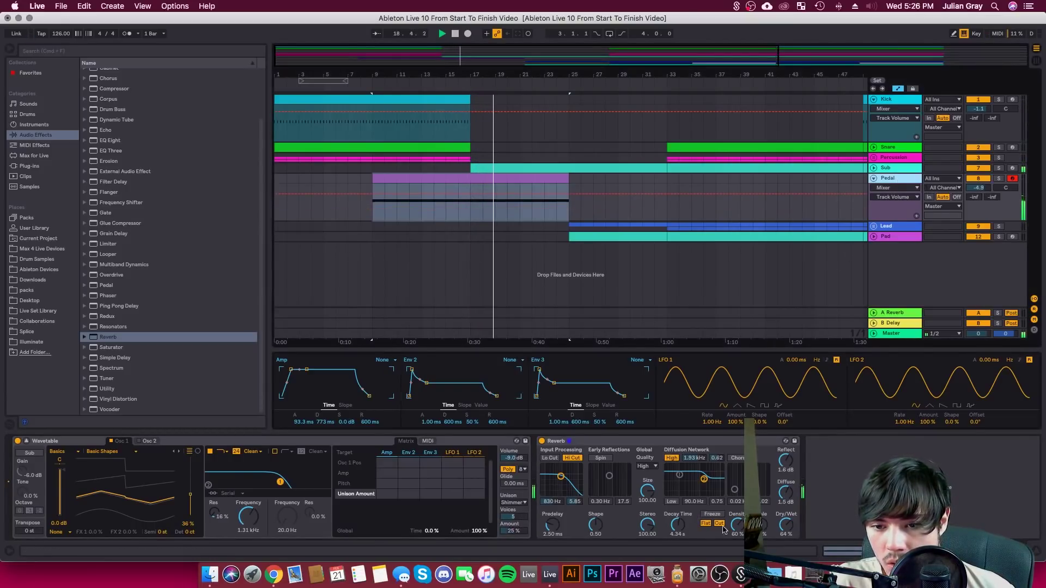
Raise the Reverb's decay time to 12.3 s and insert a Phaser between Wavetable and the Reverb
mouse_move(781, 528)
mouse_down()
mouse_move(782, 538)
mouse_move(788, 522)
mouse_up()
drag(677, 526, 677, 513)
scroll(111, 232, up, 3)
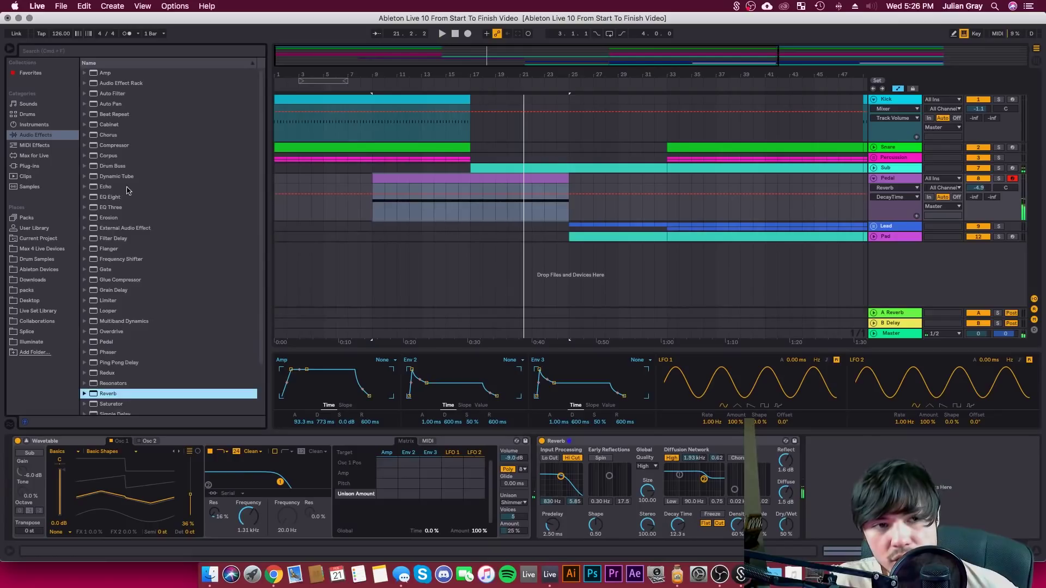
scroll(128, 213, down, 3)
drag(108, 295, 582, 442)
Set the Phaser's LFO amount to 42.9%, frequency to 1.08 kHz and feedback to 0.81 during playback
key(space)
drag(715, 468, 716, 452)
drag(626, 484, 617, 489)
drag(550, 470, 550, 468)
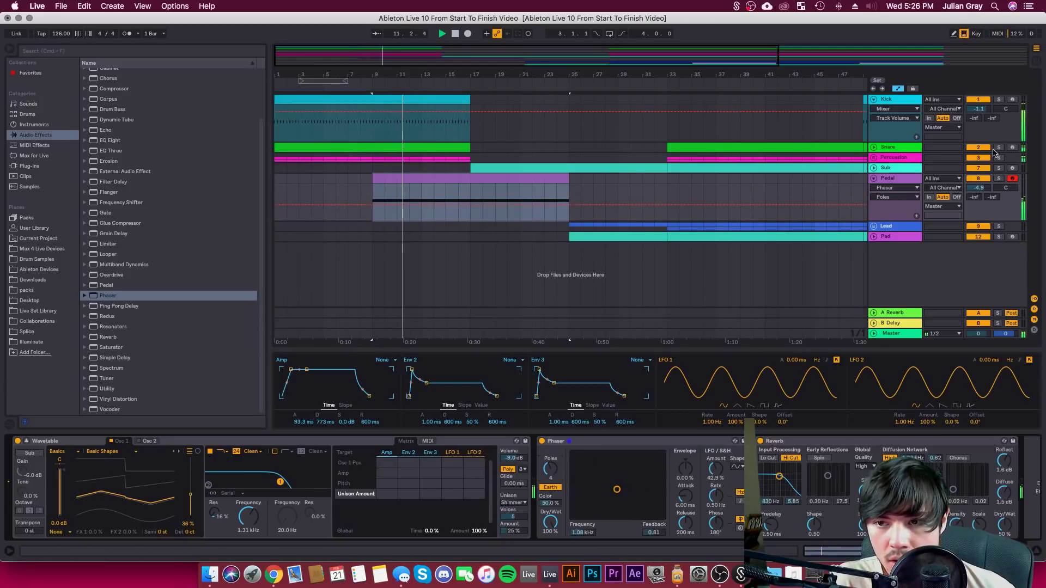
Set the Pedal track's volume to -4.8 dB, and the Phaser's LFO amount to 41.3% and frequency to 1.92 kHz
drag(979, 188, 980, 187)
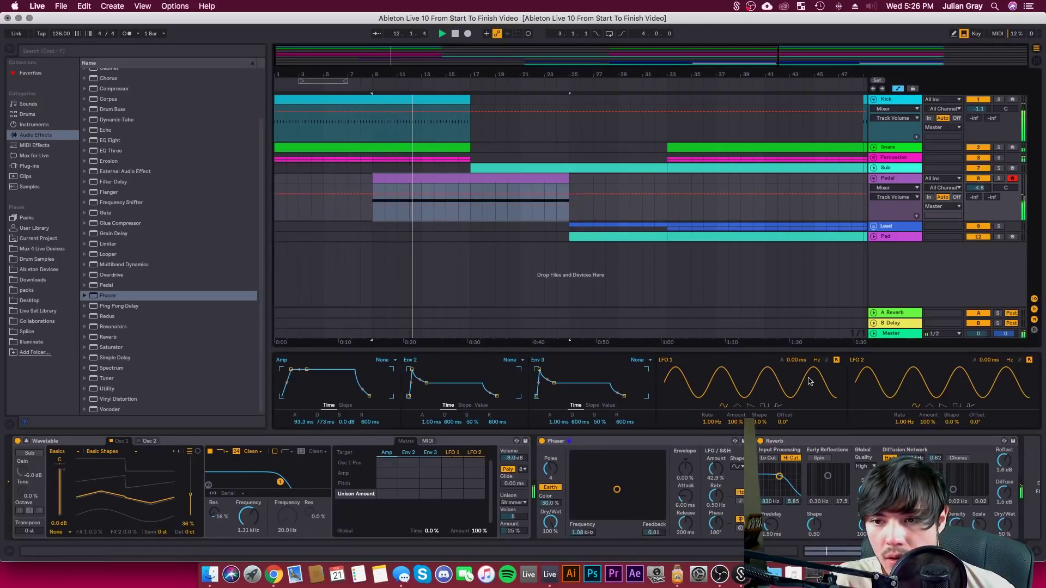
click(635, 499)
drag(717, 469, 716, 470)
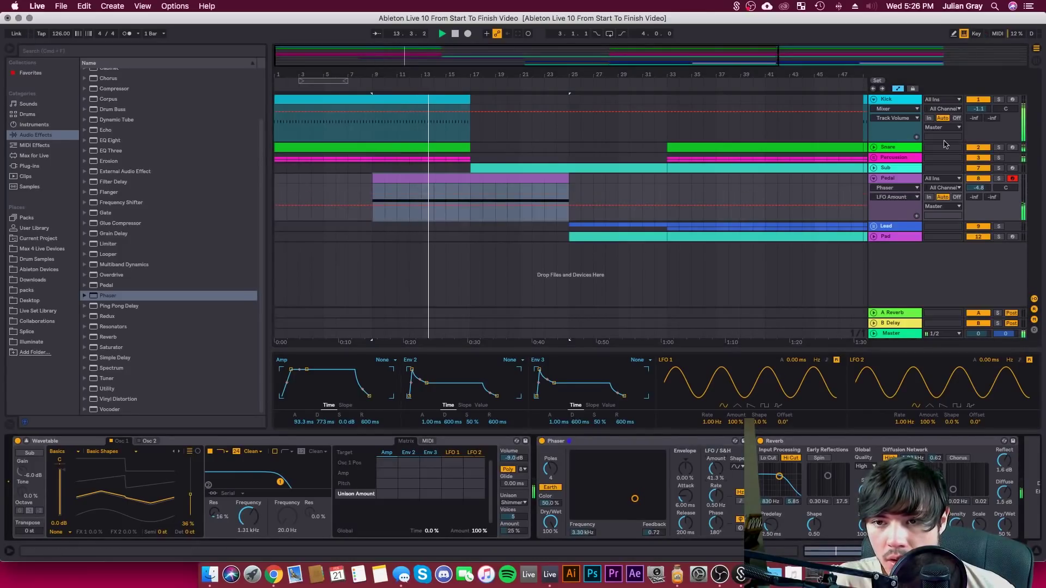
click(634, 466)
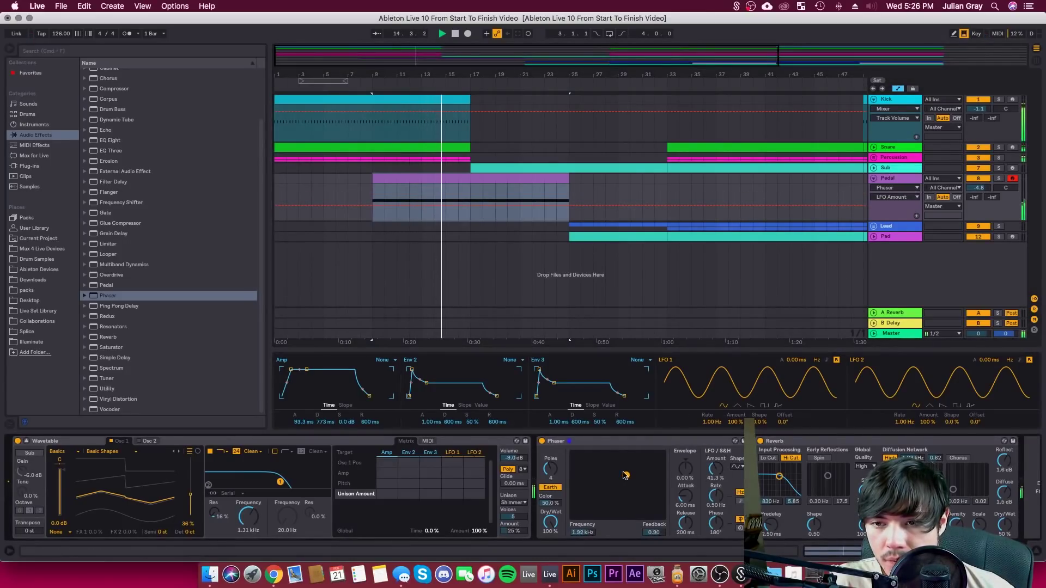
Freeze the Pedal track and flatten it to audio
right_click(891, 179)
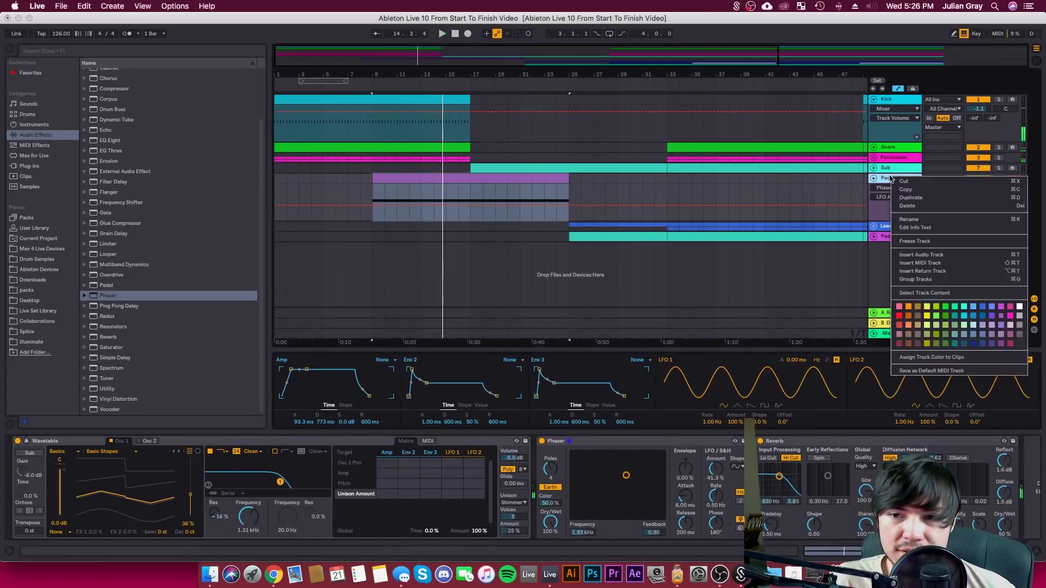
click(919, 240)
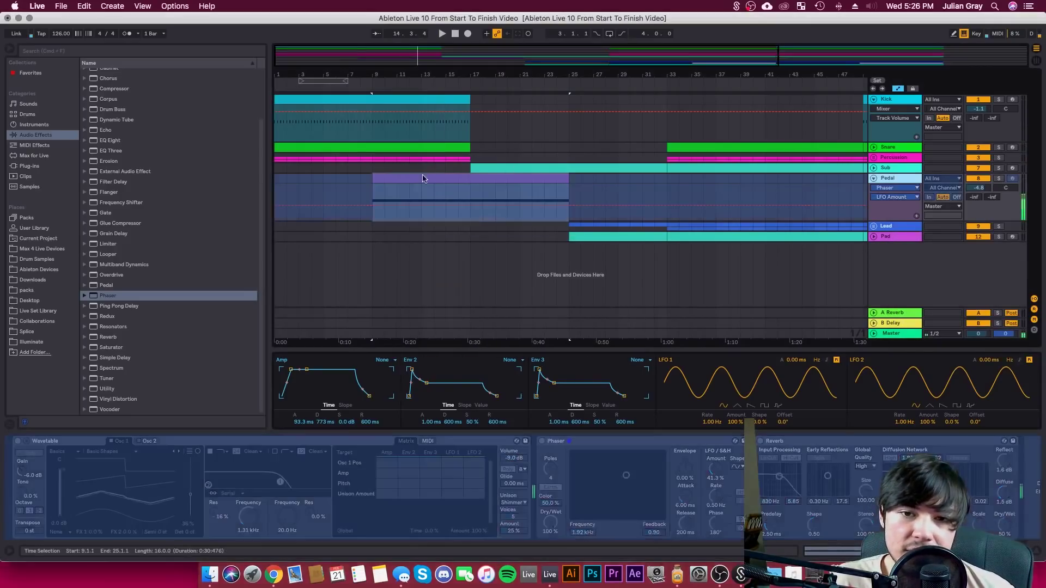
right_click(551, 177)
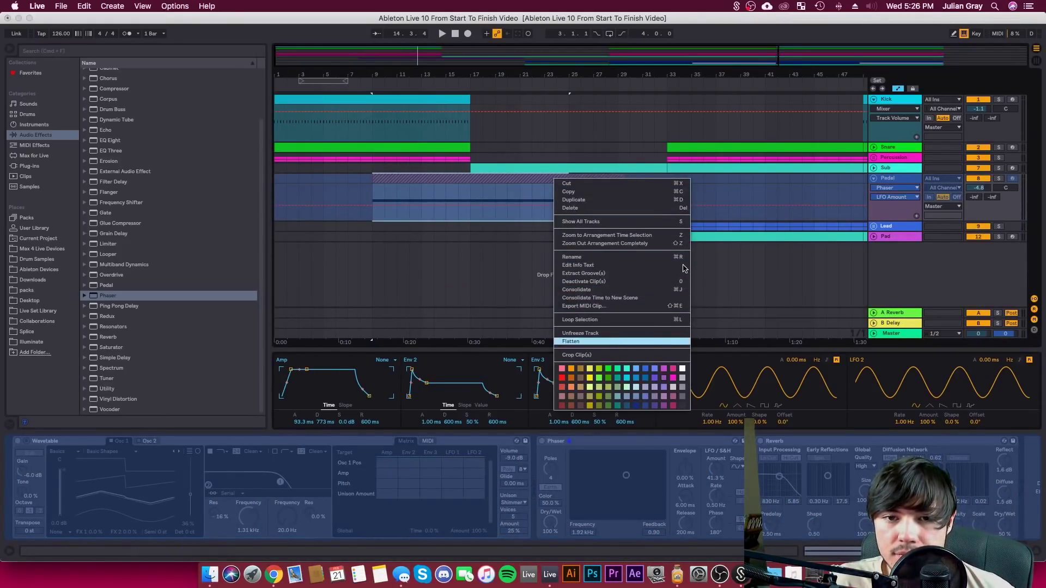
click(571, 341)
Delete the freeze tail clip that follows bar 25 on the Pedal track
click(893, 188)
click(880, 196)
click(488, 182)
click(588, 177)
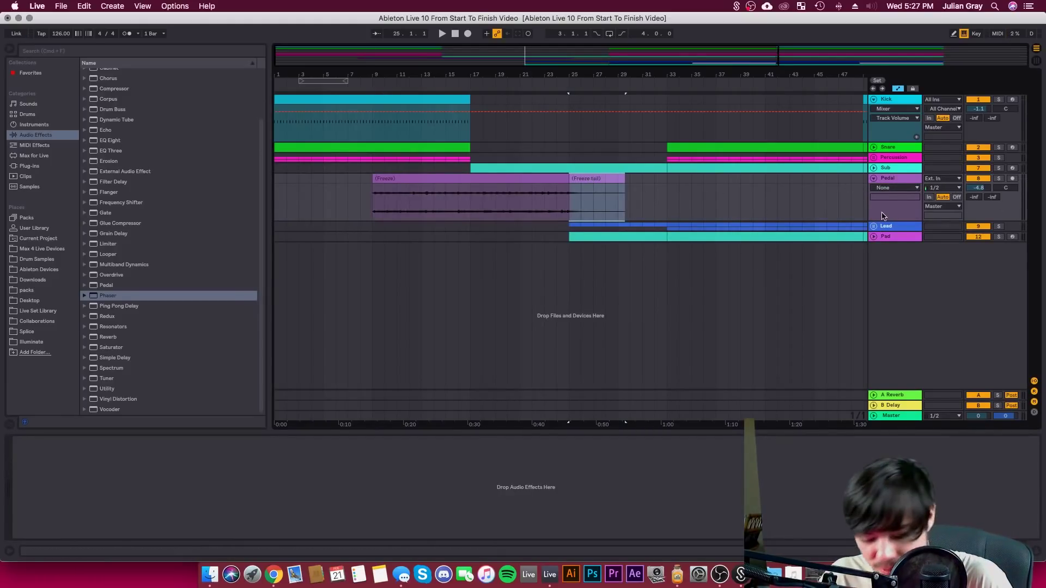
key(Delete)
Add a fade-in and a fade-out, each about 4 bars long, to the frozen Pedal clip
click(508, 189)
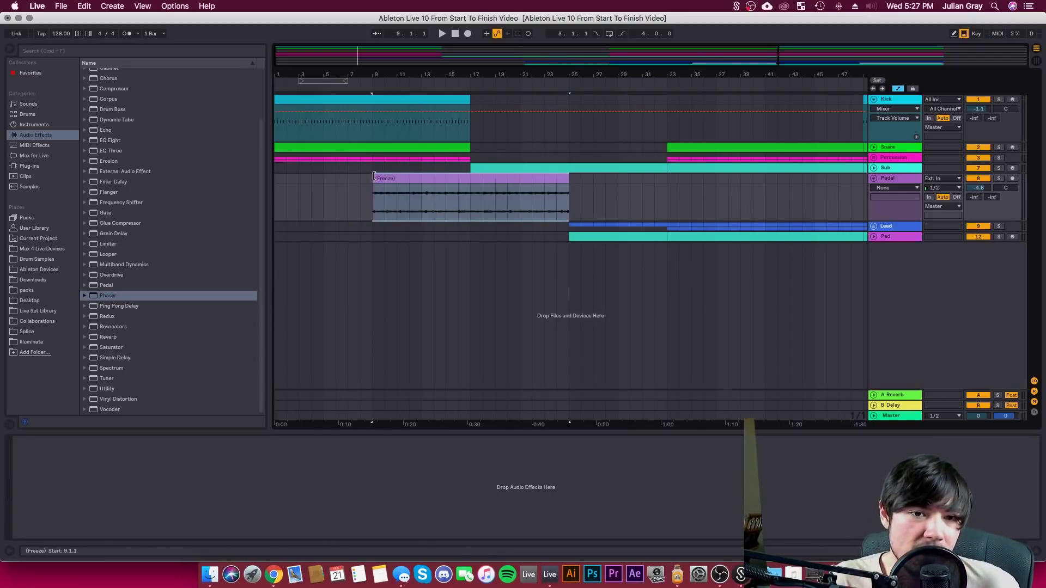
click(897, 89)
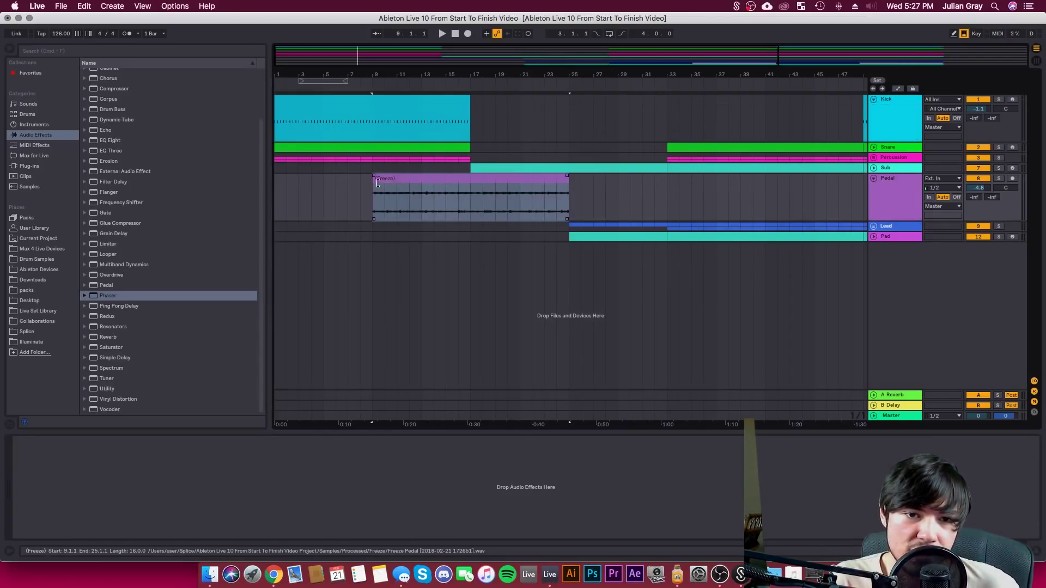
drag(374, 175, 428, 177)
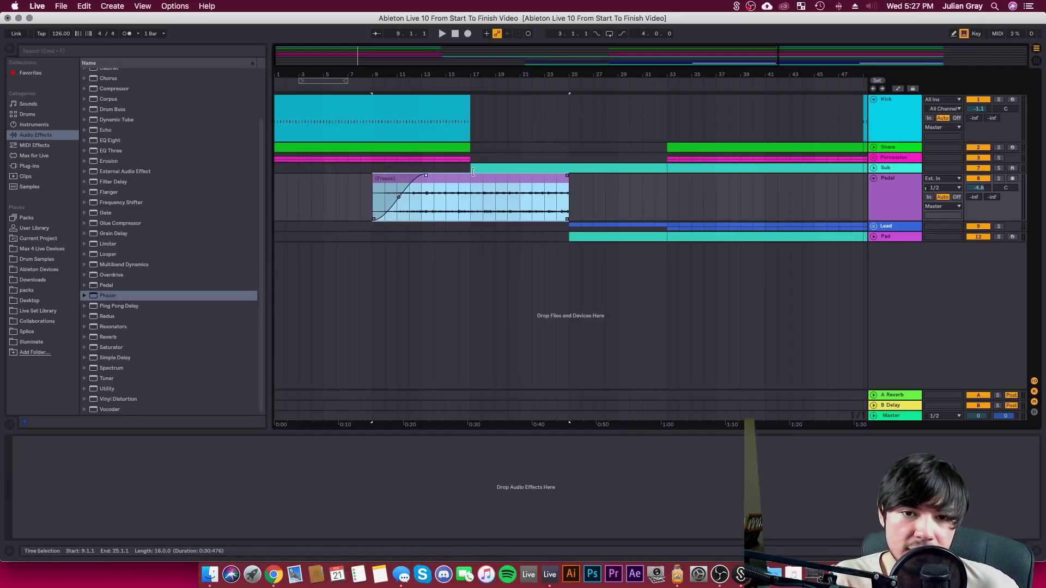
drag(568, 176, 543, 176)
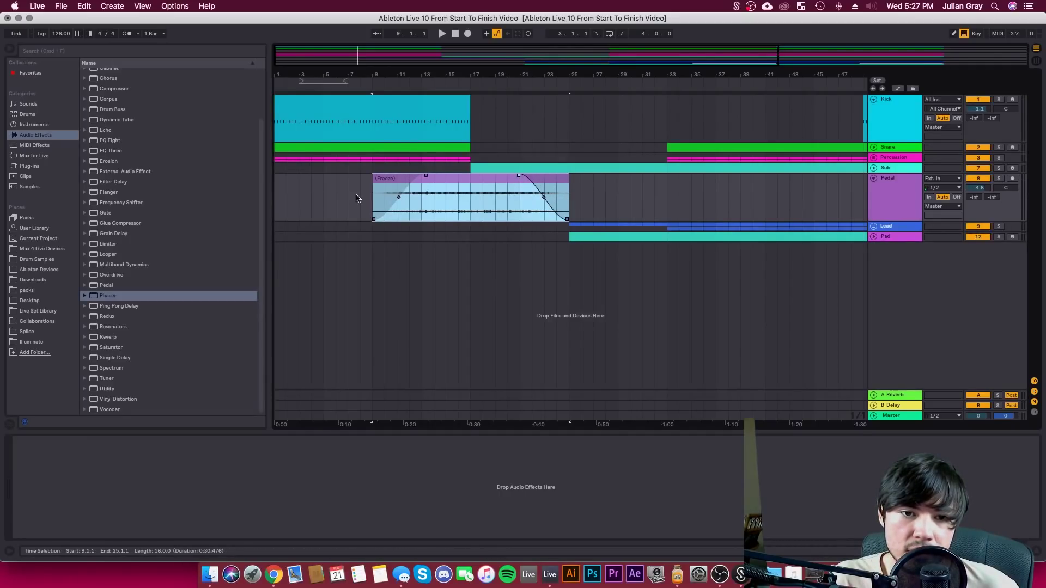
Play from bar 9, slightly reshape the Pedal clip's fade-out curve and set the track's volume to -5.4 dB
click(373, 197)
key(space)
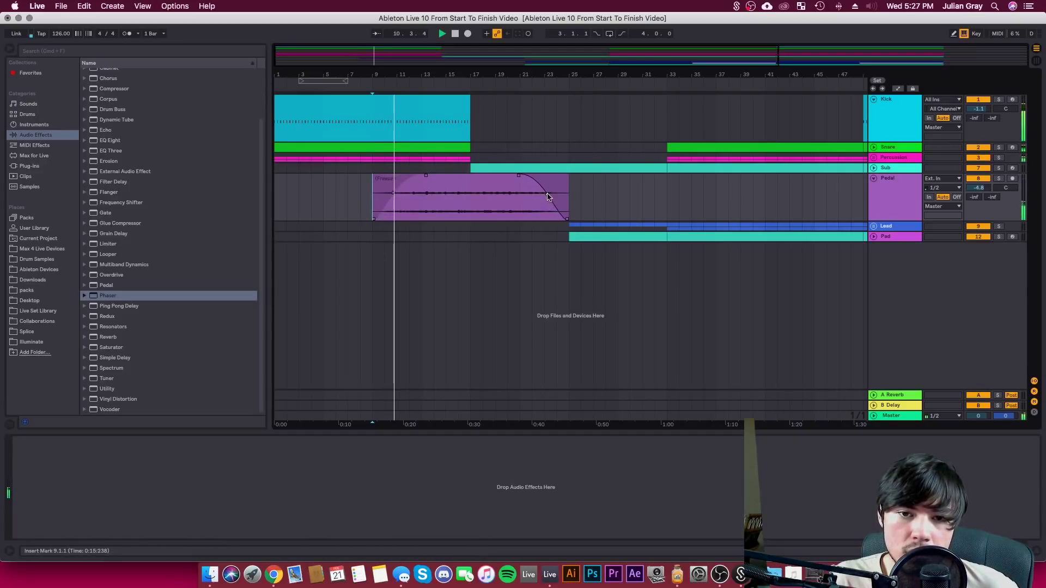
click(516, 195)
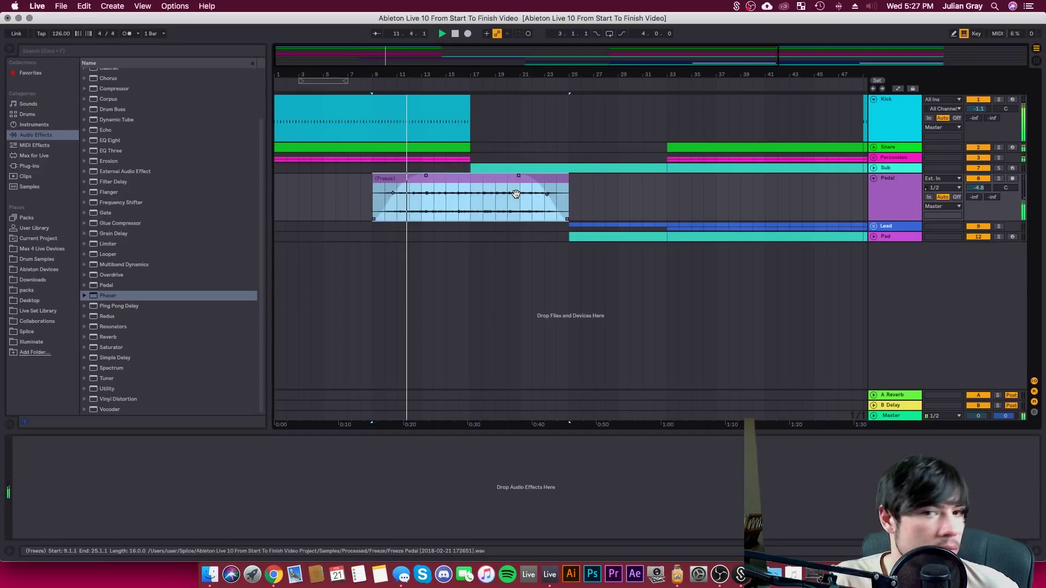
click(964, 179)
drag(978, 188, 978, 191)
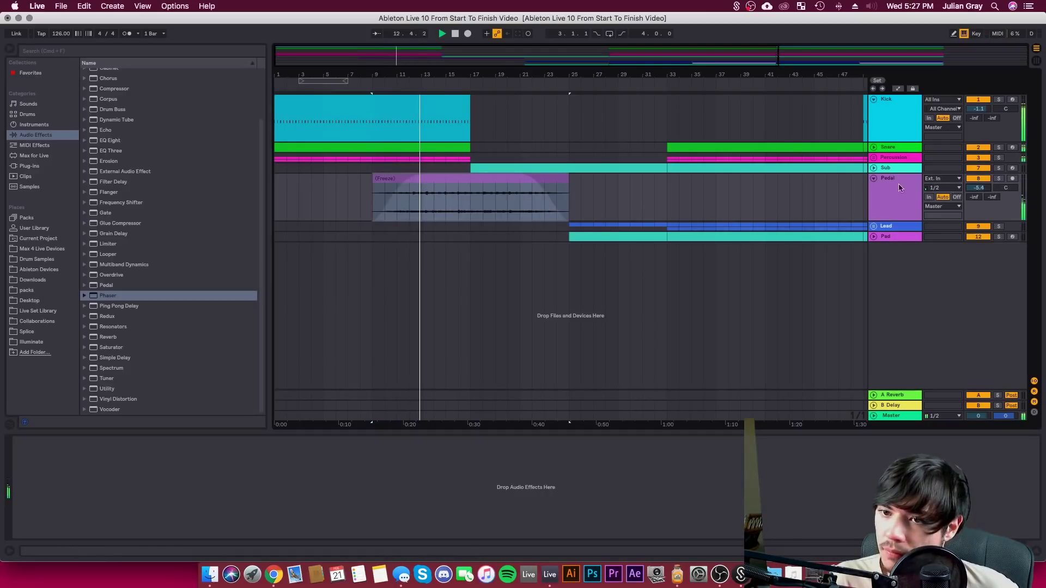
Add an Auto Pan to the Pedal track with a 45.2% amount and a 0.38 Hz rate
scroll(97, 137, up, 3)
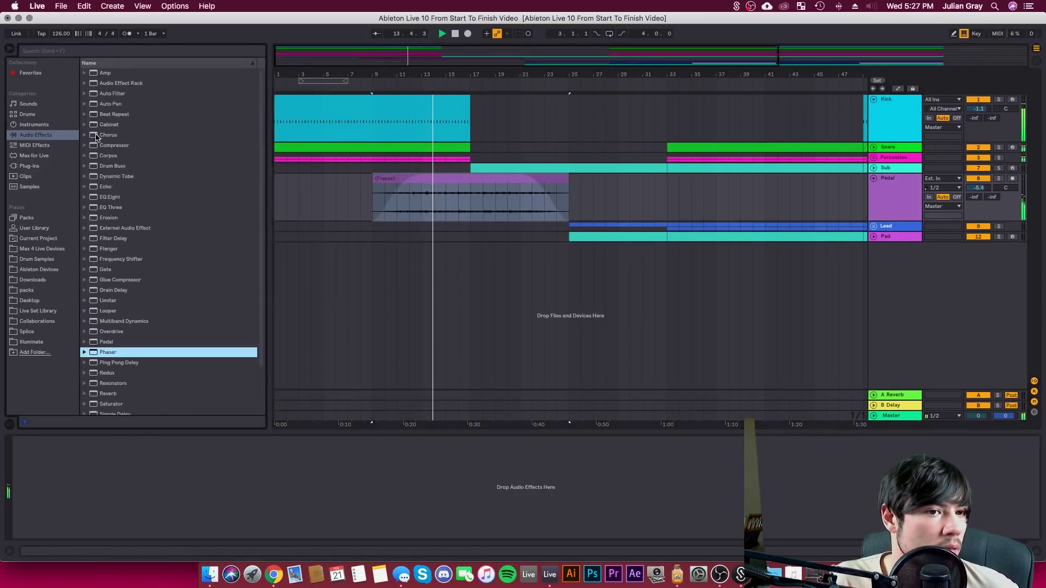
click(112, 103)
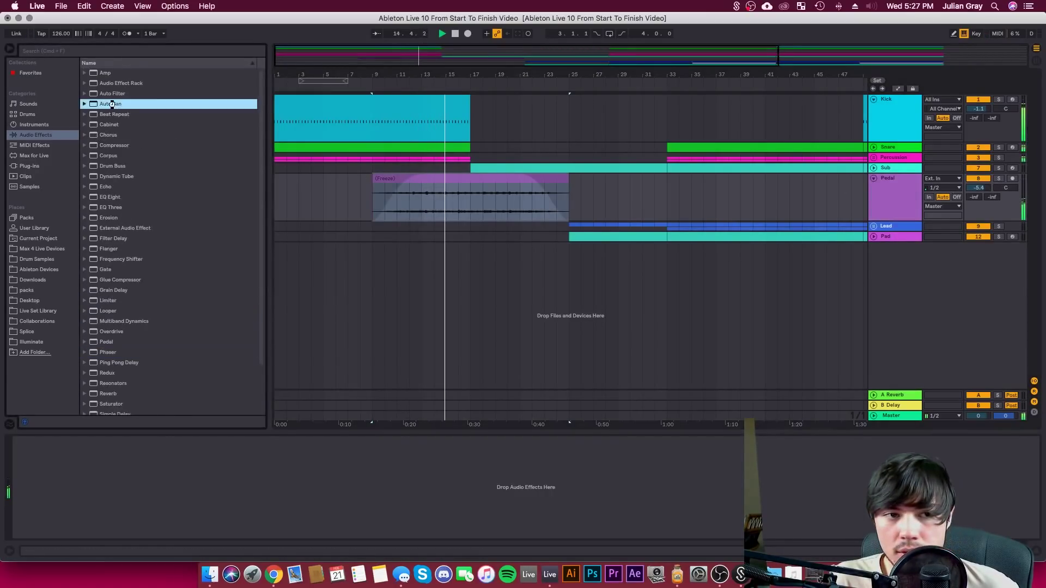
drag(228, 197, 26, 480)
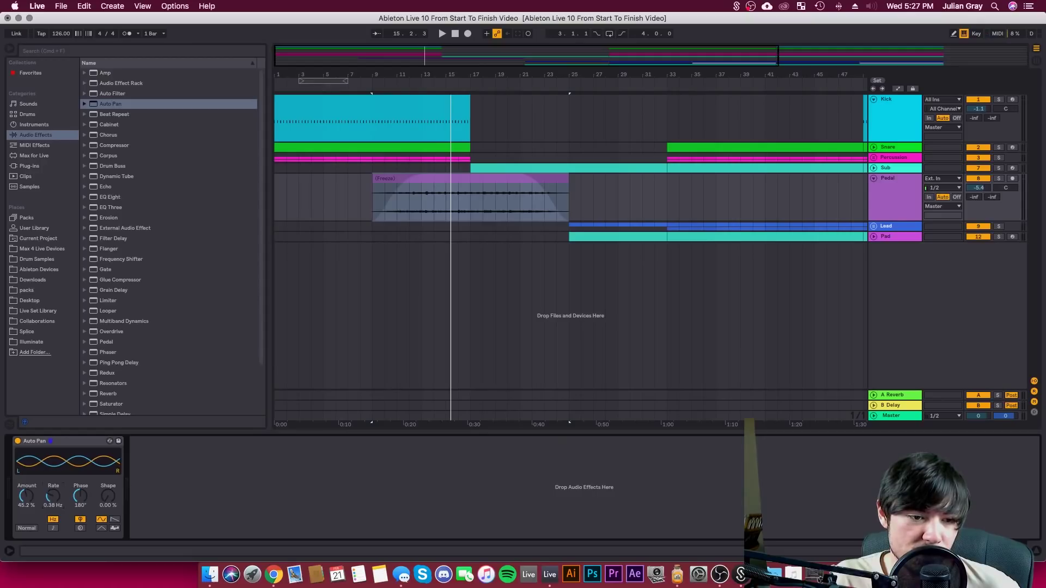
Automate the Auto Pan's frequency to rise from bar 9 to 5.90 Hz at bar 17 and fall by bar 25, and set Pedal's volume to -4.9 dB
click(899, 89)
drag(373, 214, 470, 197)
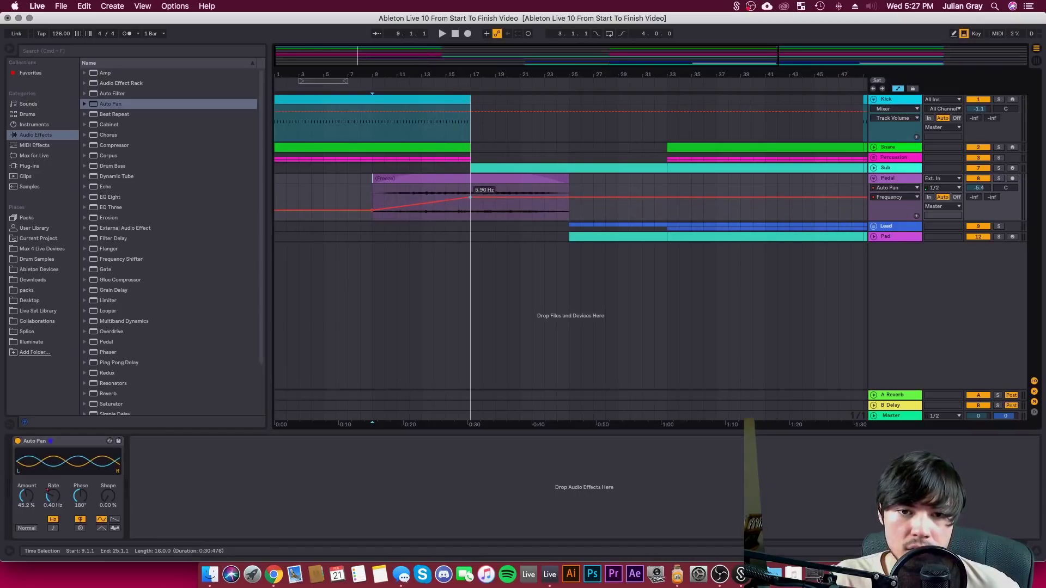
drag(545, 197, 569, 209)
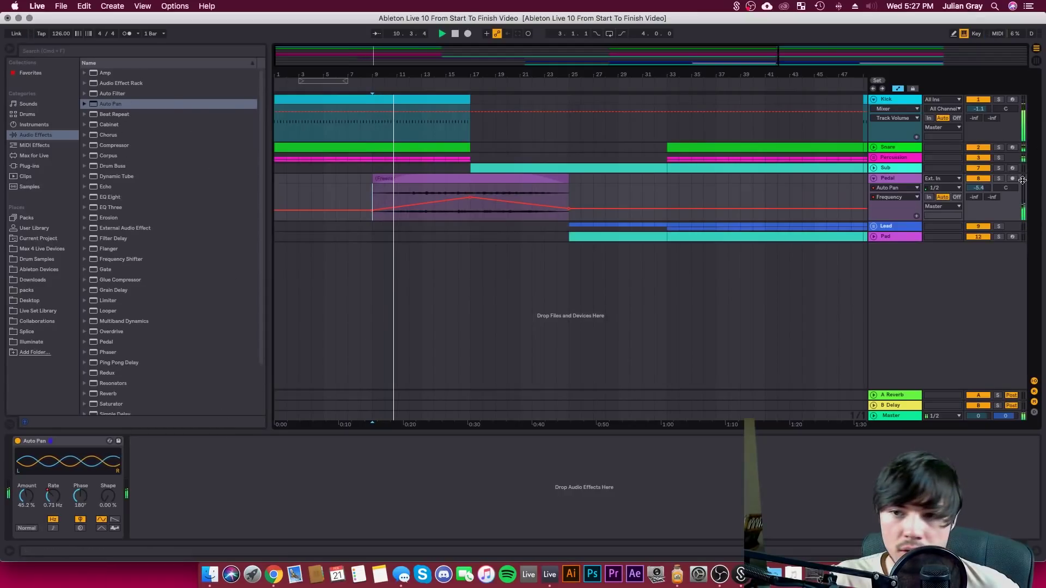
drag(979, 188, 979, 184)
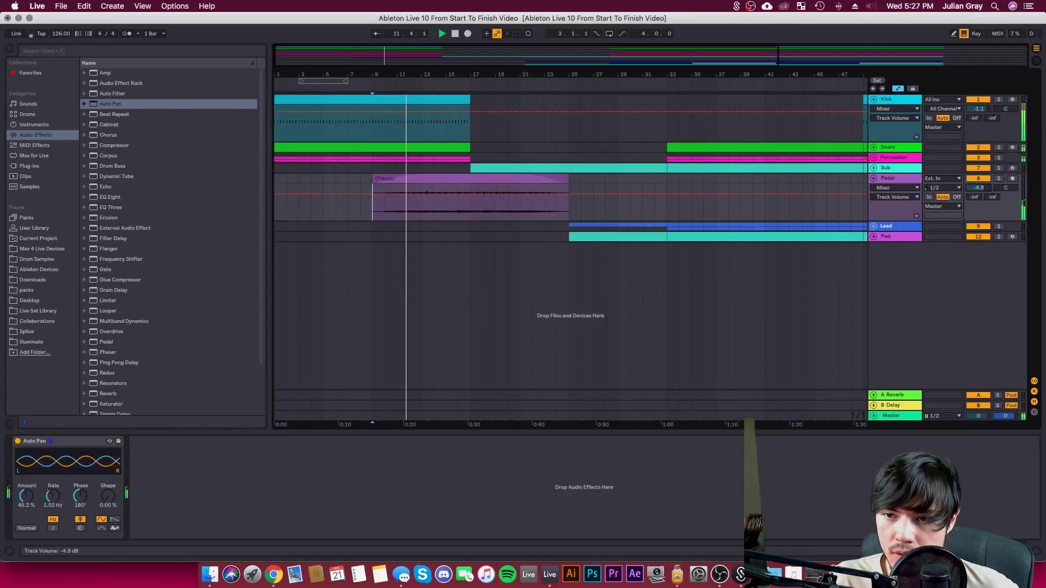
Raise the Auto Pan's frequency automation peak at bar 17 to about 11.7 Hz and its amount to 57.1%
click(905, 180)
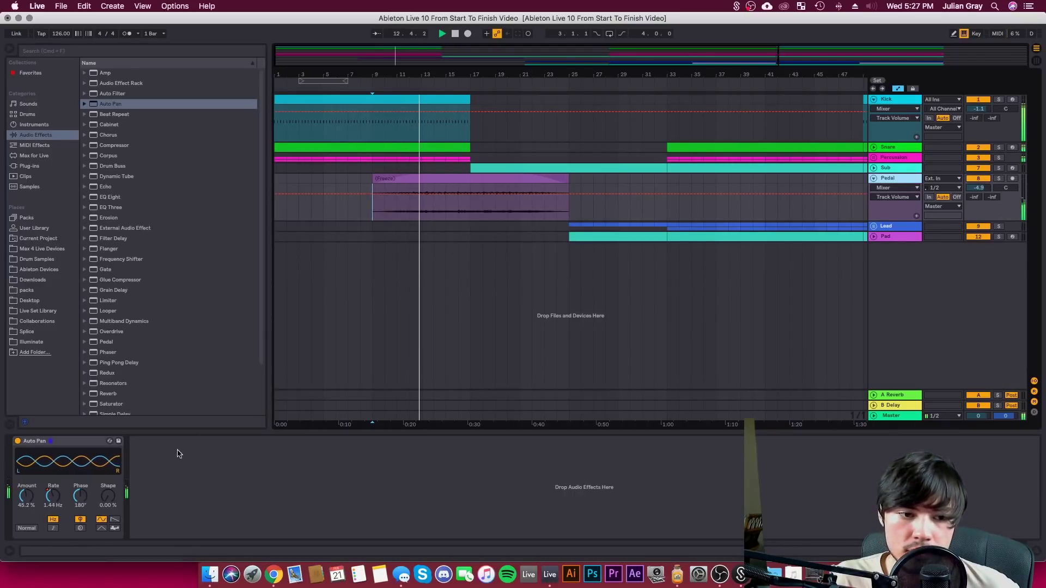
click(53, 496)
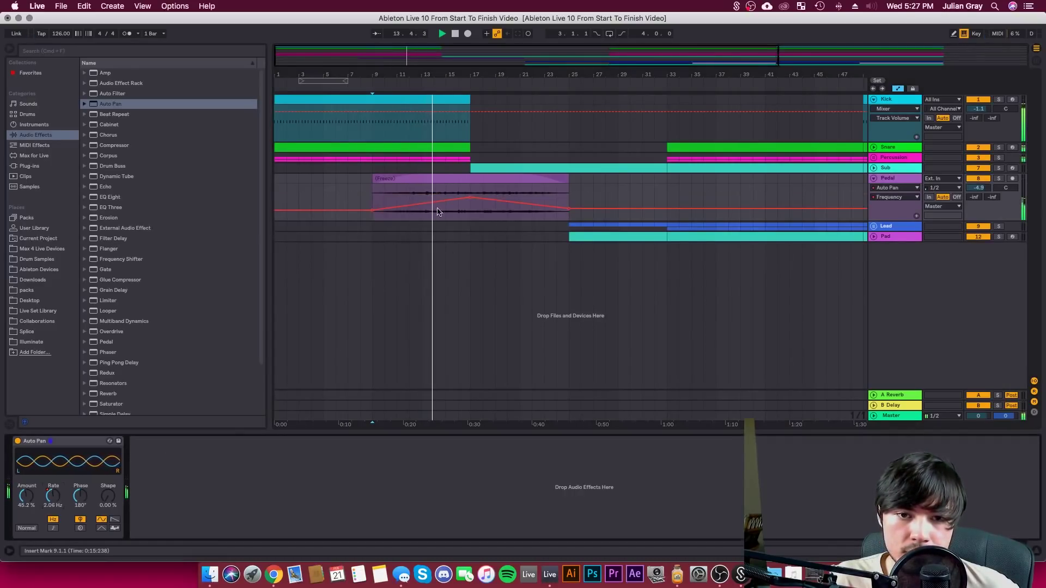
drag(473, 199, 471, 193)
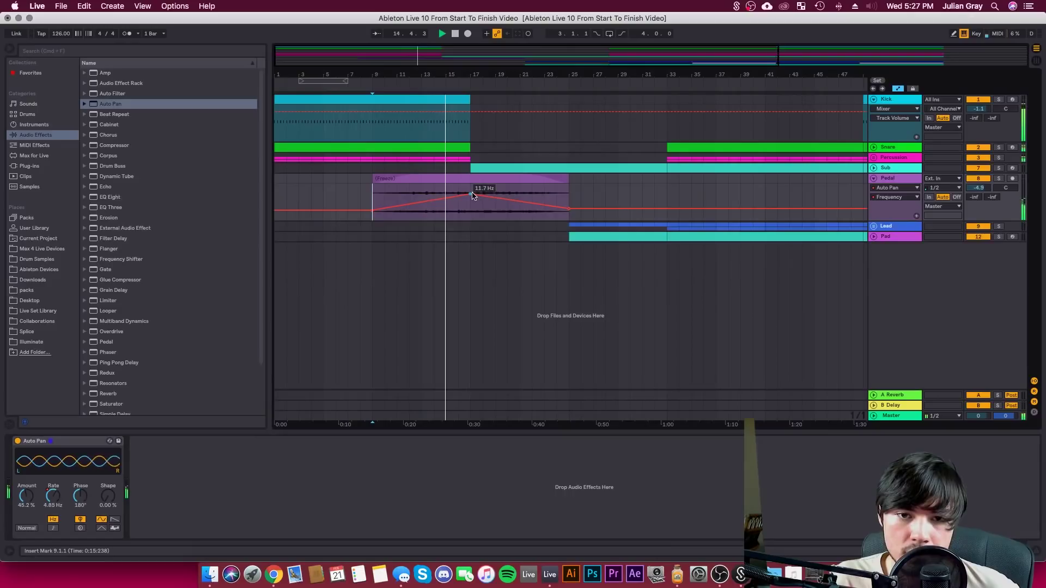
drag(21, 497, 21, 491)
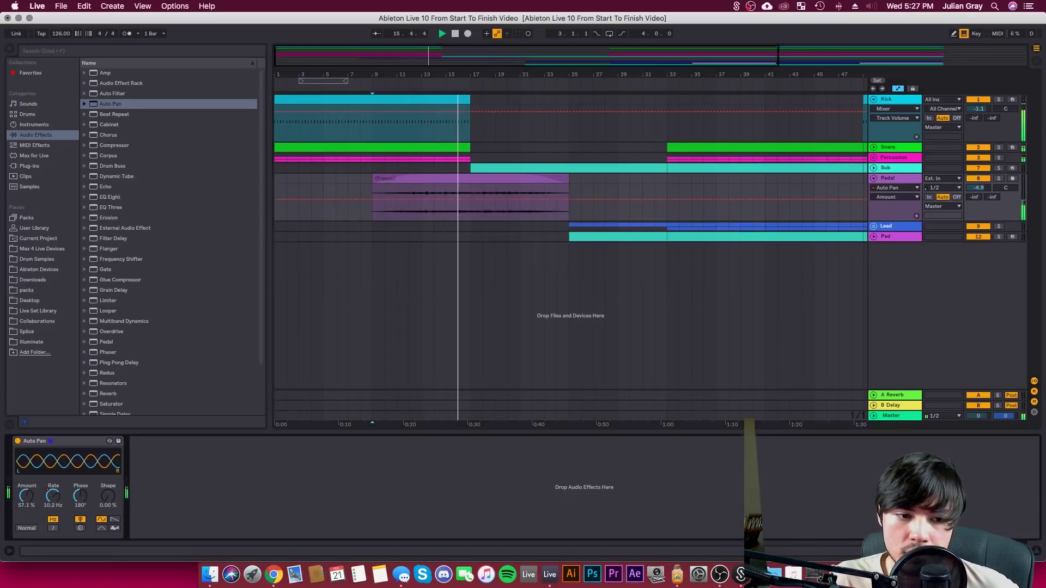
Set the Pedal track's volume to -3.4 dB during playback, and stop at bar 25
drag(979, 187, 985, 189)
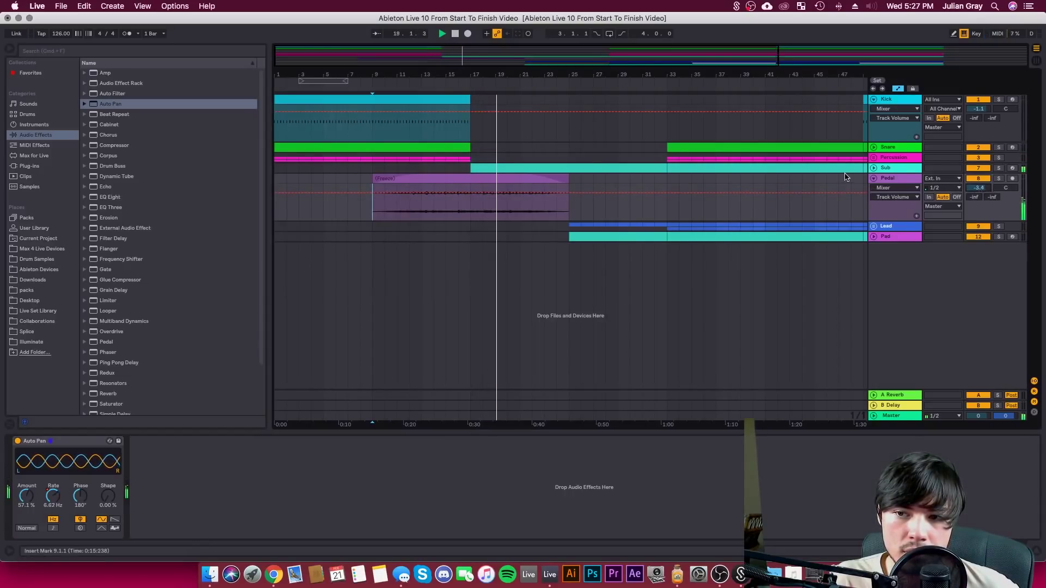
click(888, 180)
click(569, 185)
key(space)
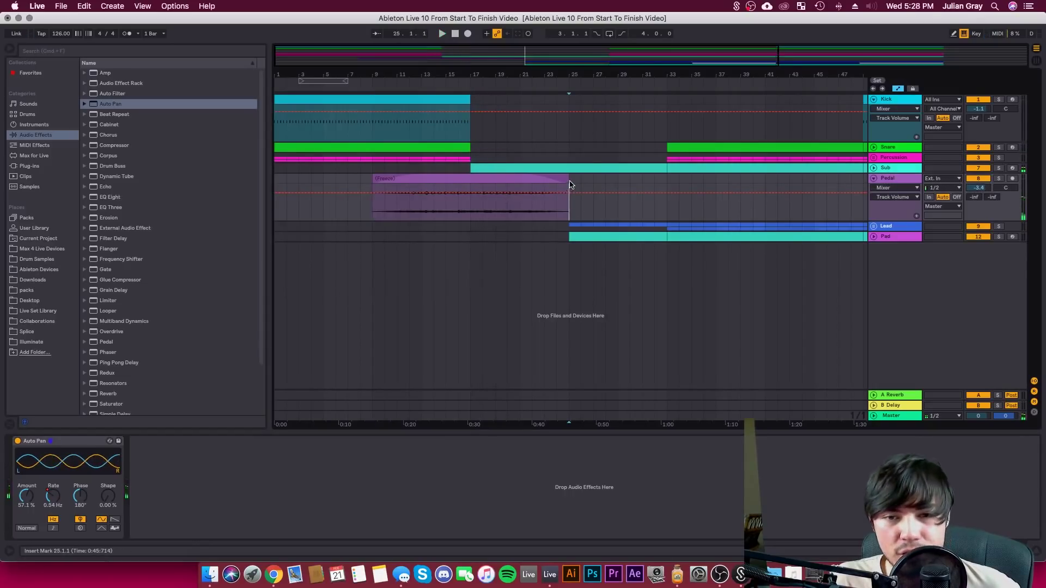
Duplicate the Pedal track with its clip and Auto Pan
drag(570, 185, 375, 188)
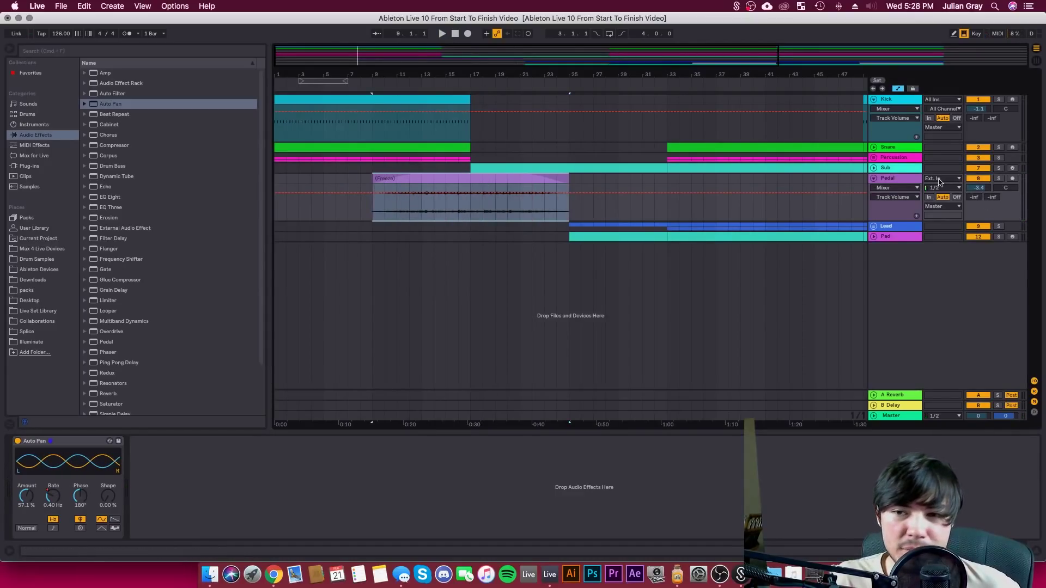
right_click(909, 185)
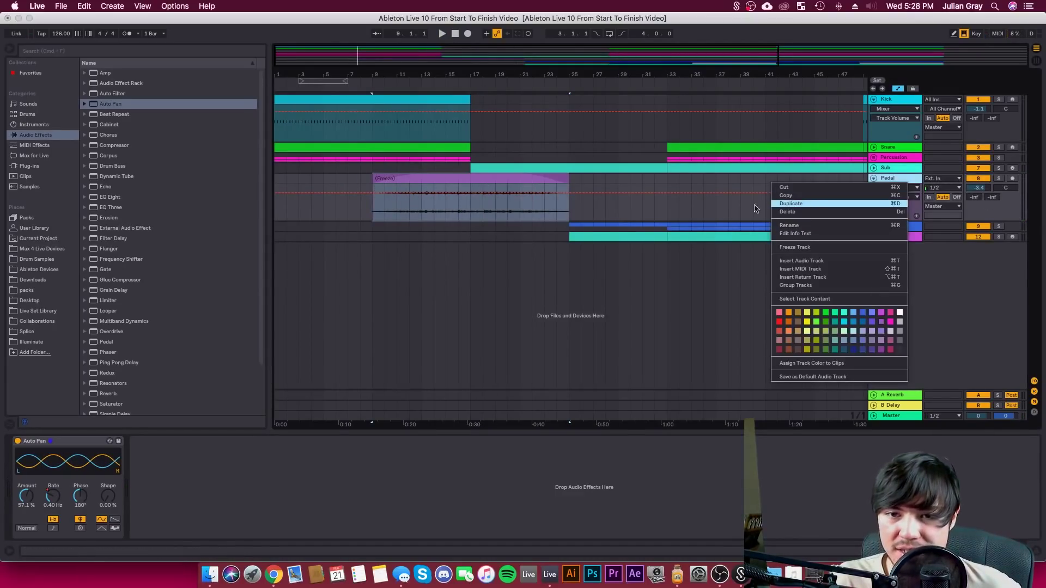
key(Return)
Transpose the duplicated Pedal clip up 7 semitones and set its track's volume to -4.8 dB
click(478, 215)
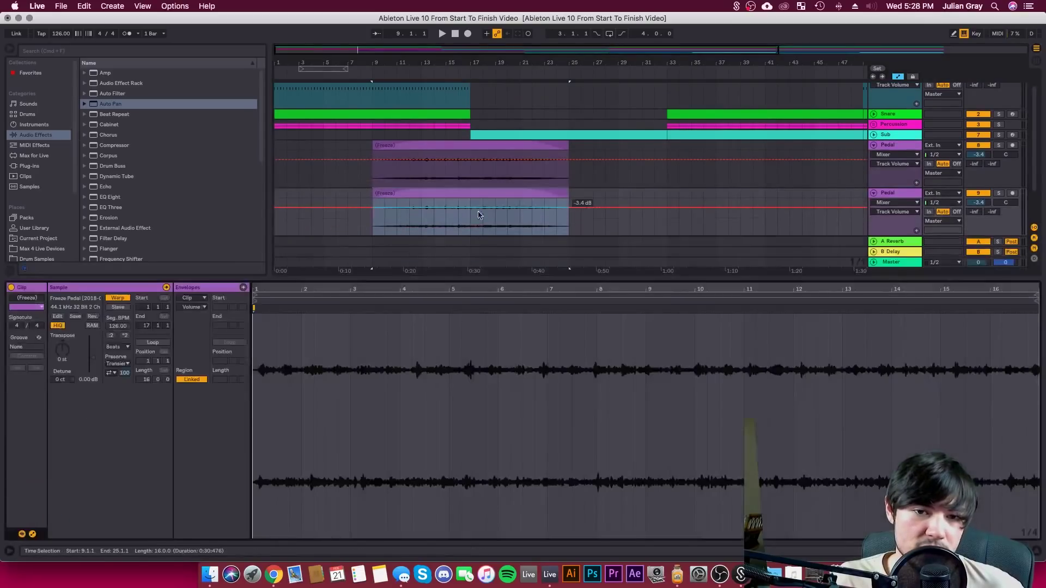
key(space)
drag(64, 355, 63, 342)
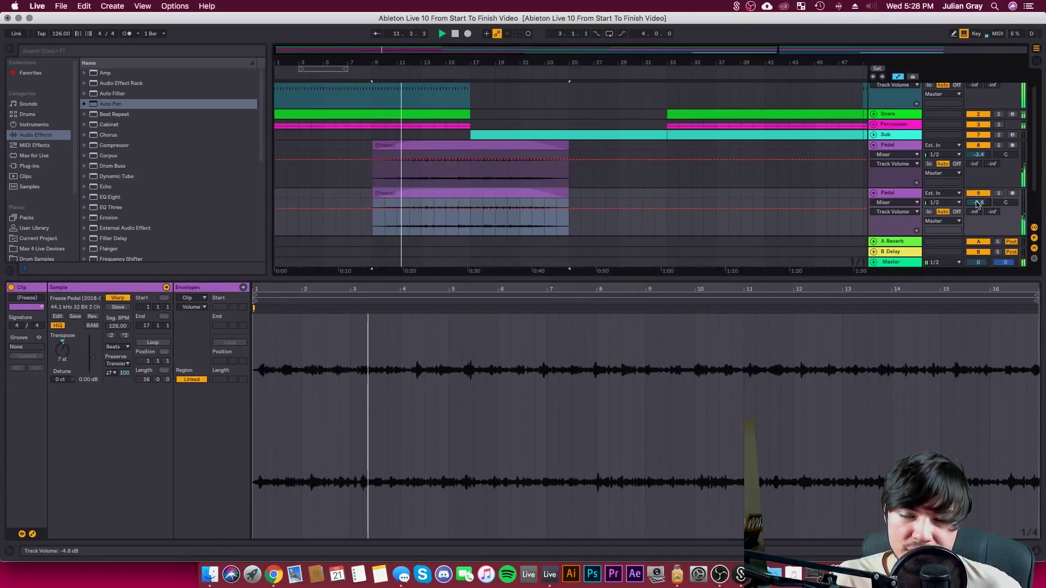
Rename the duplicated Pedal track as Pedal Fifth
right_click(908, 194)
click(951, 237)
text(Pedal Fifth)
key(Return)
Trim the start of the Pedal Fifth clip to bar 14 and set the track's volume to -5.0 dB
drag(374, 193, 448, 189)
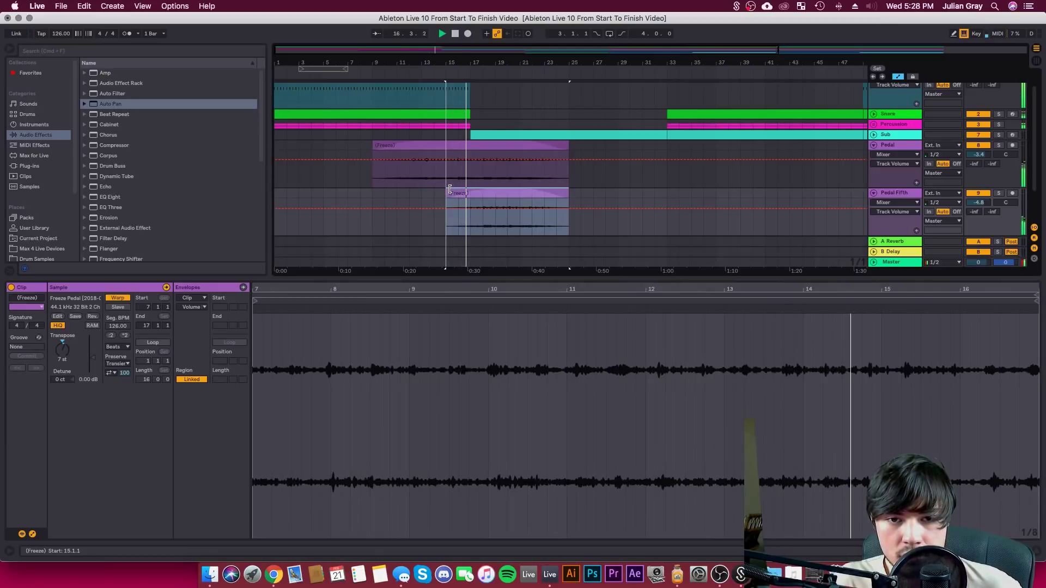
drag(449, 189, 435, 191)
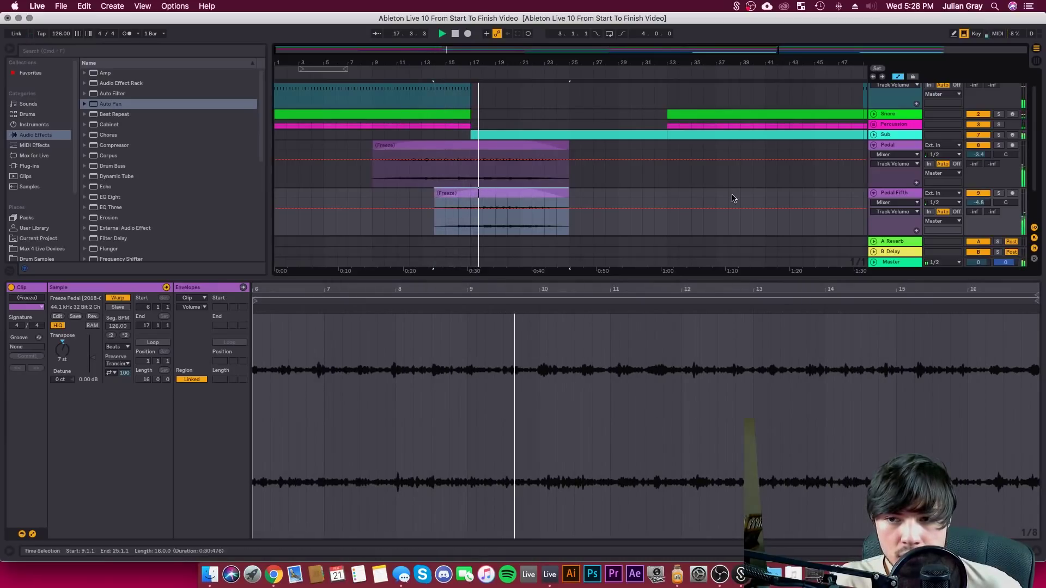
drag(972, 204, 972, 206)
Add a Reverb after the Auto Pan on Pedal Fifth with a 5.21 s decay time and 63% dry/wet
key(shift+Tab)
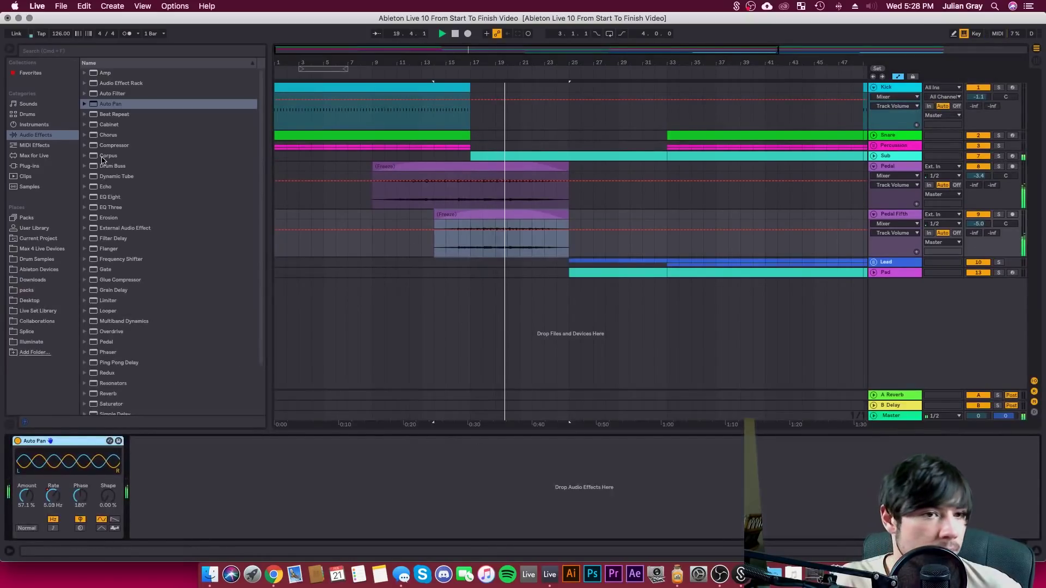
scroll(113, 351, down, 5)
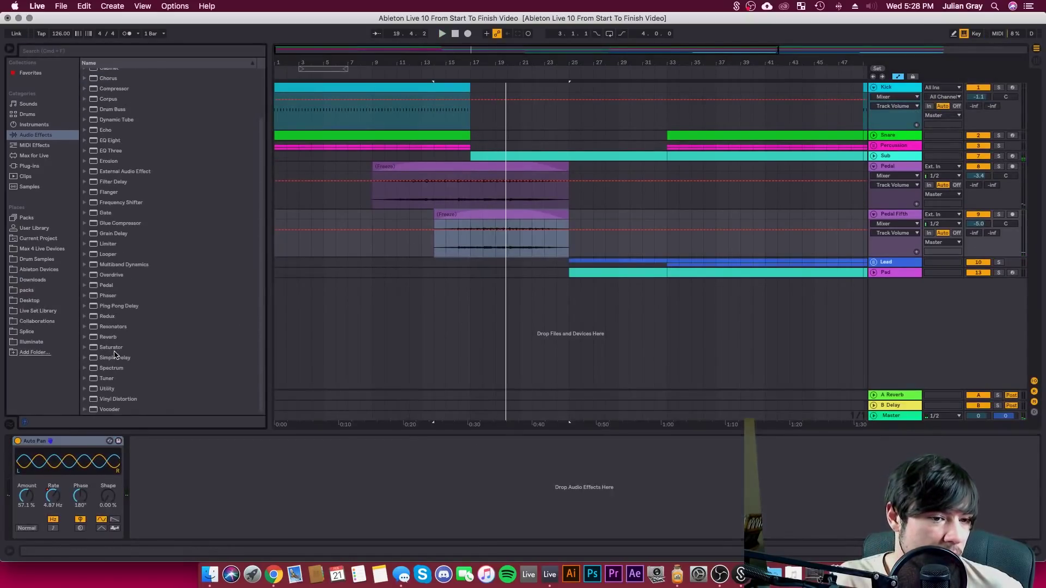
drag(110, 340, 176, 448)
key(space)
drag(378, 525, 379, 516)
drag(268, 525, 253, 487)
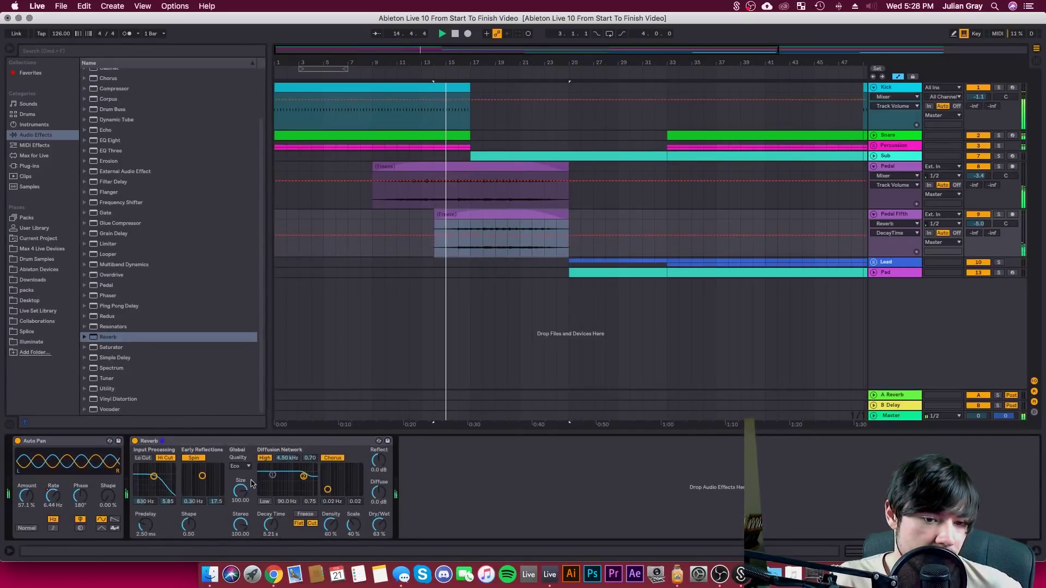
Set the Reverb's quality to High and its chorus to 0.10 Hz with an amount of 0.37
click(240, 466)
click(240, 491)
drag(327, 489, 337, 477)
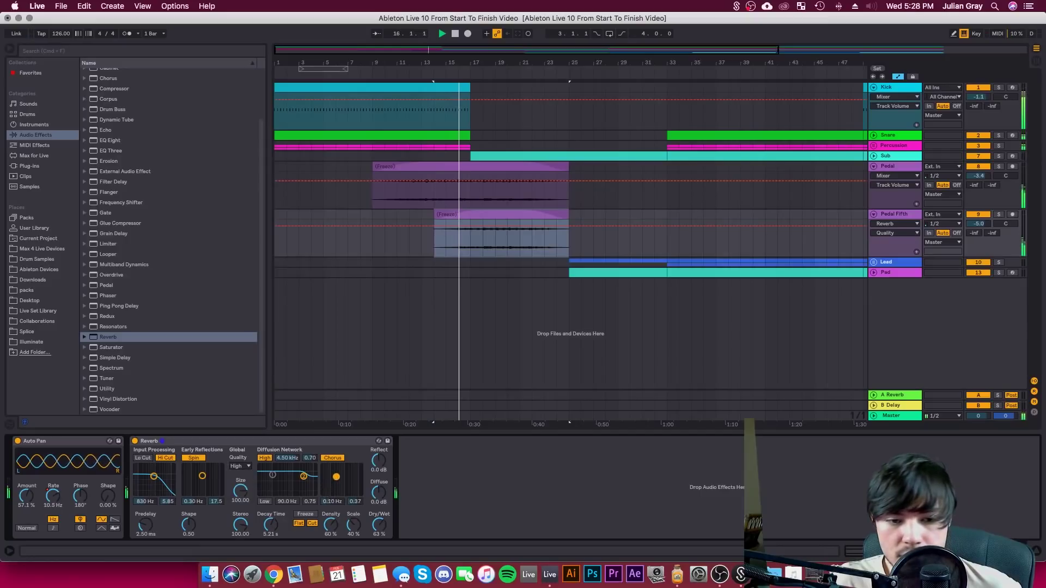
Set the Pedal Fifth track's volume to -4.8 dB and add a Compressor after the Reverb
drag(980, 224, 980, 223)
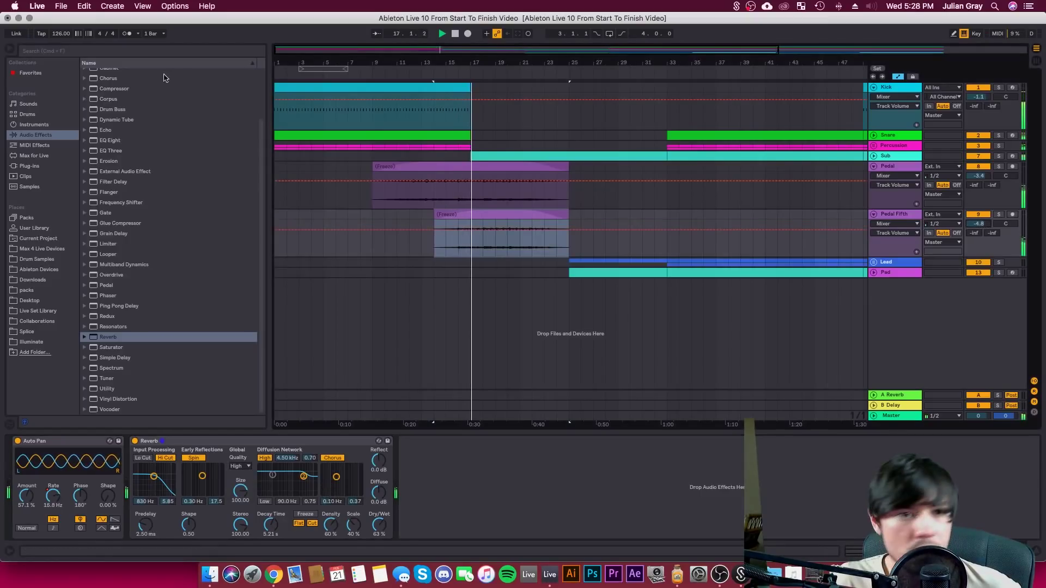
double_click(112, 89)
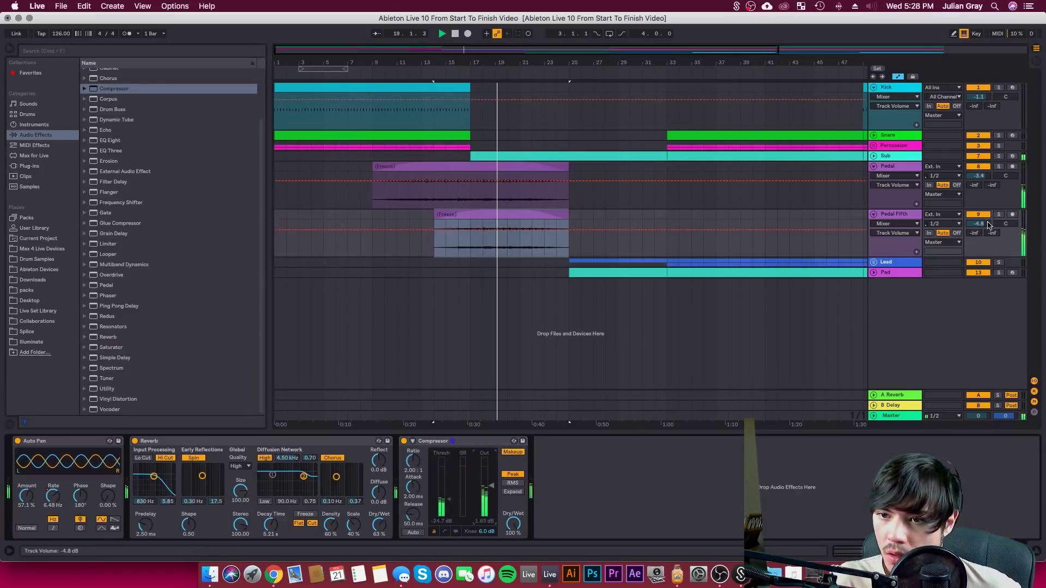
Set the Pedal Fifth track's volume to -6.1 dB and its Compressor's output gain to 0.99 dB
drag(980, 224, 976, 232)
click(454, 443)
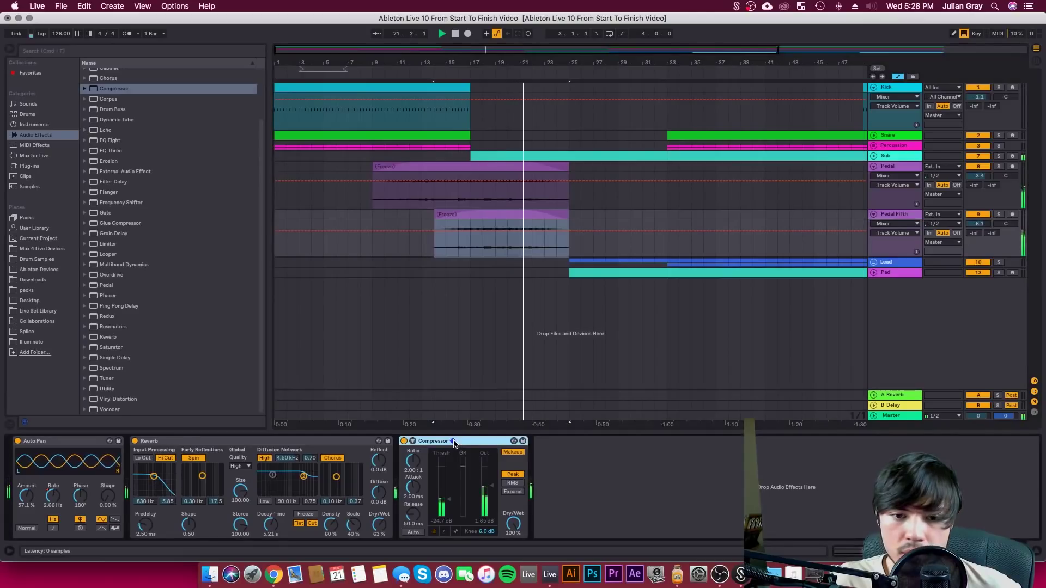
drag(488, 485, 488, 487)
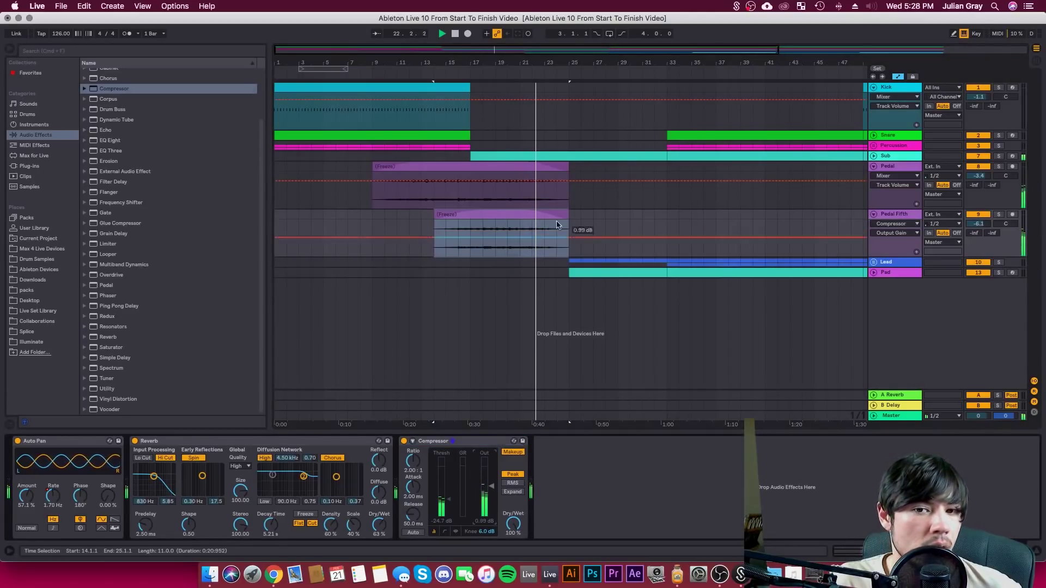
click(573, 174)
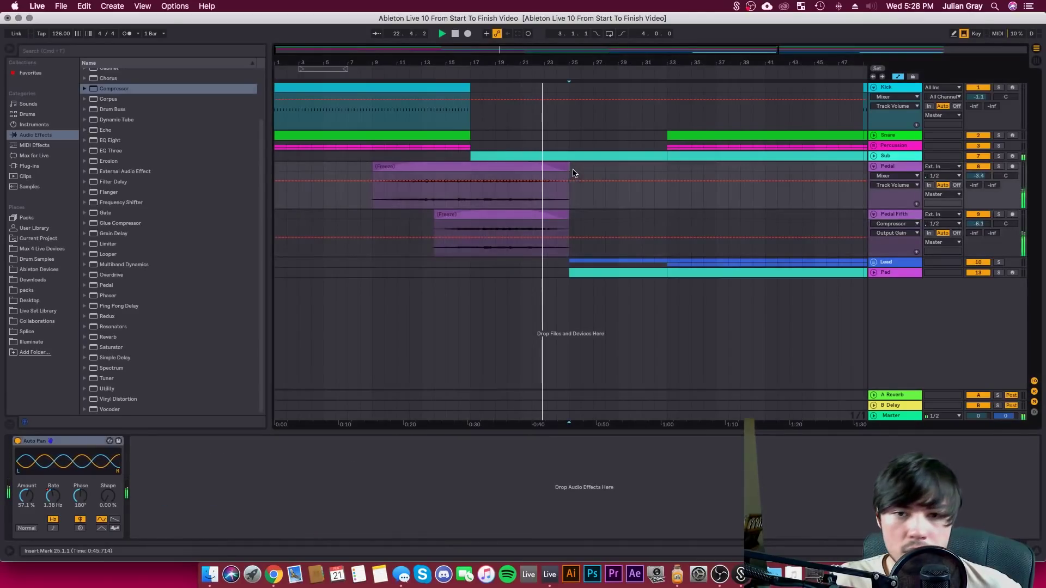
click(873, 273)
click(466, 274)
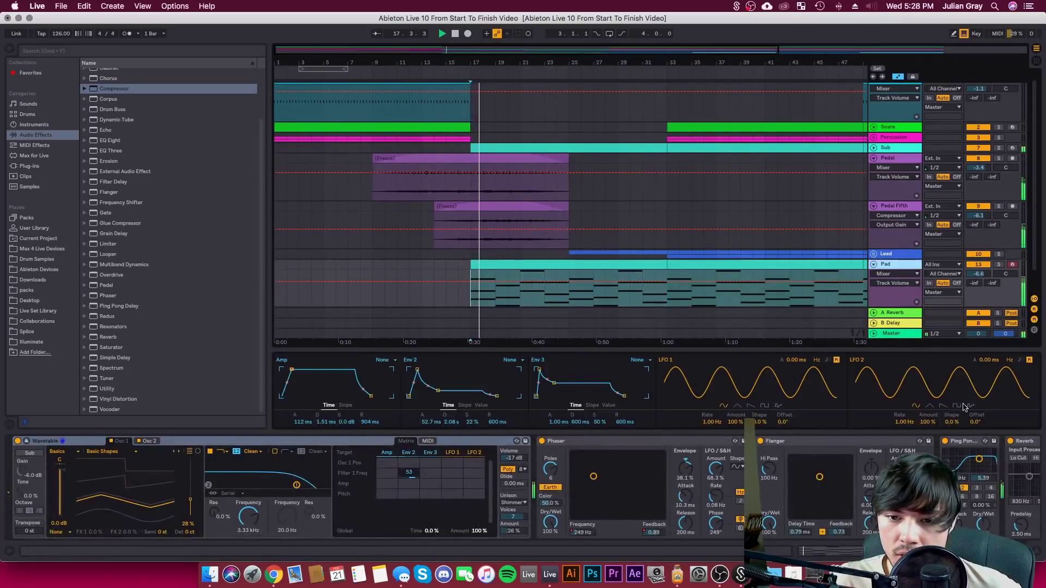
drag(940, 551, 1044, 546)
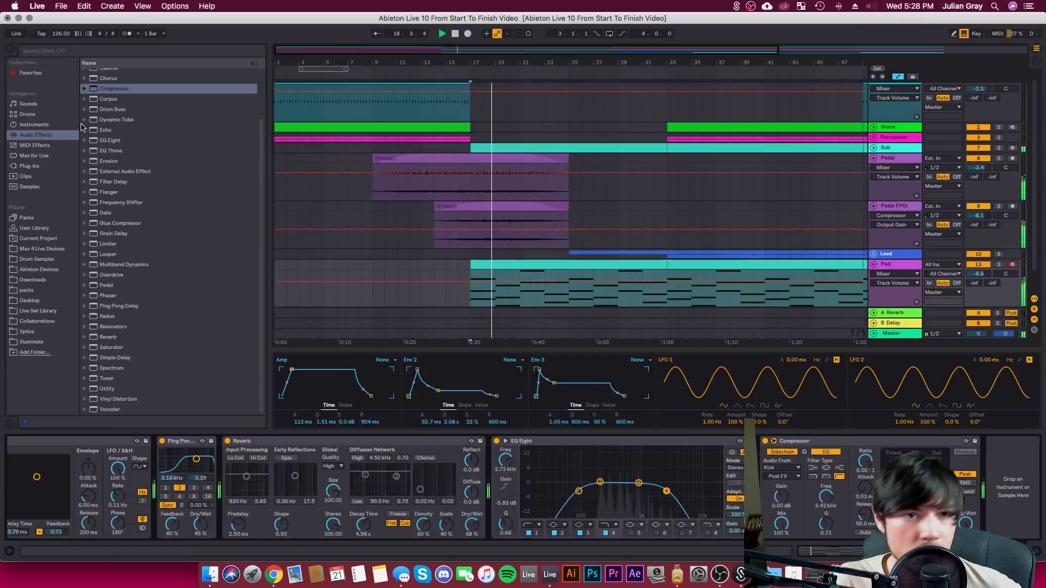
scroll(99, 129, up, 3)
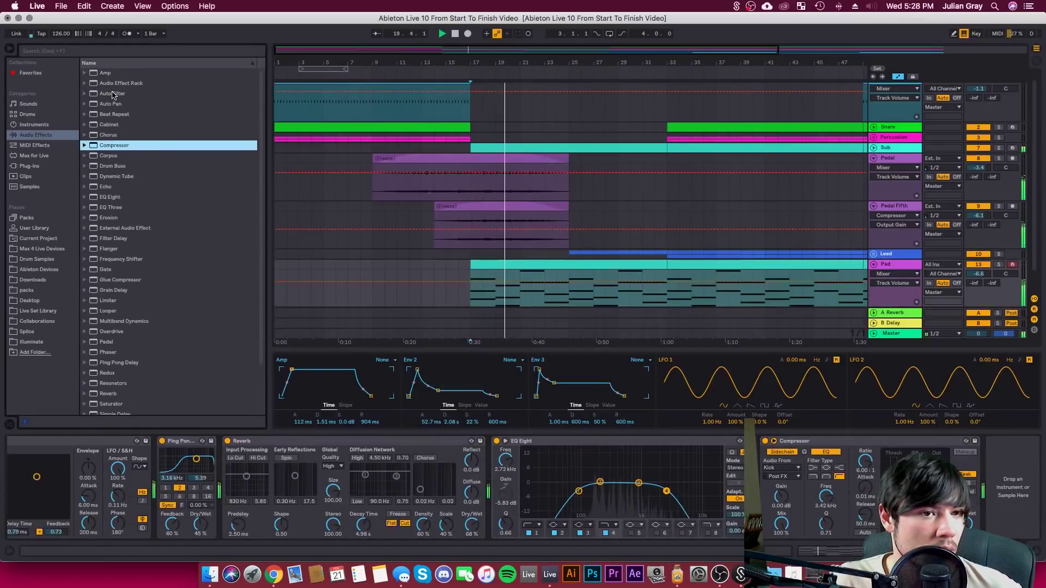
drag(113, 95, 334, 159)
Automate the Pad's Auto Filter frequency to hold 532 Hz until bar 25 and ramp up to bar 33
drag(990, 467, 990, 466)
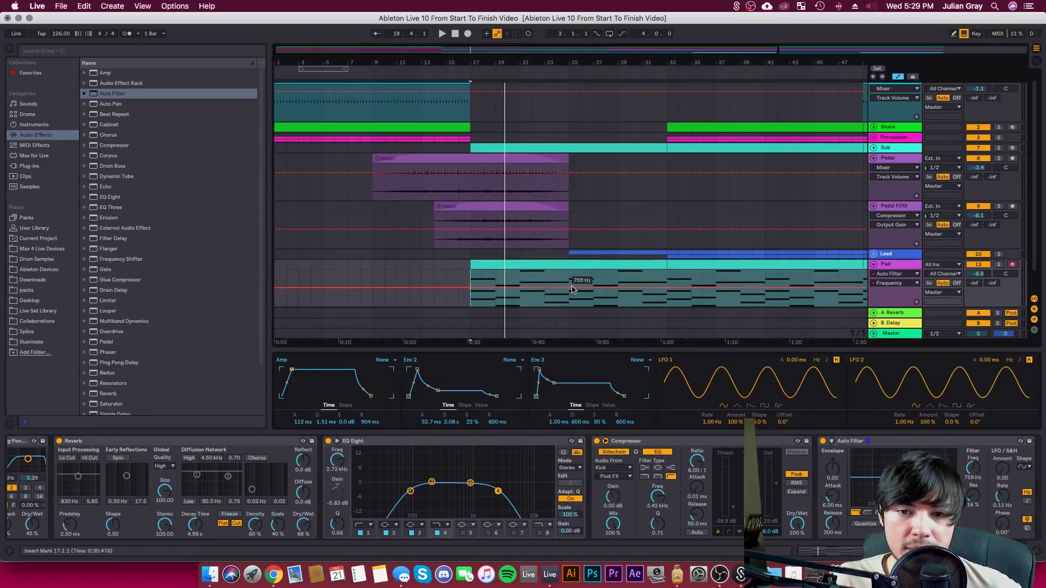
key(space)
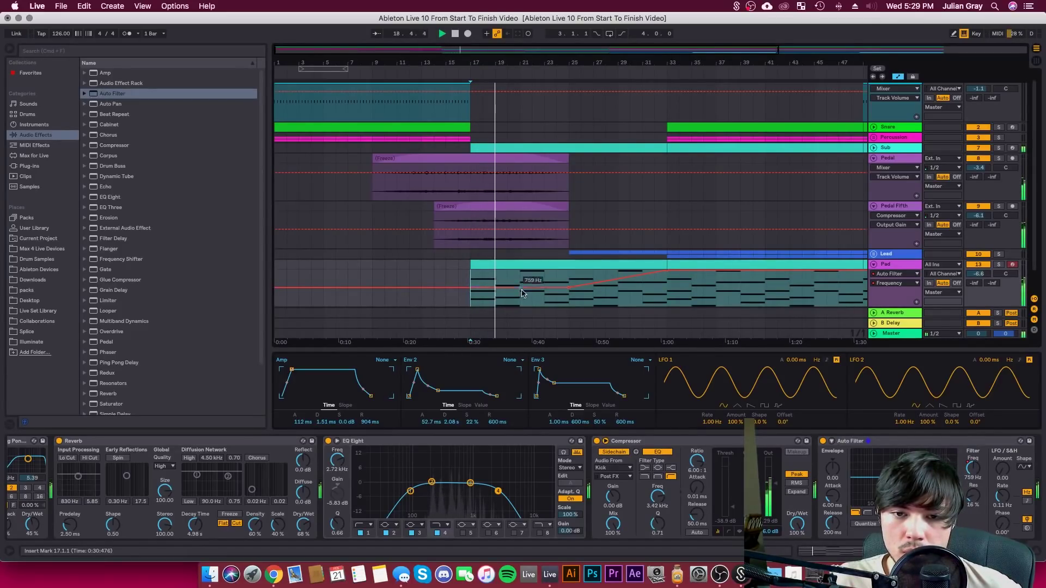
drag(569, 288, 569, 290)
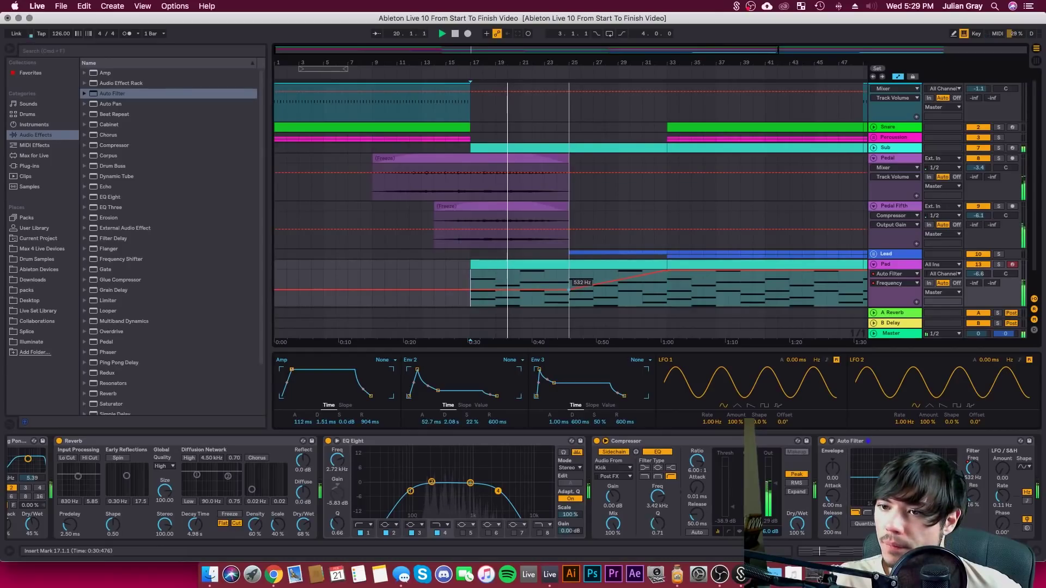
click(872, 265)
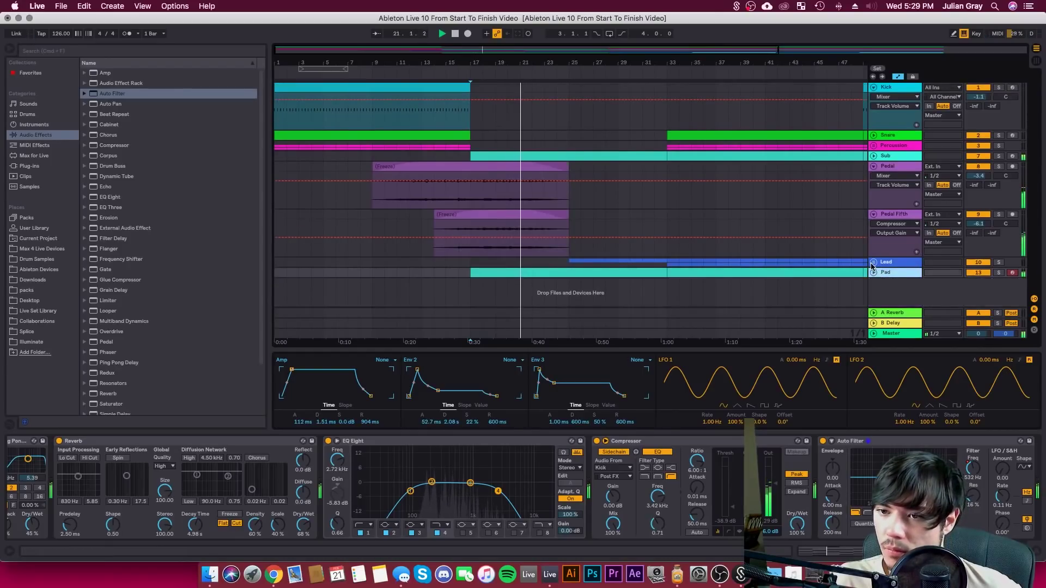
Collapse the Pedal and Pedal Fifth tracks, group them and name the group Pedal
click(879, 214)
click(873, 214)
click(874, 166)
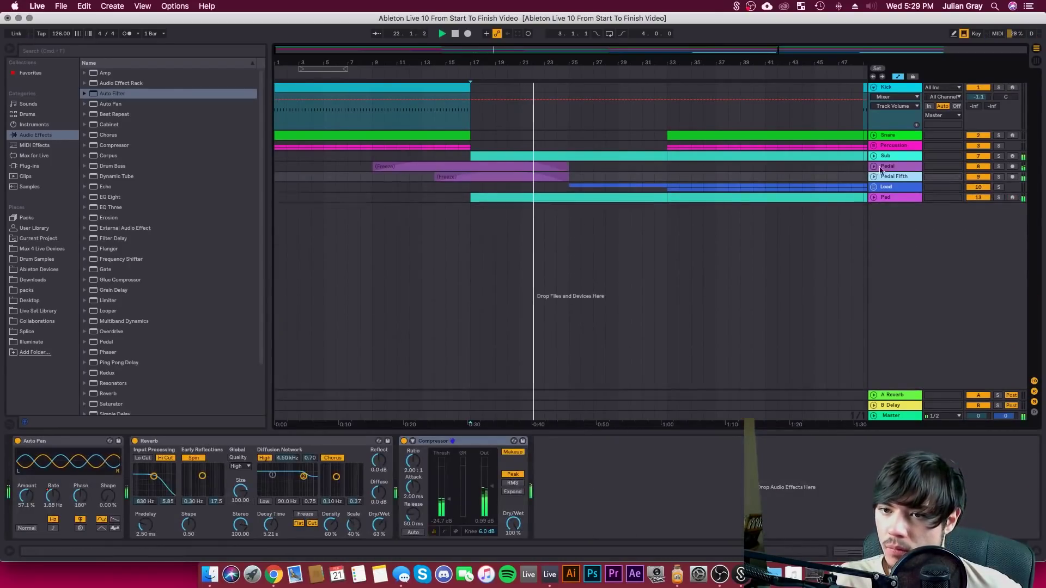
right_click(892, 169)
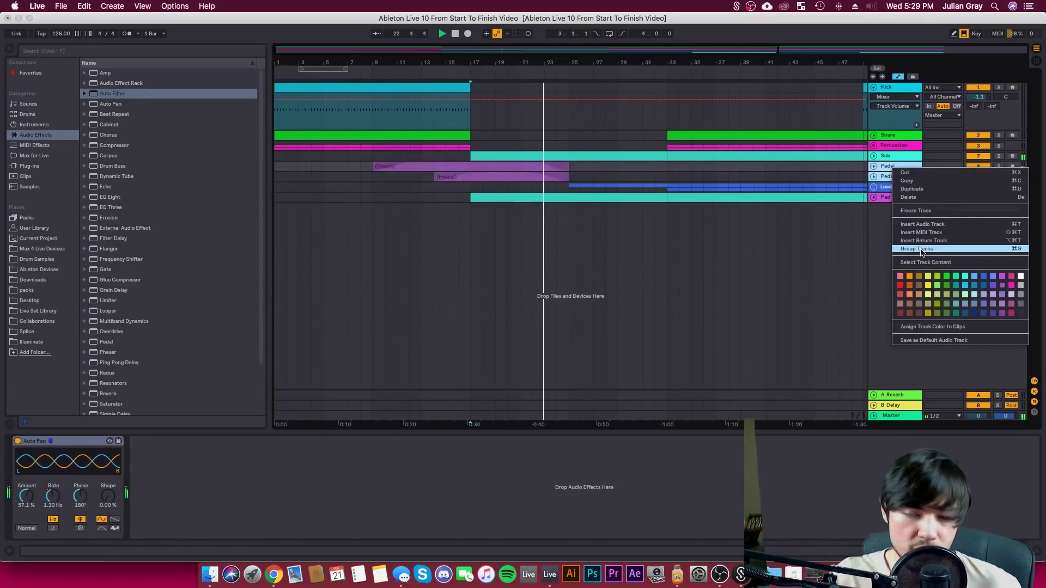
click(922, 250)
key(super+r)
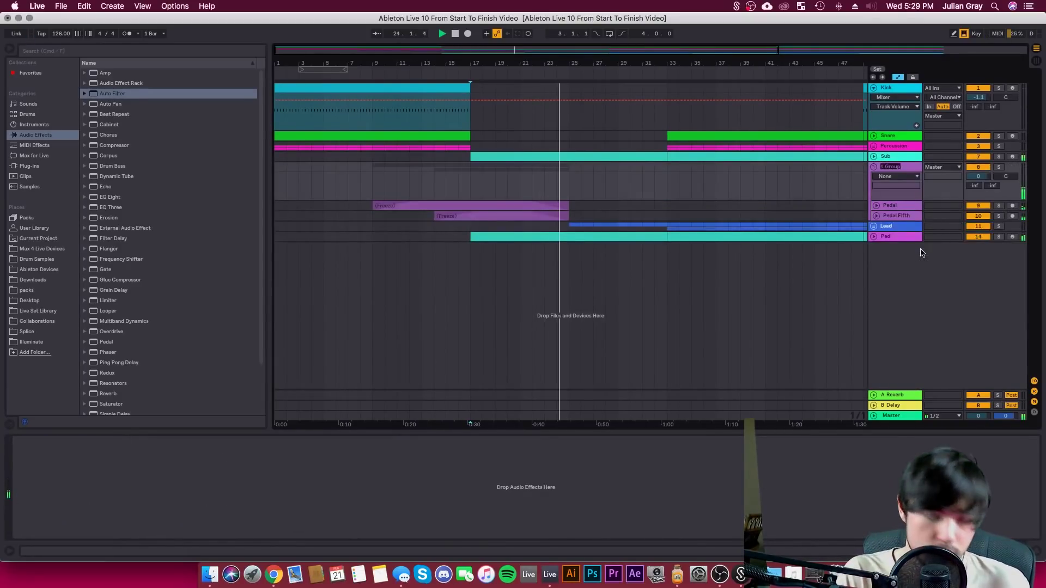
text(Pedal)
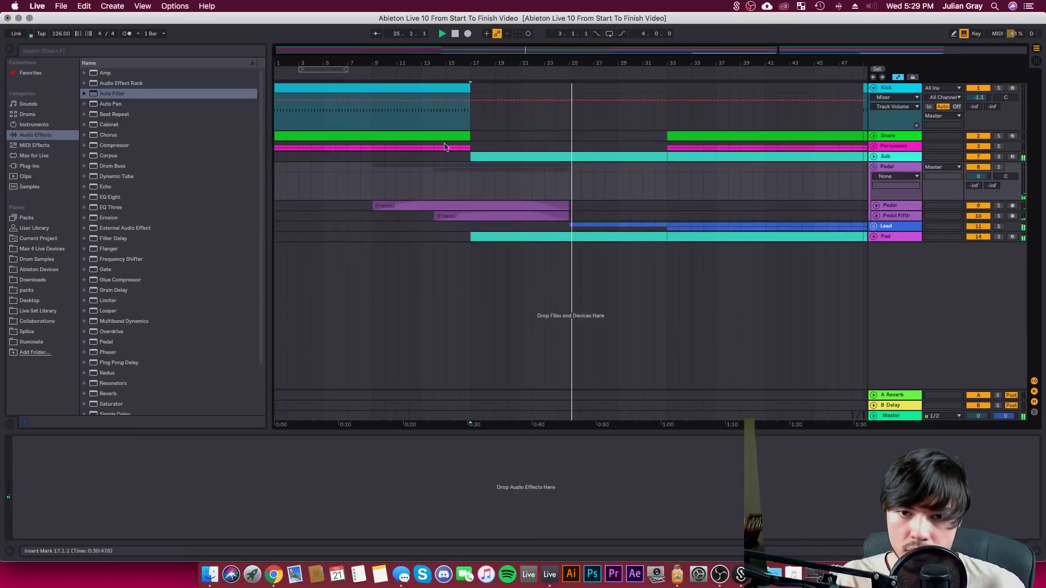
Expand the Pedal and Pedal Fifth tracks and duplicate both clips so the copies start at bar 25
click(873, 226)
click(874, 226)
click(876, 206)
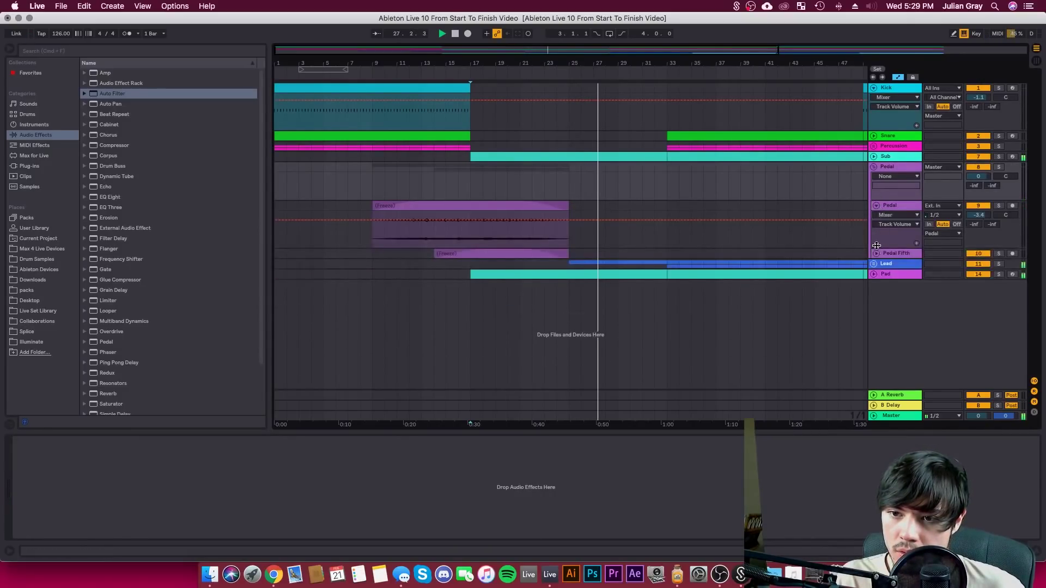
click(876, 253)
click(499, 203)
key(space)
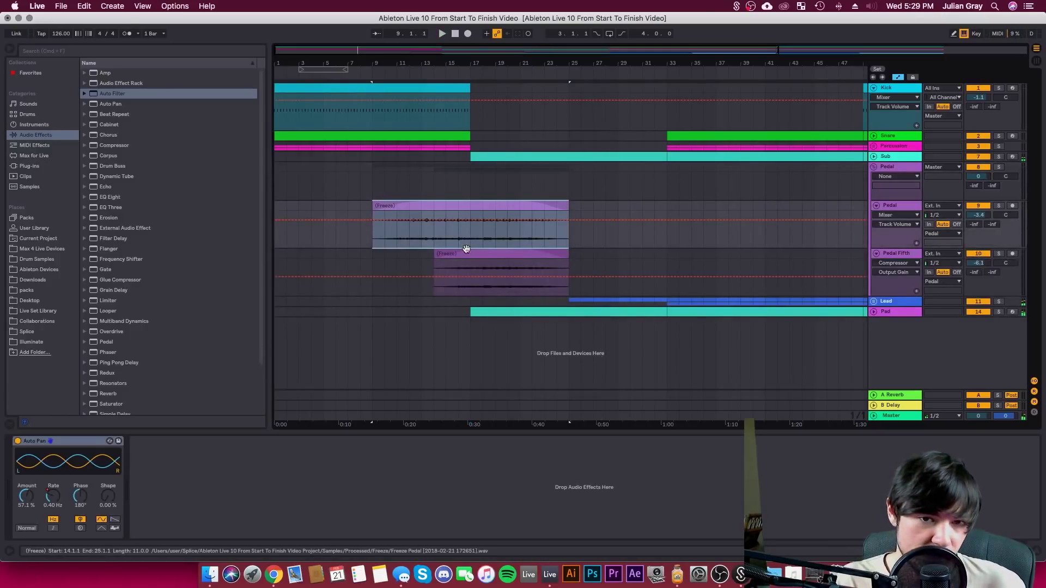
click(475, 262)
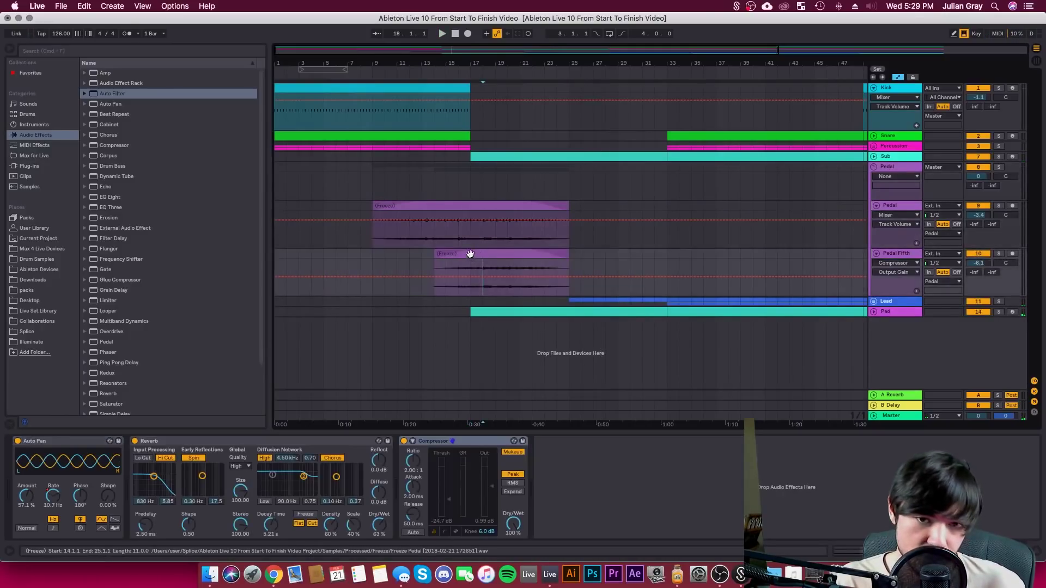
click(471, 255)
shift+click(481, 205)
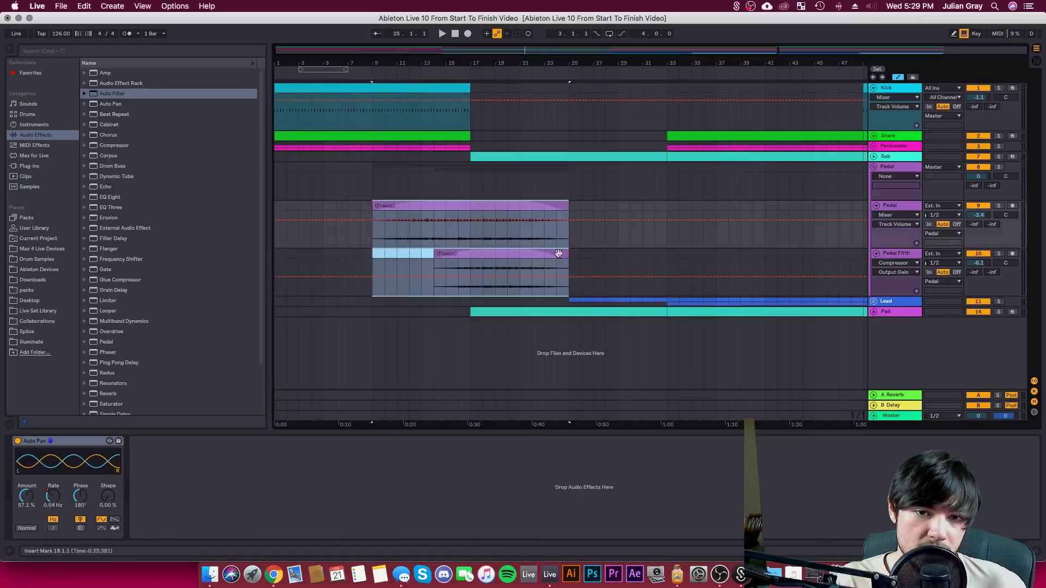
key(super+d)
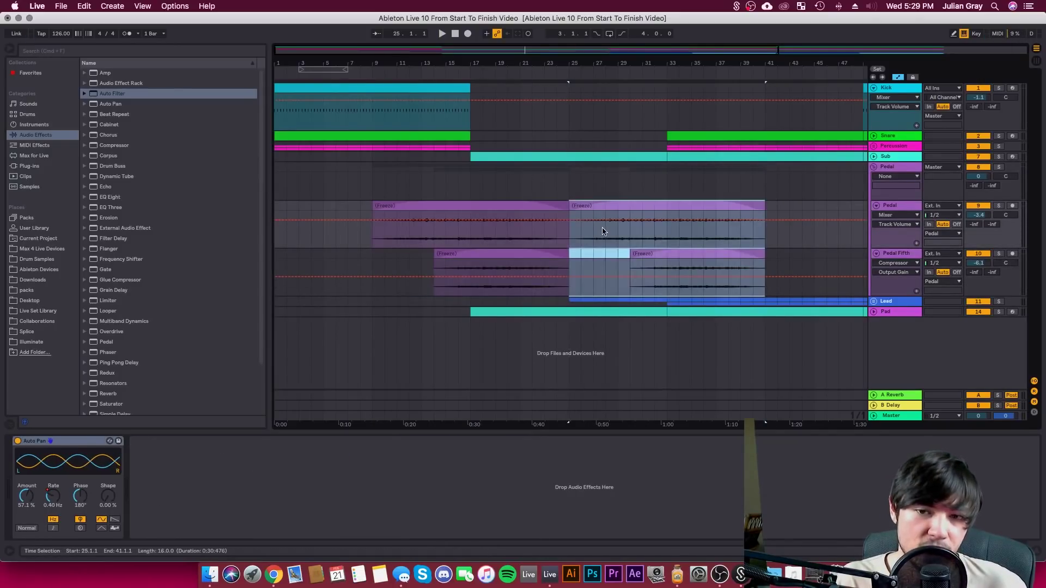
Extend the second Pedal Fifth clip's start to meet the first, then move it to bar 24 with a one-bar crossfade between them
click(602, 227)
drag(631, 254, 569, 263)
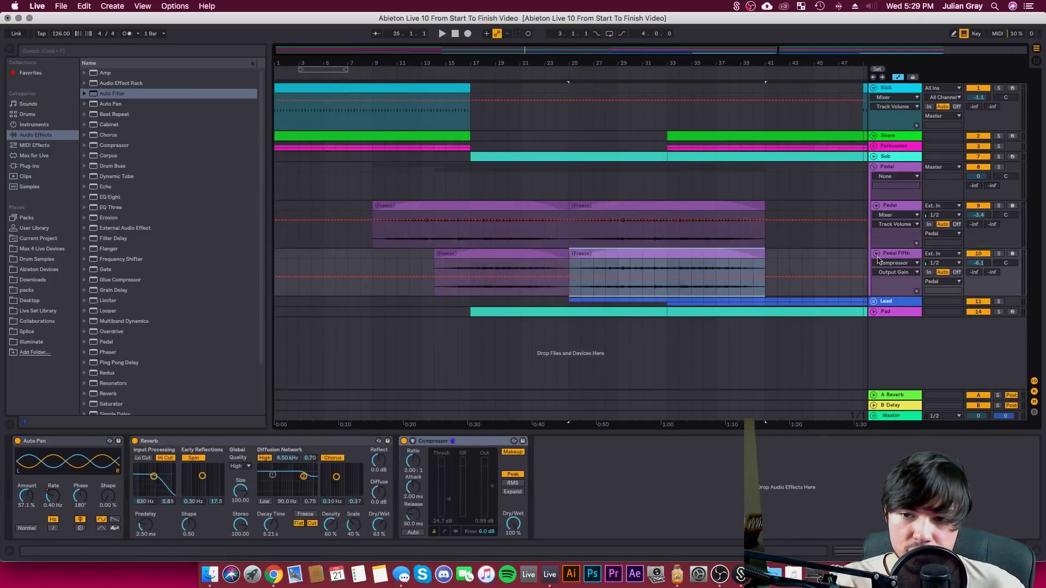
click(580, 276)
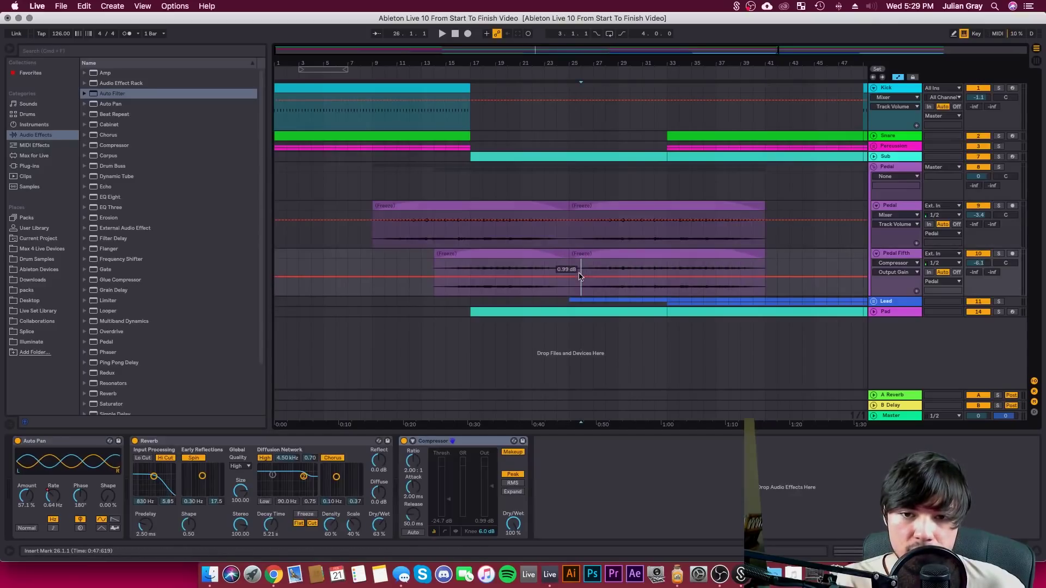
click(898, 77)
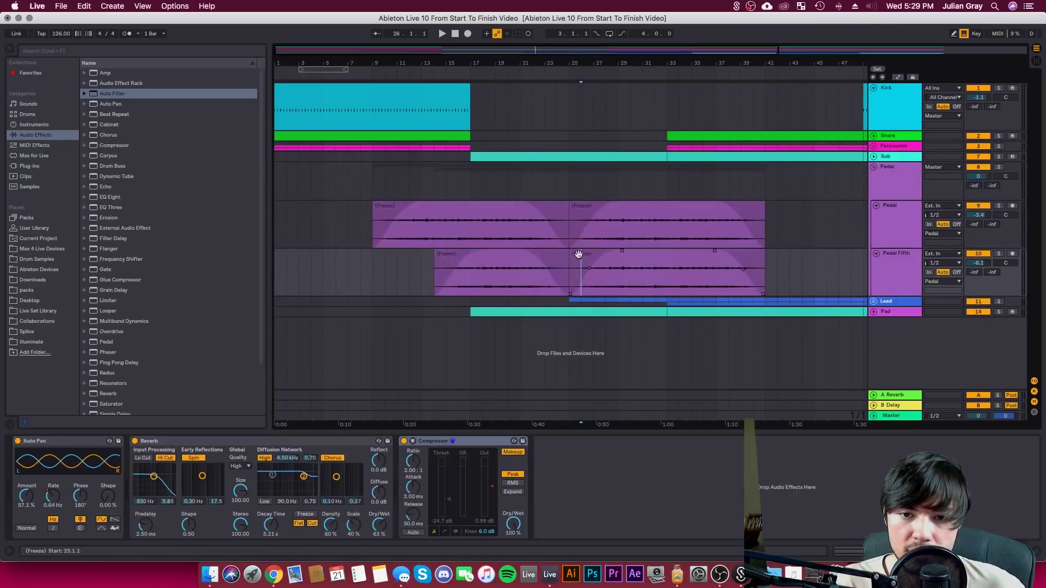
drag(563, 254, 557, 255)
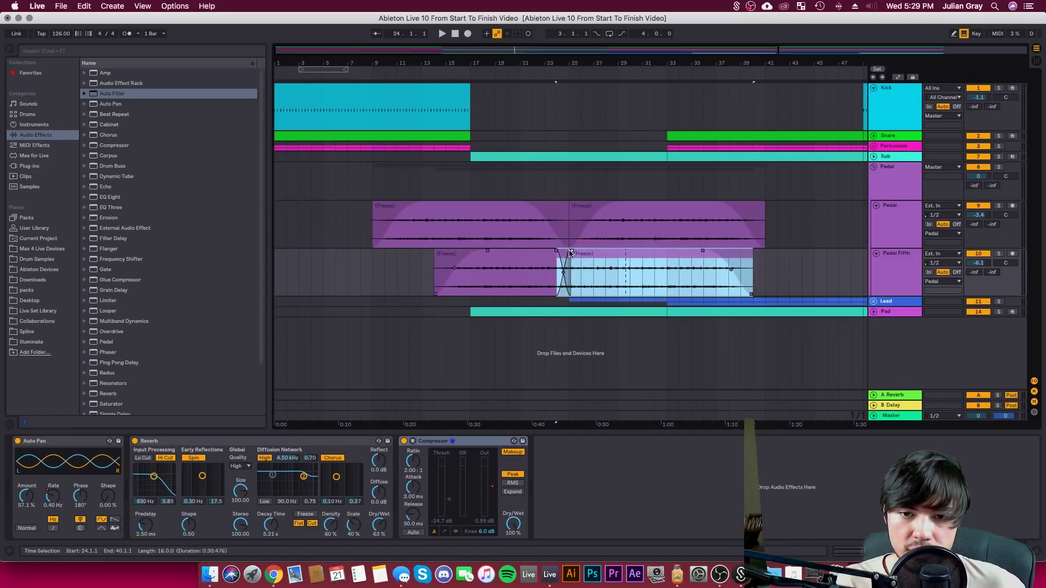
Move the second Pedal clip to bar 24 and crossfade it with the first clip up to about bar 25
drag(590, 251, 590, 208)
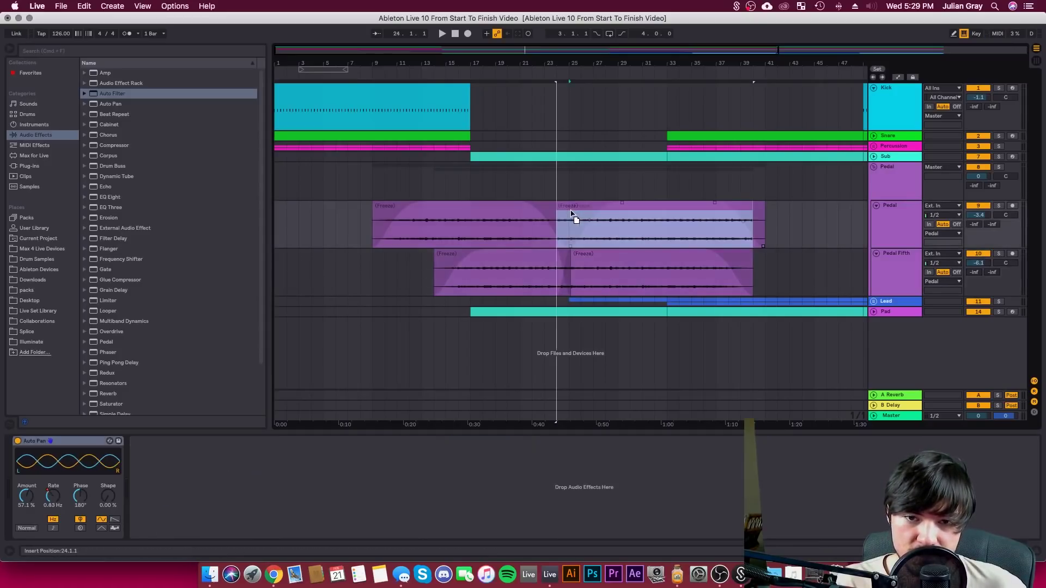
drag(608, 203, 549, 205)
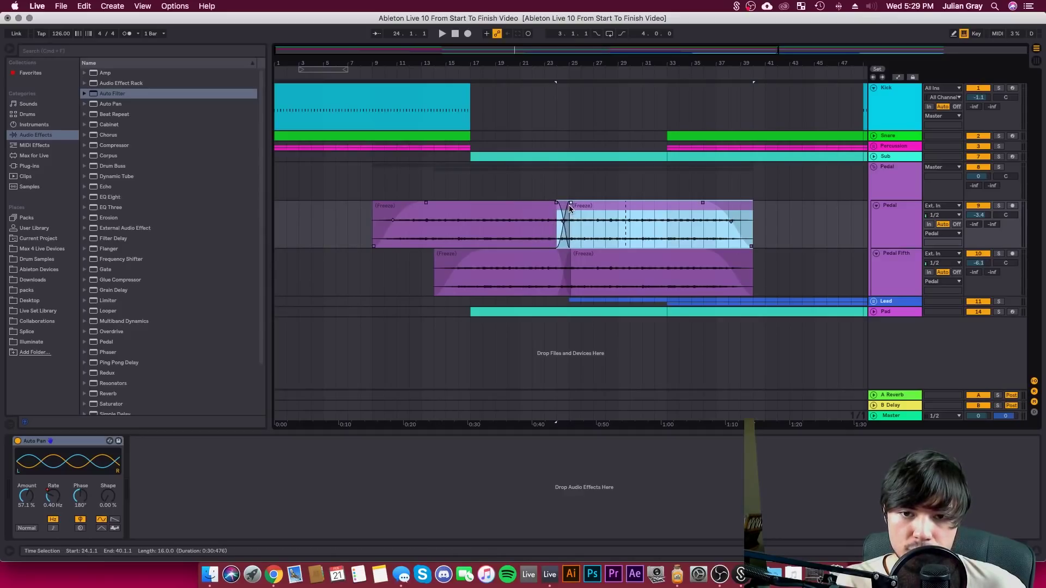
click(548, 218)
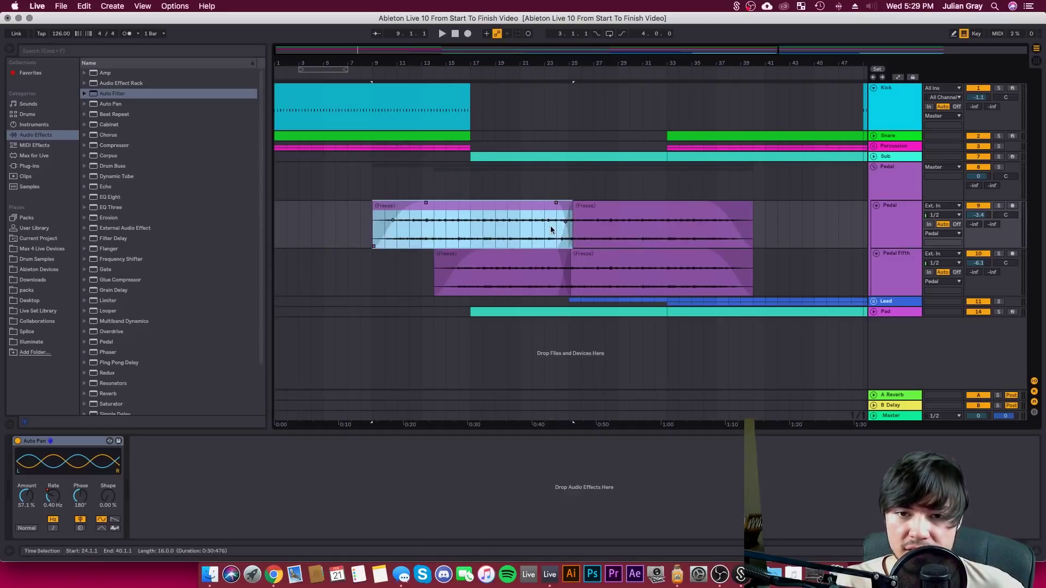
click(556, 226)
Play back the crossfades and add an Auto Filter to the Pedal group
click(897, 216)
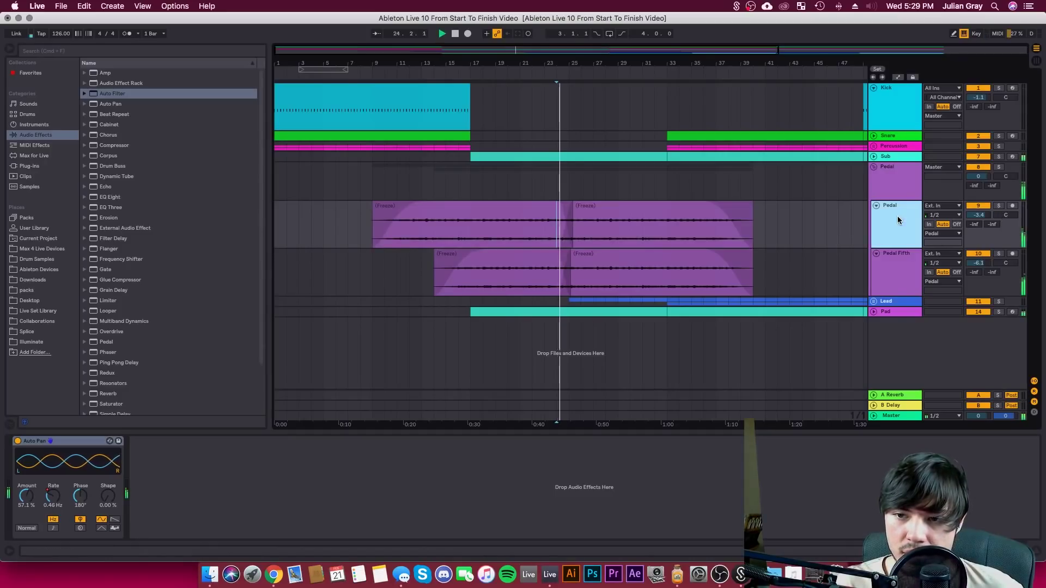
click(909, 187)
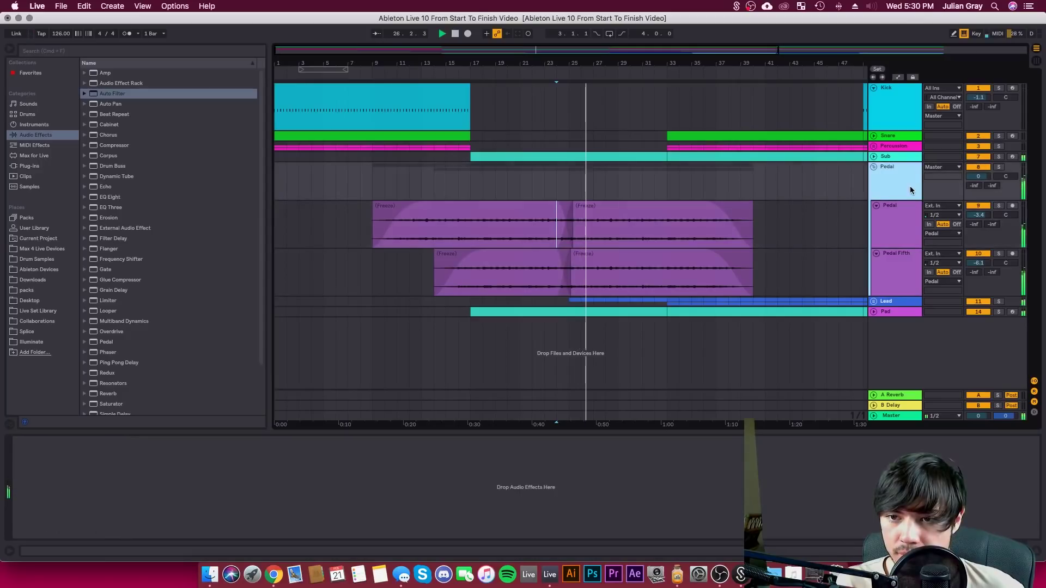
click(100, 95)
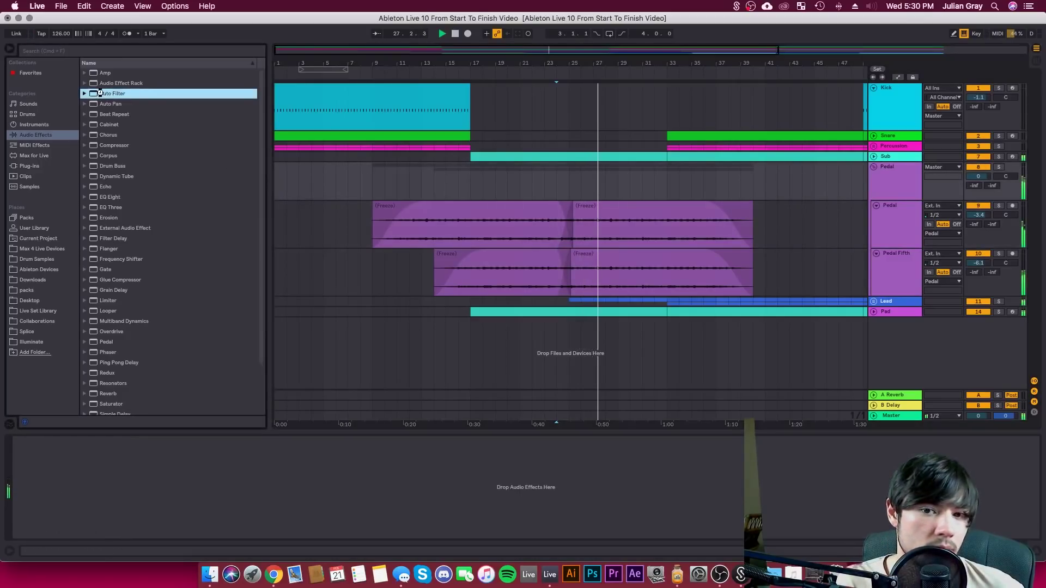
drag(154, 242, 126, 485)
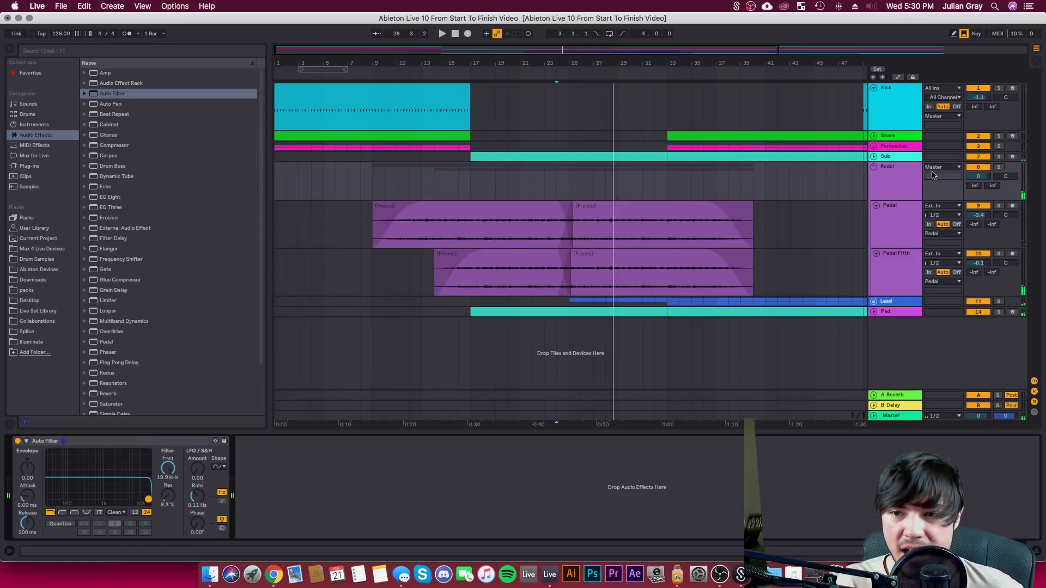
Automate the Pedal group's Auto Filter frequency to fall from bar 25 to 2.98 kHz at about bar 30
click(898, 76)
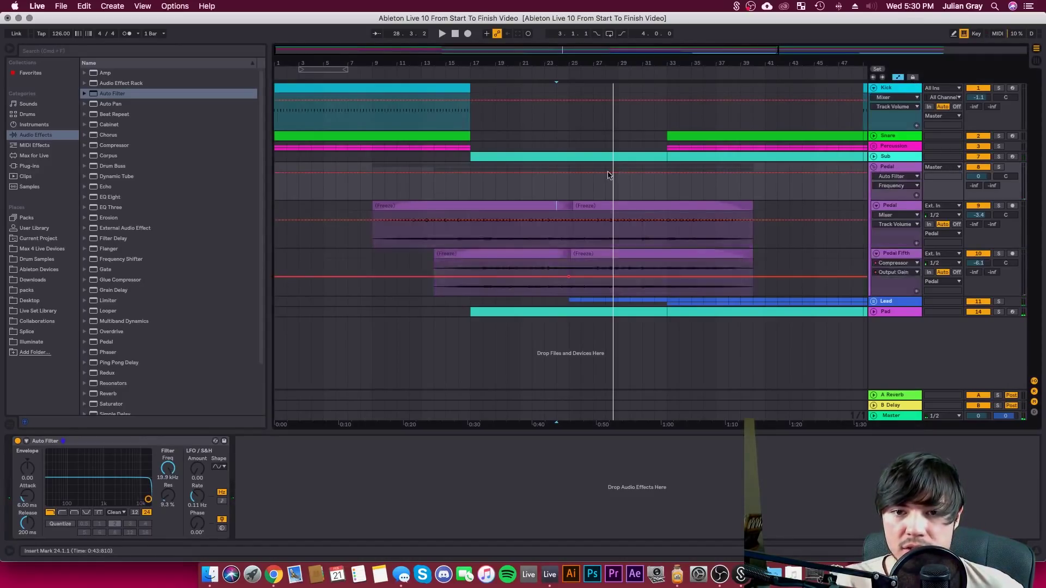
mouse_move(588, 174)
mouse_down()
mouse_move(617, 184)
mouse_move(593, 184)
mouse_up()
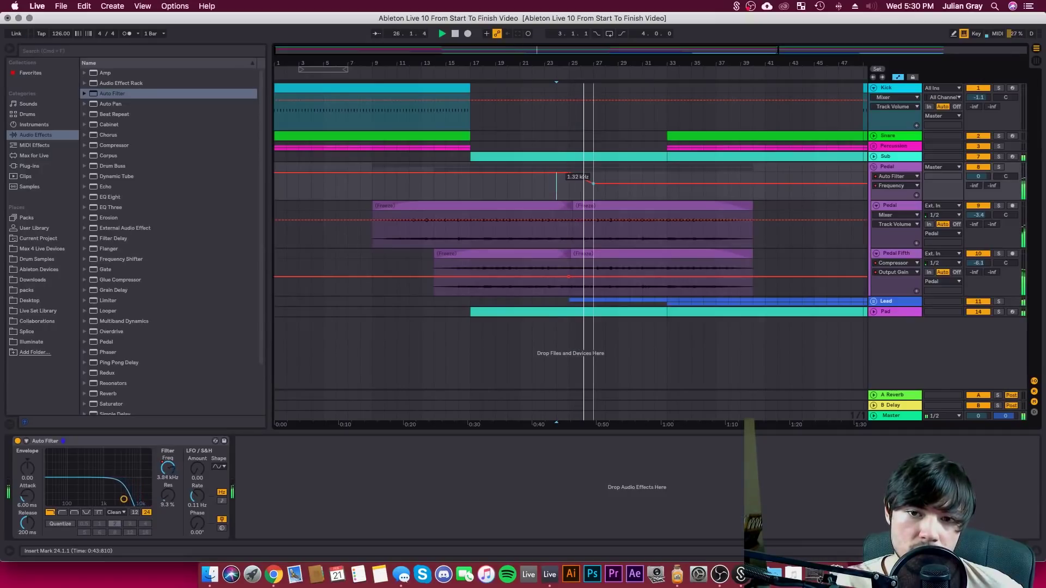
drag(594, 183, 630, 184)
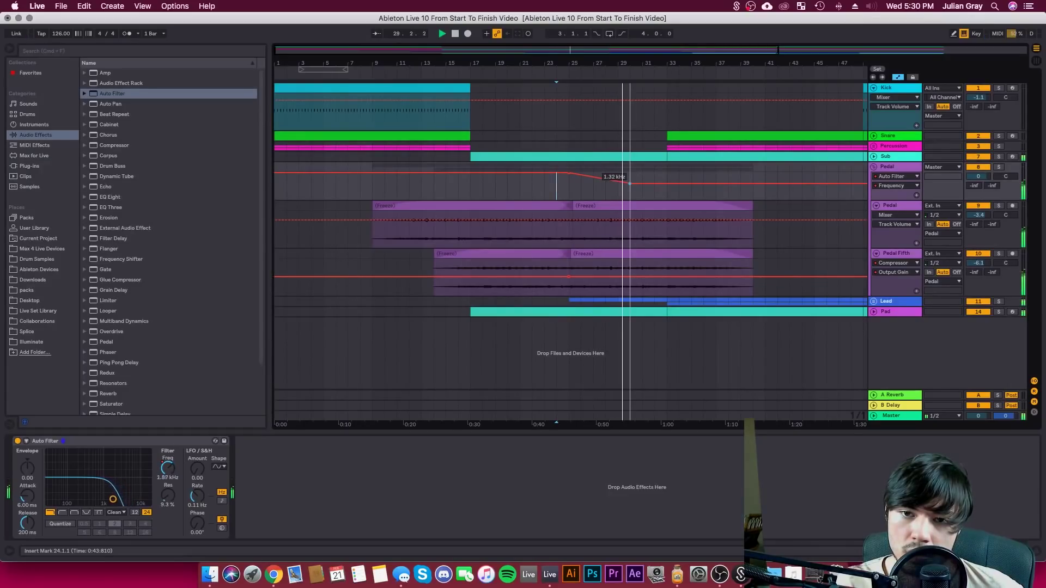
key(minus)
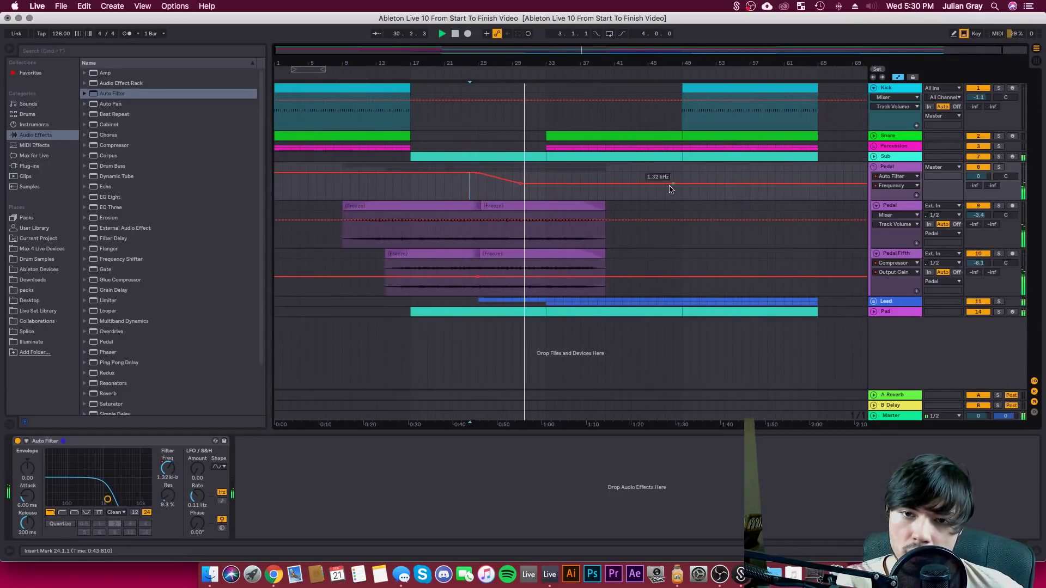
drag(520, 183, 520, 180)
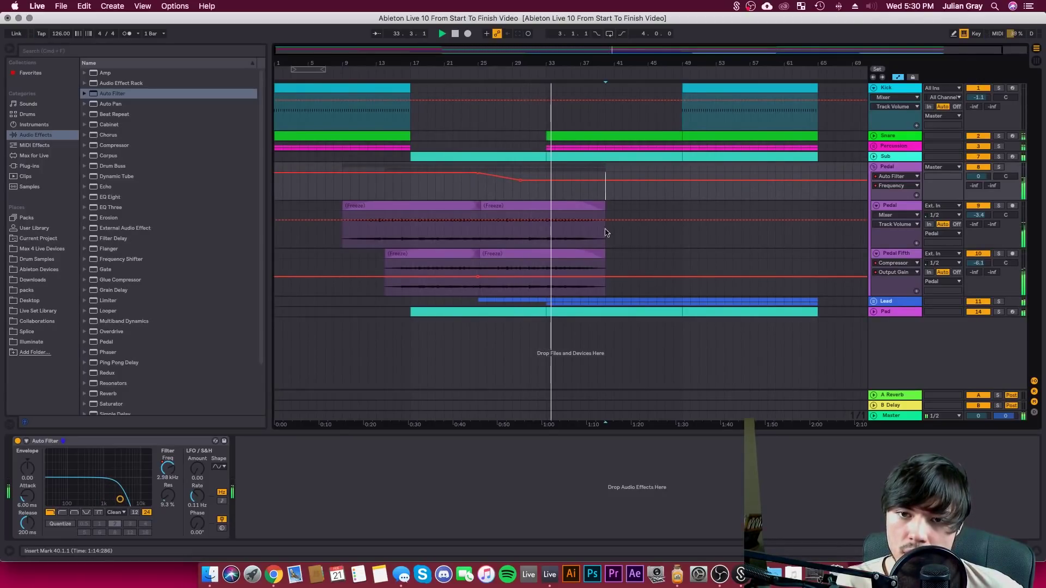
Unfold the Lead group and show the Wavetable's Filter 1 Frequency automation on the first Leads track
click(882, 136)
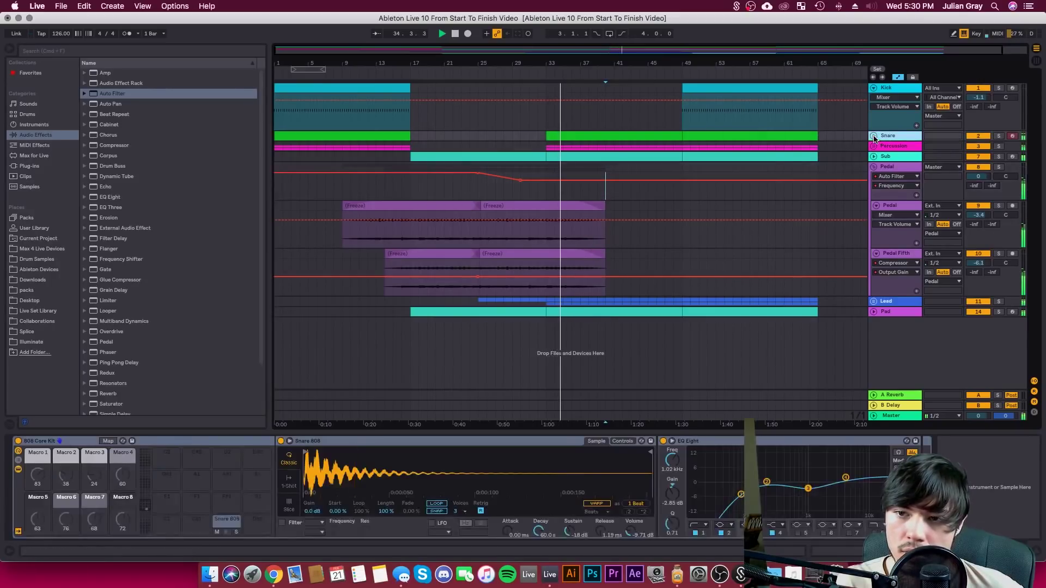
click(873, 303)
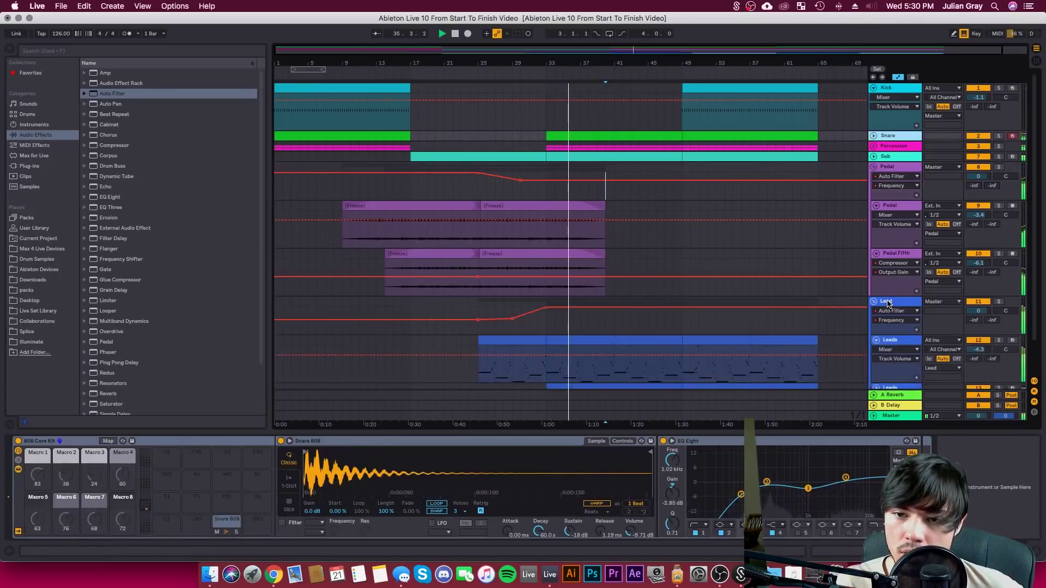
scroll(853, 279, down, 2)
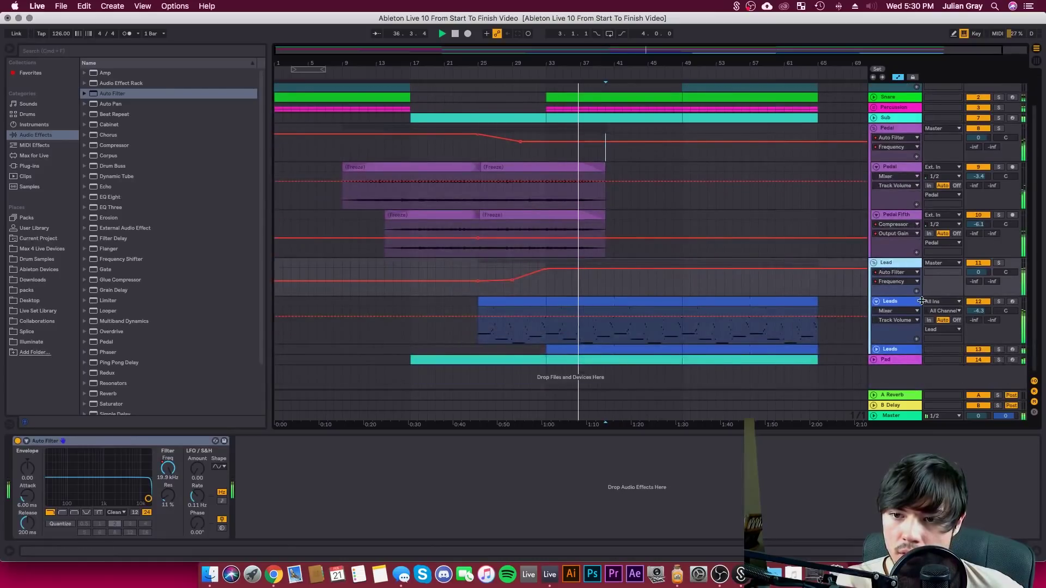
click(891, 311)
click(887, 330)
click(894, 320)
click(893, 320)
click(894, 321)
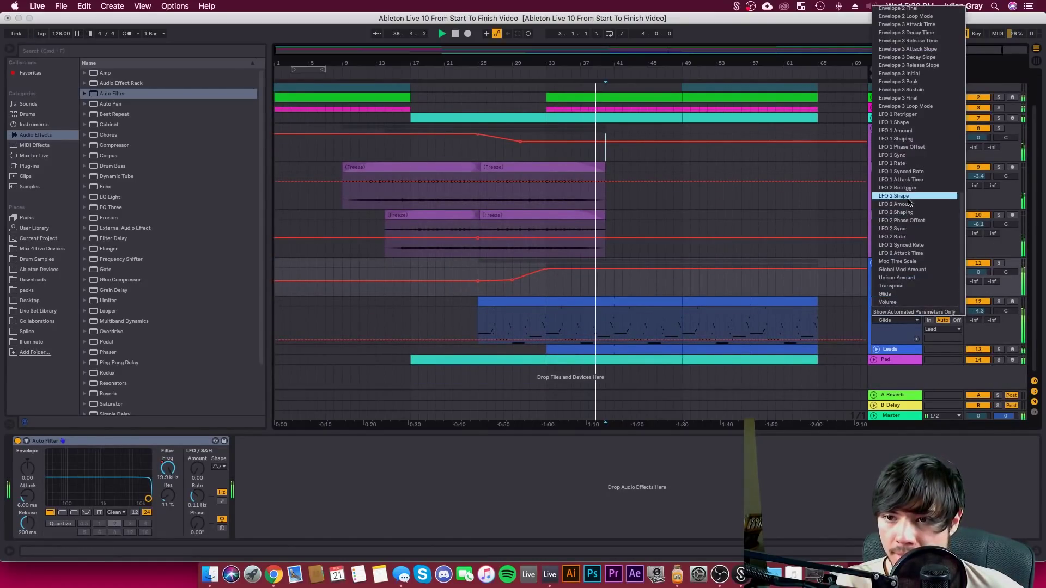
scroll(907, 215, up, 10)
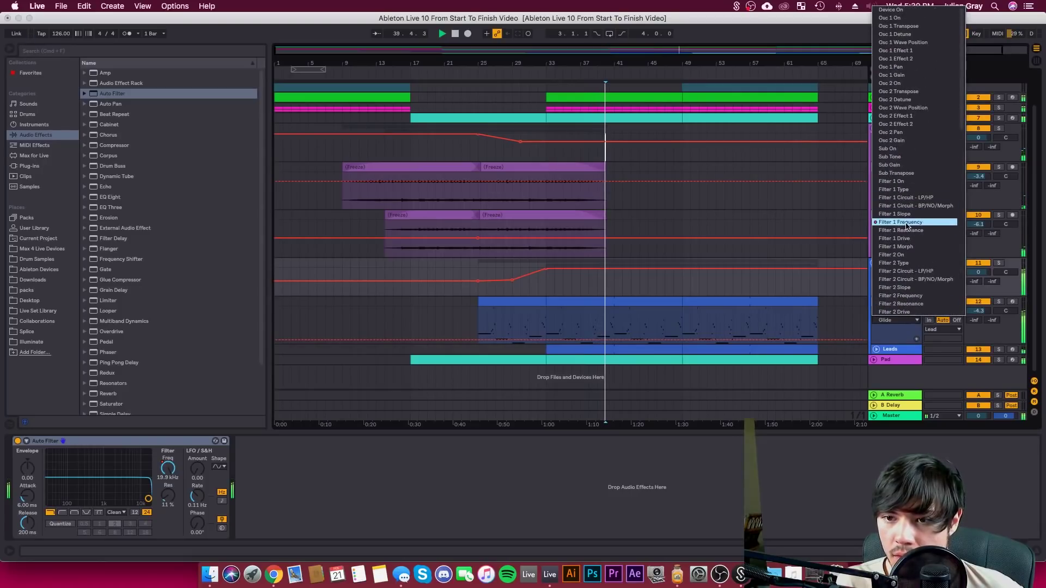
click(902, 221)
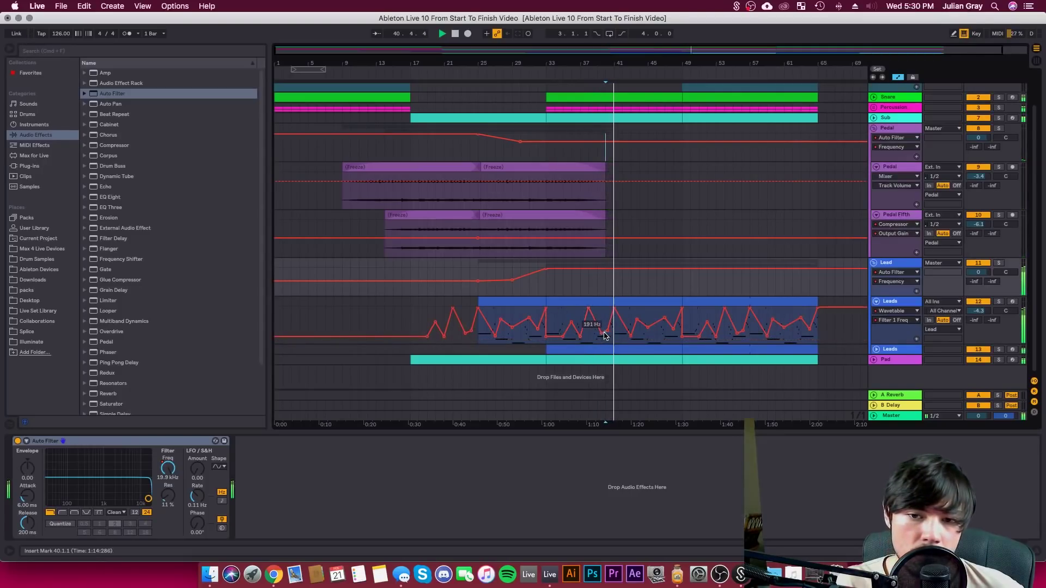
Play back the first Leads track's filter automation from bar 32
click(551, 333)
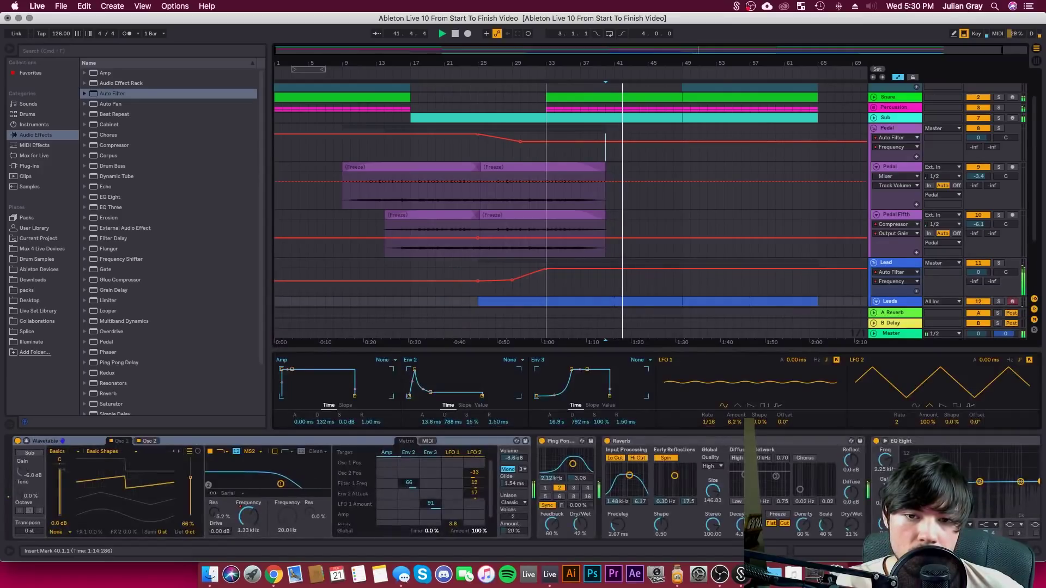
scroll(565, 300, down, 3)
click(547, 254)
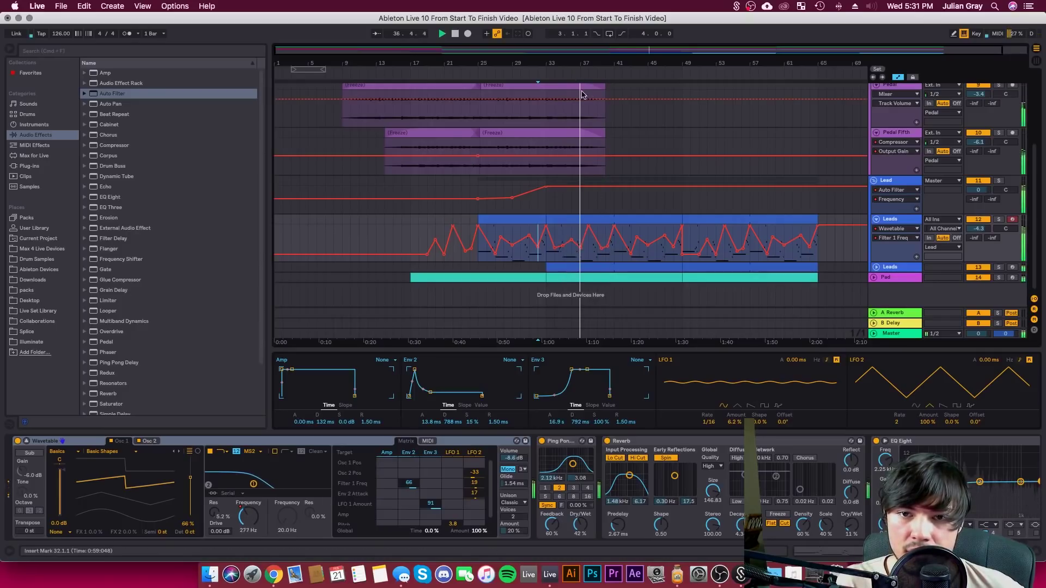
Duplicate the second Pedal and Pedal Fifth clips from about bar 39 to bar 54 and clear the leftover pieces between clips
scroll(582, 96, up, 5)
drag(582, 202, 607, 257)
click(577, 204)
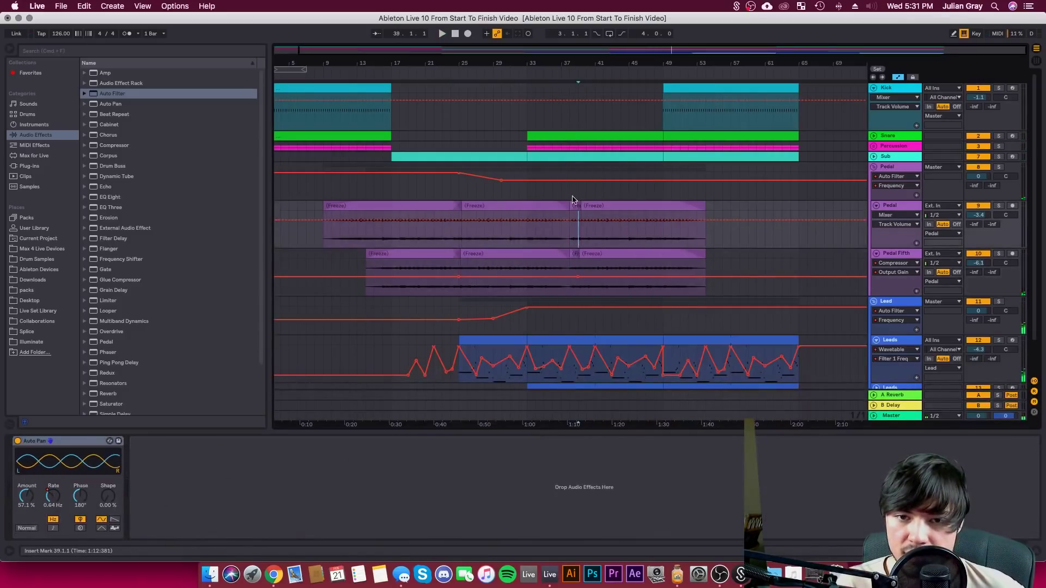
drag(575, 204, 579, 254)
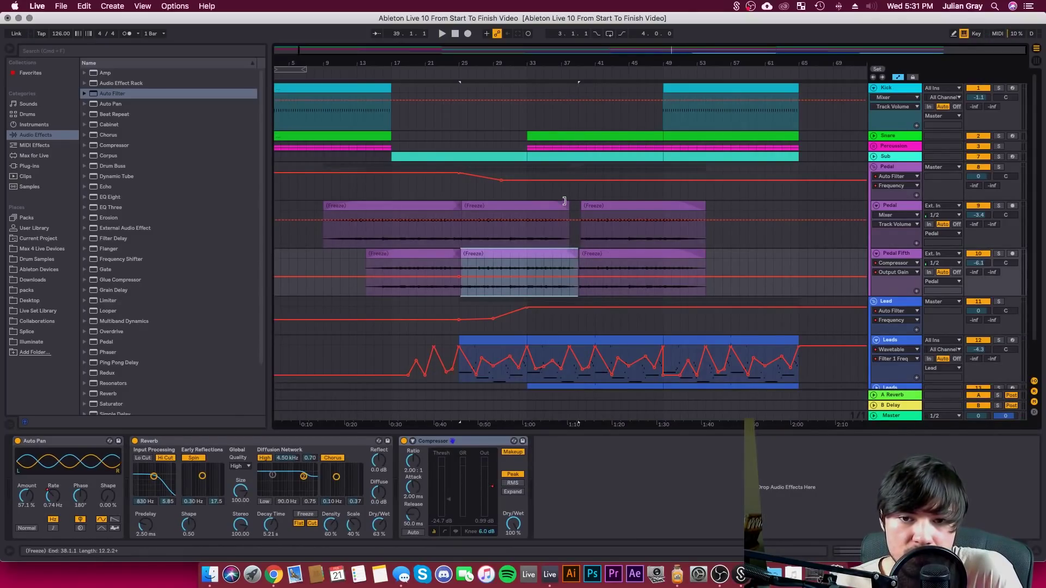
Extend the second Pedal clip's end and the third Pedal clip's start to meet at bar 39, aligned with Pedal Fifth
drag(564, 205, 579, 205)
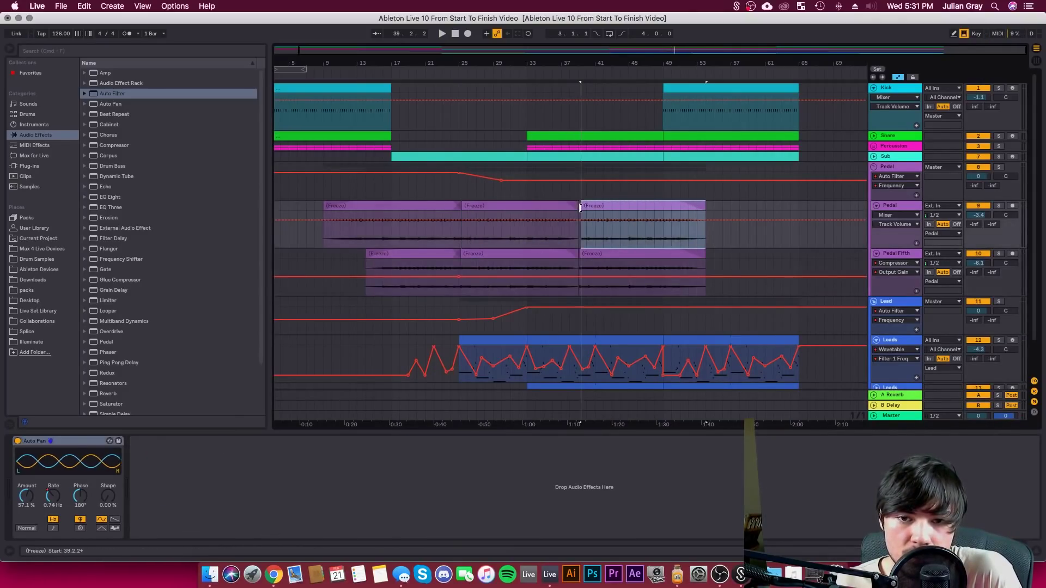
click(583, 253)
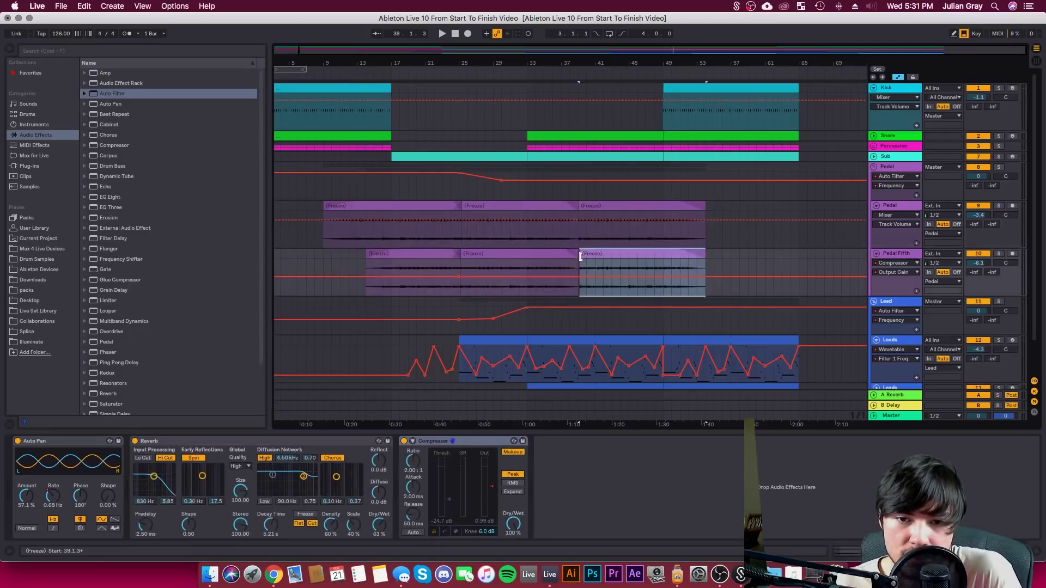
drag(578, 258, 580, 258)
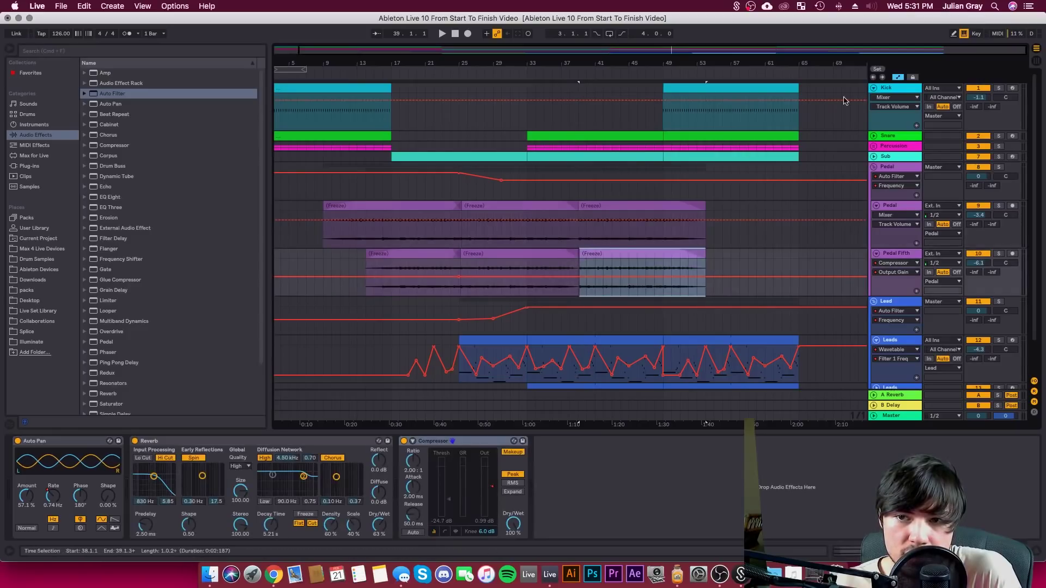
Hide the automation lanes to reveal the clip fades and show the Info View
click(899, 78)
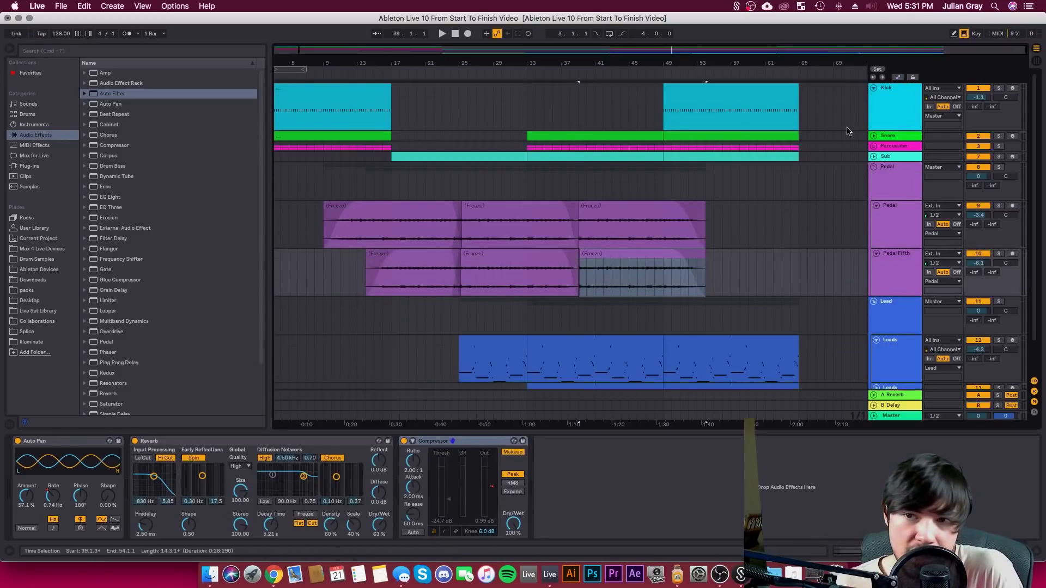
click(10, 555)
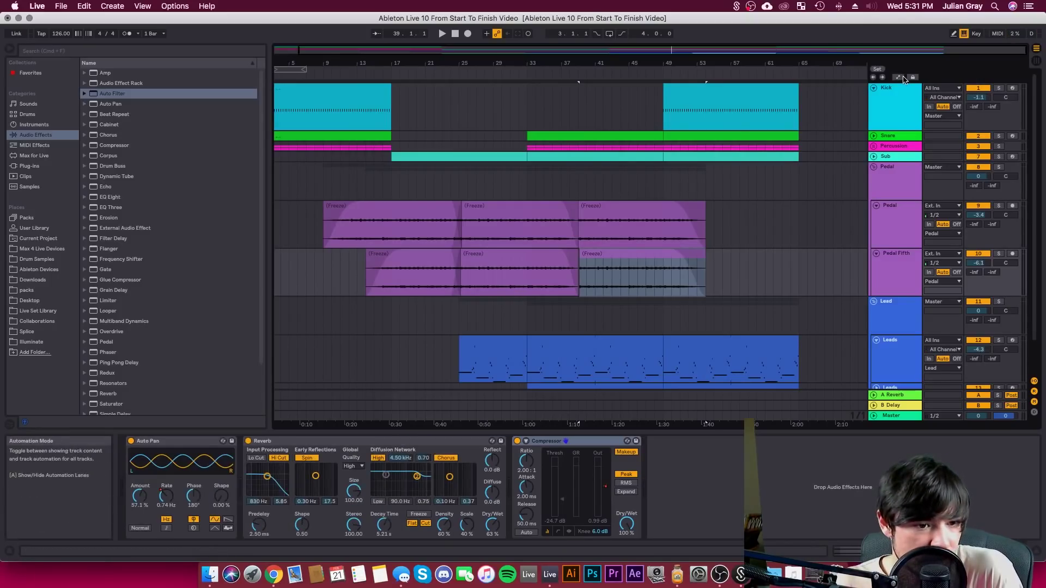
click(800, 190)
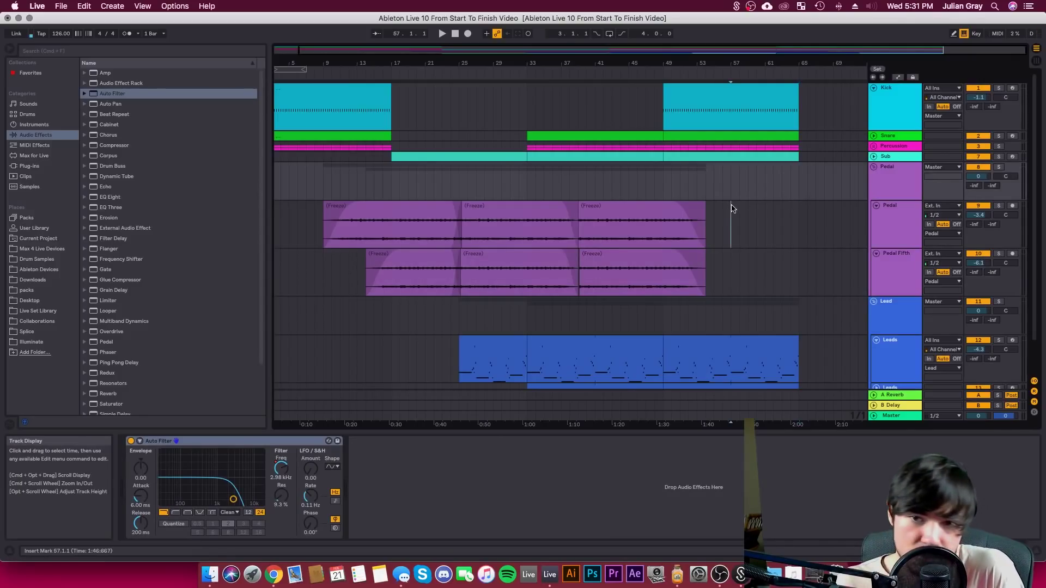
Crossfade the second and third clips on both Pedal and Pedal Fifth up to bar 39, and play from bar 37
click(698, 218)
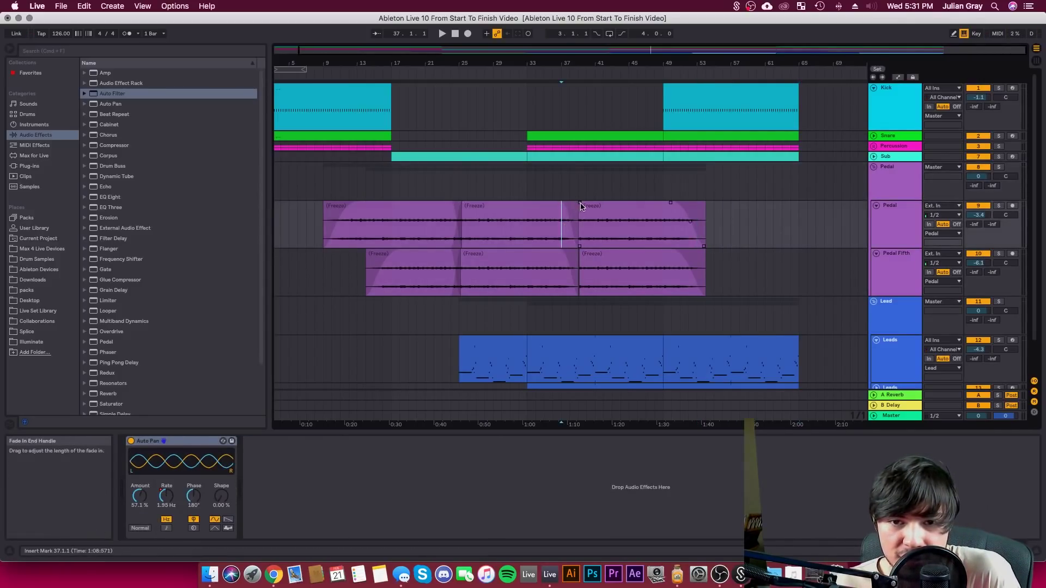
click(573, 256)
click(579, 259)
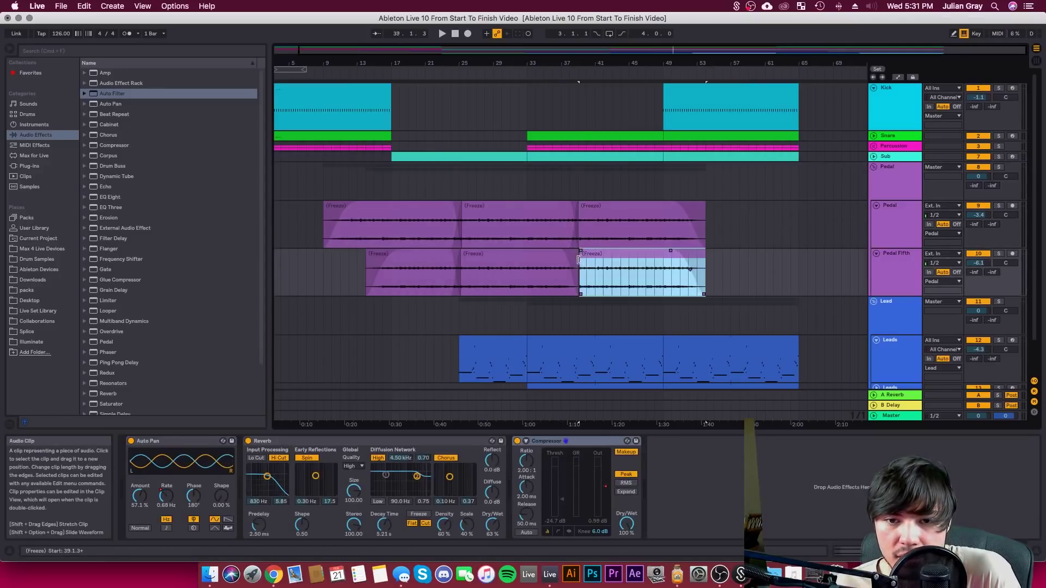
click(562, 257)
click(562, 273)
key(space)
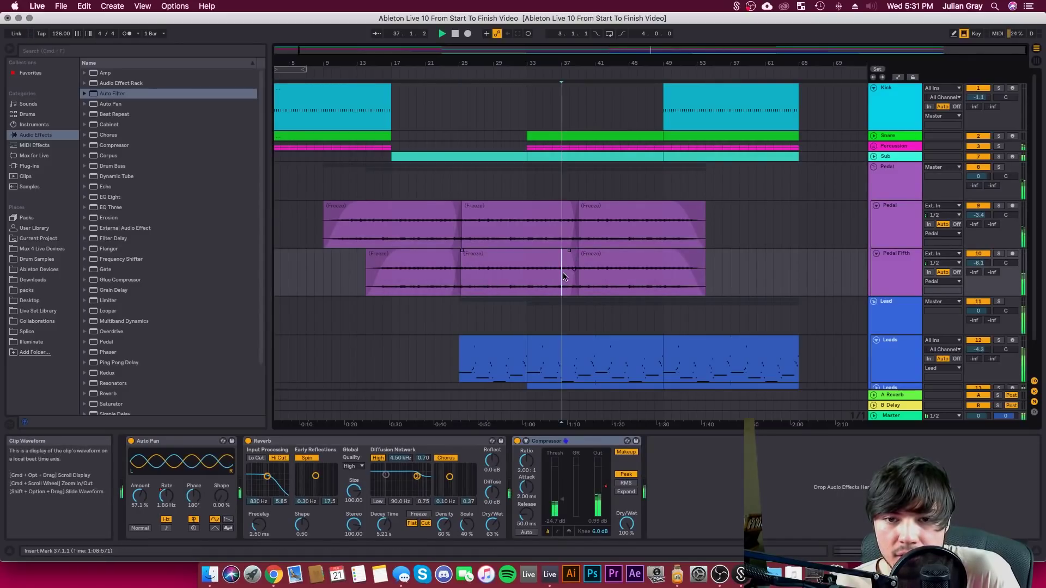
Listen to the new crossfades and check the Pedal group's lane around the clips' end at bar 54
click(900, 193)
scroll(747, 194, down, 3)
scroll(708, 183, up, 2)
scroll(710, 182, up, 1)
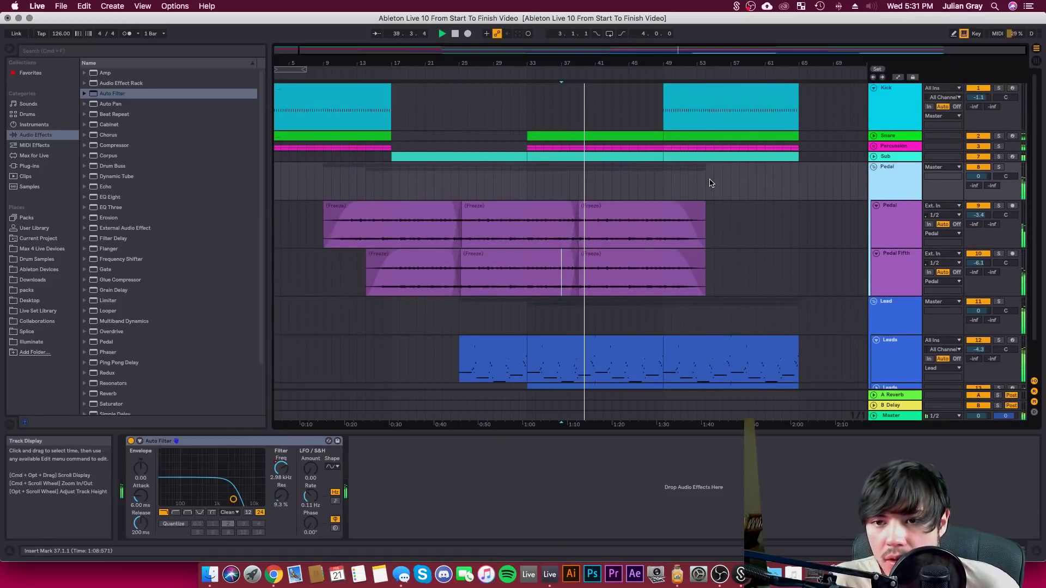
scroll(711, 181, down, 1)
click(712, 181)
click(704, 177)
scroll(704, 177, up, 1)
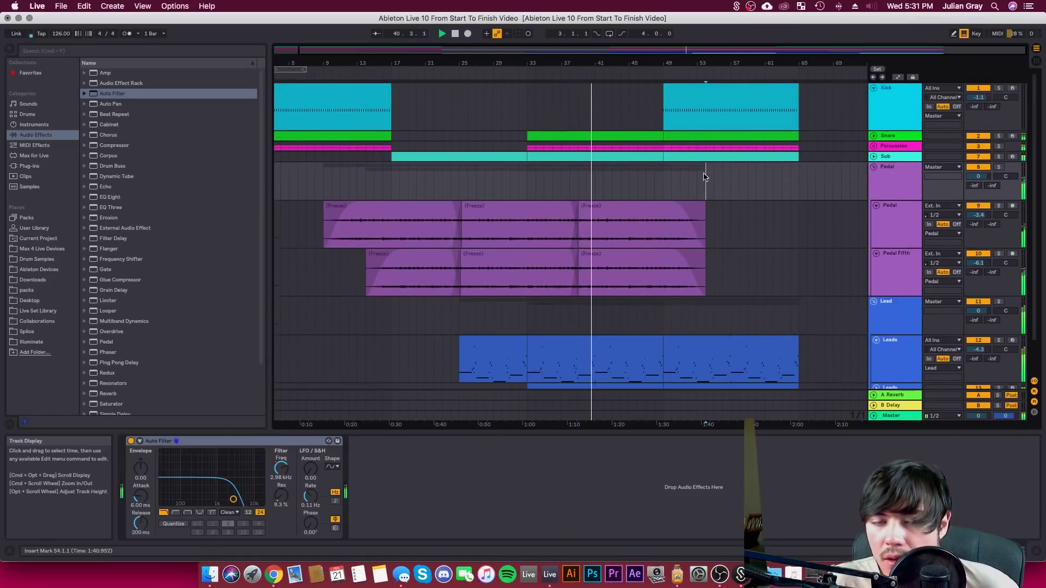
Delete bars 45 to 49 from Snare, Percussion and Sub, and extend the Sub clip back to bar 49
click(873, 135)
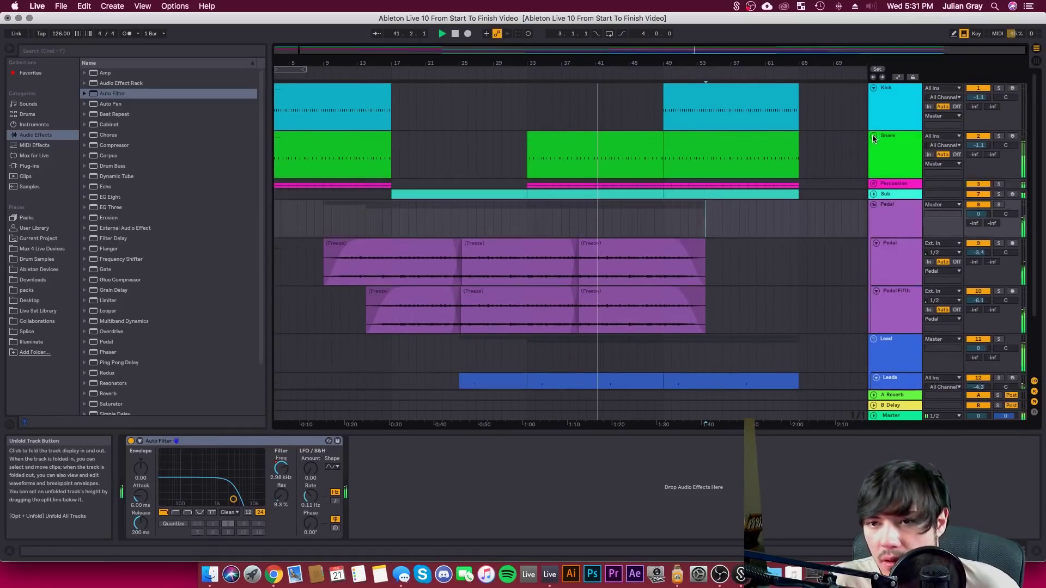
click(658, 149)
drag(659, 149, 527, 153)
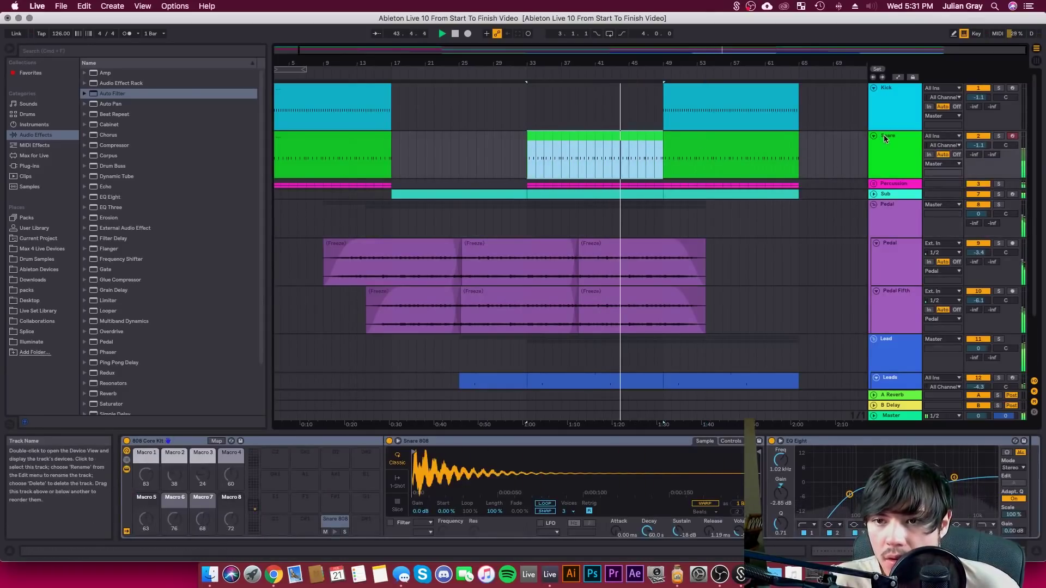
click(882, 139)
click(658, 153)
drag(655, 152, 630, 194)
key(Delete)
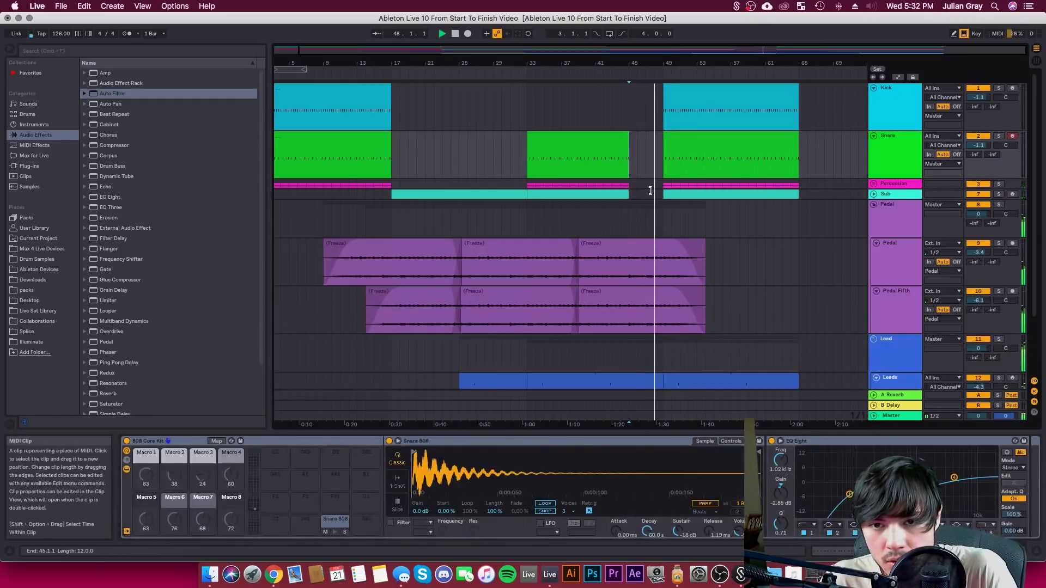
drag(628, 194, 663, 195)
key(space)
Select the first Leads track and show the automation lanes again
scroll(664, 216, down, 5)
click(681, 217)
scroll(680, 216, up, 3)
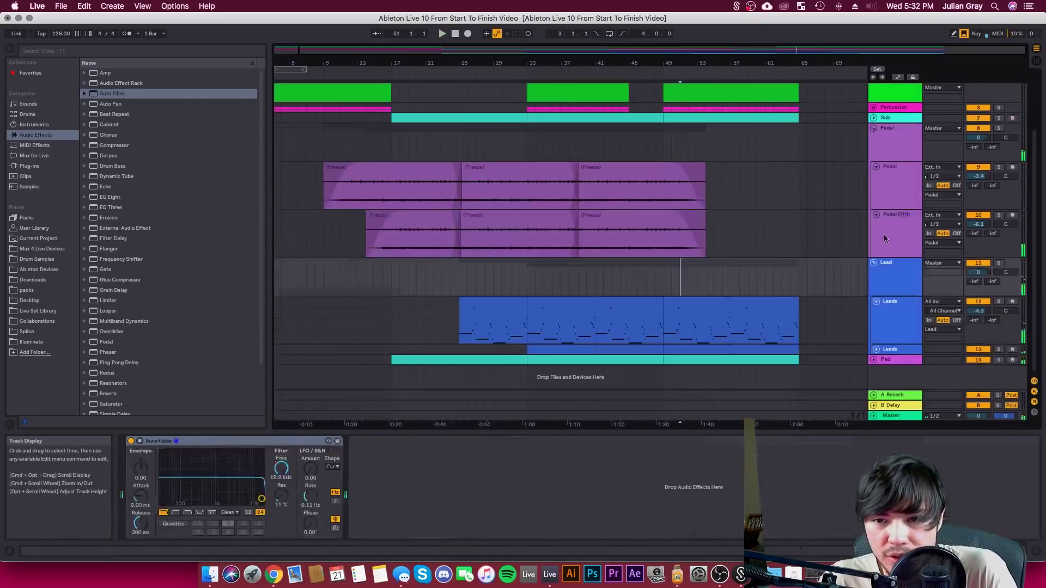
click(895, 314)
scroll(839, 245, down, 3)
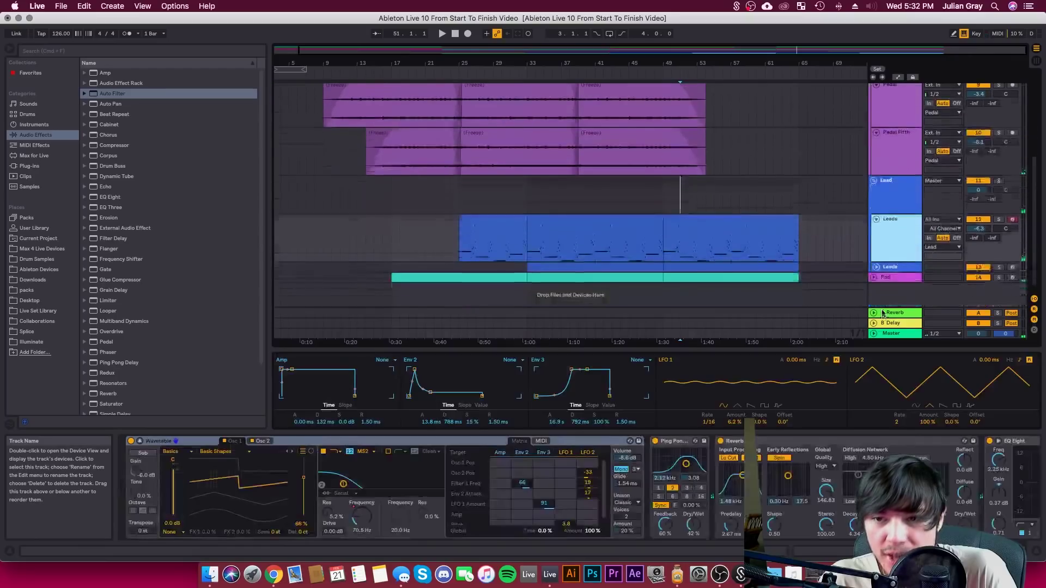
click(835, 245)
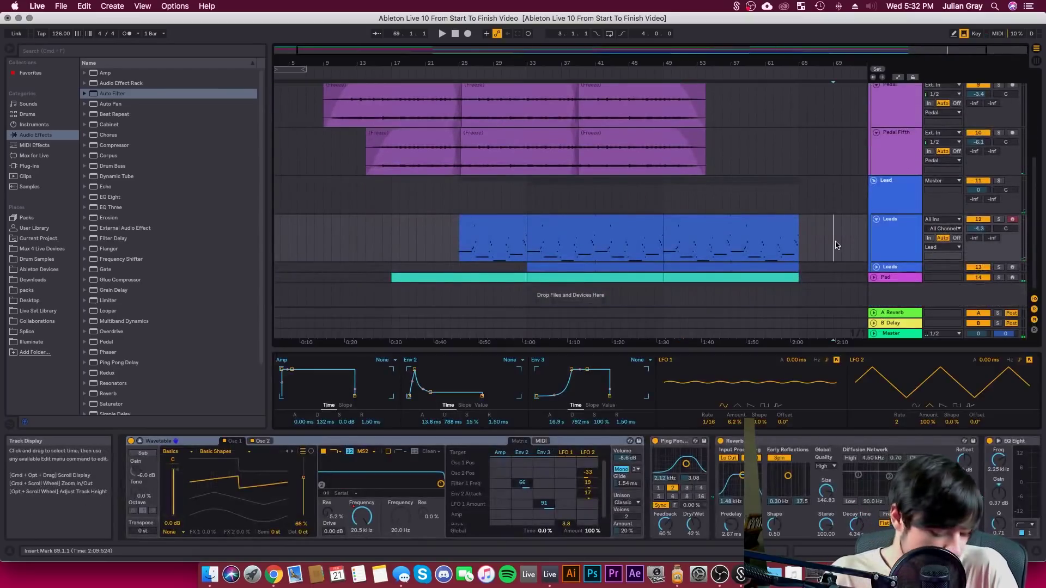
click(898, 77)
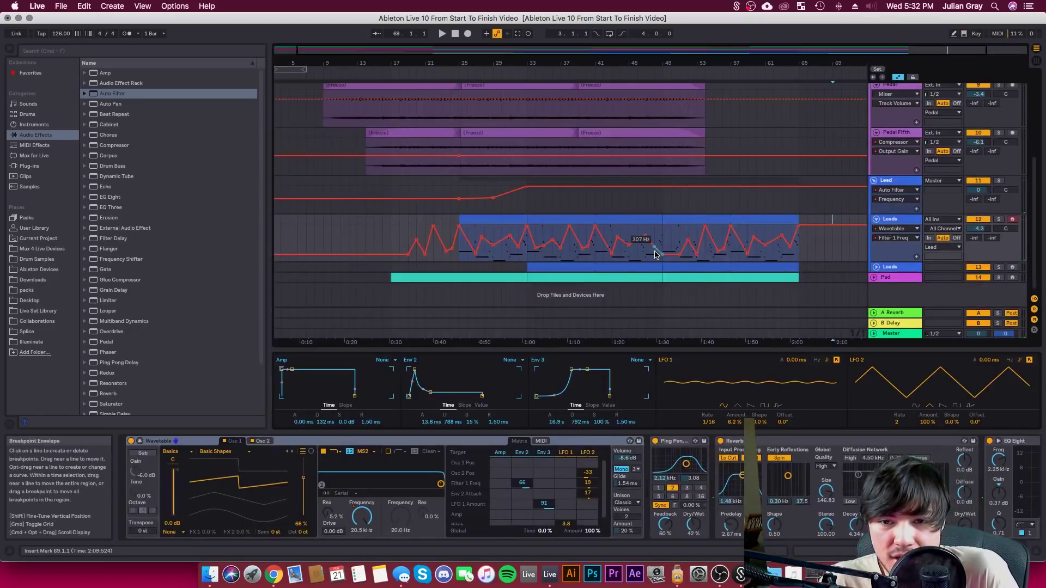
Reshape the Leads track's Filter 1 frequency automation just before bar 49 and play the change back
click(654, 257)
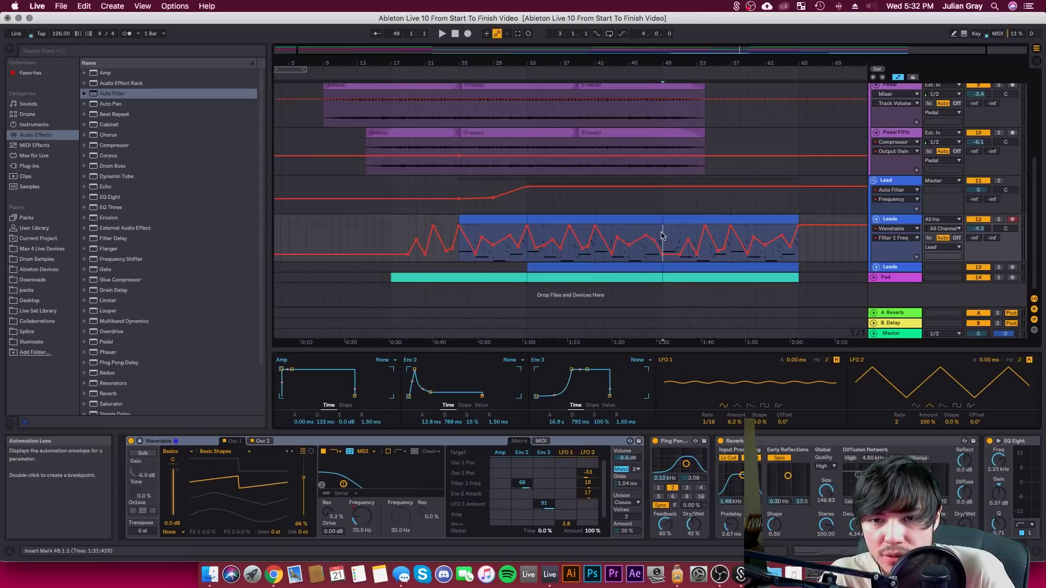
drag(663, 235, 799, 234)
click(657, 247)
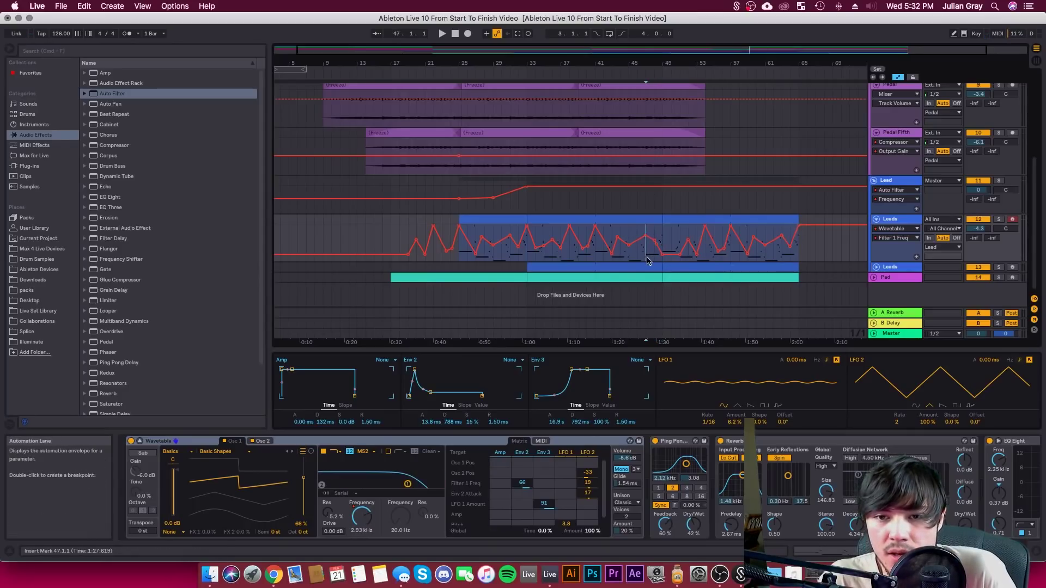
drag(665, 251, 698, 255)
click(658, 232)
key(space)
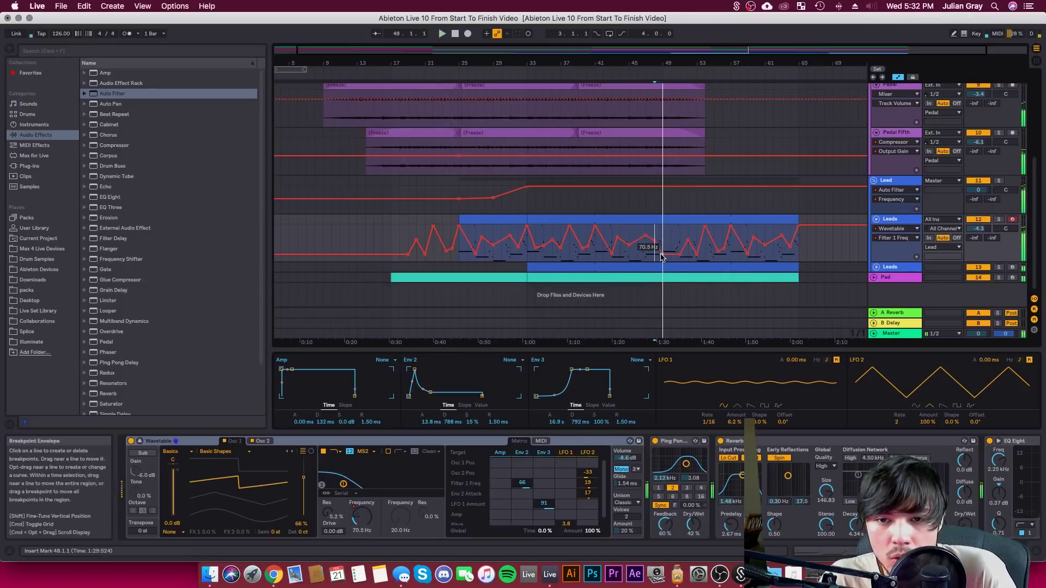
Lower the Leads filter automation breakpoint to about 30 Hz at bar 49 and play the dip back from bar 48
click(649, 246)
key(space)
click(655, 240)
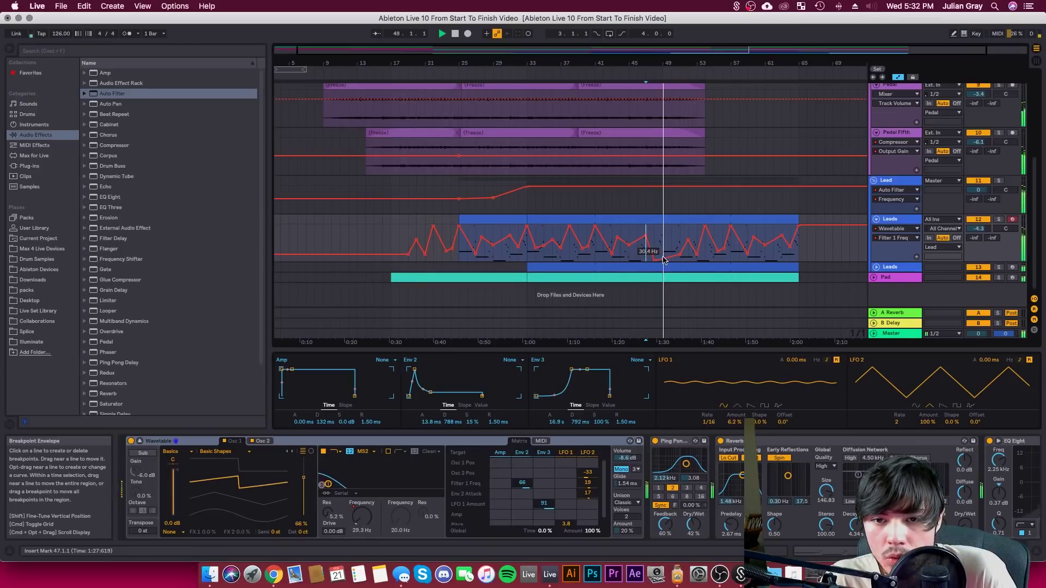
drag(654, 262, 663, 262)
click(656, 239)
key(space)
key(space)
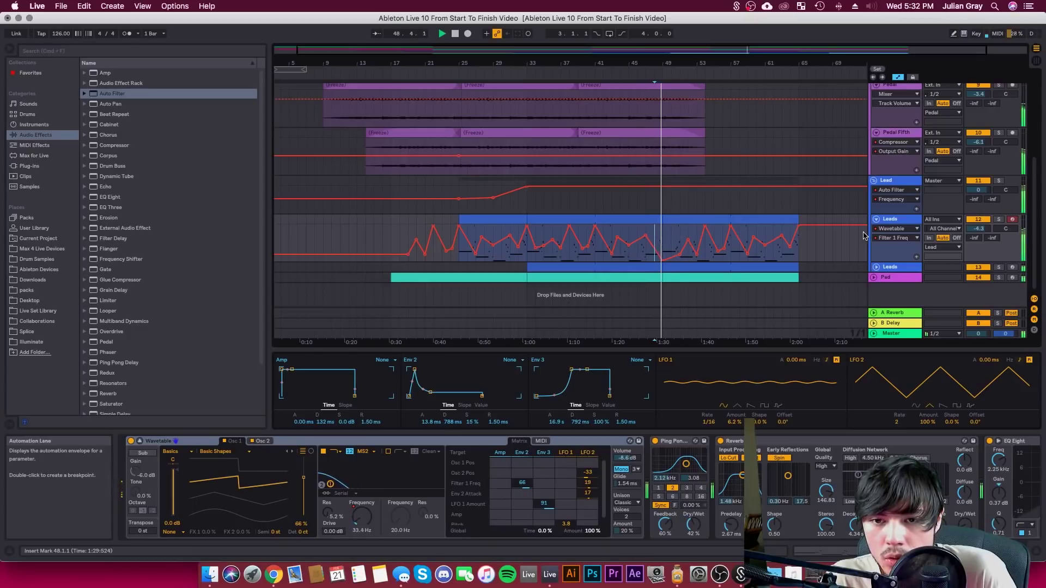
drag(710, 63, 710, 105)
drag(759, 50, 760, 51)
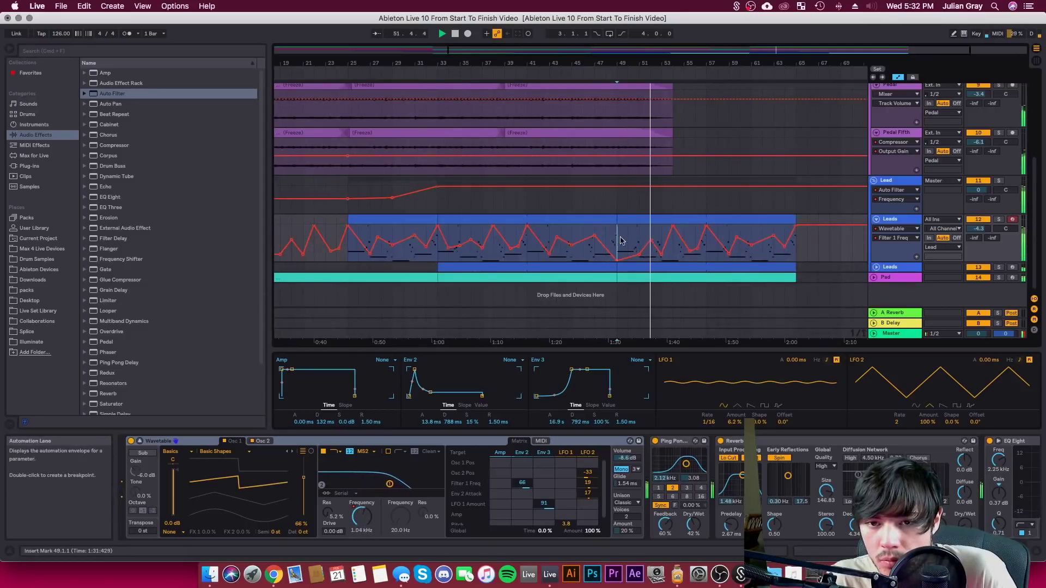
scroll(646, 236, up, 5)
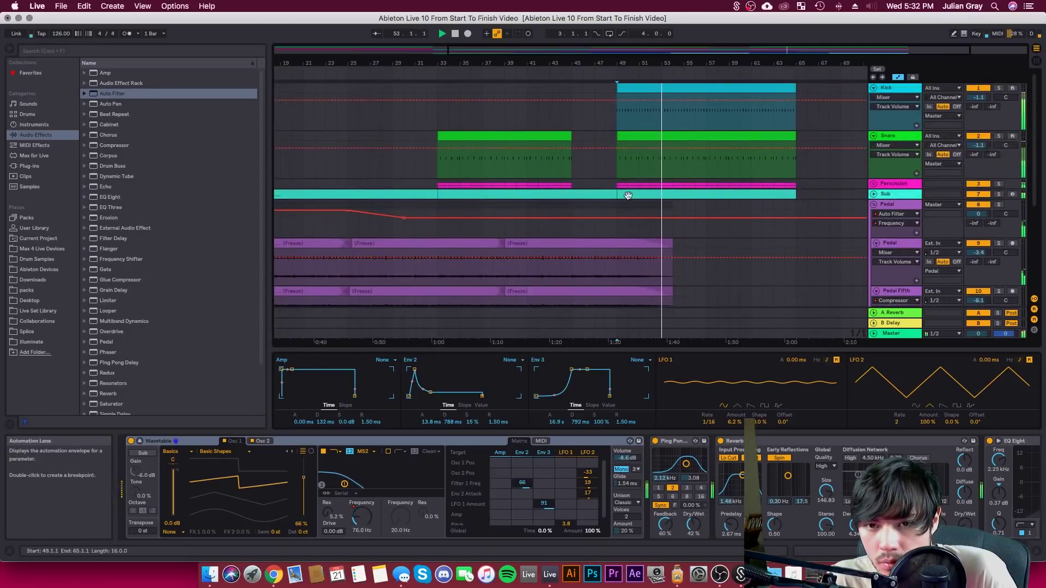
Unfold the Percussion group and its Hi Hat track, and select the empty Percussion track inside the group
click(883, 197)
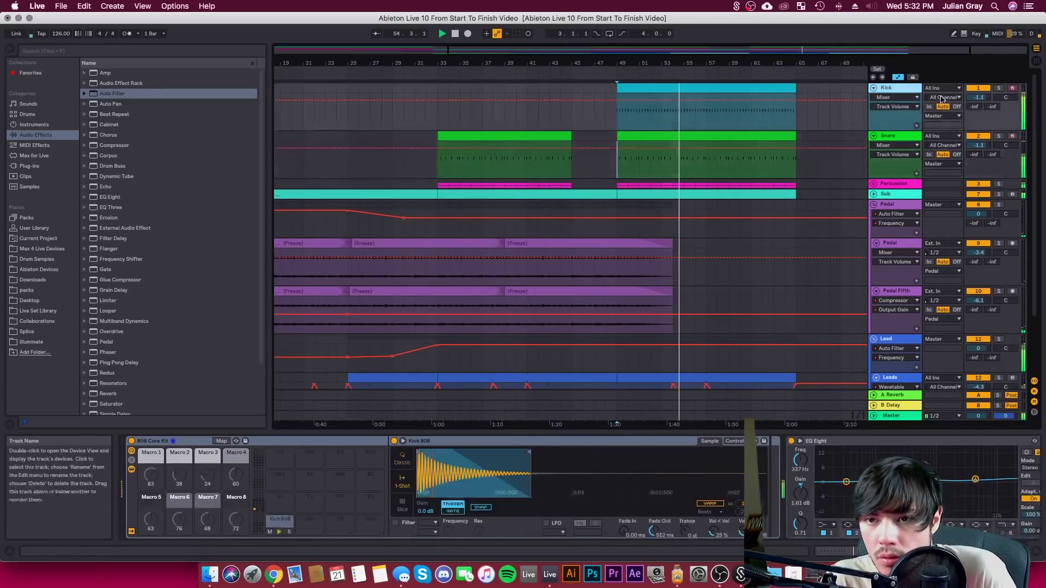
click(904, 91)
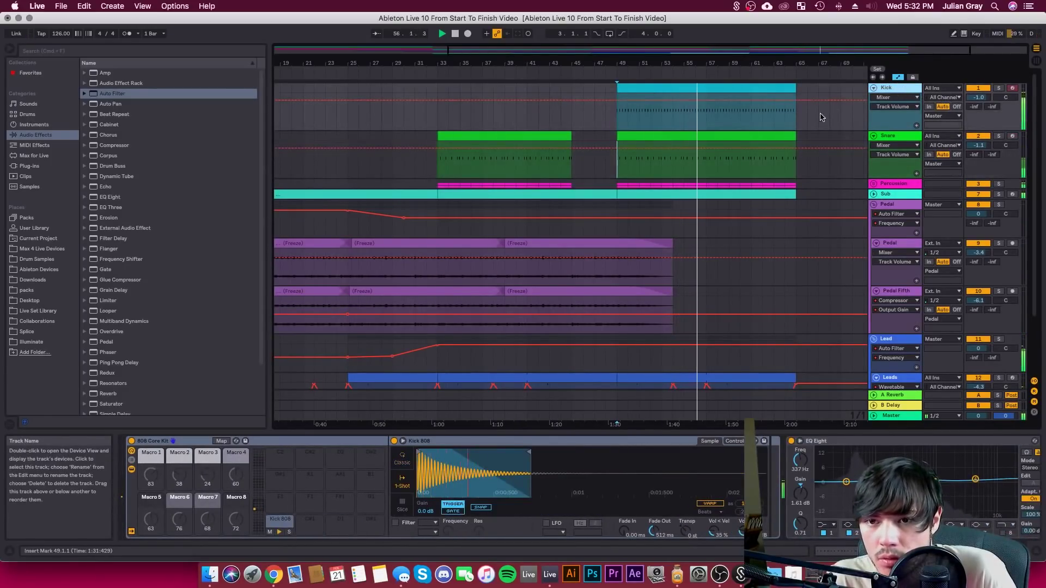
click(874, 183)
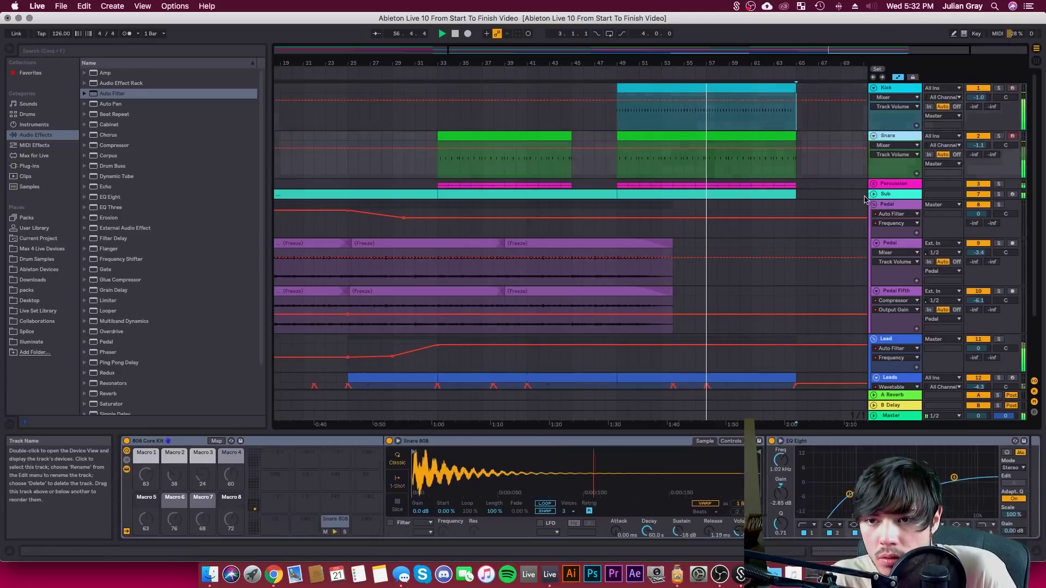
scroll(871, 204, down, 5)
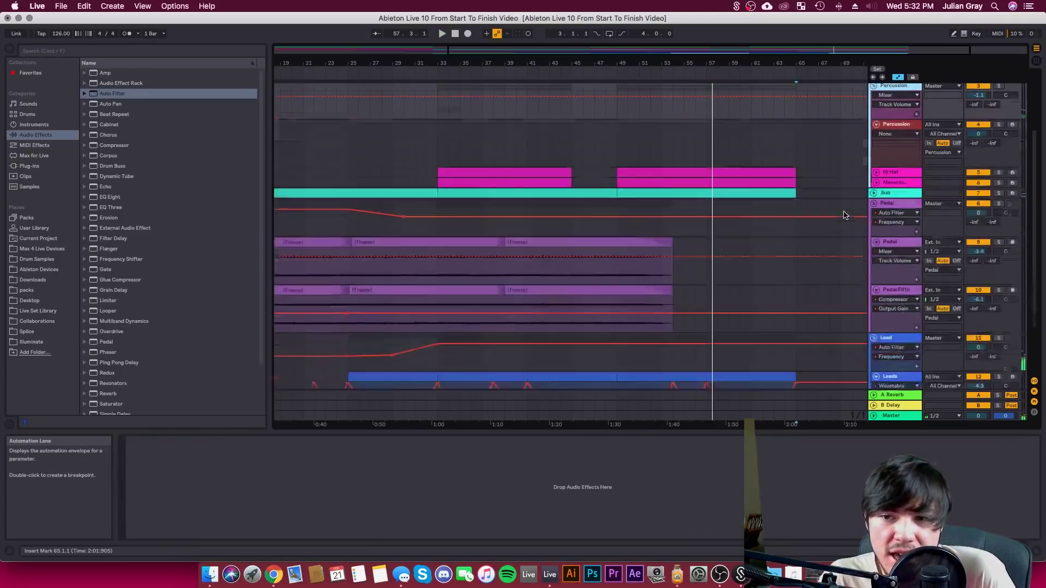
click(877, 172)
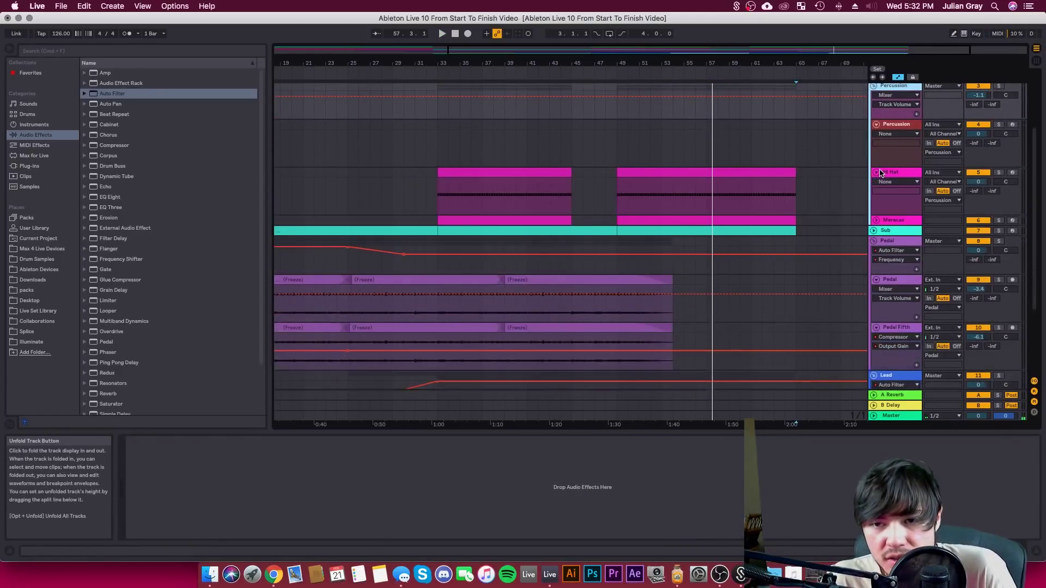
click(751, 180)
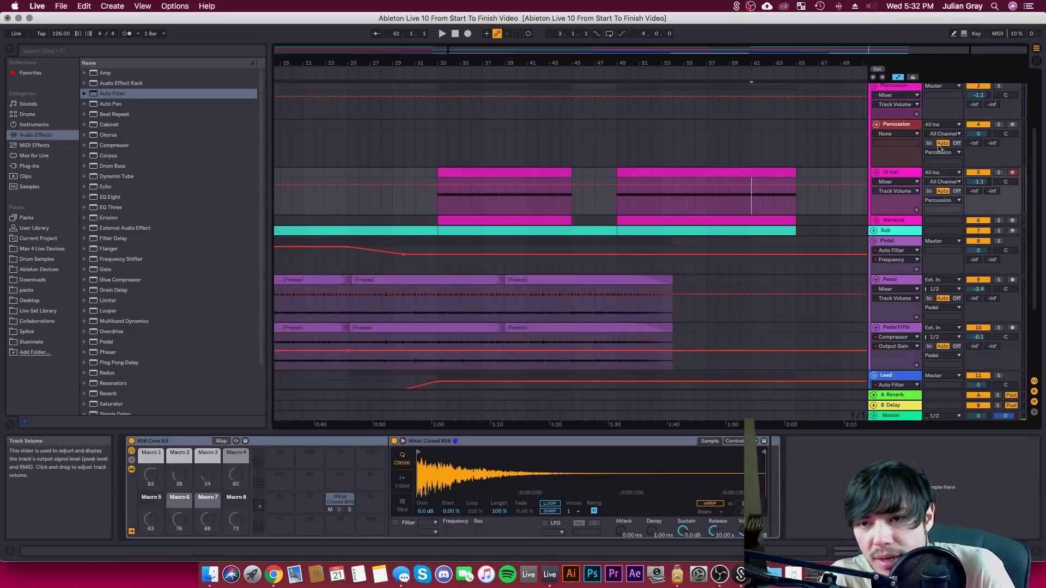
right_click(913, 126)
click(826, 126)
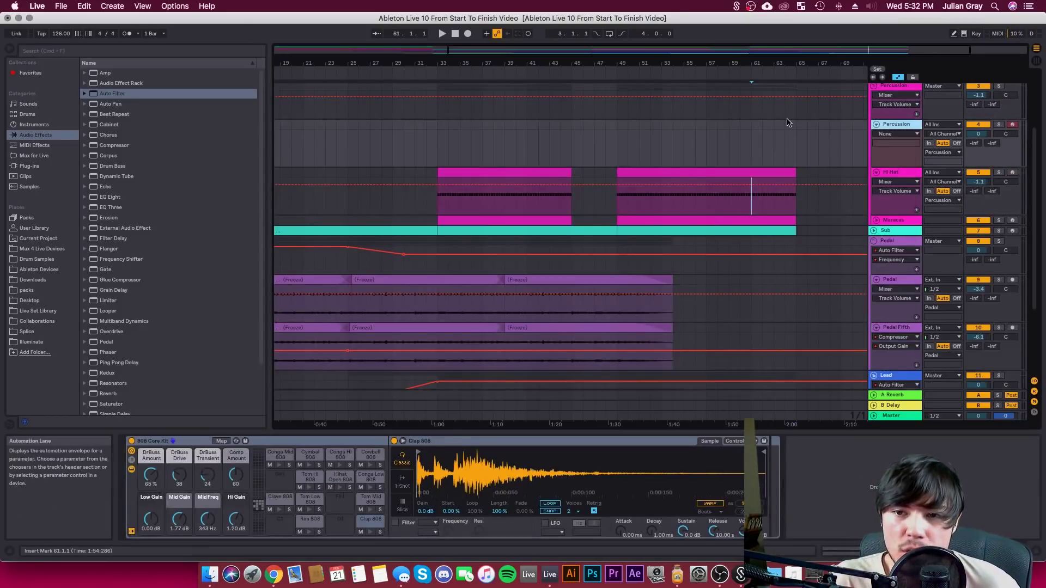
Insert an empty MIDI clip on the inner Percussion track from bar 49 to bar 65
drag(796, 123, 612, 133)
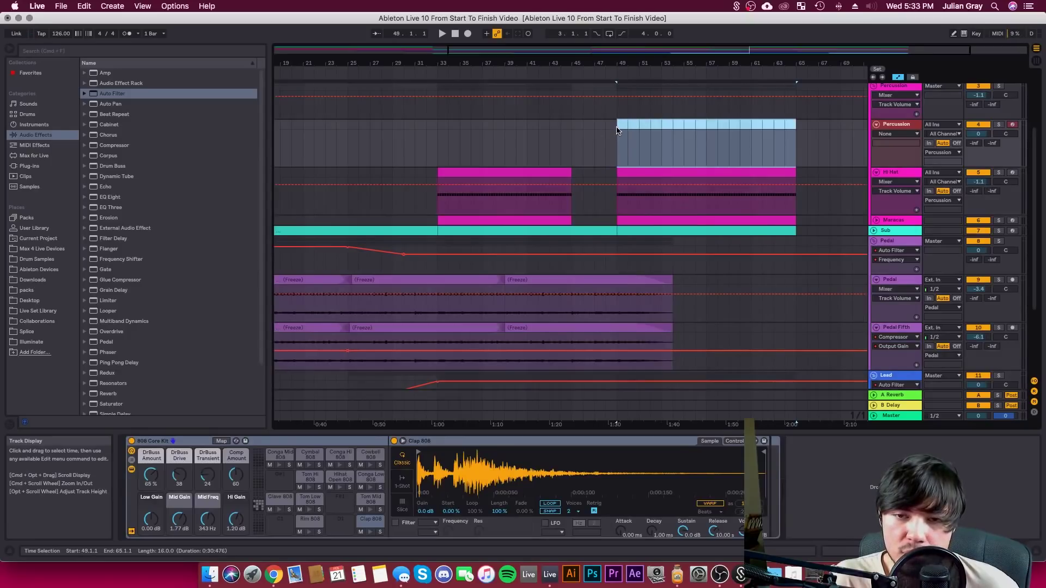
right_click(617, 131)
click(665, 122)
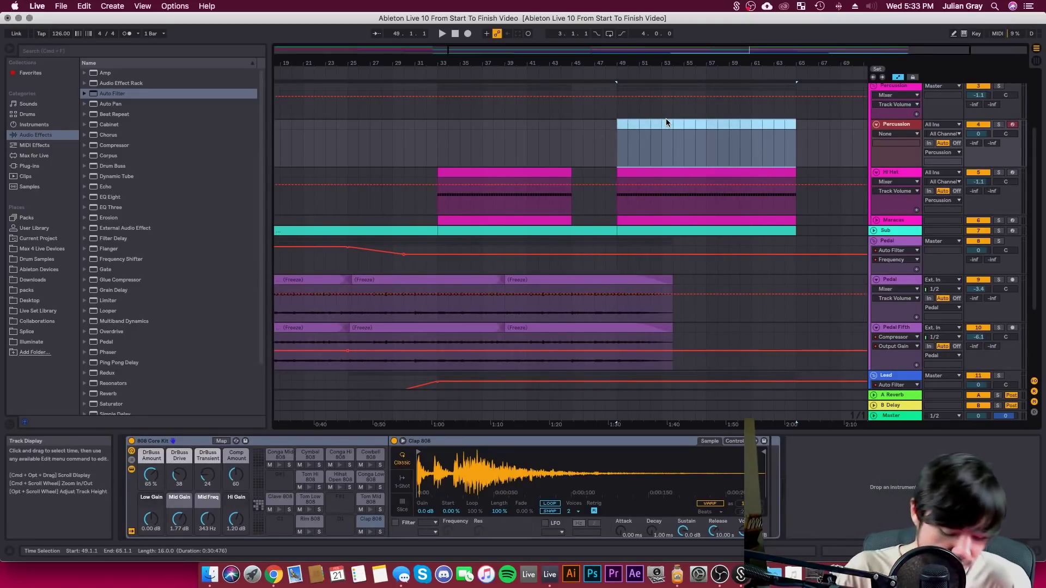
key(super+shift+m)
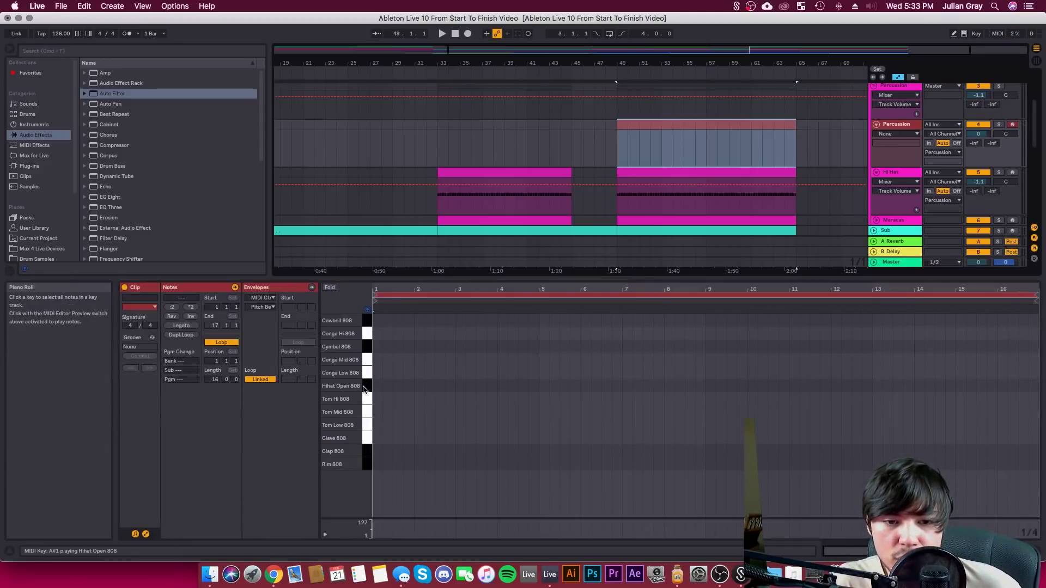
Add Hihat Open 808 notes on beat 3 of the clip's first two bars and duplicate them through all 16 bars
double_click(395, 385)
click(436, 387)
double_click(437, 387)
drag(456, 368, 324, 416)
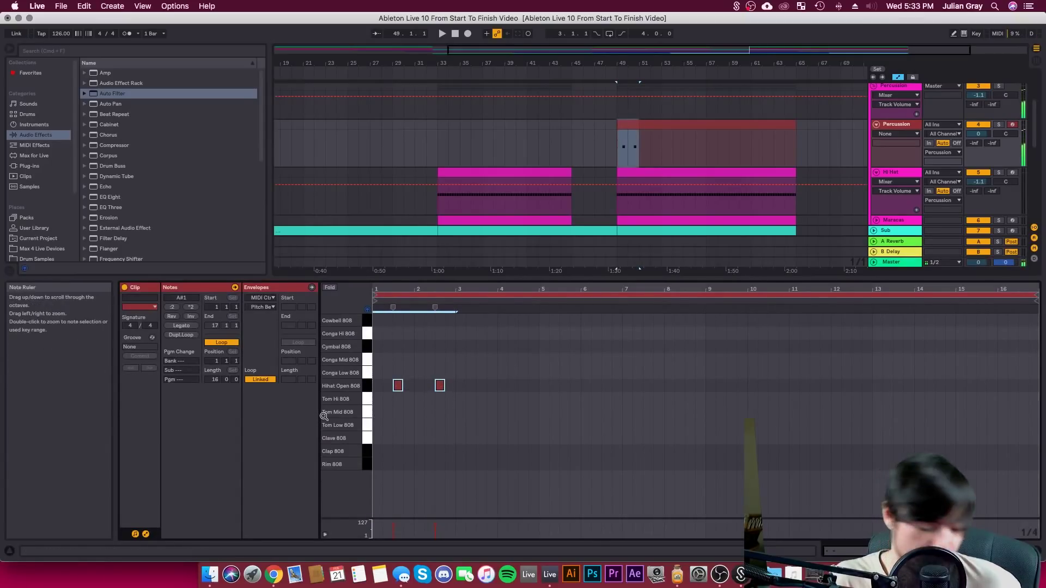
key(super+d)
key(super+d)
key(super+d)
key(super+d)
key(super+d)
key(super+d)
key(super+d)
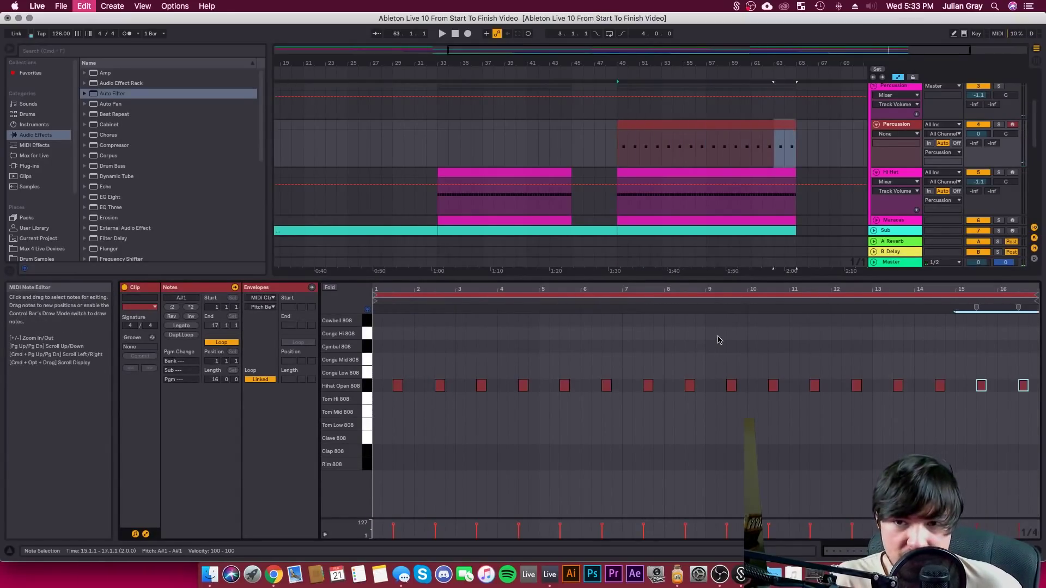
Audition the Hihat Open 808 pad in the 808 Core Kit and switch its sample playback to 1-Shot mode
key(shift+Tab)
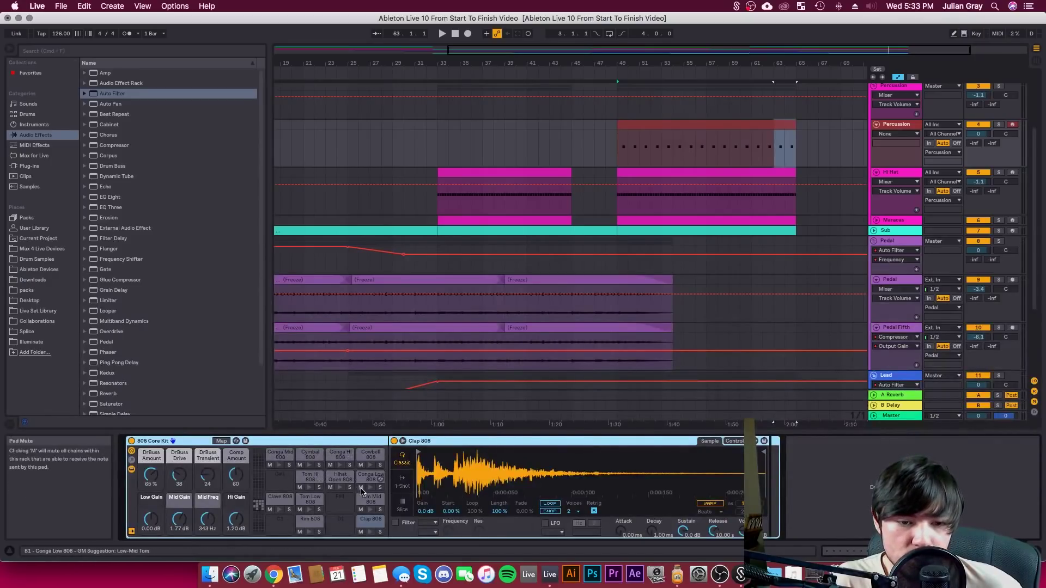
click(339, 488)
click(339, 478)
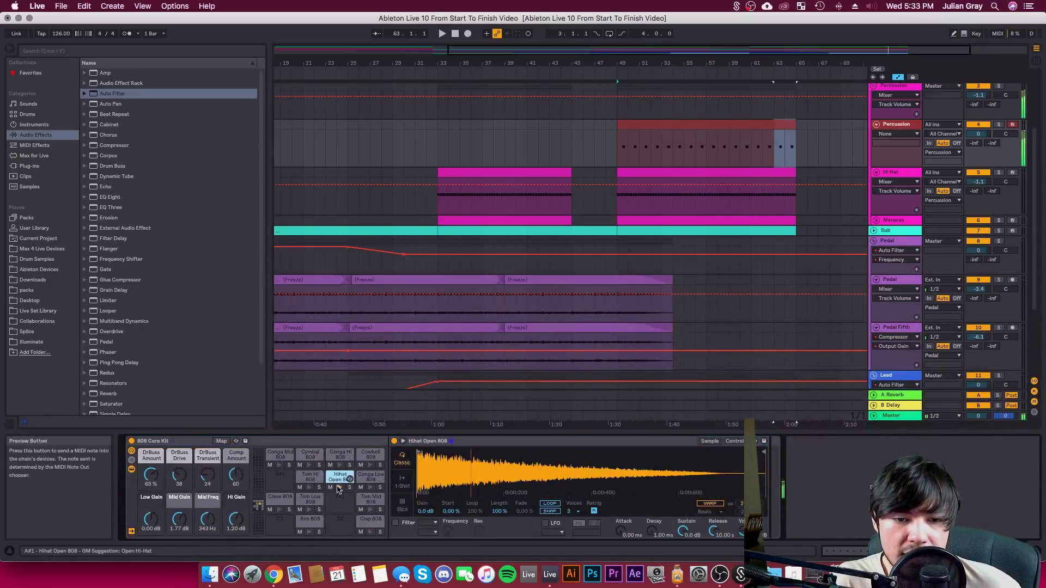
click(402, 479)
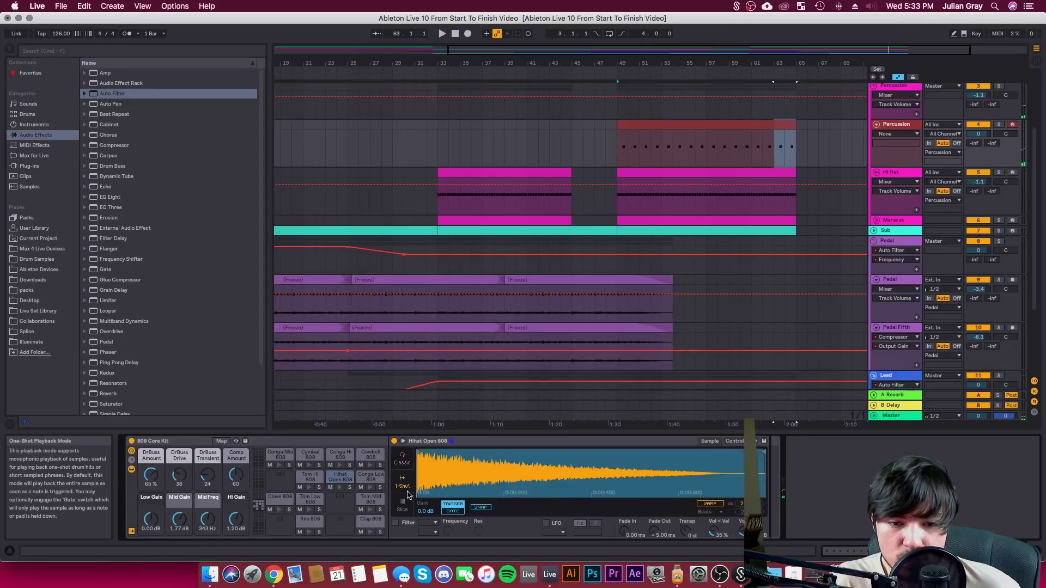
Shorten the Hihat Open 808 sample with a Fade Out of about 206 ms and play the result from bar 49
mouse_move(762, 451)
mouse_down()
mouse_move(562, 452)
mouse_move(572, 452)
mouse_up()
drag(654, 531, 655, 509)
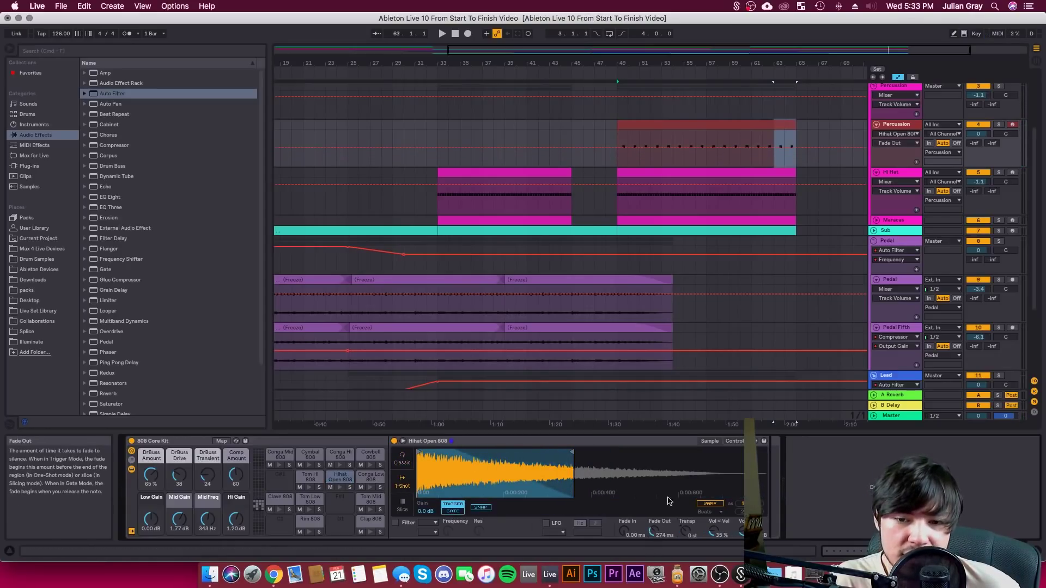
mouse_move(573, 453)
mouse_down()
mouse_move(762, 460)
mouse_move(578, 471)
mouse_up()
drag(655, 532, 654, 538)
click(619, 162)
key(space)
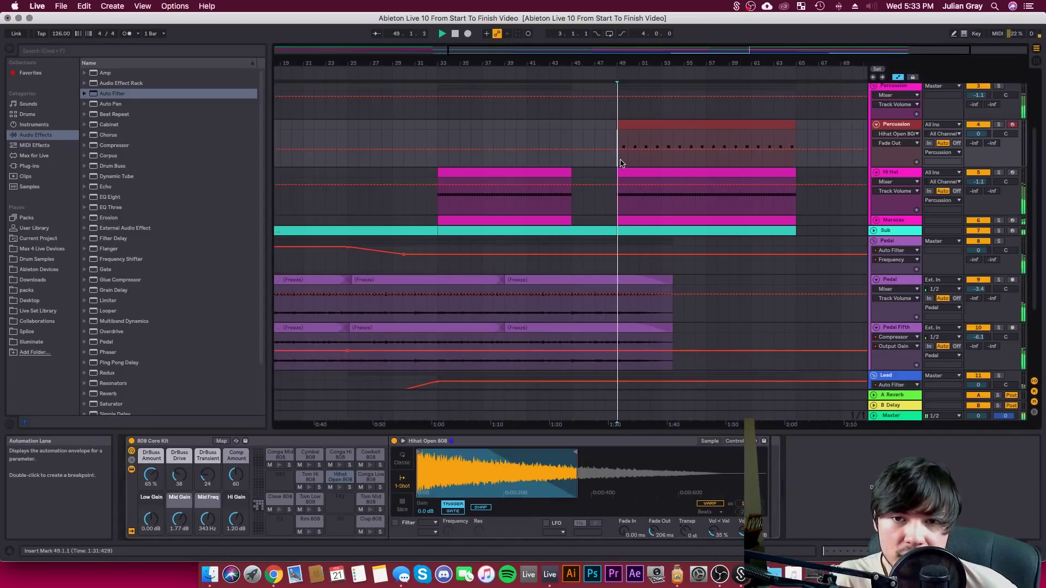
Double the tempo of the open hi-hat pattern twice, down to a 4-bar loop, checking it in playback from bar 49
double_click(625, 122)
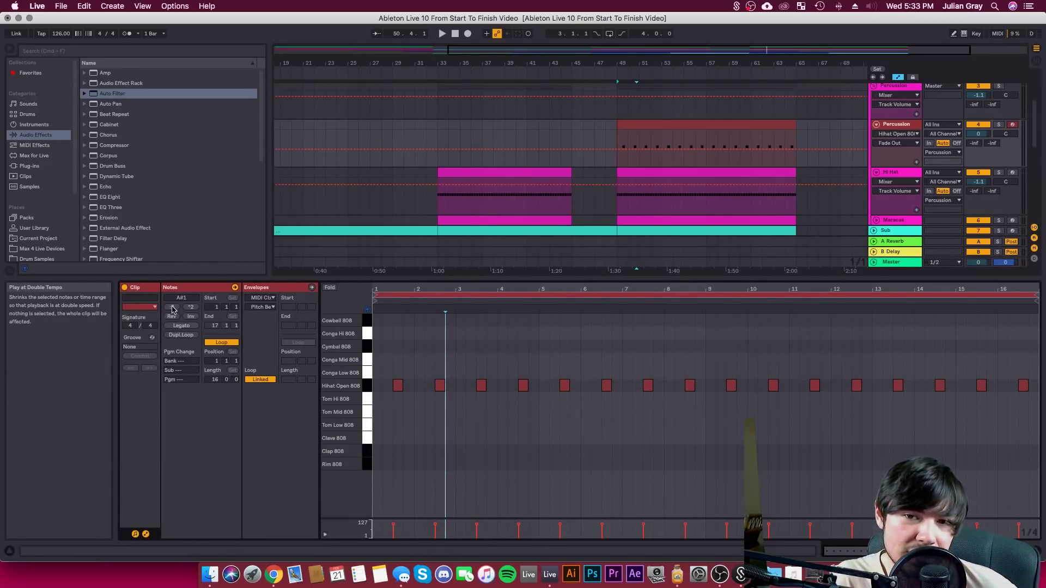
click(171, 307)
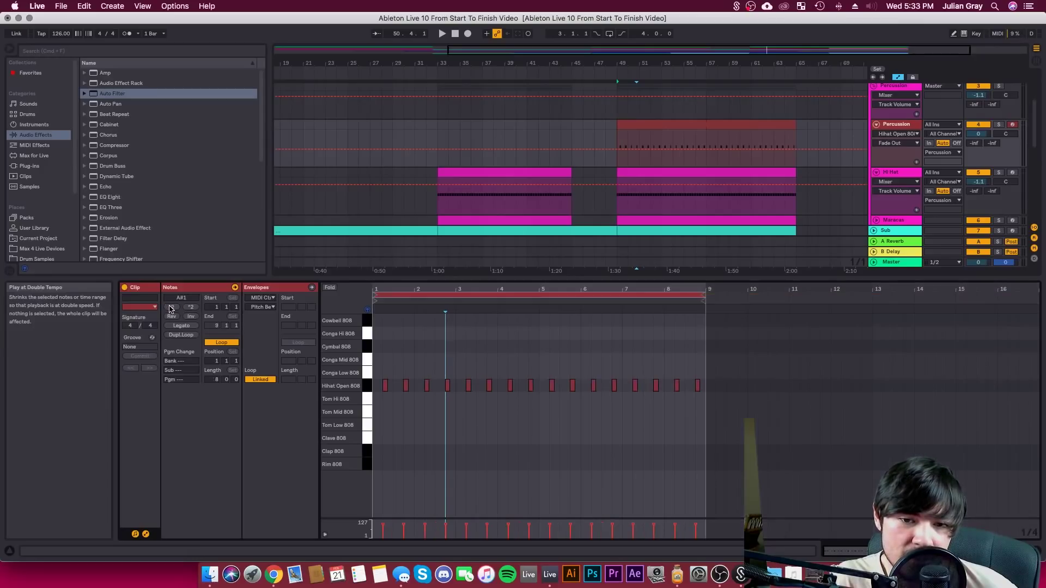
click(621, 144)
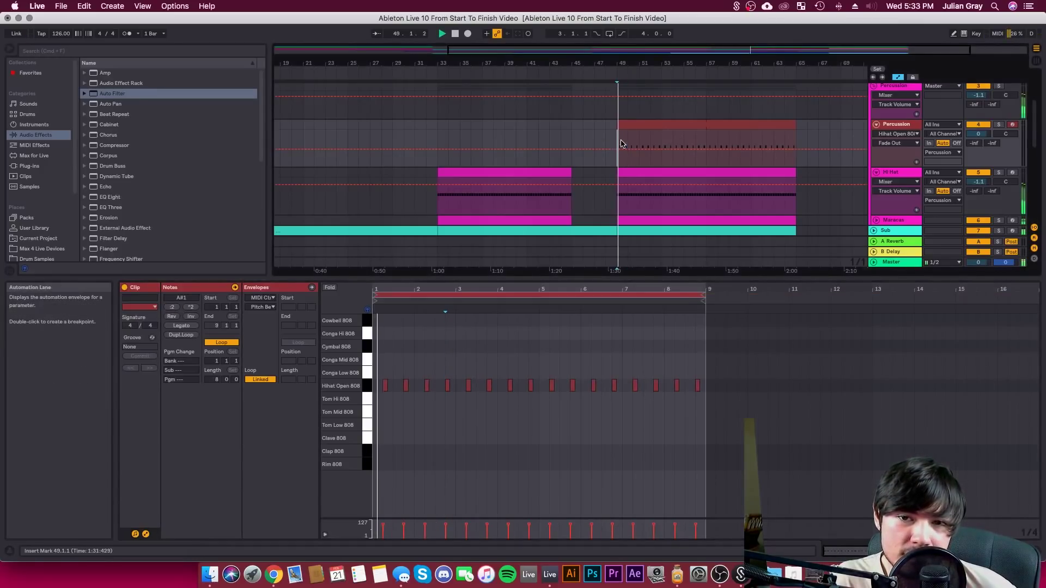
click(173, 307)
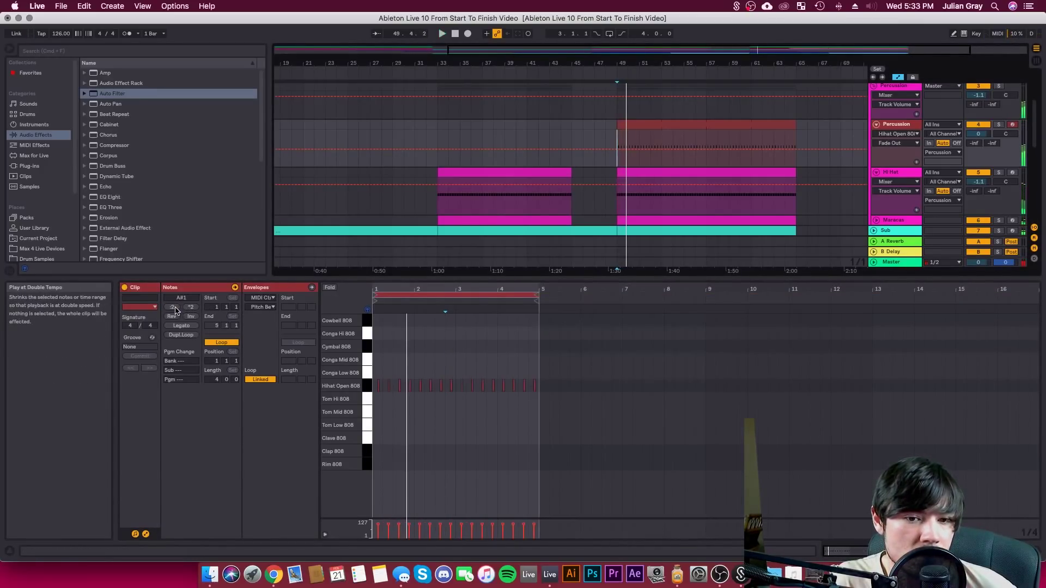
key(space)
Lower the inner Percussion track's volume to -3.6 dB, then trim the open hi-hat sample's end and play it back
drag(978, 134, 978, 140)
double_click(896, 125)
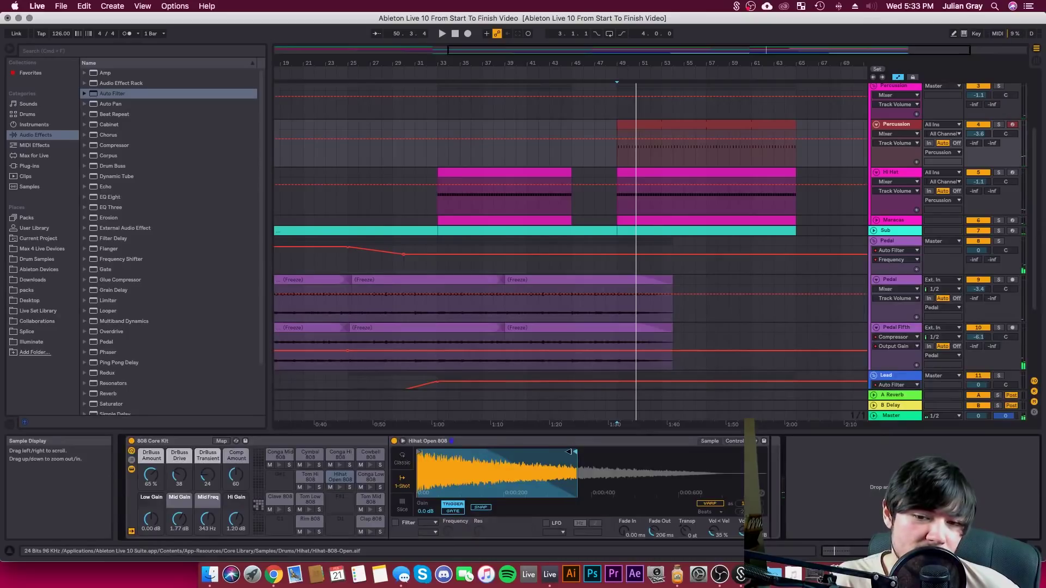
drag(568, 452, 536, 453)
key(space)
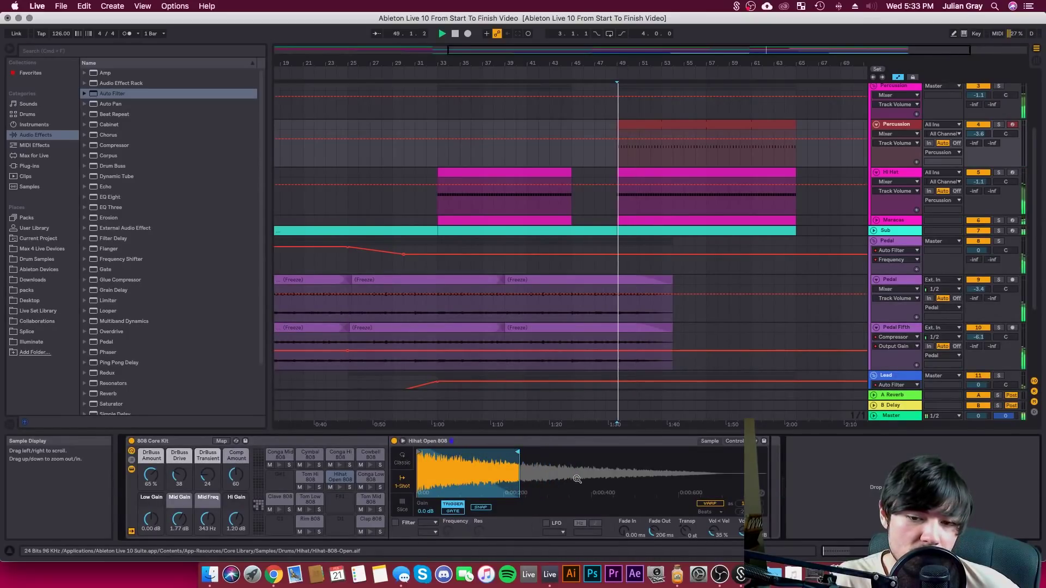
Trim the open hi-hat sample further with a Fade Out of about 91 ms, and transpose it up 2 semitones
drag(652, 532, 652, 536)
drag(518, 452, 483, 452)
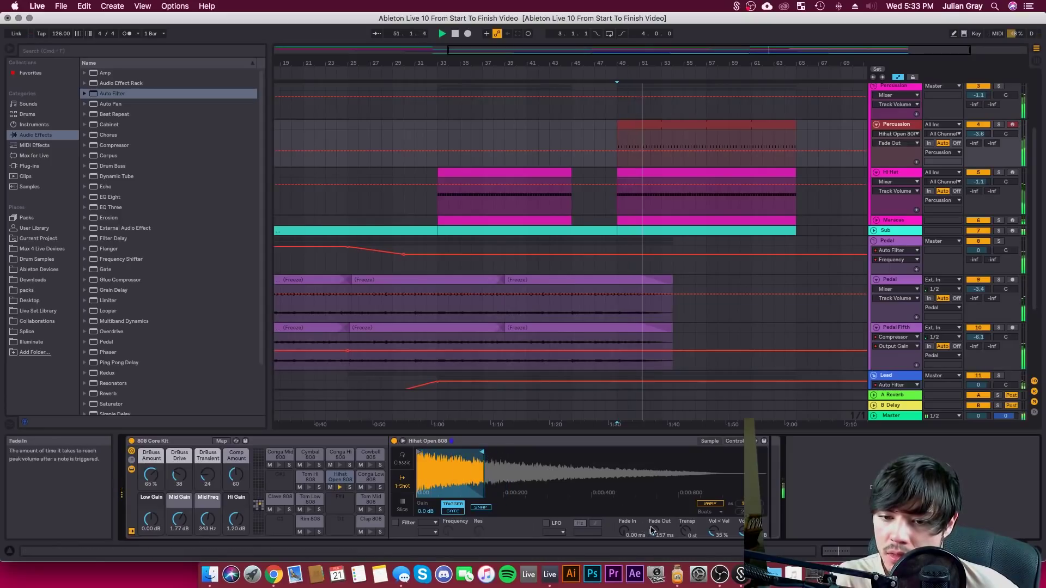
drag(482, 452, 464, 452)
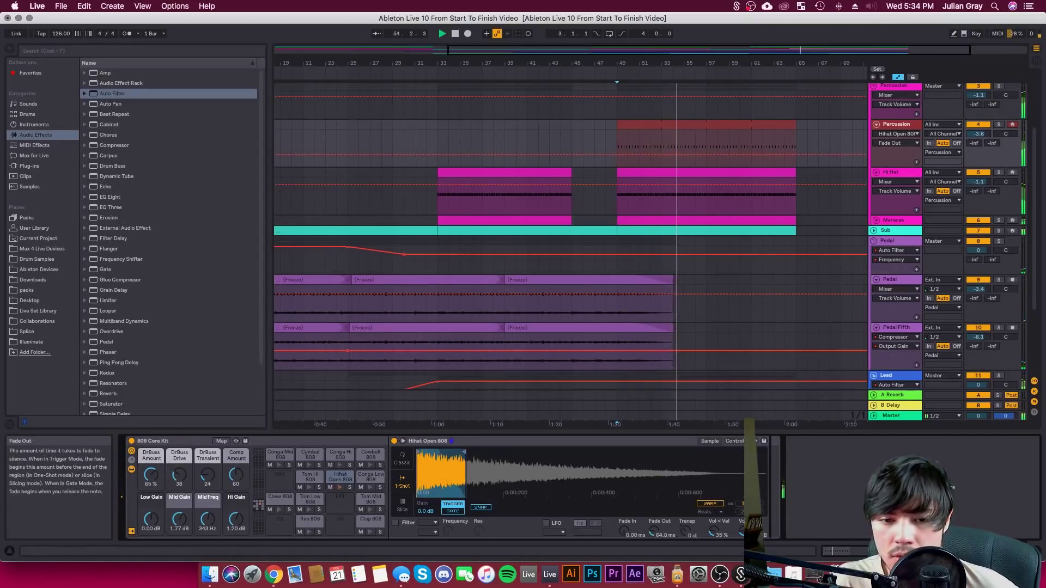
click(686, 532)
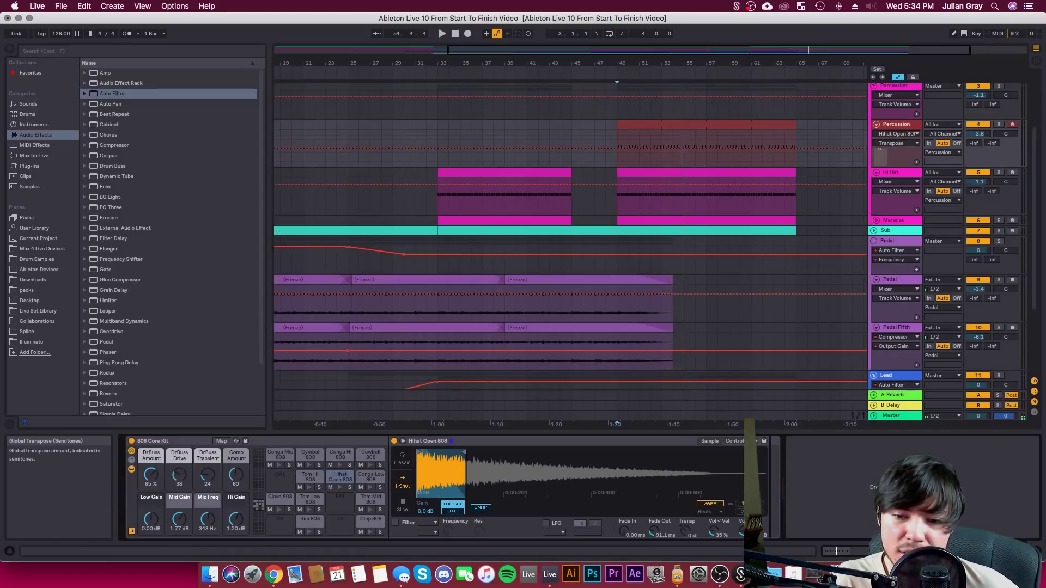
key(space)
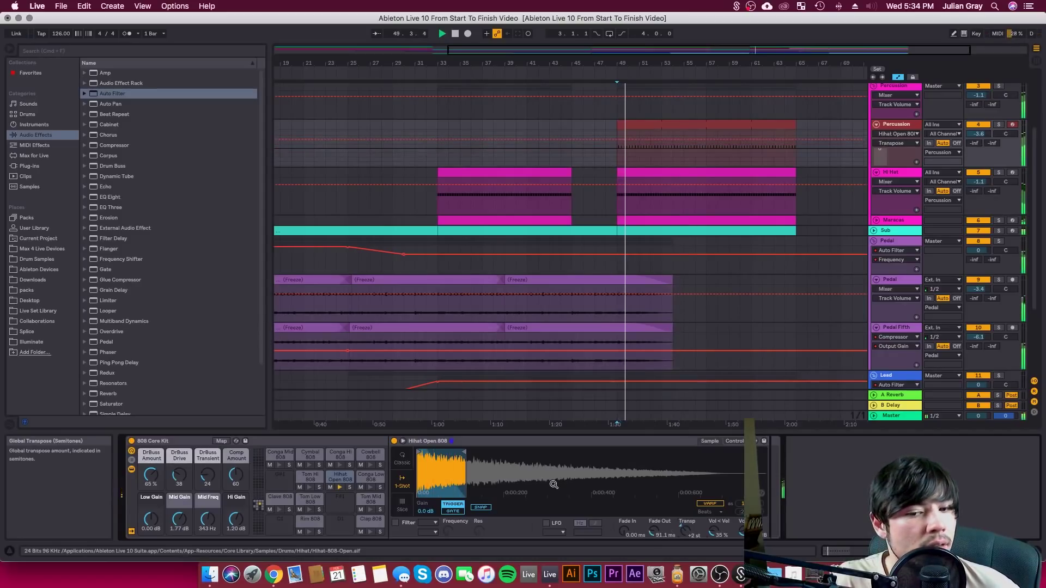
Fine-trim the open hi-hat sample with an 86.9 ms Fade Out and lower the inner Percussion track's volume to -4.3 dB
drag(463, 454, 459, 456)
drag(653, 531, 654, 530)
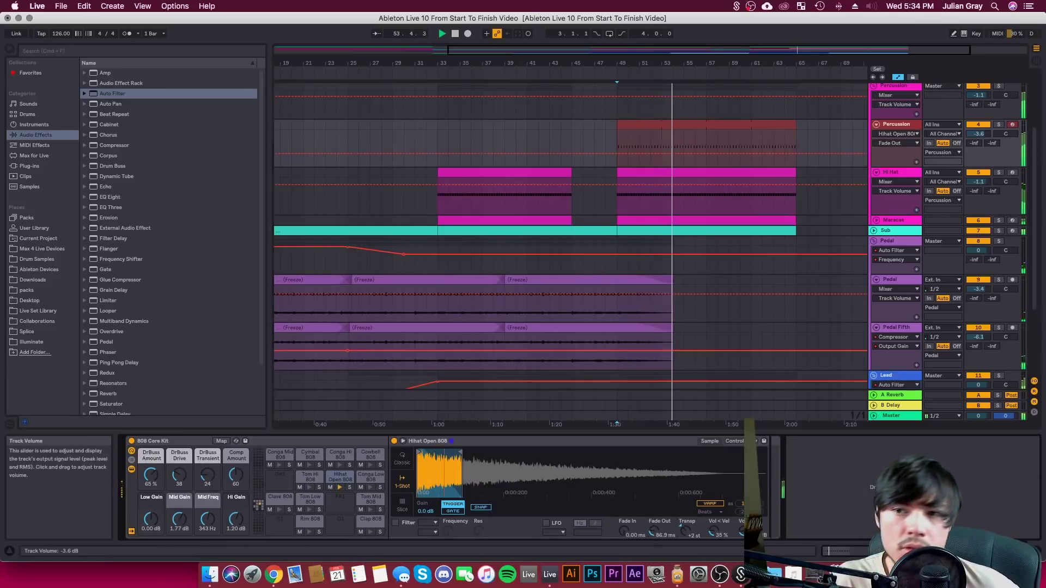
drag(978, 134, 979, 138)
click(900, 123)
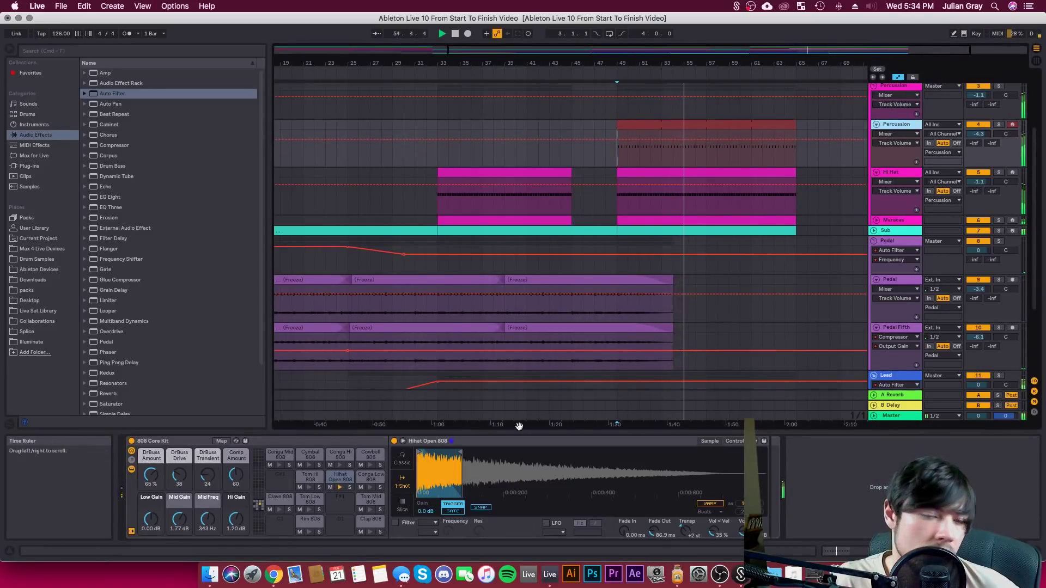
Stop playback and unfold the Sub track in the arrangement
scroll(137, 277, down, 5)
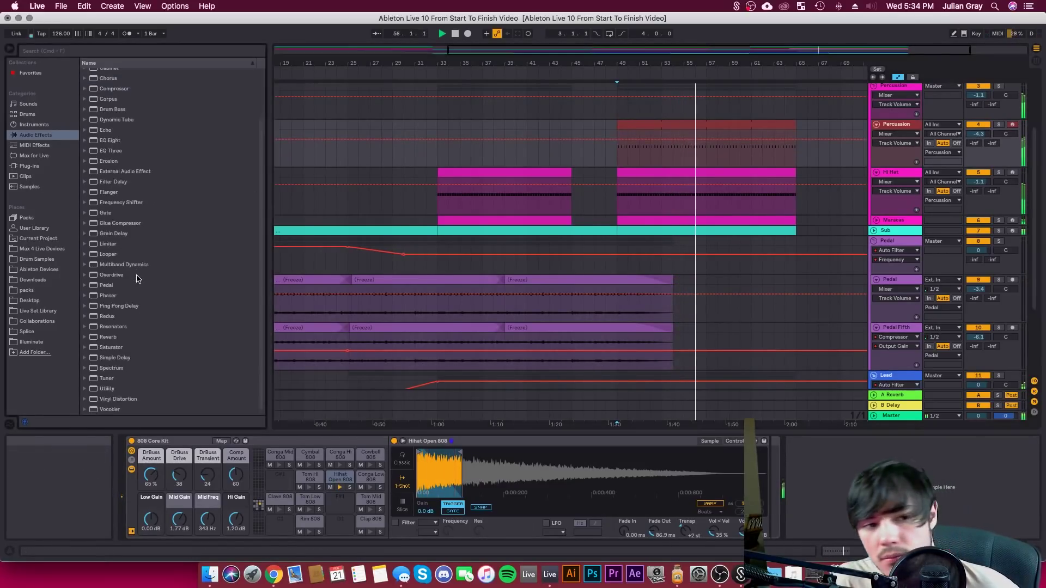
drag(469, 49, 326, 40)
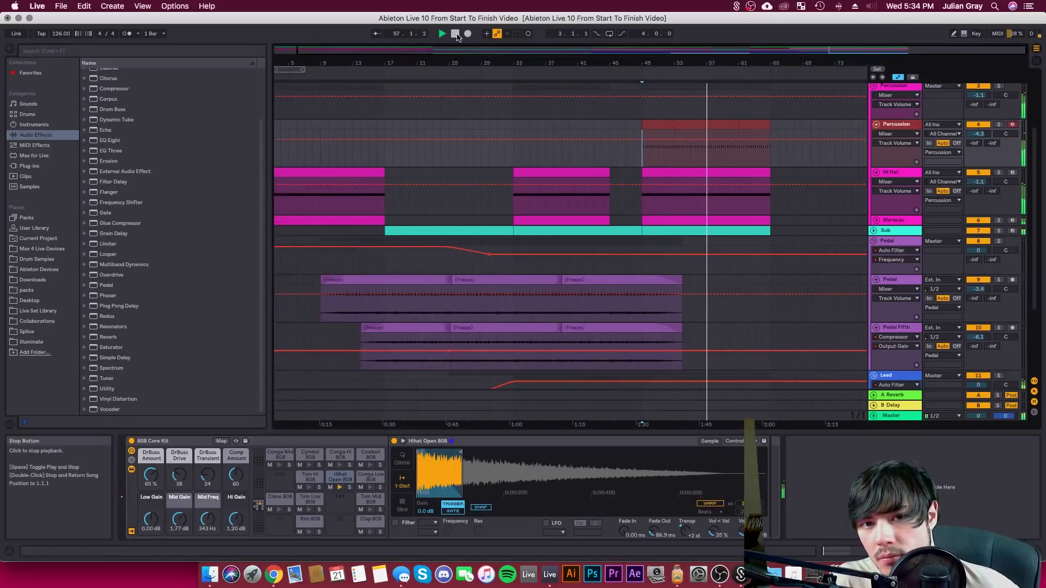
scroll(486, 145, up, 3)
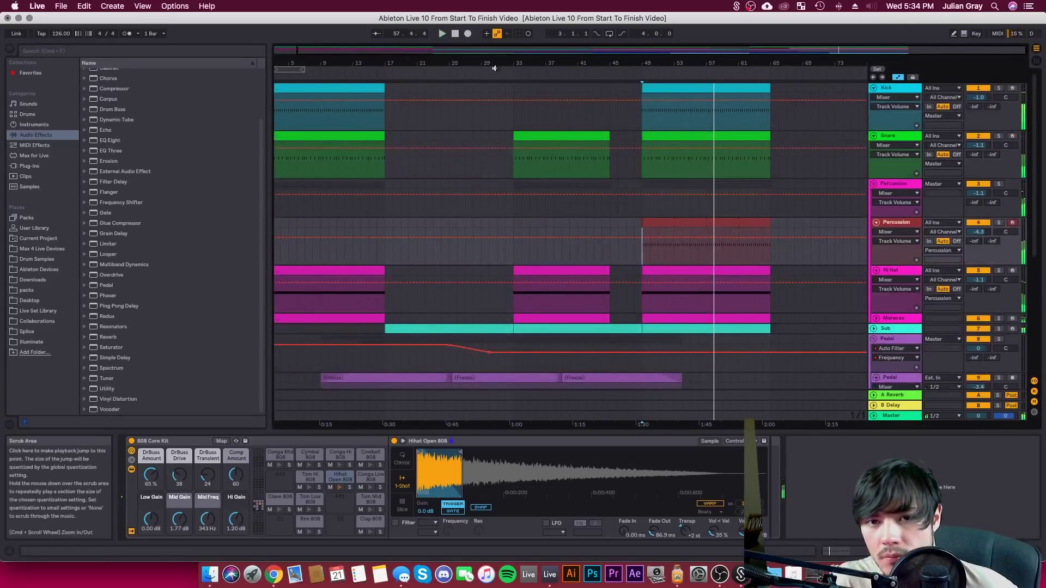
key(space)
scroll(691, 234, down, 6)
scroll(660, 175, up, 2)
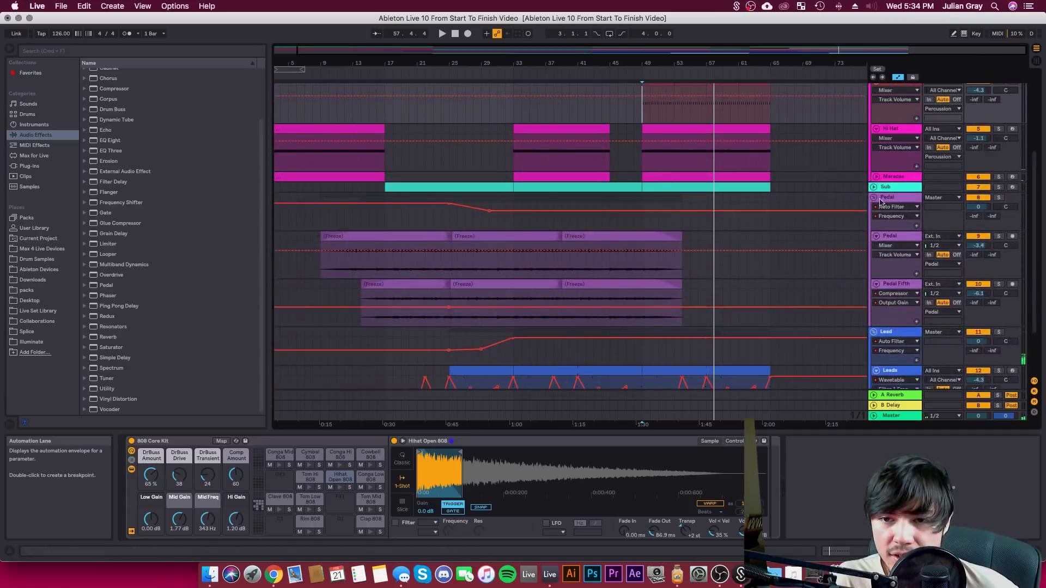
click(873, 189)
Select the Sub track and add an Auto Filter at the end of its device chain, after EQ Eight
click(649, 221)
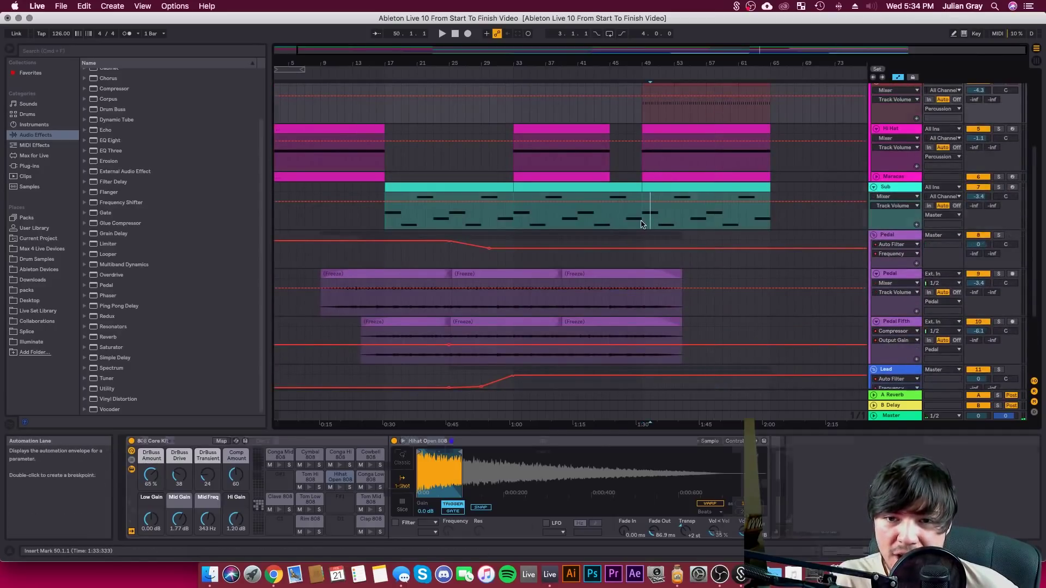
drag(641, 224, 617, 207)
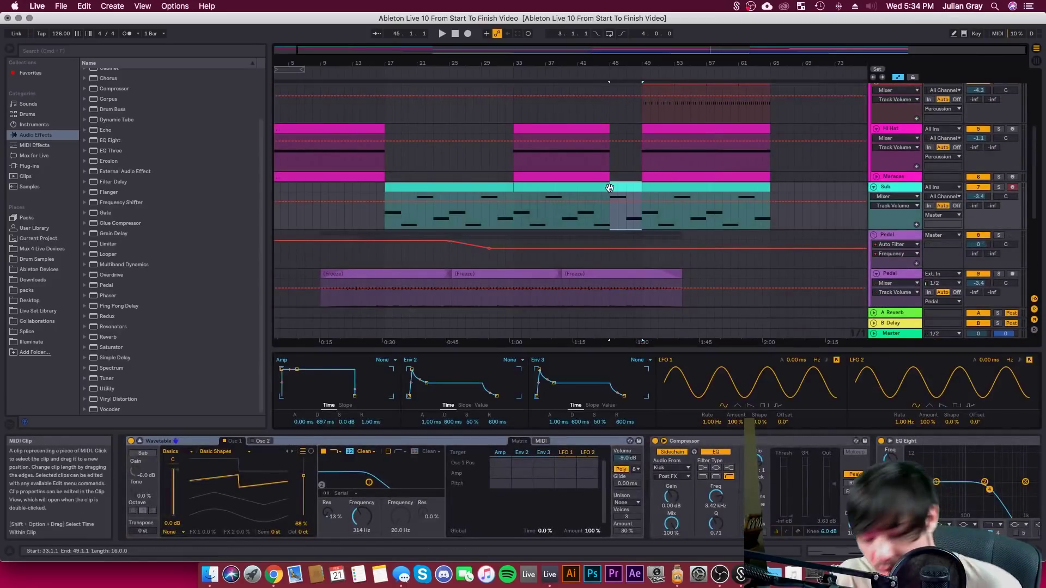
click(640, 220)
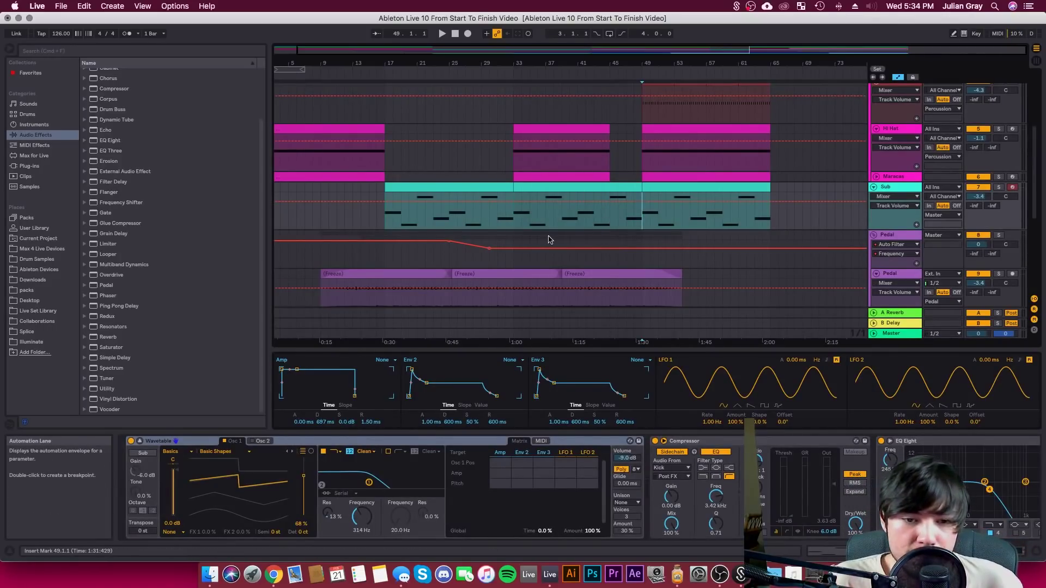
drag(649, 220, 762, 219)
click(762, 220)
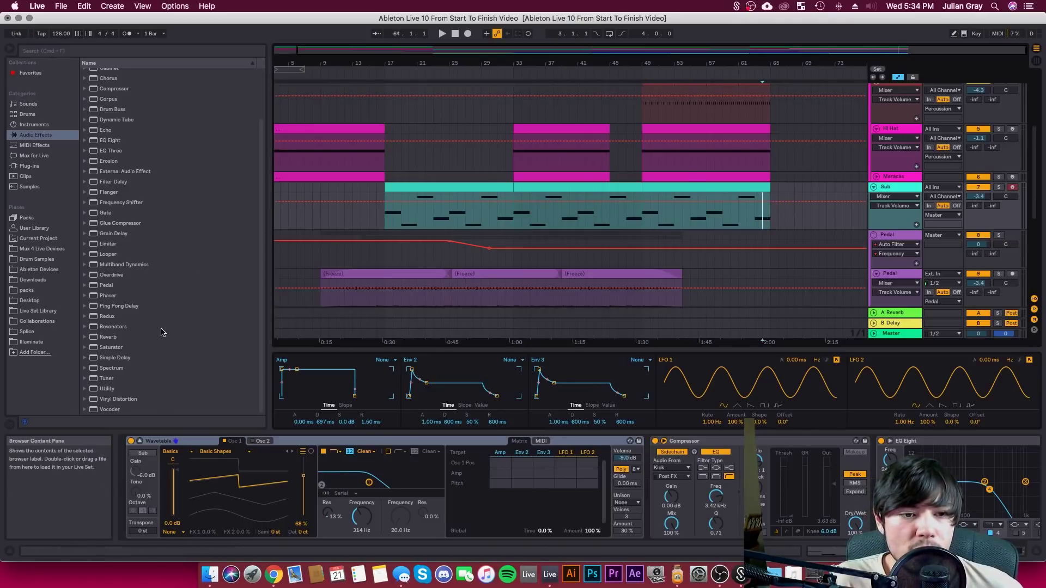
scroll(115, 327, up, 2)
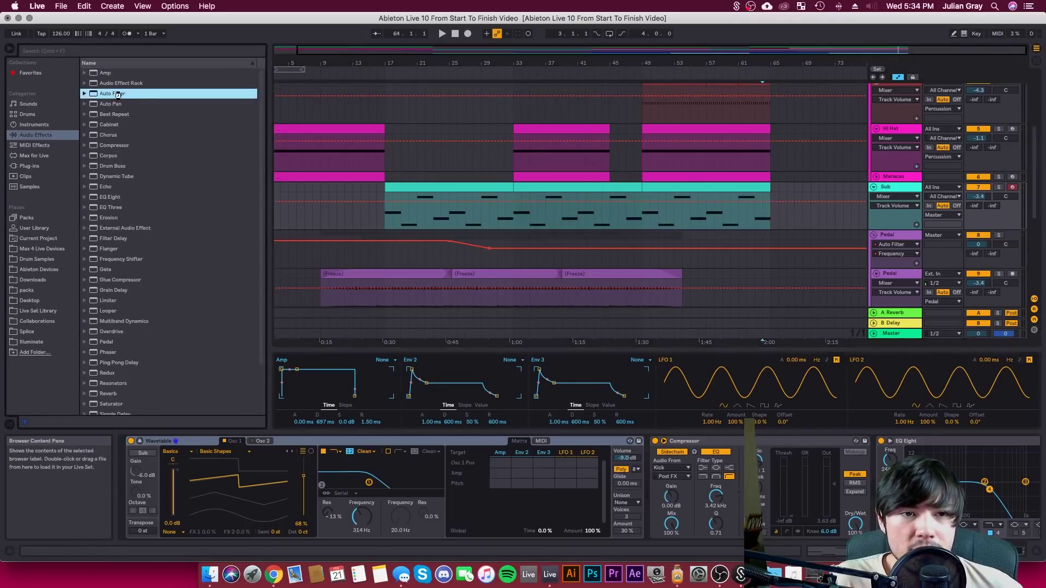
drag(635, 336, 920, 480)
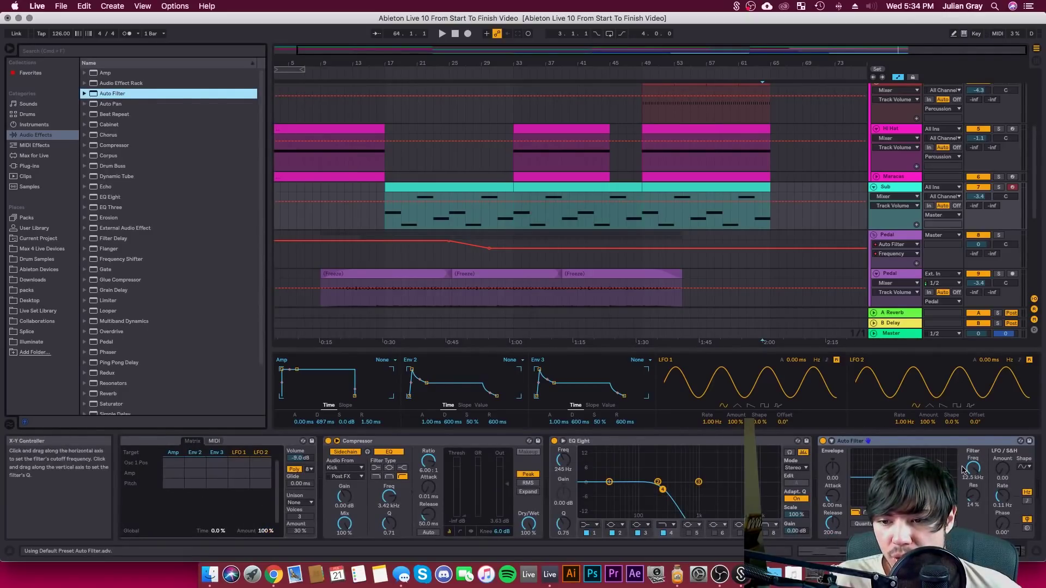
Switch the Sub's Auto Filter to high-pass and, playing from just before bar 45, set Frequency to 103 Hz and Resonance to 11%
click(983, 468)
click(866, 513)
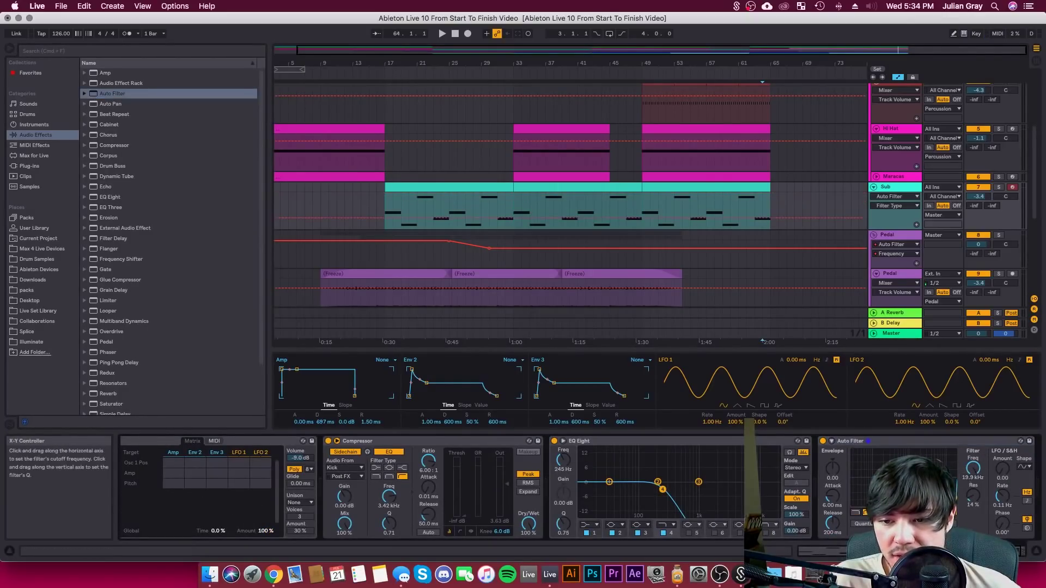
click(973, 469)
click(603, 207)
key(space)
click(608, 210)
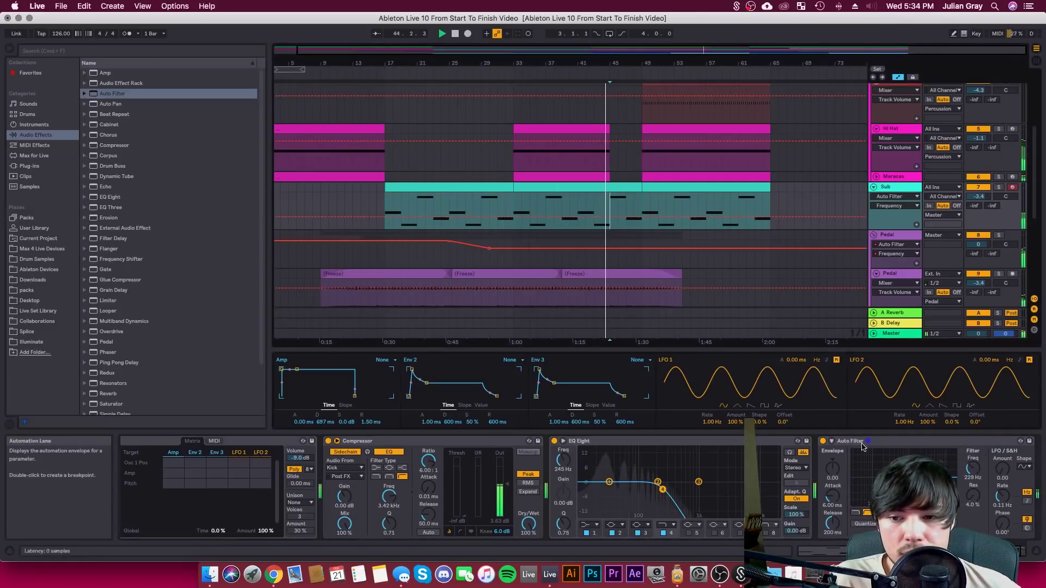
drag(888, 501, 876, 498)
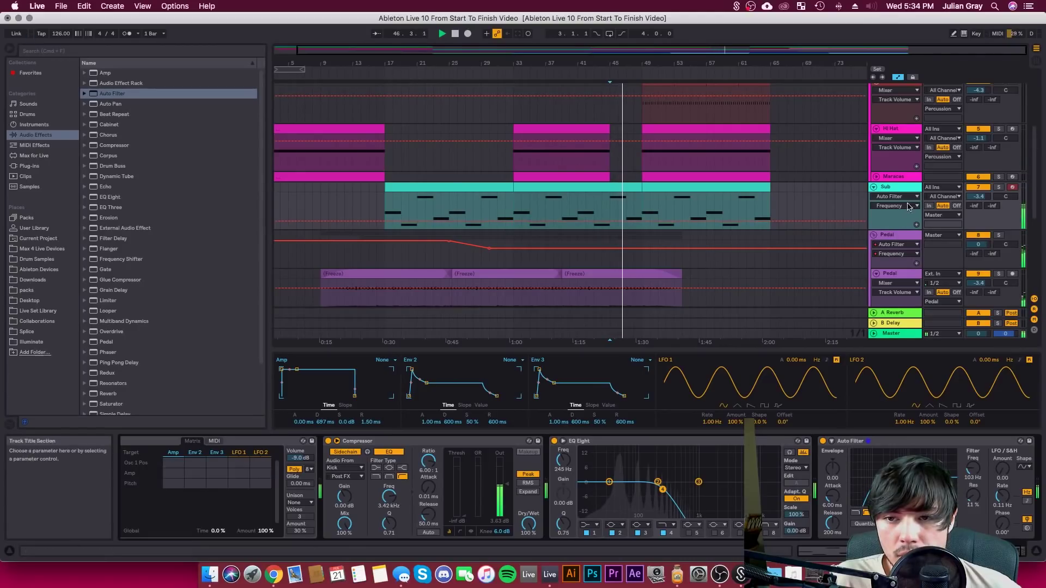
Automate the Sub's Auto Filter Frequency to drop abruptly to 26 Hz at bar 49, then play the transition and stop
click(644, 221)
drag(645, 222, 645, 229)
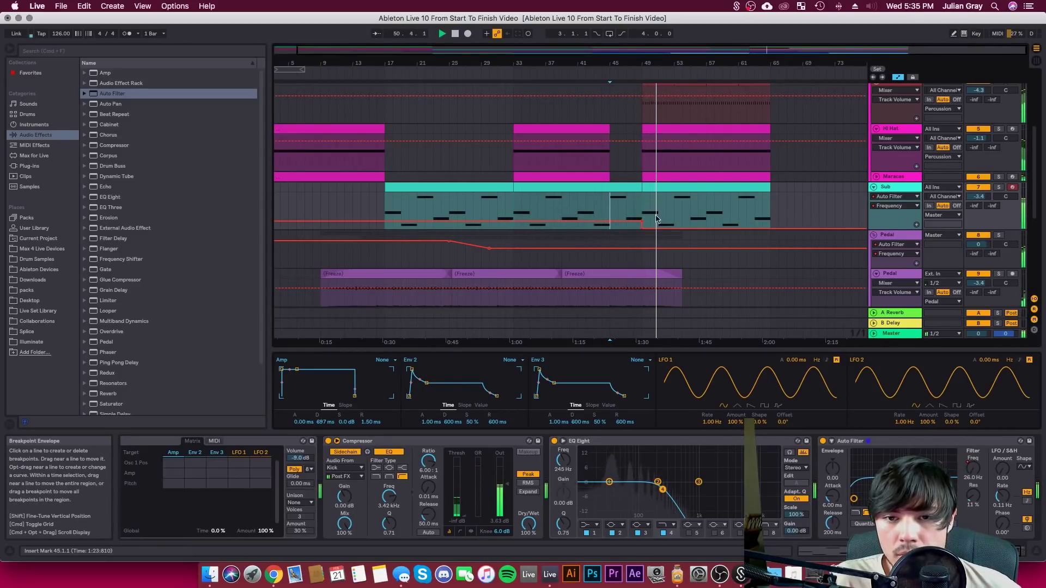
scroll(611, 209, up, 3)
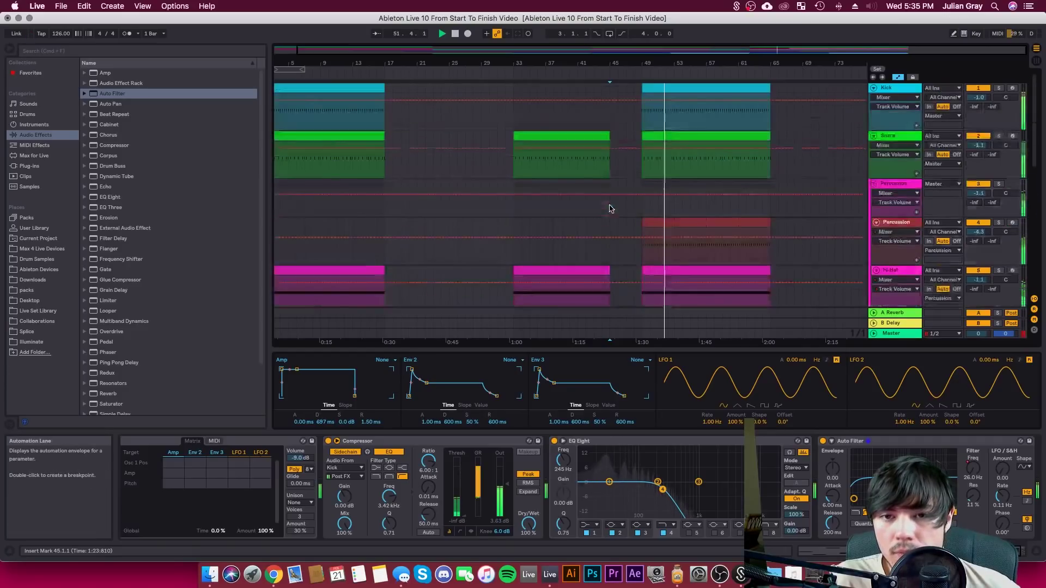
scroll(790, 212, down, 1)
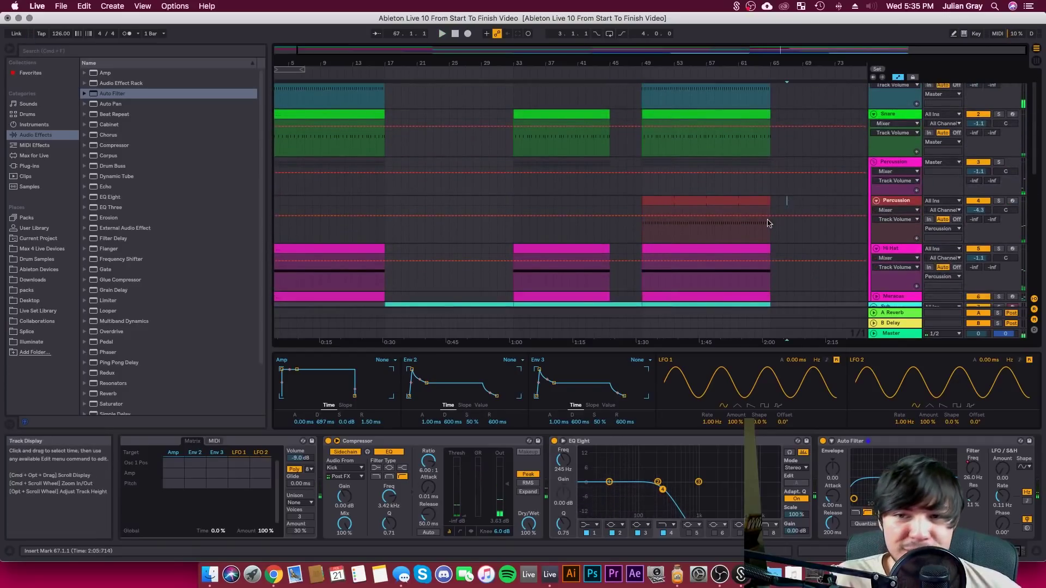
Replace the 808 Core Kit on the inner Percussion track with the 707 Core Kit
click(527, 226)
click(30, 114)
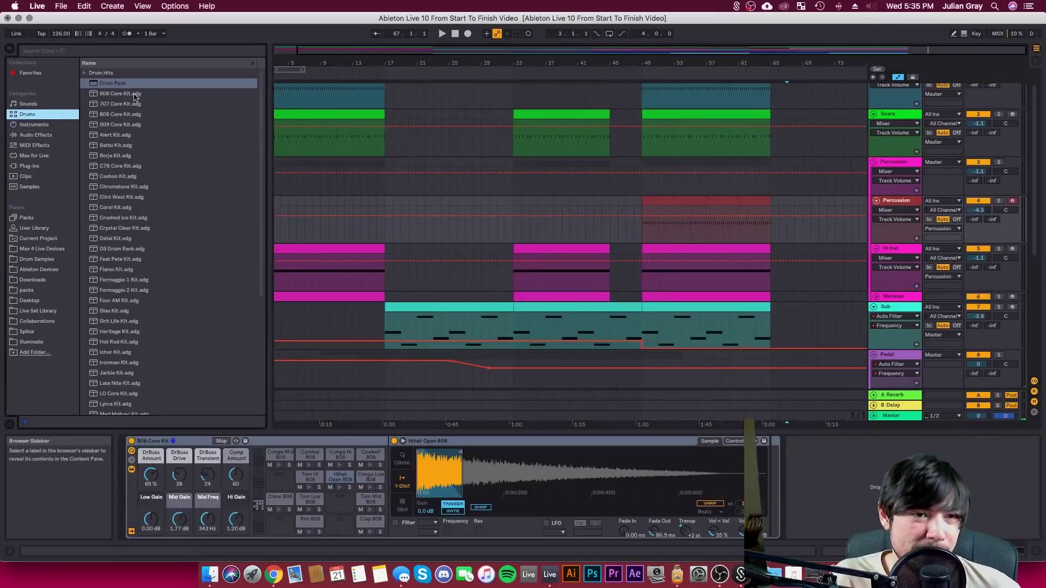
click(121, 104)
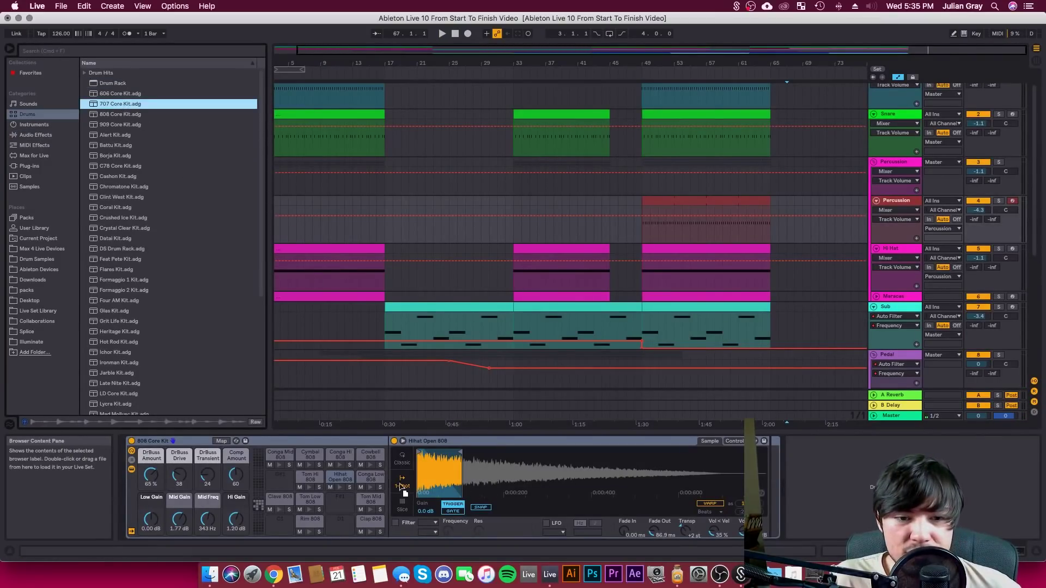
drag(327, 463, 191, 173)
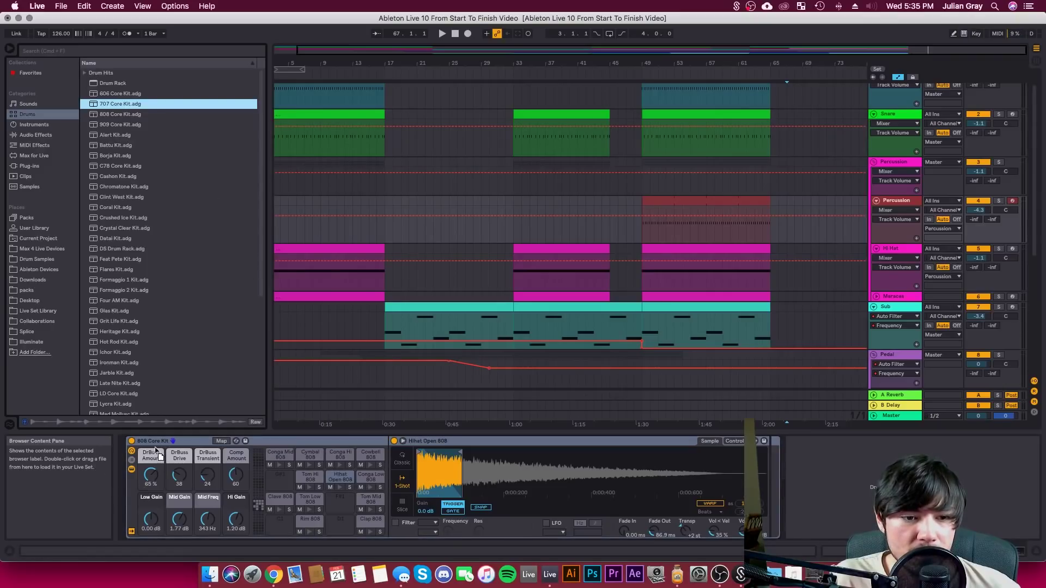
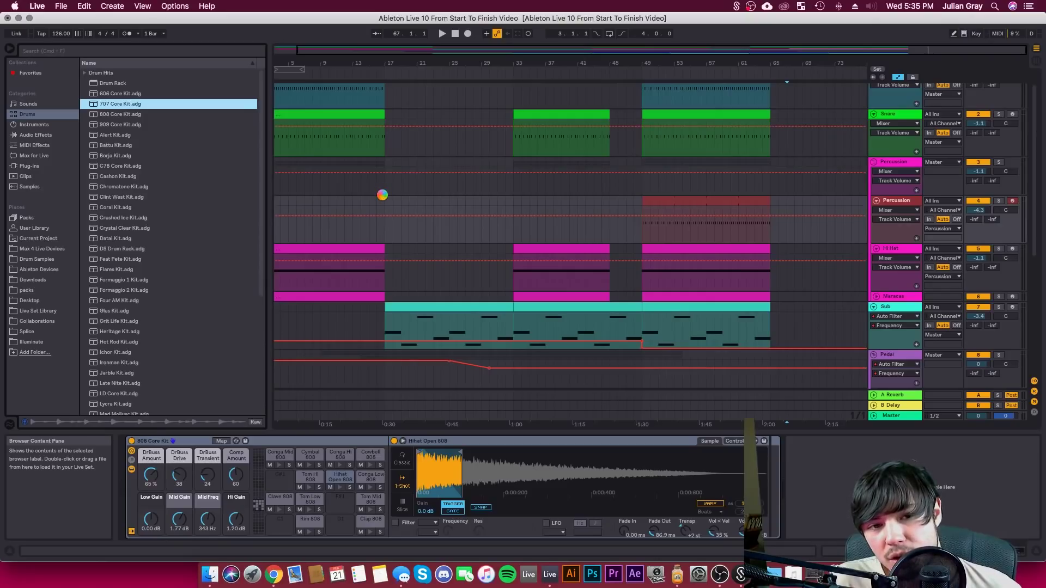
Play the new kit from bar 49 and switch the Hihat Closed 707 sample to One-Shot mode
key(space)
key(space)
key(space)
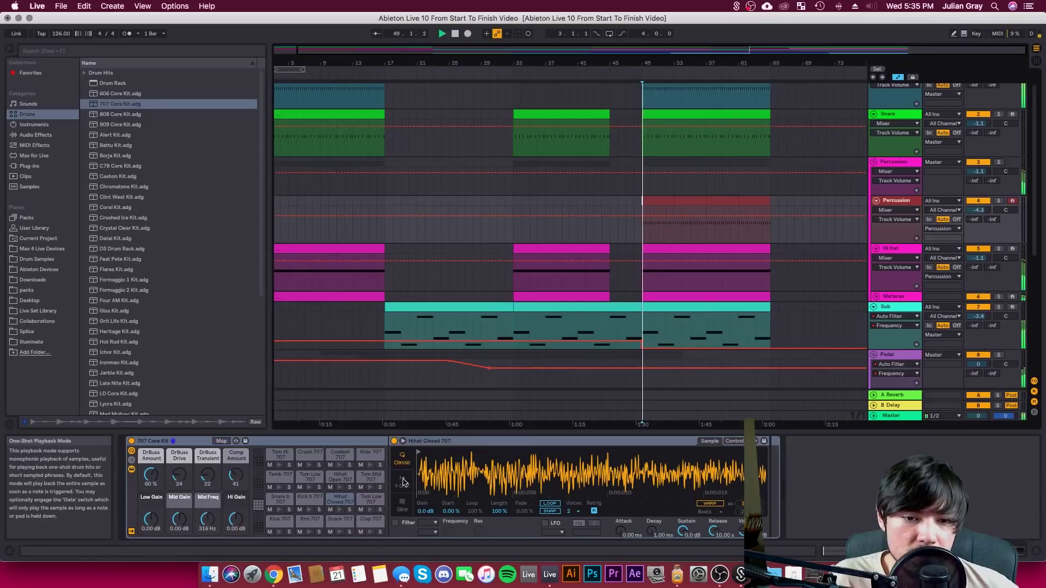
click(403, 480)
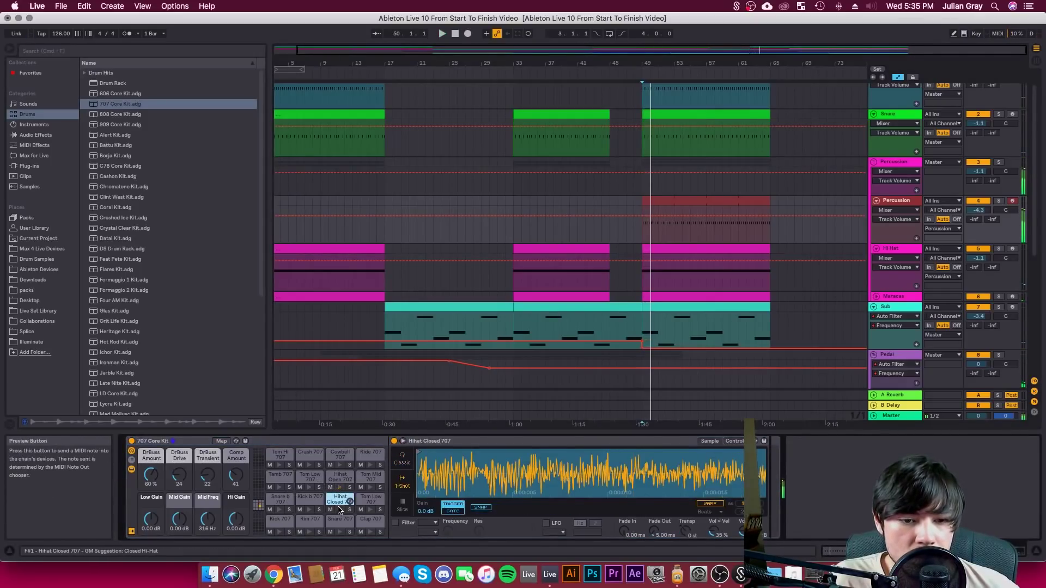
Switch the Hihat Open 707 sample to One-Shot mode, shorten its end and play it back from bar 49
click(341, 476)
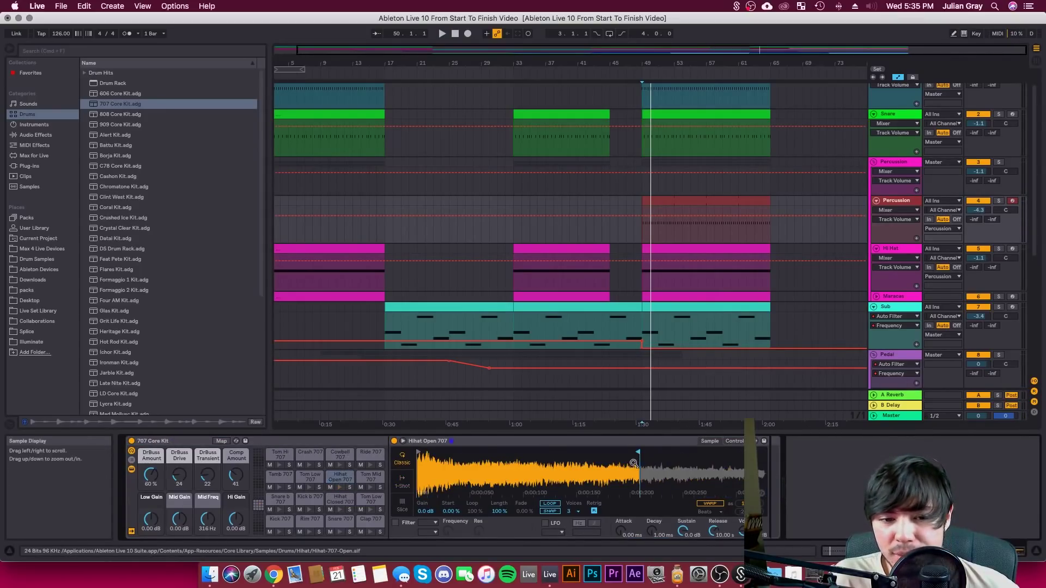
click(402, 480)
mouse_move(638, 452)
mouse_down()
mouse_move(425, 452)
mouse_move(637, 454)
mouse_move(489, 453)
mouse_up()
key(space)
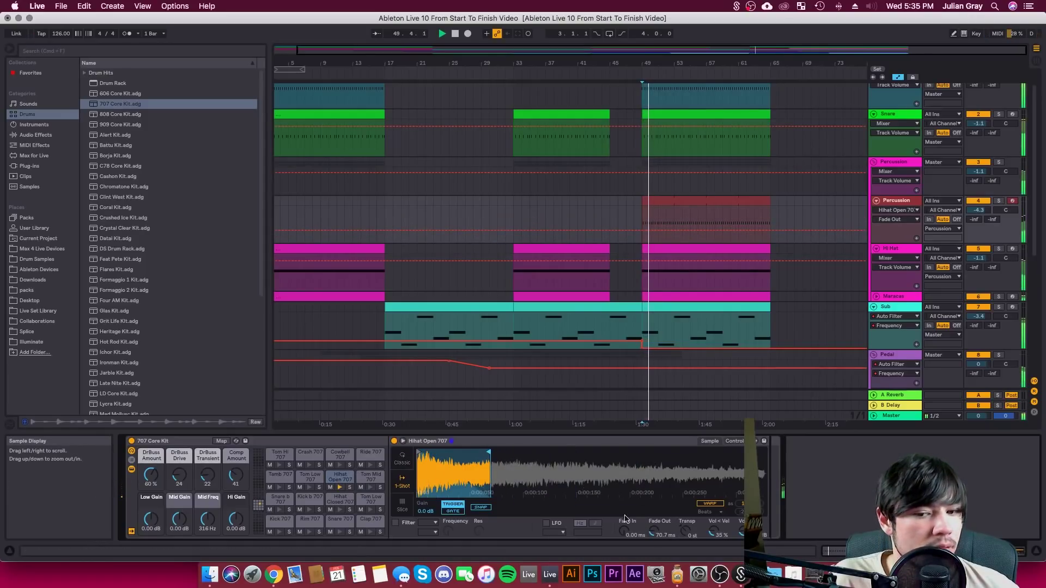
Try the Hihat Open 707 sample with a 54.9 ms Fade Out and +4 semitones, with the inner Percussion track at -2.8 dB
drag(652, 530, 685, 520)
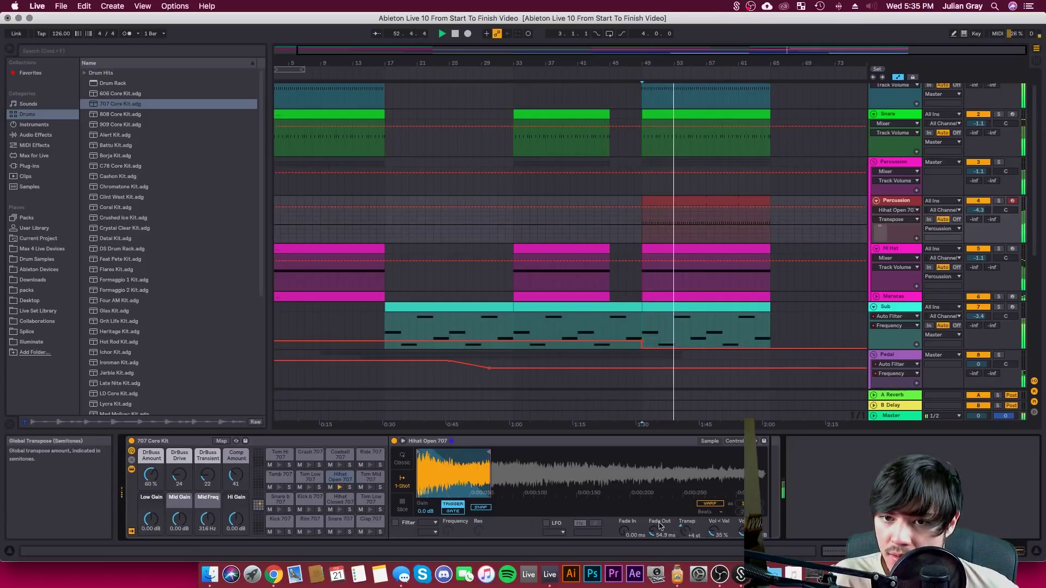
drag(489, 454, 484, 455)
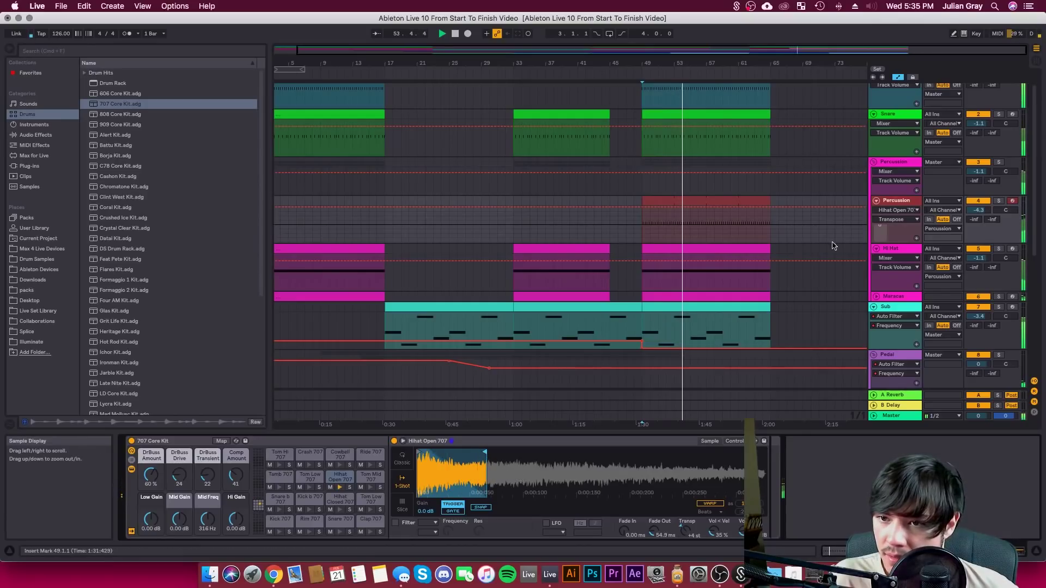
drag(978, 210, 978, 207)
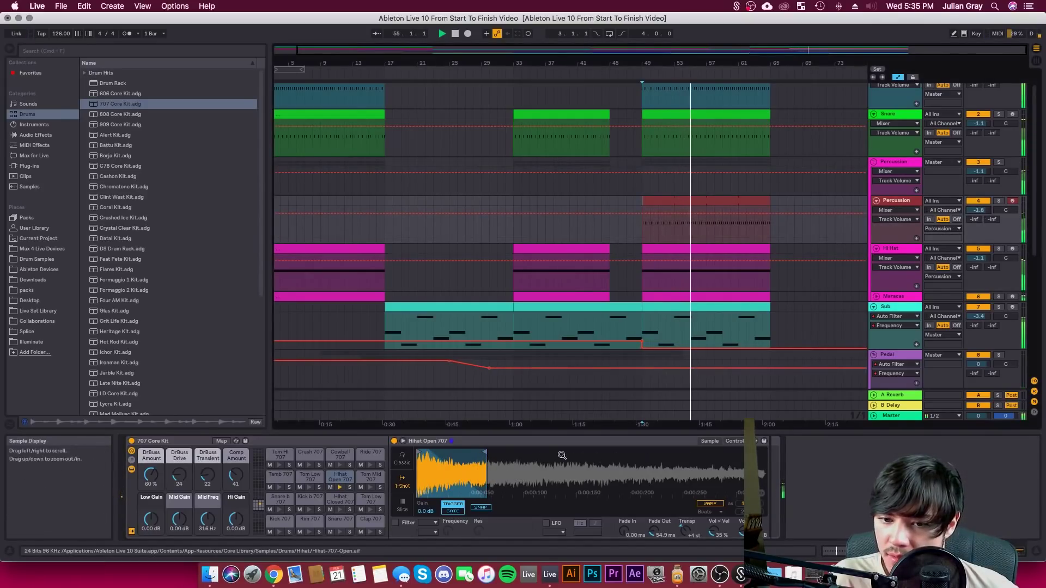
drag(485, 453, 497, 453)
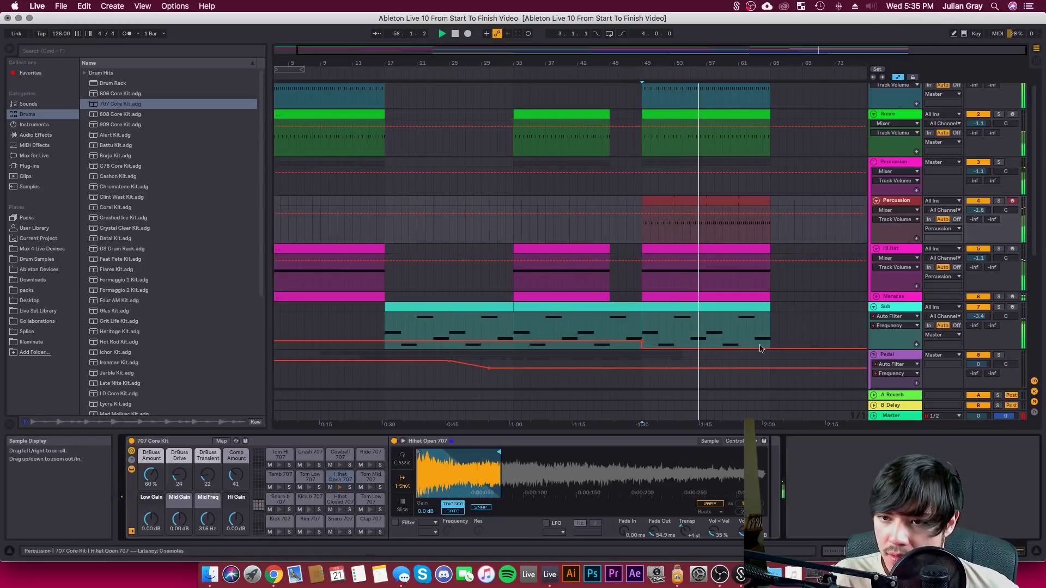
drag(979, 211, 978, 215)
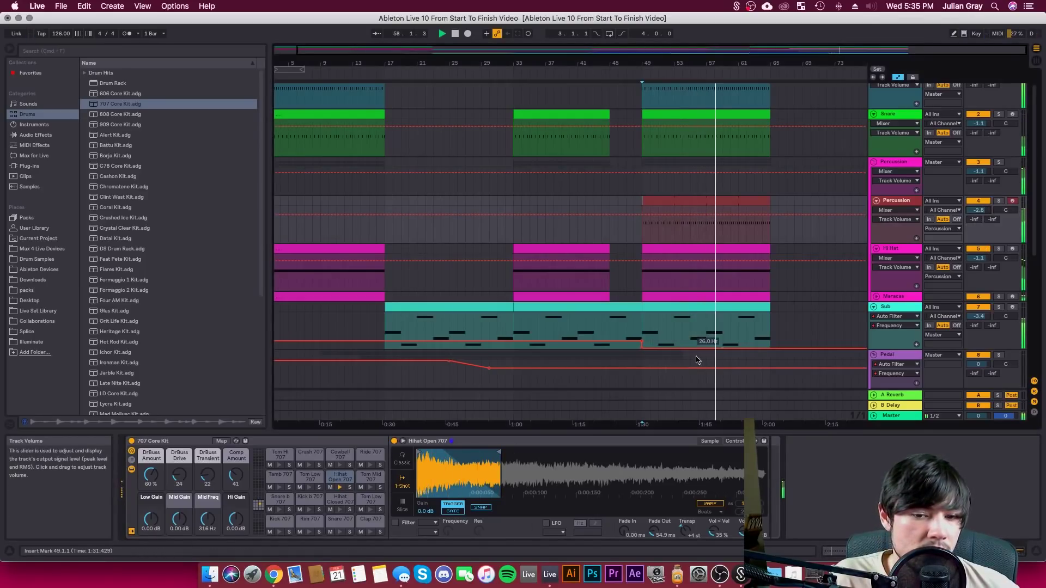
Extend the Hihat Open 707 sample's end, with Fade Out at 75.8 ms and Transpose at +5 semitones
drag(499, 453, 541, 453)
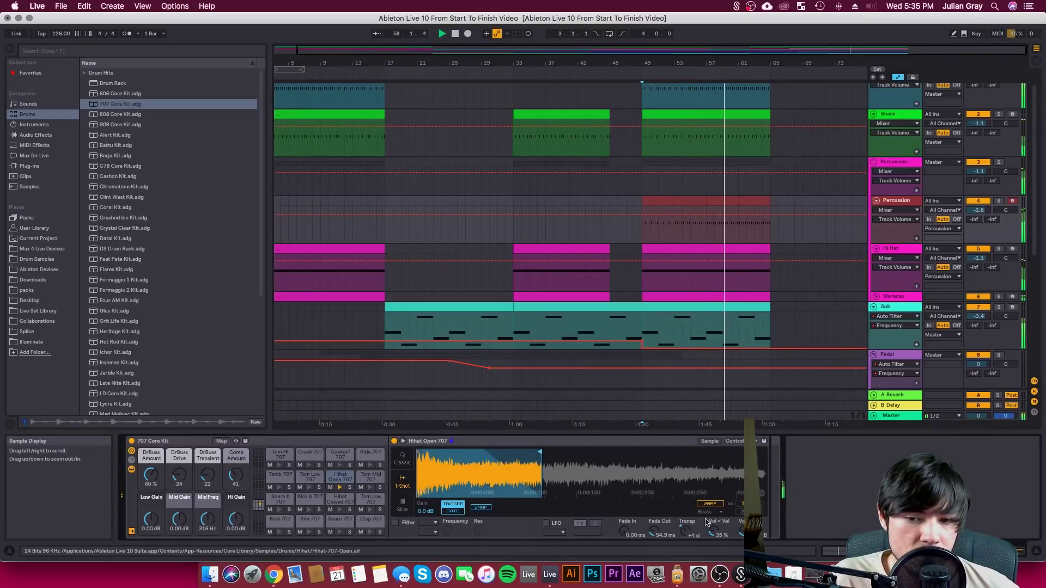
drag(653, 533, 686, 529)
click(680, 534)
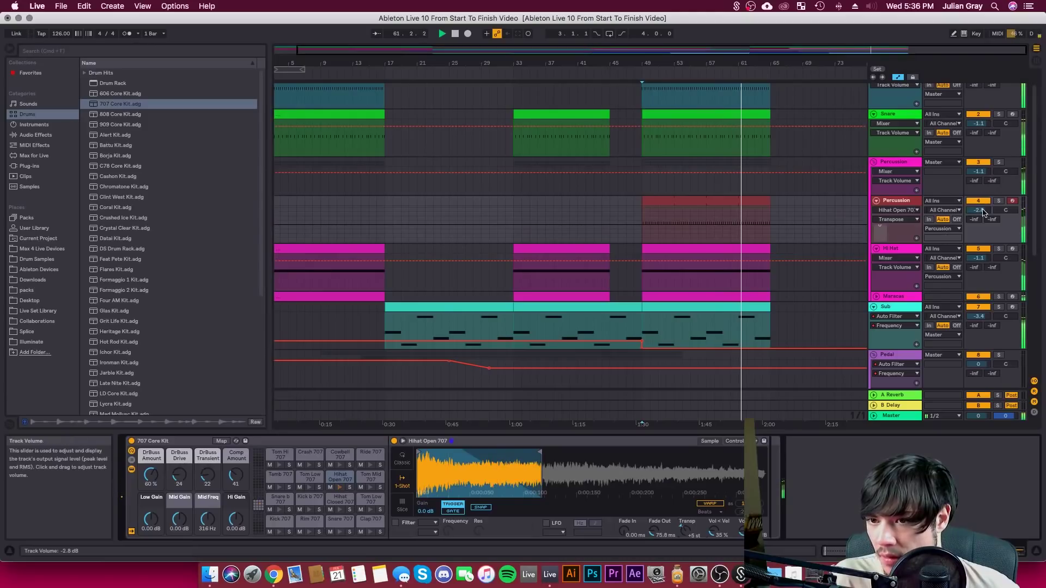
Lower the inner Percussion track's volume to -3.2 dB and rename the track Open Hat
click(910, 205)
click(770, 202)
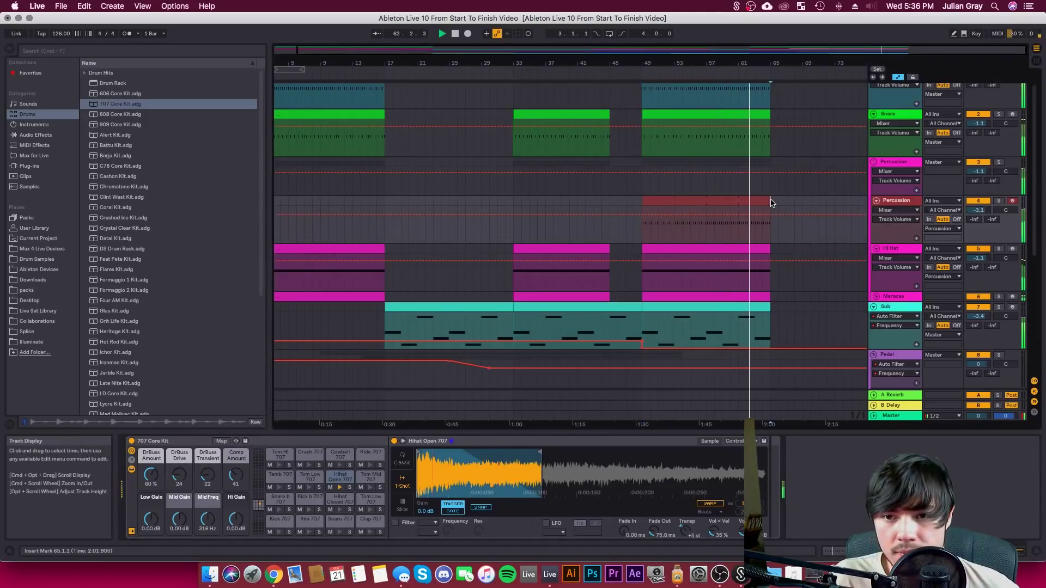
click(747, 214)
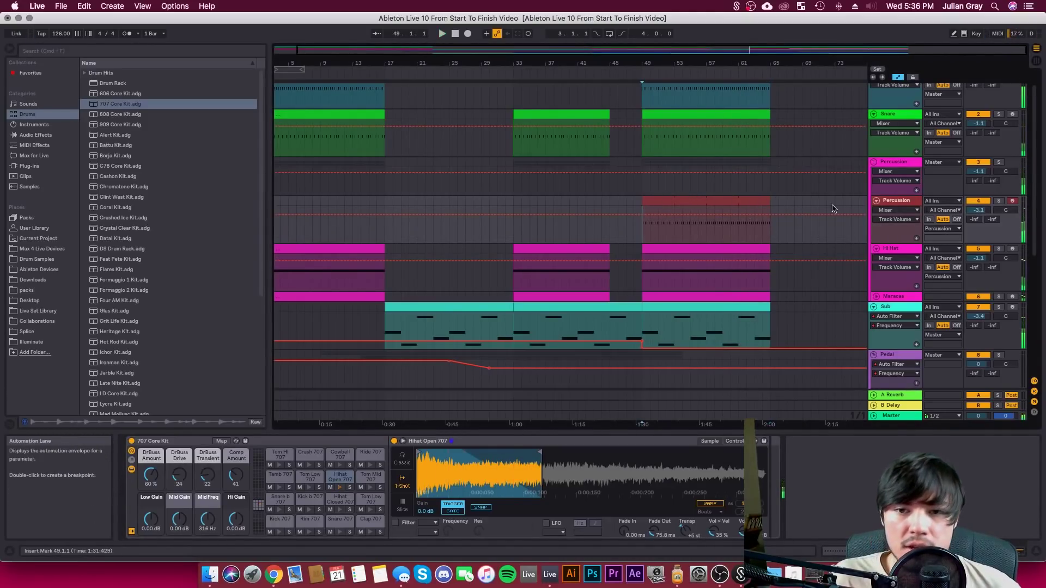
click(987, 210)
right_click(896, 200)
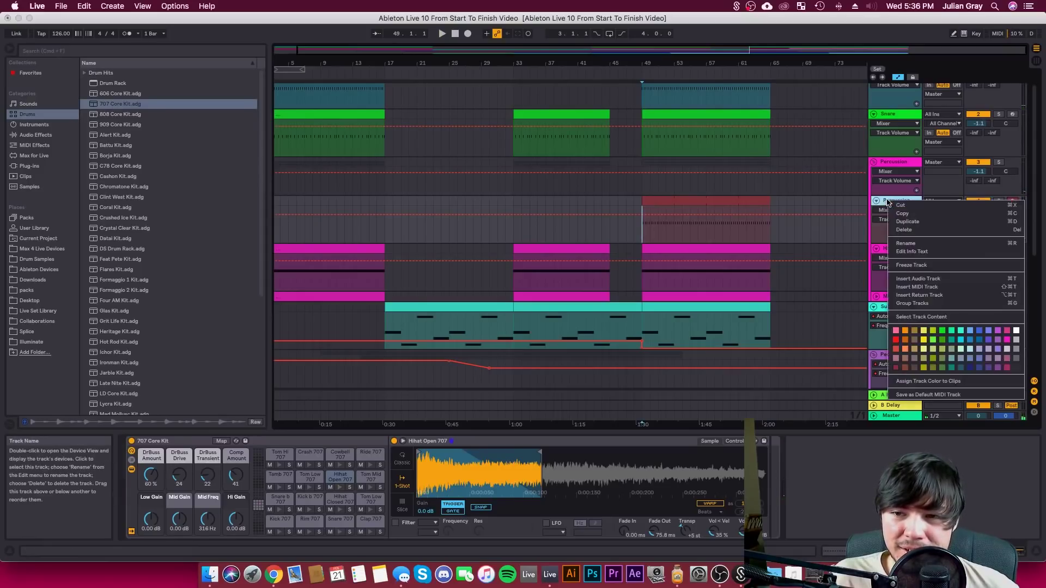
click(918, 242)
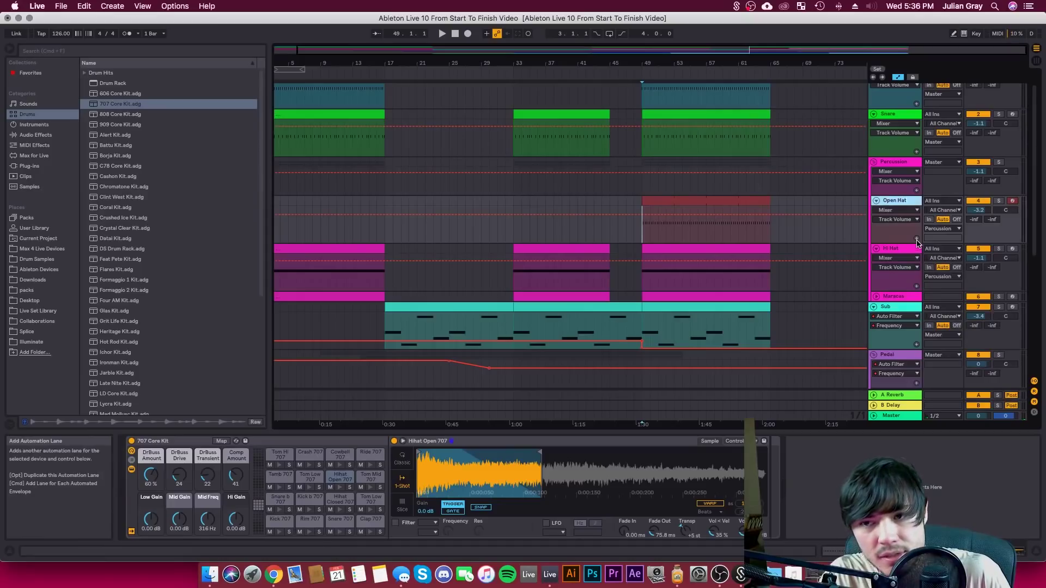
Stop playback, return to bar 1 and fold the Kick, Snare, Percussion, Sub, Pedal and Lead tracks
drag(454, 48, 454, 36)
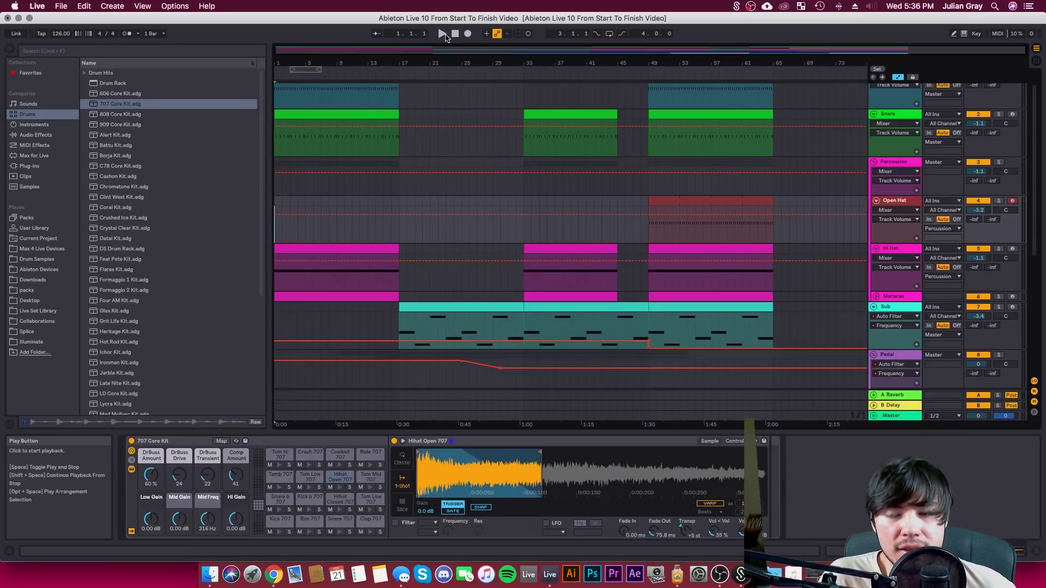
scroll(456, 134, up, 2)
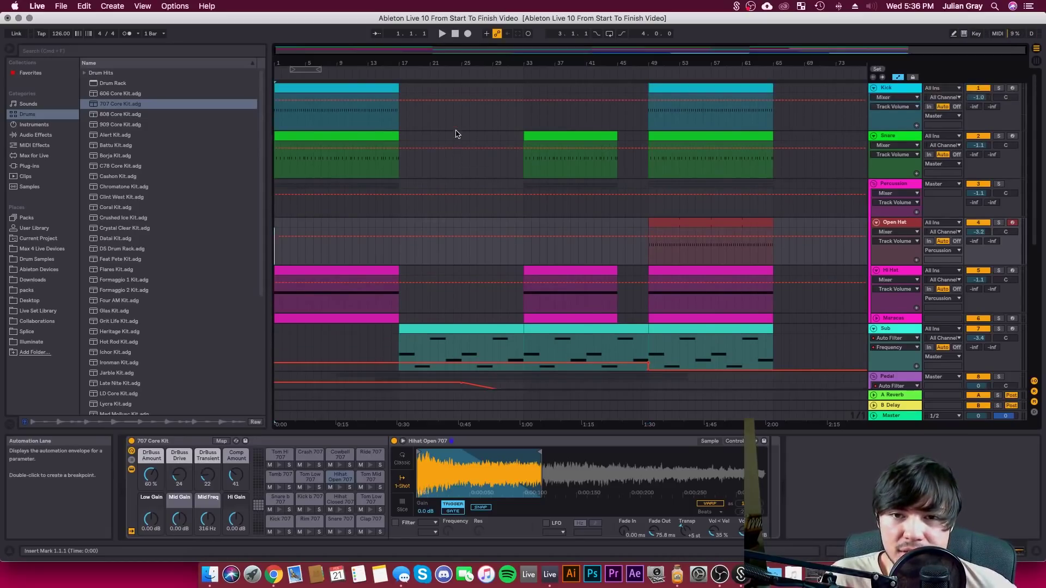
click(875, 186)
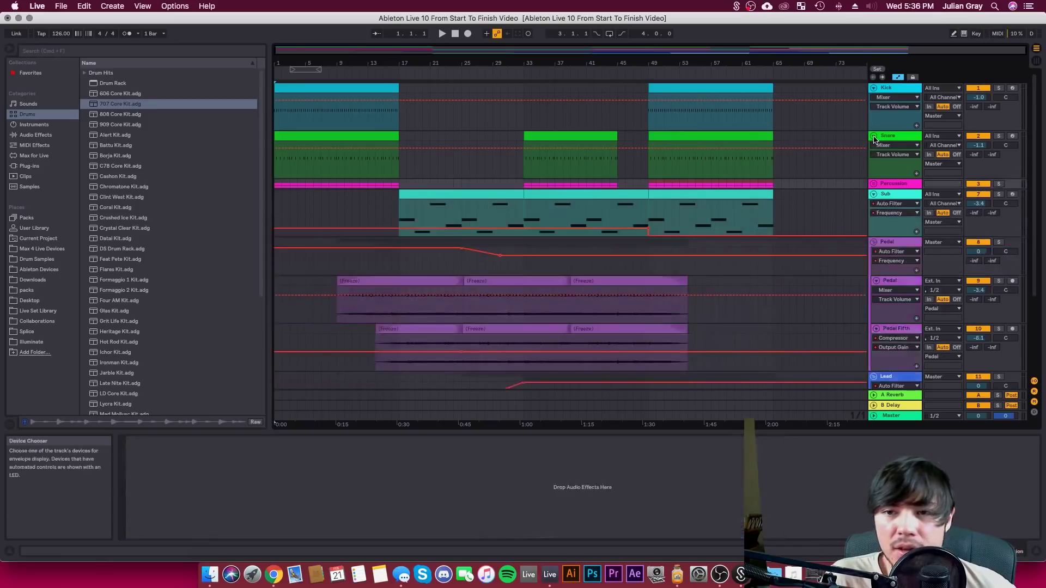
click(873, 136)
click(874, 157)
click(875, 157)
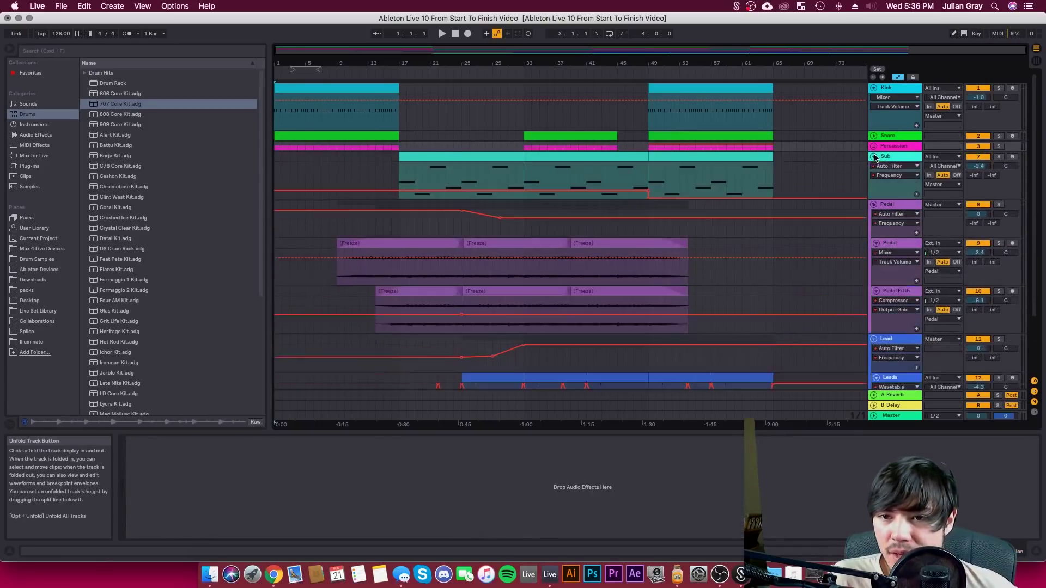
click(641, 175)
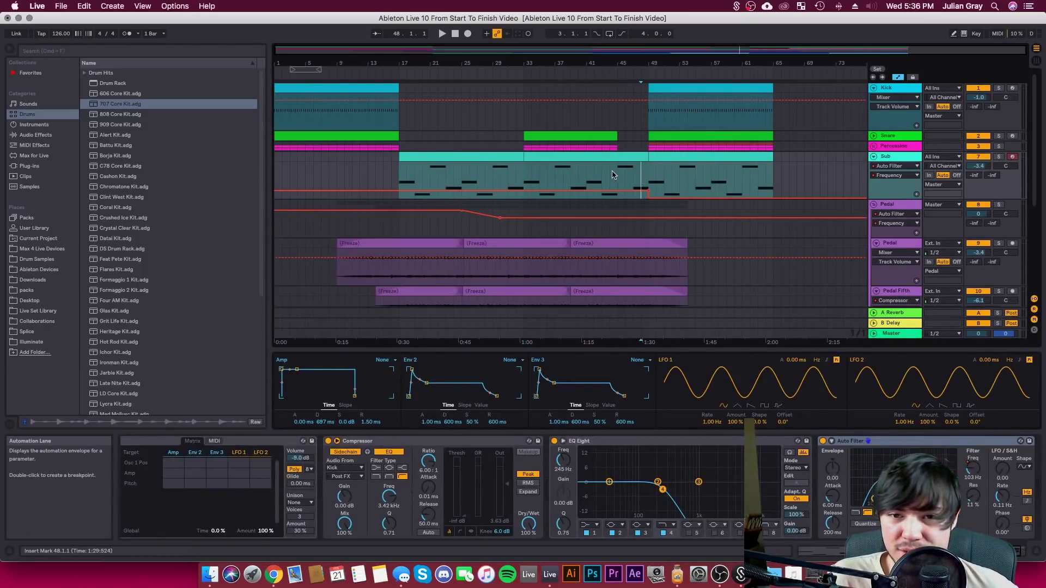
click(874, 157)
click(874, 167)
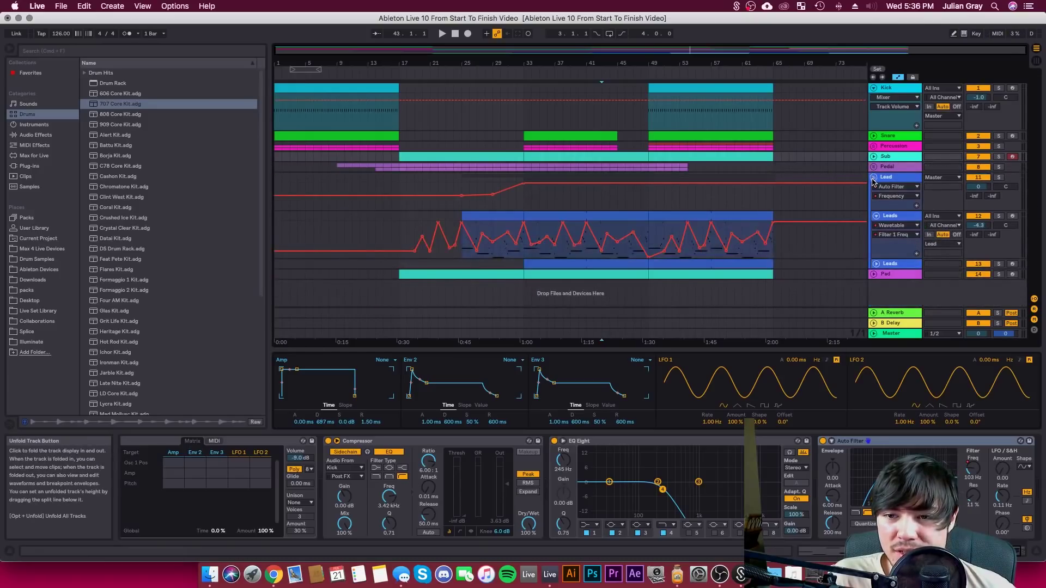
click(874, 177)
click(873, 88)
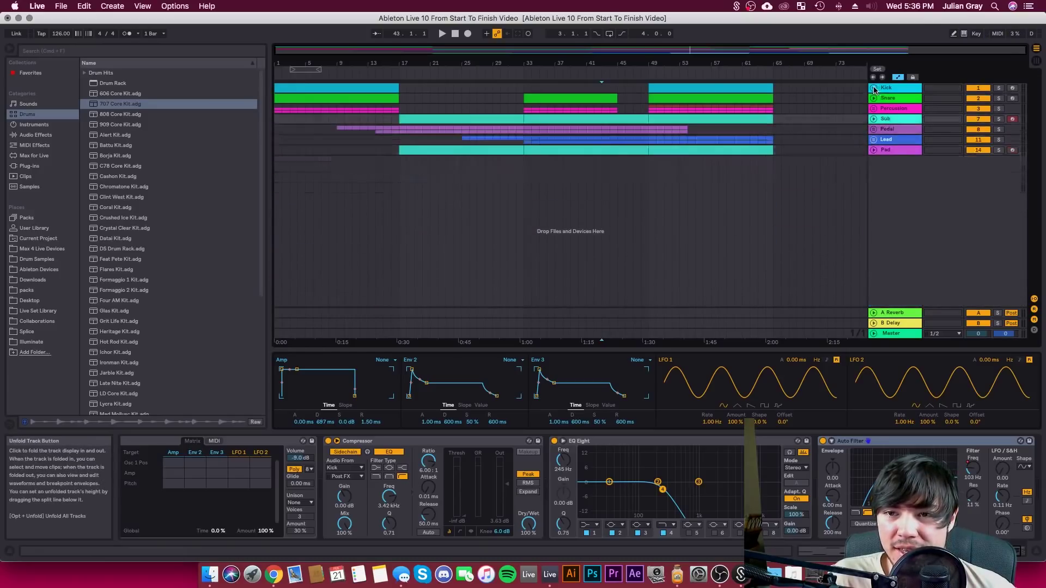
Insert a new MIDI track below the Pad track and load the Analog instrument on it
right_click(903, 155)
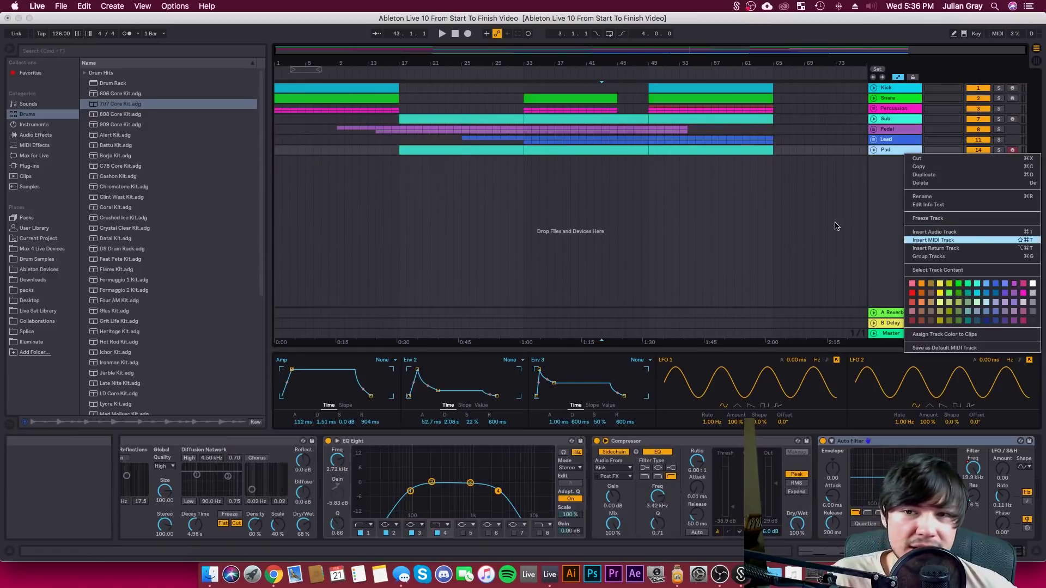
click(934, 240)
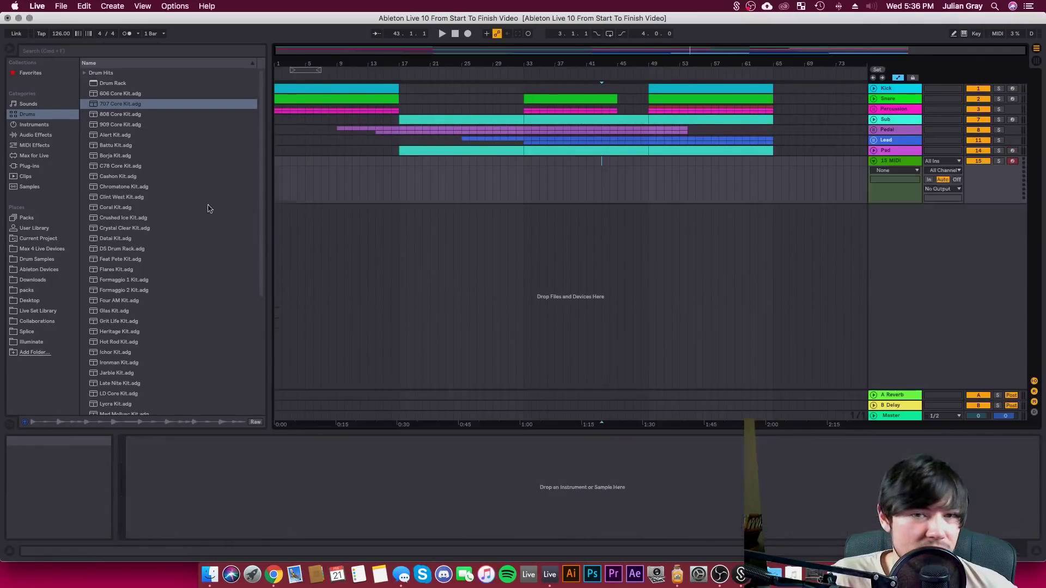
click(34, 125)
click(108, 73)
double_click(108, 73)
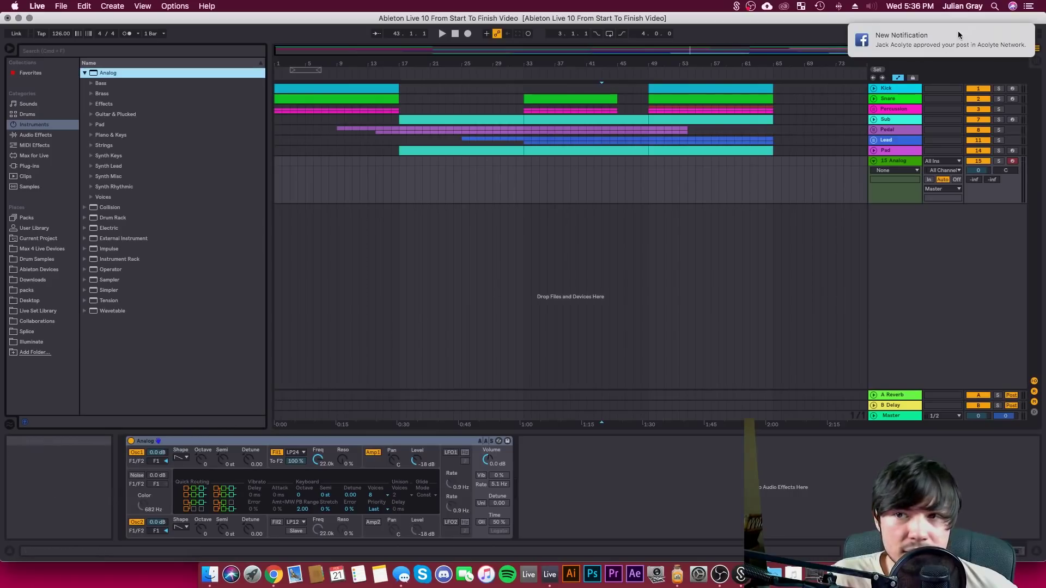
click(1028, 6)
click(1019, 57)
click(735, 197)
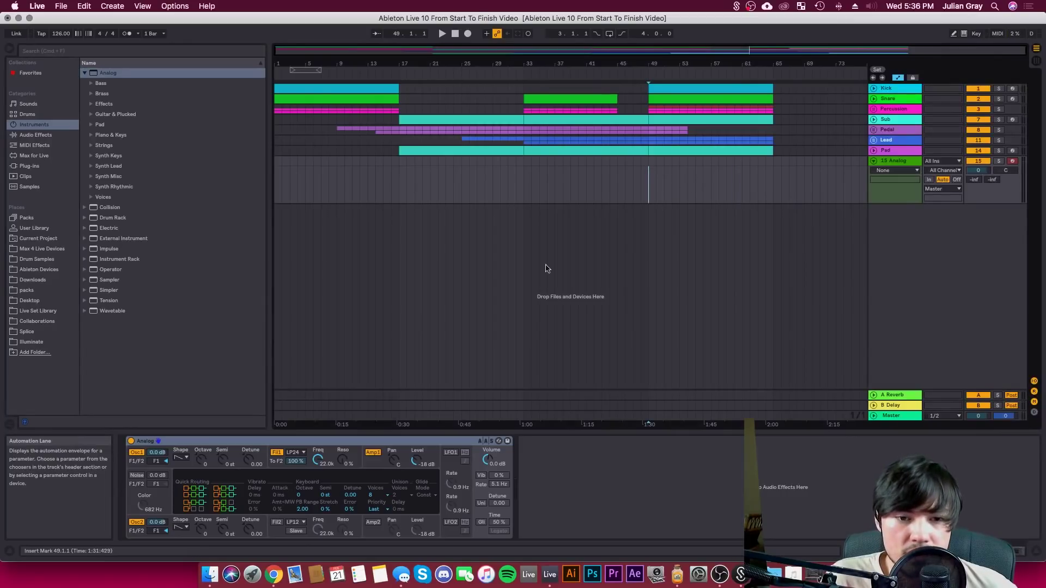
Make Analog a pure noise source: disable both oscillators, enable Noise and set its Color to 17.6 kHz
click(149, 442)
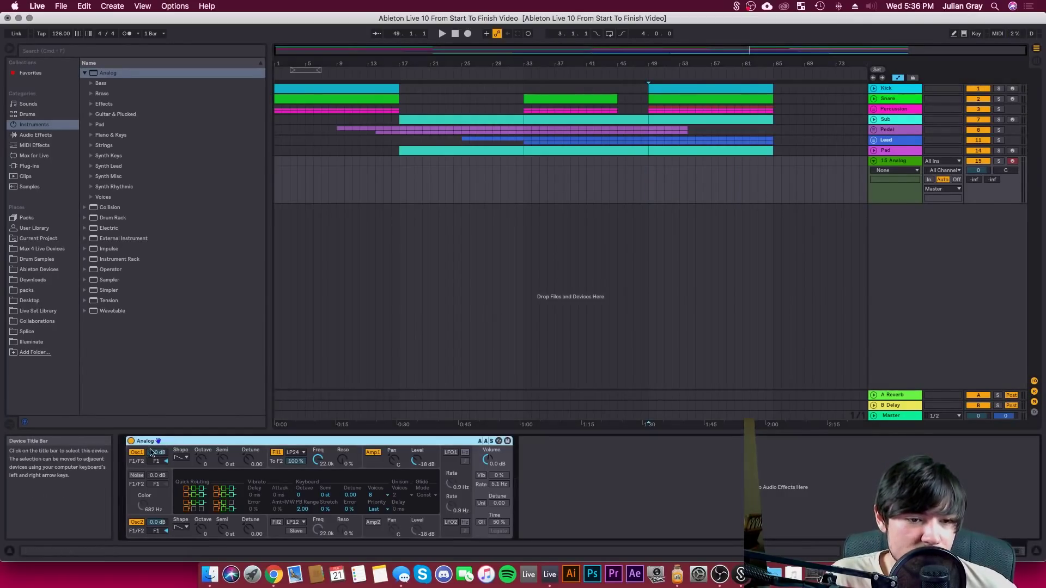
click(137, 453)
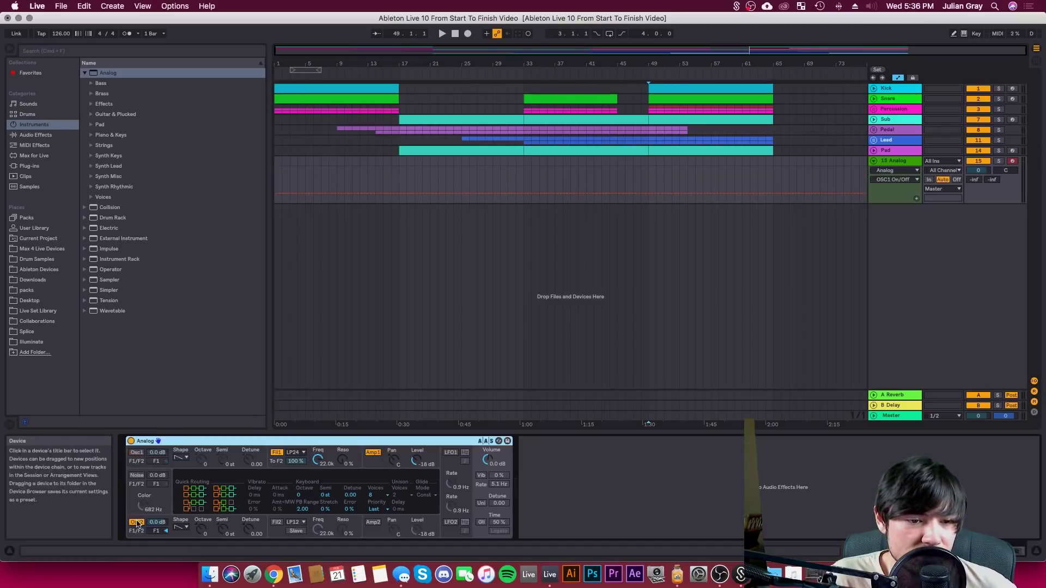
click(136, 477)
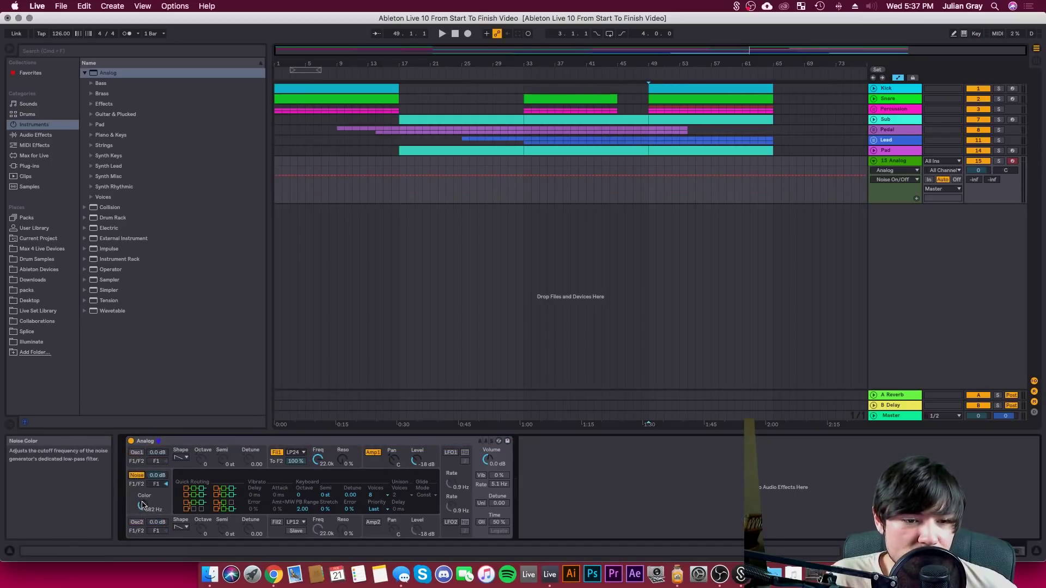
click(369, 464)
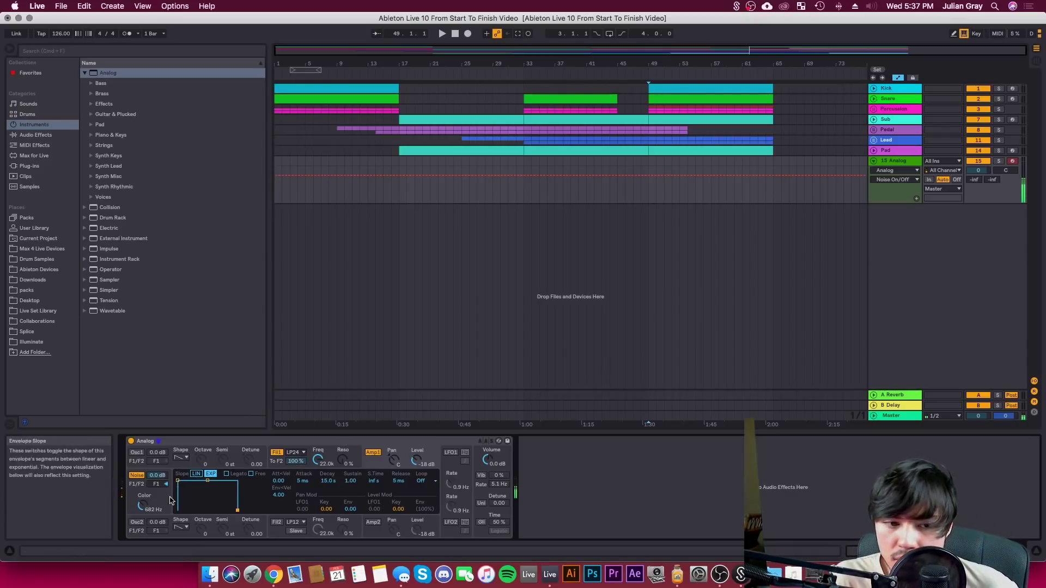
drag(143, 505, 143, 500)
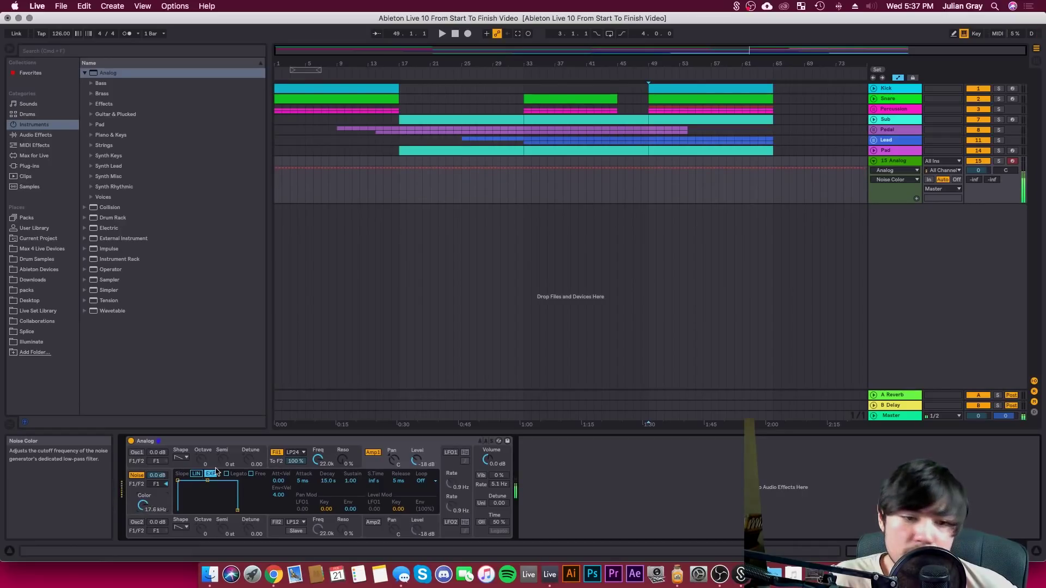
Create a 16-bar MIDI clip from bar 17 to bar 33 on the Analog track with one C#2 note sustained throughout
click(397, 193)
drag(399, 195, 524, 161)
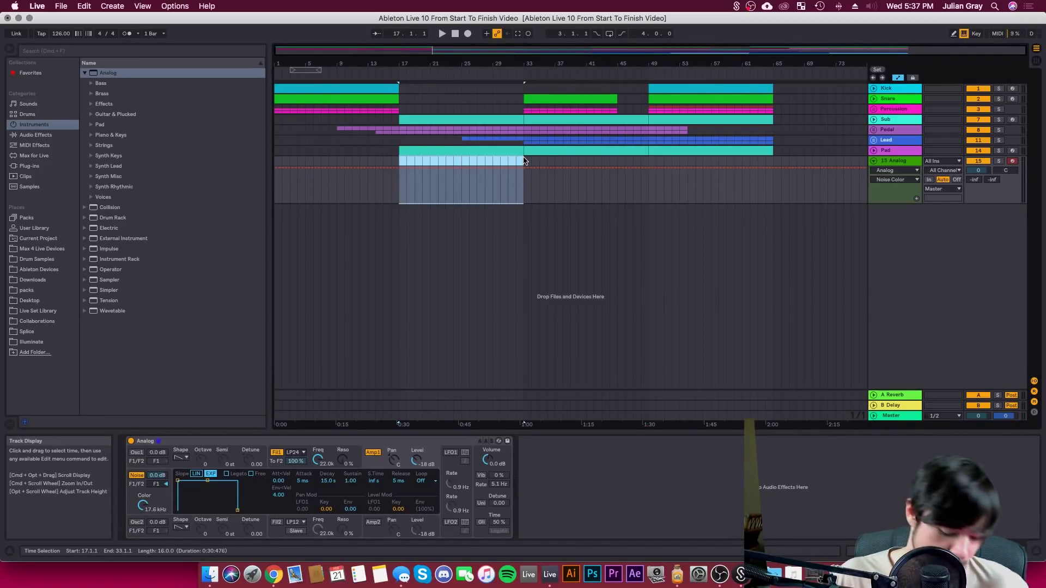
key(super+shift+m)
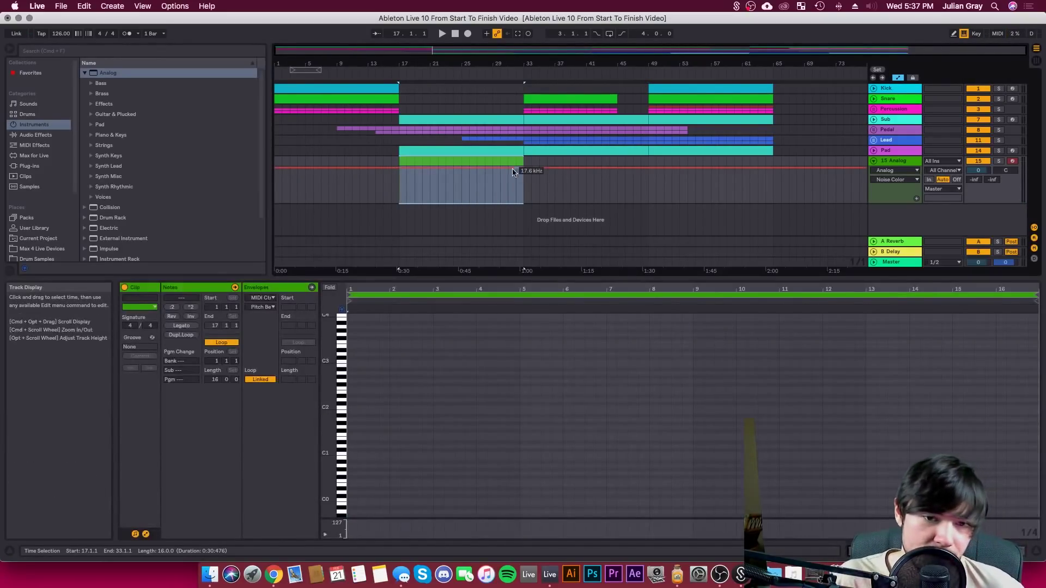
double_click(354, 403)
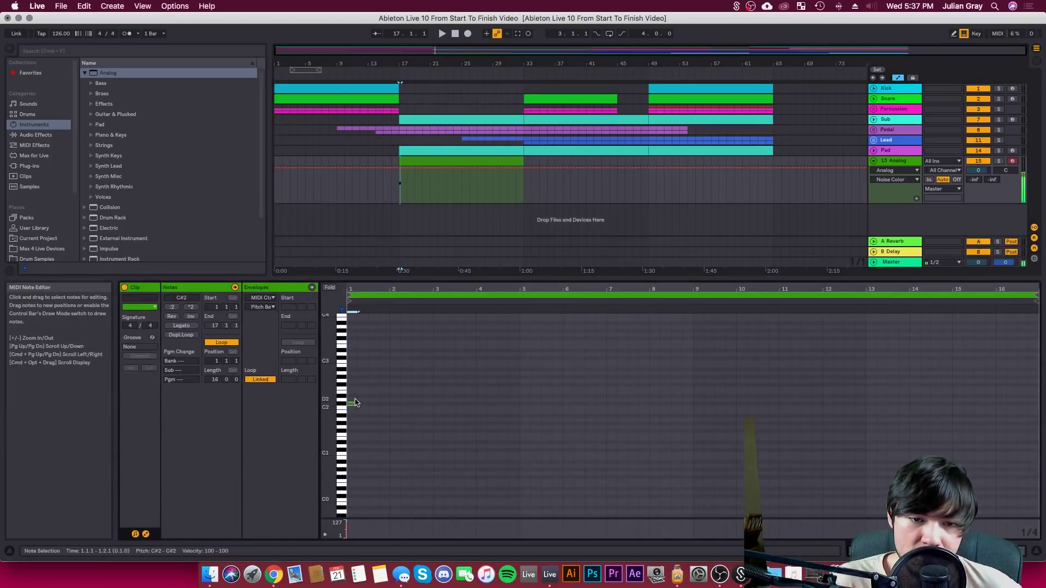
drag(355, 403, 1030, 378)
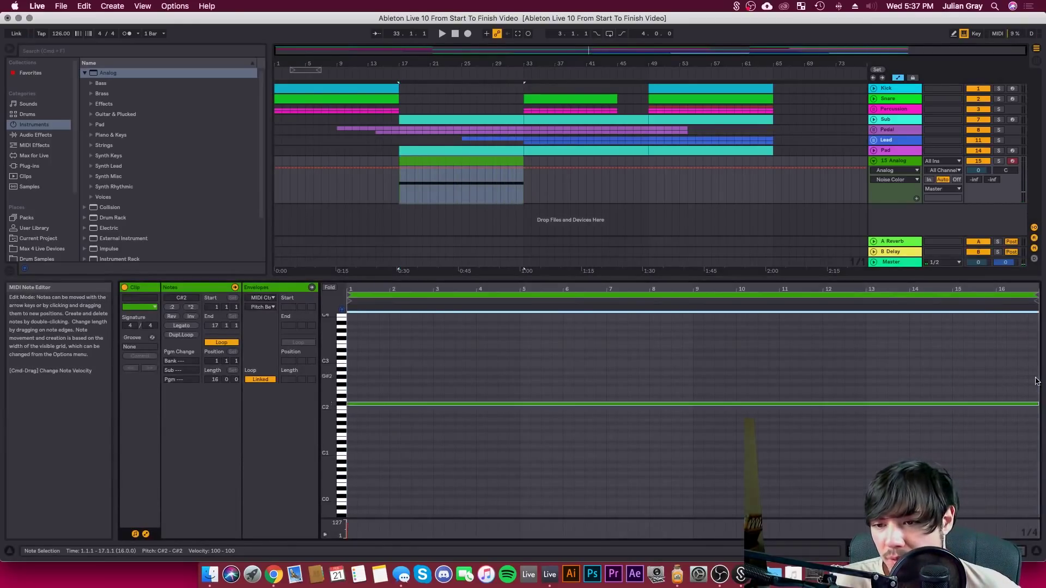
click(987, 551)
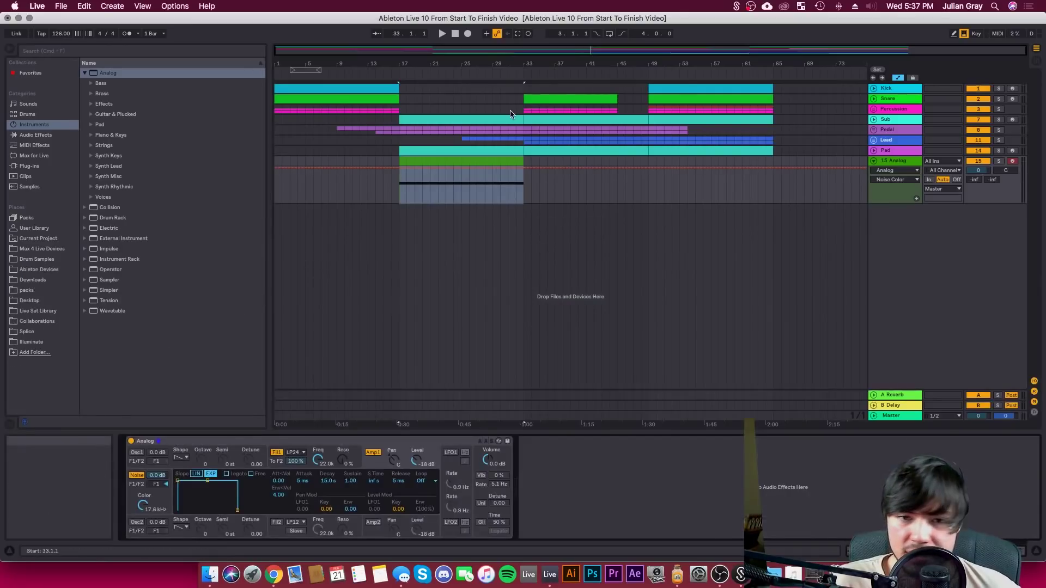
Add an Auto Filter after Analog on the noise track
click(34, 135)
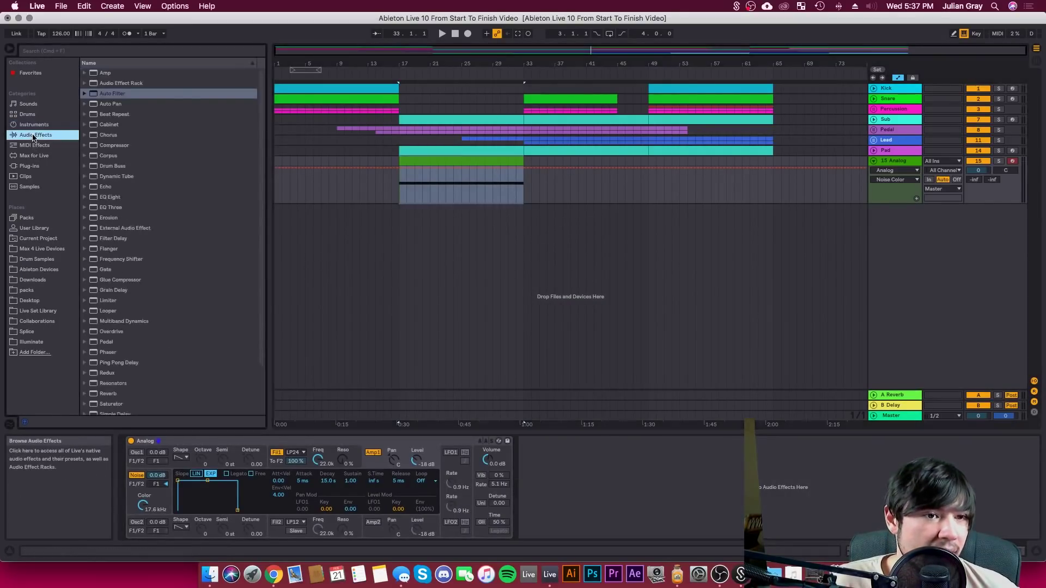
click(102, 96)
drag(560, 445, 561, 448)
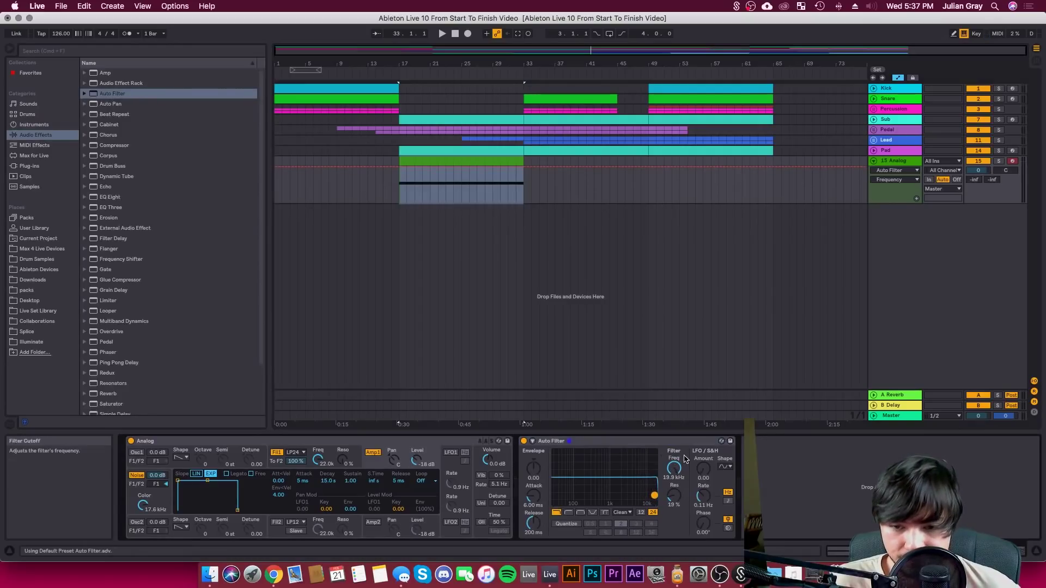
Automate the noise track's filter frequency from 19.9 kHz at bar 17 to 26.0 Hz at bar 25 and back by bar 33, splitting the clip at bar 25
click(401, 170)
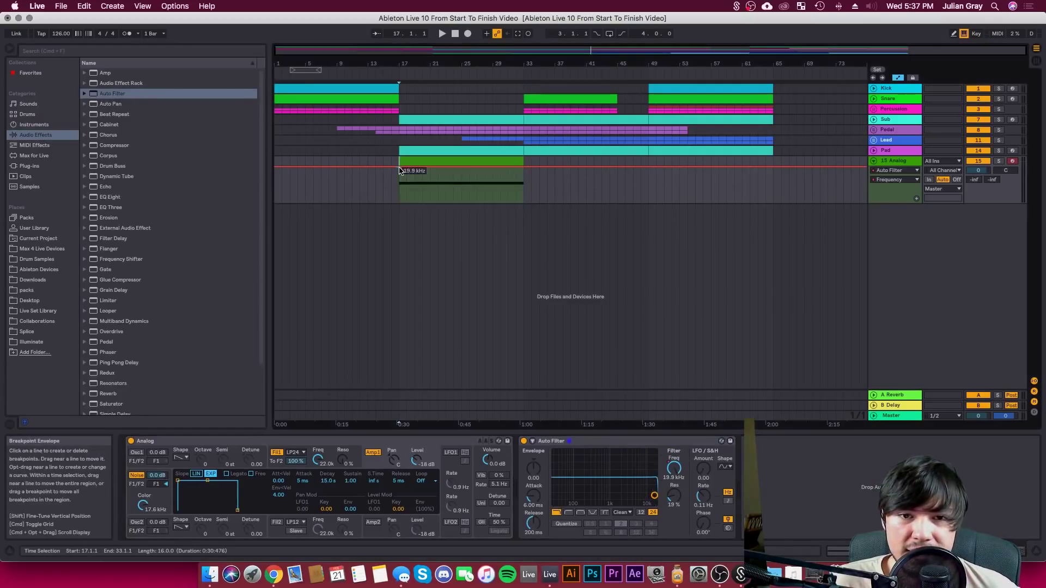
mouse_move(458, 171)
mouse_down()
mouse_move(462, 203)
mouse_move(523, 171)
mouse_move(525, 190)
mouse_move(461, 162)
mouse_up()
right_click(476, 162)
click(484, 176)
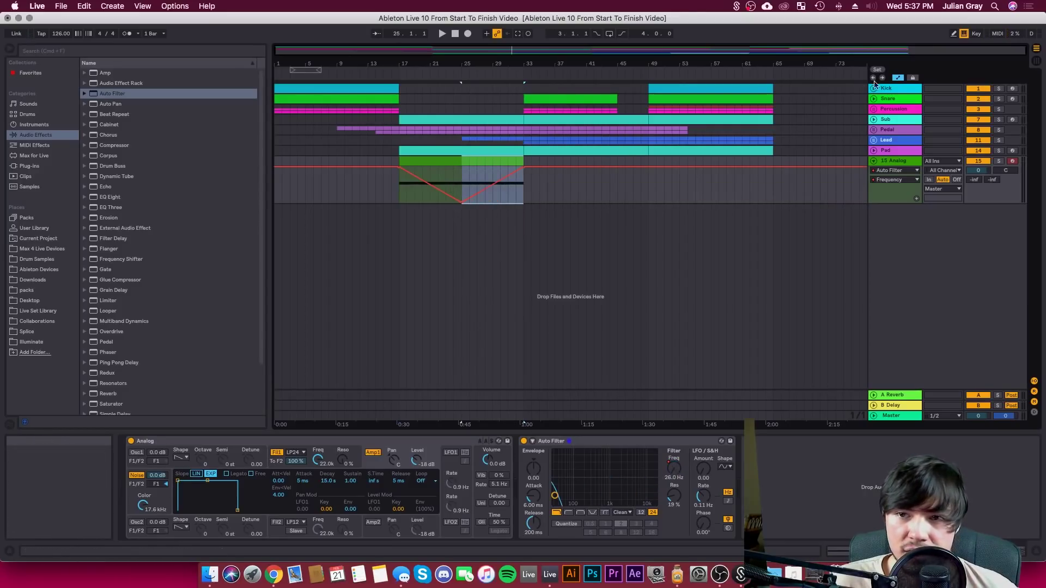
click(918, 77)
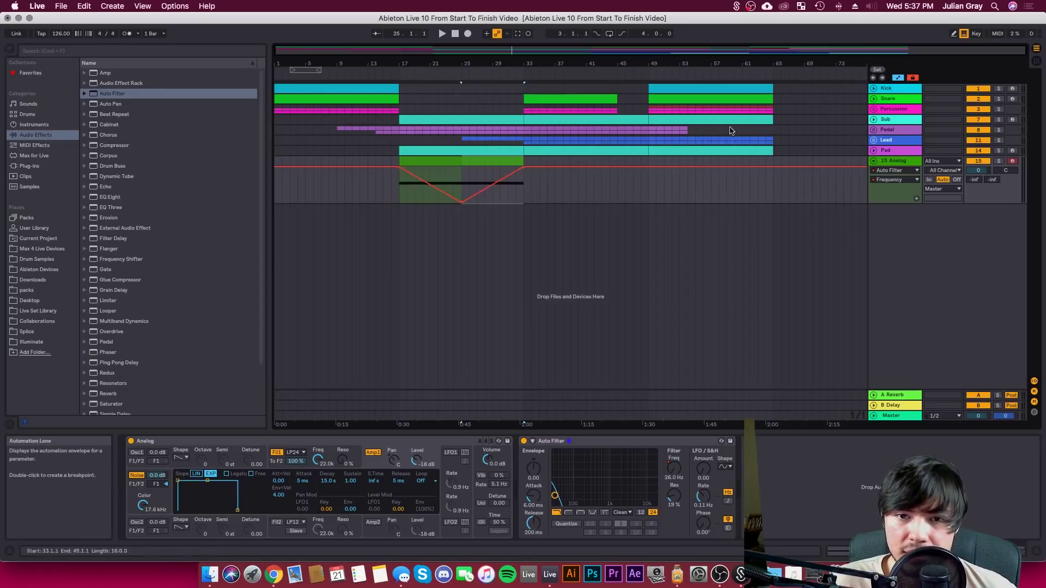
key(a)
drag(532, 180, 464, 171)
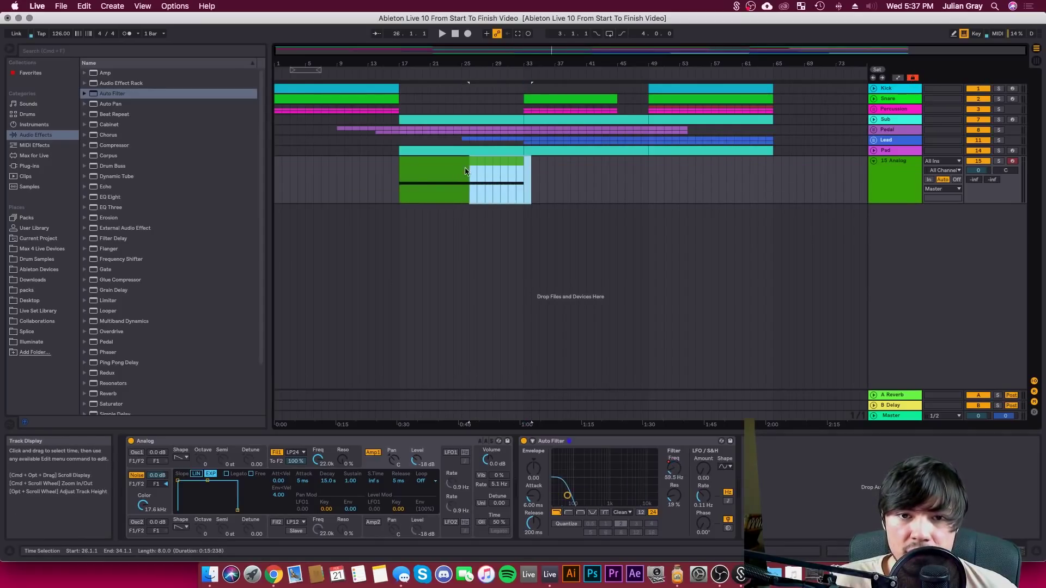
key(Delete)
click(436, 166)
key(super+d)
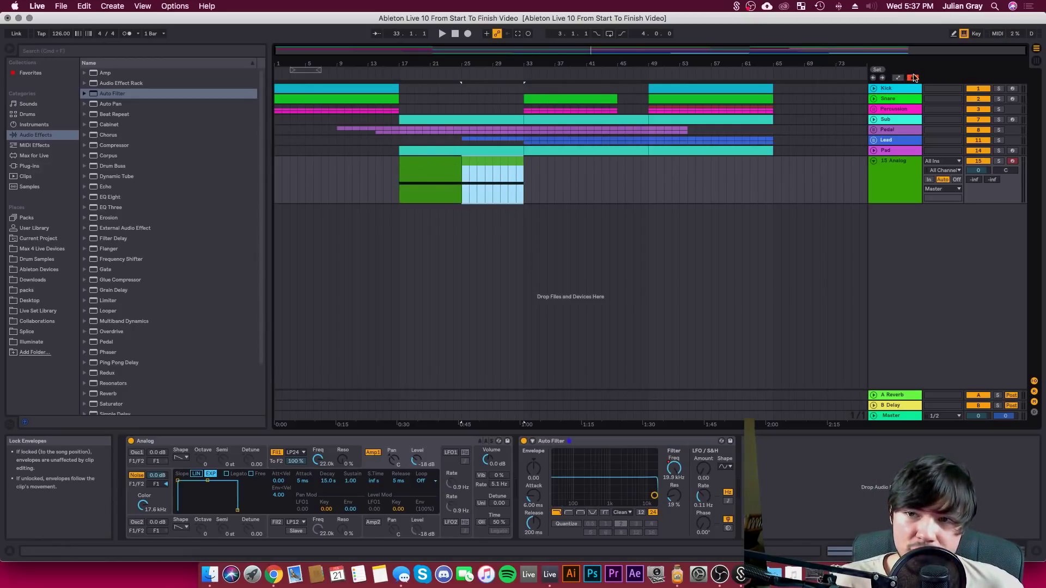
key(a)
click(487, 169)
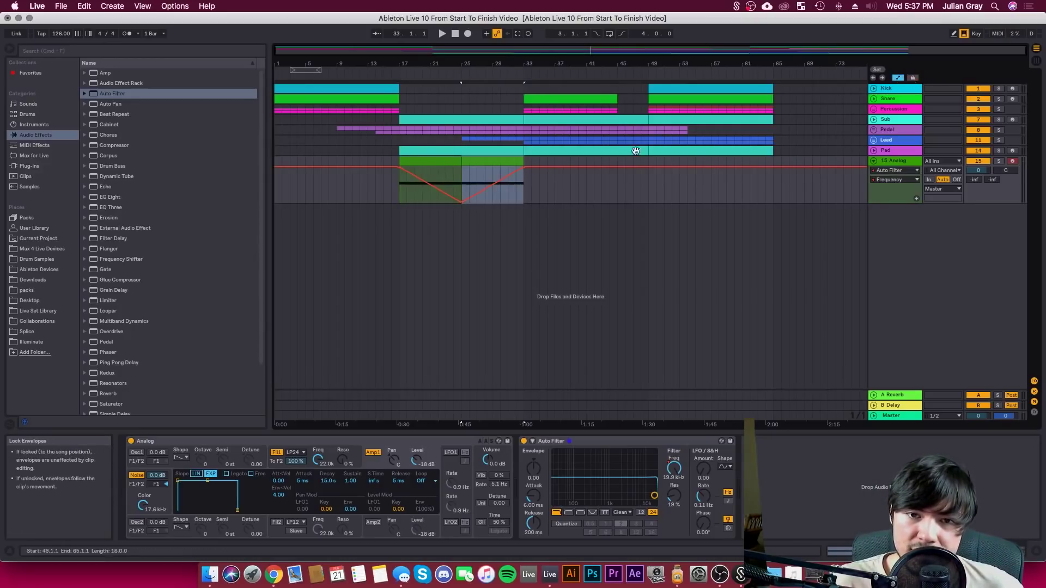
Recolour the rising-filter noise clip between bars 25 and 33 red
right_click(488, 163)
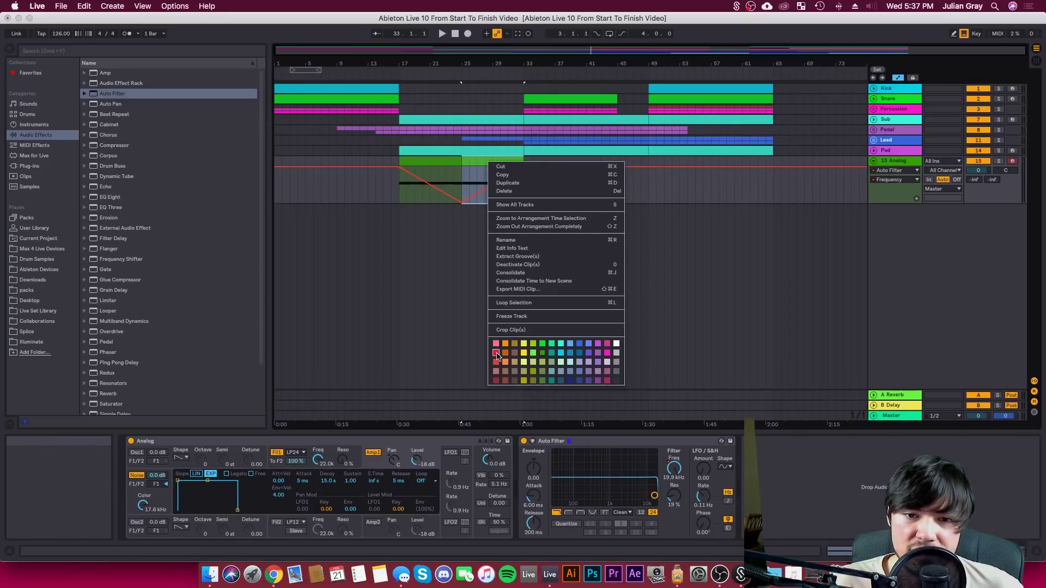
click(497, 355)
click(467, 176)
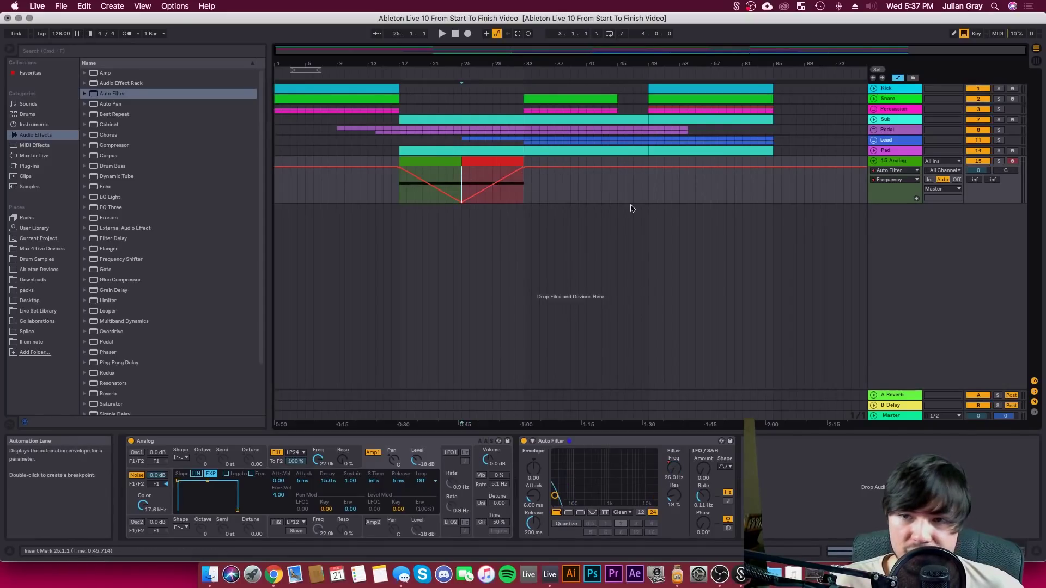
Copy the green falling-filter noise clip to bars 33 and 49, and place a four-bar red rising-filter clip from bar 41 to 45
click(494, 163)
click(430, 163)
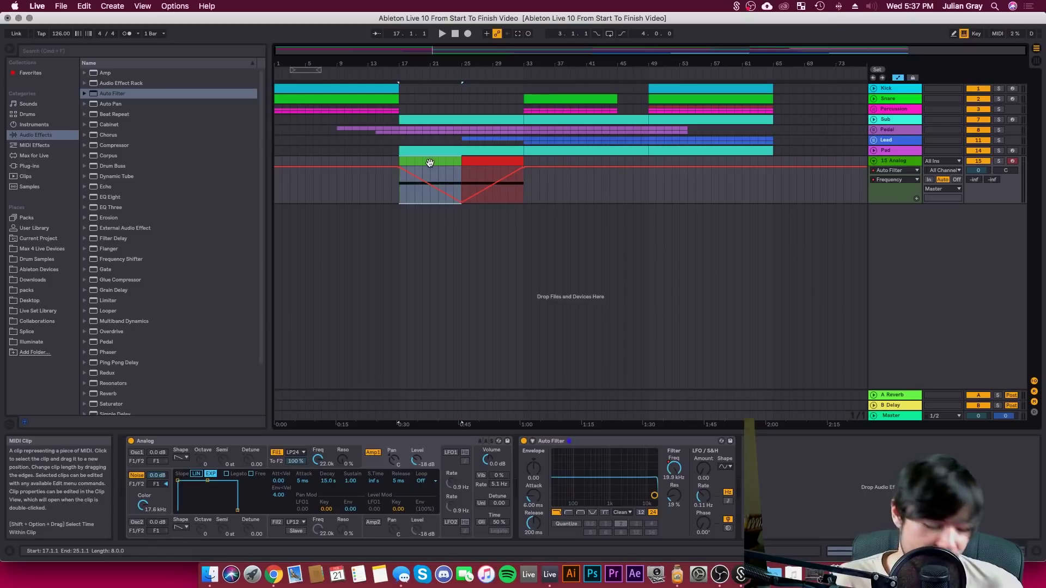
drag(430, 163, 679, 178)
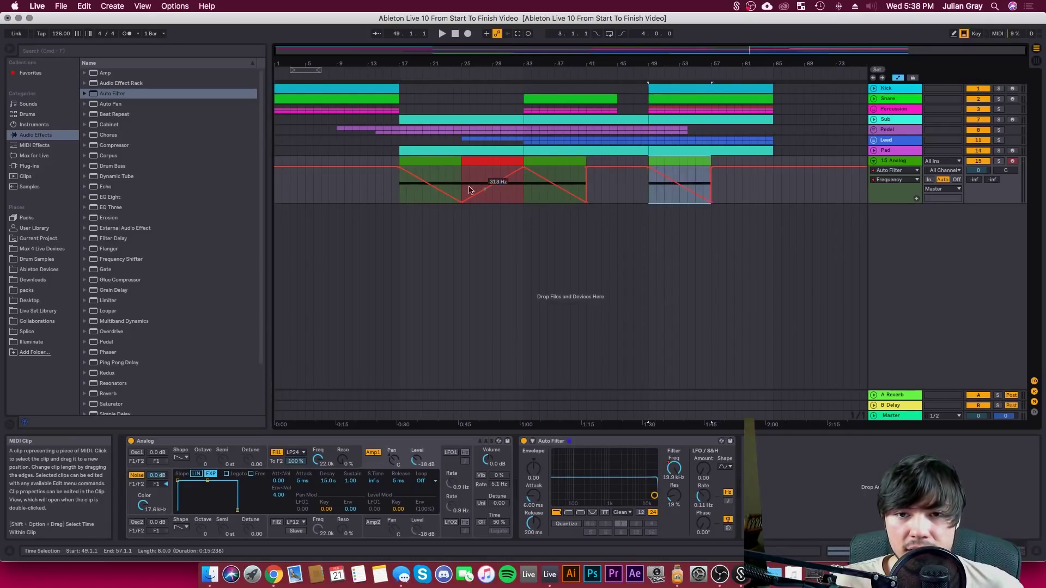
drag(524, 166, 617, 189)
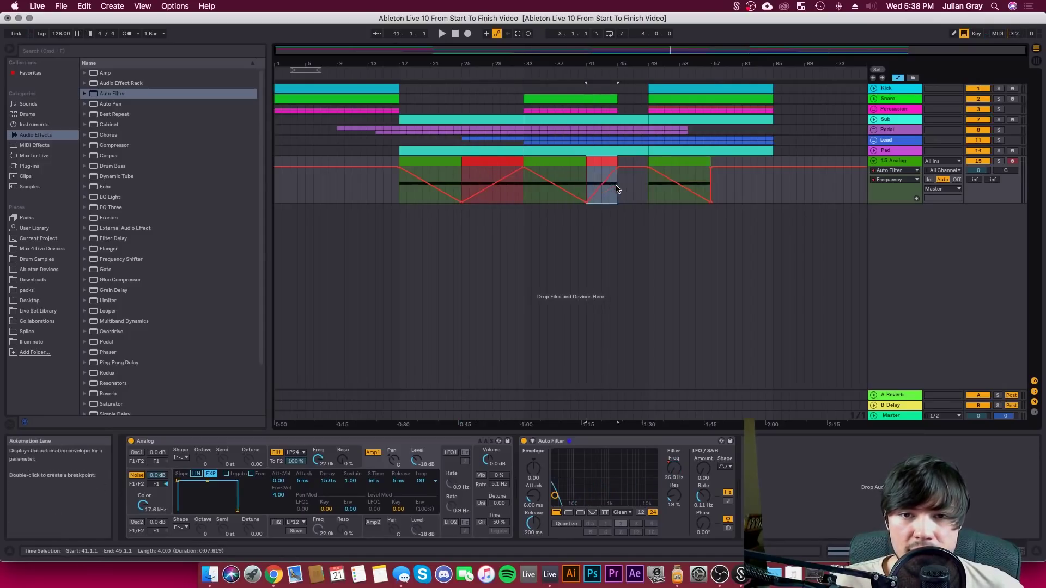
click(618, 189)
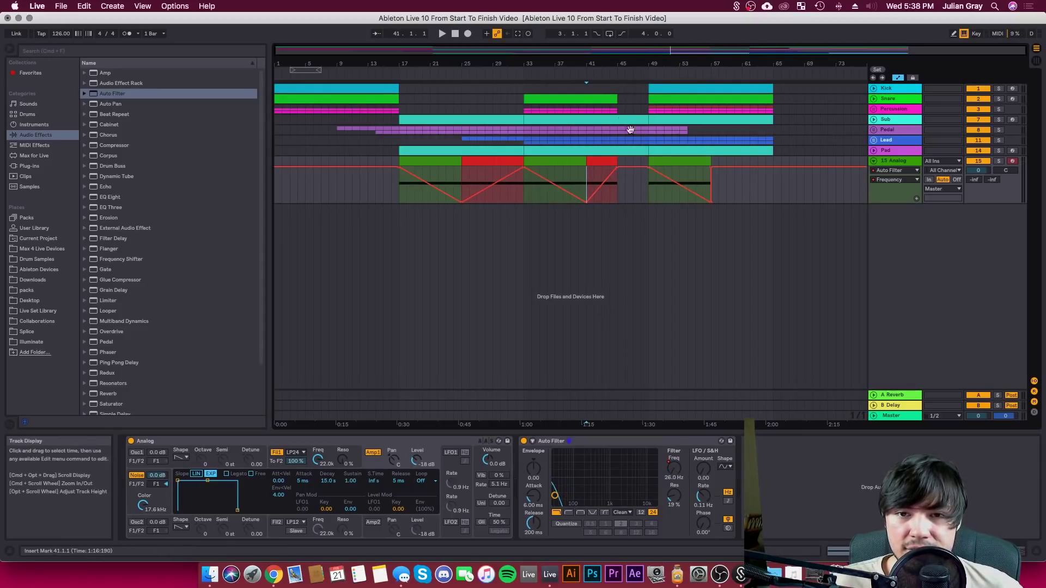
Lower the noise track's filter frequency automation to its minimum across the gap between bars 45 and 49
drag(618, 104, 650, 110)
drag(618, 180, 634, 203)
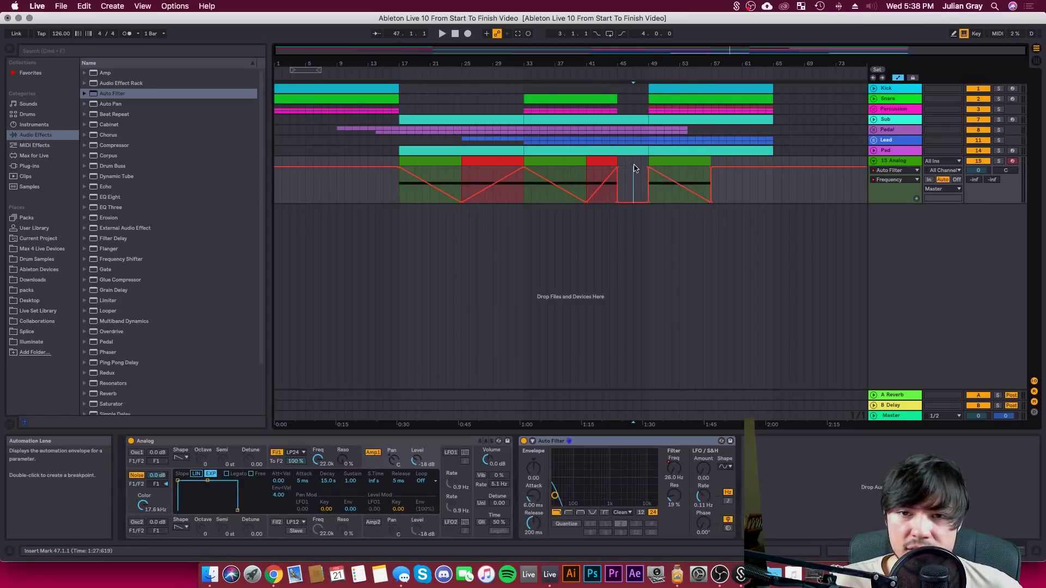
Copy the eight-bar red rising-filter noise clip from bar 25 to bar 9 and play the arrangement from bar 9
click(486, 160)
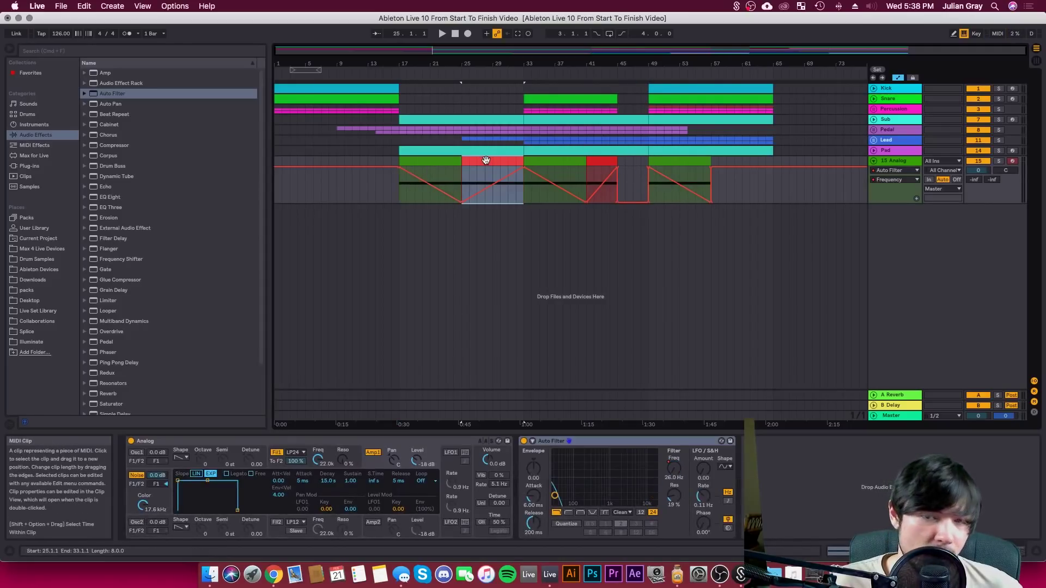
drag(486, 160, 361, 160)
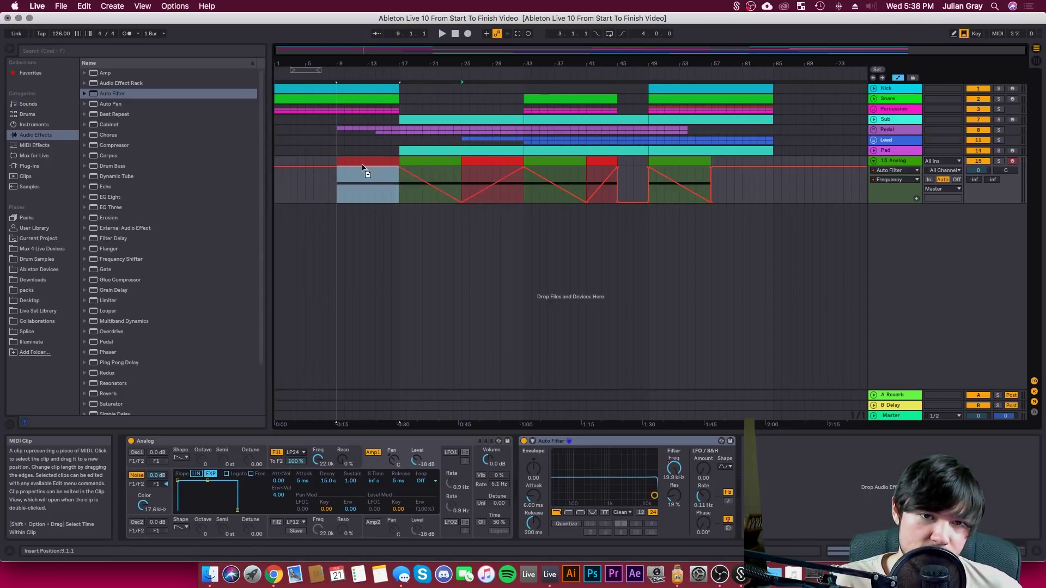
click(337, 181)
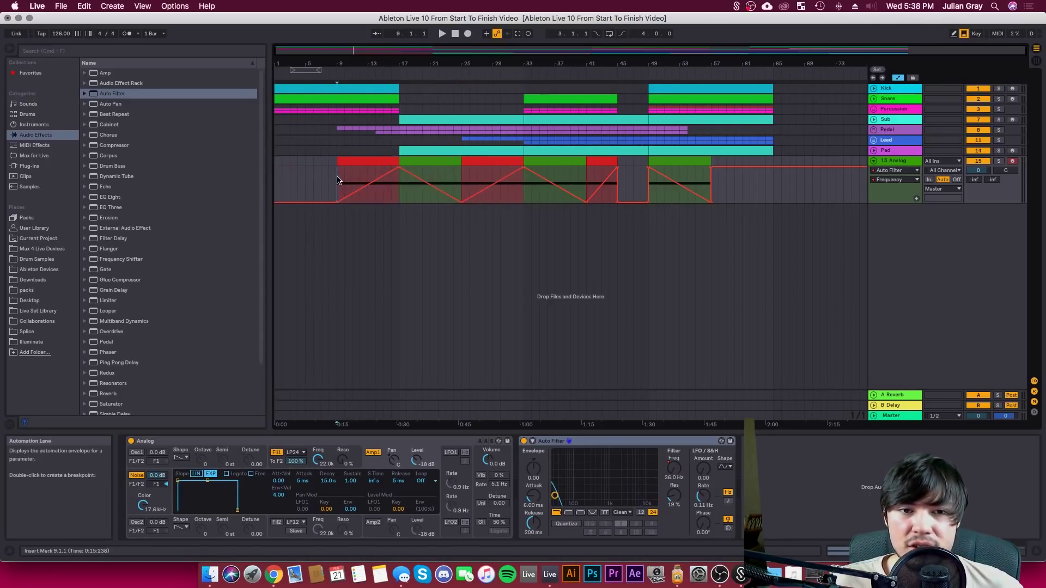
key(space)
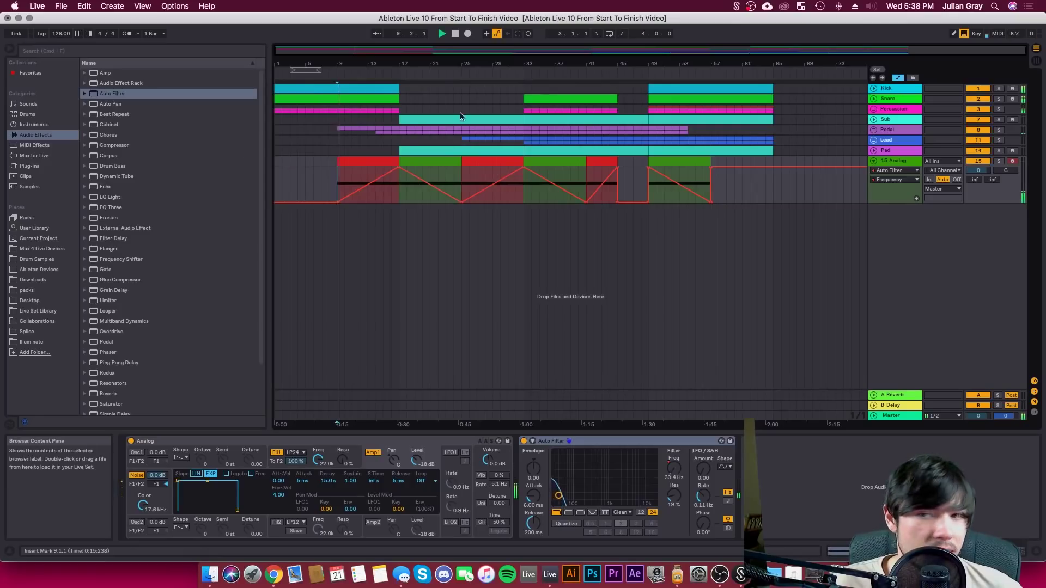
Rename the Analog track as Noise
click(895, 163)
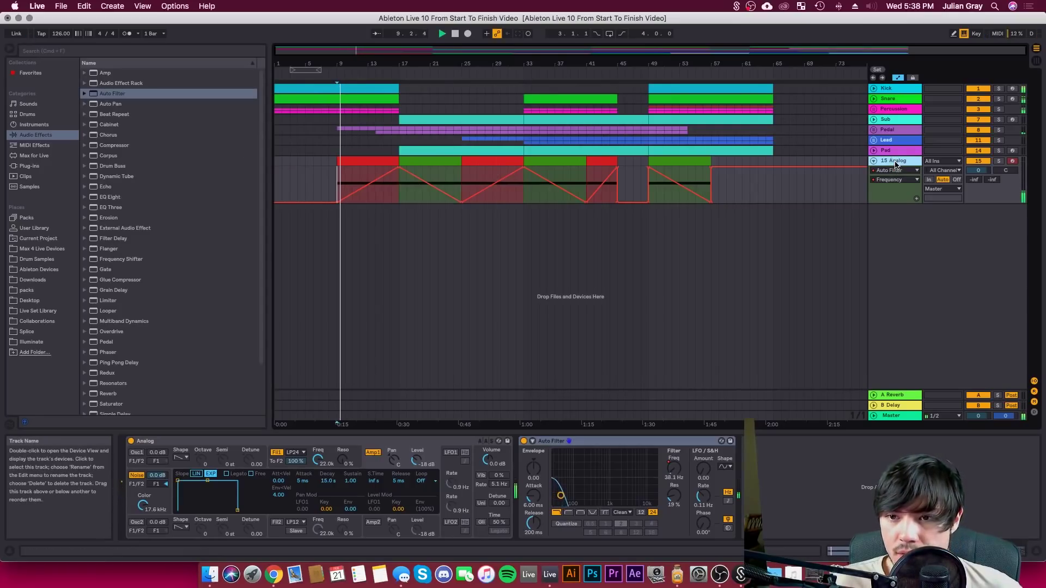
right_click(895, 163)
click(916, 206)
text(Noise)
key(Return)
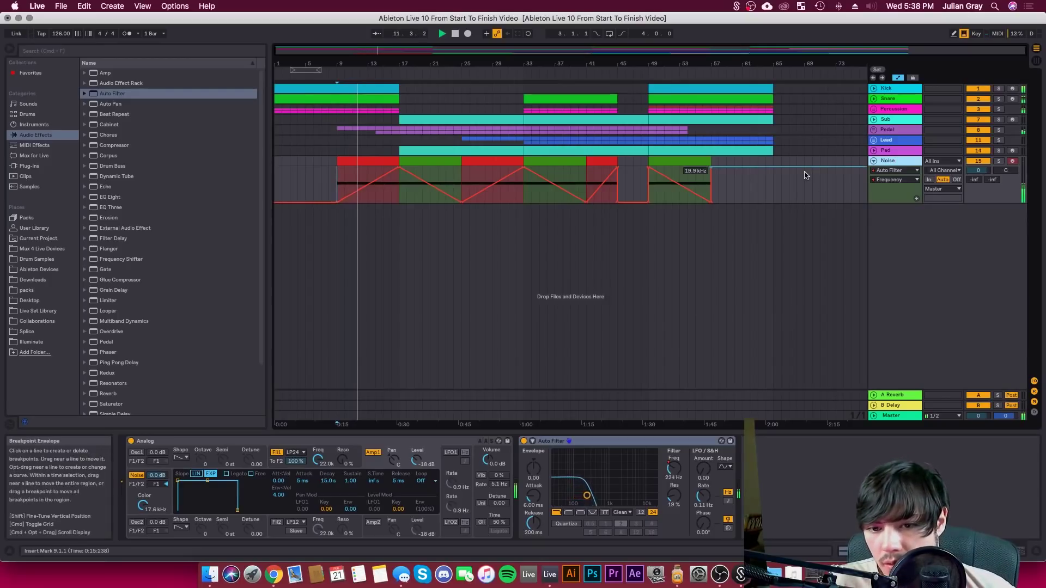
Insert an EQ Eight between Analog and Auto Filter on the noise track
drag(110, 197, 551, 514)
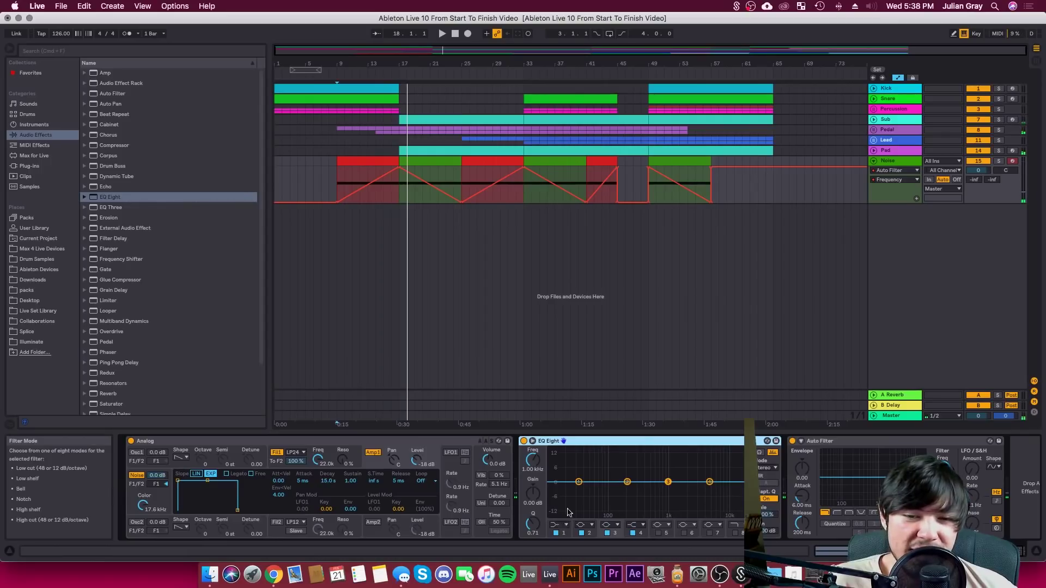
Turn the first EQ Eight band on the Noise track into a low-cut filter at about 5.16 kHz
click(564, 525)
click(564, 468)
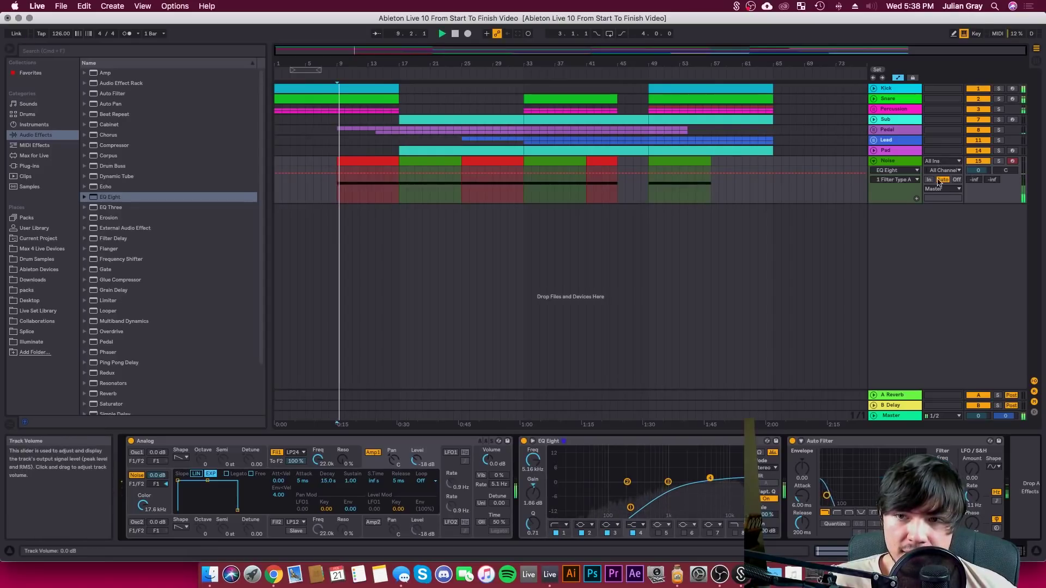
Audition the filtered noise from bar 17 and lower the Noise track's volume to about -2.8 dB
click(402, 196)
key(space)
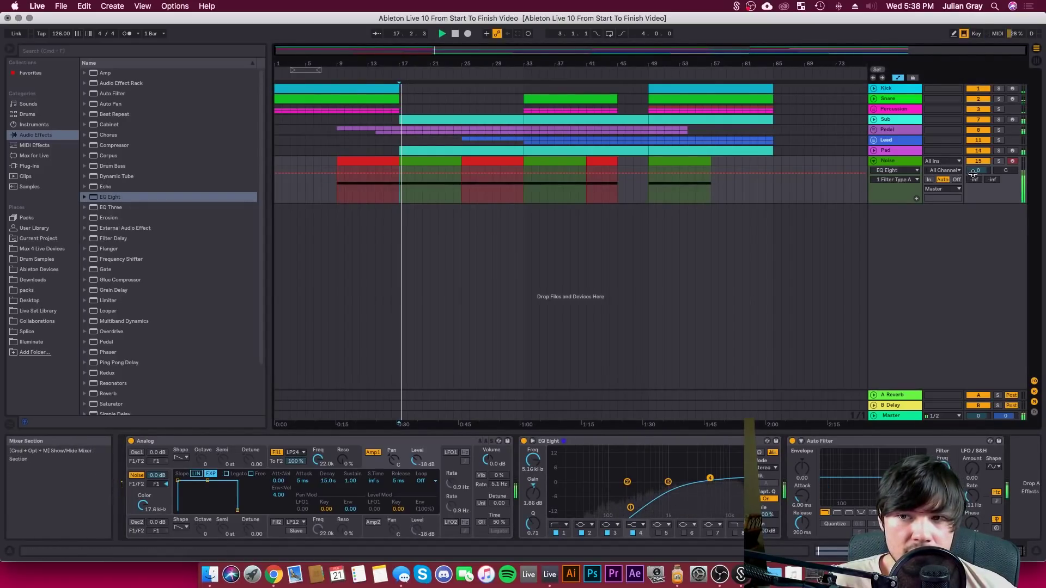
click(717, 442)
key(space)
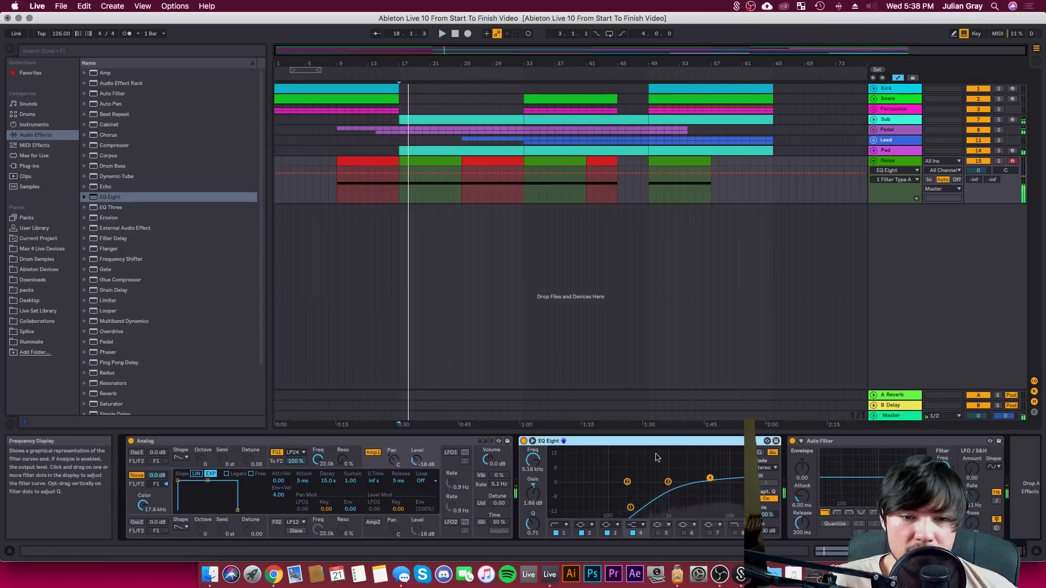
drag(986, 173, 986, 179)
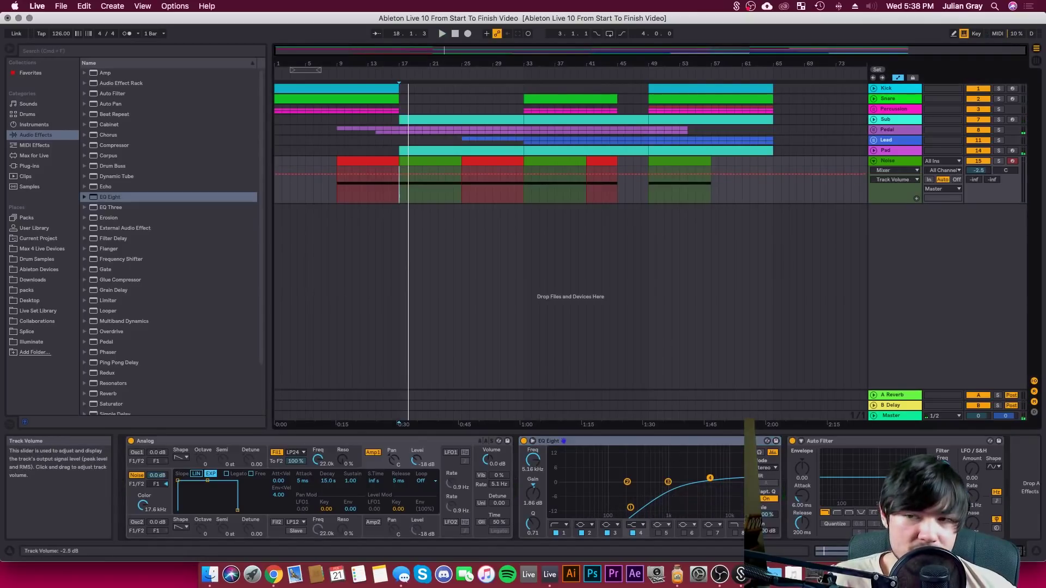
Add a Simple Delay before the Noise track's EQ Eight, in Time mode with 1.00 ms left and 10.3 ms right
scroll(128, 249, down, 3)
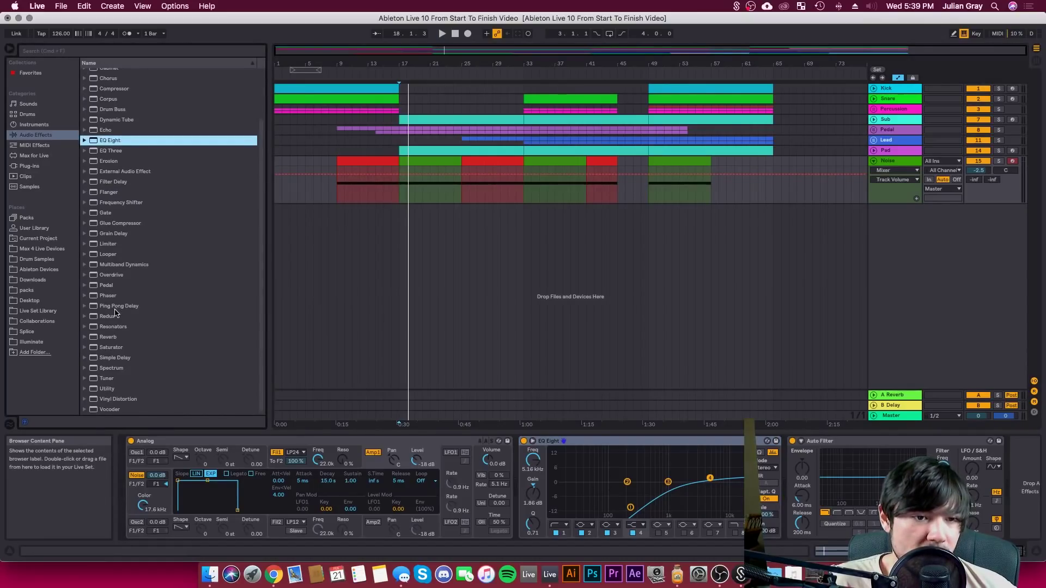
scroll(115, 314, up, 3)
scroll(141, 261, down, 3)
click(116, 358)
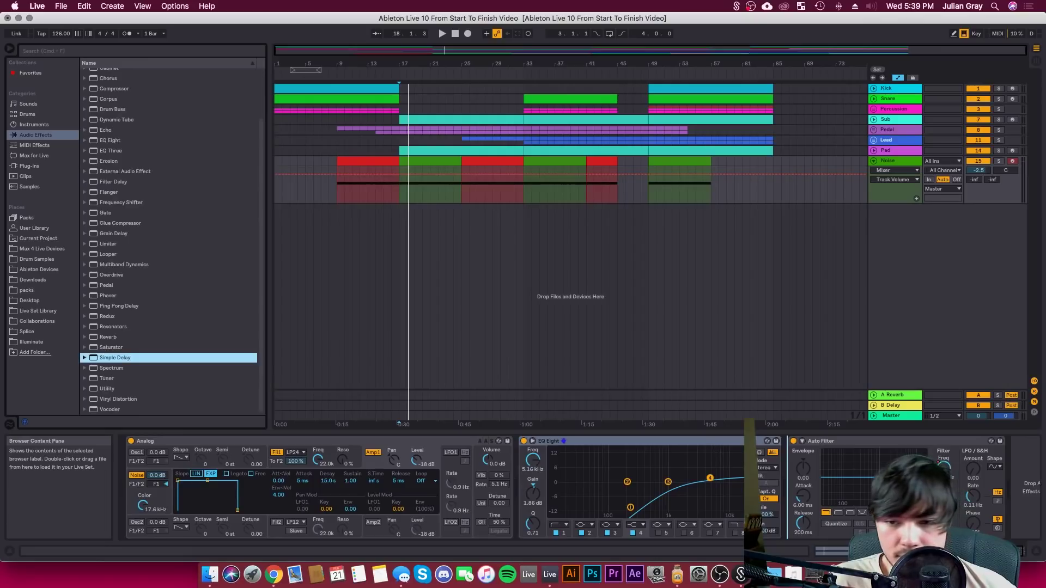
drag(533, 480, 534, 480)
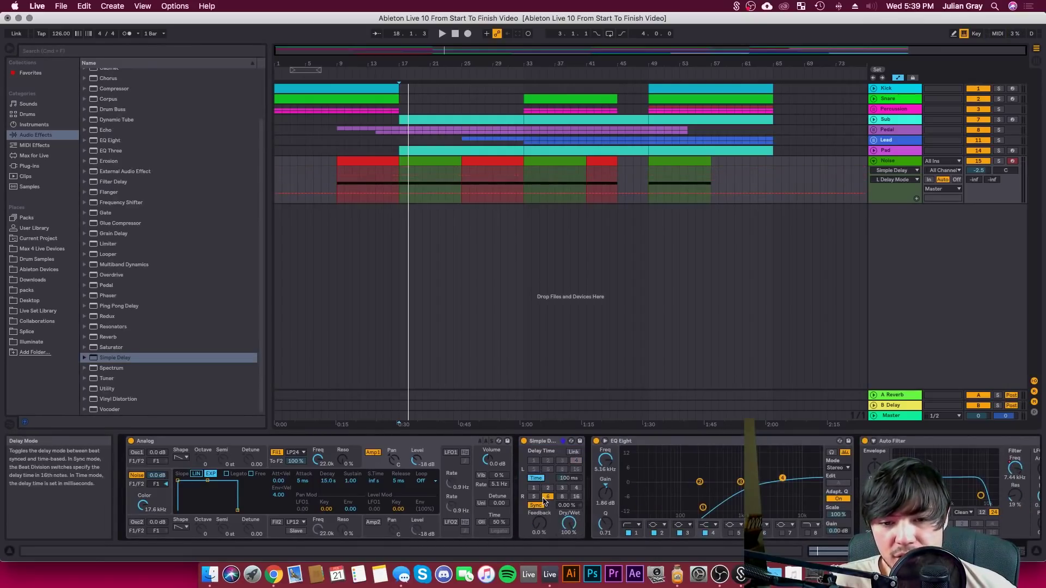
drag(569, 478, 569, 519)
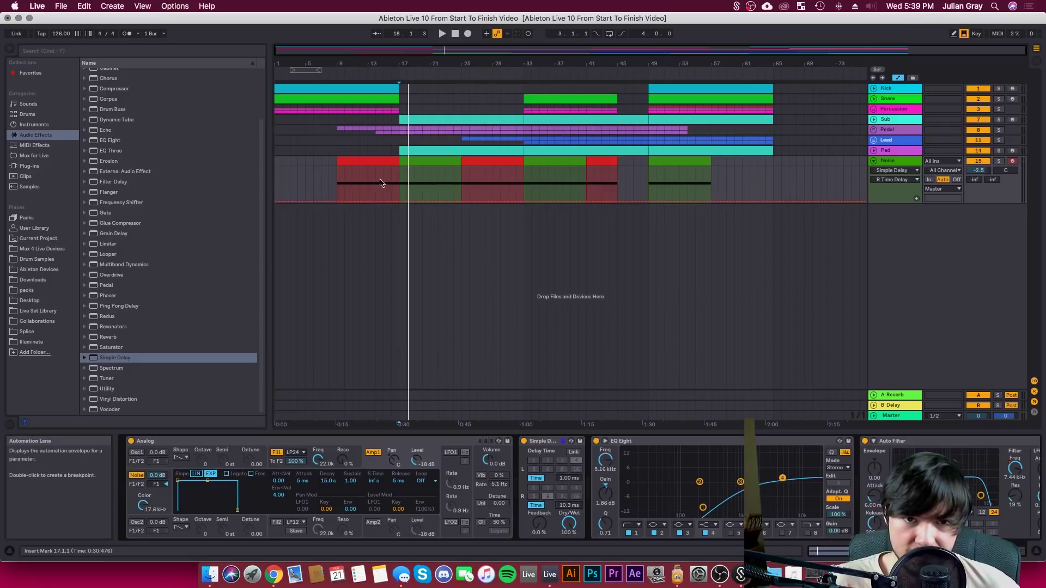
Play the arrangement from bar 17 to check how the delayed noise sounds in the mix
click(401, 176)
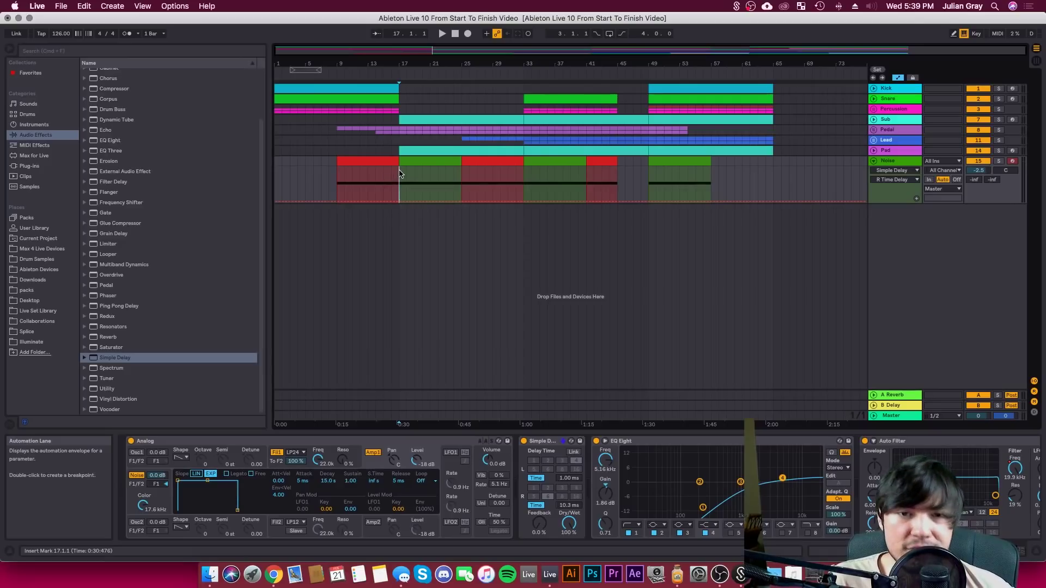
click(901, 162)
key(space)
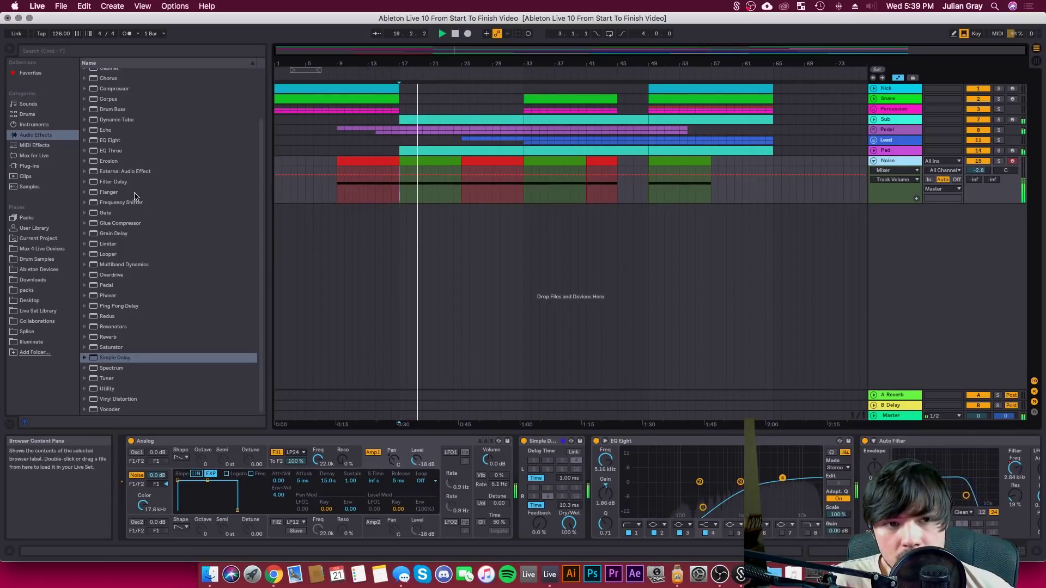
scroll(135, 197, up, 4)
key(space)
Add a Reverb to the Noise track and place it between the Simple Delay and EQ Eight
scroll(135, 196, down, 4)
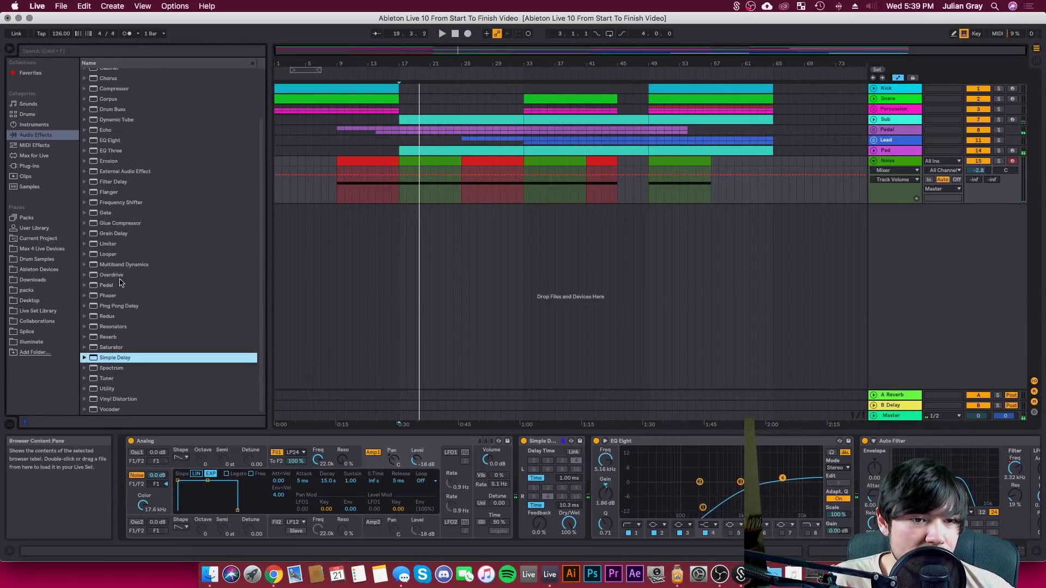
click(107, 338)
click(537, 488)
drag(554, 450, 561, 445)
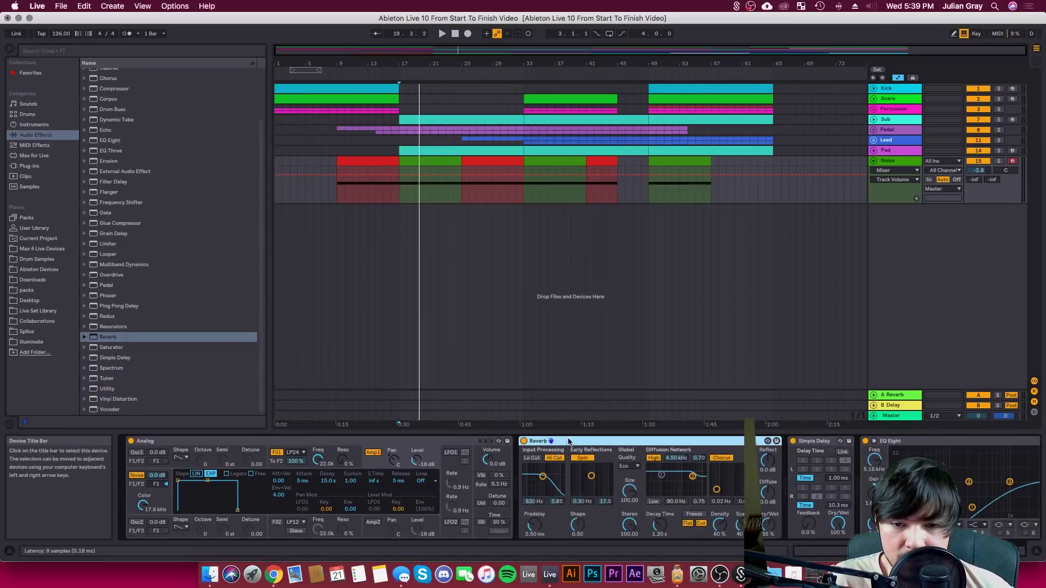
drag(692, 425, 539, 435)
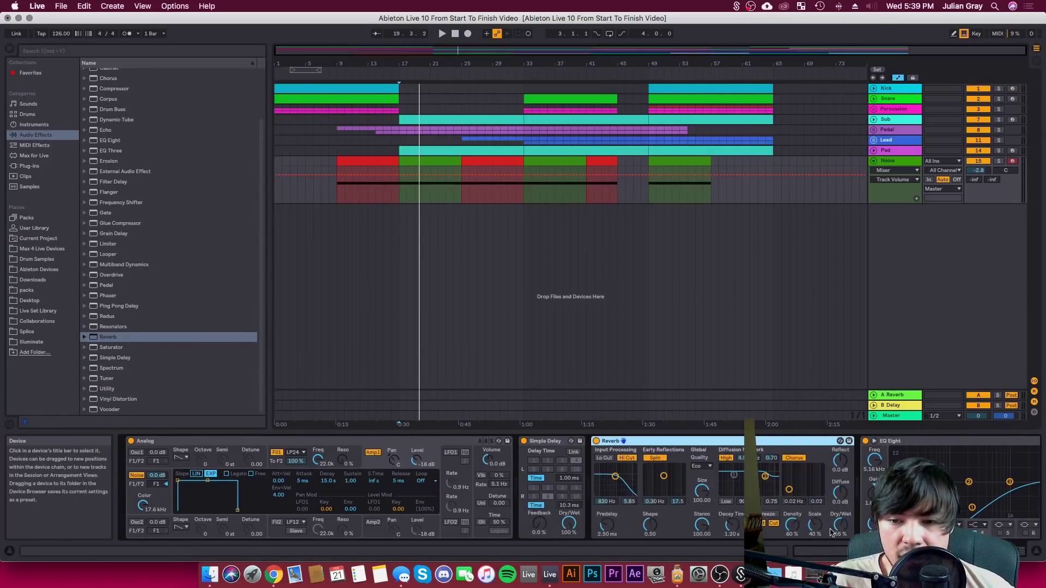
Set the Reverb's quality to High and switch off its high diffusion filter and chorus
drag(841, 525, 841, 521)
click(703, 466)
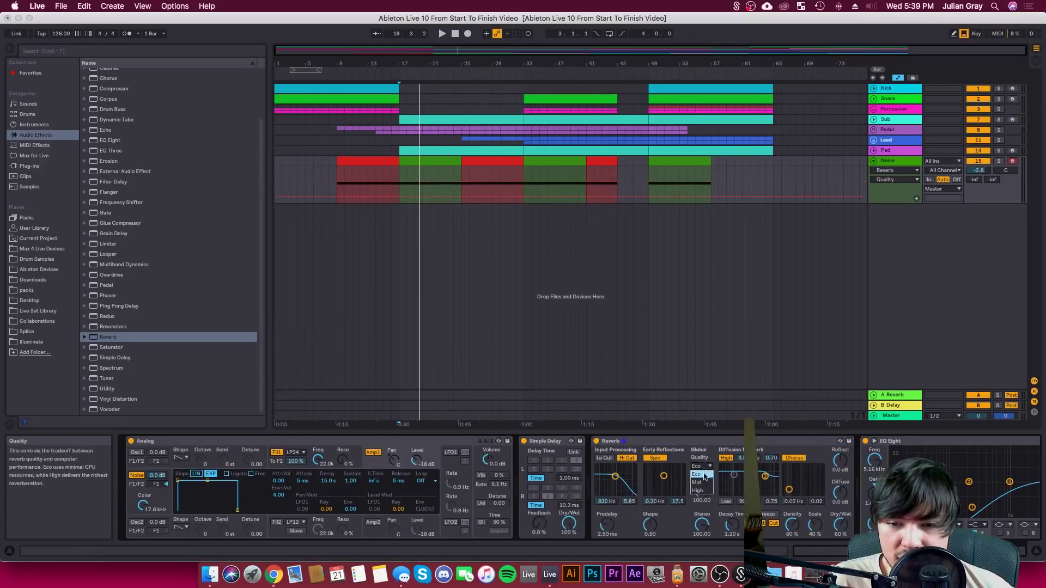
click(701, 491)
click(726, 458)
click(794, 459)
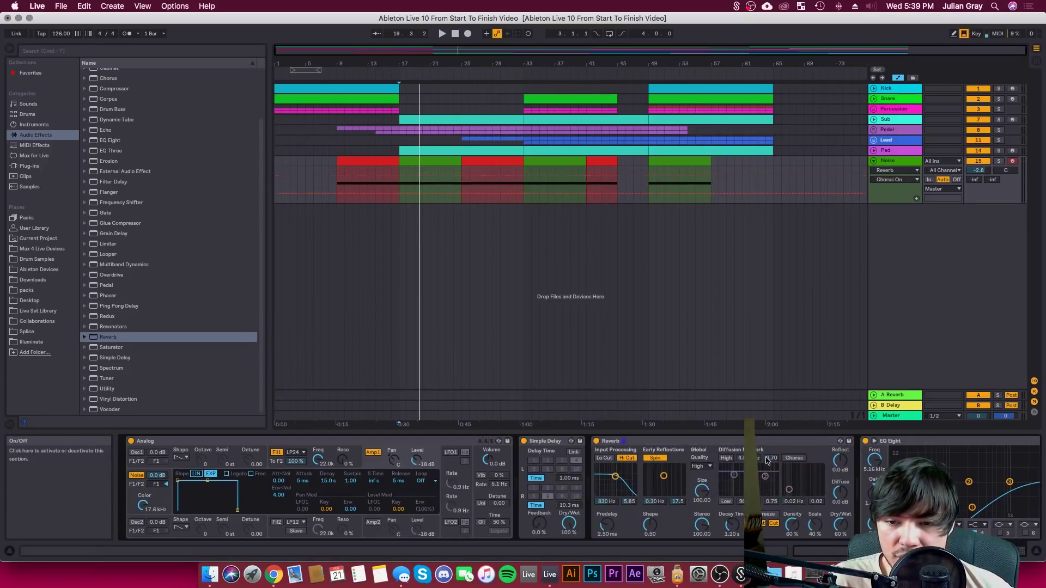
During playback, set the Reverb's decay time to 4.55 s and dry/wet to 60%, with early-reflection Spin turned off
key(space)
drag(732, 524, 732, 495)
click(655, 458)
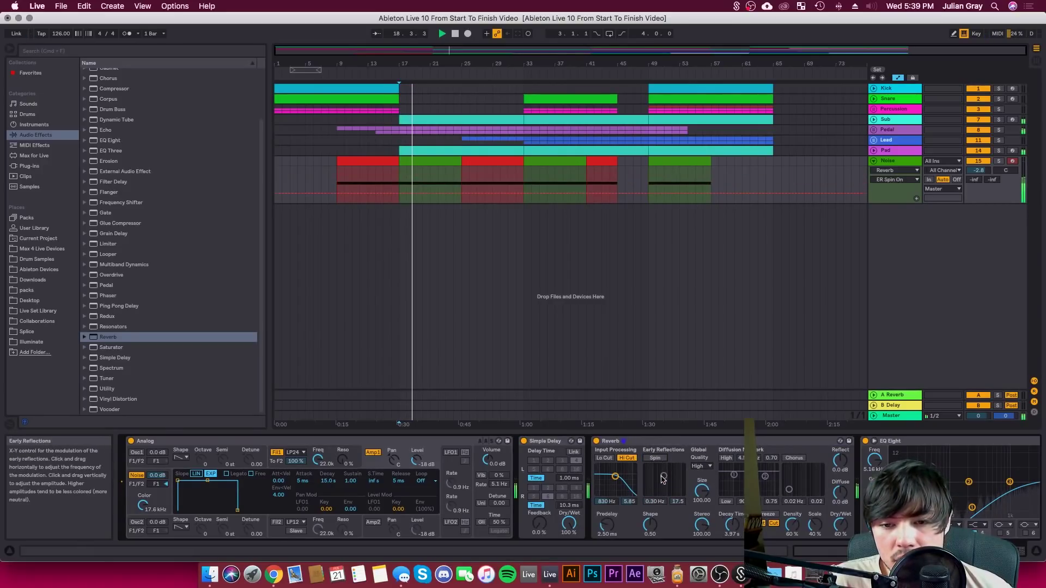
drag(732, 524, 731, 521)
drag(841, 524, 841, 524)
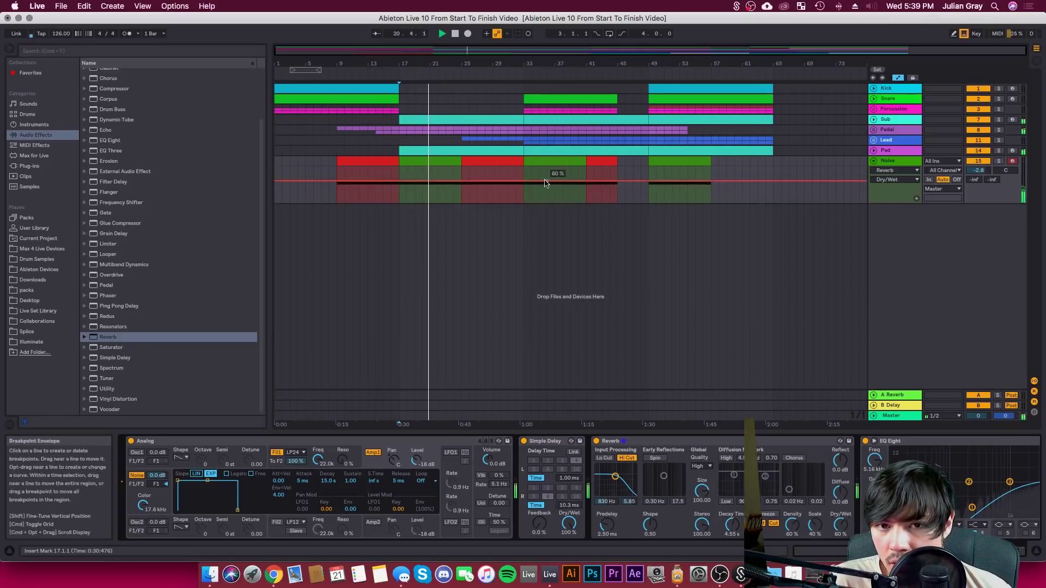
Add a Compressor after the Auto Filter at the end of the Noise track's effects chain
click(524, 172)
scroll(861, 490, right, 10)
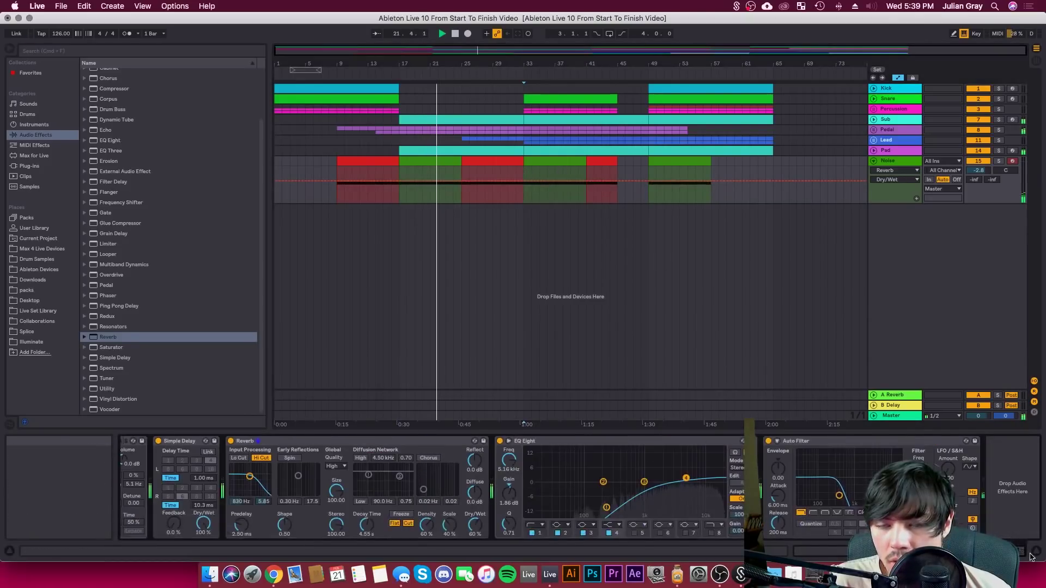
click(114, 88)
drag(767, 167, 767, 168)
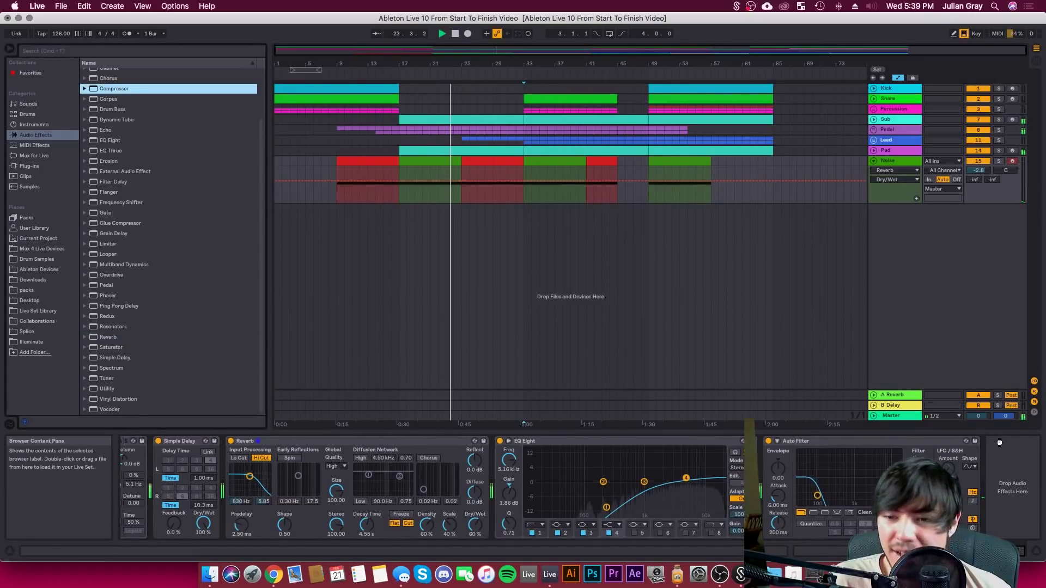
click(948, 474)
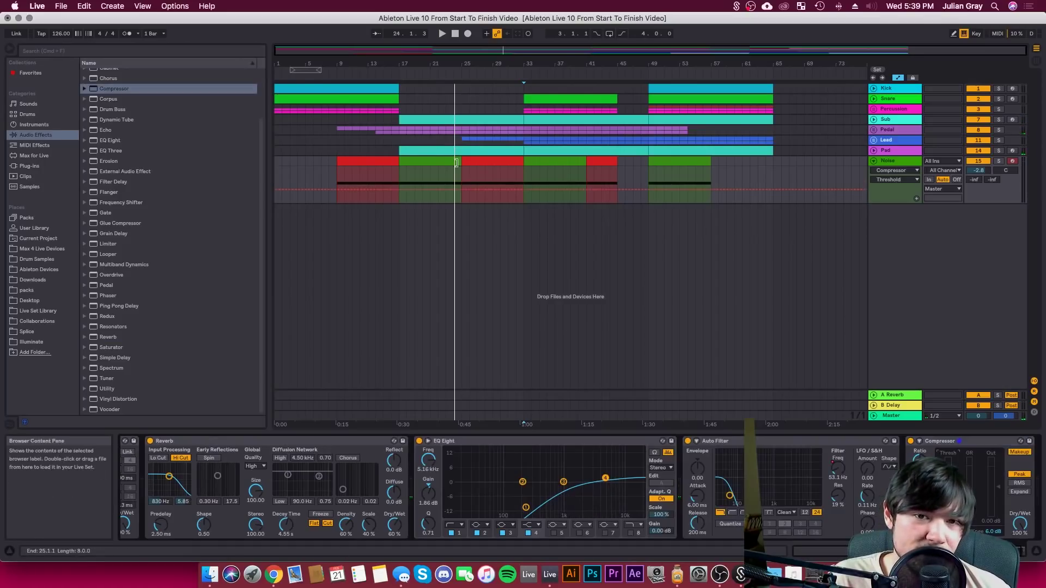
Audition the compressed noise from bar 17 and lower the Noise track's volume to -5.2 dB
click(460, 179)
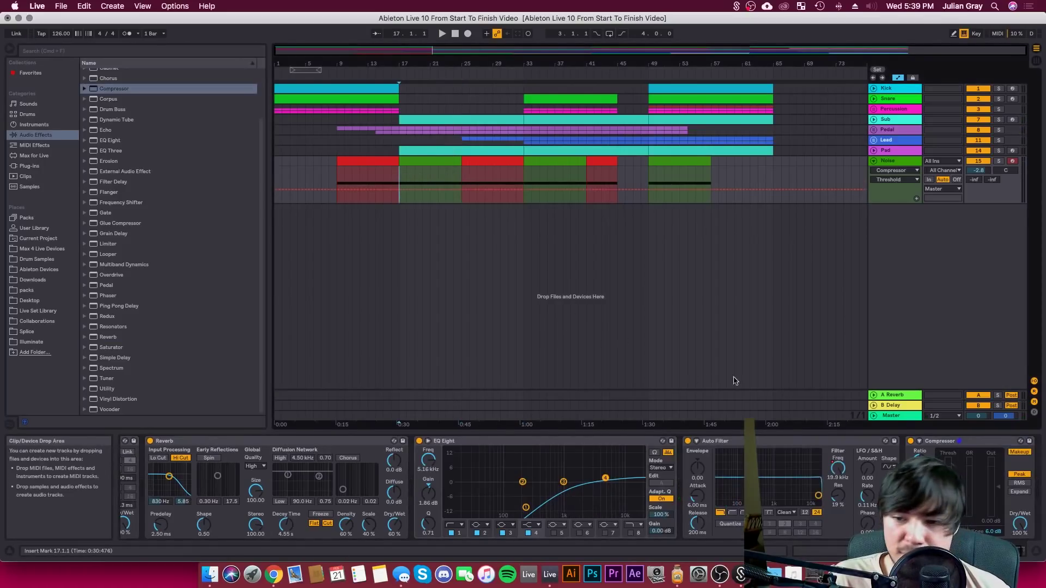
key(space)
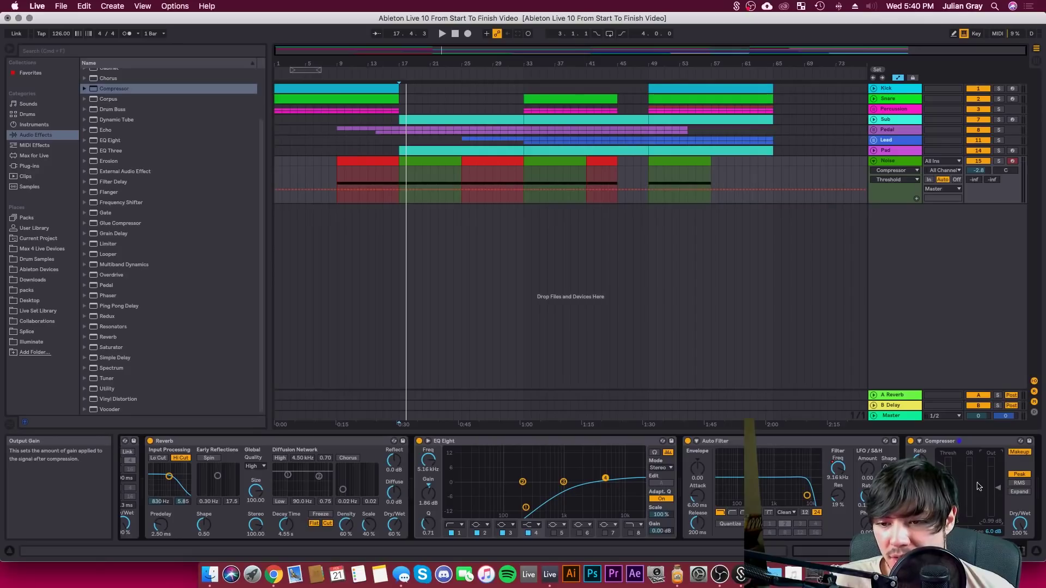
key(space)
click(978, 169)
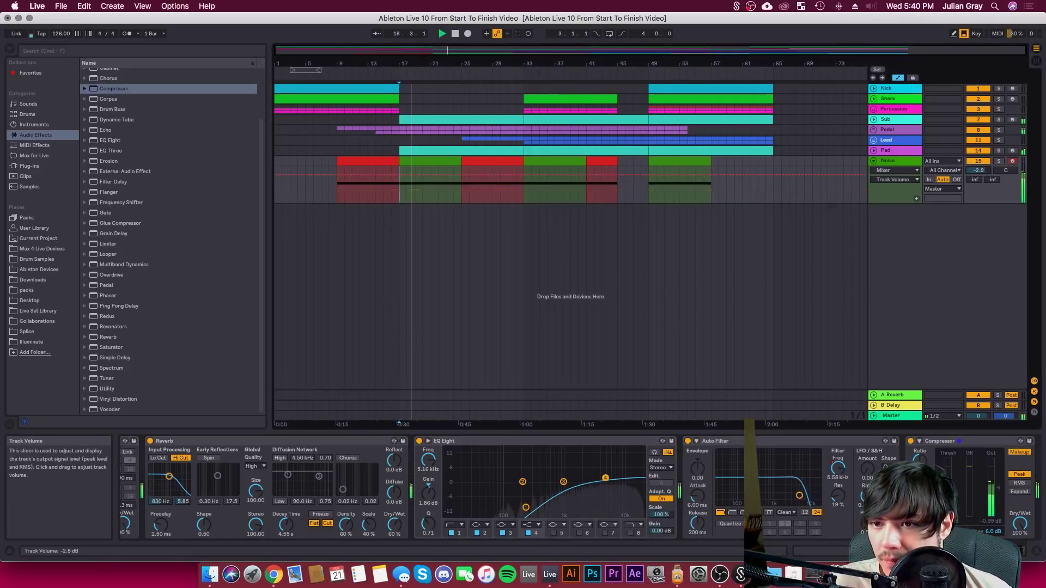
click(899, 161)
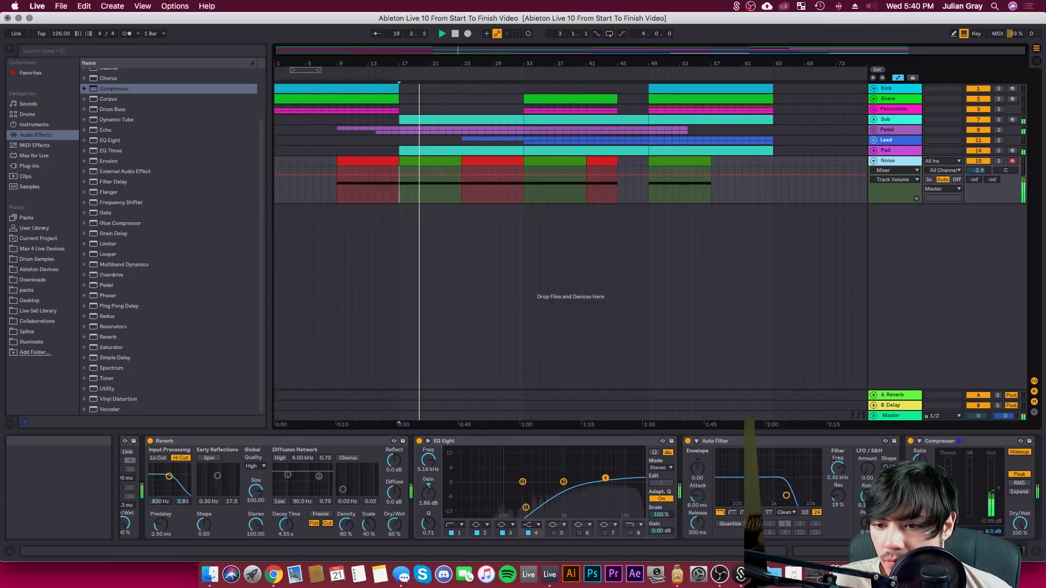
scroll(926, 490, right, 2)
drag(963, 204, 963, 212)
drag(978, 170, 978, 180)
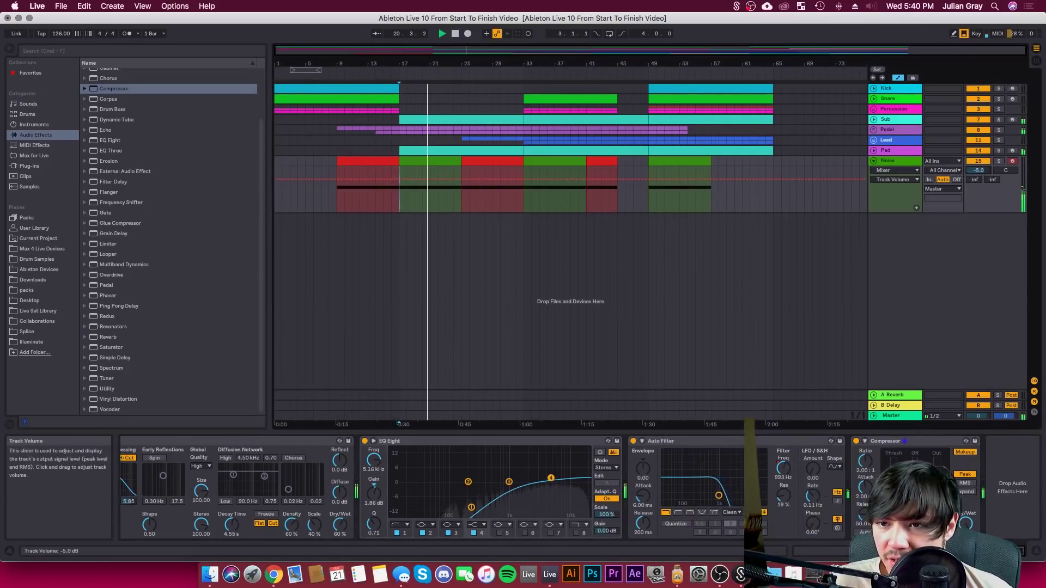
click(893, 161)
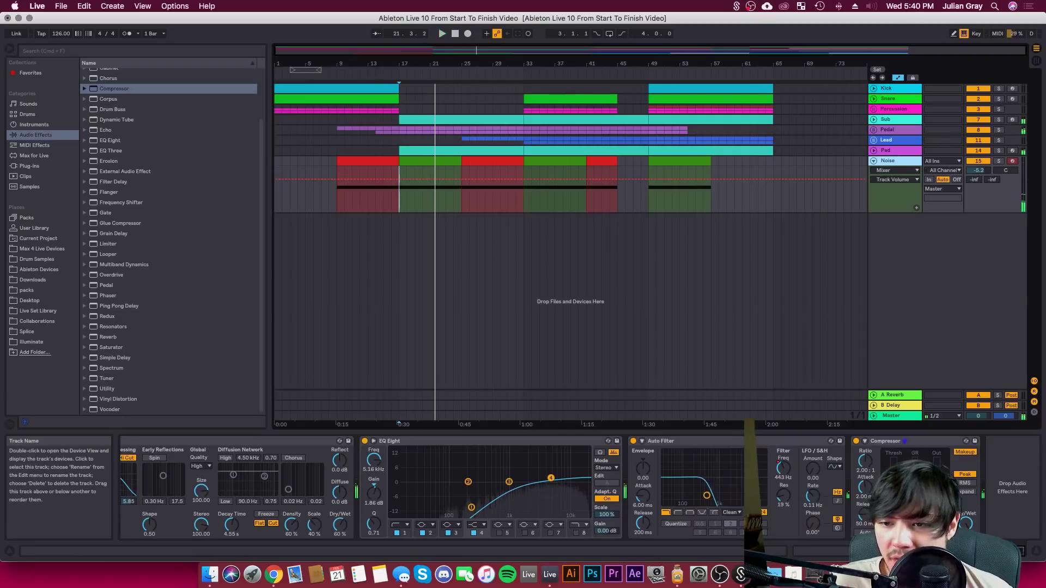
Copy the Sub track's kick-sidechained Compressor to the end of the Noise track's effects chain
click(901, 442)
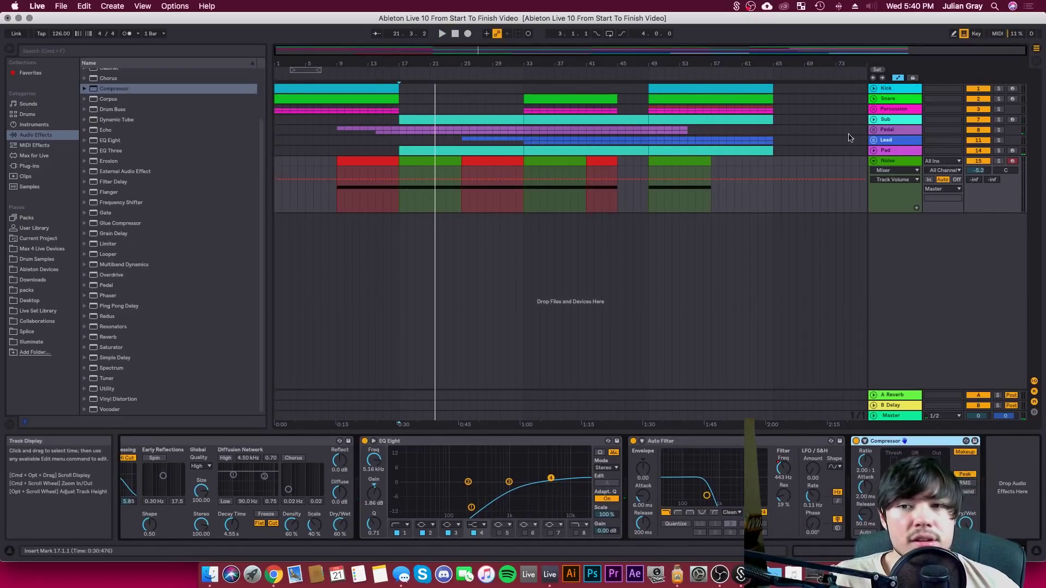
click(896, 140)
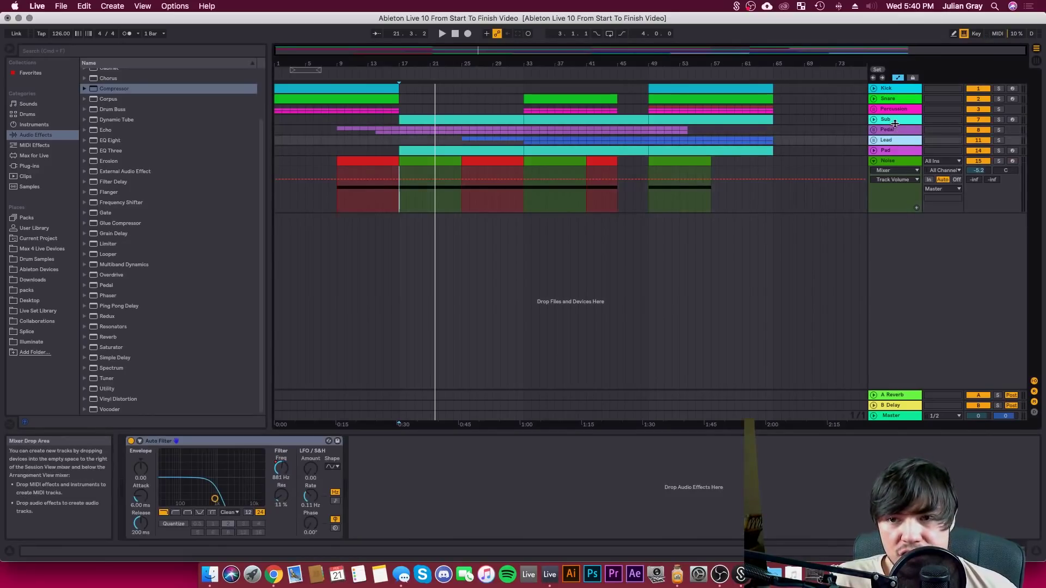
click(896, 120)
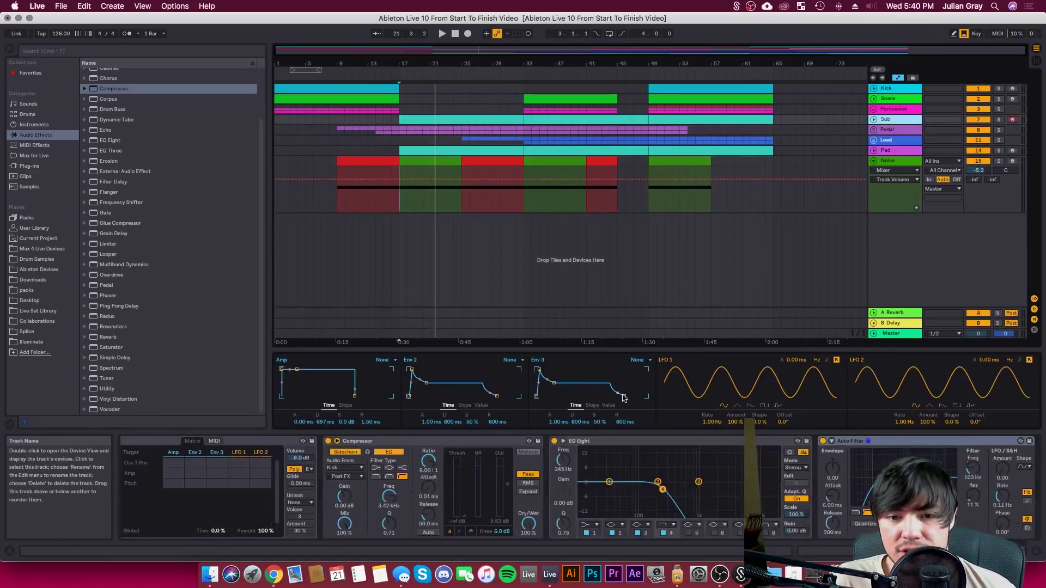
click(458, 440)
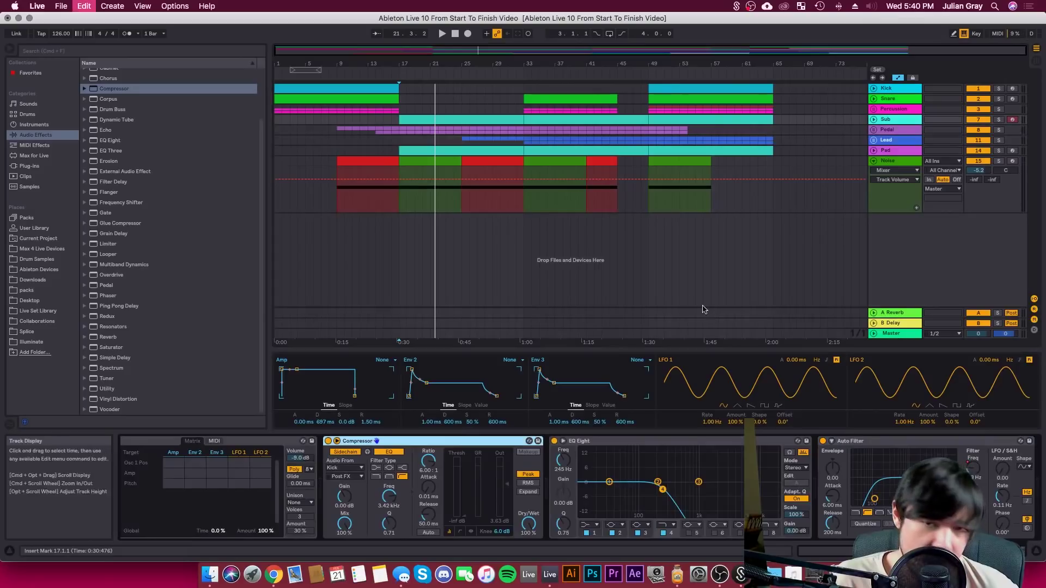
click(759, 187)
drag(904, 441, 1012, 472)
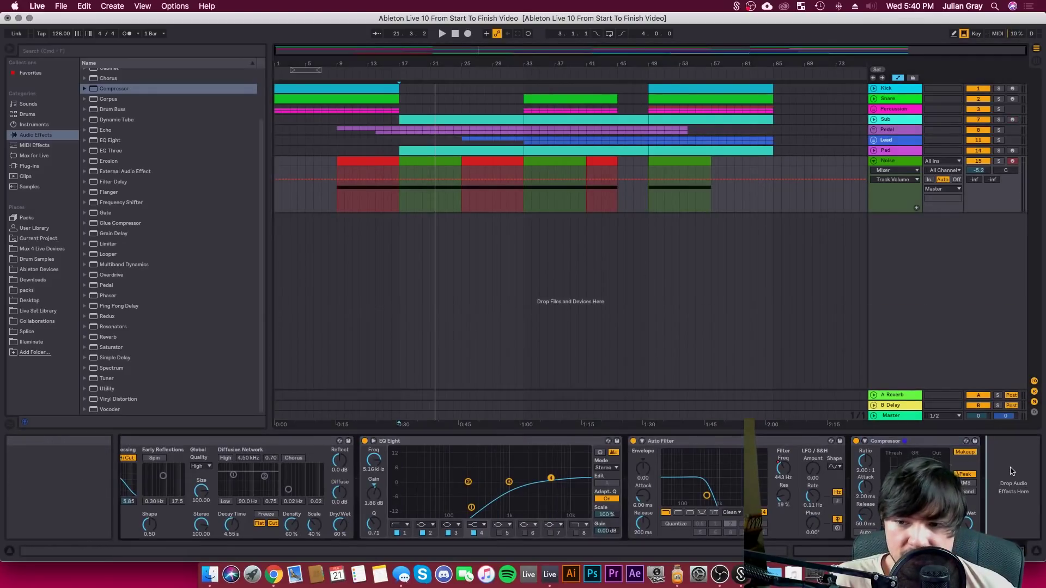
Play the arrangement from bar 33 and lower the Noise track's volume to -8.0 dB
click(523, 199)
key(space)
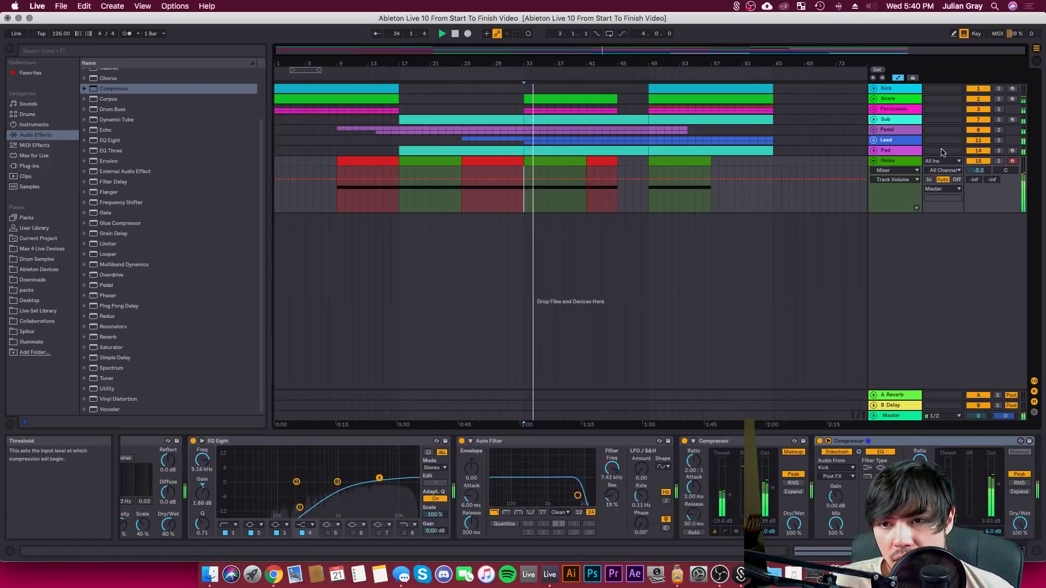
drag(979, 170, 979, 178)
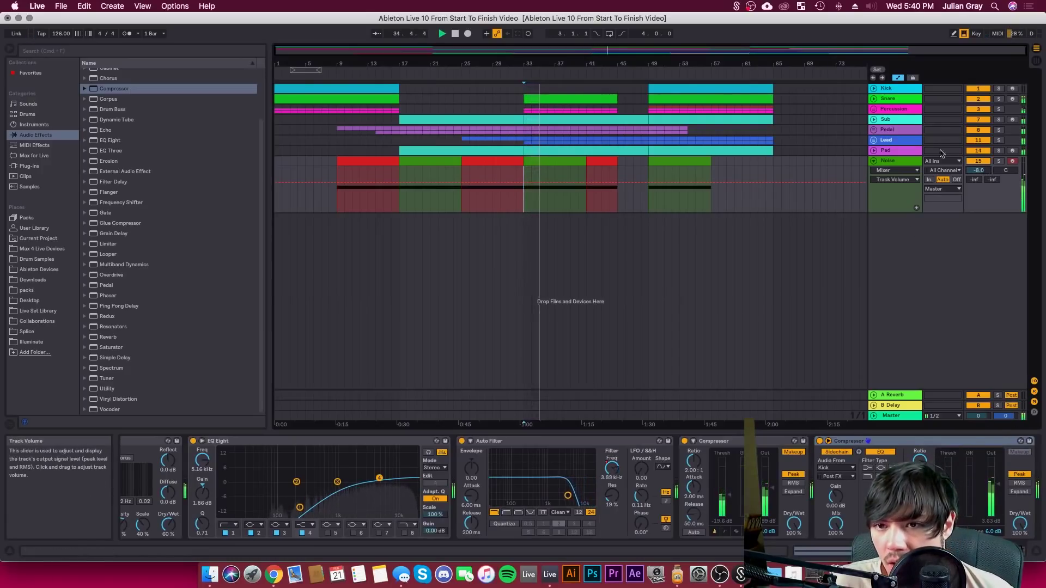
Unfold the Sub track and set its volume to -2.8 dB while playing from bar 33
click(873, 120)
click(890, 120)
drag(522, 157, 609, 162)
click(617, 153)
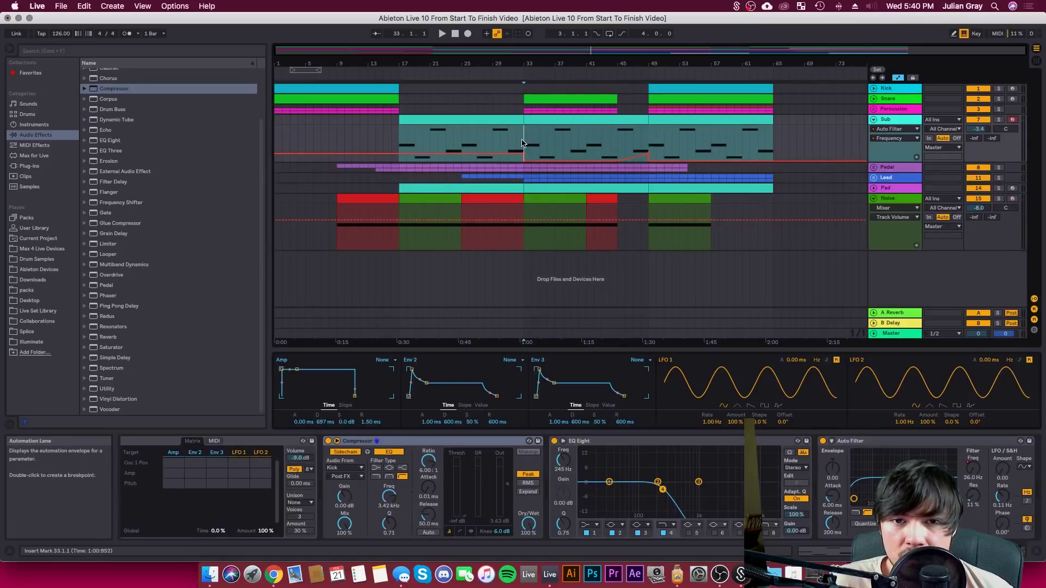
key(space)
drag(979, 129, 979, 126)
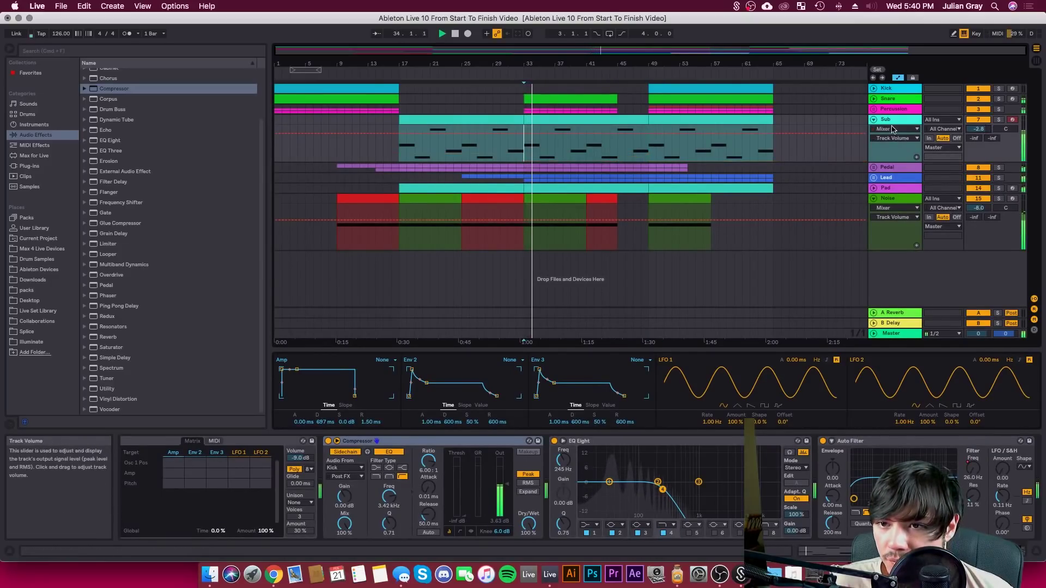
Raise the filter frequency in the Sub track's Wavetable to 404 Hz and fold the Sub track
click(892, 122)
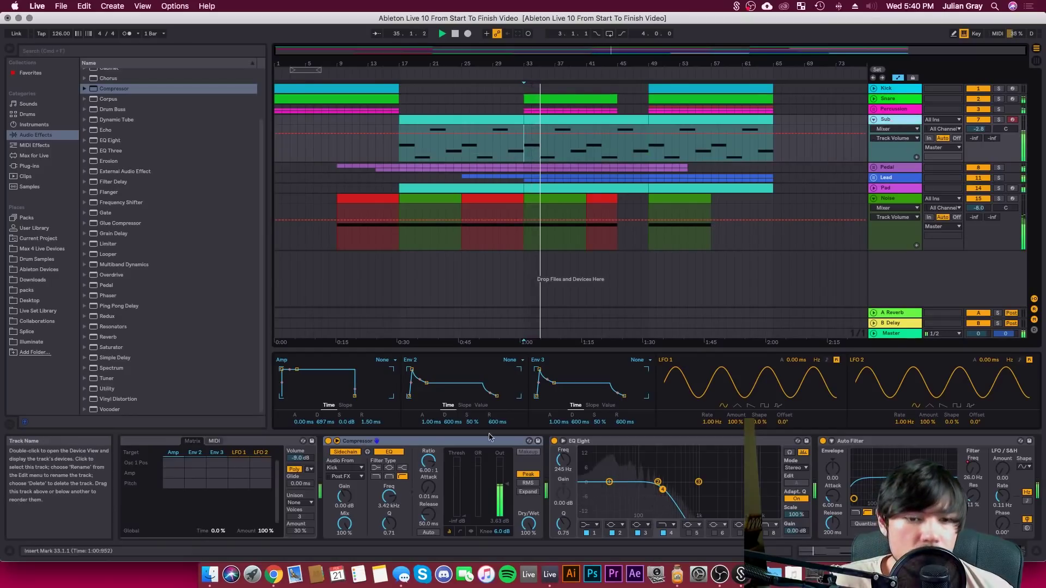
click(820, 551)
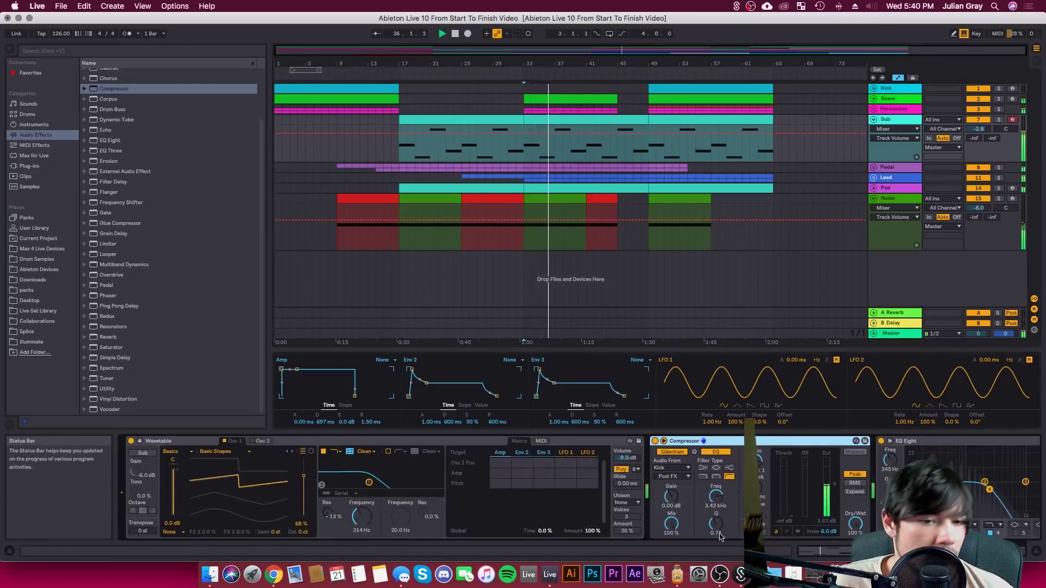
drag(371, 487, 373, 487)
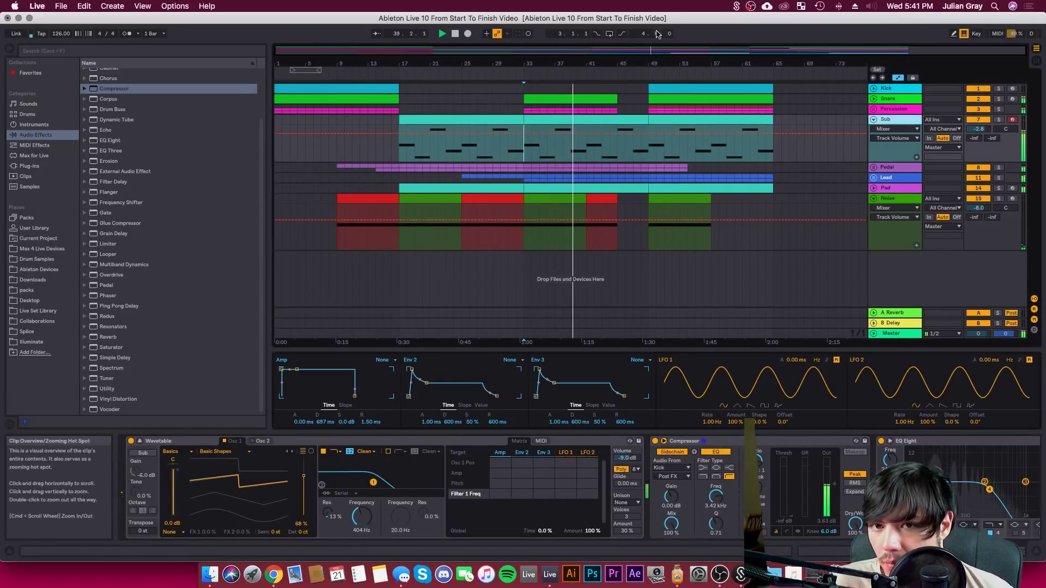
click(885, 105)
click(874, 120)
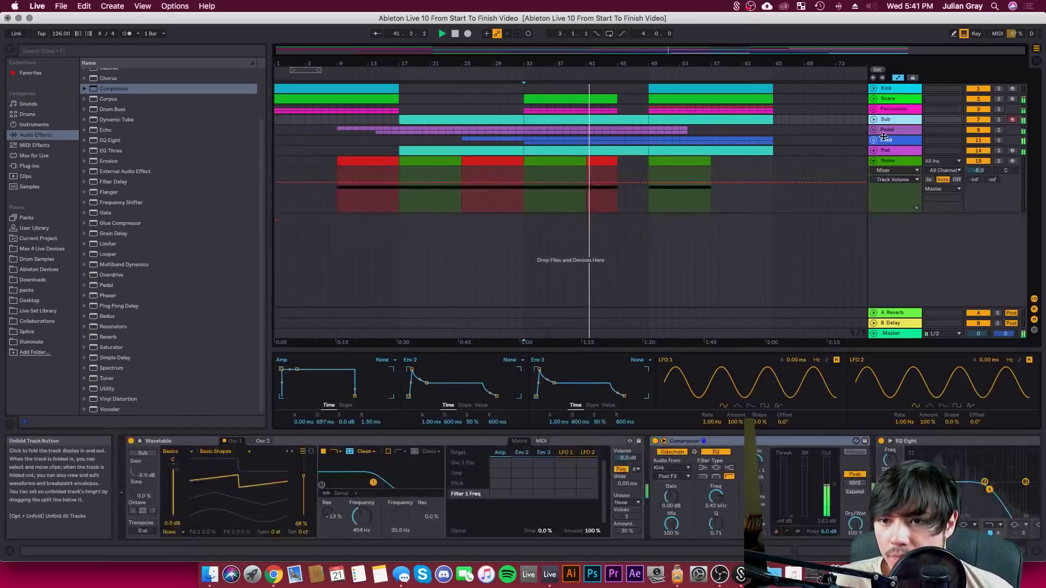
Lower the Noise track's volume to -11.2 dB while the arrangement plays and display its Reverb and Compressor devices
click(886, 160)
click(885, 140)
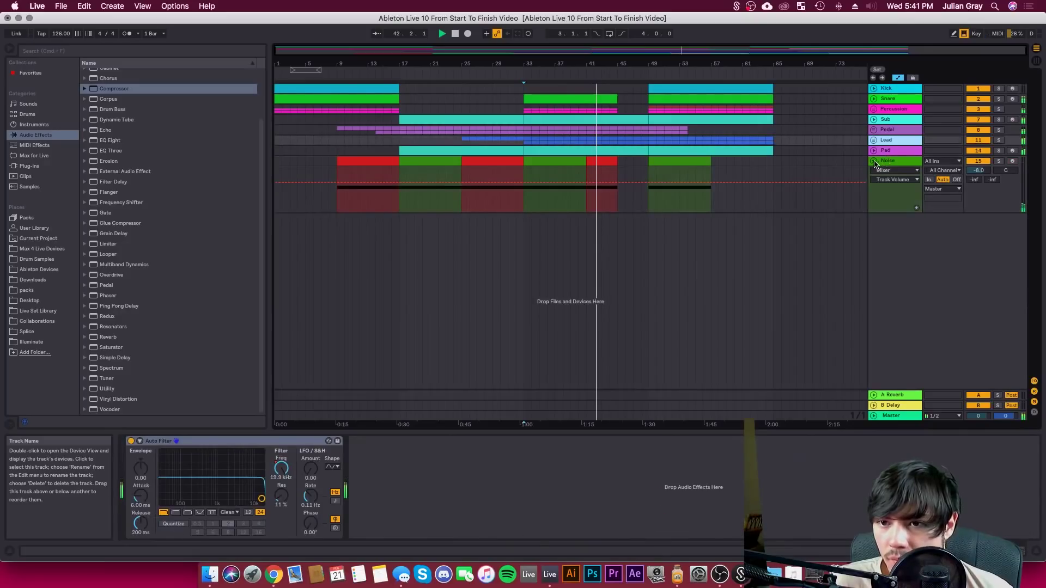
click(874, 161)
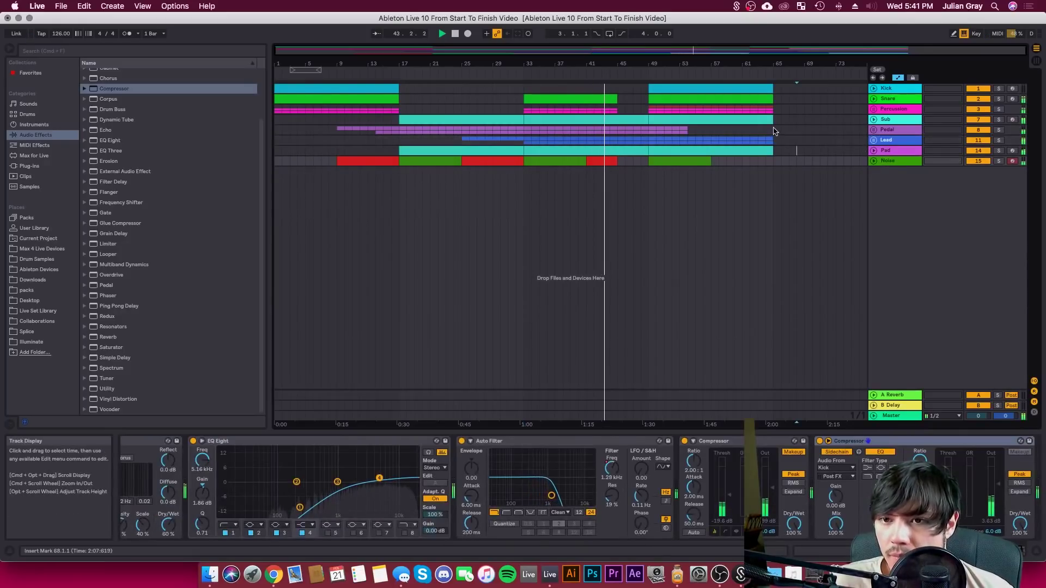
click(775, 130)
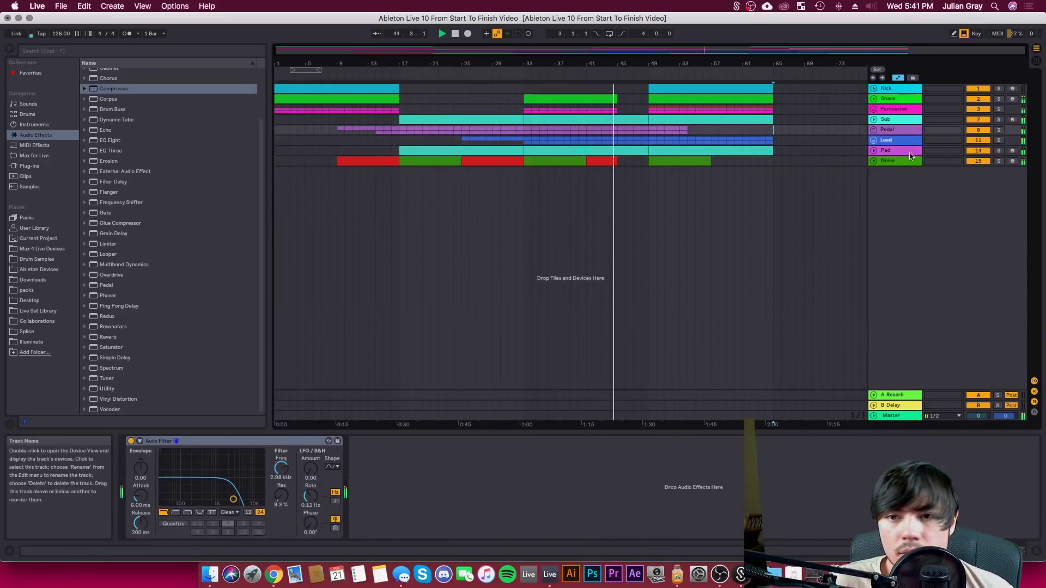
click(874, 162)
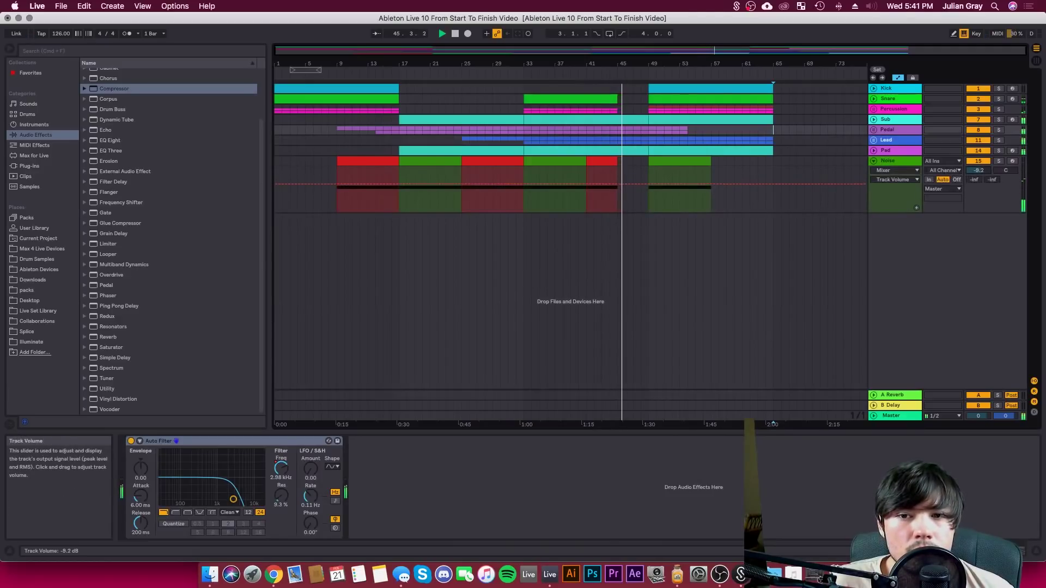
click(899, 163)
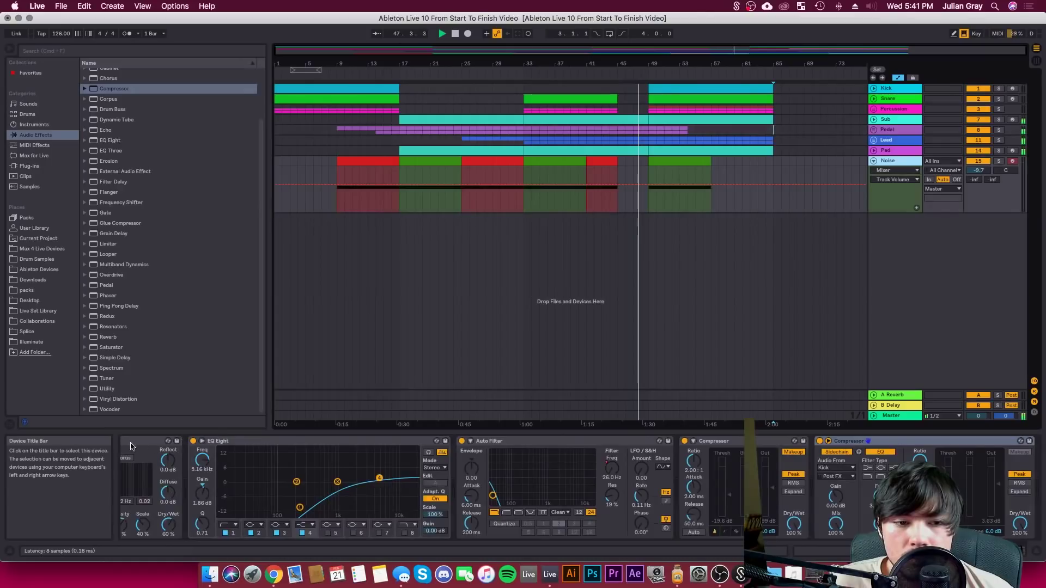
click(153, 440)
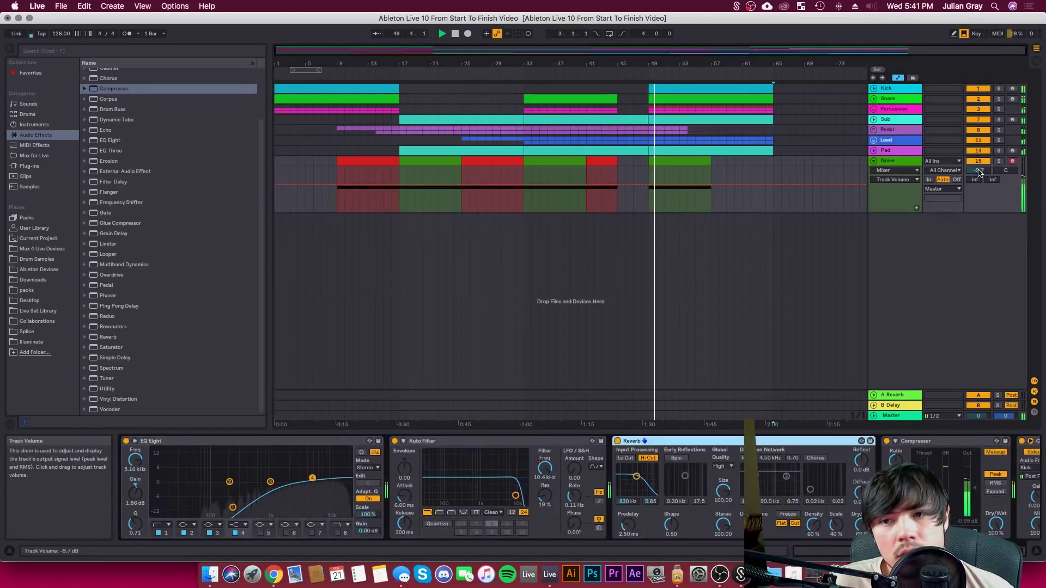
drag(978, 172, 978, 176)
Set the Noise track's kick-sidechained Compressor to an attack of 0.46 ms and a release of 106 ms
drag(970, 551, 995, 550)
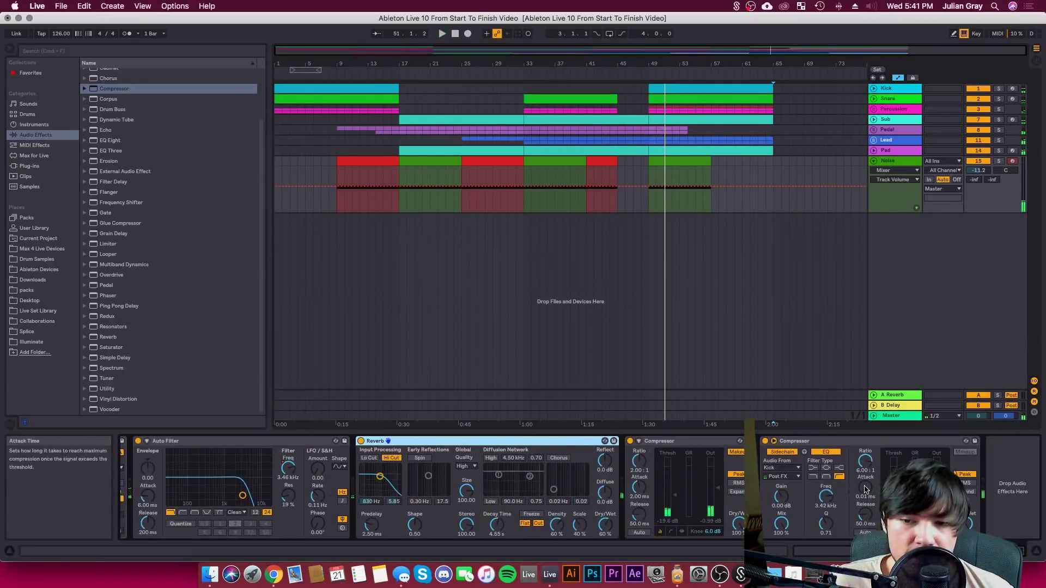
drag(867, 485, 867, 480)
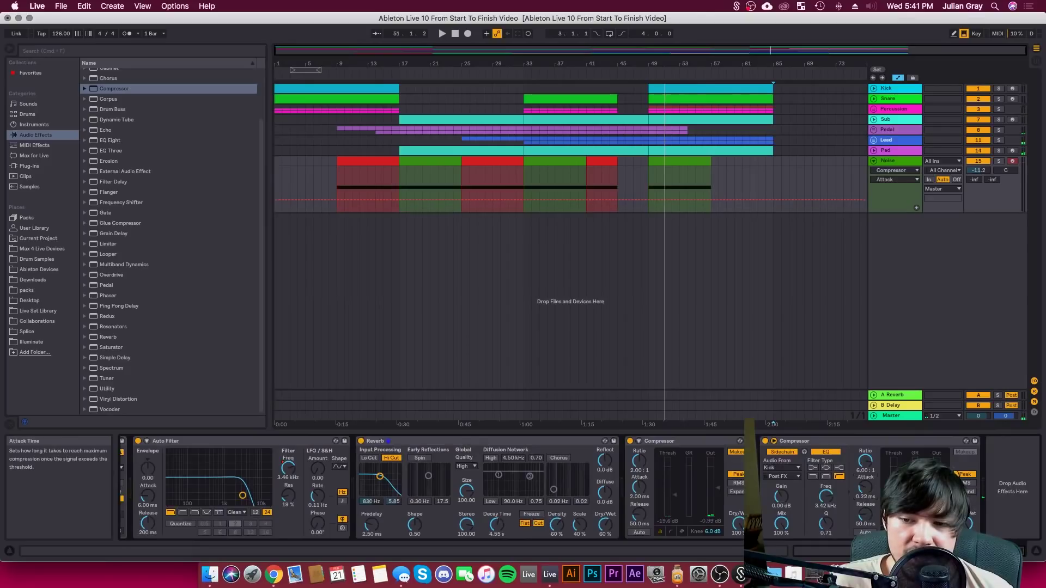
drag(863, 516, 863, 506)
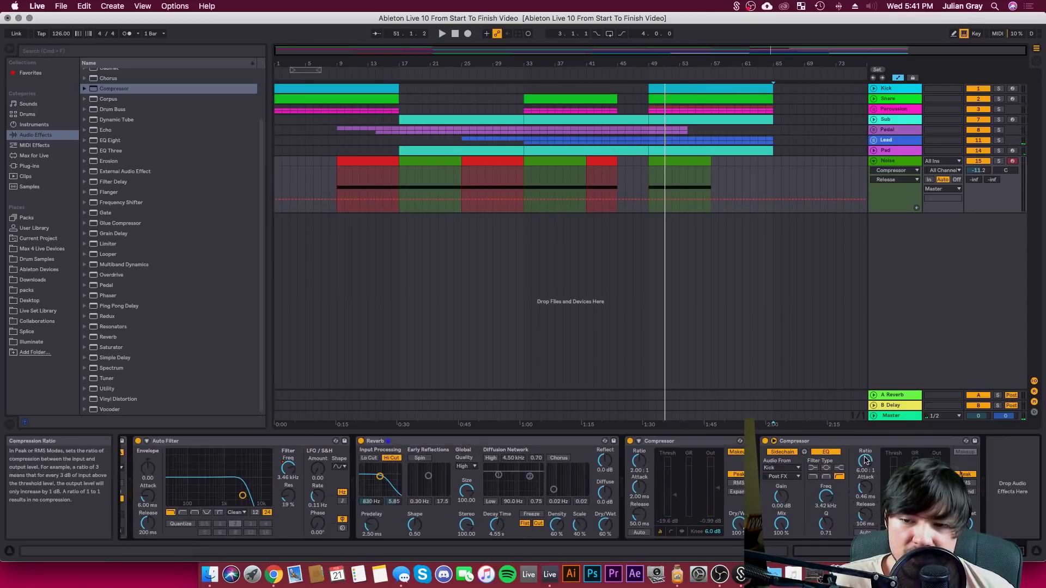
Playing from bar 49, set the Noise sidechain Compressor's ratio to 3.15:1 and release to 155 ms, and the track's volume to -12.5 dB
click(641, 164)
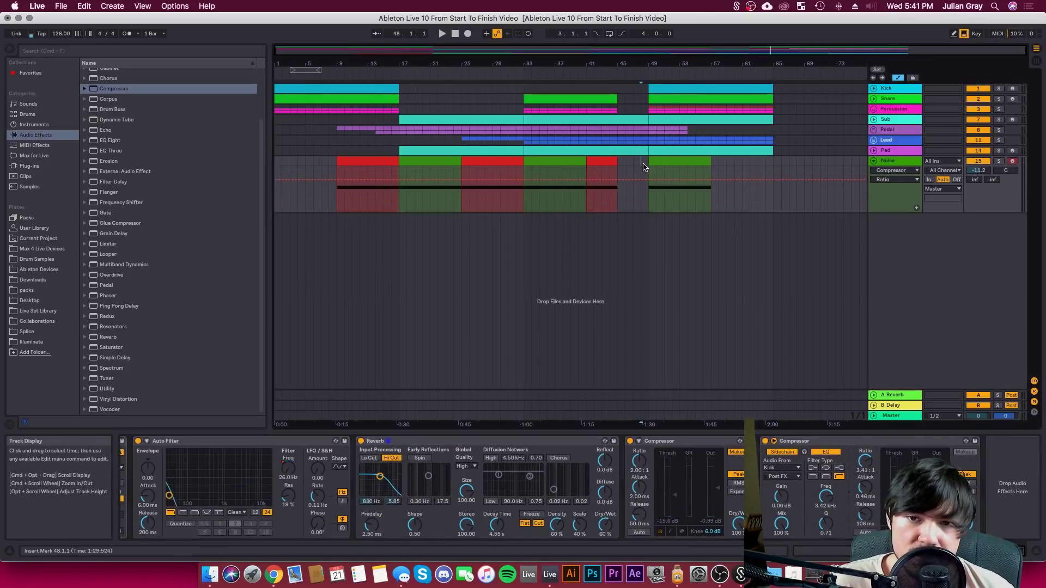
click(648, 161)
key(space)
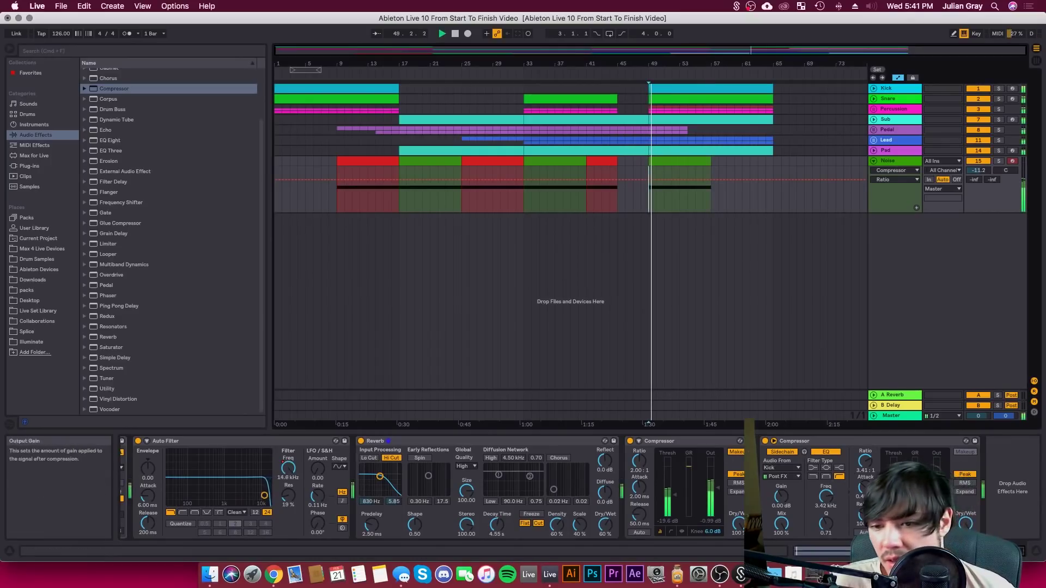
click(863, 516)
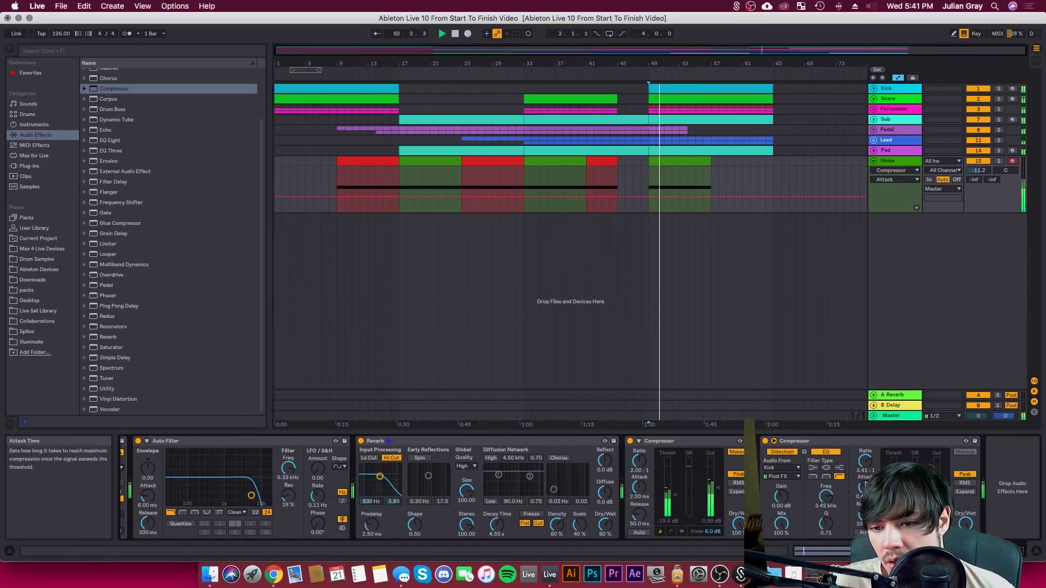
drag(863, 515, 863, 509)
drag(865, 461, 865, 464)
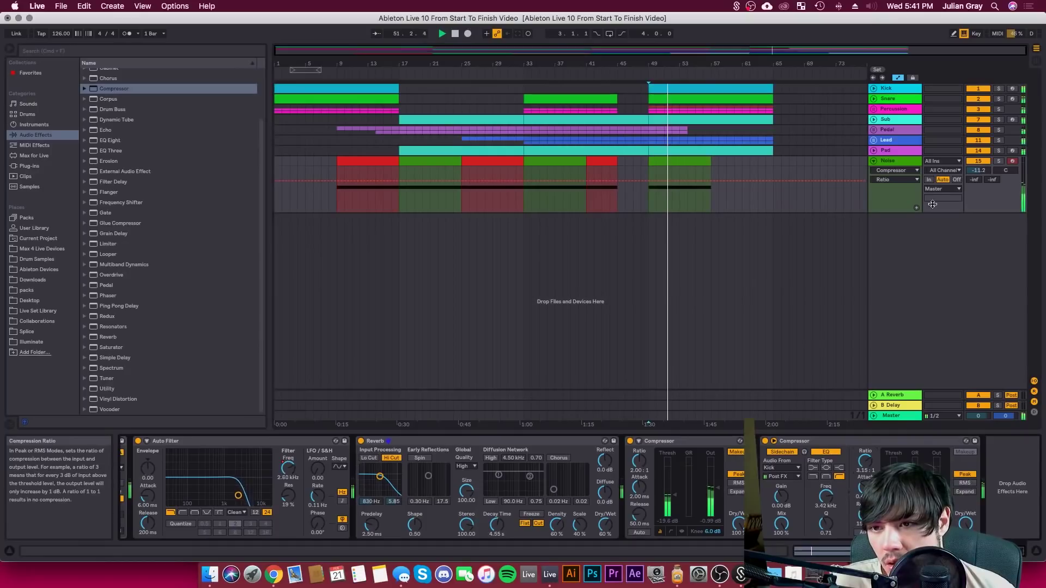
drag(982, 172, 982, 176)
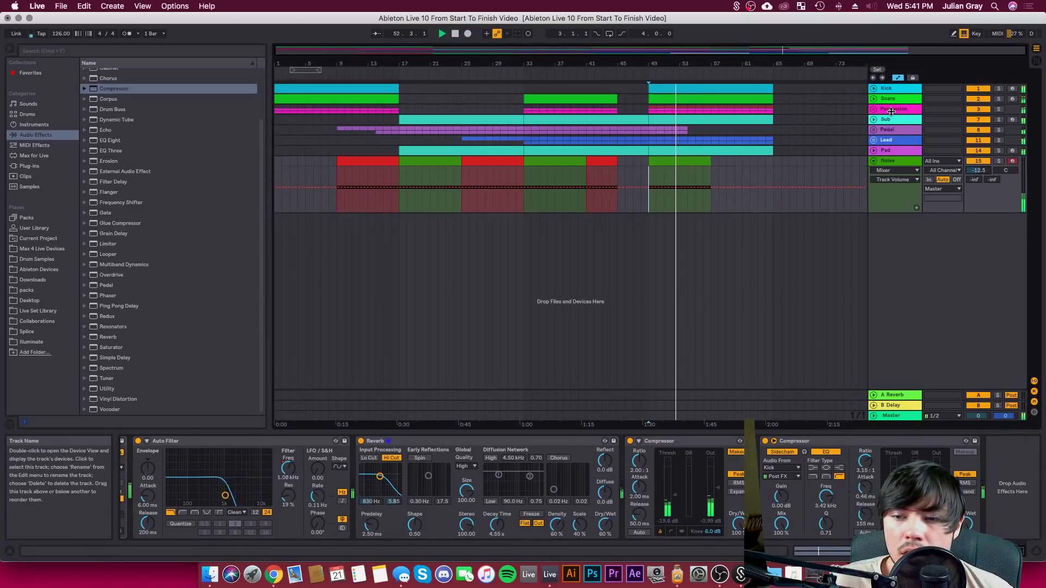
Unfold the Lead group and, playing from bar 49, set the first Leads track's volume to -0.4 dB and the second's to -2.5 dB
click(885, 119)
click(888, 140)
click(874, 140)
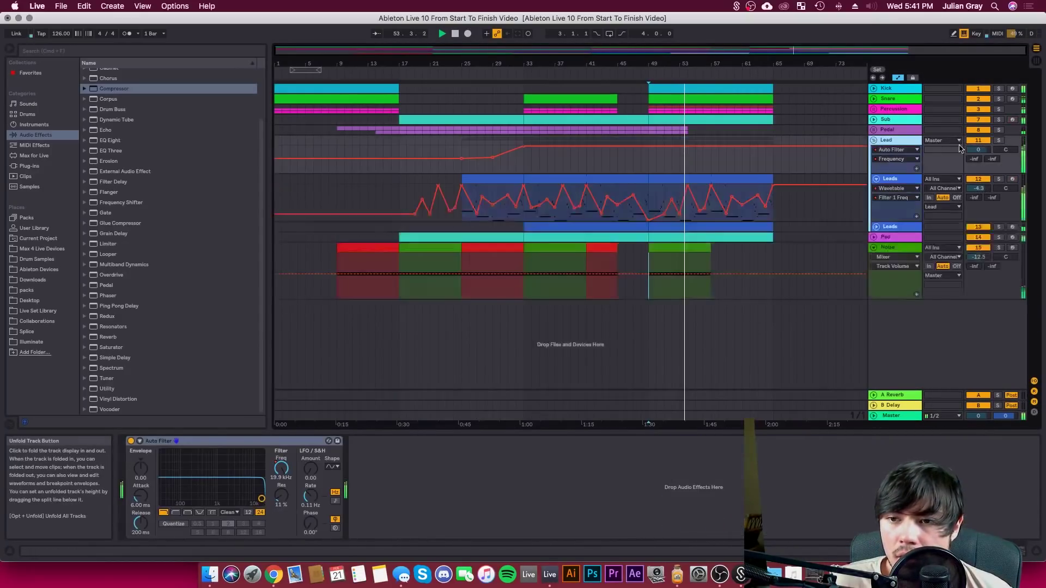
key(space)
click(896, 178)
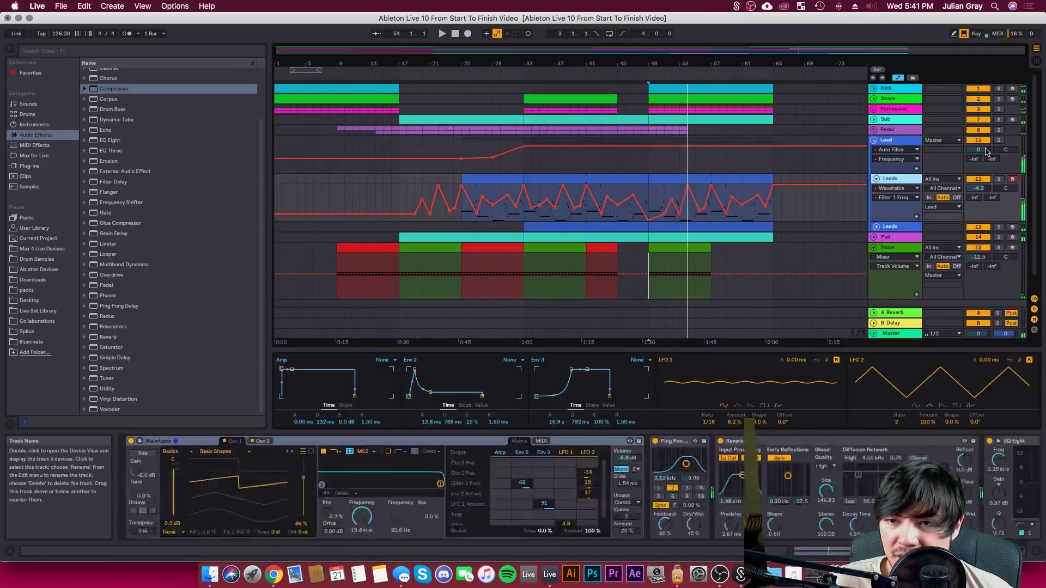
key(space)
drag(979, 188, 979, 172)
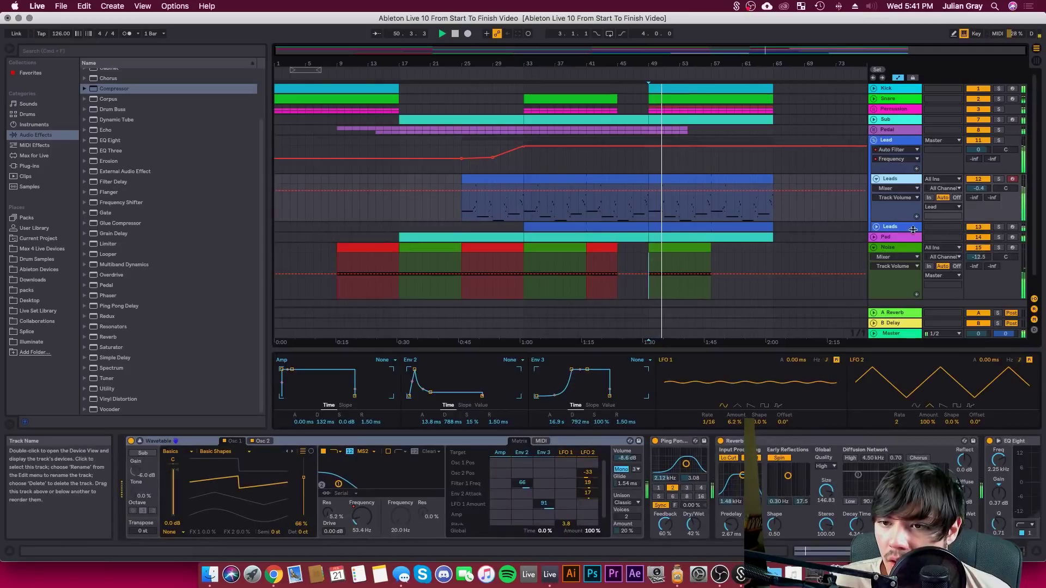
click(877, 227)
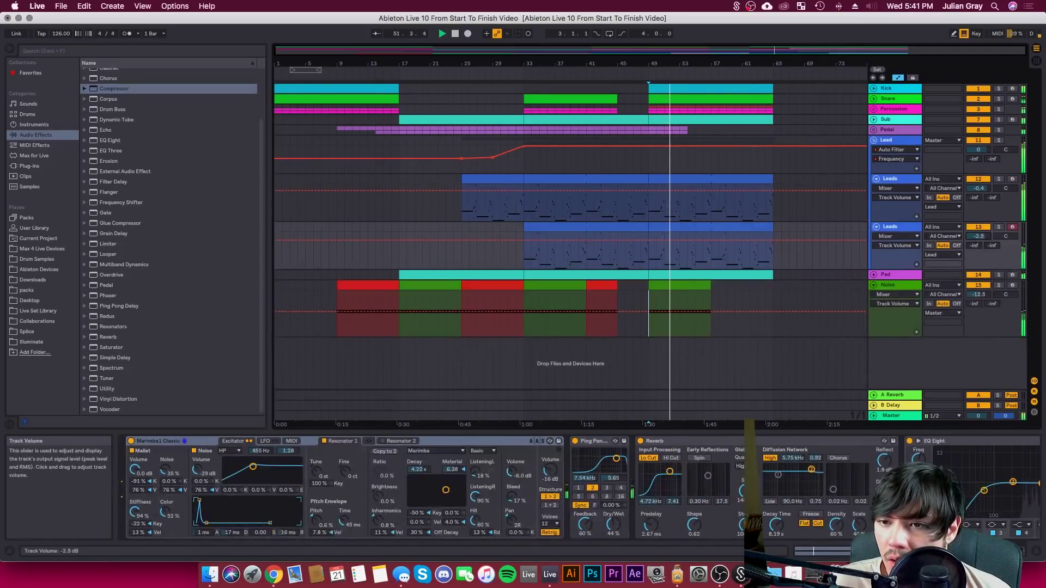
Unfold the Percussion group and lower the Open Hat track's volume to -4.4 dB
click(886, 109)
click(873, 109)
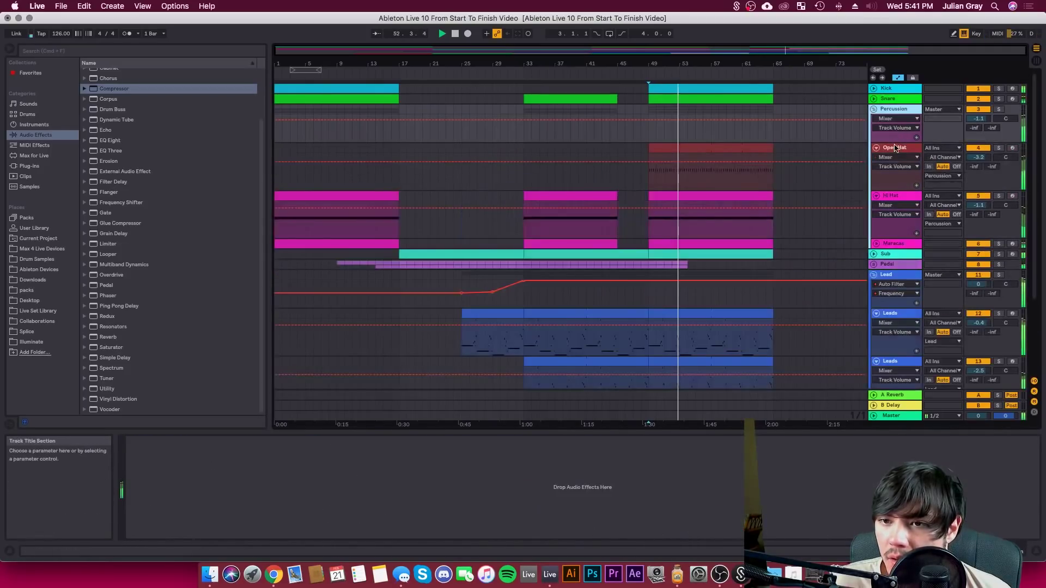
click(895, 149)
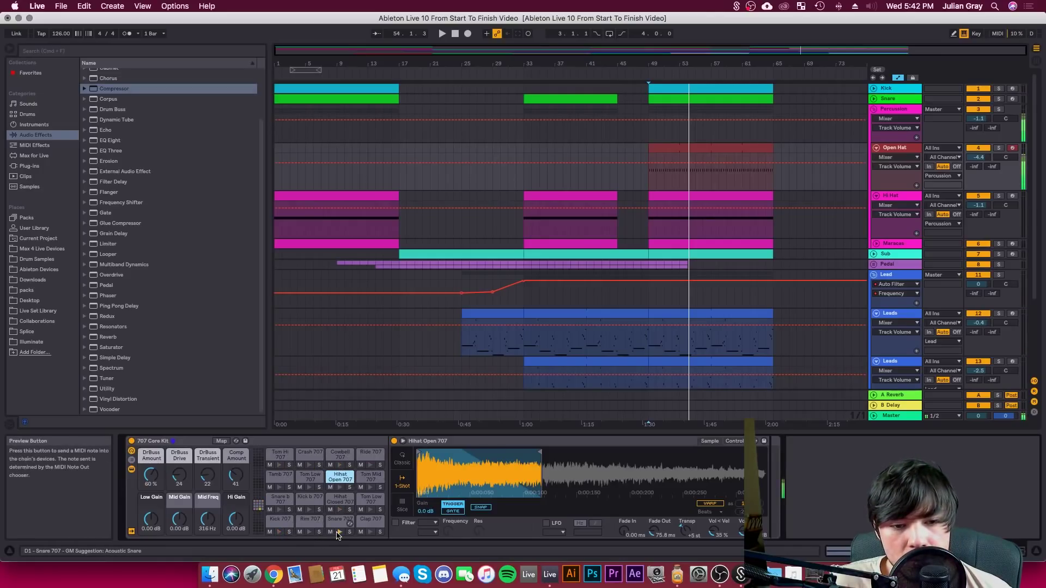
Replace the Open Hat track's 707 Core Kit with Battu Kit and preview its Hihat BlackHole Closed 1 pad
click(27, 259)
click(28, 115)
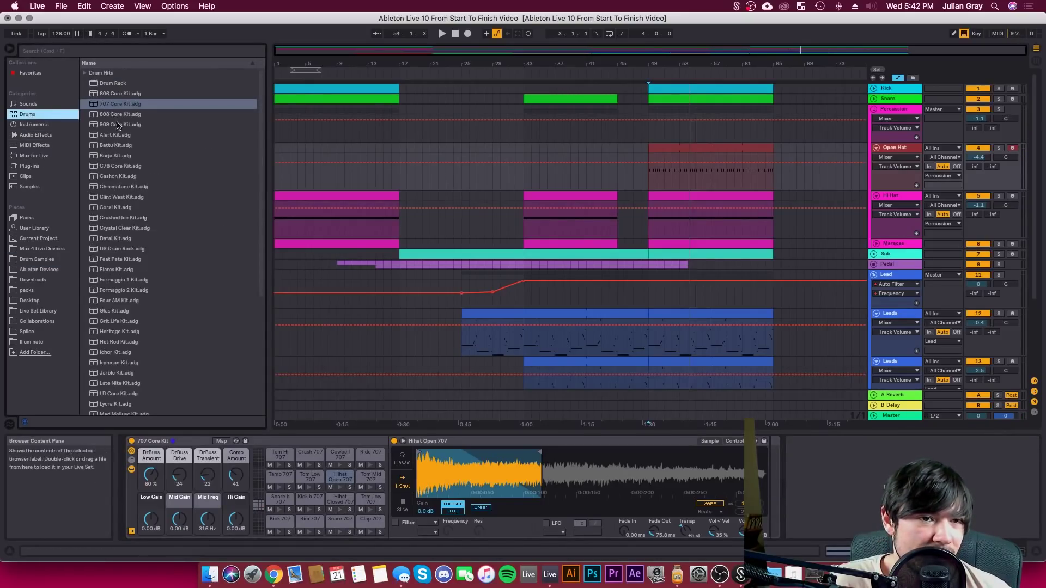
click(113, 146)
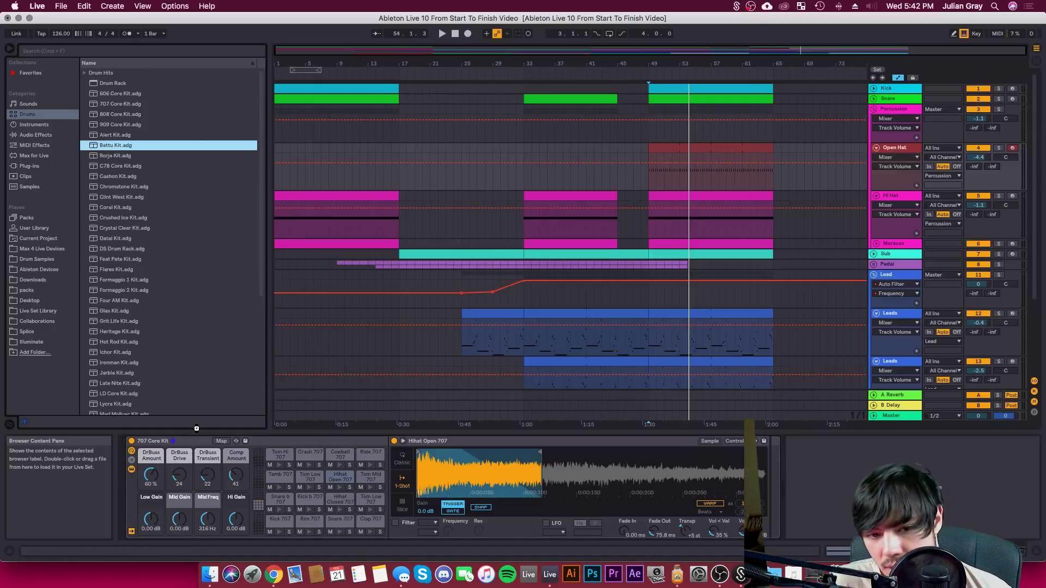
key(Return)
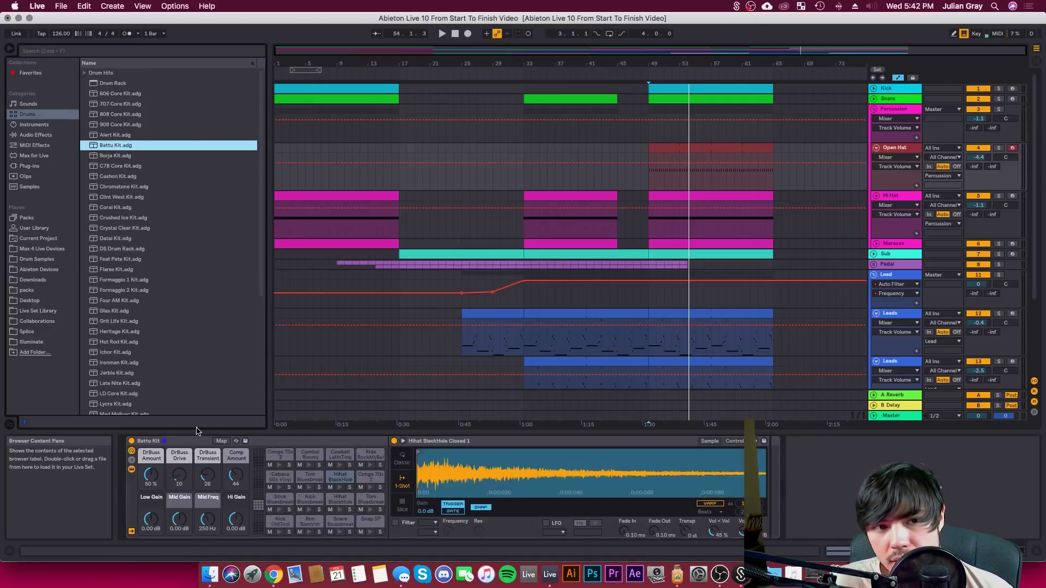
click(338, 488)
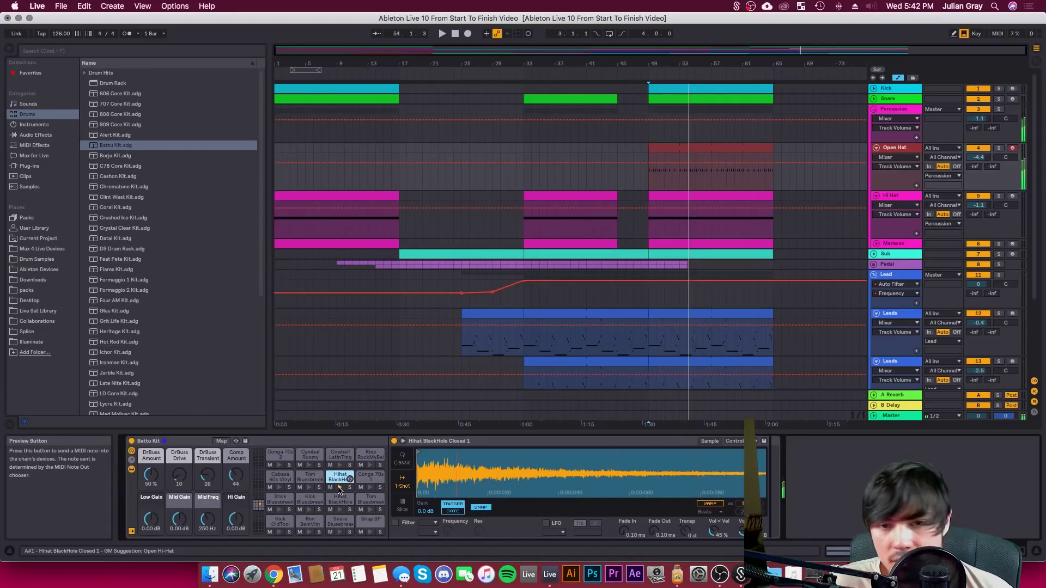
Play the new hi-hat sound from bar 49 and lower the Open Hat track's volume to -4.7 dB
click(656, 177)
key(space)
key(space)
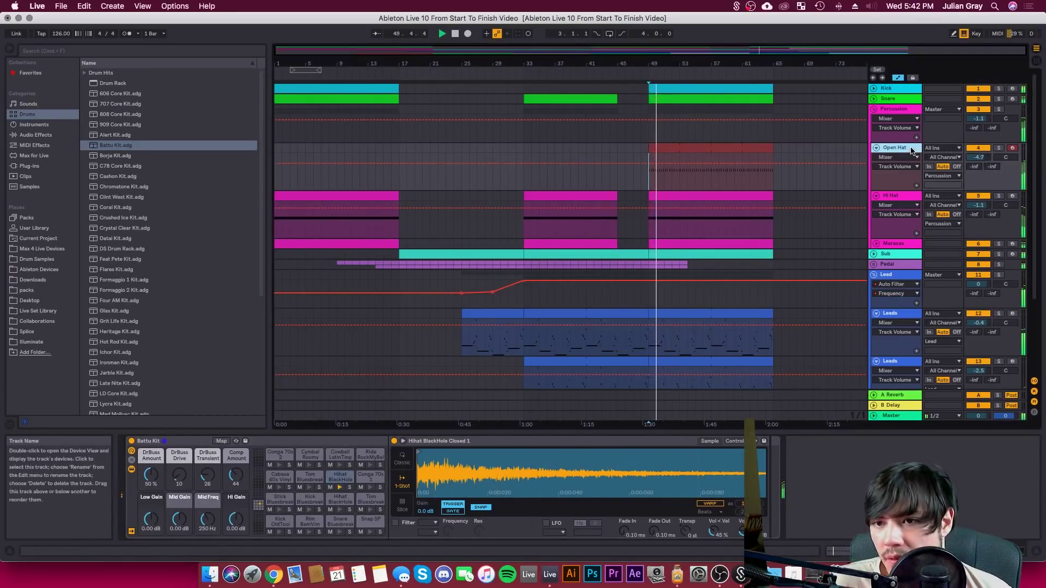
click(896, 112)
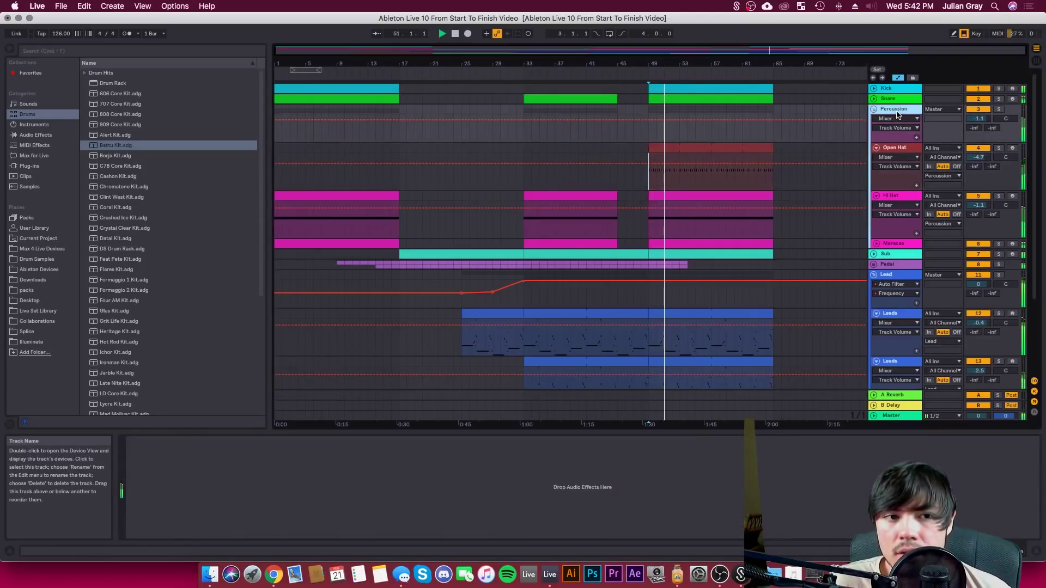
Unfold the Pedal group, extend the Pedal and Pedal Fifth tracks with duplicate clips starting at bar 52, and play from bar 51
drag(685, 52, 686, 61)
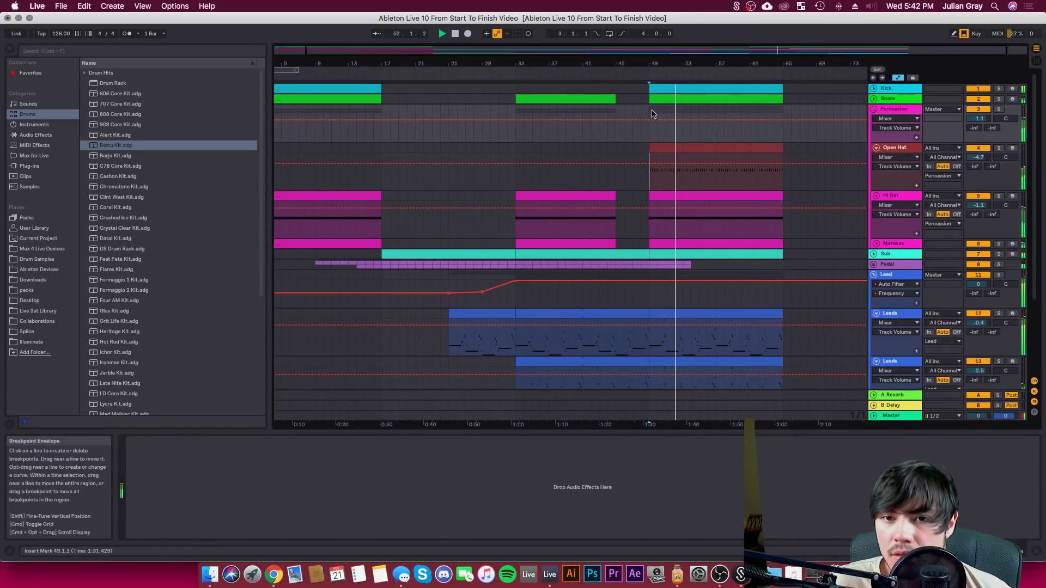
scroll(701, 159, down, 5)
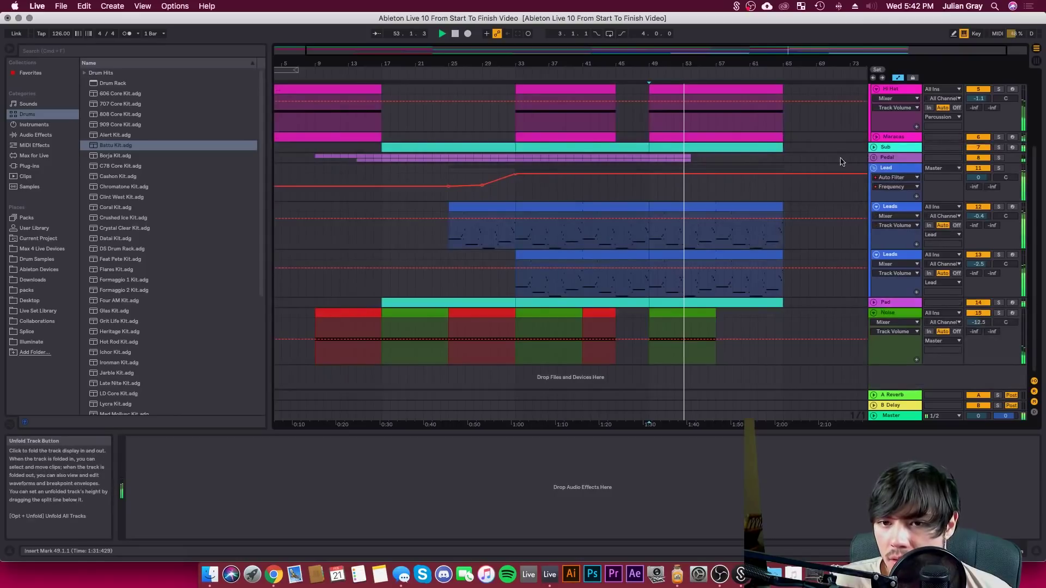
click(874, 157)
drag(690, 202, 684, 246)
click(575, 244)
click(676, 223)
click(666, 228)
key(space)
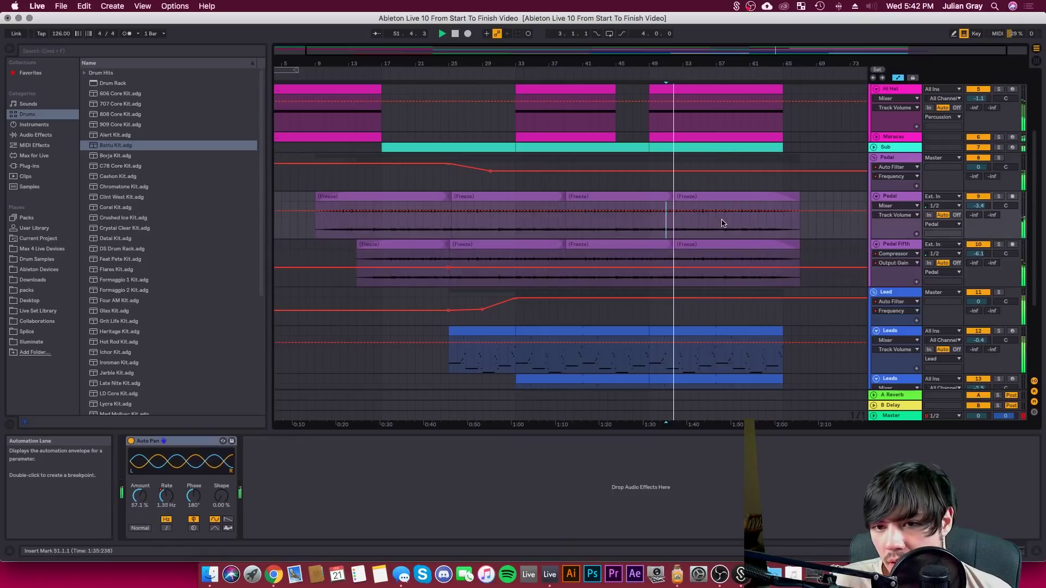
Trim the ends of the last Pedal and Pedal Fifth clips to bar 65, in line with the other tracks
drag(797, 199, 783, 200)
drag(798, 245, 780, 245)
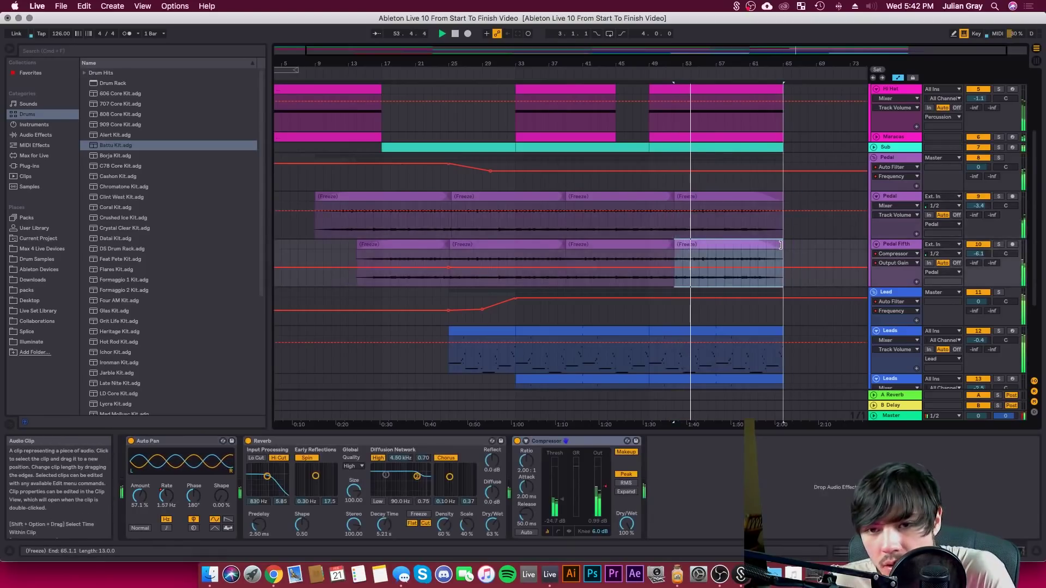
click(783, 229)
drag(670, 43, 676, 38)
click(782, 120)
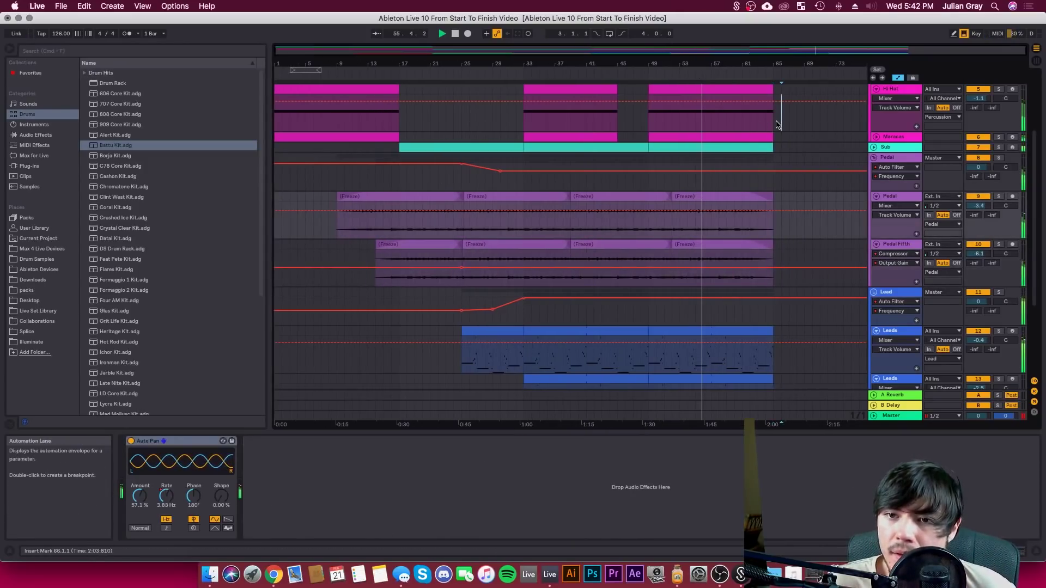
Add a Compressor after the Auto Filter on the Pedal group and set Kick as its sidechain source
click(775, 125)
click(891, 158)
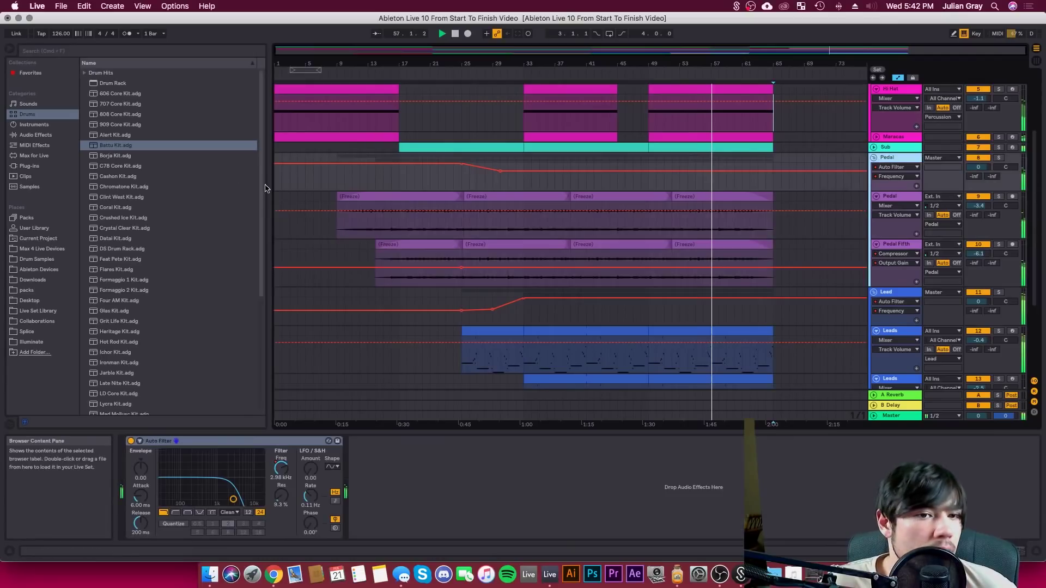
click(37, 137)
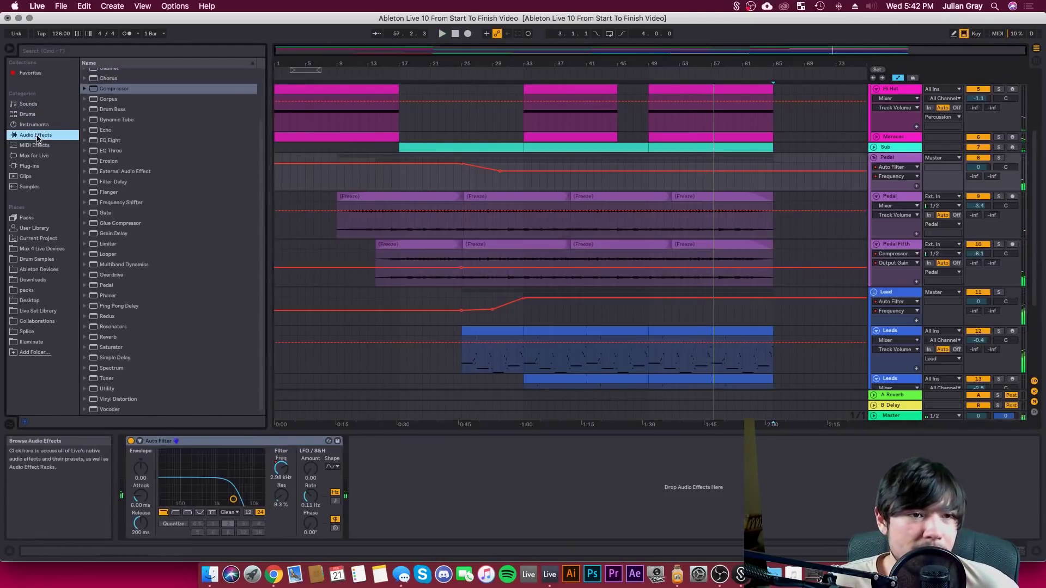
click(123, 90)
drag(631, 159, 631, 159)
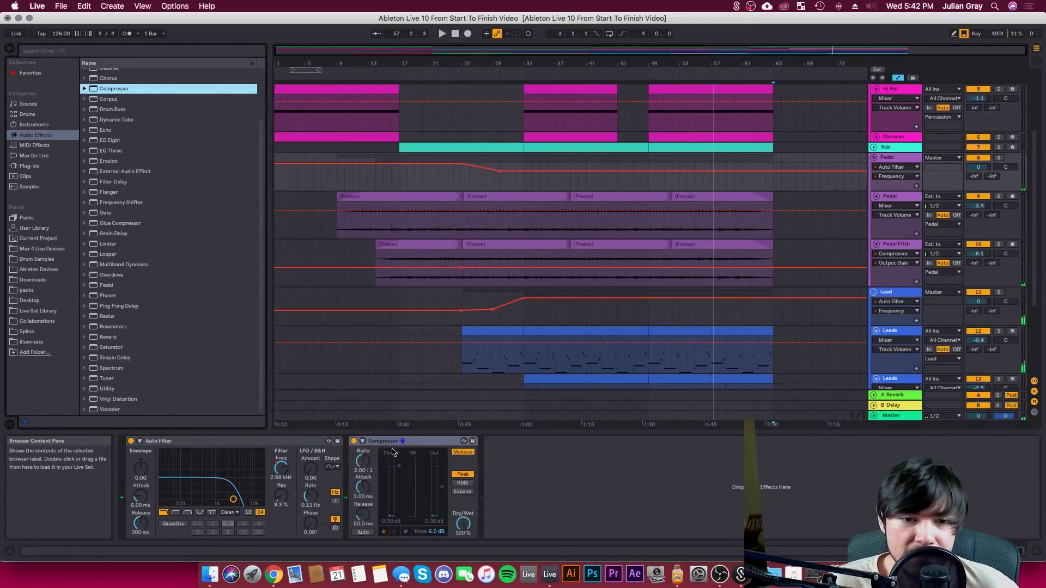
click(363, 441)
click(370, 467)
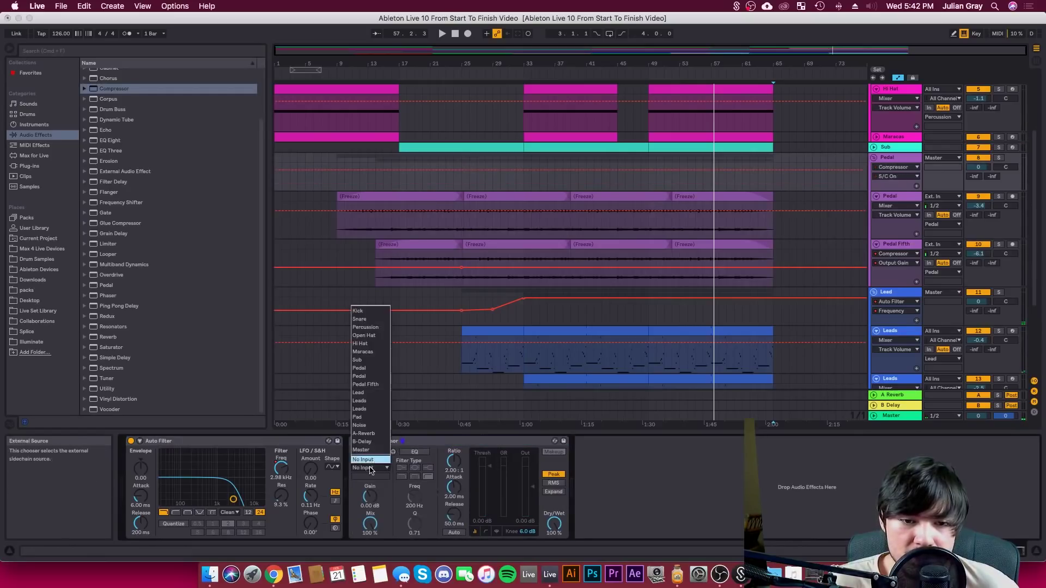
key(Return)
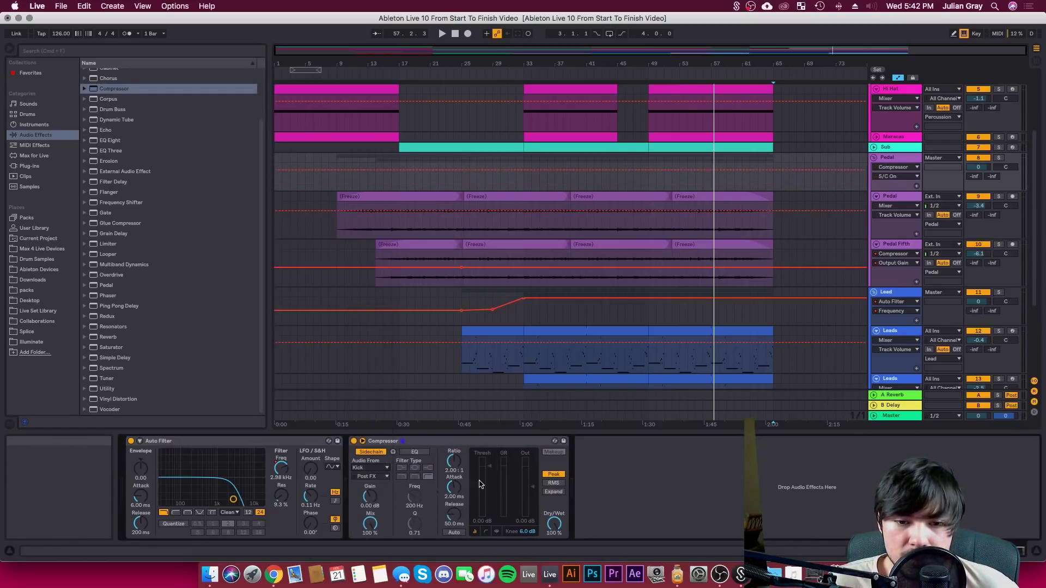
Enable the Compressor's sidechain EQ at 1.99 kHz, set ratio 3.12:1, attack 0.07 ms and threshold -34.3 dB, and play from bar 32 to check it
click(415, 452)
drag(415, 496, 454, 507)
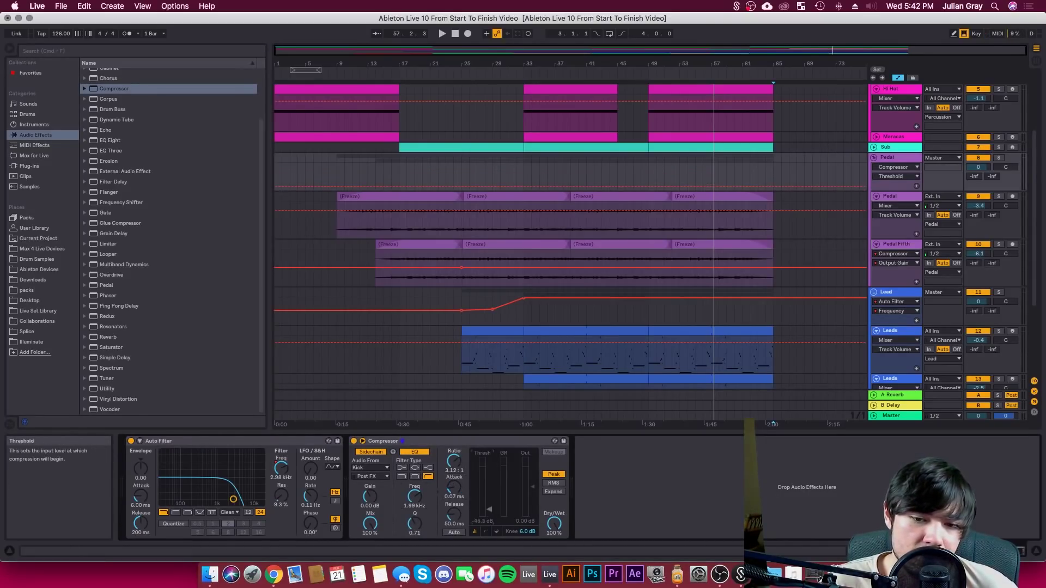
key(space)
click(516, 122)
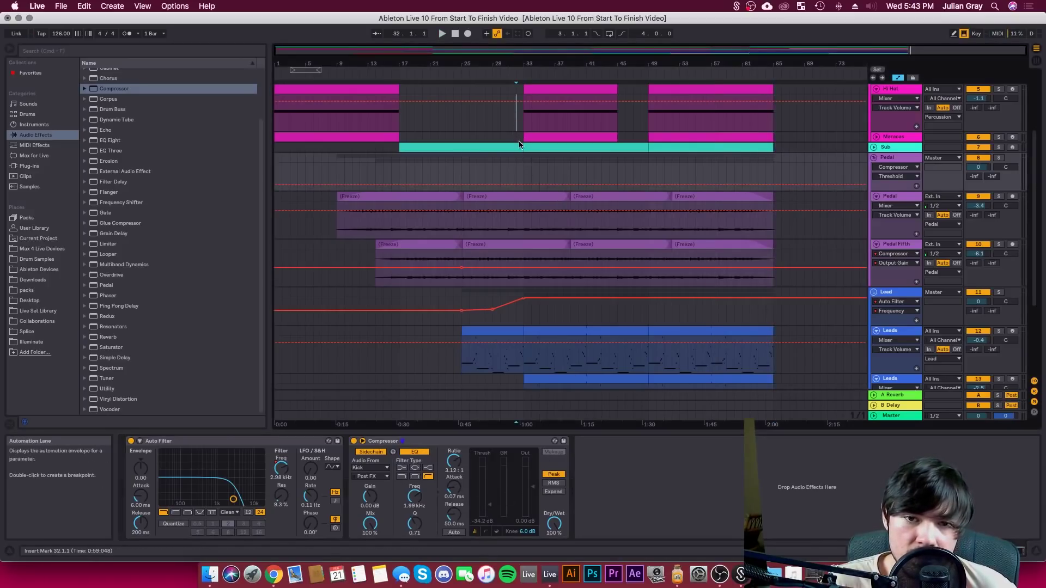
key(space)
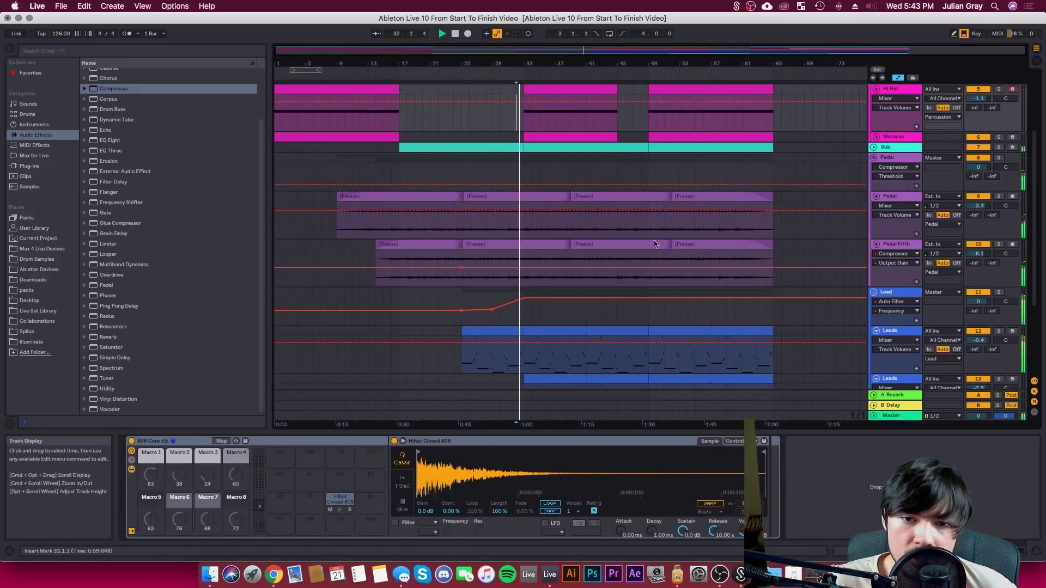
click(889, 161)
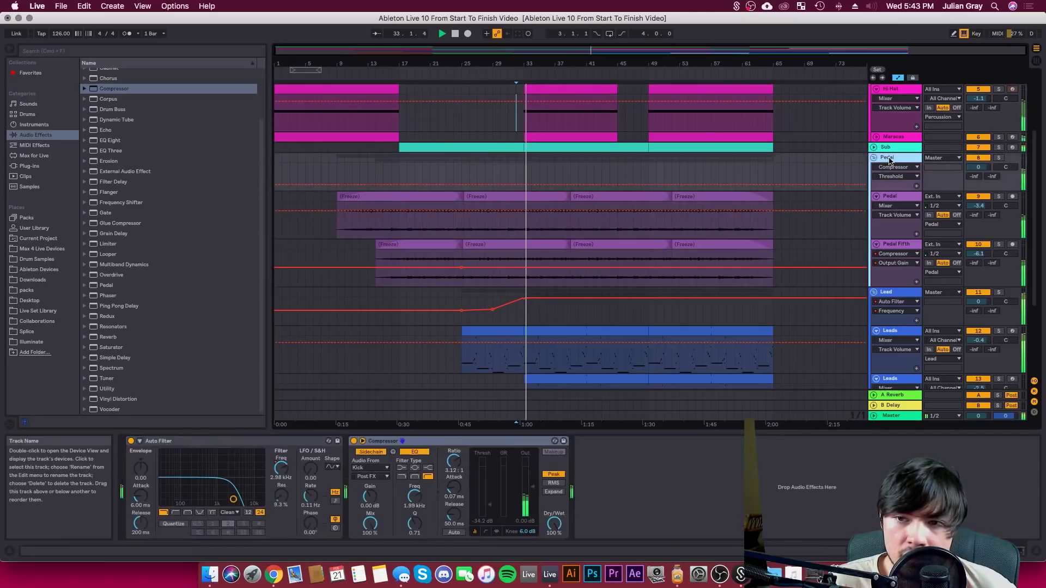
Listen to the build section and set the Noise track's volume to -13.2 dB
click(616, 167)
scroll(616, 168, down, 3)
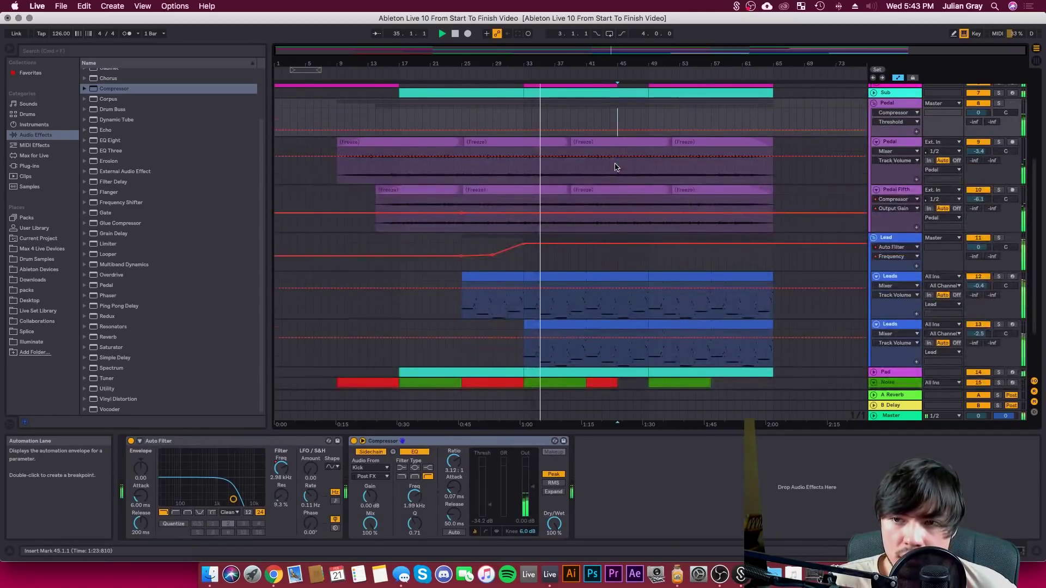
scroll(614, 167, up, 5)
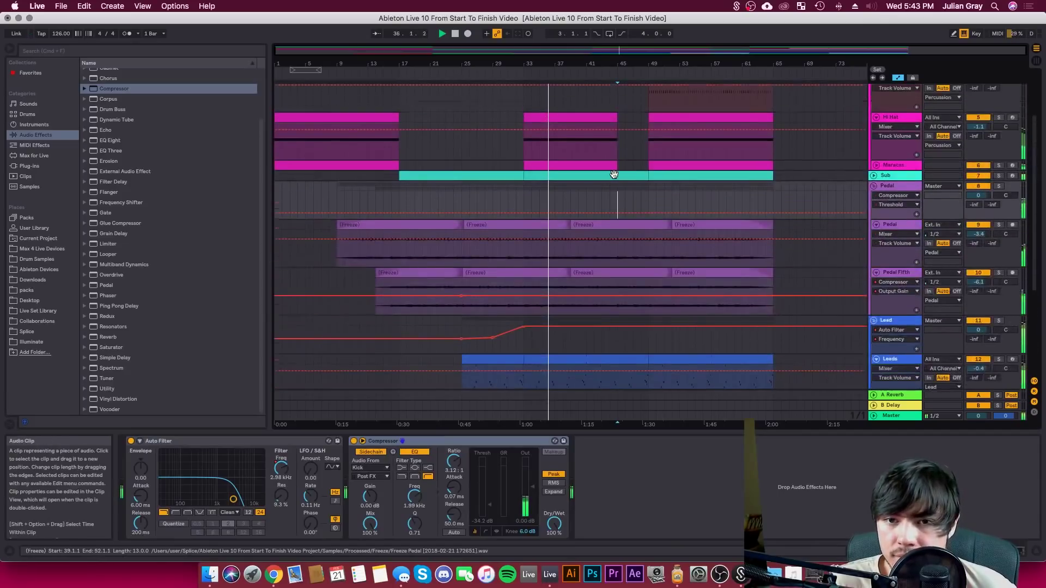
click(595, 73)
scroll(659, 131, up, 3)
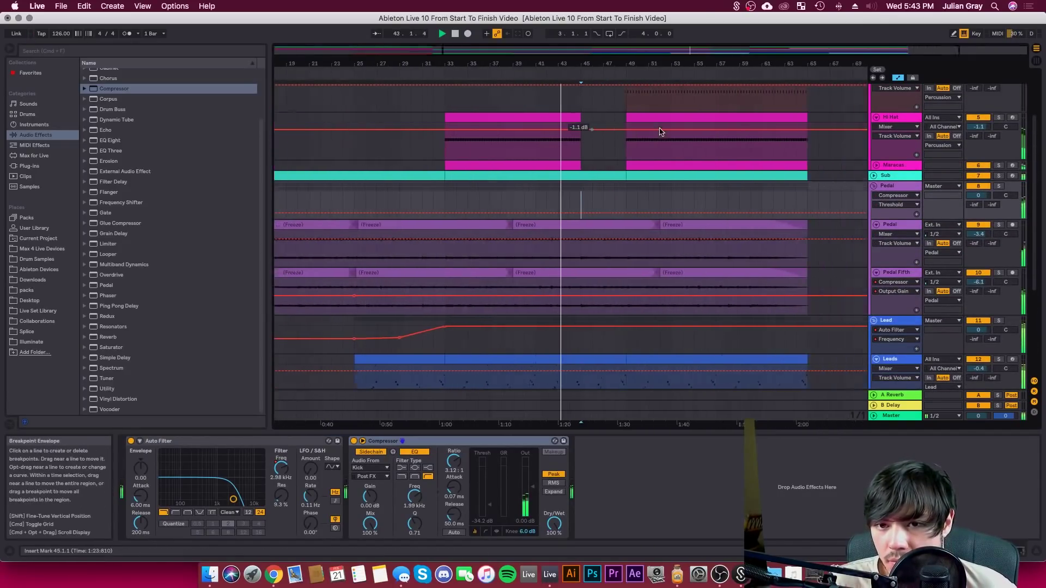
scroll(659, 132, right, 2)
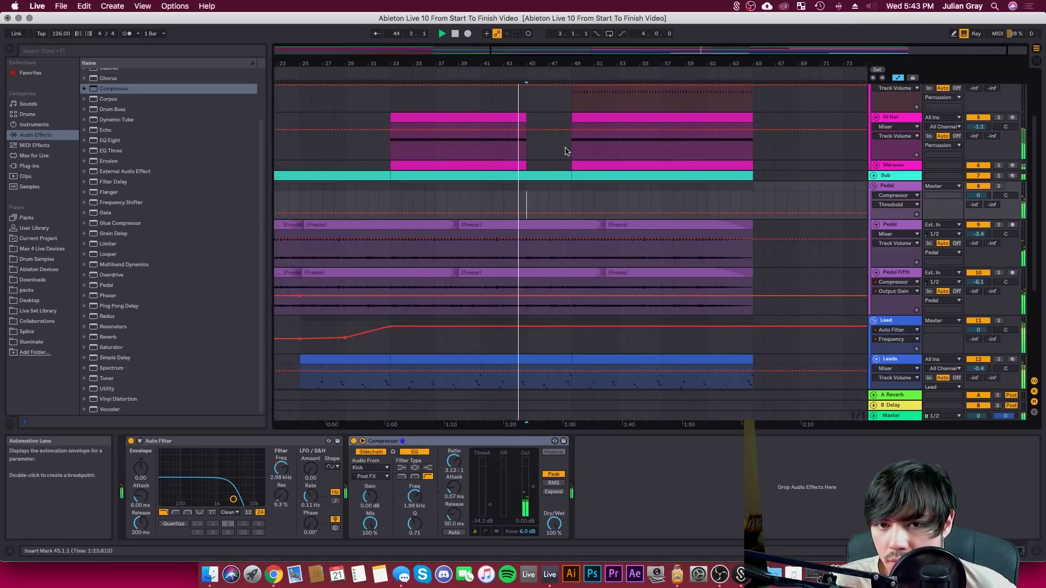
scroll(592, 200, down, 5)
drag(976, 325, 977, 329)
click(913, 318)
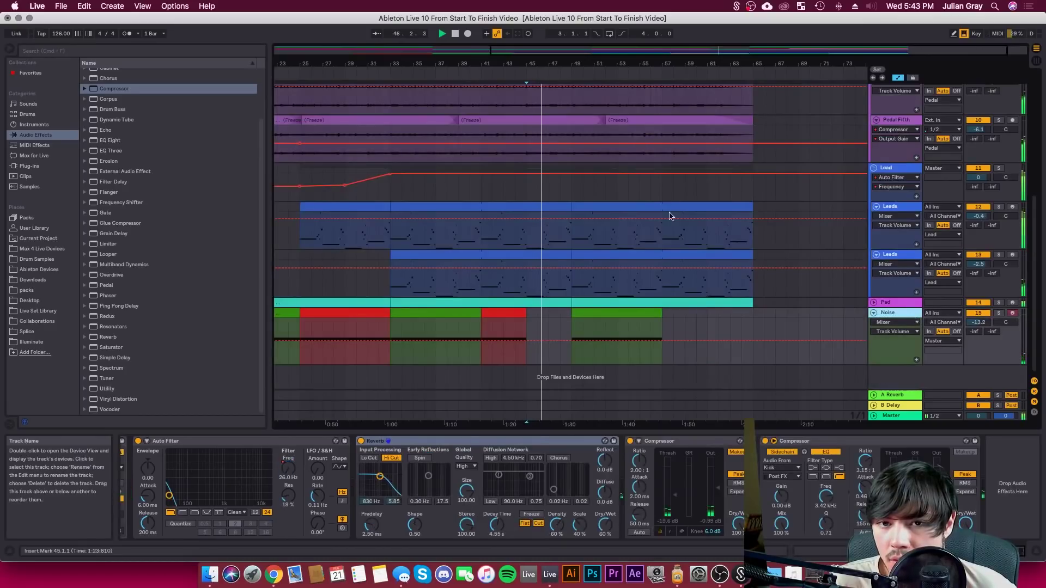
Automate a dip in the Pedal group's Auto Filter frequency between bars 45 and 49, and play it back
scroll(670, 216, up, 3)
click(899, 135)
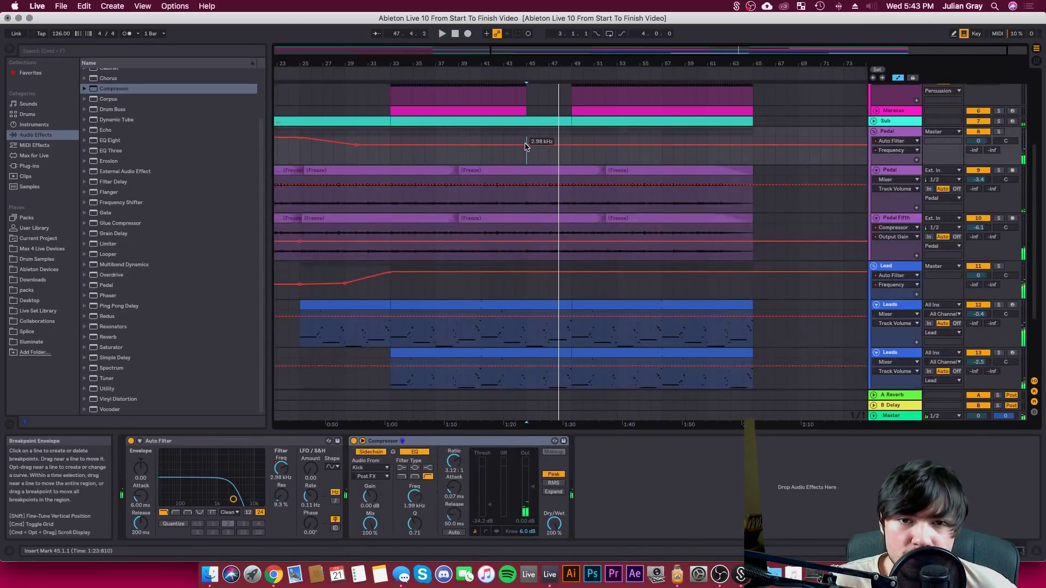
drag(554, 145, 548, 156)
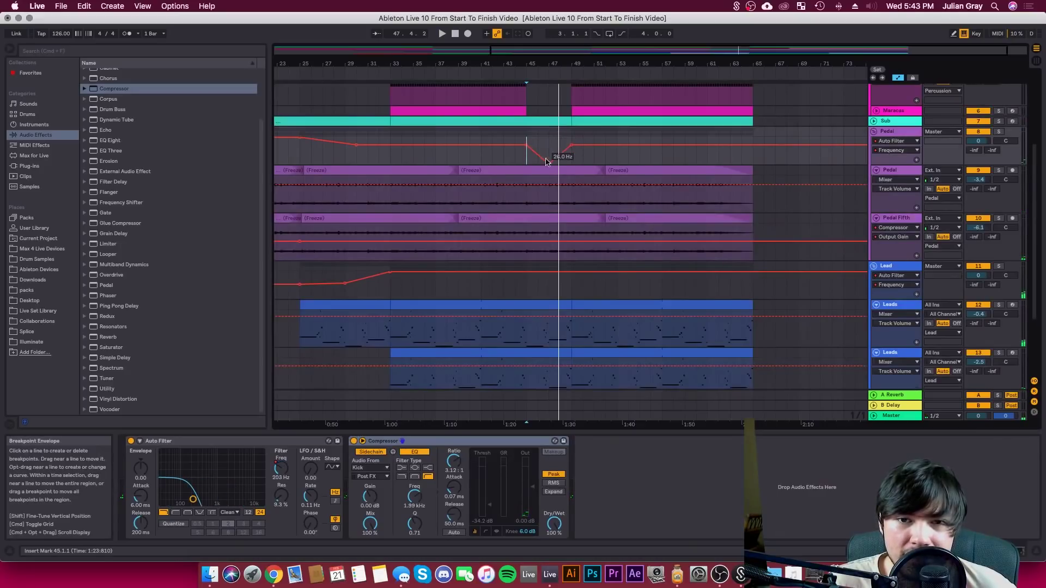
key(space)
drag(549, 167, 550, 157)
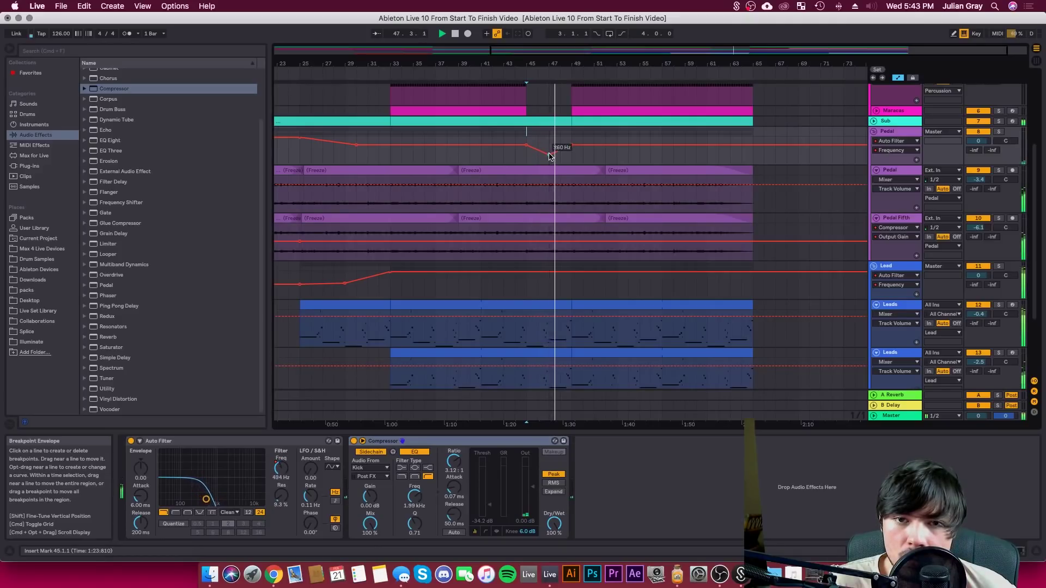
Add arrangement locators named Intro at bar 1 and Breakdown/Verse at bar 17
mouse_move(599, 53)
mouse_down()
mouse_move(461, 51)
mouse_move(591, 52)
mouse_up()
click(741, 136)
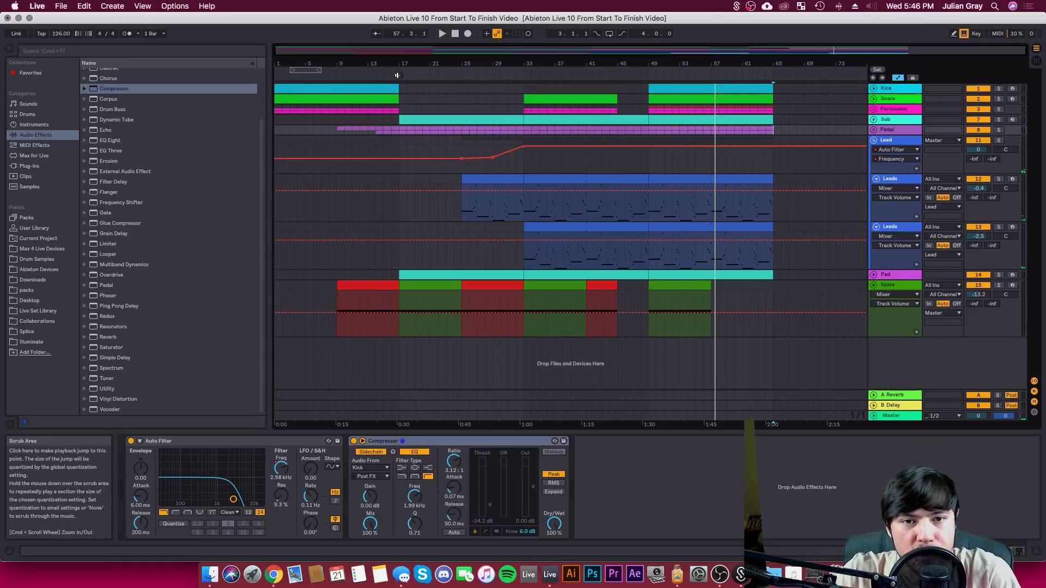
click(277, 77)
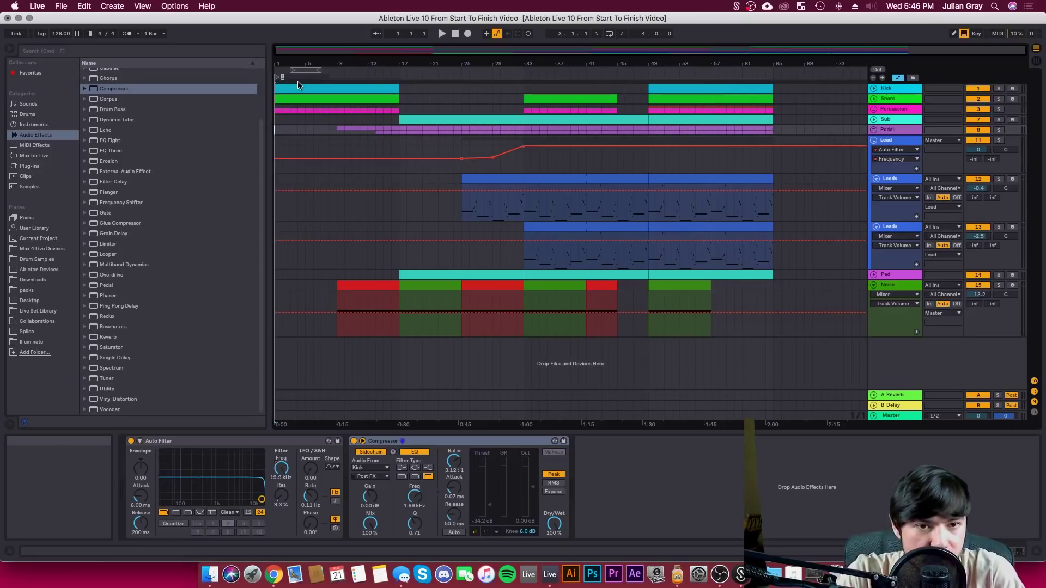
key(Return)
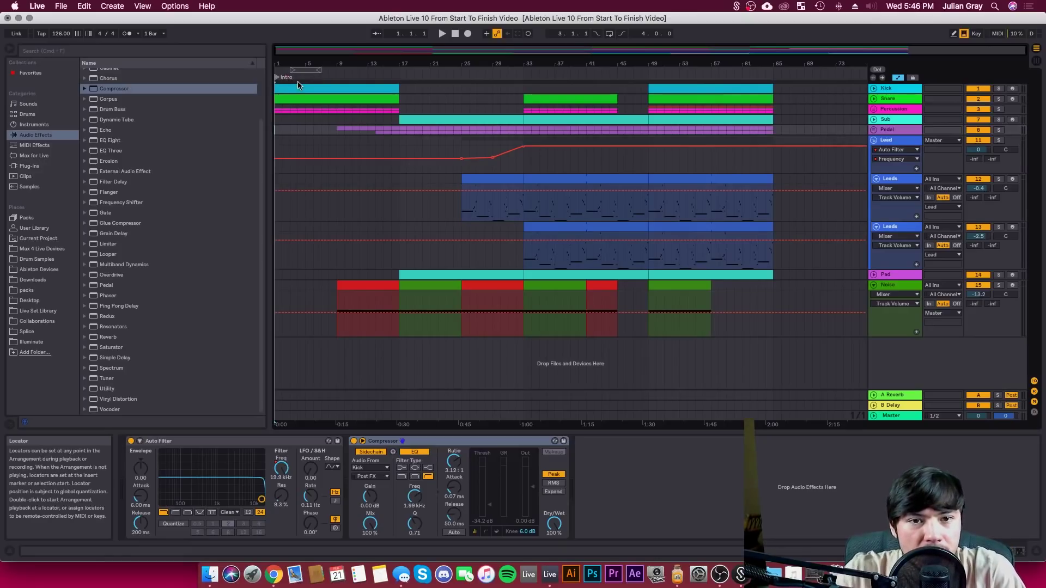
right_click(397, 77)
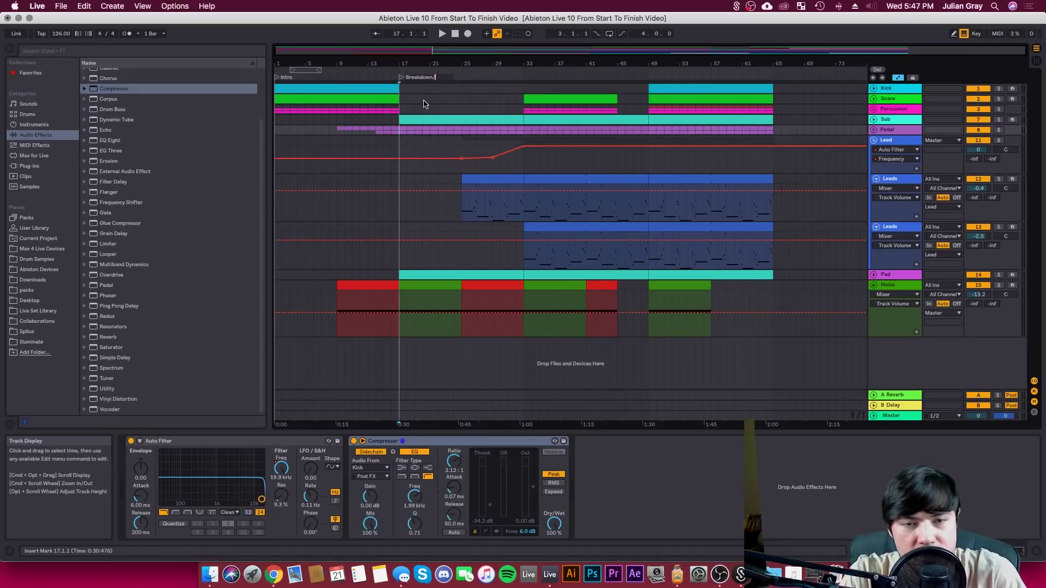
text(ers)
key(Return)
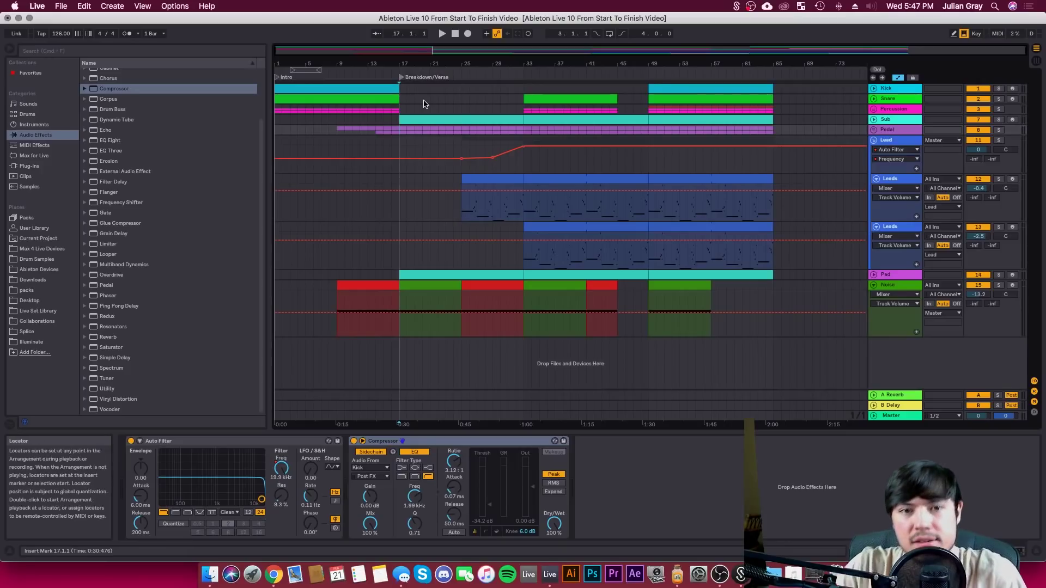
Add arrangement locators named Build at bar 33 and Drop at bar 49
right_click(523, 75)
click(553, 103)
text(Build)
key(Return)
right_click(650, 78)
click(681, 103)
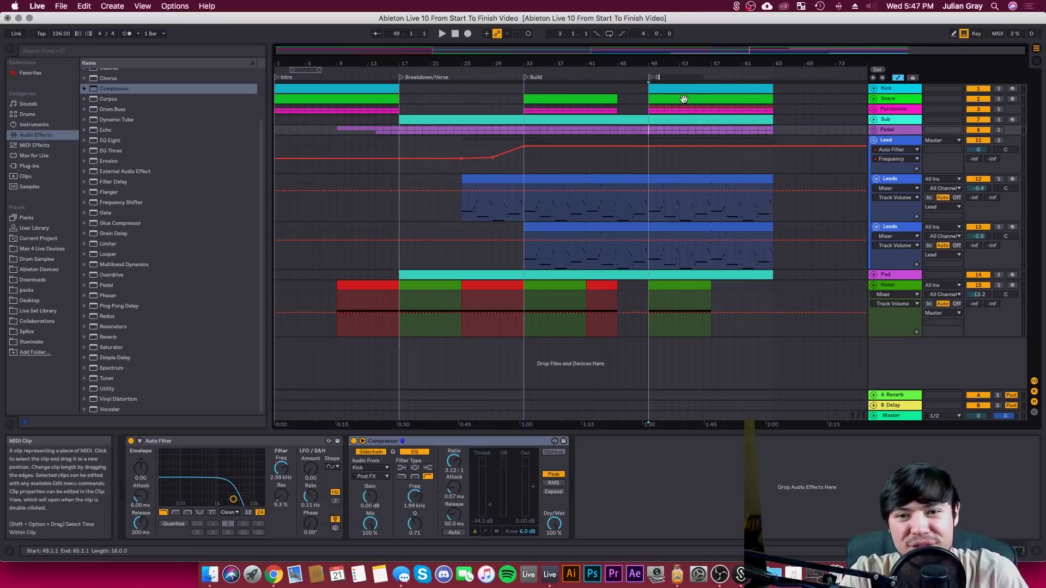
key(Return)
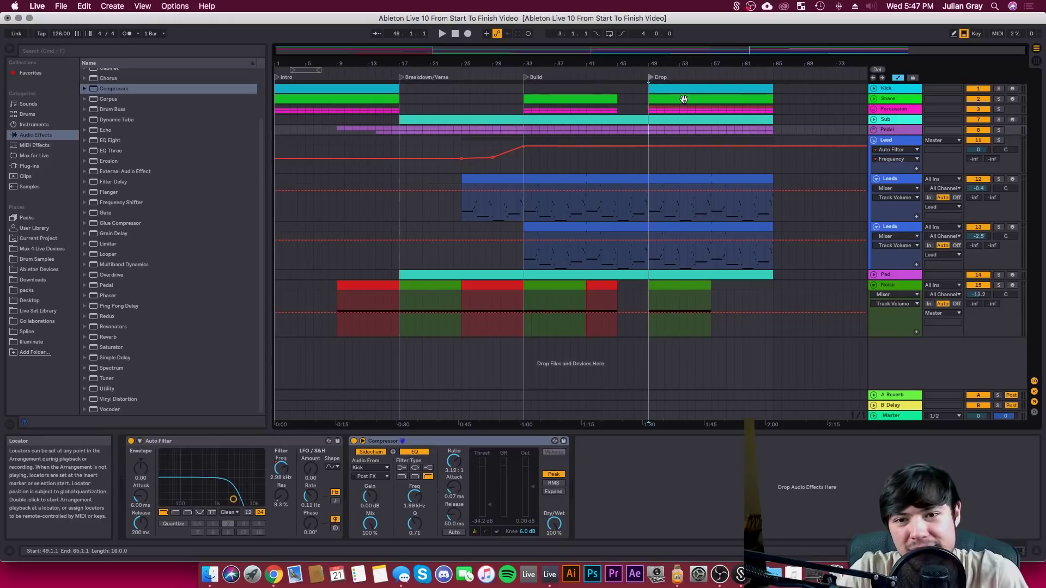
click(628, 64)
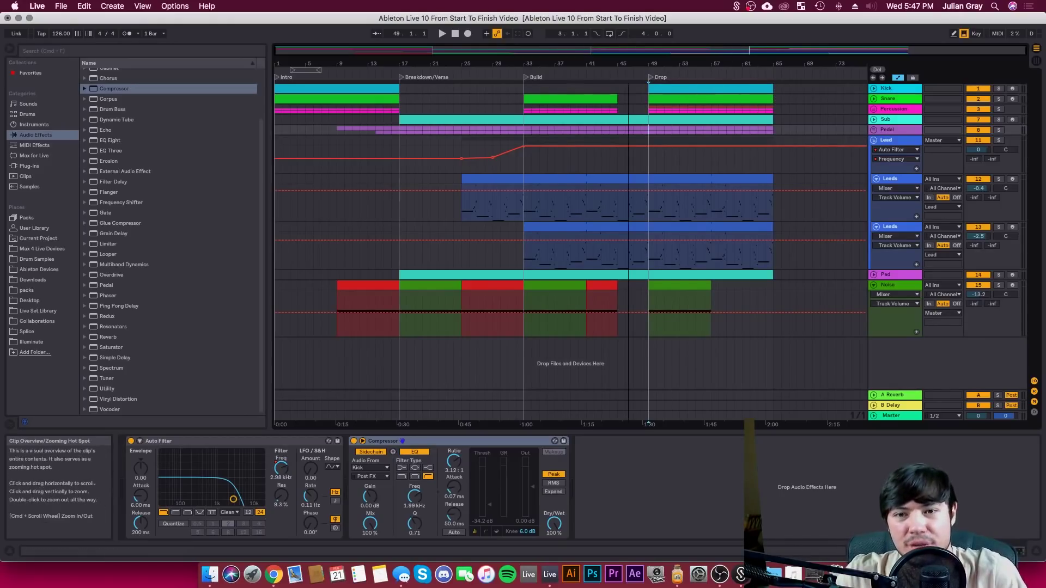
click(773, 89)
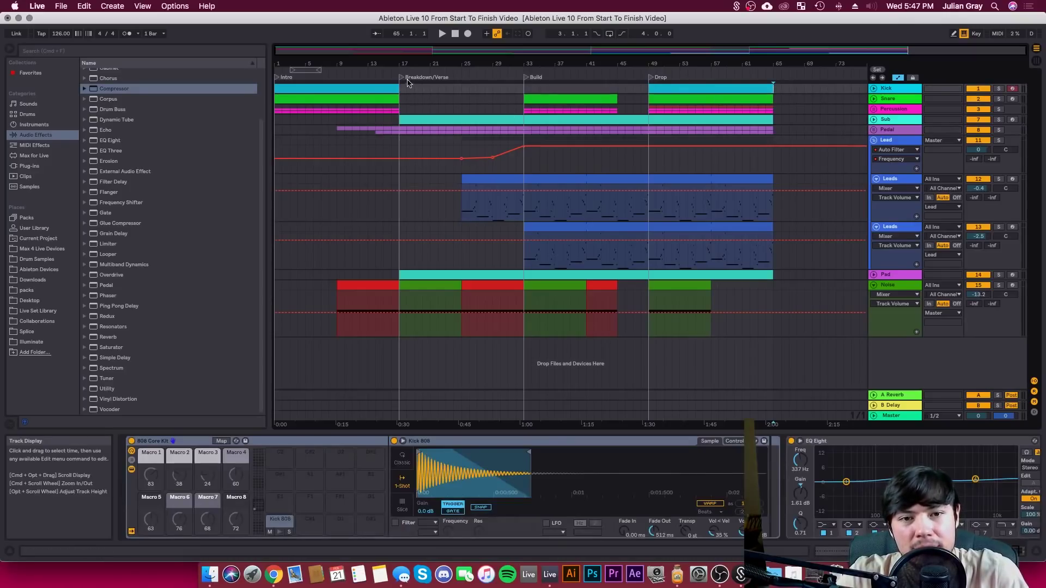
drag(401, 90, 656, 100)
drag(773, 91, 649, 99)
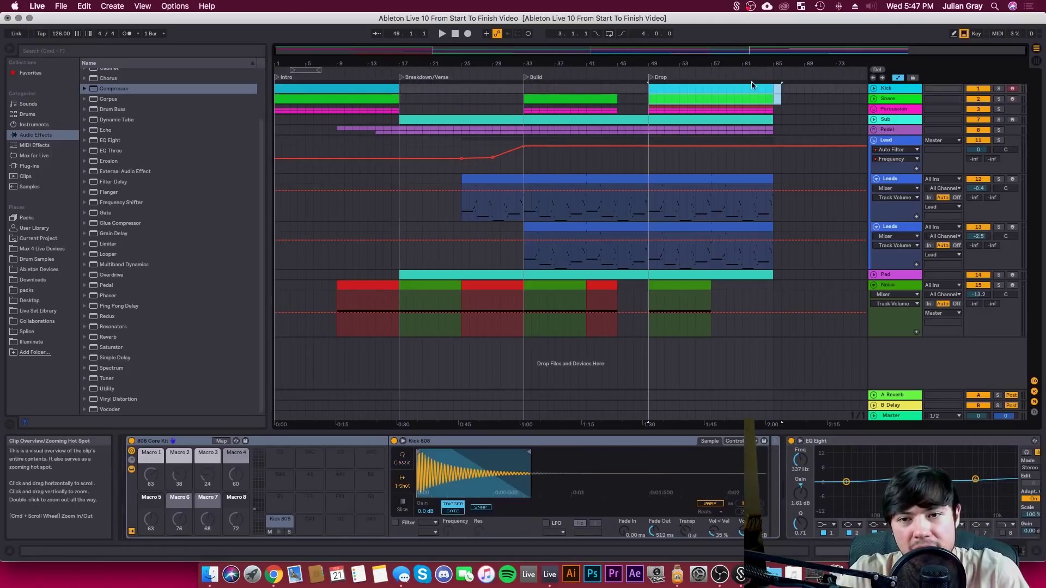
click(780, 90)
Copy bars 17 to 49 across all tracks and insert them as pasted time at bar 65
drag(401, 89, 646, 414)
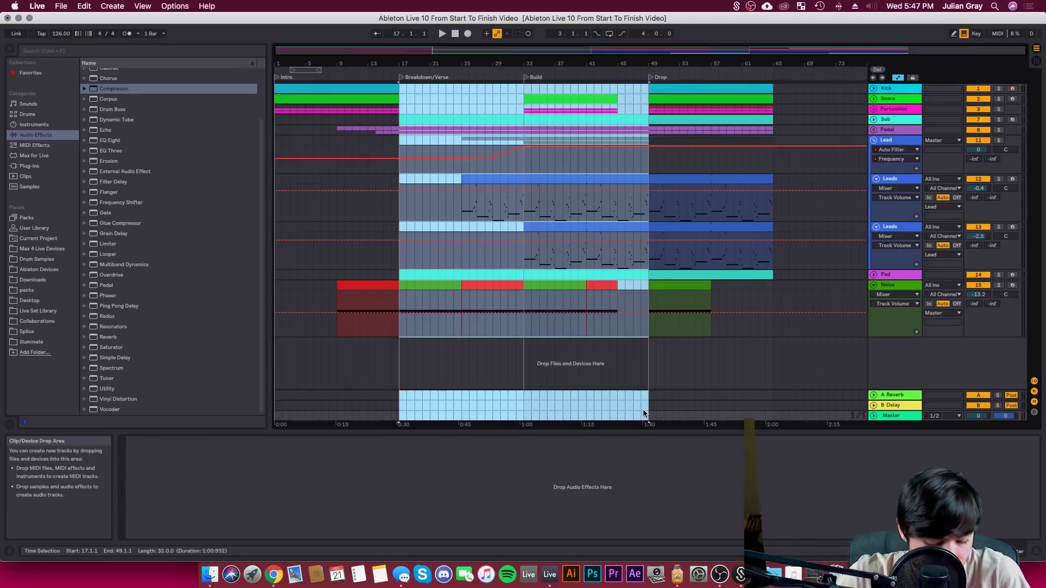
click(773, 90)
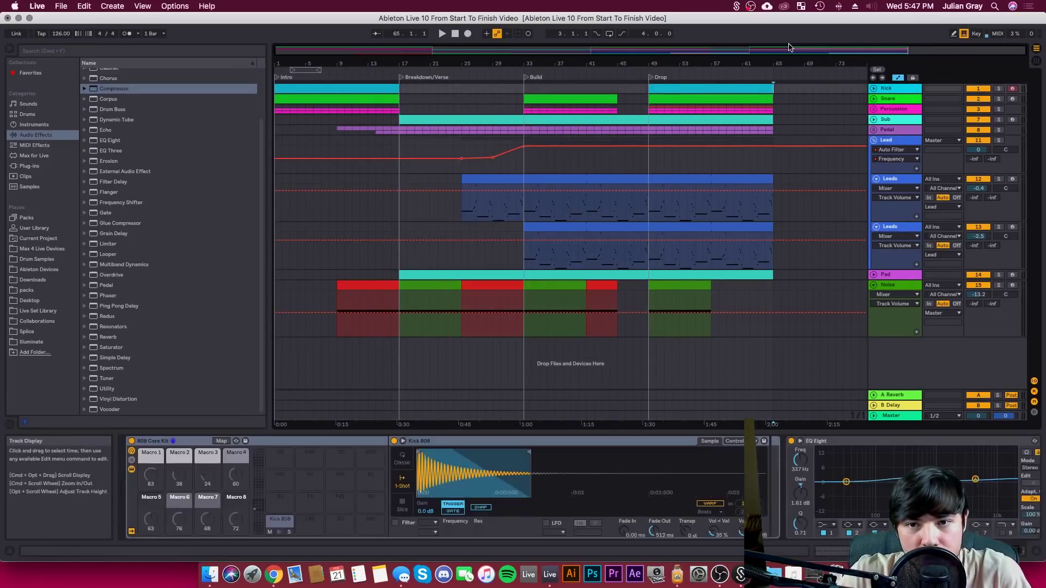
click(61, 6)
mouse_move(75, 5)
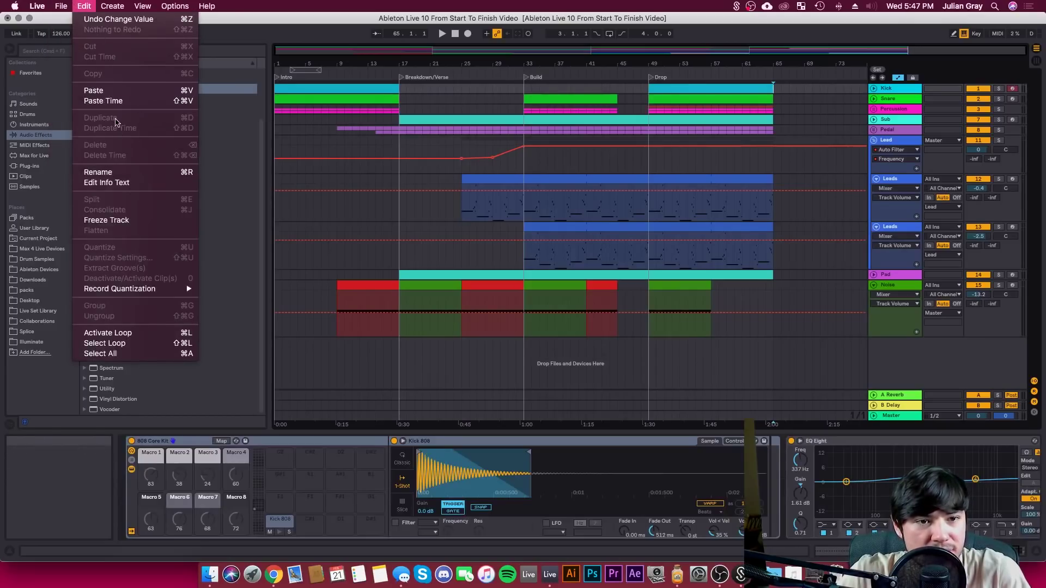
click(156, 101)
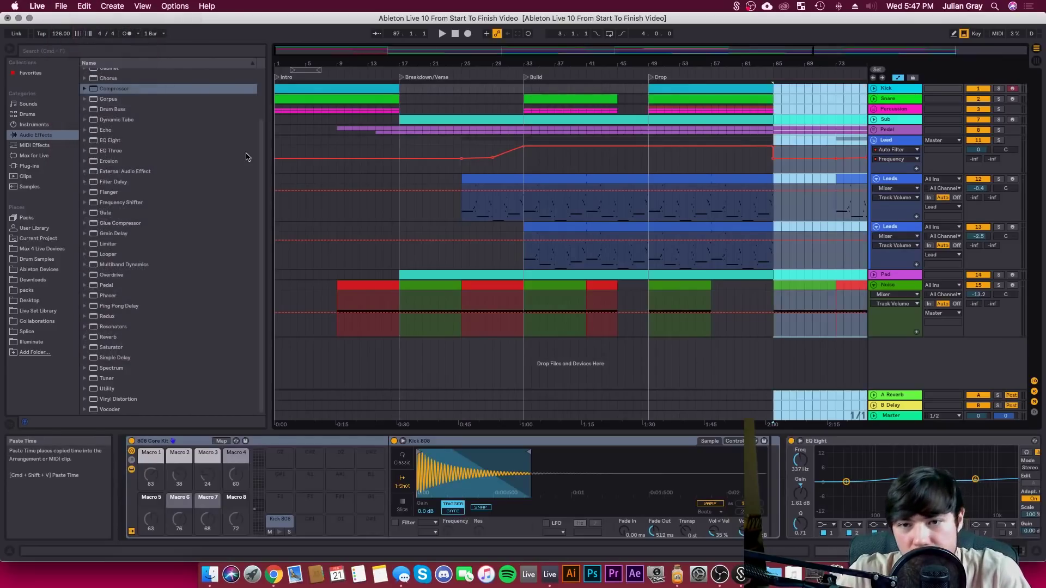
Add a locator named Break at bar 65, where the second breakdown starts
drag(697, 63, 537, 55)
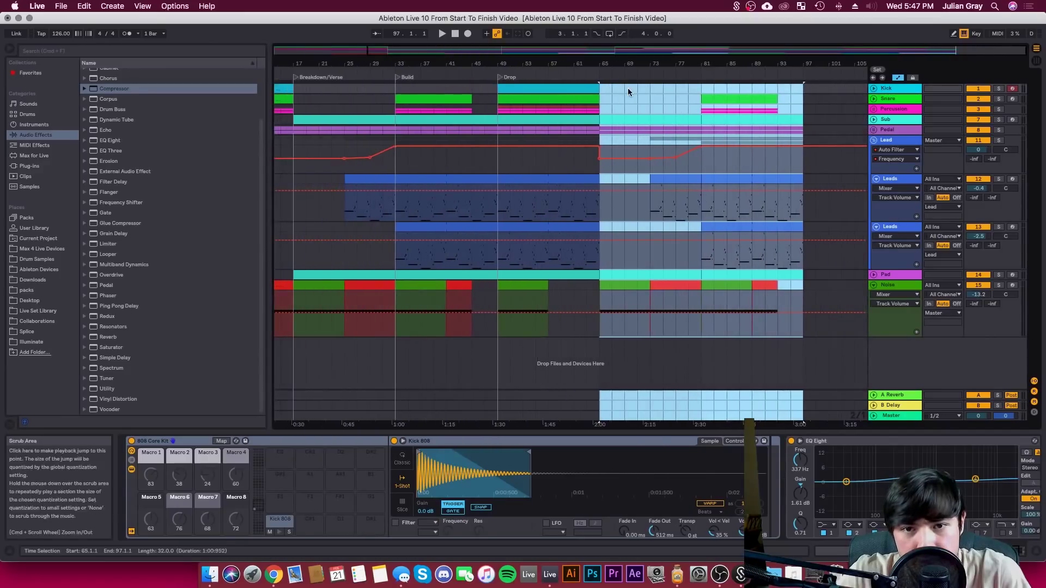
right_click(599, 75)
click(622, 102)
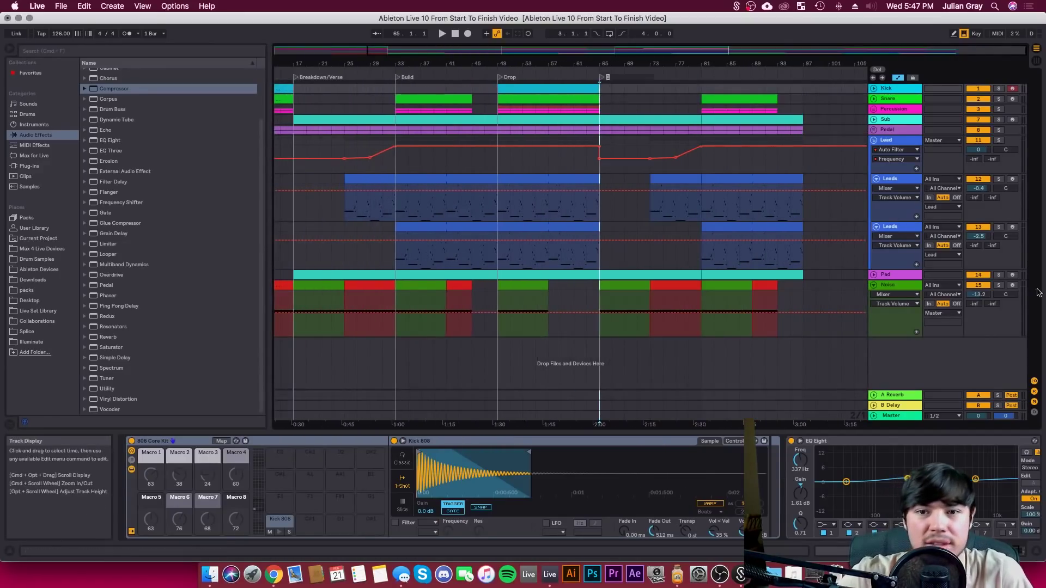
text(Break)
key(Return)
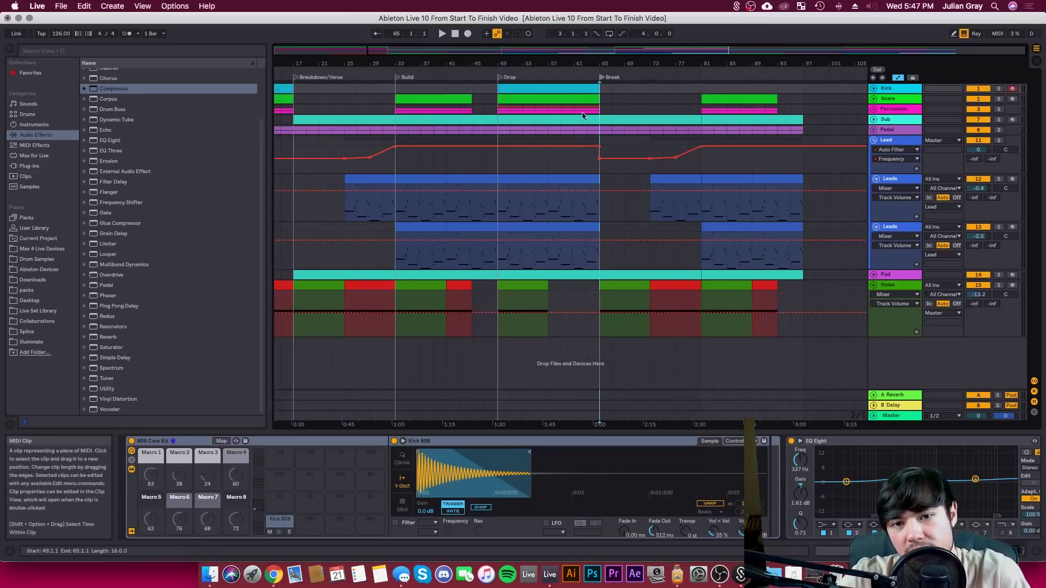
Copy the Drop section from bar 49 to 65 across all tracks and paste it at bar 97
drag(600, 89, 497, 419)
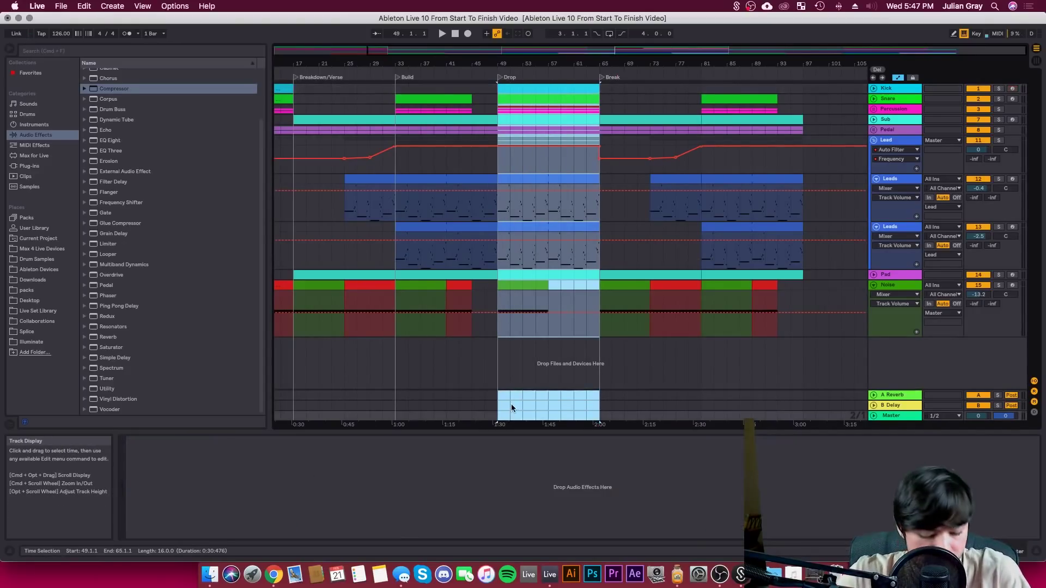
click(804, 92)
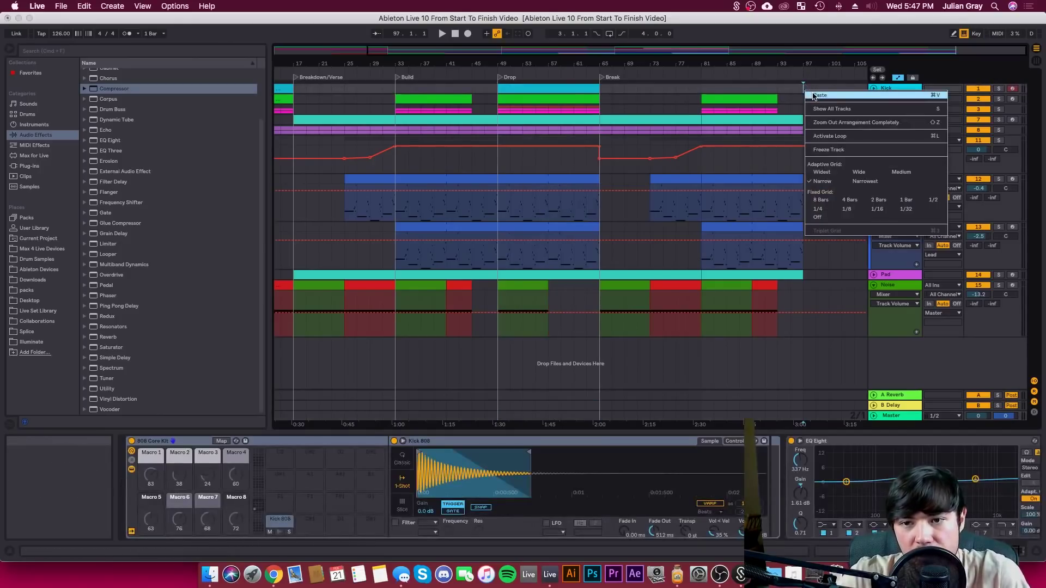
key(super+v)
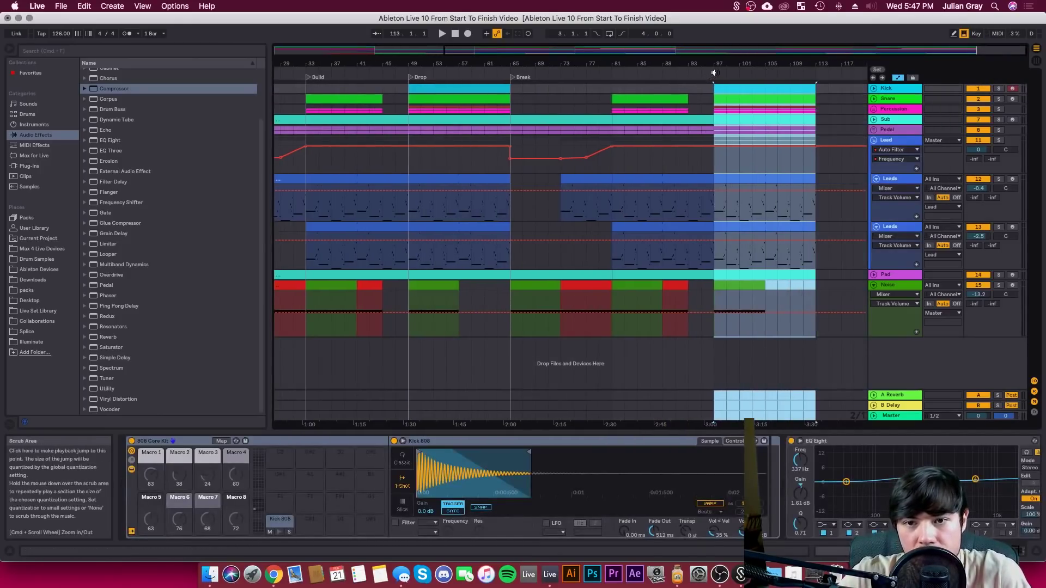
Add an arrangement locator named Drop at bar 97, where the second drop starts
right_click(714, 77)
click(754, 103)
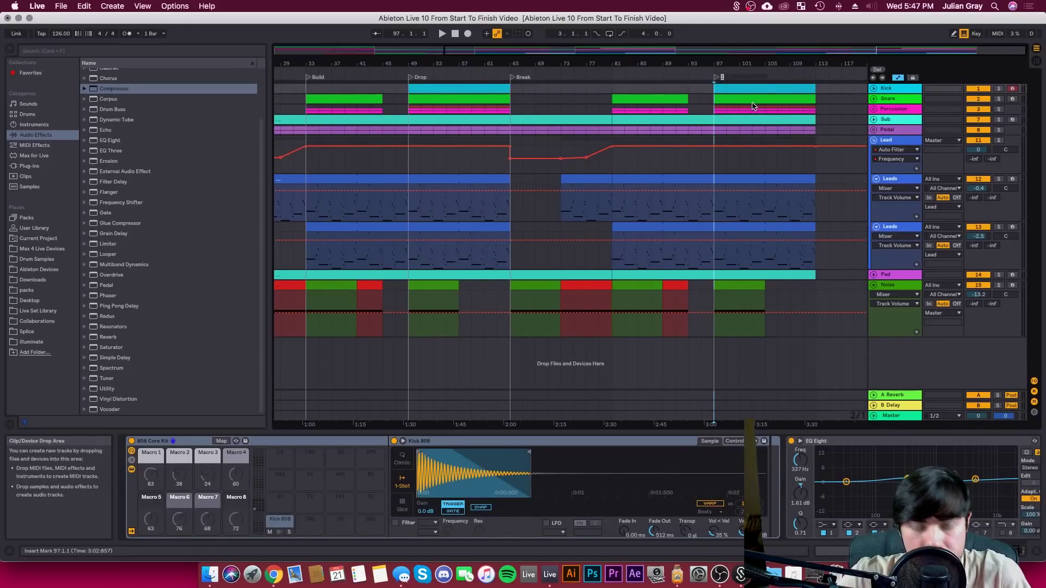
text(Drop)
key(Return)
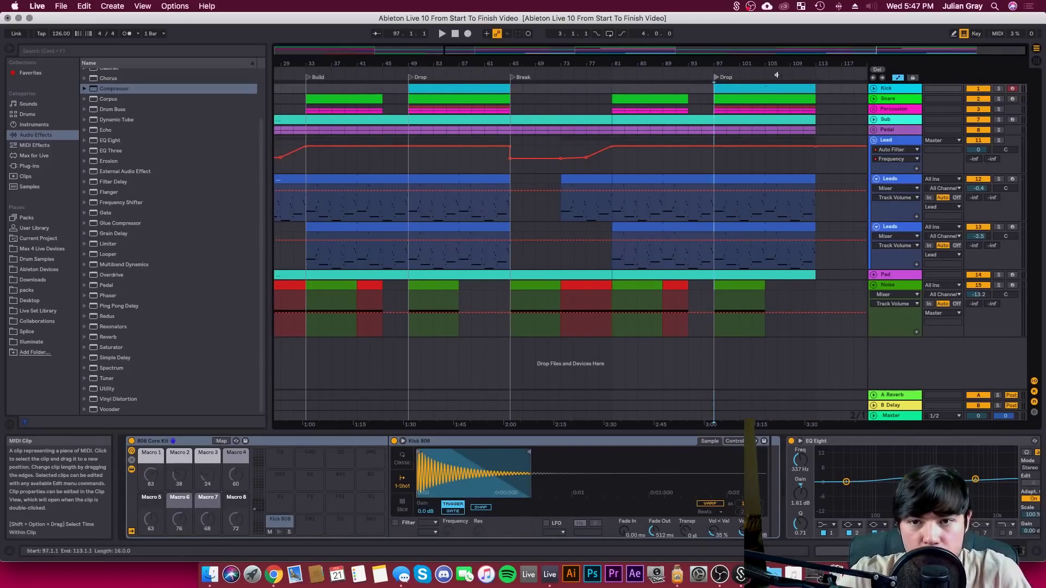
Copy bars 9 to 17 across all tracks, paste them at bar 113, and duplicate the pasted section once
double_click(784, 51)
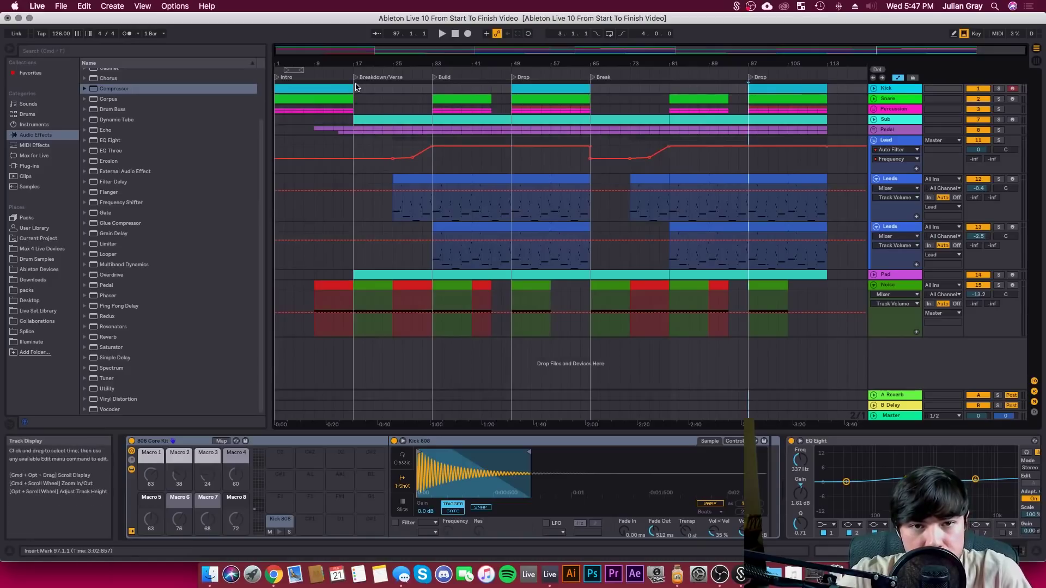
drag(357, 89, 313, 409)
key(super+c)
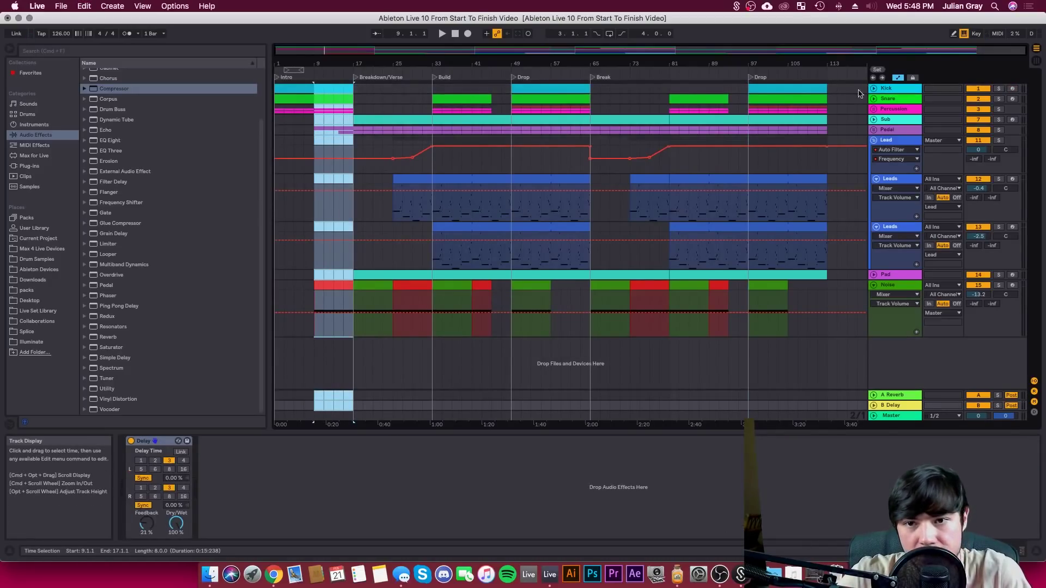
click(828, 89)
key(super+v)
key(super+d)
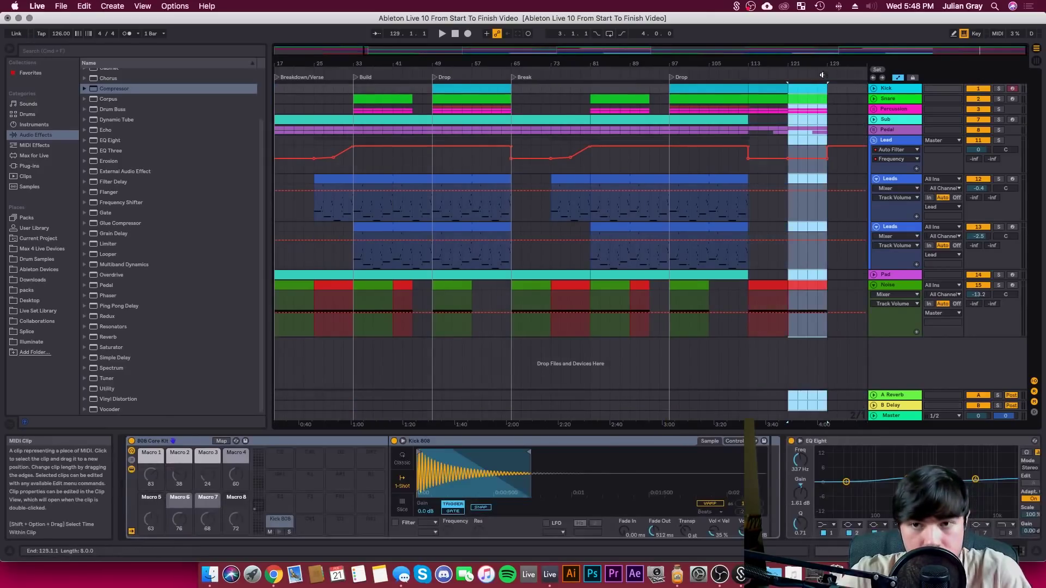
Add an arrangement locator named Outro at bar 113
right_click(750, 77)
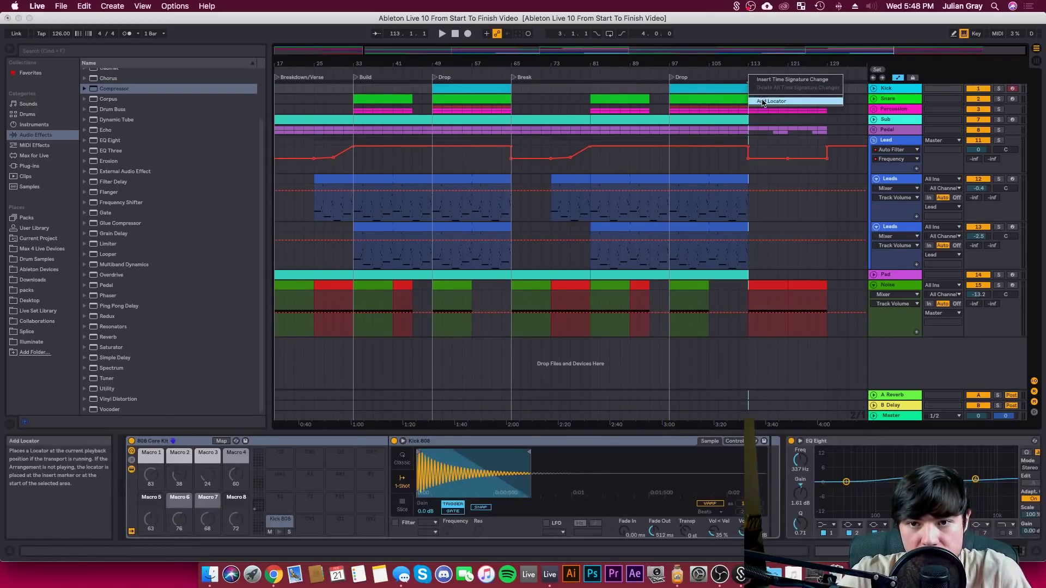
click(762, 102)
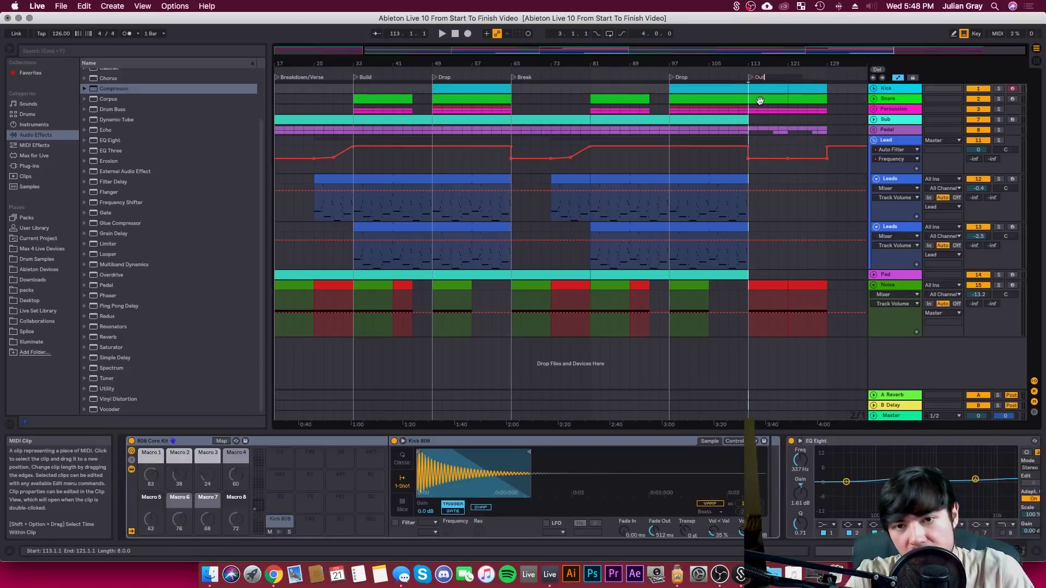
double_click(756, 51)
Play the arrangement from shortly before the Break locator to check the transition out of the first drop
click(797, 162)
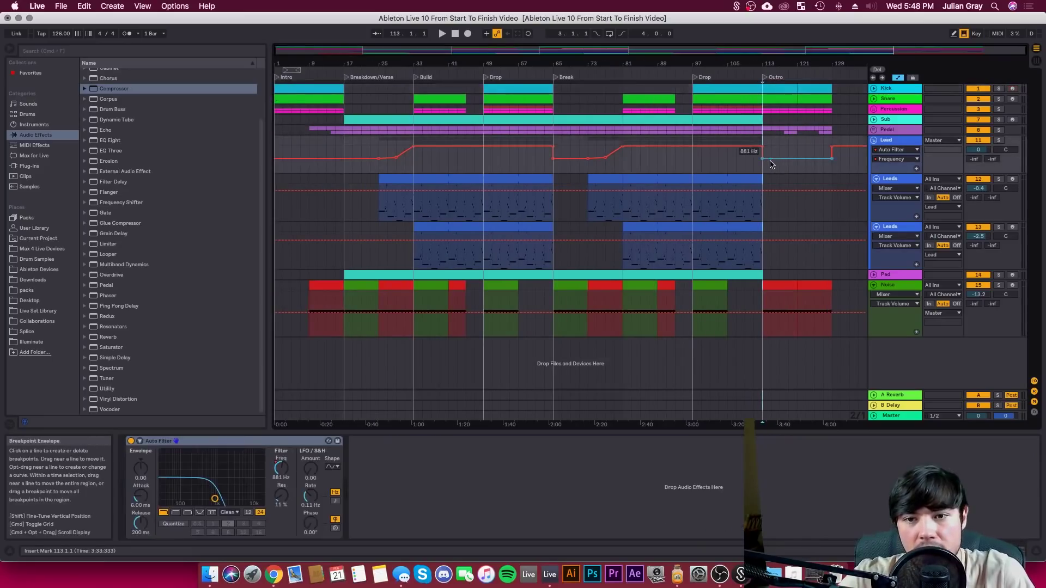
click(550, 173)
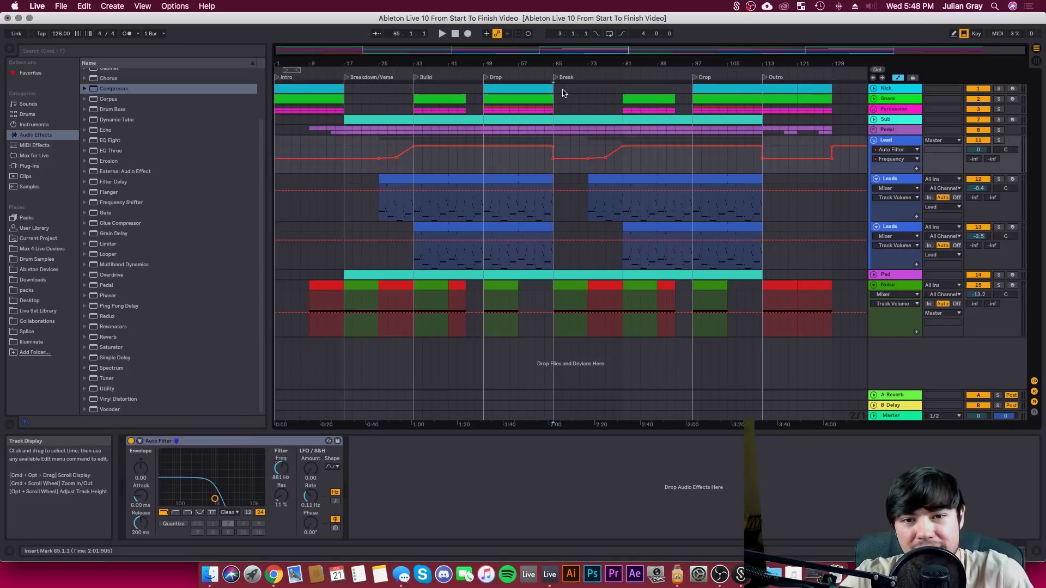
click(623, 91)
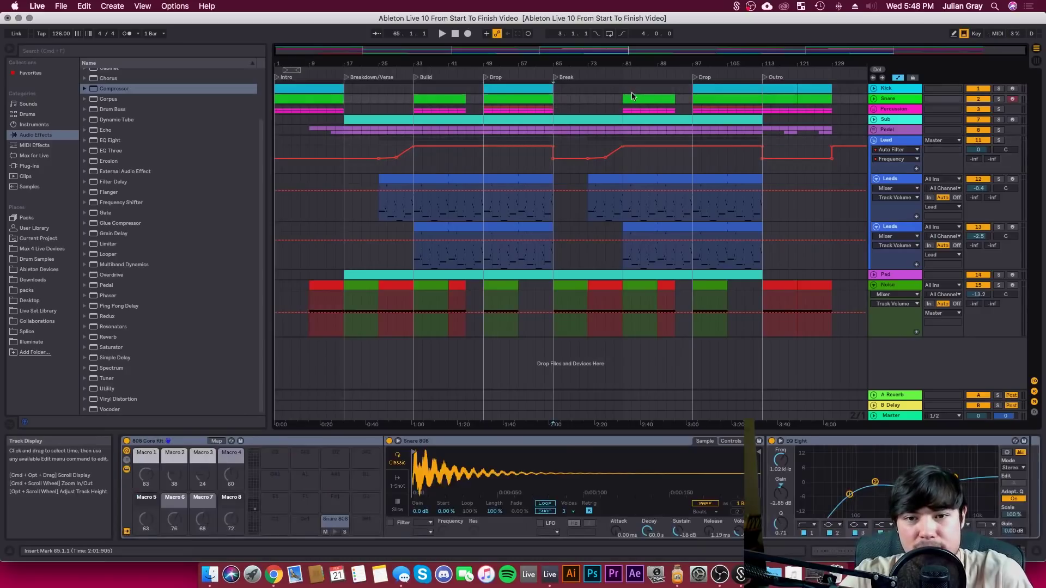
click(534, 69)
key(plus)
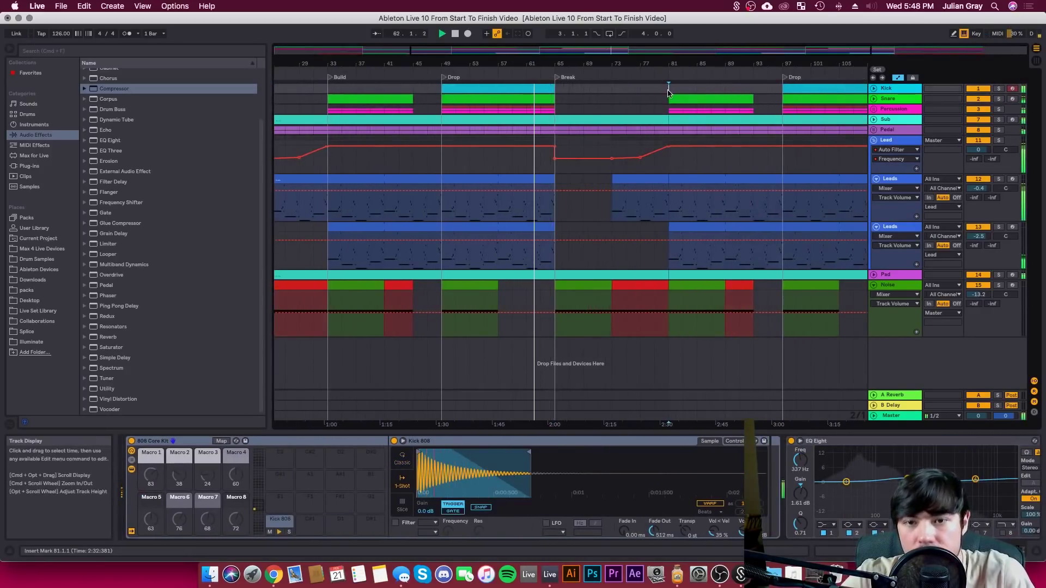
Duplicate the Kick clip from bars 49 to 65 twice so the kick fills bars 65 to 97
click(562, 94)
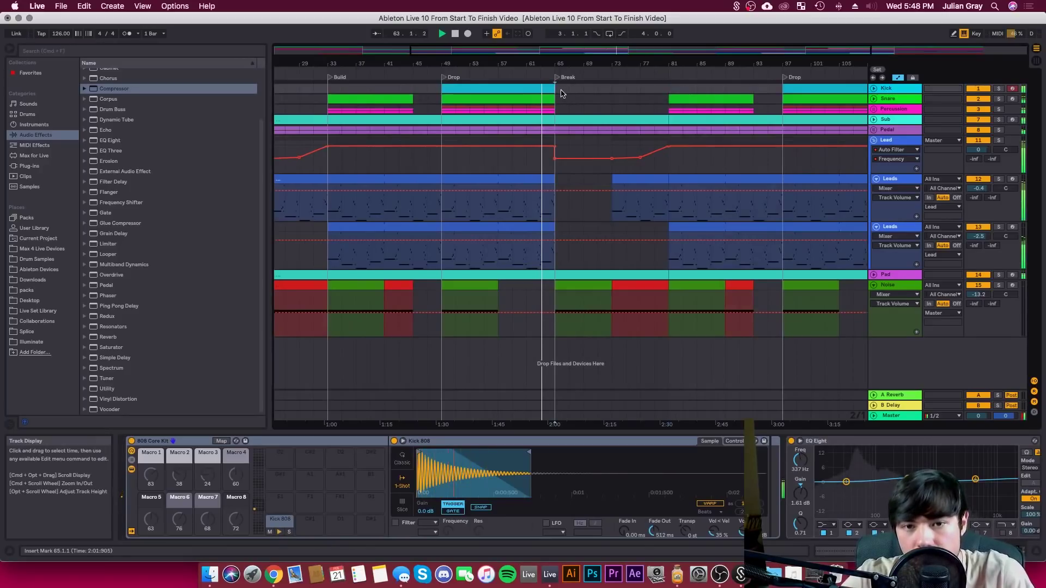
drag(562, 93, 438, 91)
key(super+c)
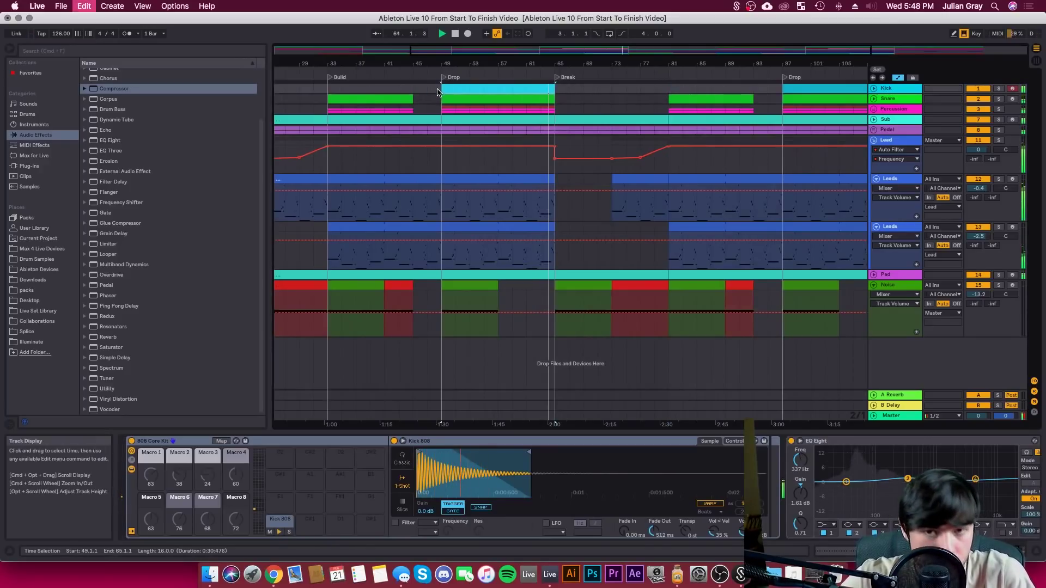
key(super+d)
key(super+d)
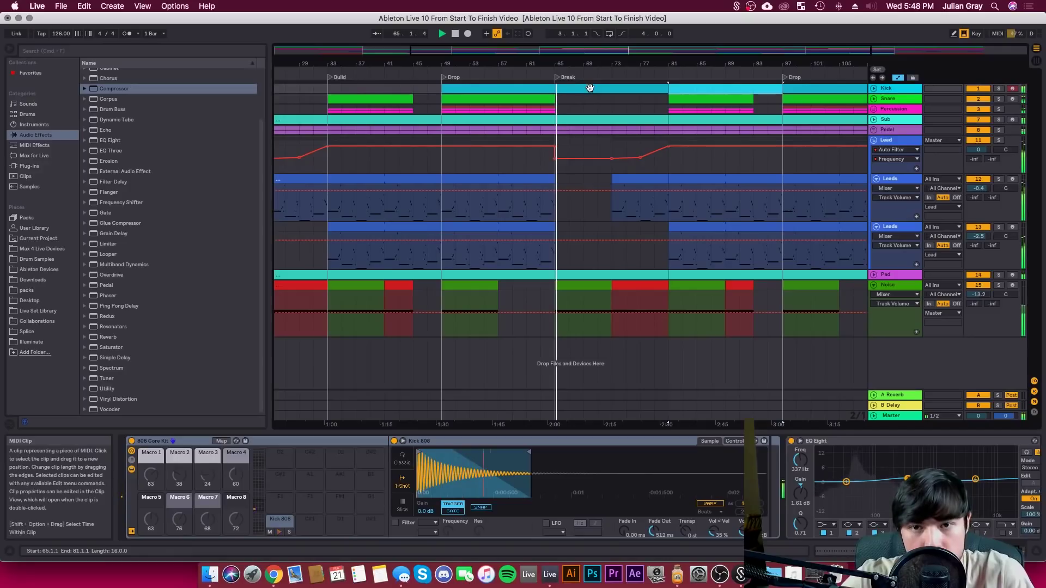
Show the Sub track's Auto Filter frequency automation and delete its raised breakpoint at bar 81
click(583, 99)
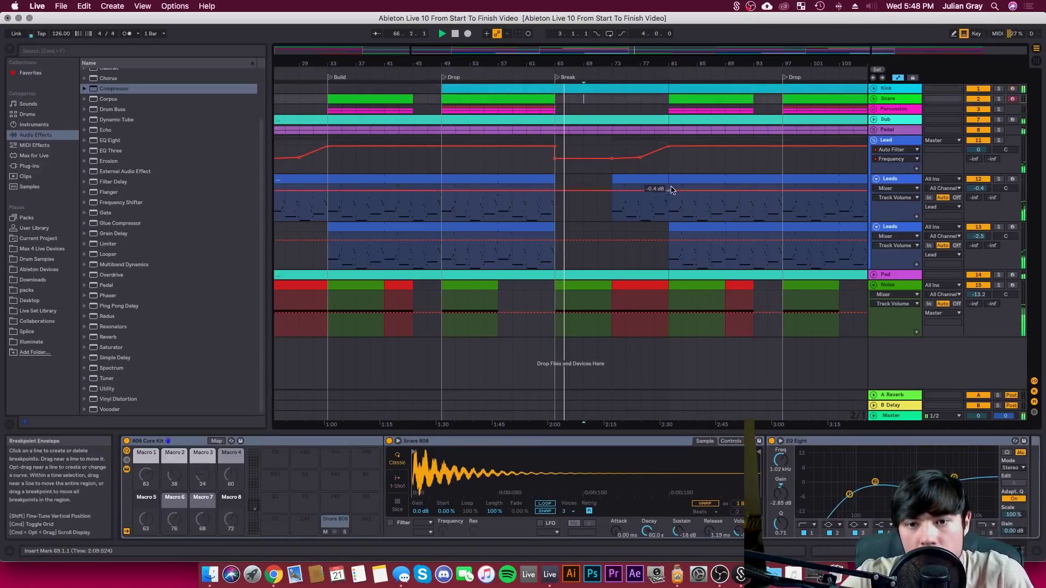
click(610, 180)
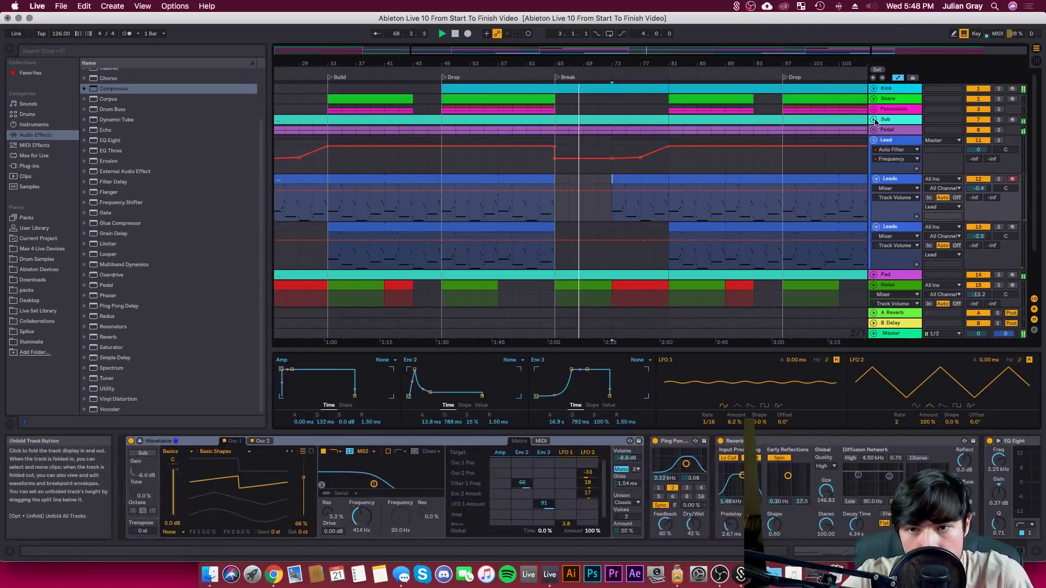
click(874, 120)
click(898, 129)
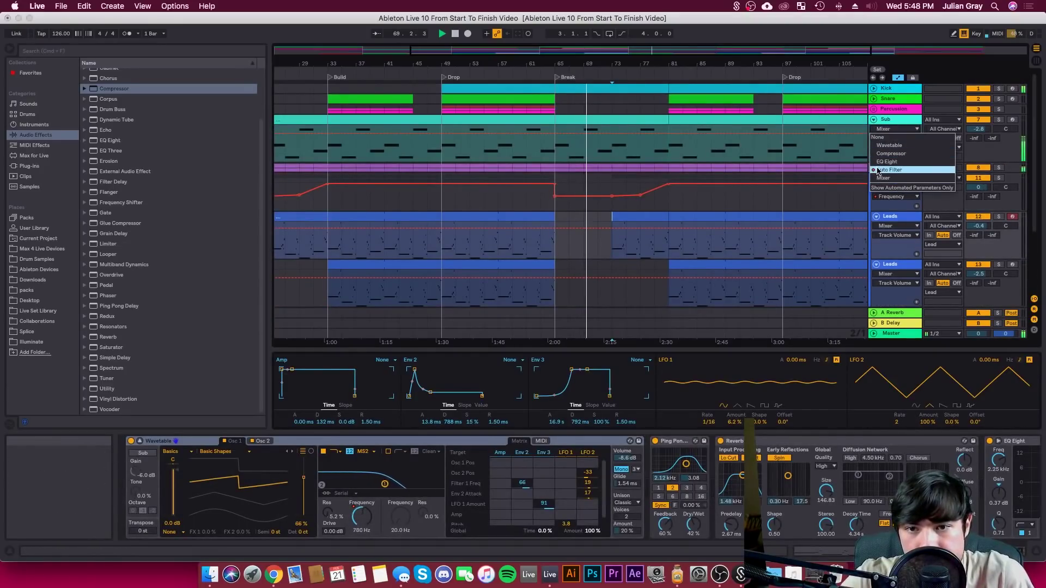
click(878, 170)
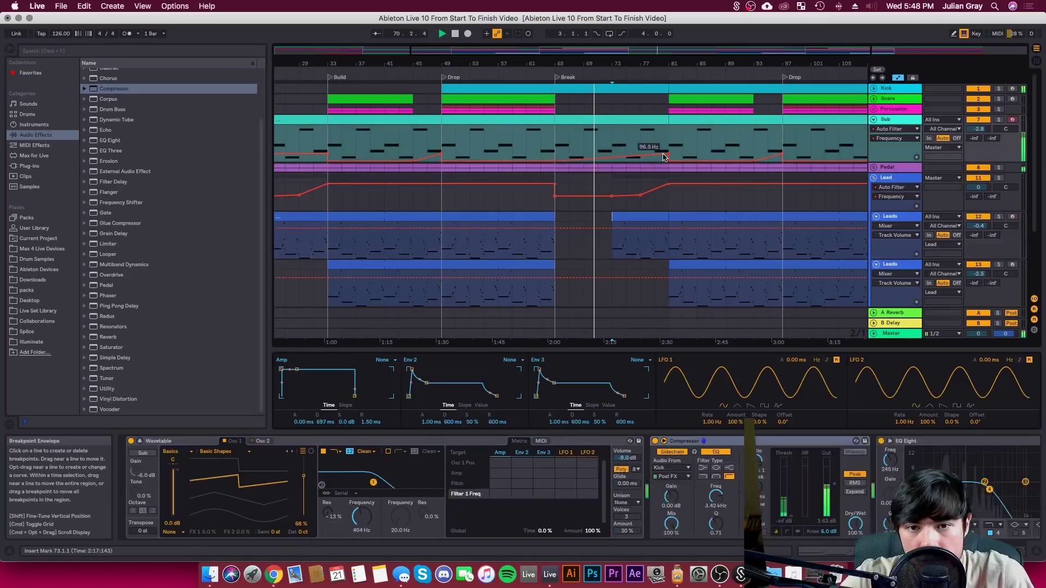
click(668, 156)
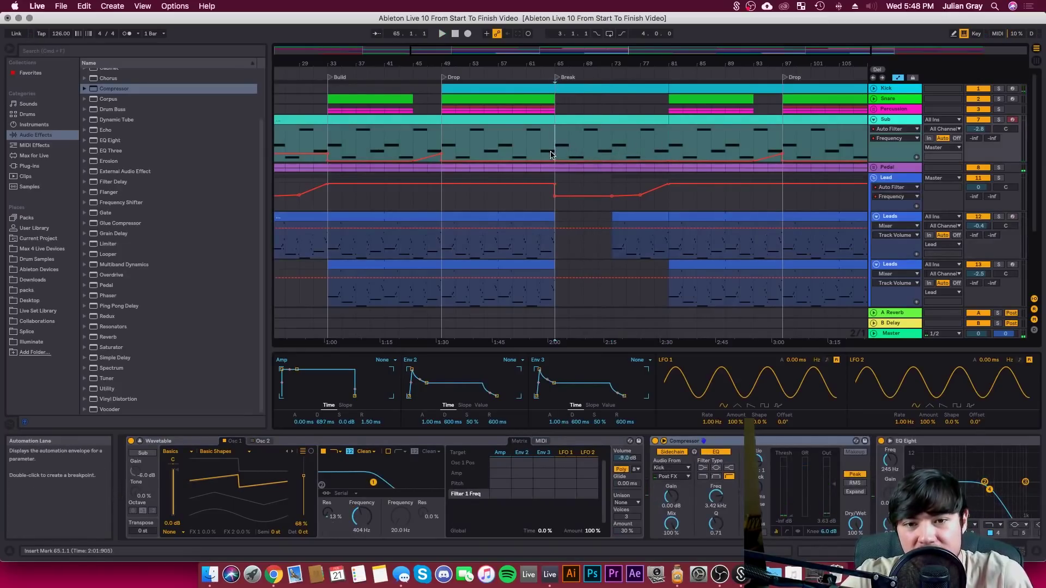
drag(551, 155, 653, 135)
click(669, 133)
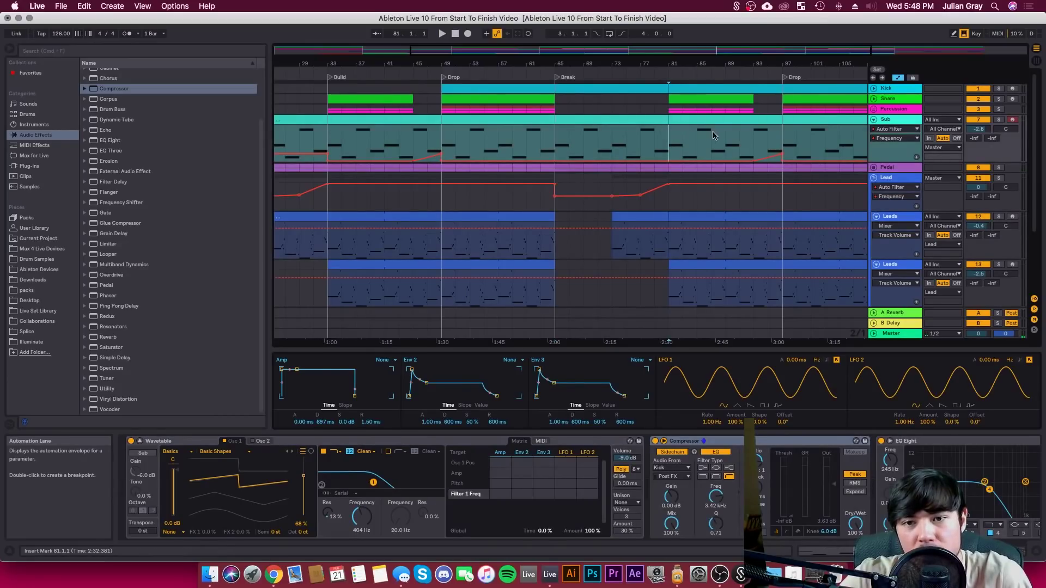
drag(726, 134, 610, 145)
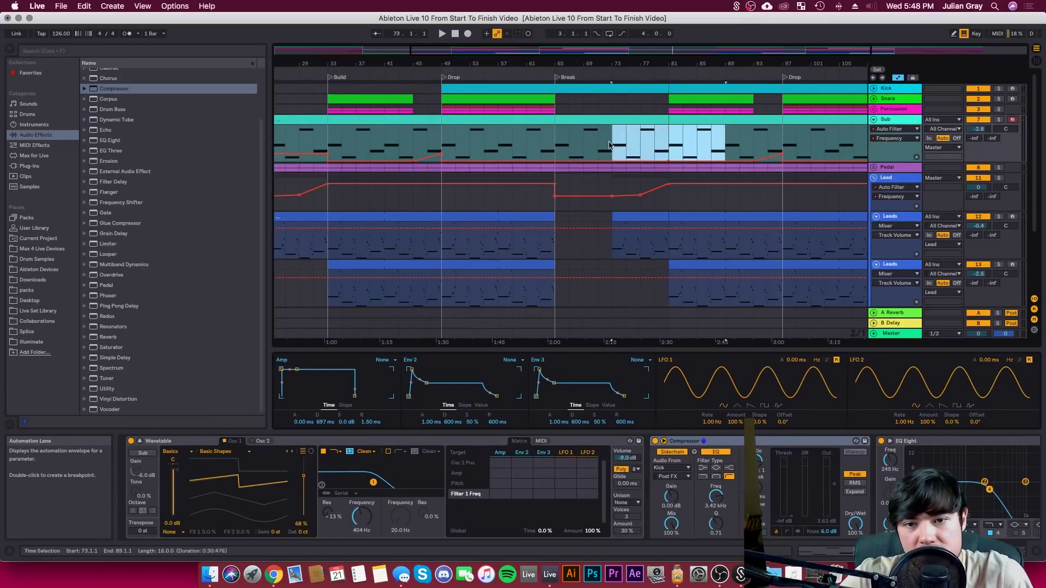
click(84, 6)
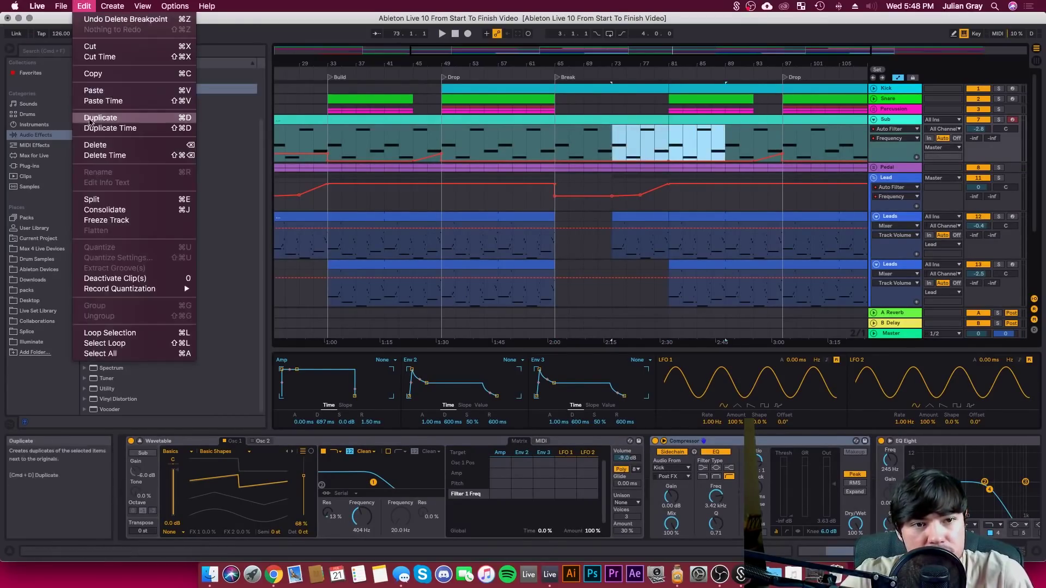
click(714, 134)
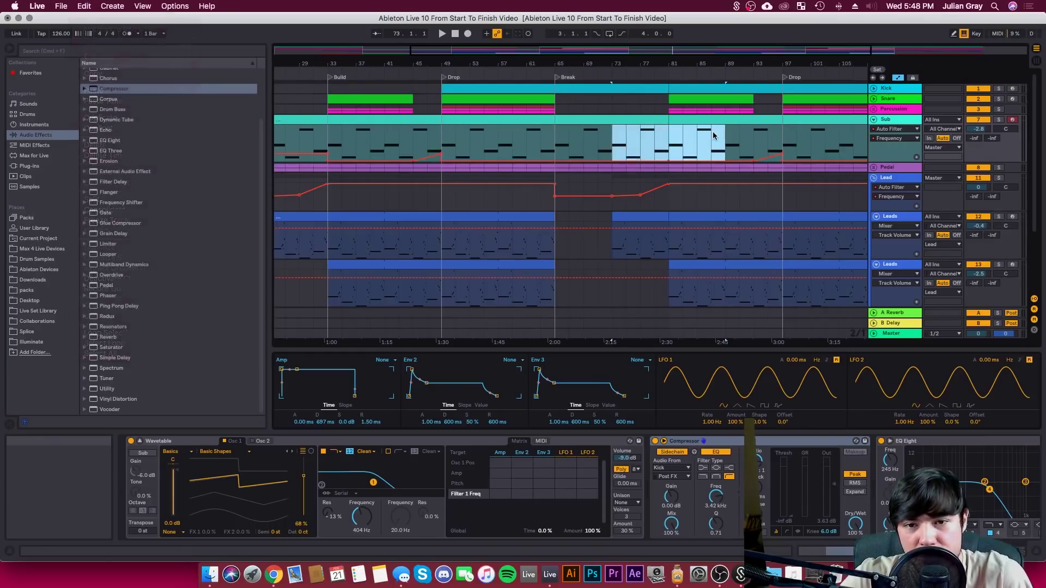
click(713, 135)
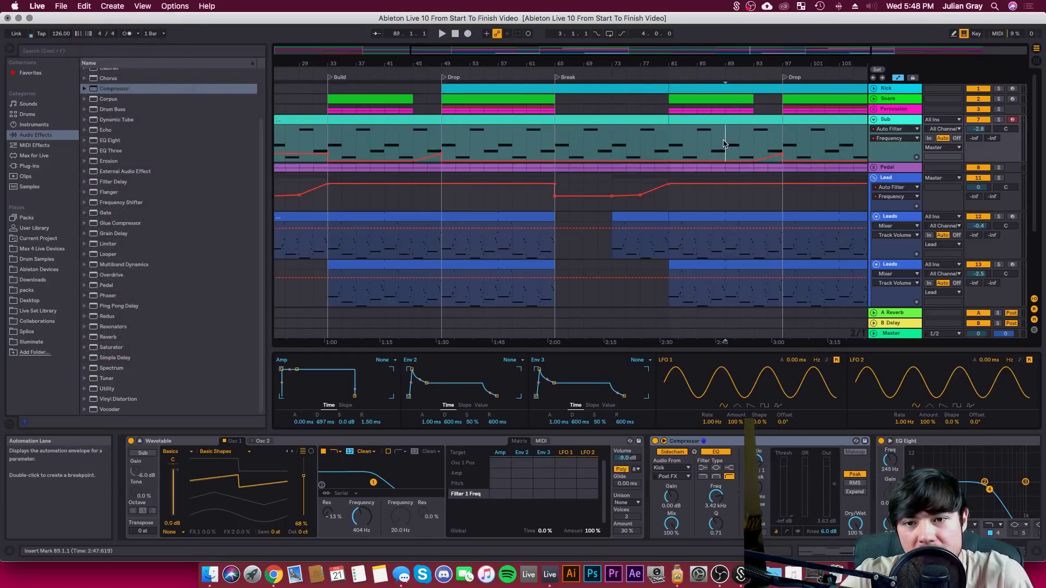
drag(724, 143, 822, 142)
click(794, 146)
drag(611, 145, 498, 145)
click(580, 145)
Delete the time from bar 73 to 89 to shorten the second break
drag(609, 146, 709, 140)
click(84, 6)
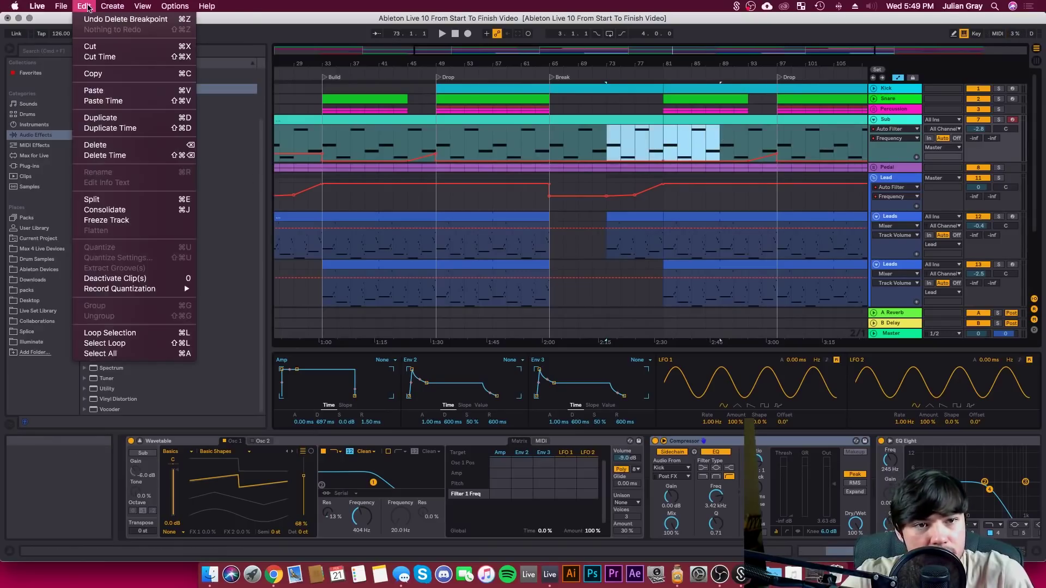
click(94, 155)
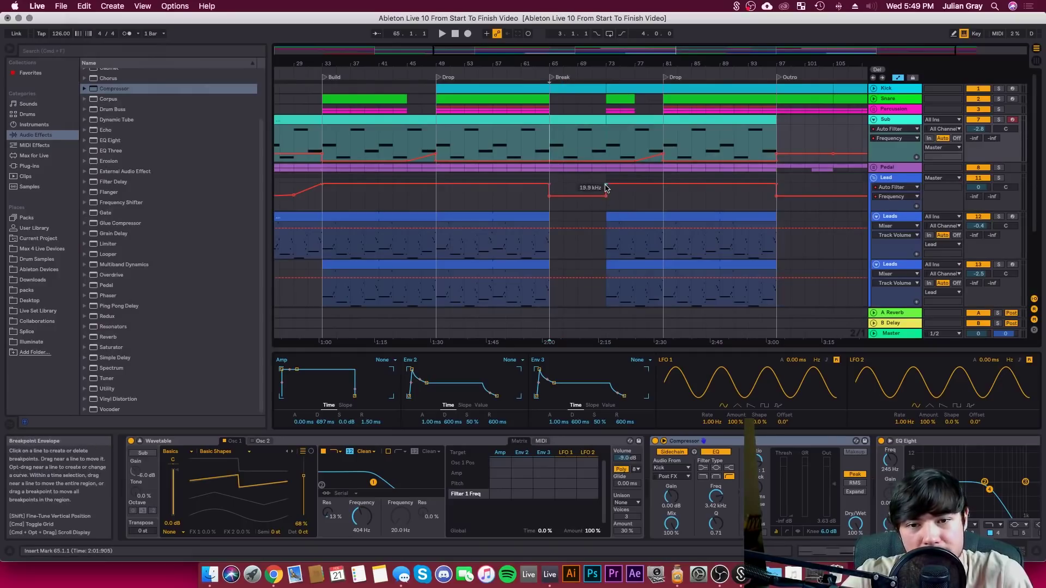
Reshape the Lead group's filter frequency automation to rise gradually from bar 73 to 81, and play from bar 65
click(639, 188)
click(605, 185)
click(548, 172)
key(space)
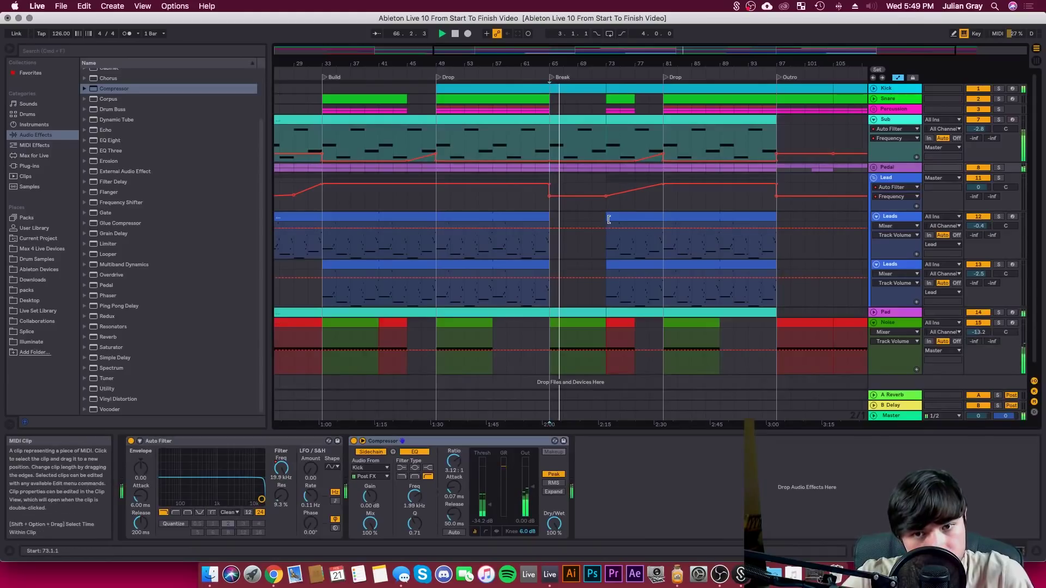
Extend the start of the first Leads track's clip back from bar 73 to bar 65
drag(609, 220, 548, 222)
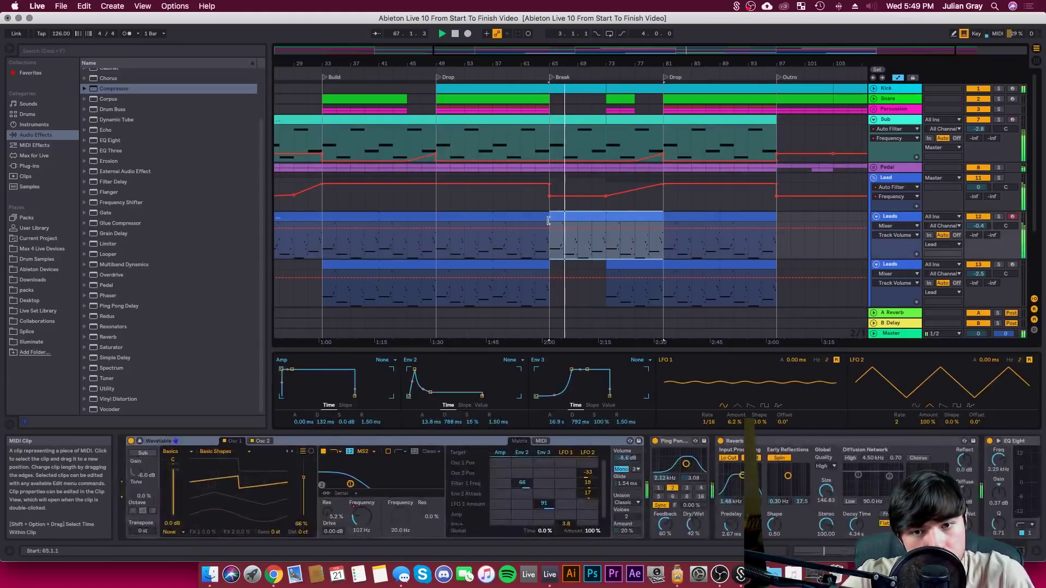
click(608, 246)
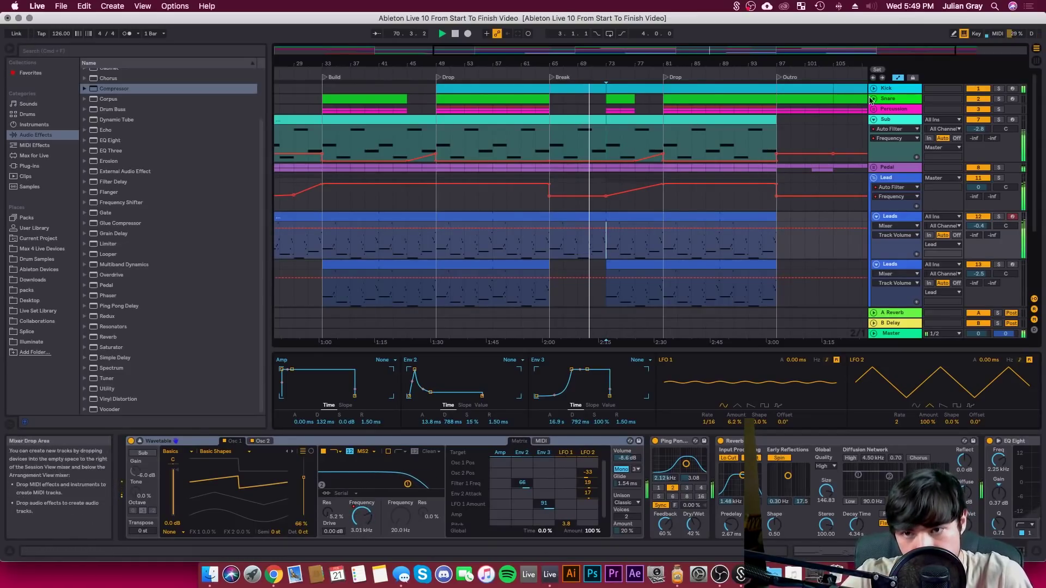
drag(606, 99, 583, 110)
key(Delete)
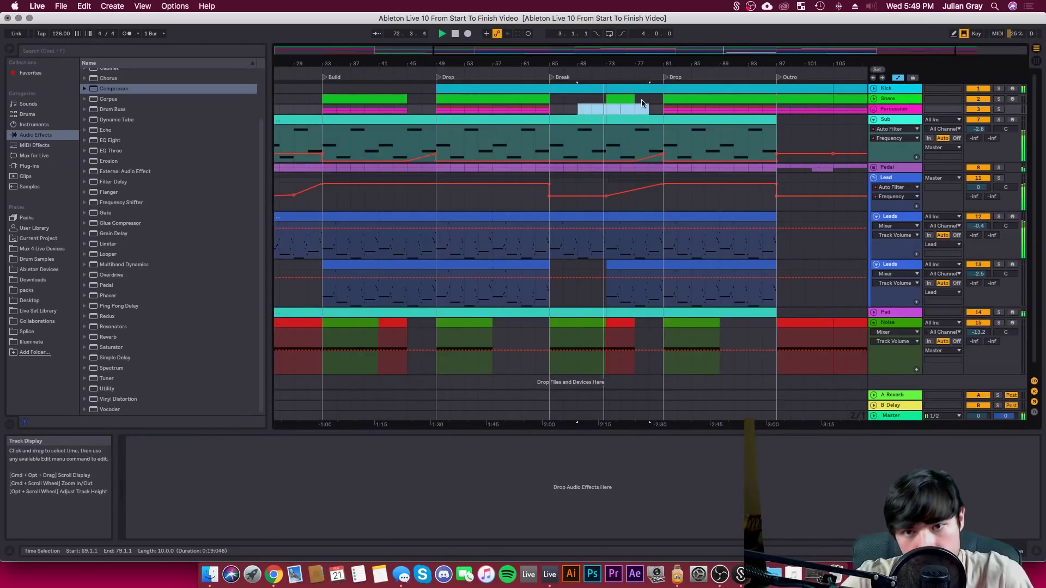
key(super+z)
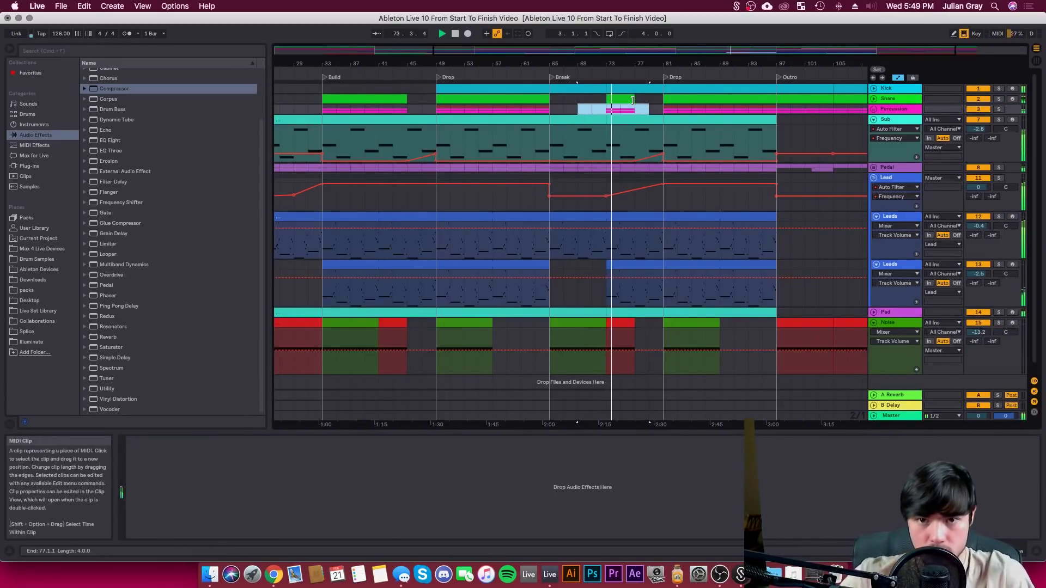
Clear the Snare clip from the second break and cut the Kick out from bar 77 to 81
drag(633, 100, 587, 102)
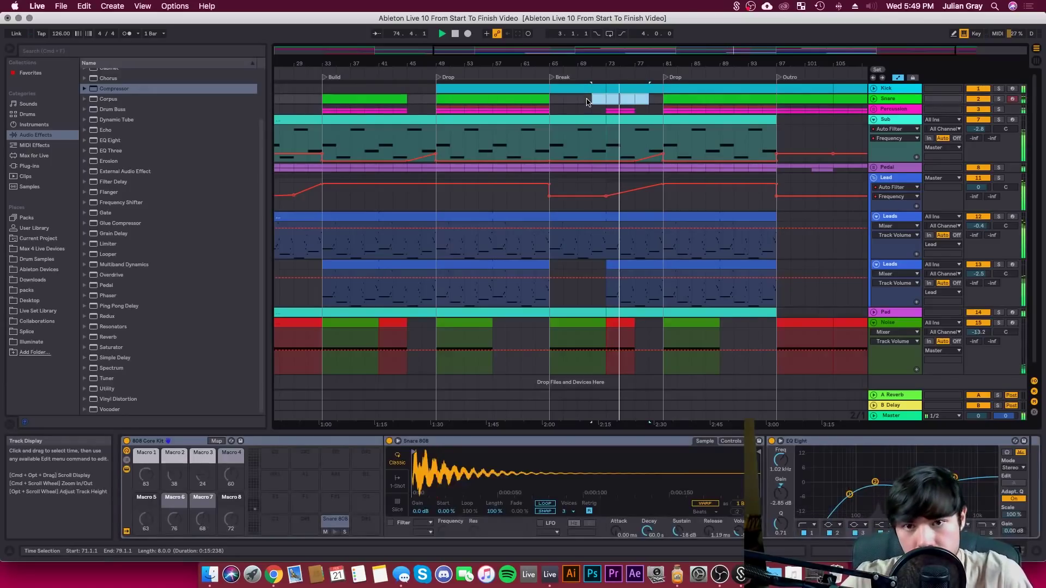
click(607, 109)
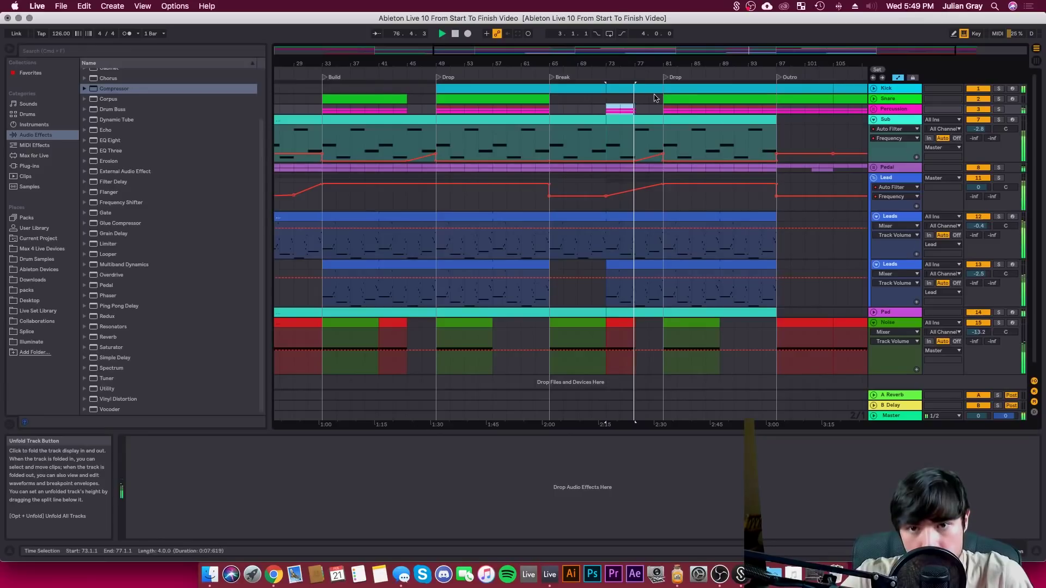
drag(662, 98, 637, 93)
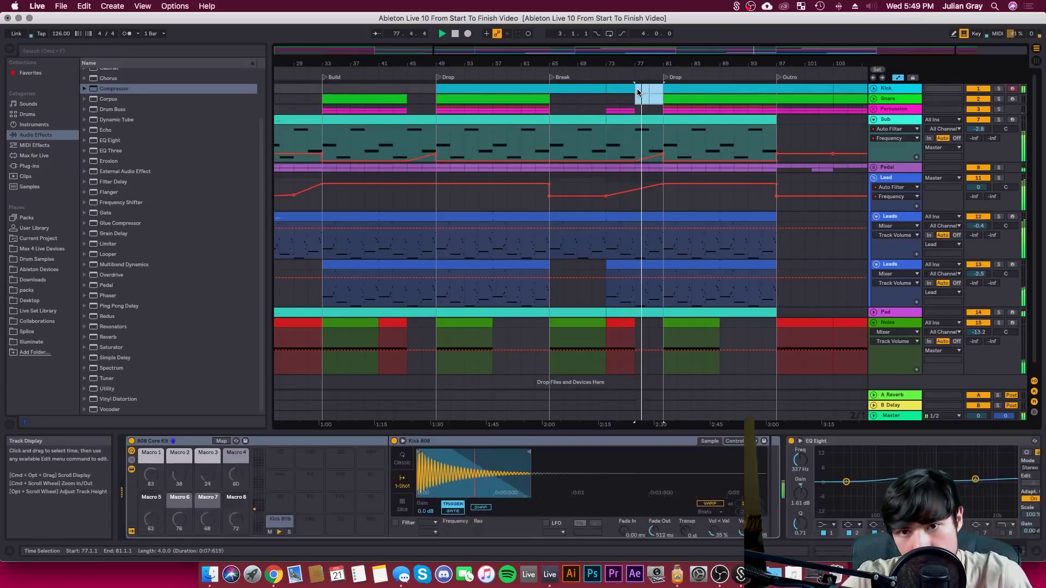
key(Delete)
mouse_move(698, 50)
mouse_down()
mouse_move(698, 61)
mouse_move(744, 62)
mouse_up()
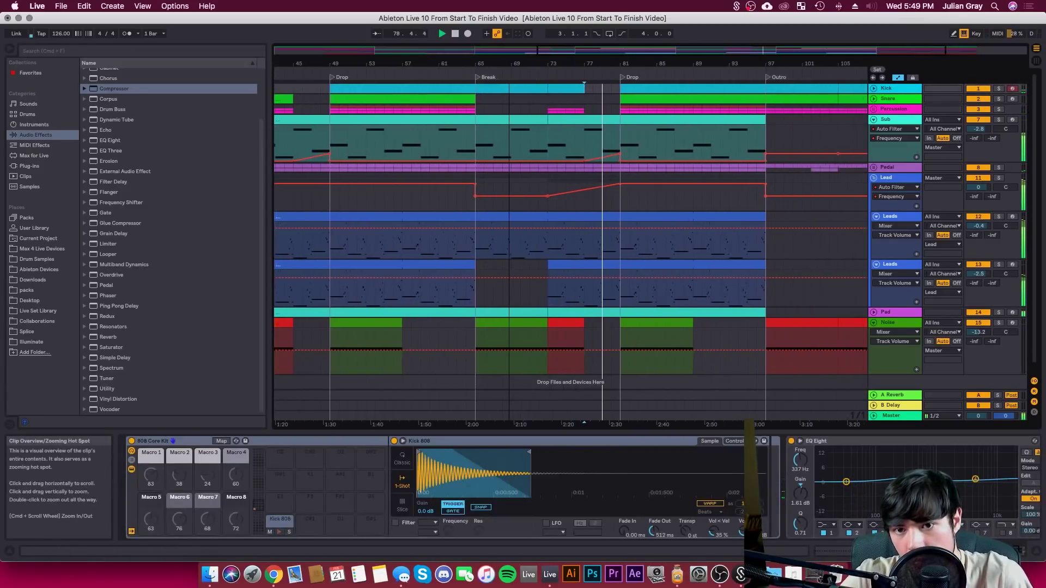
Play from bar 81 and delete the Sub track's raised filter frequency breakpoints at bars 97, 105 and 113
click(622, 137)
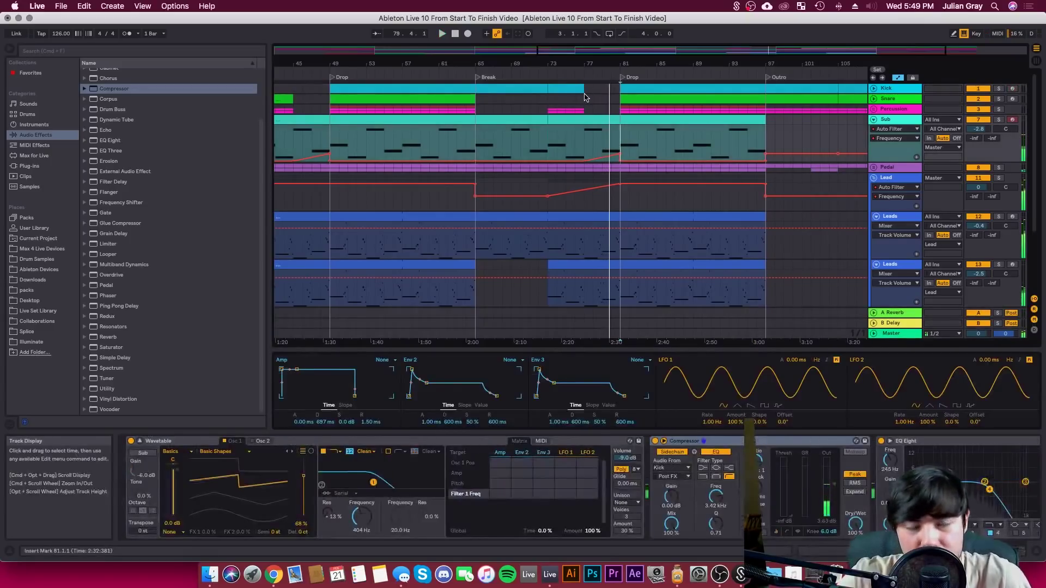
click(612, 70)
drag(648, 49, 649, 39)
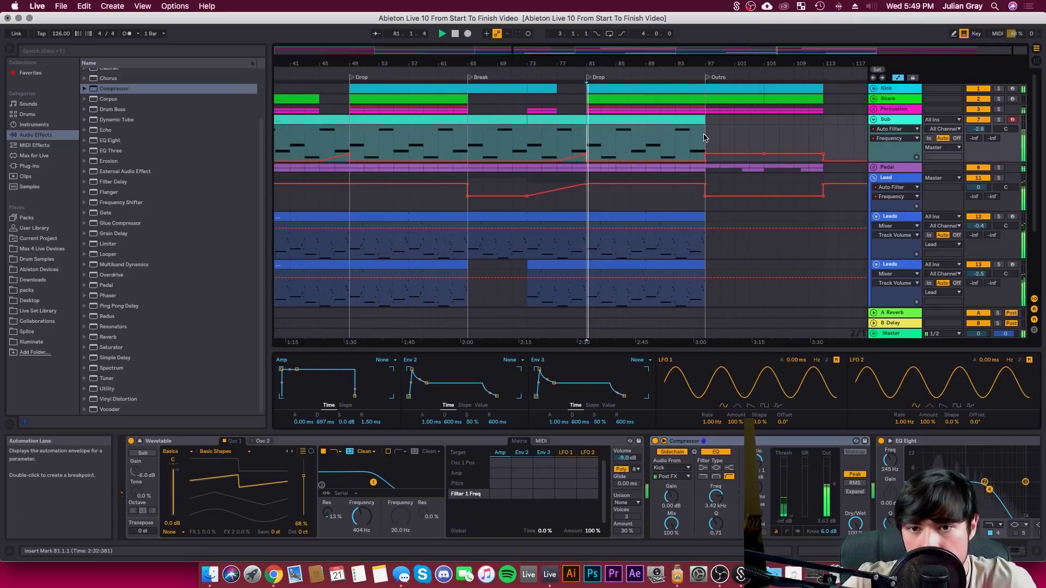
click(631, 143)
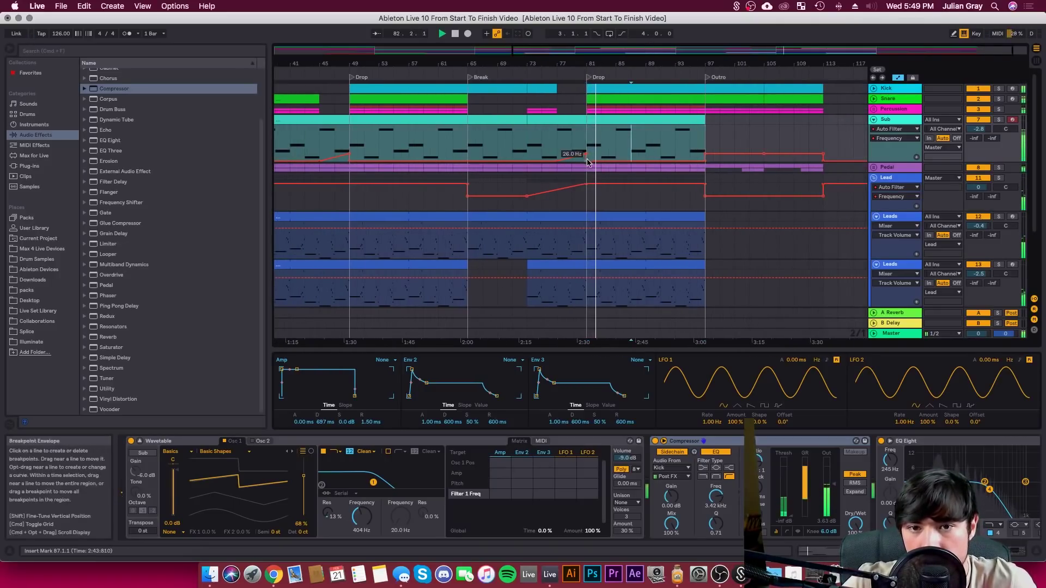
click(704, 153)
click(705, 154)
click(763, 153)
click(821, 156)
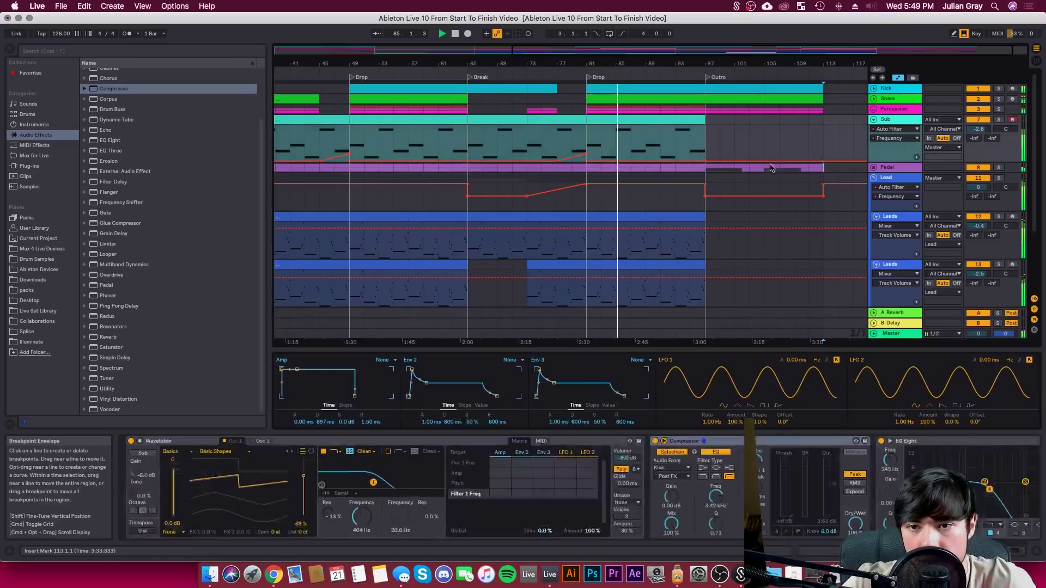
Delete the Lead group's lowered filter frequency breakpoints at bars 97 and 113 in the outro
click(706, 142)
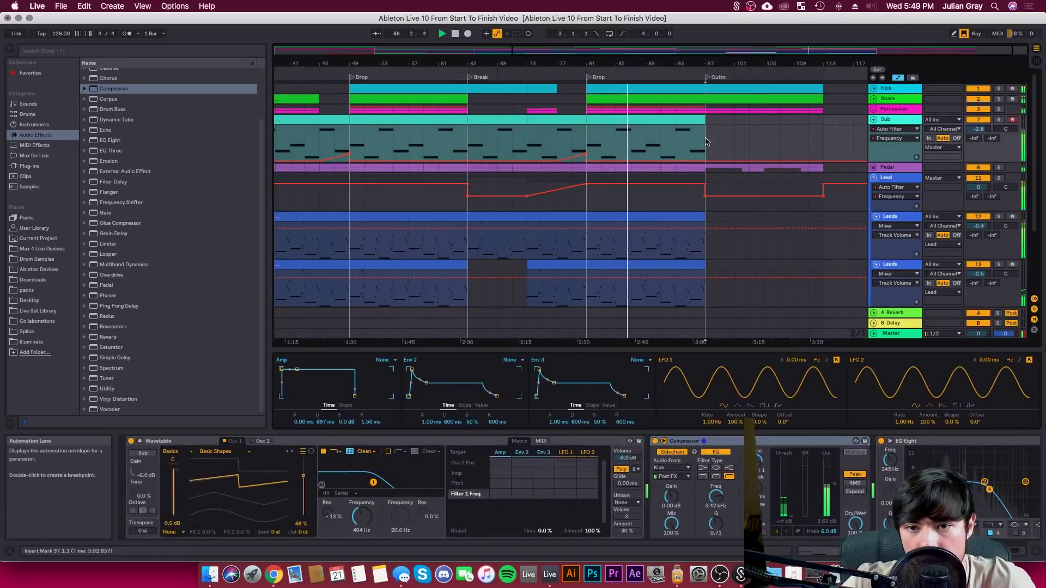
scroll(706, 142, down, 4)
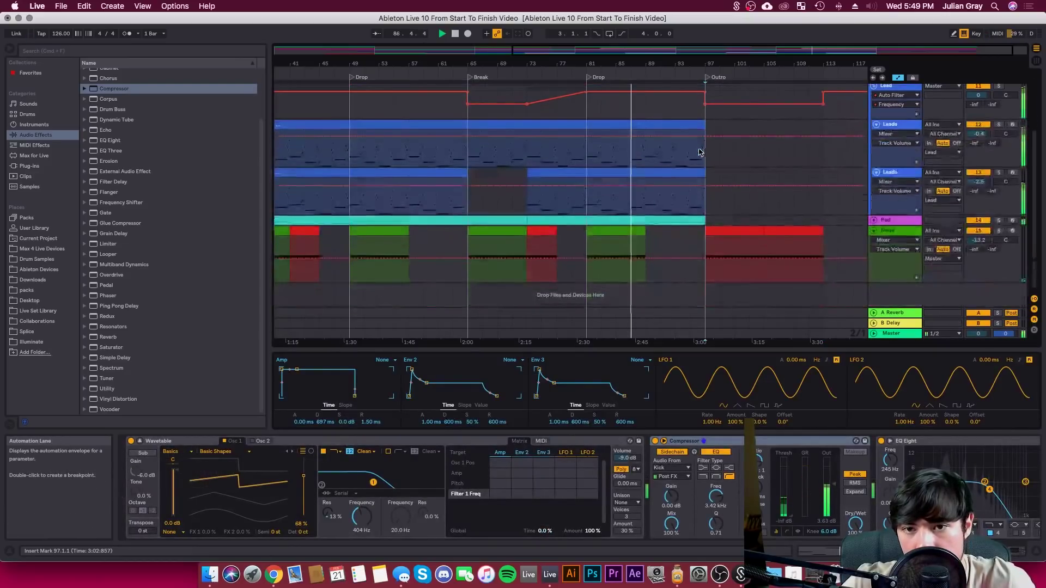
scroll(706, 187, up, 4)
click(707, 195)
click(823, 196)
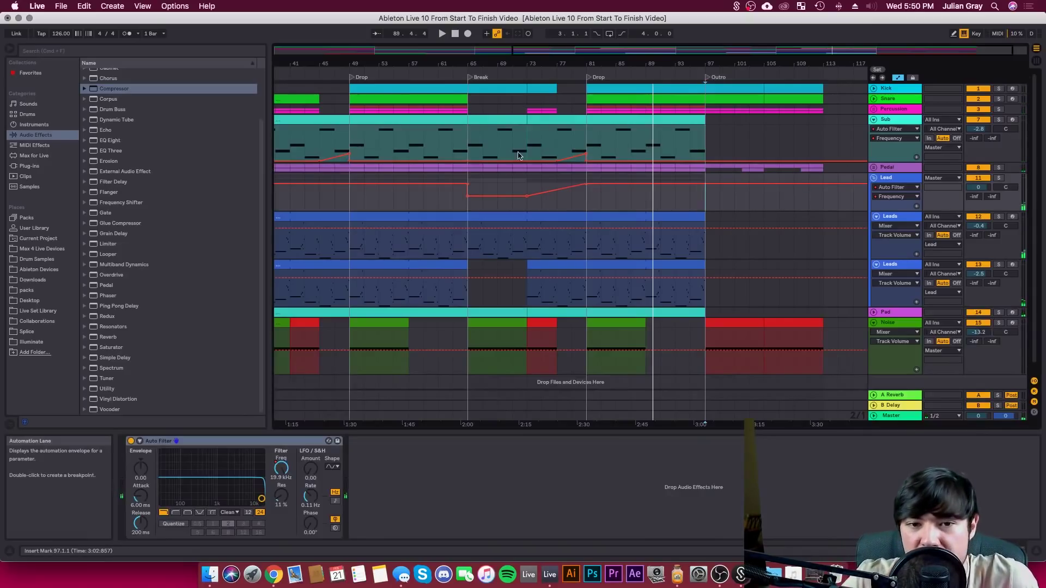
Make the Lead group's filter frequency automation fall gradually from bar 63 to 65, and fold the group
drag(525, 50, 525, 24)
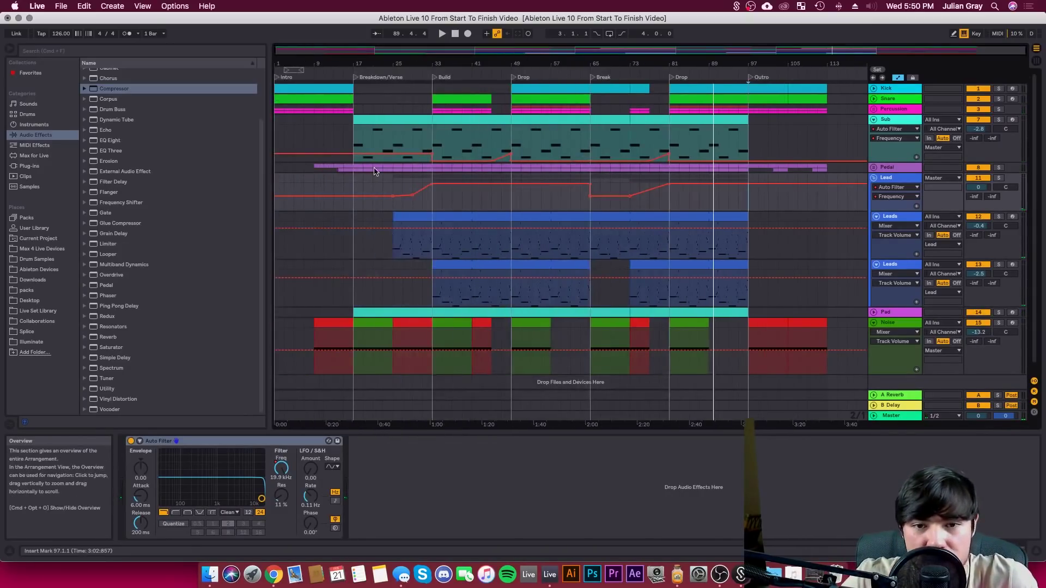
click(888, 177)
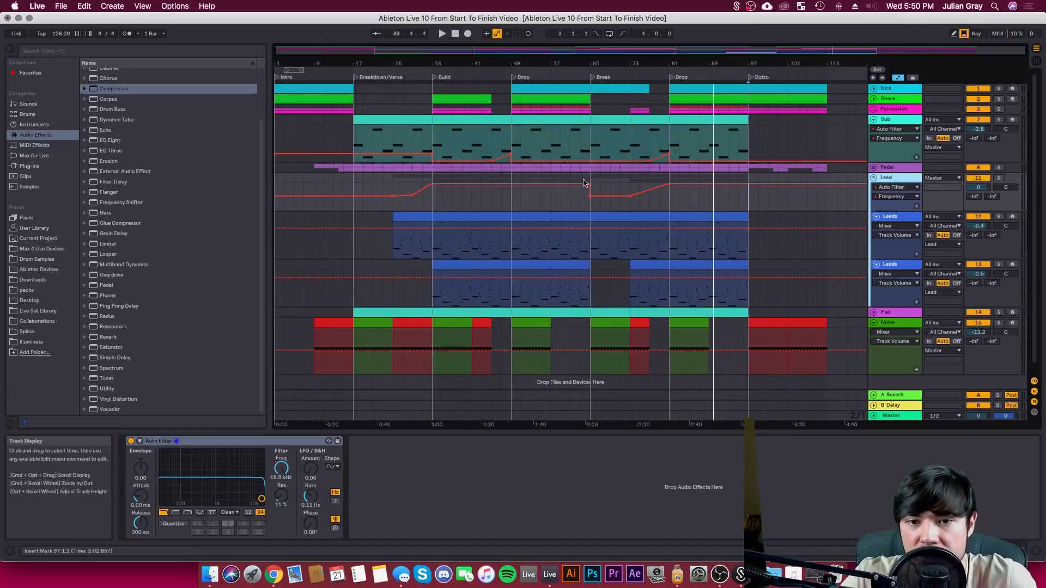
click(579, 206)
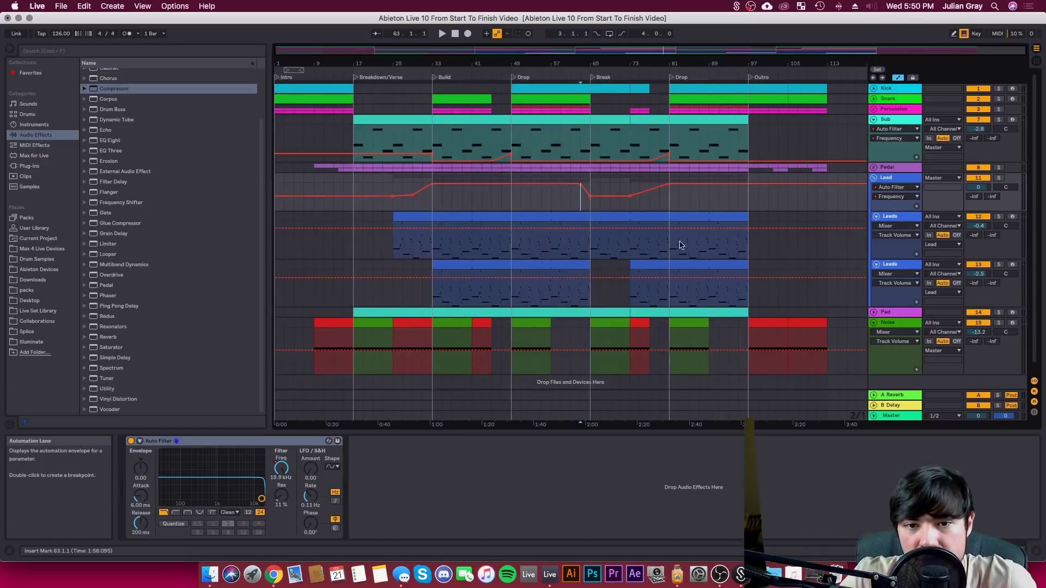
click(874, 178)
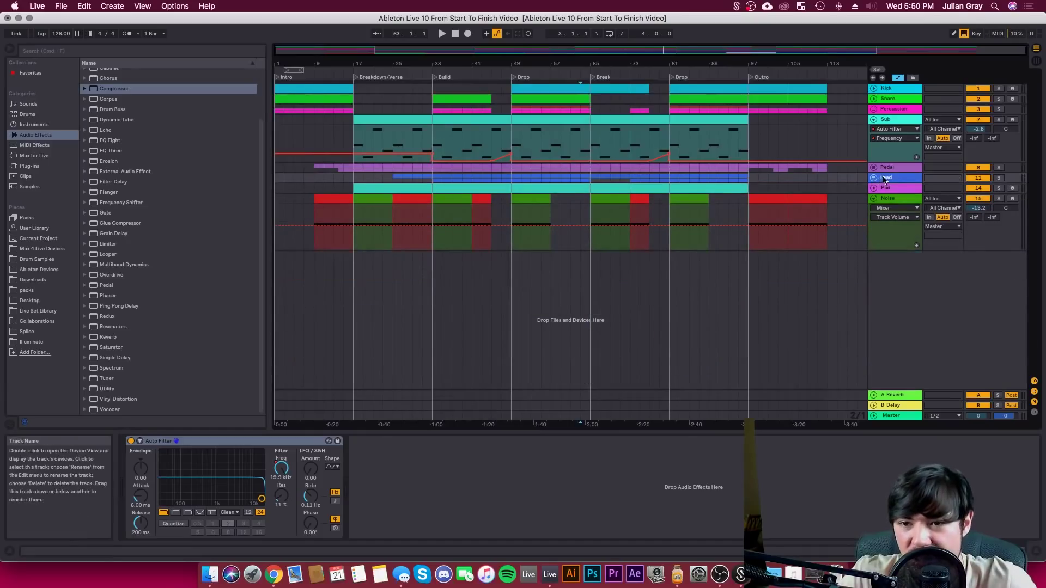
Insert a new MIDI track below the Sub track and load the Wavetable instrument onto it
right_click(897, 121)
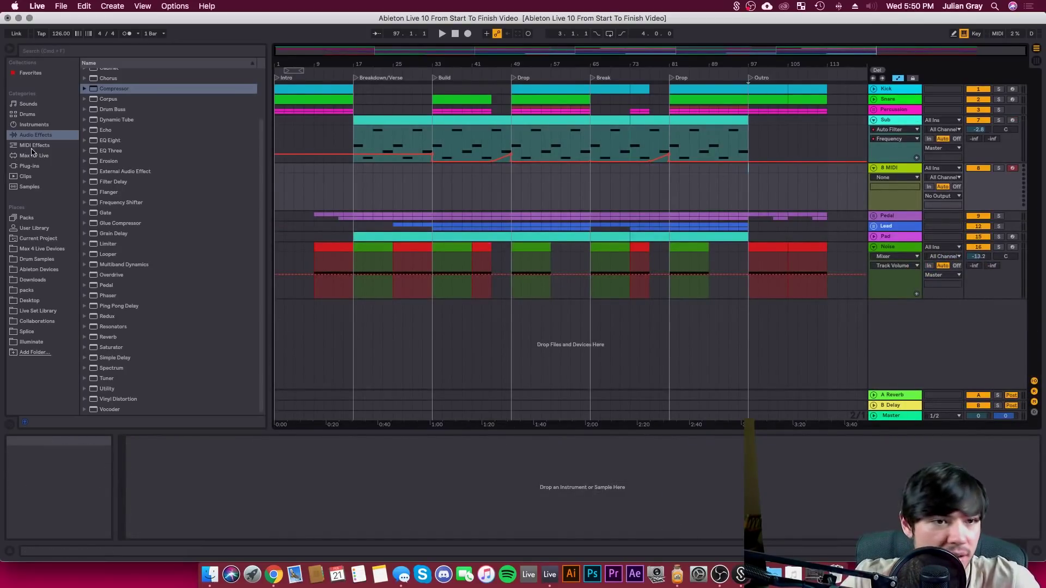
click(28, 166)
click(33, 135)
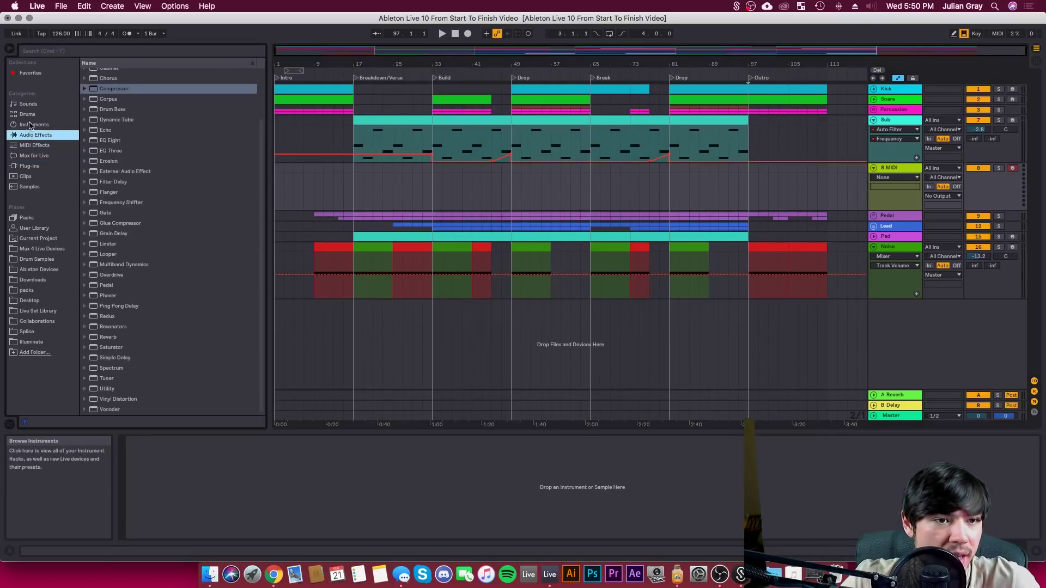
click(33, 124)
drag(113, 310, 193, 297)
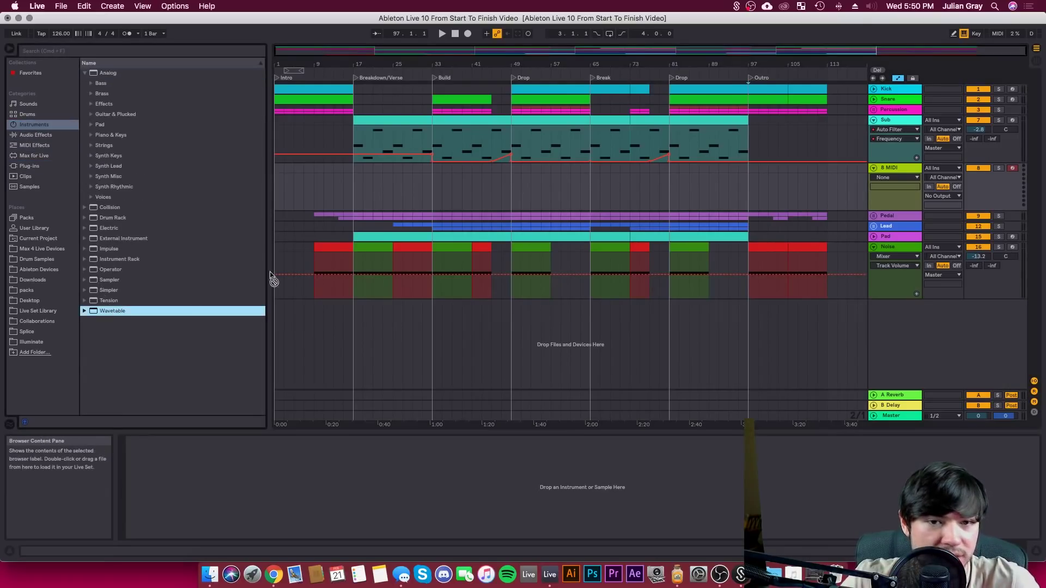
drag(446, 171, 446, 173)
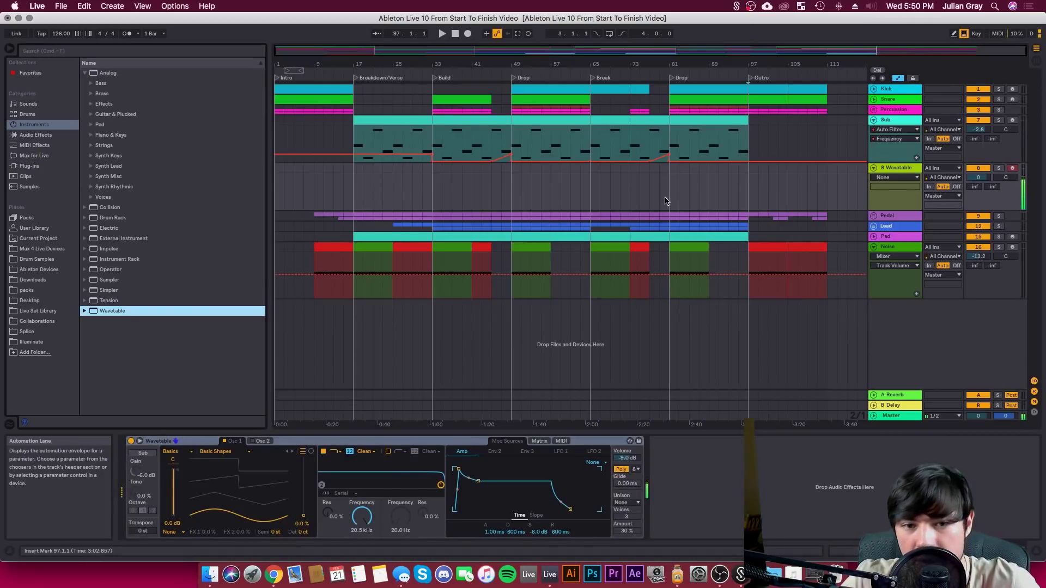
Set Wavetable's amp envelope to 0.00 ms attack, 626 ms decay and -4.8 dB sustain, and expand its modulation view
click(304, 515)
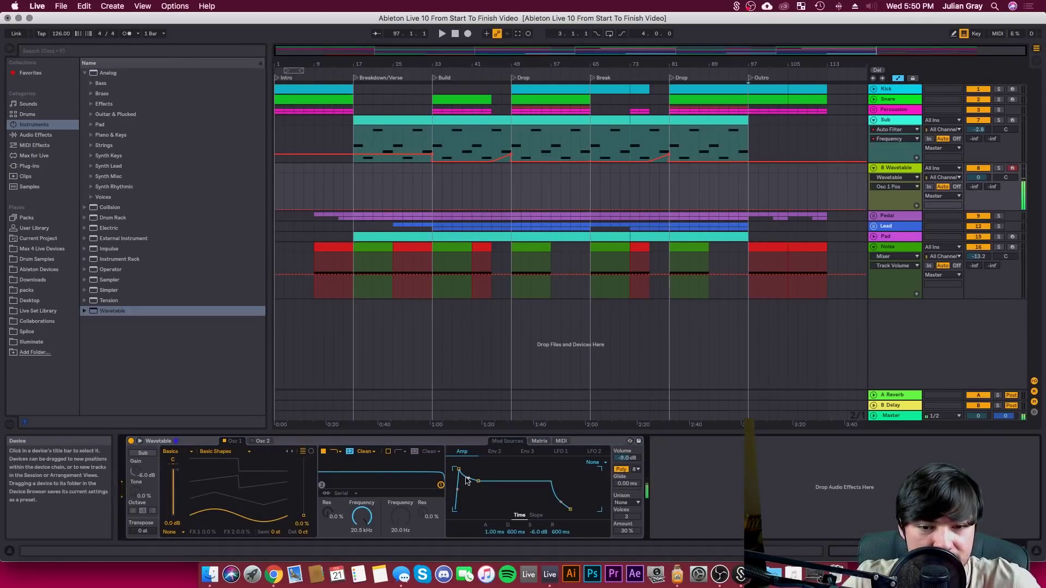
drag(473, 484, 474, 478)
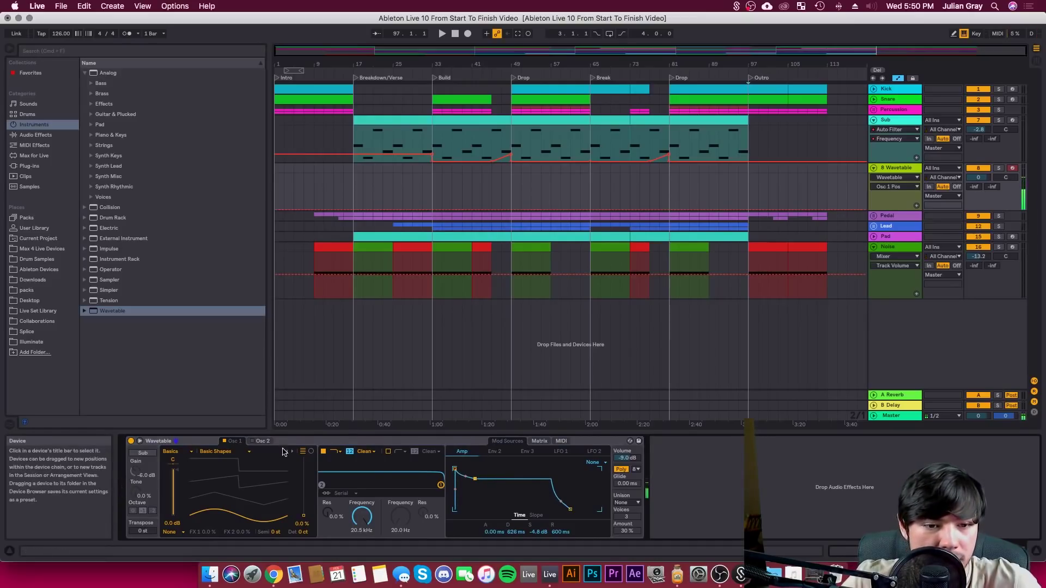
click(140, 441)
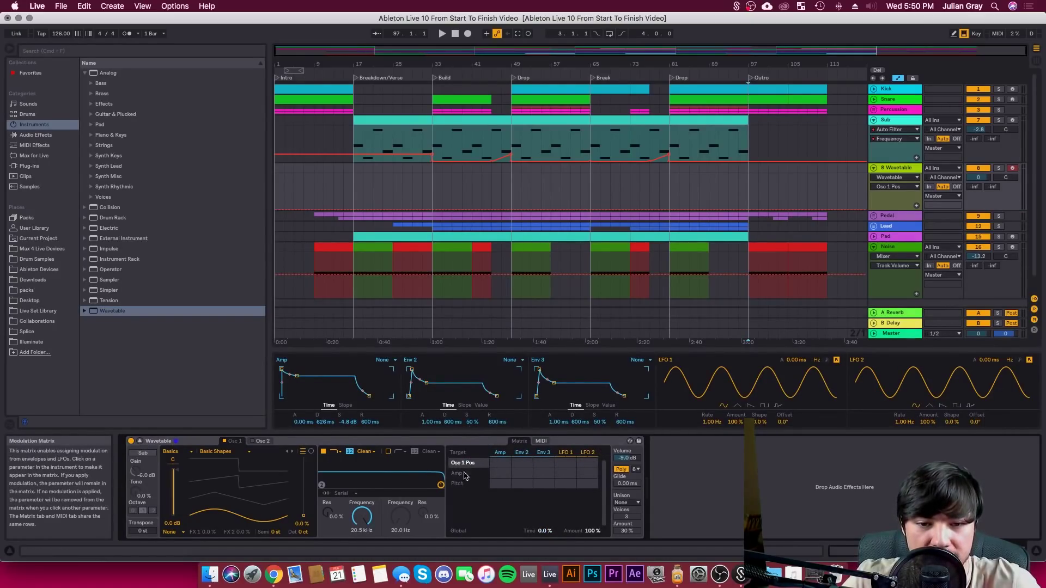
Modulate Filter 1 Freq by 100 with Env 2, using 331 ms decay and 0% sustain, and lower the filter frequency to 181 Hz
mouse_move(372, 517)
mouse_down()
mouse_move(372, 545)
mouse_move(365, 514)
mouse_up()
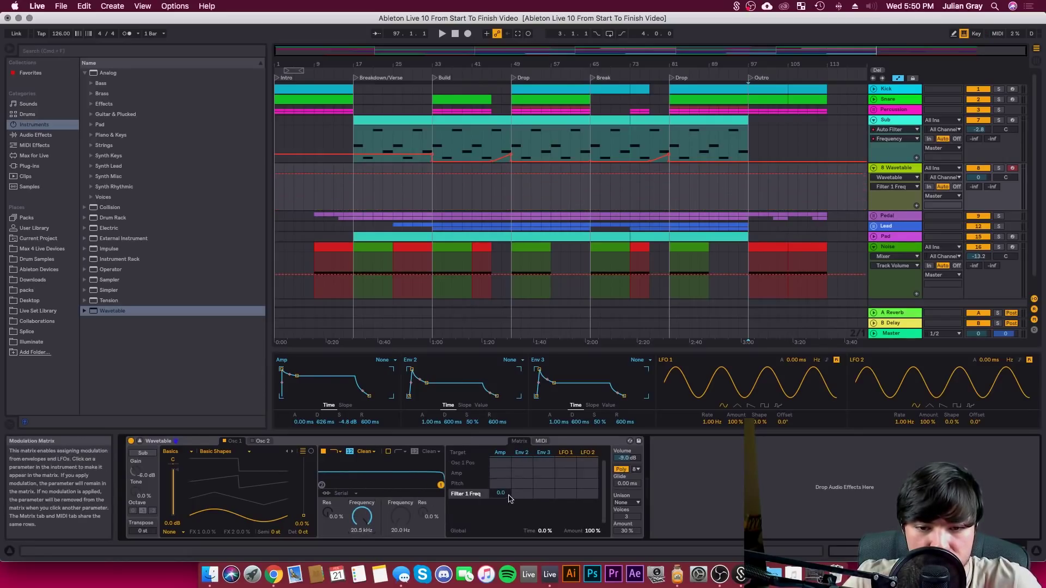
key(space)
drag(426, 383, 425, 396)
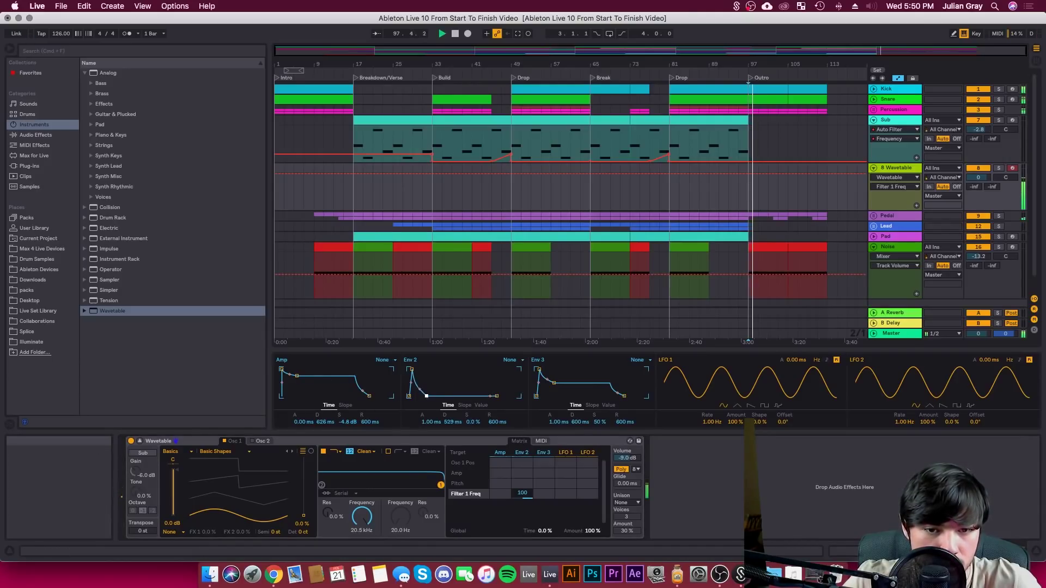
drag(368, 521, 368, 543)
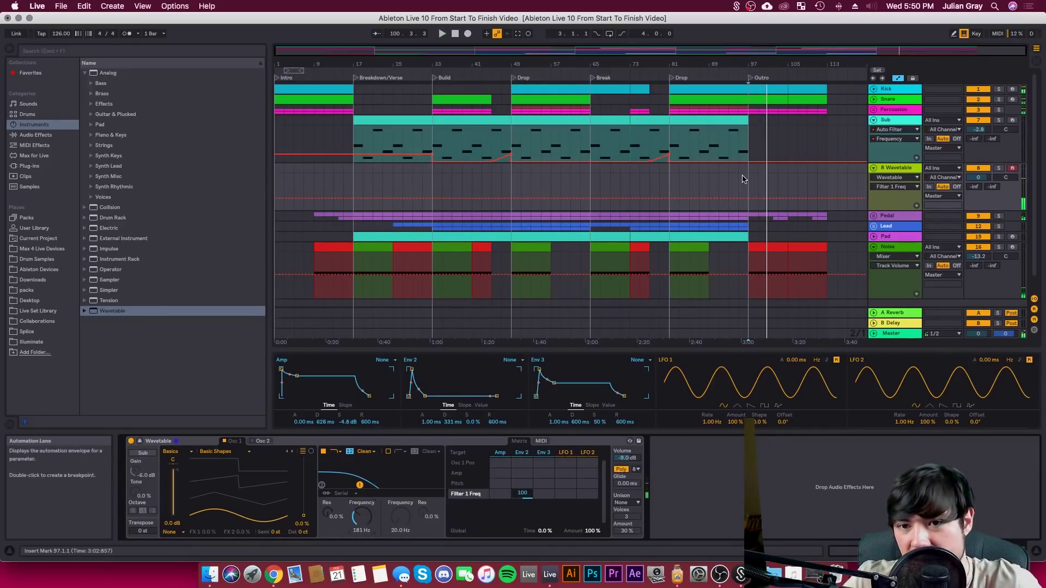
key(space)
drag(749, 177, 822, 177)
right_click(822, 177)
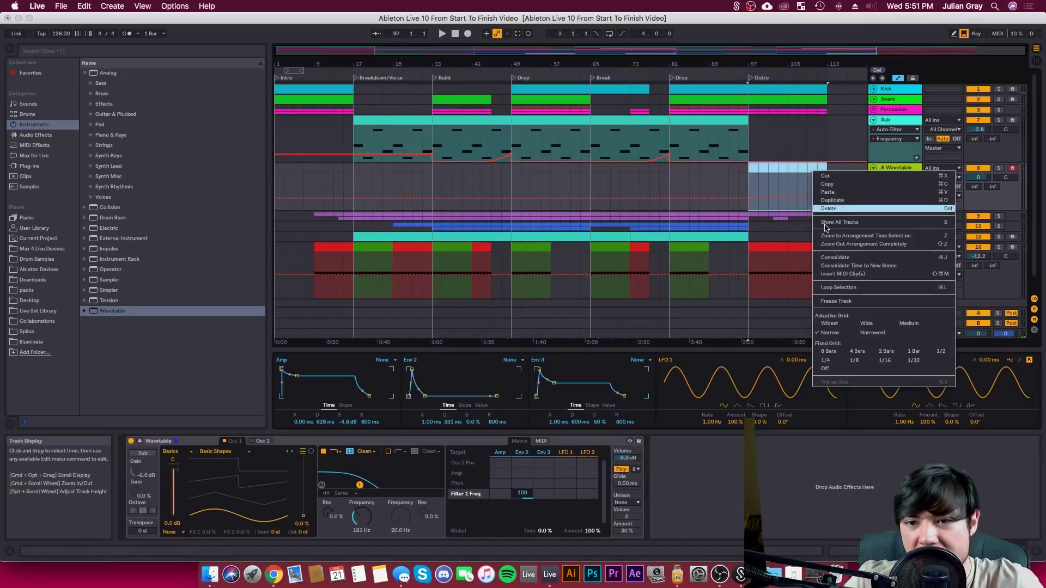
click(825, 272)
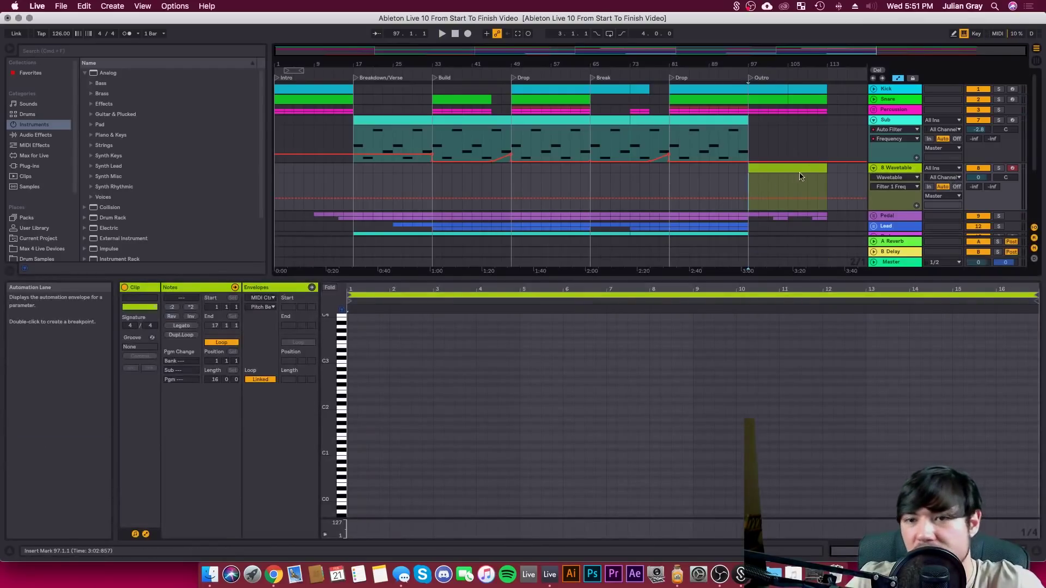
scroll(827, 168, down, 5)
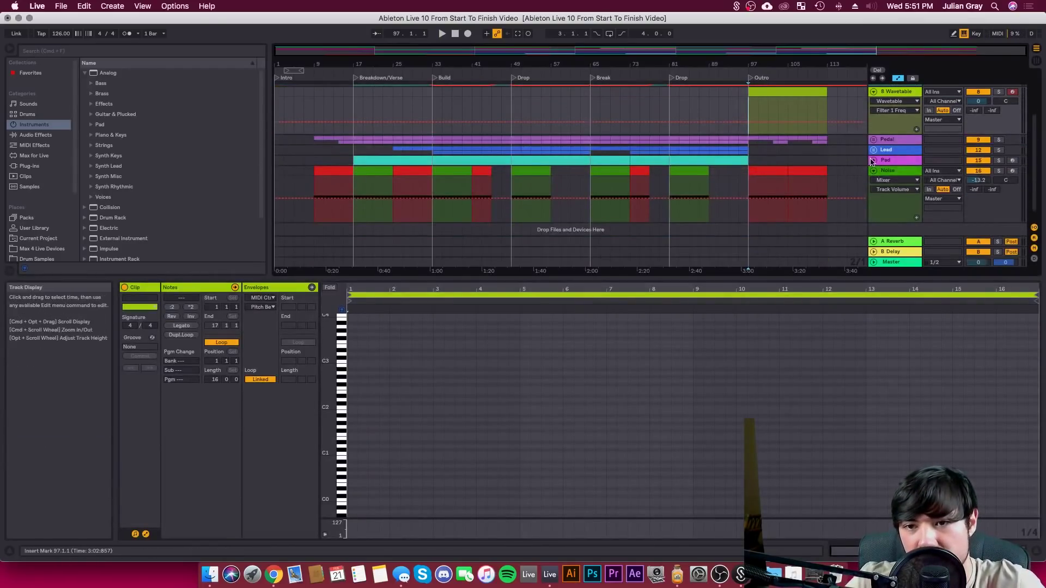
click(874, 160)
key(Delete)
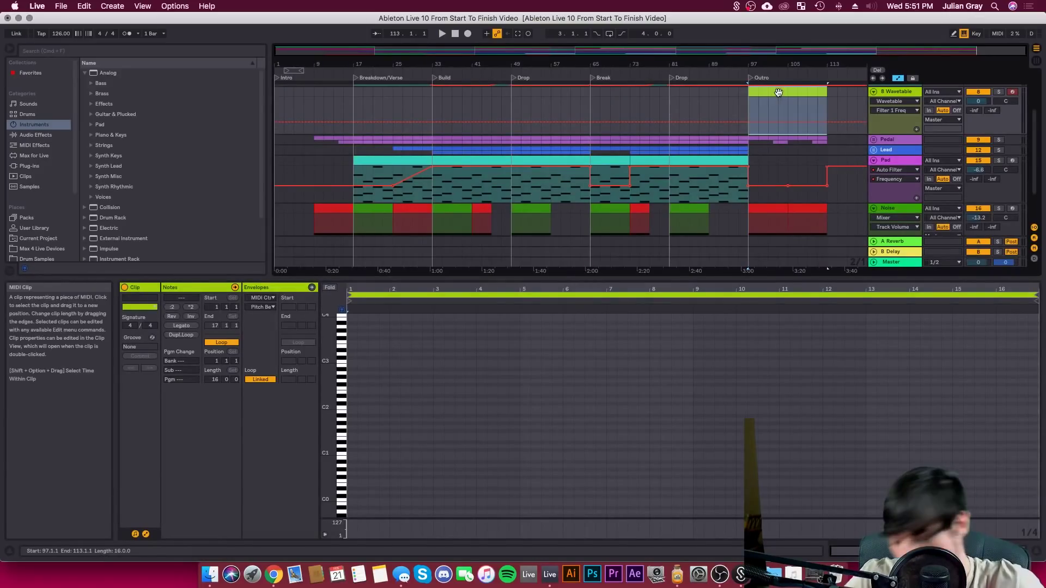
Copy the Pad track's clip at bars 81 to 97 onto the Wavetable track at the same position
click(707, 160)
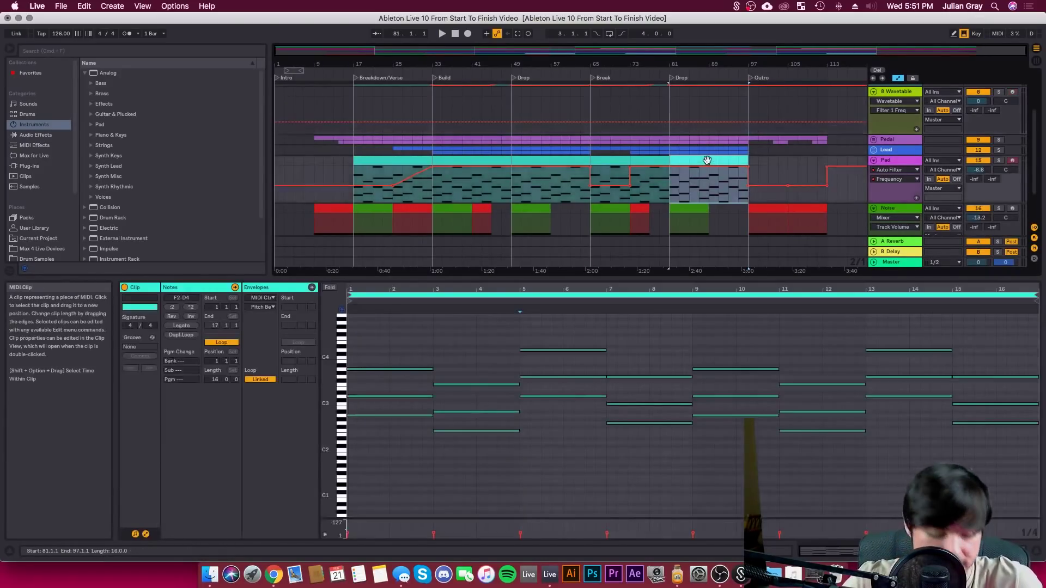
drag(707, 160, 708, 117)
scroll(667, 138, up, 2)
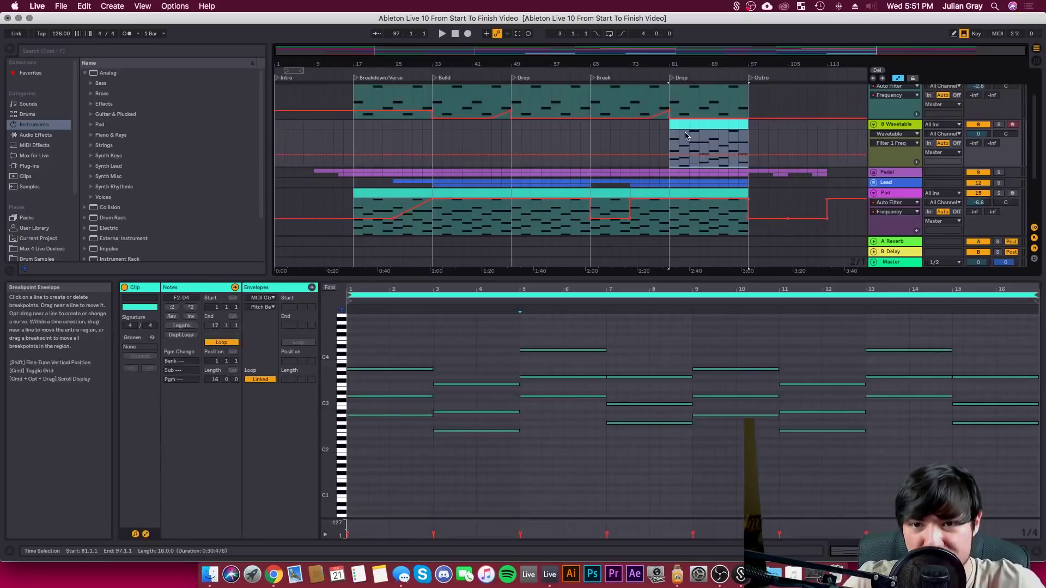
Add the Arpeggiator MIDI effect before Wavetable and set its rate to 1/16 while playing the second drop
click(38, 144)
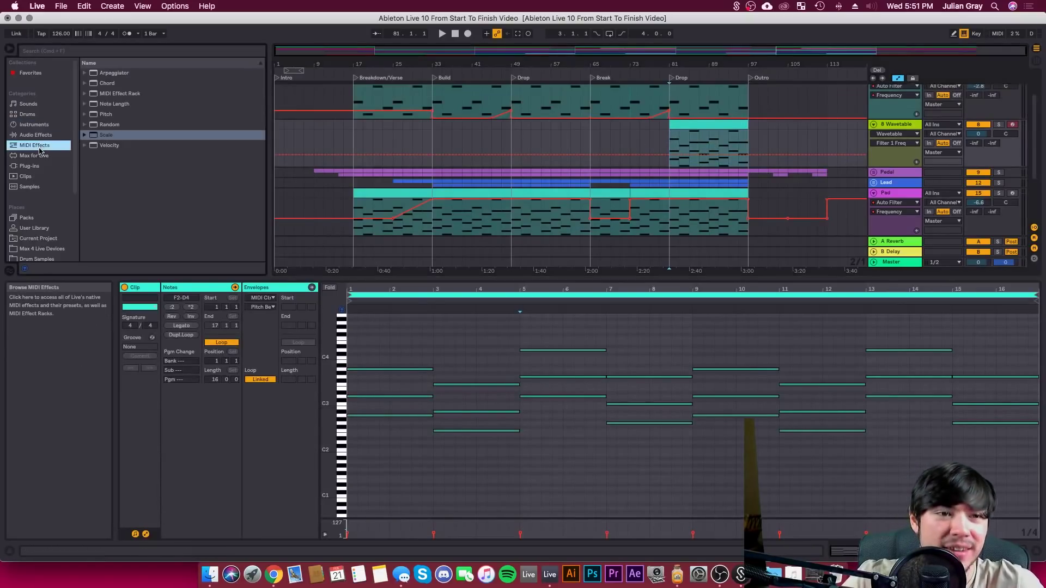
click(85, 73)
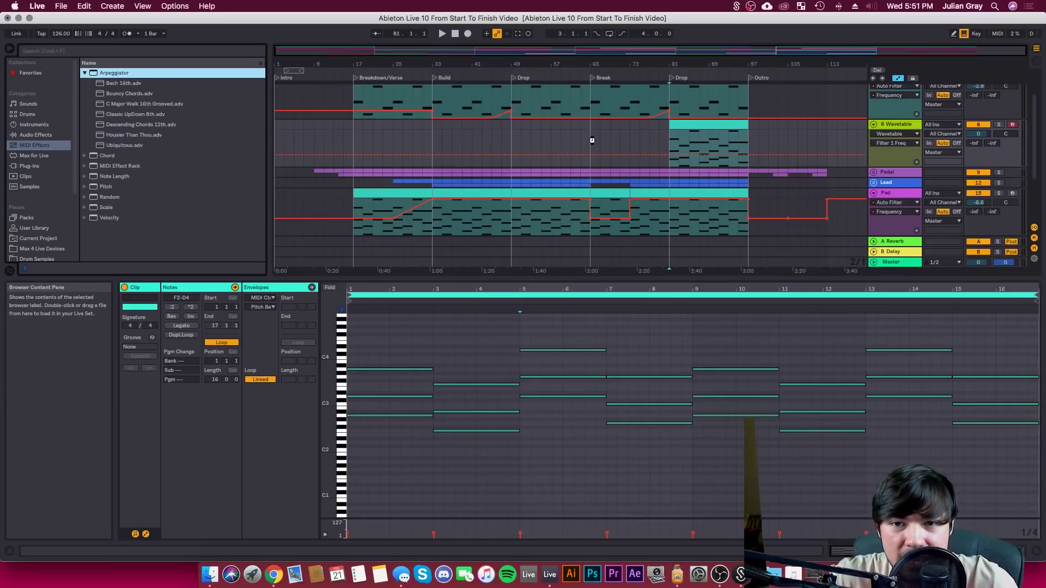
key(shift+Tab)
key(space)
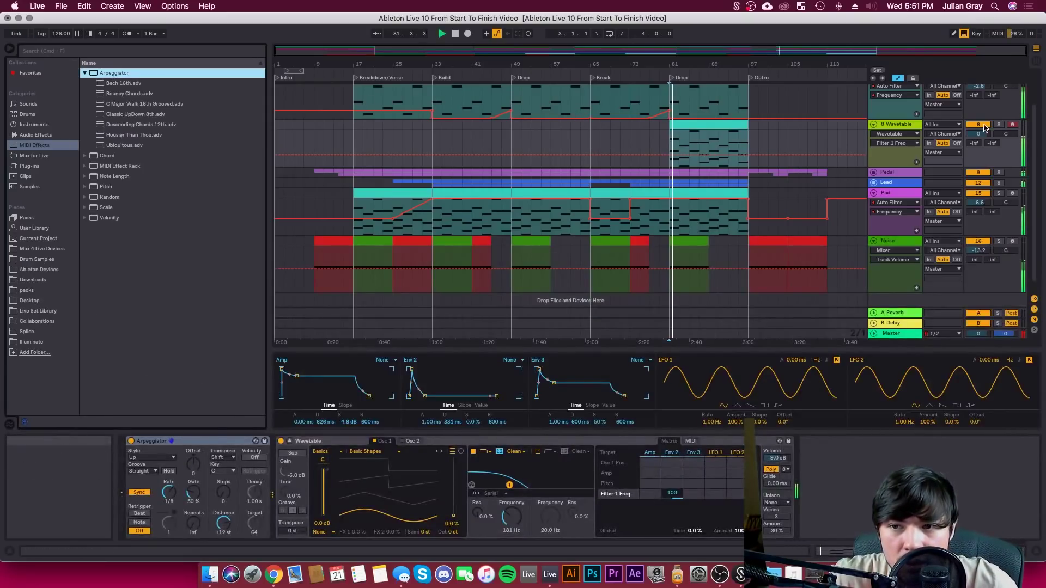
drag(168, 493, 170, 494)
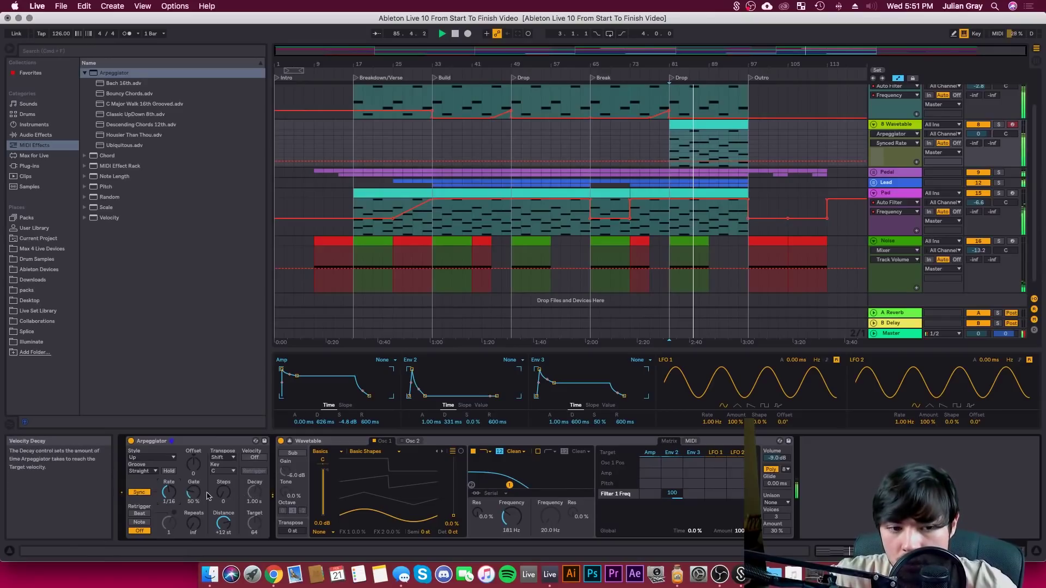
Solo the Wavetable track, set the Arpeggiator's gate to 36% and shorten Env 2's decay to 84.4 ms while playing the drop
drag(189, 492, 189, 469)
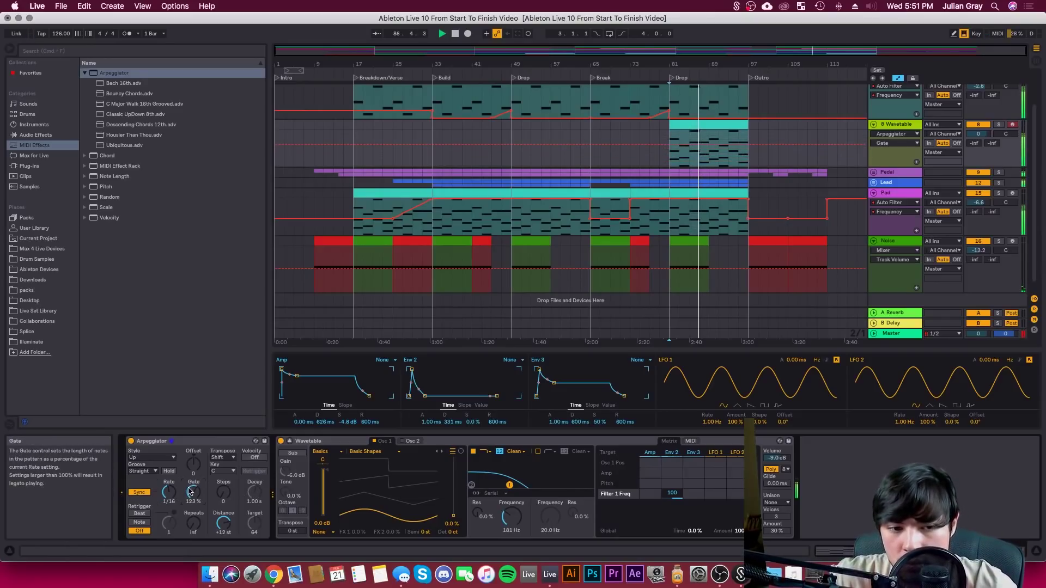
click(999, 124)
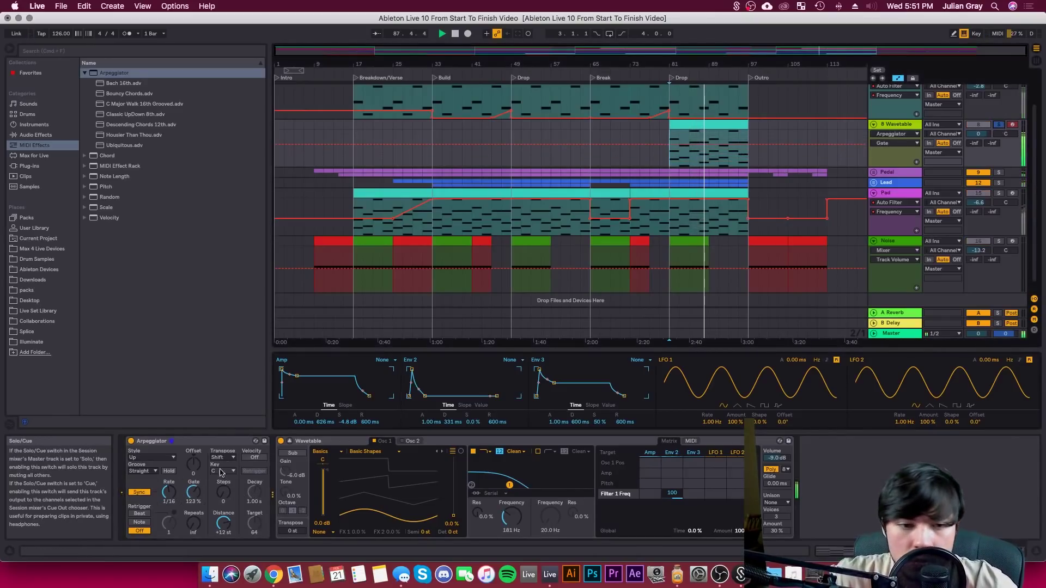
mouse_move(192, 492)
mouse_down()
mouse_move(192, 518)
mouse_move(192, 483)
mouse_up()
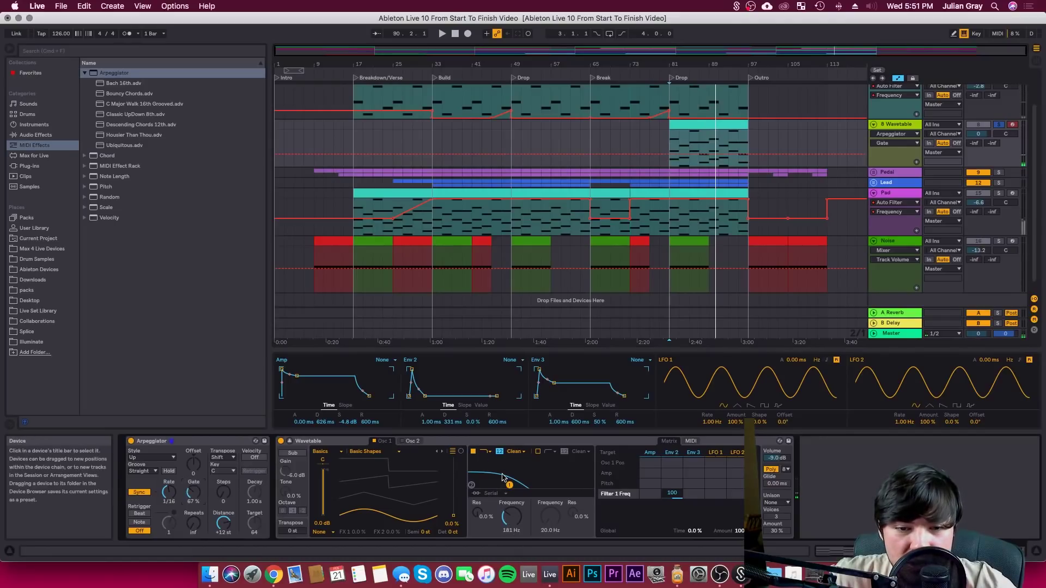
mouse_move(425, 396)
mouse_down()
mouse_move(409, 370)
mouse_move(419, 396)
mouse_up()
key(space)
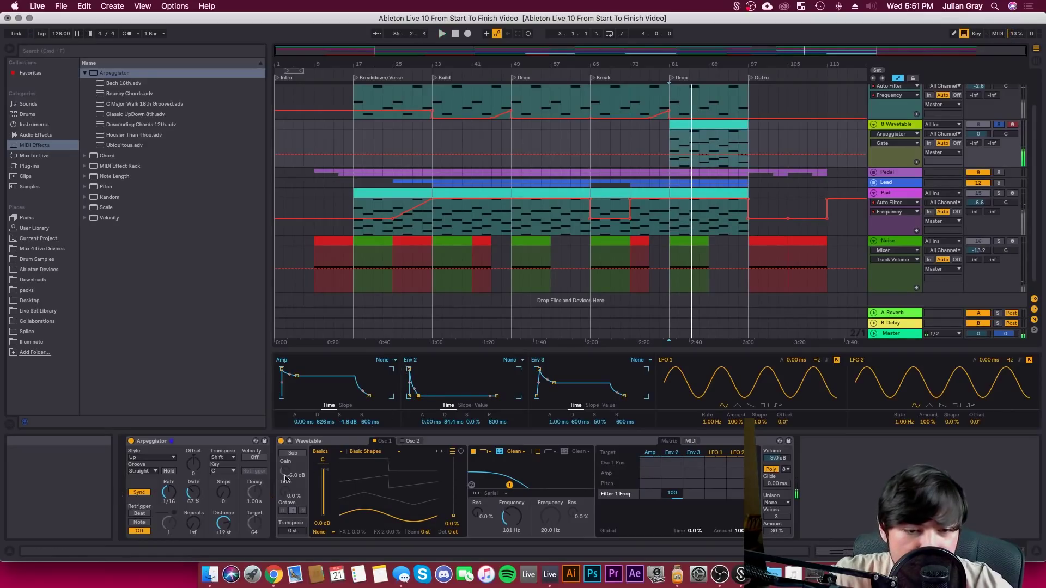
drag(194, 492, 190, 503)
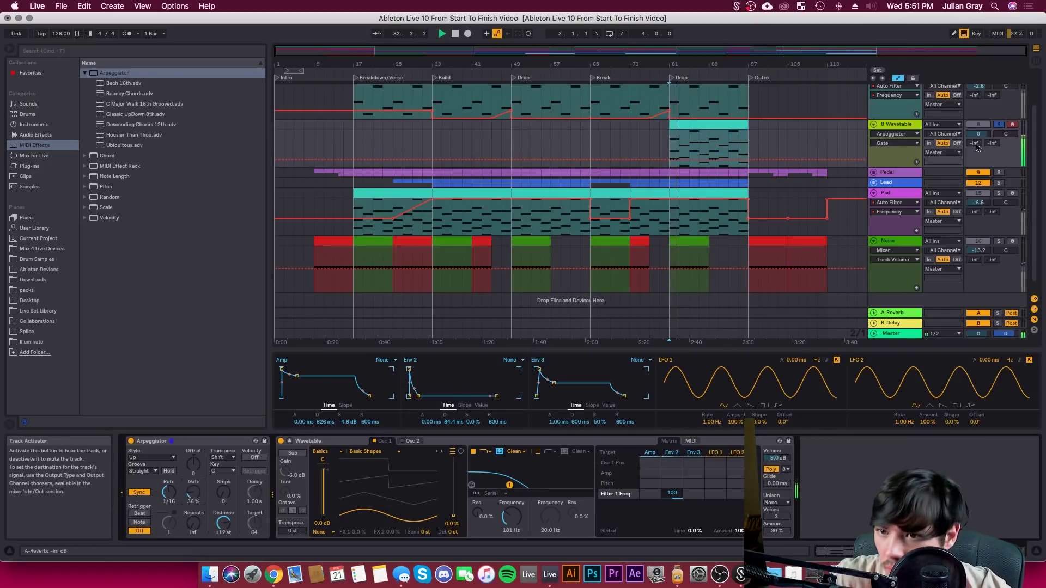
Add the Ping Pong Delay audio effect after Wavetable and play the second drop
click(171, 441)
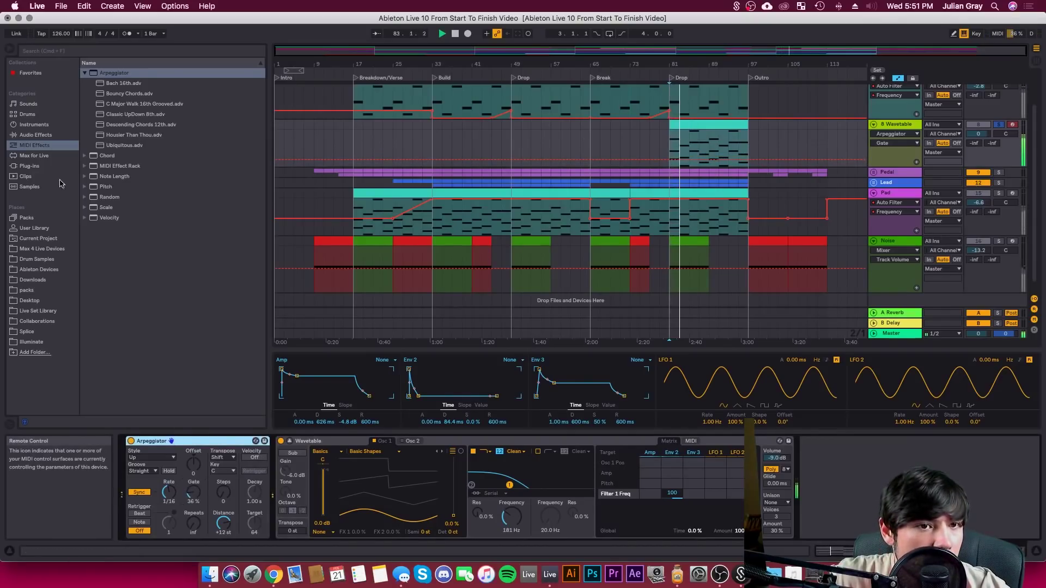
click(35, 134)
drag(131, 306, 894, 467)
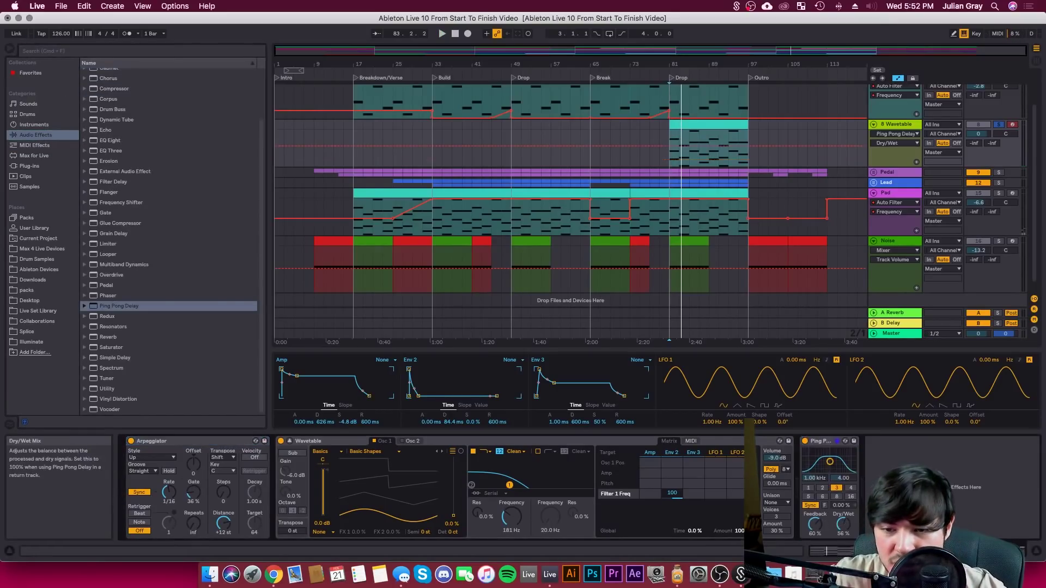
key(space)
Set Ping Pong Delay to a beat division of 2, its bandpass to 1.08 kHz with 3.59 width, and Dry/Wet to 31%
drag(839, 462, 826, 462)
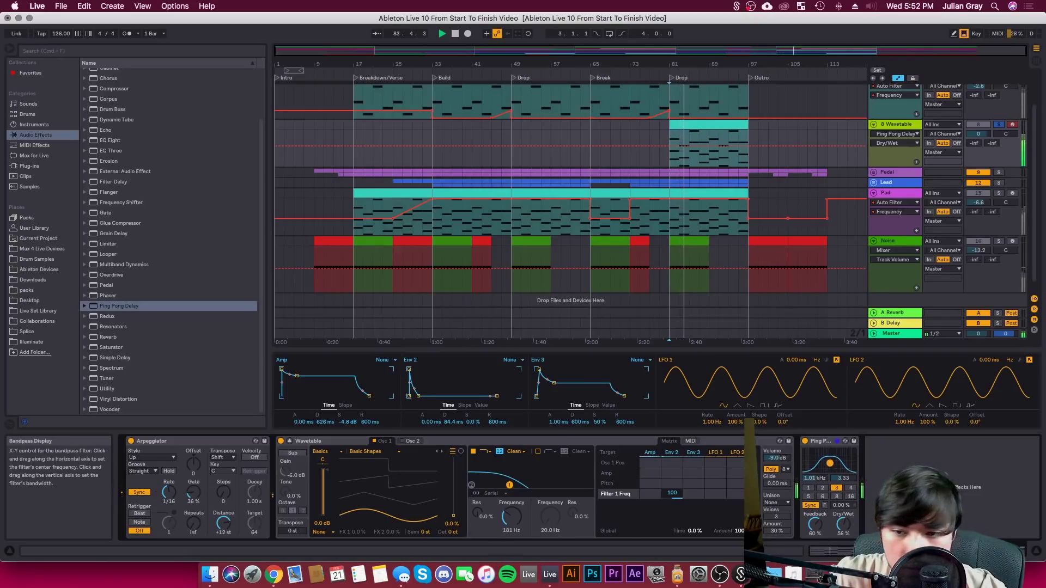
drag(843, 525, 843, 539)
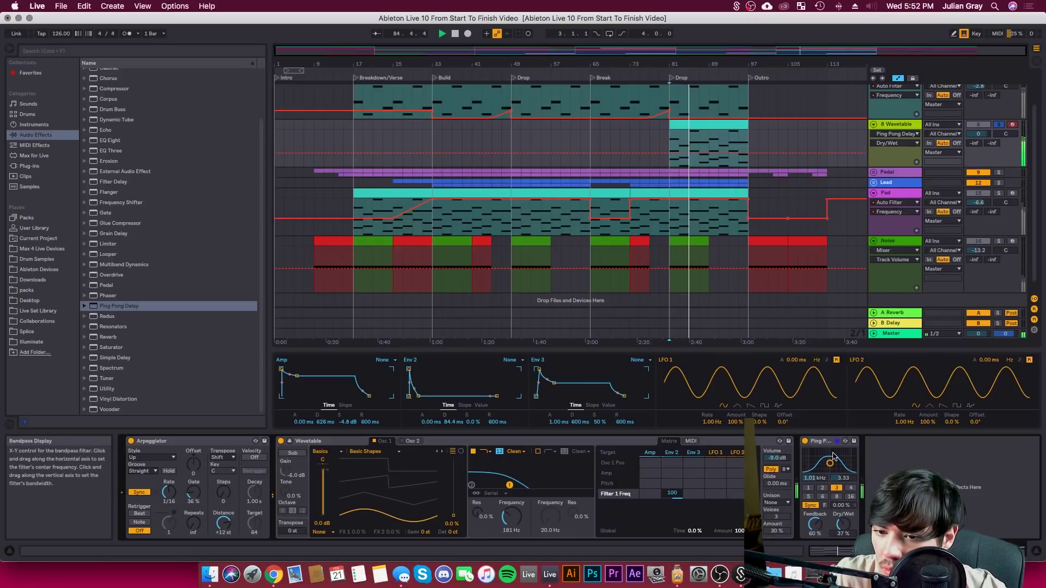
click(822, 487)
drag(830, 464, 831, 466)
mouse_move(837, 528)
mouse_down()
mouse_move(837, 536)
mouse_move(838, 525)
mouse_up()
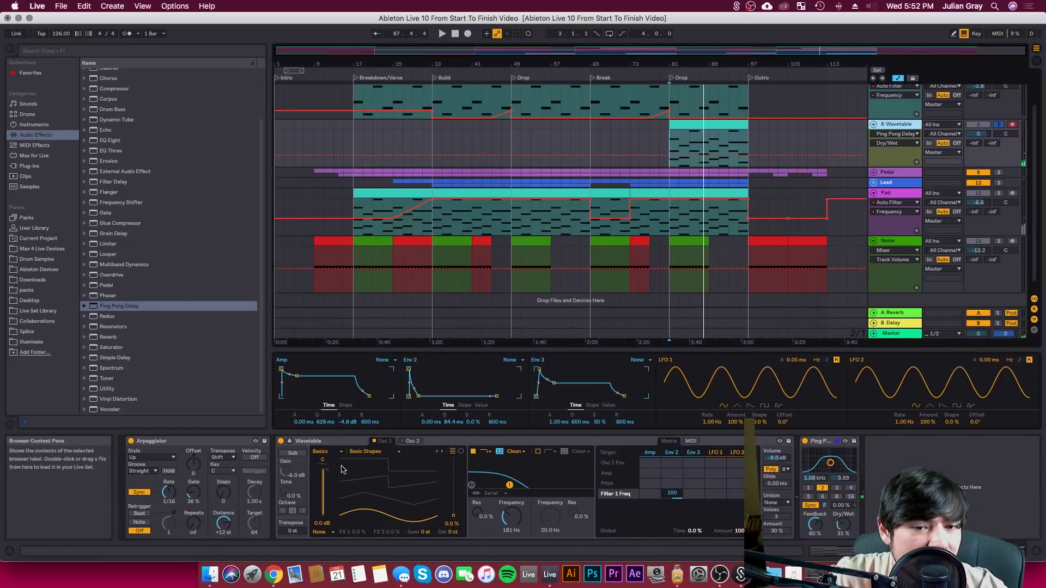
Set Wavetable's oscillator 1 wave position to 80% and its Filter 1 frequency to 123 Hz
drag(453, 515, 454, 467)
key(space)
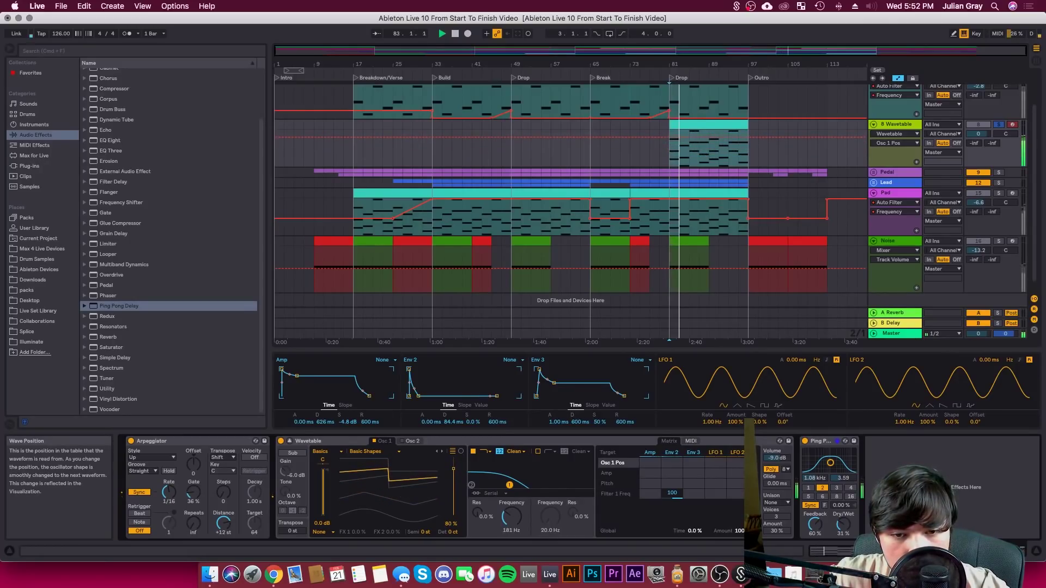
drag(511, 517, 511, 522)
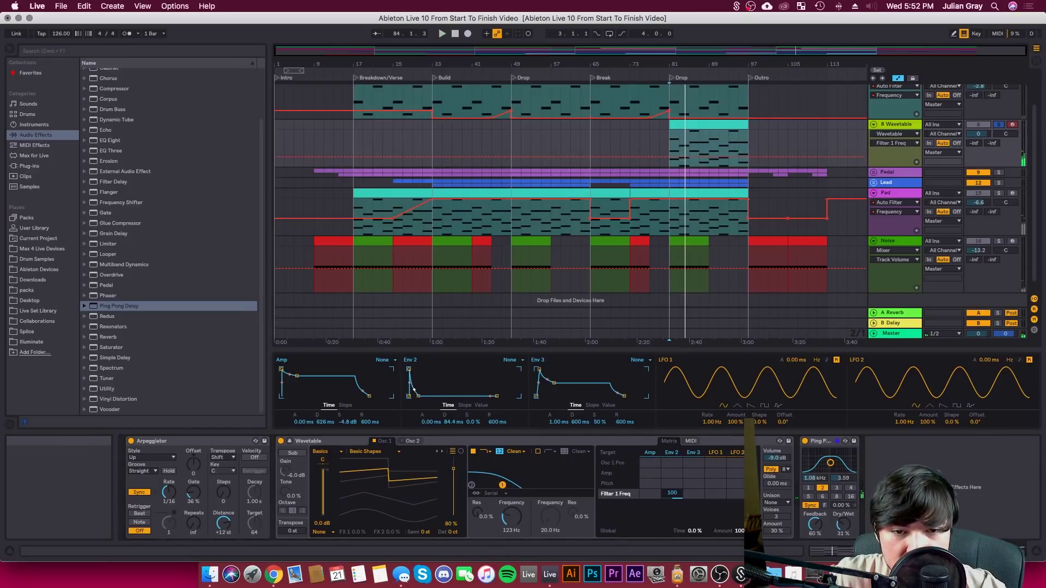
key(space)
Set Env 2's decay to 160 ms and its Filter 1 Freq modulation to 55, and switch Wavetable's unison to Classic
drag(420, 400, 423, 401)
drag(672, 493, 673, 517)
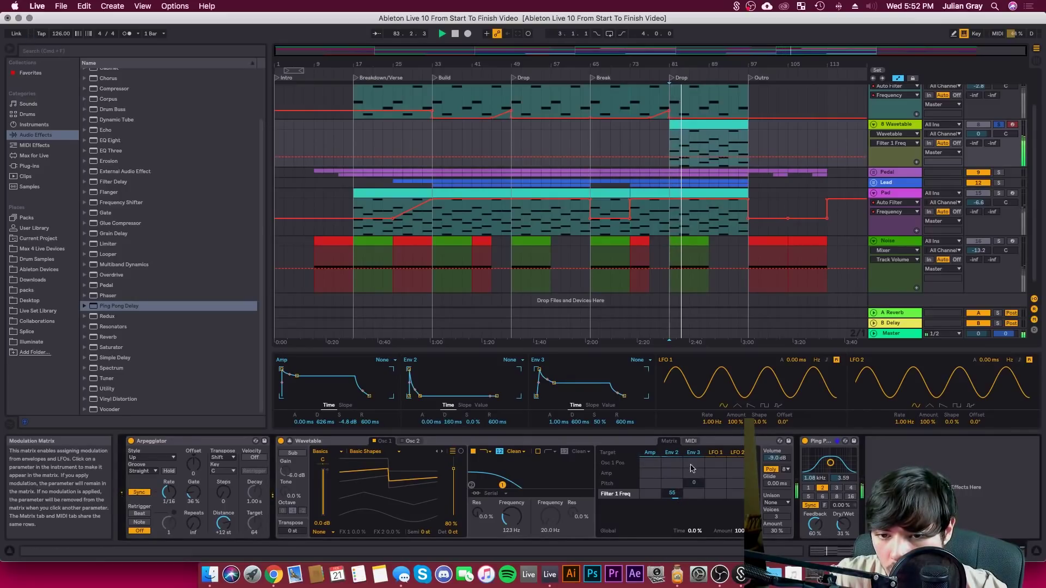
click(781, 502)
click(779, 511)
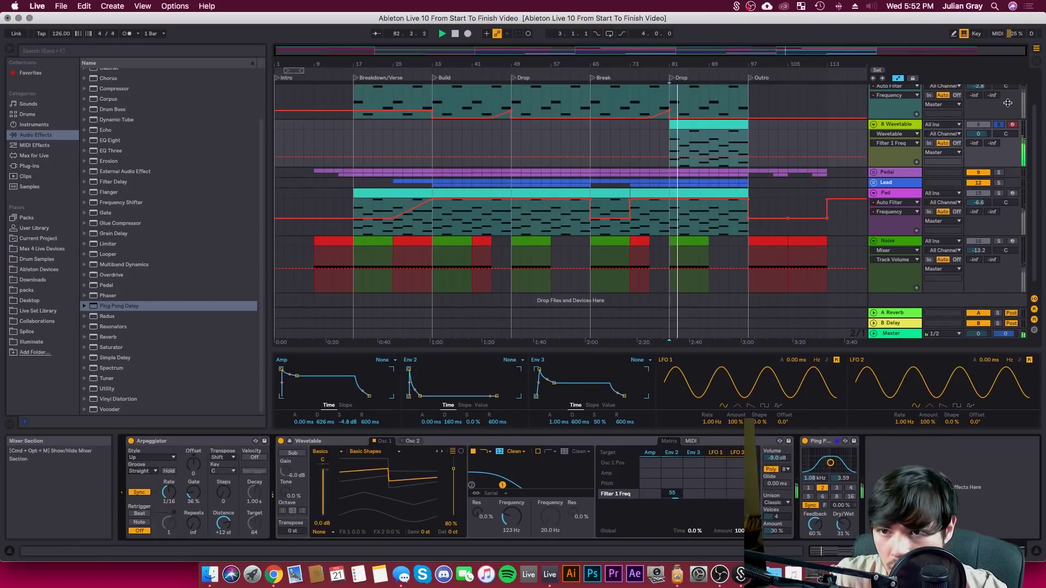
Replay the second drop from bar 81 and unsolo the Wavetable track to hear it in the full mix
click(997, 125)
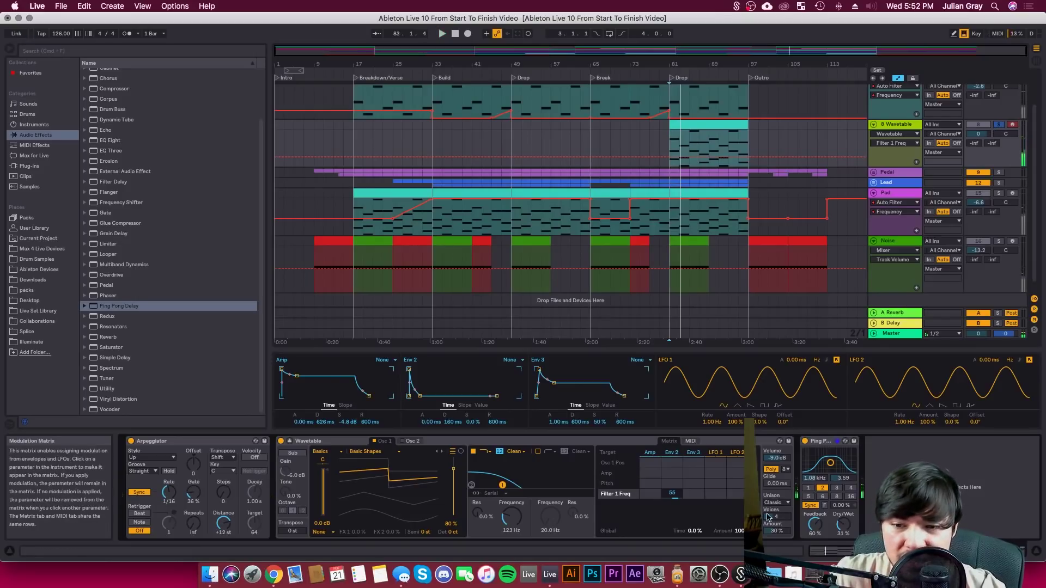
key(space)
key(space)
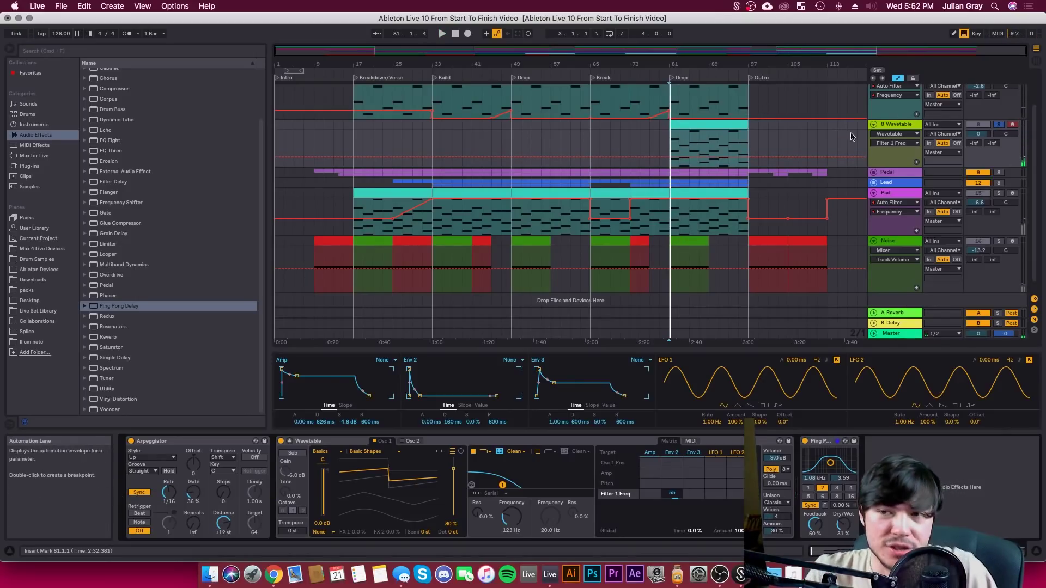
click(999, 125)
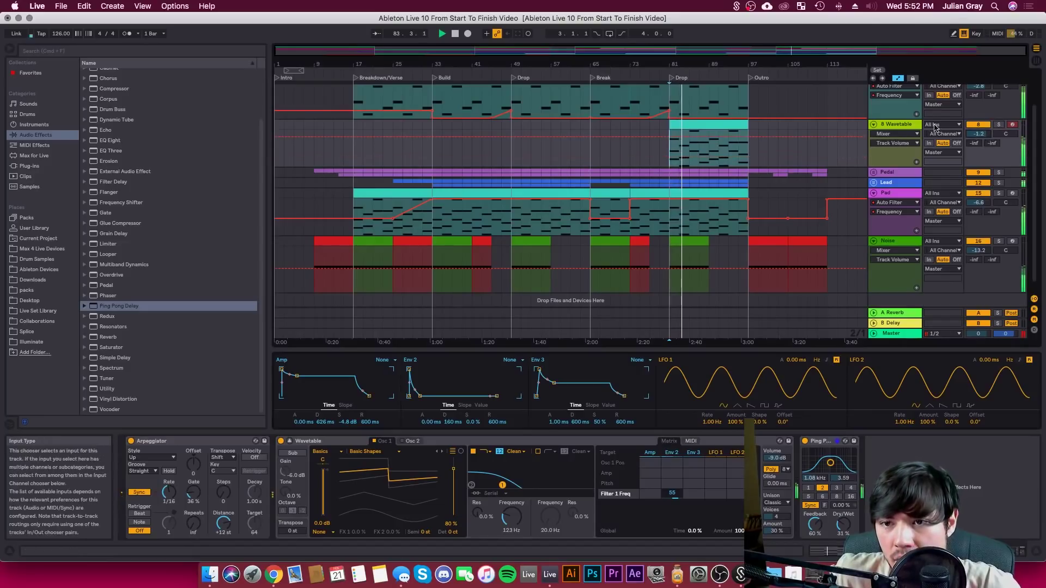
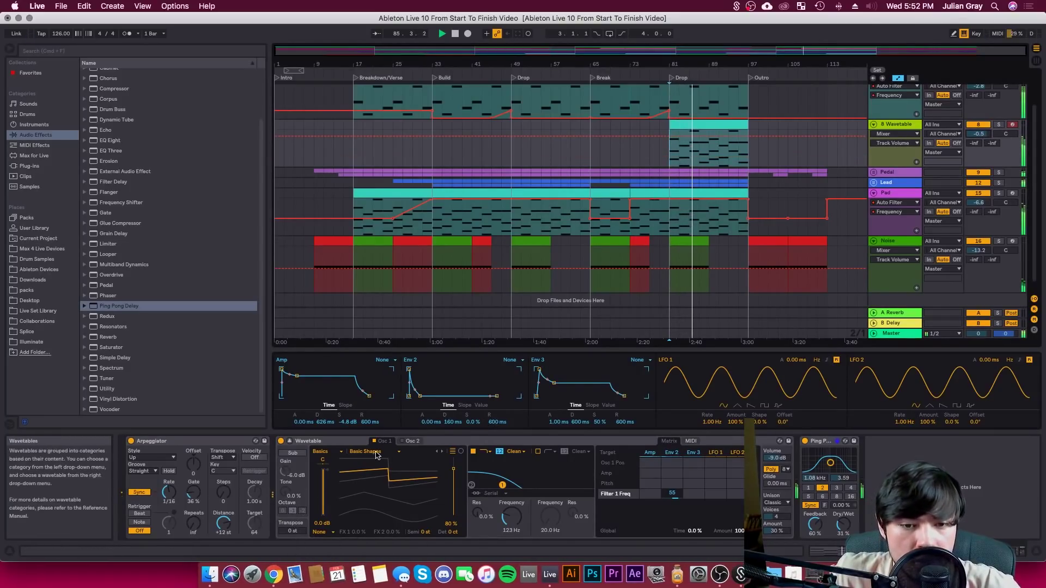
Transpose oscillator 1 up 12 semitones and set the Wavetable track's volume to -1.3 dB
click(426, 532)
key(space)
drag(980, 134, 980, 137)
click(915, 123)
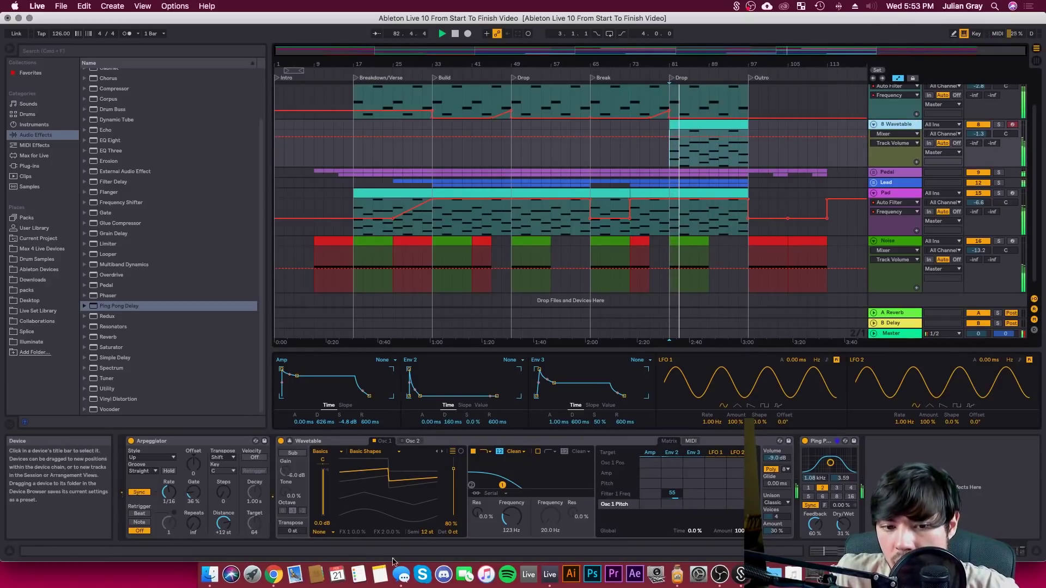
Set the Arpeggiator's groove to Swing 16 and its rate to 1/16, checking the second drop in the full mix
drag(169, 493, 169, 483)
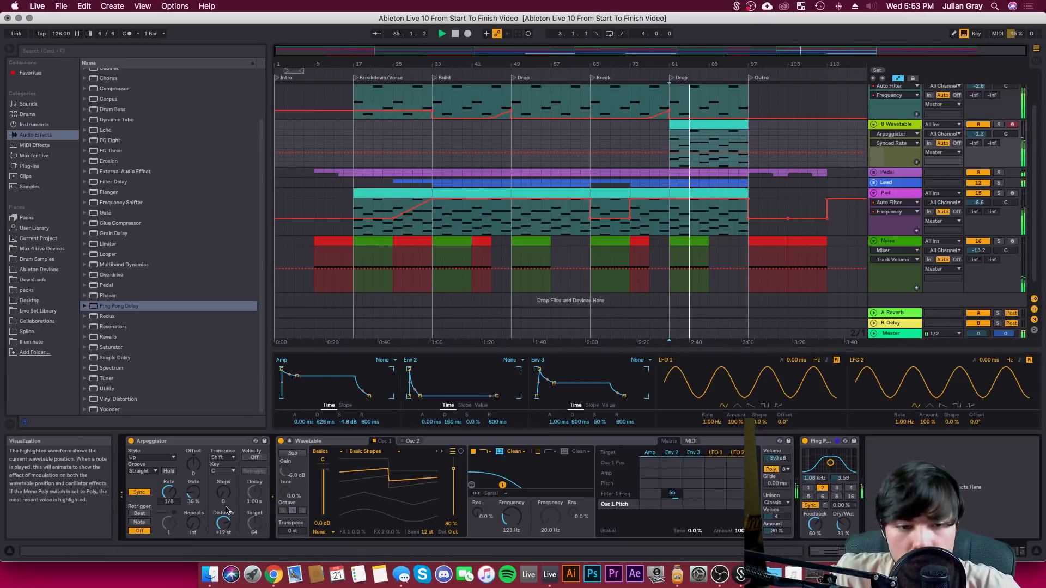
drag(167, 491, 167, 494)
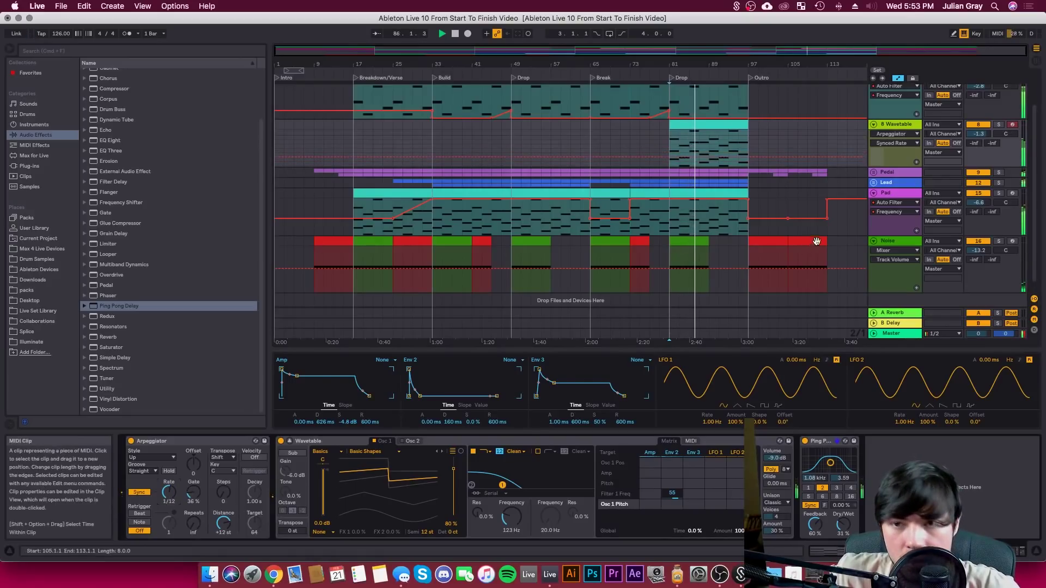
drag(170, 494, 170, 490)
click(151, 472)
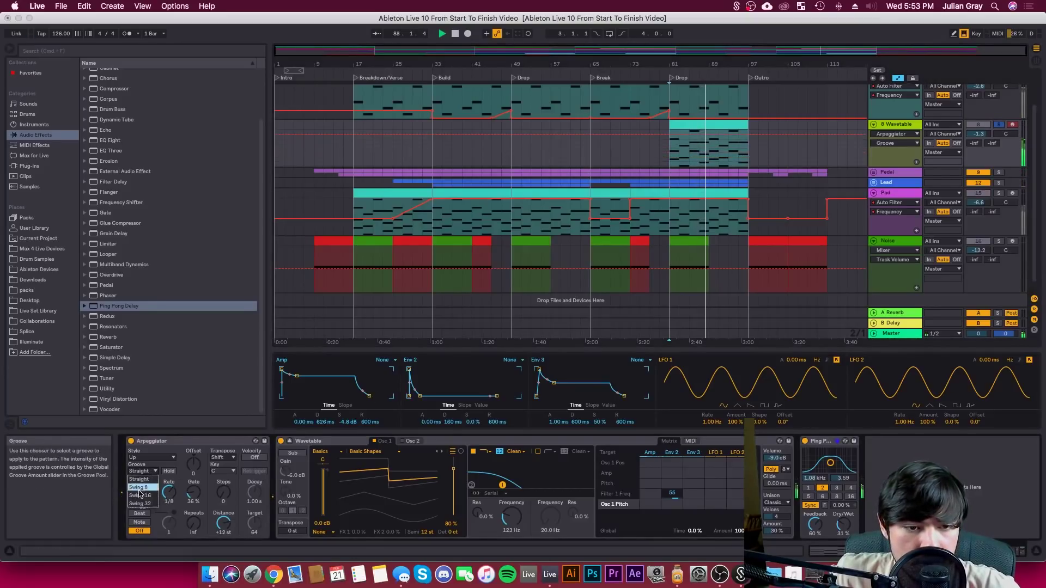
click(145, 494)
click(170, 499)
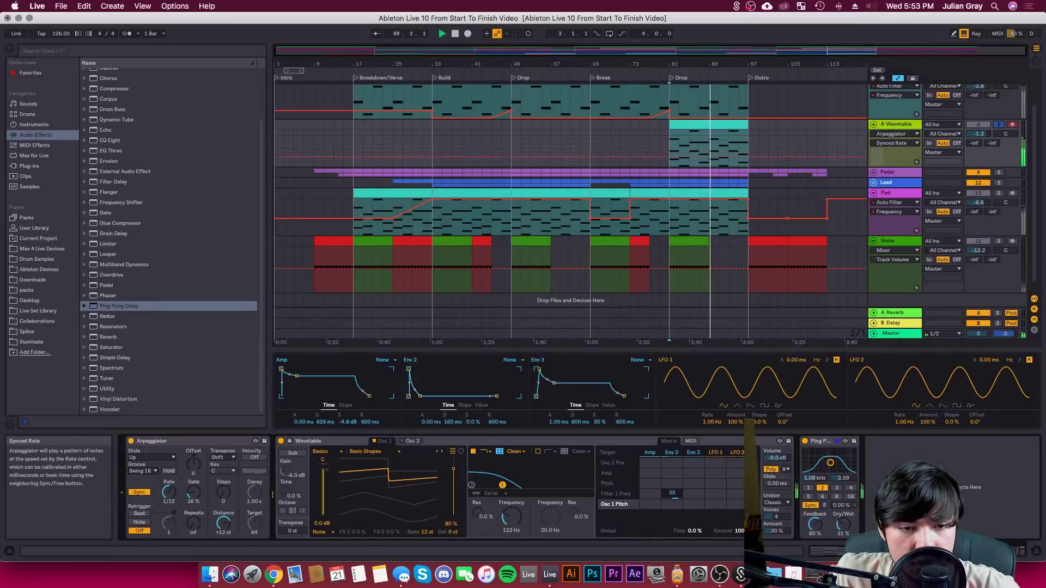
click(999, 126)
key(space)
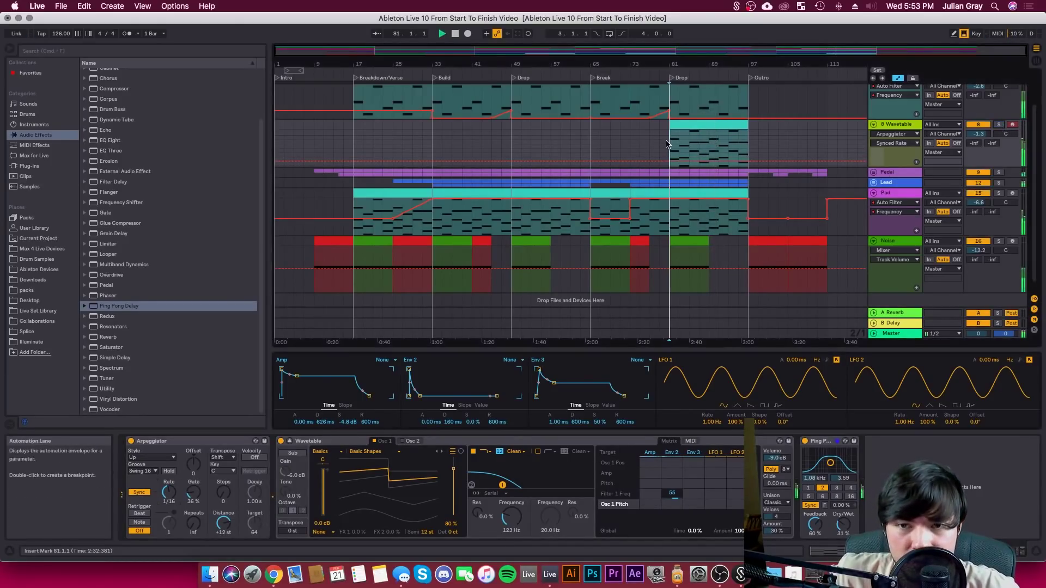
Raise Wavetable's Filter 1 frequency to 171 Hz, transpose oscillator 1 to -12 semitones and solo the track
drag(504, 518, 504, 514)
drag(426, 531, 429, 550)
click(999, 124)
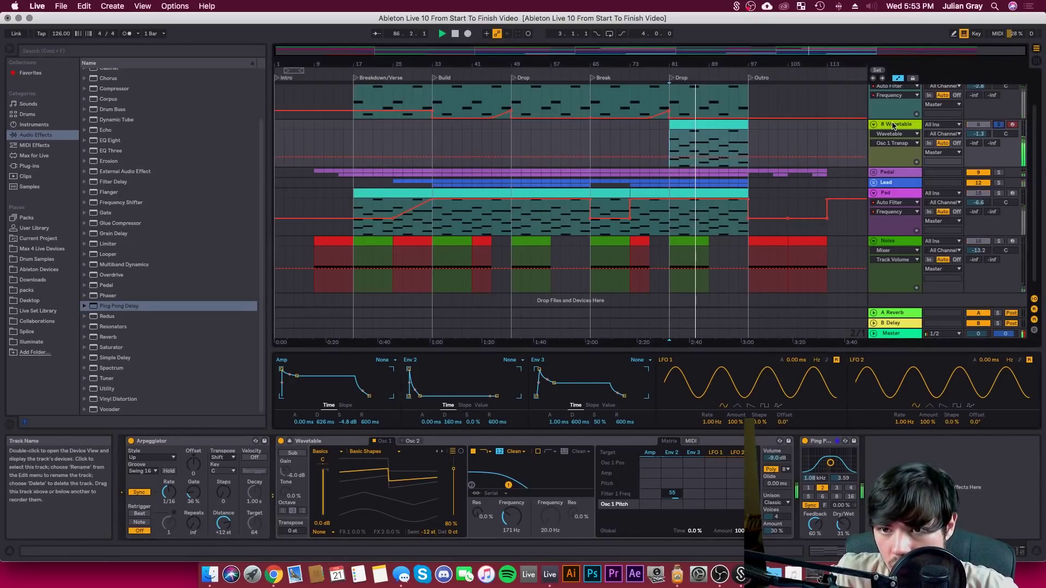
Set Ping Pong Delay's Dry/Wet to 24%, and oscillator 1's wave position to 46% with its transposition back at 0 semitones
drag(843, 524, 842, 530)
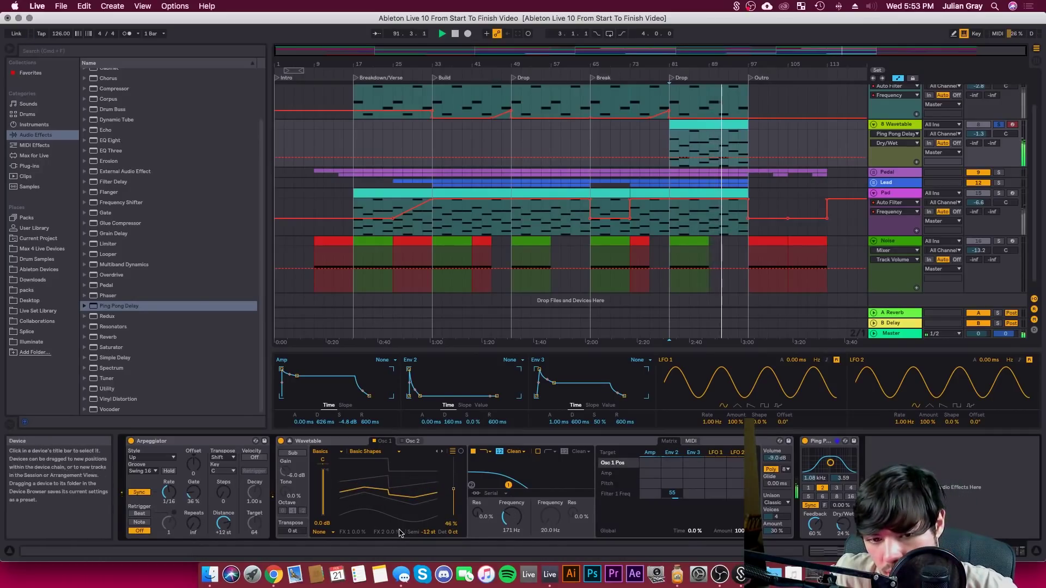
double_click(428, 532)
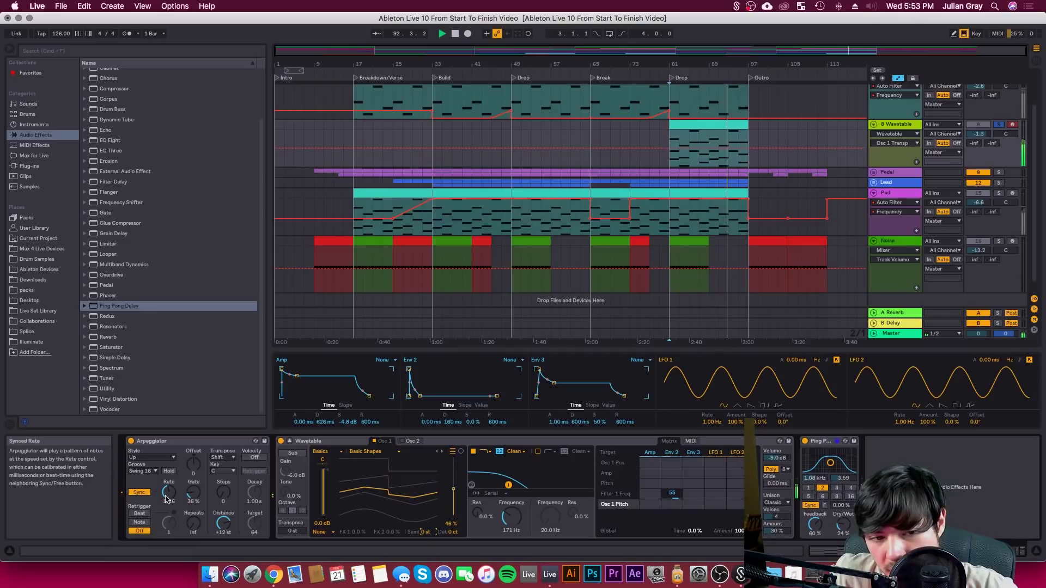
key(space)
key(space)
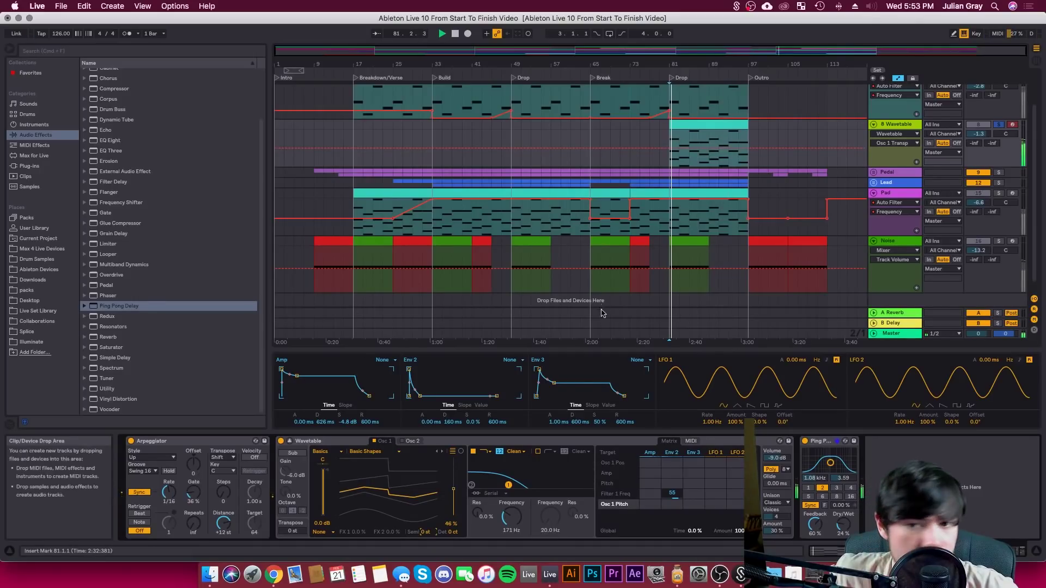
Set Env 2's modulation of Filter 1 Freq to 69 and the Wavetable track's volume to -0.3 dB
click(672, 493)
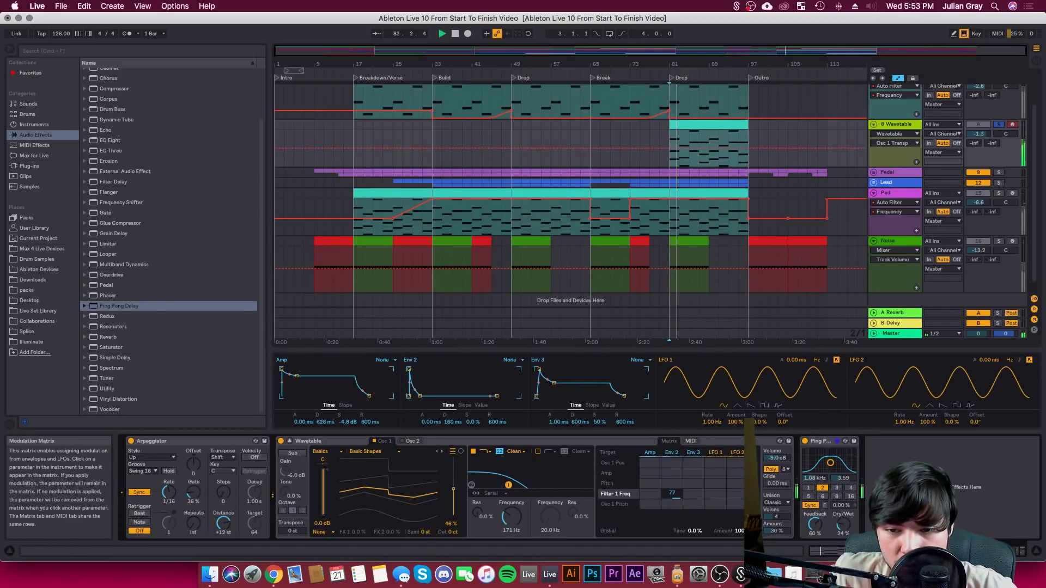
drag(672, 493, 672, 497)
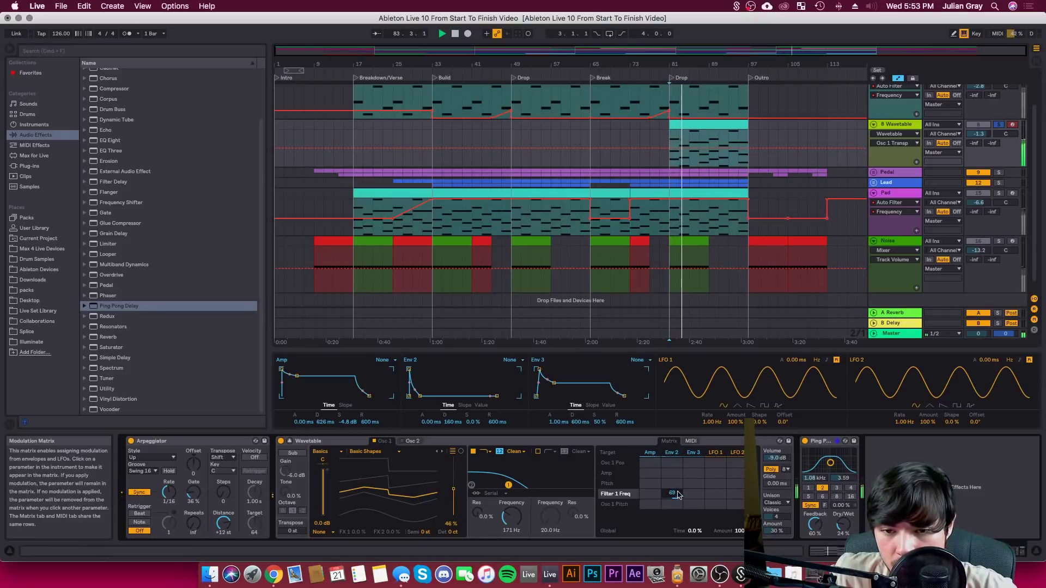
drag(979, 134, 979, 132)
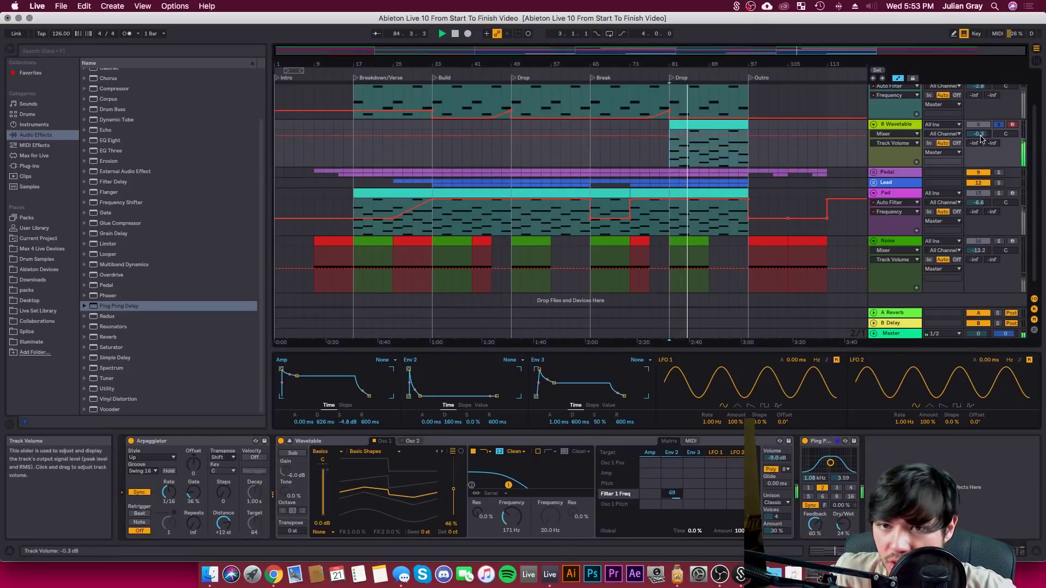
key(space)
Add a Compressor after Ping Pong Delay on the Wavetable track and play the second drop
click(120, 90)
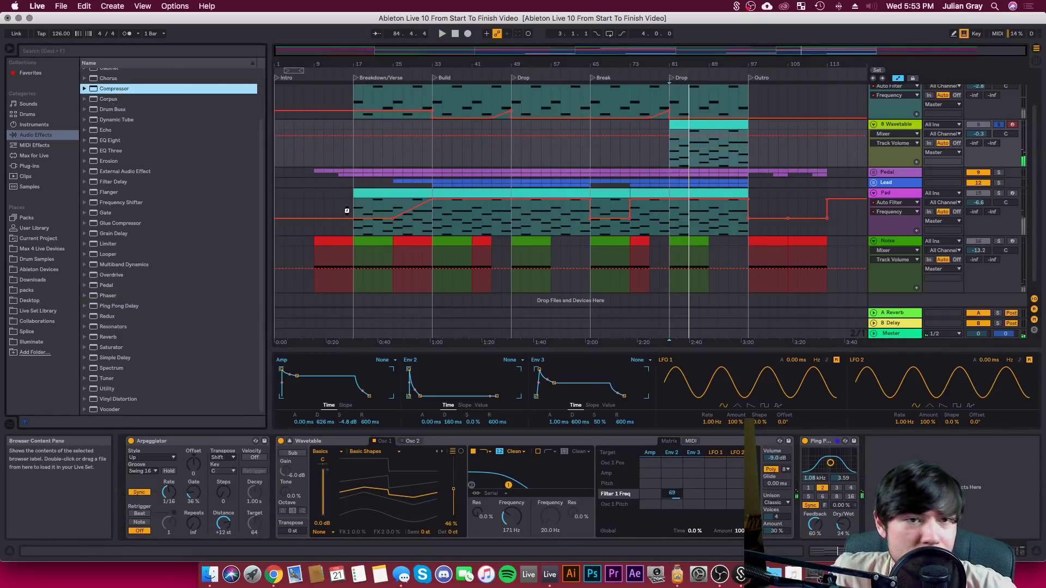
drag(763, 473, 911, 486)
click(905, 442)
key(space)
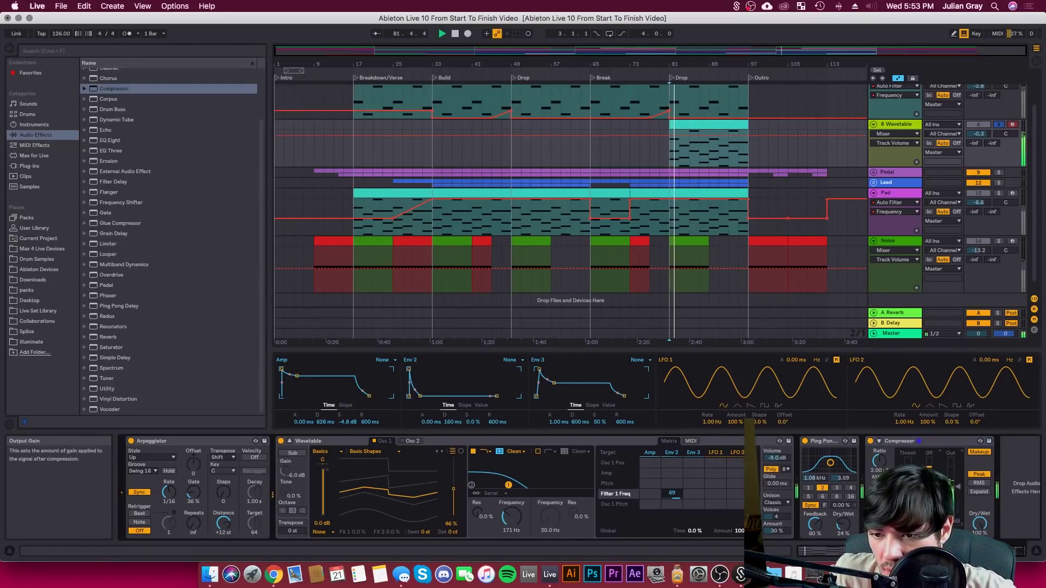
Adjust the Compressor's ratio and set Ping Pong Delay's Dry/Wet to 33%
drag(913, 486, 880, 462)
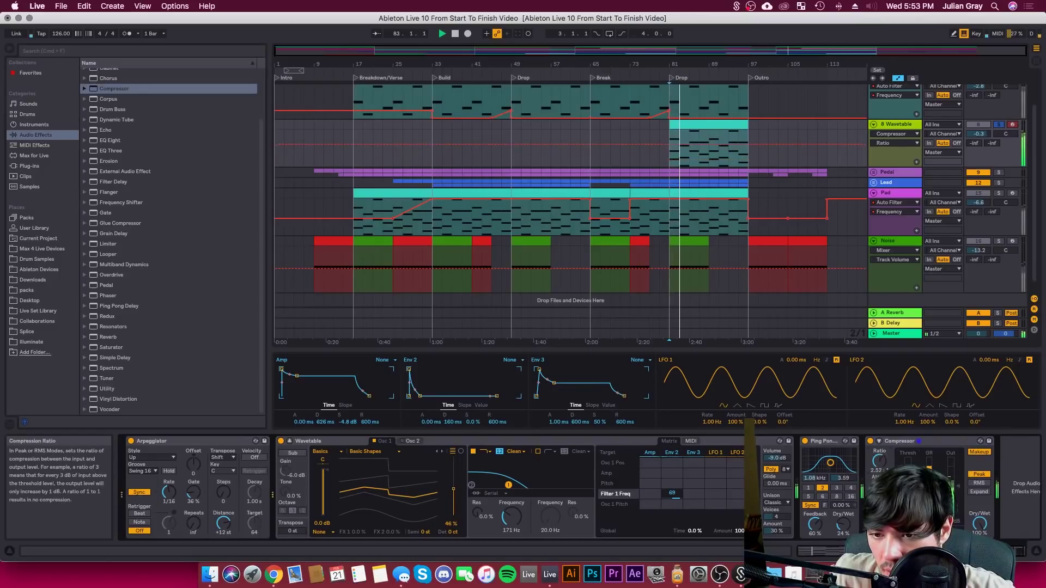
drag(842, 524, 843, 518)
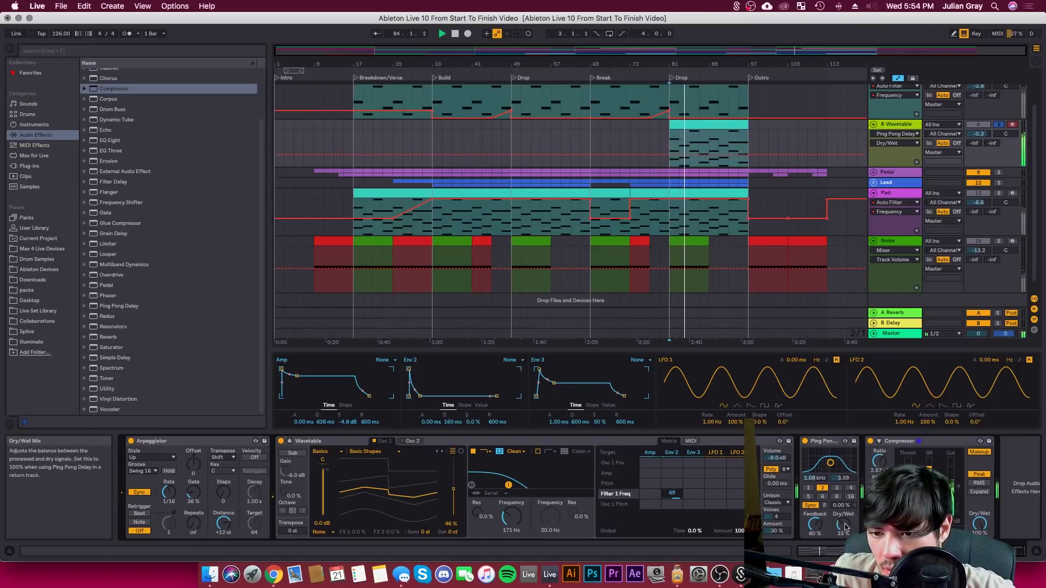
Unsolo the Wavetable track and set its volume to -5.0 dB
click(1000, 126)
drag(979, 134, 979, 143)
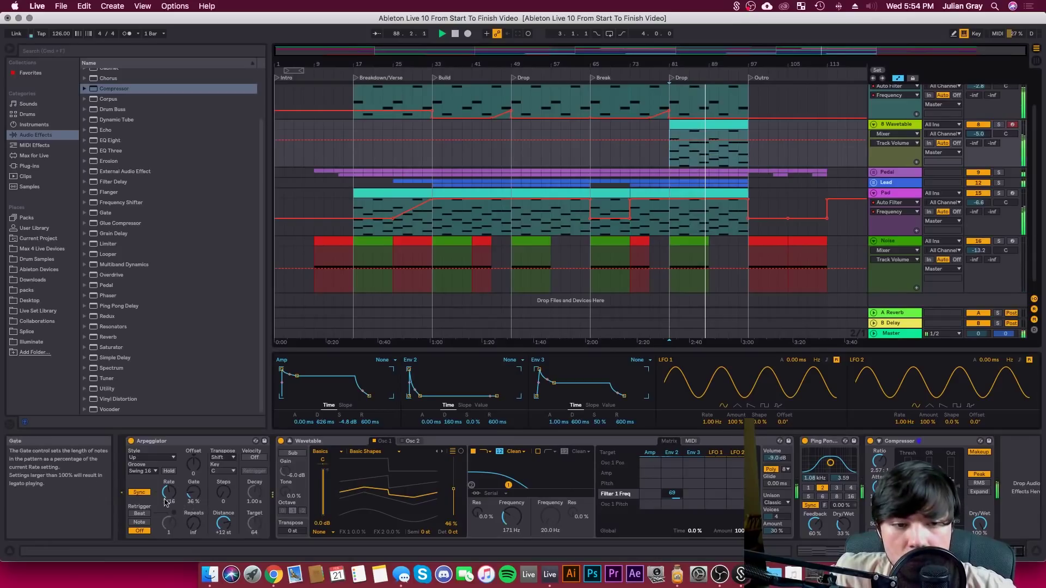
Copy the Sub track's sidechain Compressor to the end of the Wavetable track's device chain
scroll(909, 128, up, 3)
click(900, 124)
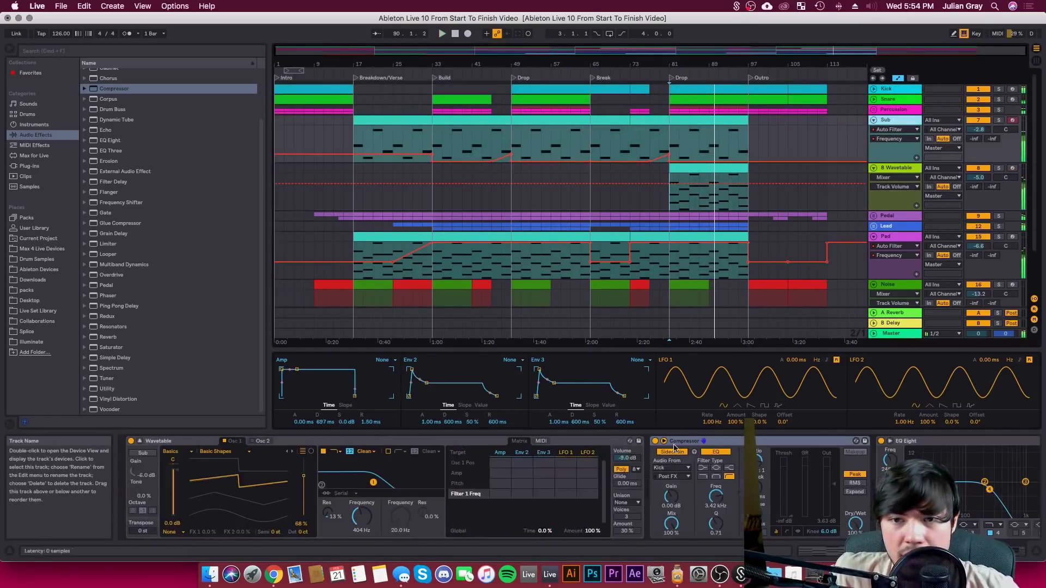
click(714, 442)
key(space)
key(space)
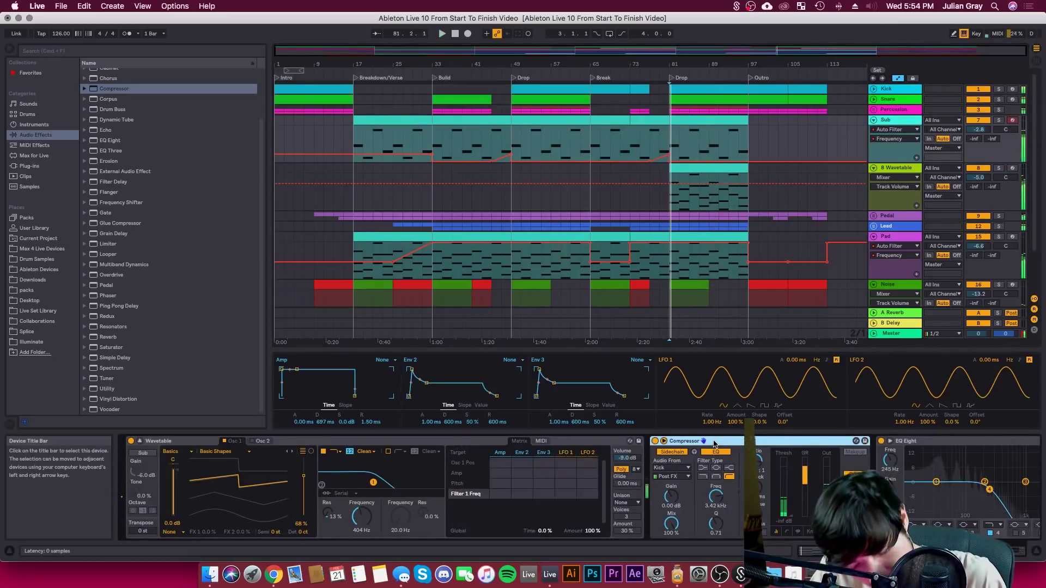
click(759, 169)
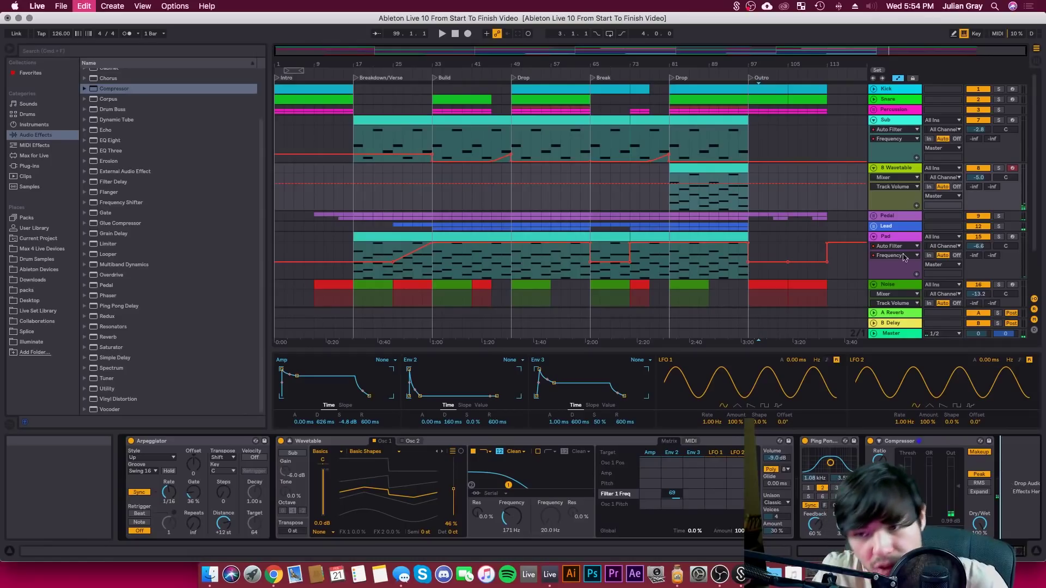
click(713, 179)
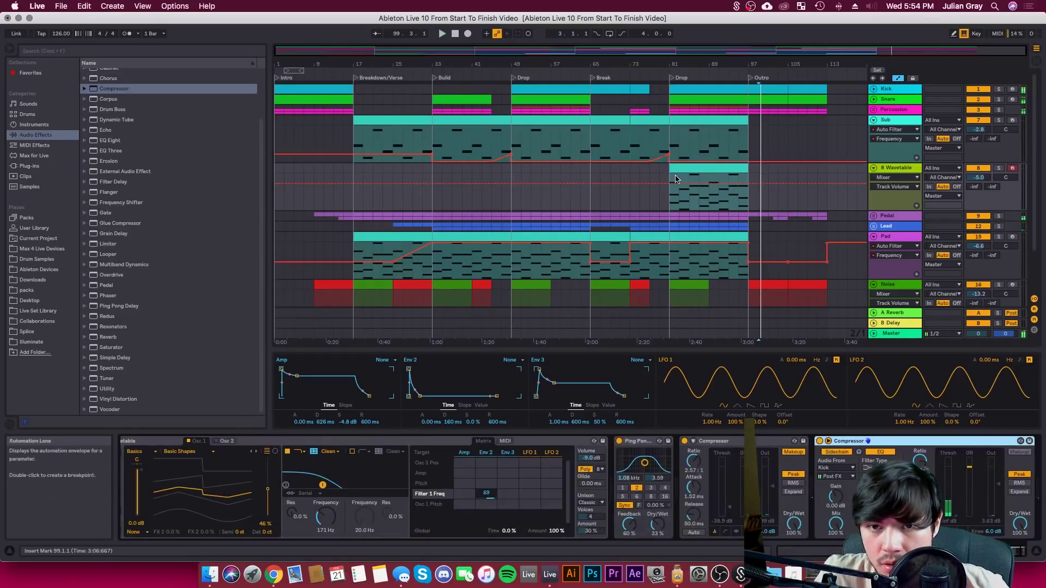
Play the second drop, adjust the sidechain Compressor's output gain and set the Wavetable track's volume to -2.4 dB
key(space)
drag(978, 178, 978, 184)
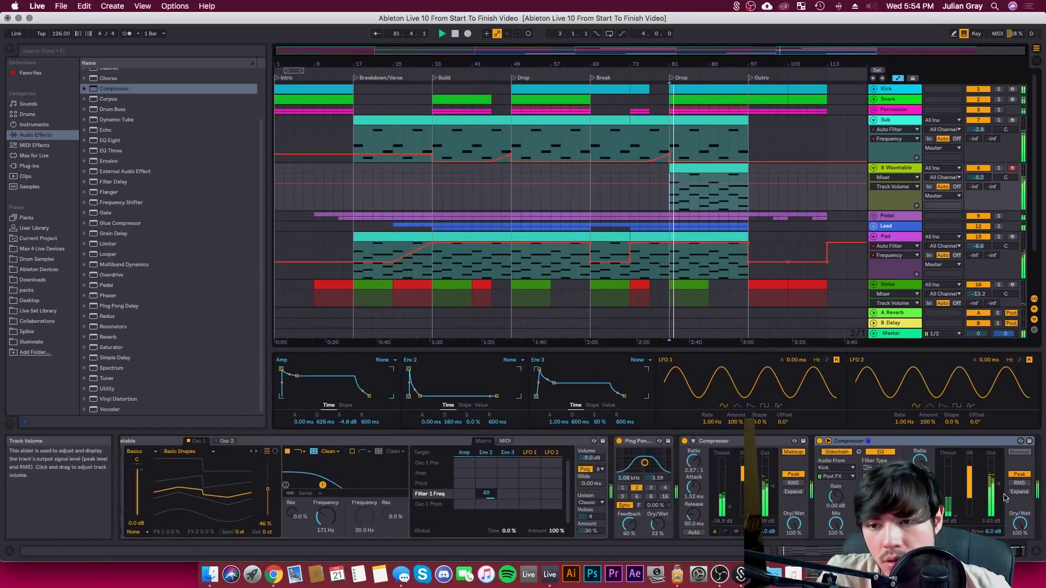
drag(998, 484, 998, 484)
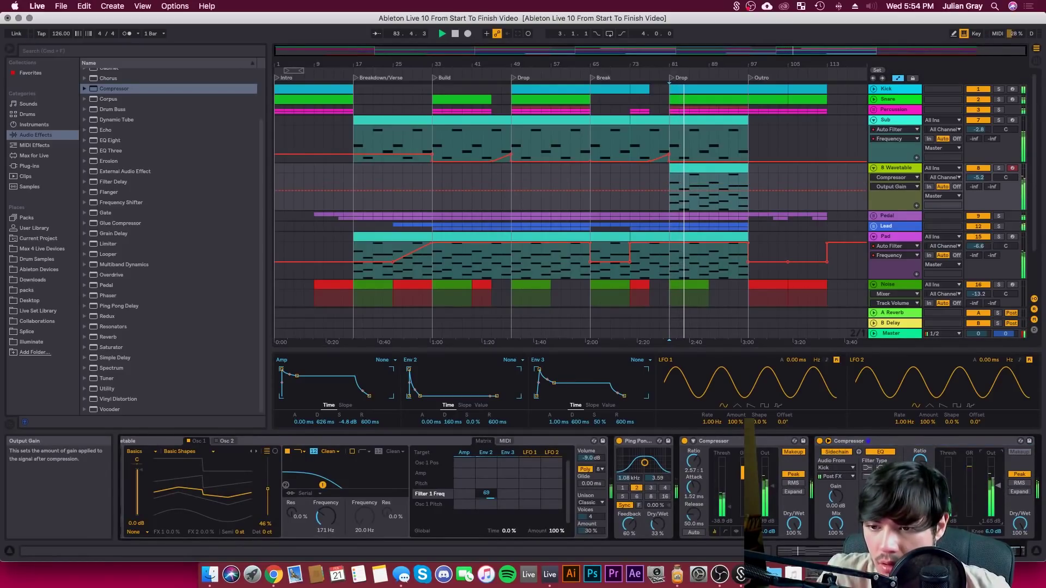
drag(997, 485, 998, 486)
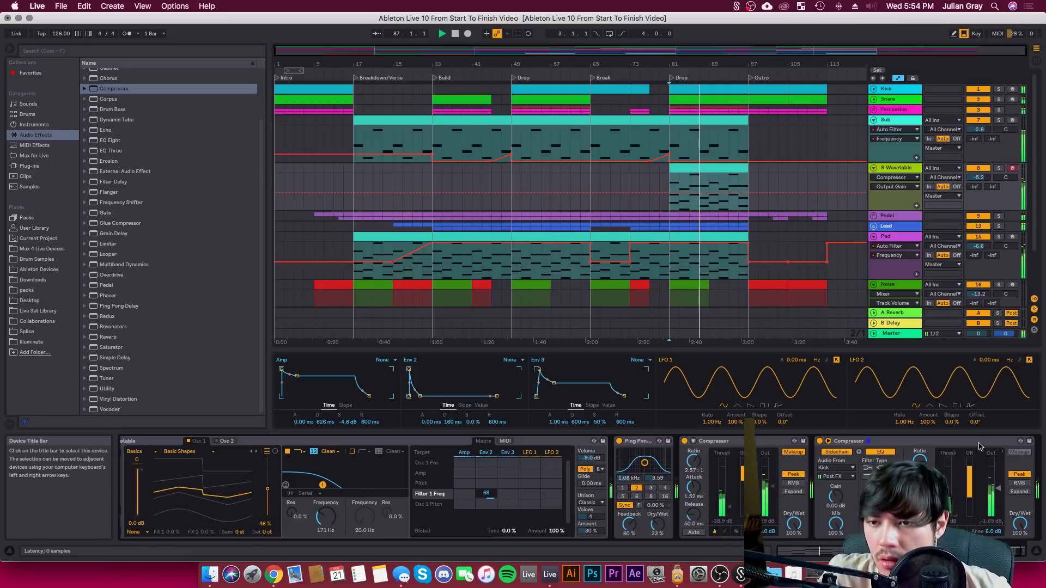
drag(979, 177, 979, 172)
drag(997, 487, 998, 484)
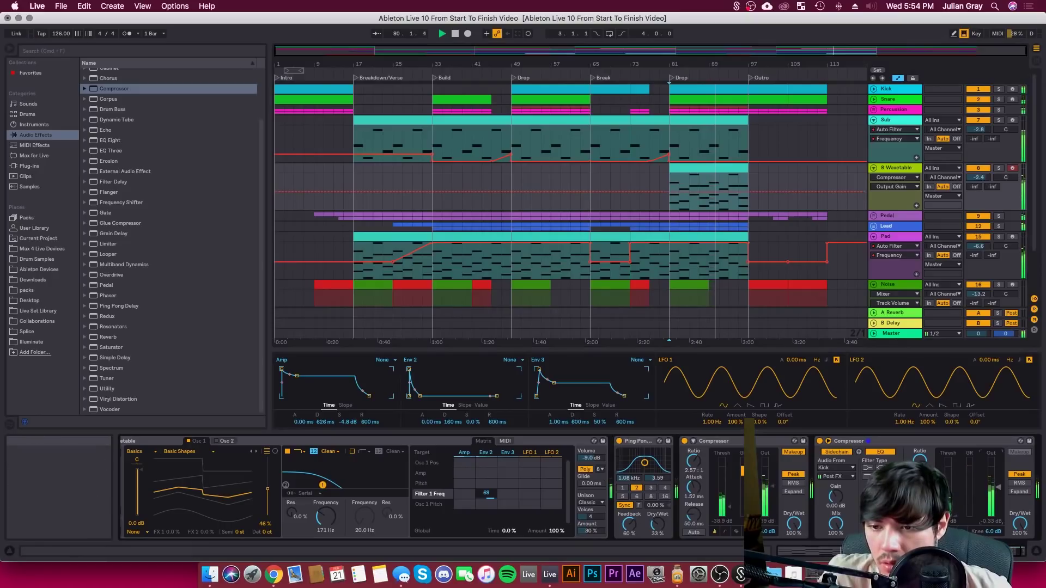
Try the Arpeggiator with a Straight groove and a synced rate of 1/6
scroll(169, 492, left, 5)
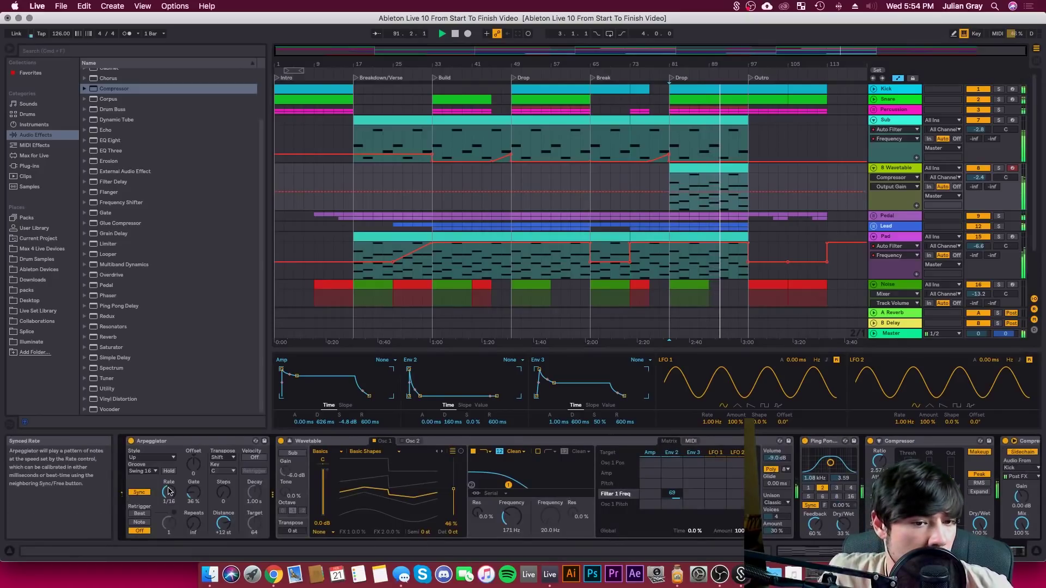
click(147, 470)
click(153, 477)
drag(163, 486, 162, 477)
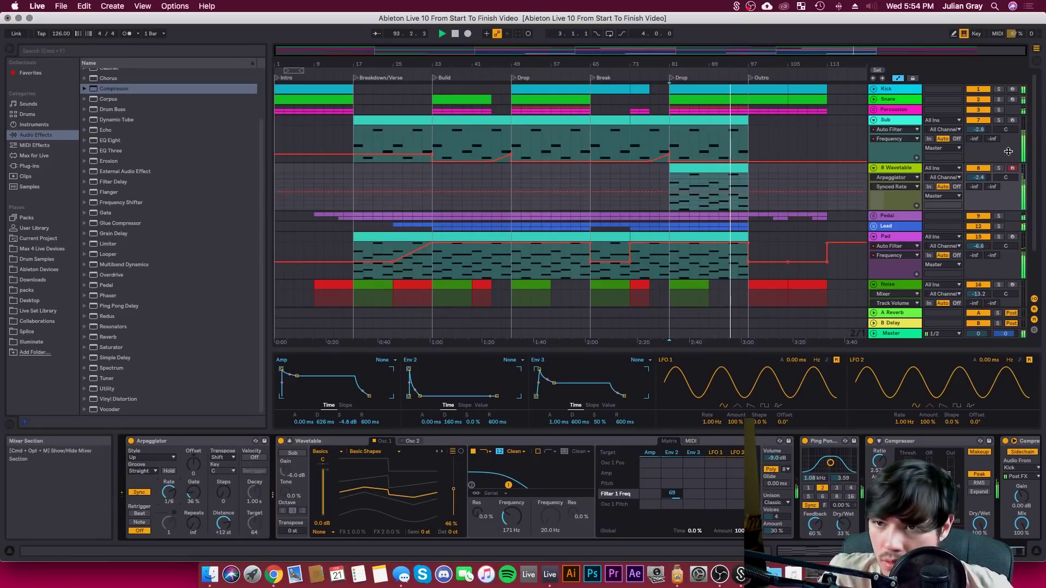
Solo the Wavetable track and try the Arpeggiator's Con & Diverge style over the second drop
click(999, 168)
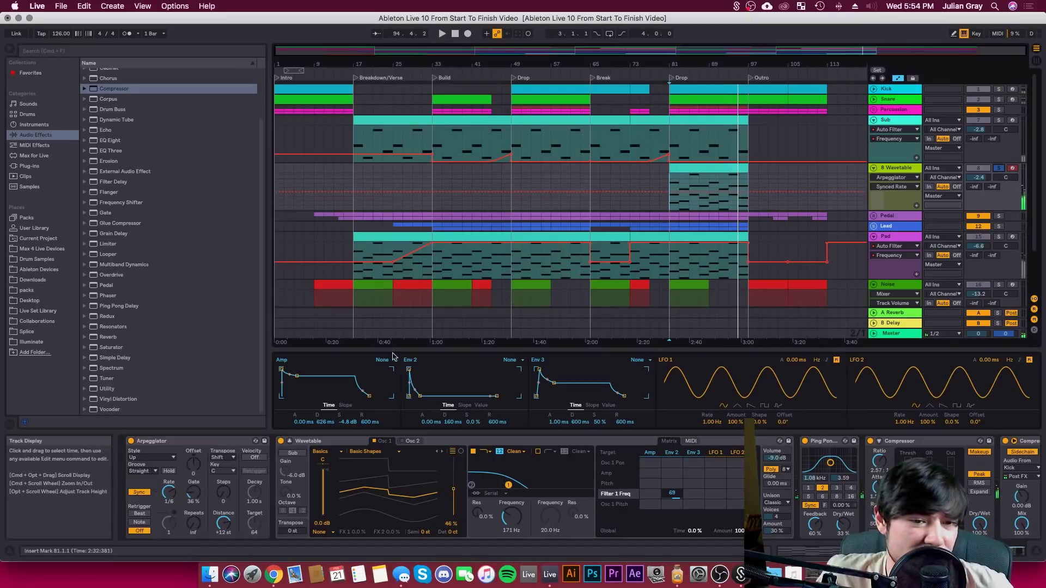
click(153, 459)
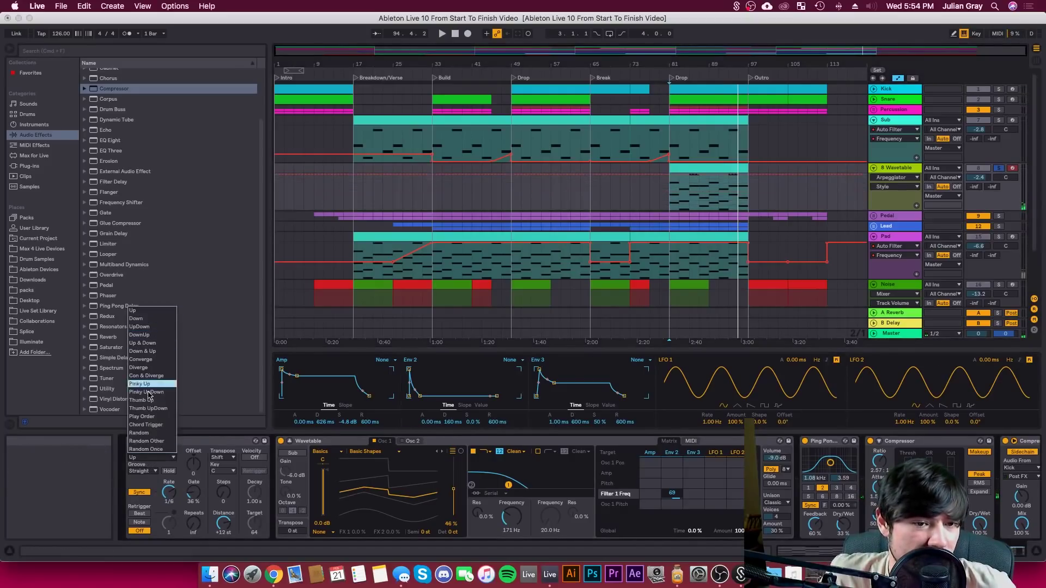
click(152, 377)
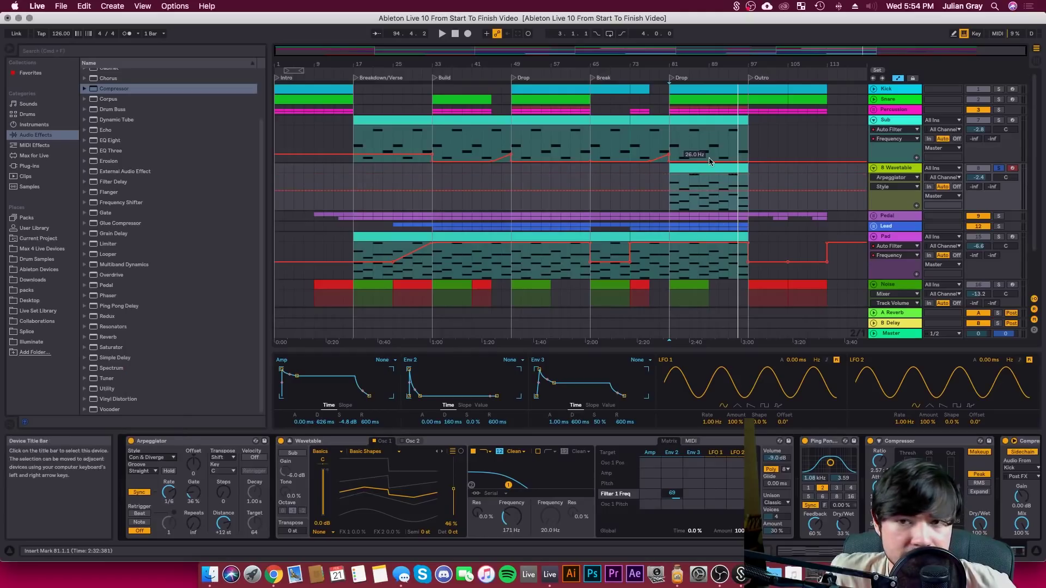
key(space)
key(space)
Try a 1/12 Arpeggiator rate, unsolo the track, and set the rate to 1/16 with the Swing 16 groove
drag(177, 494, 177, 484)
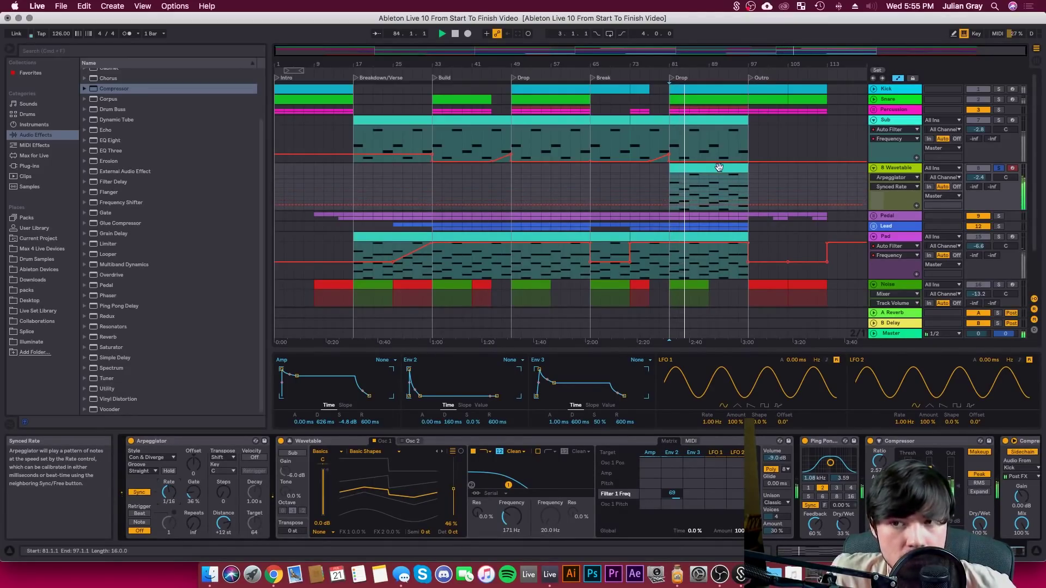
drag(173, 501, 173, 504)
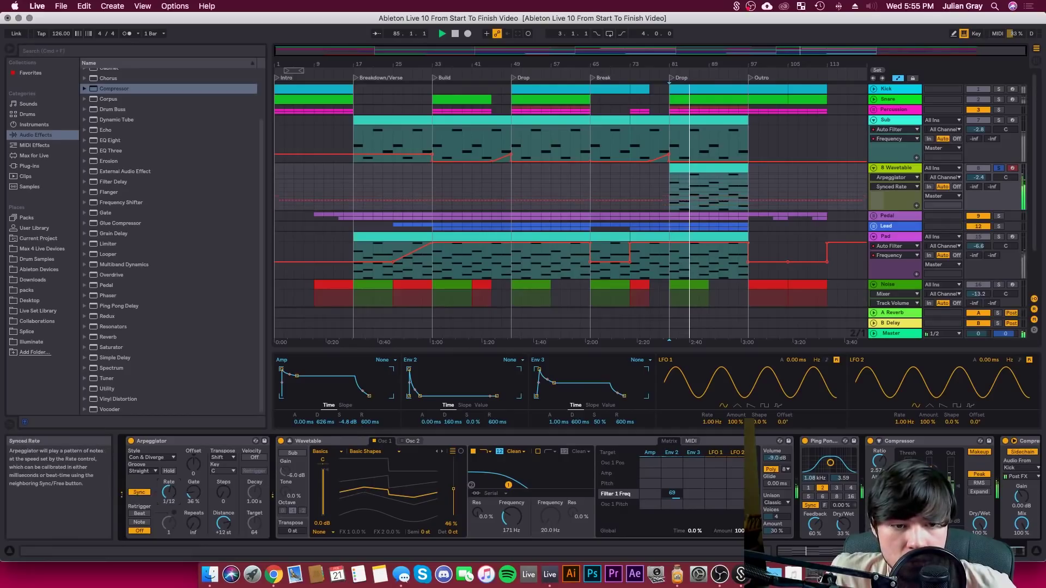
click(999, 168)
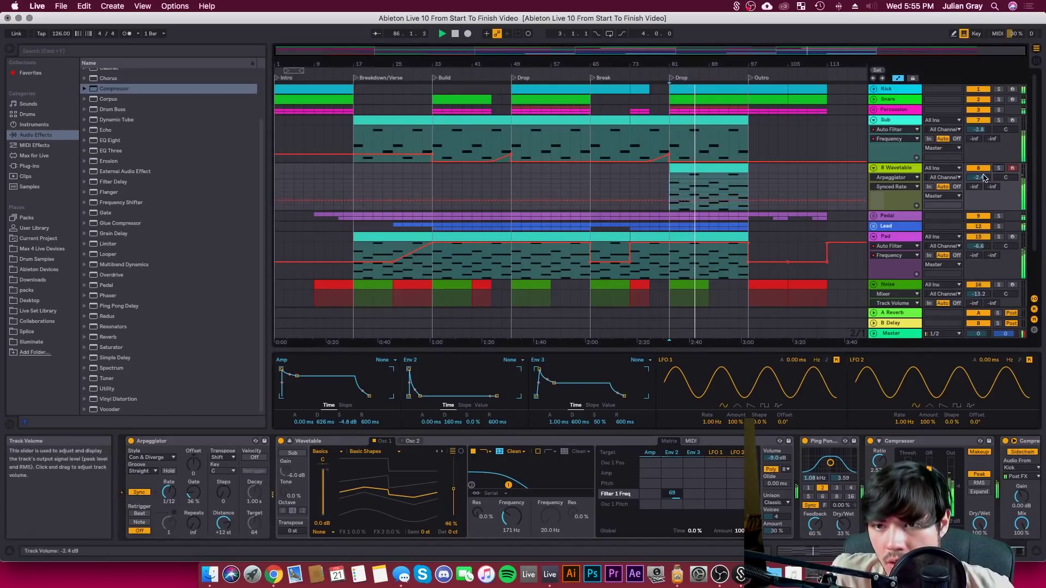
drag(169, 492, 169, 495)
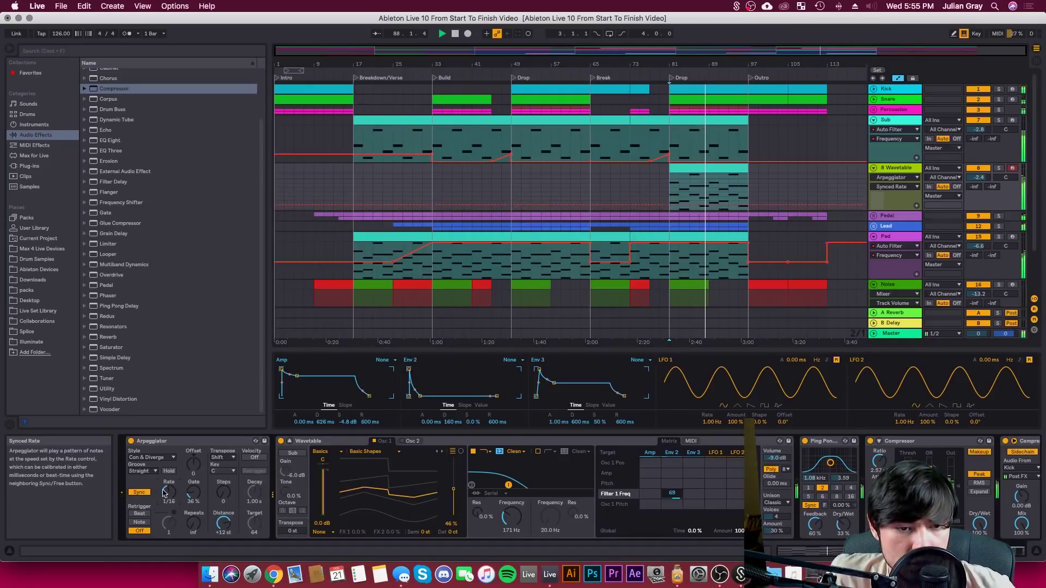
click(152, 472)
click(162, 489)
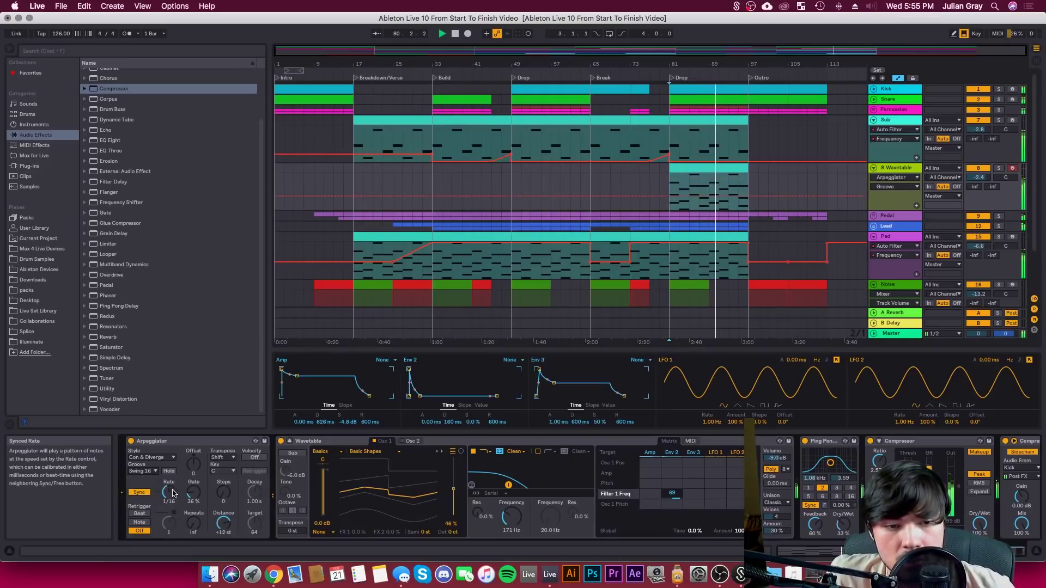
Solo the Wavetable track and audition the Arpeggiator styles Pinky Up, DownUp, Thumb UpDown and Random
click(998, 168)
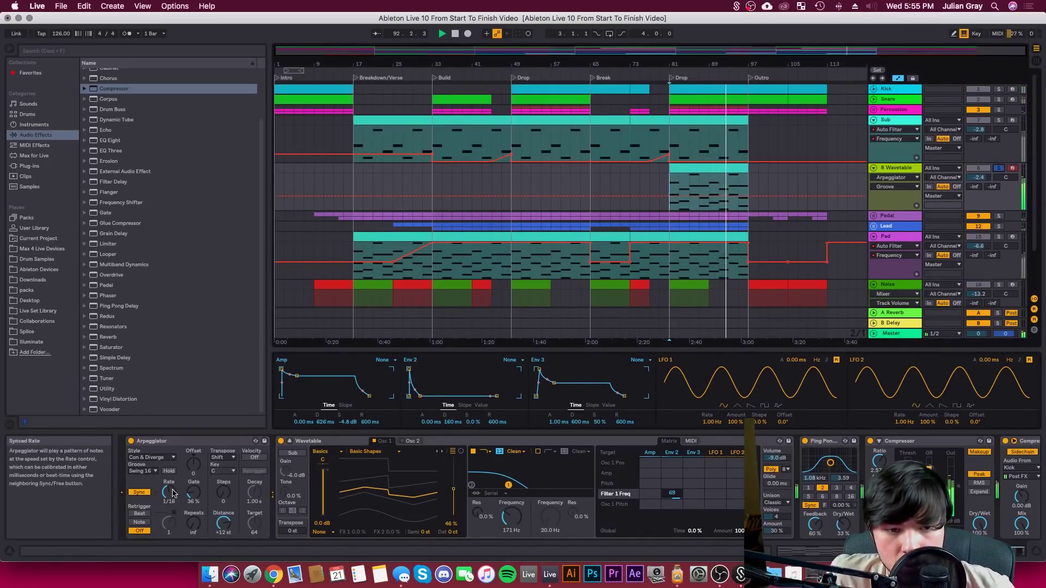
click(151, 458)
click(149, 384)
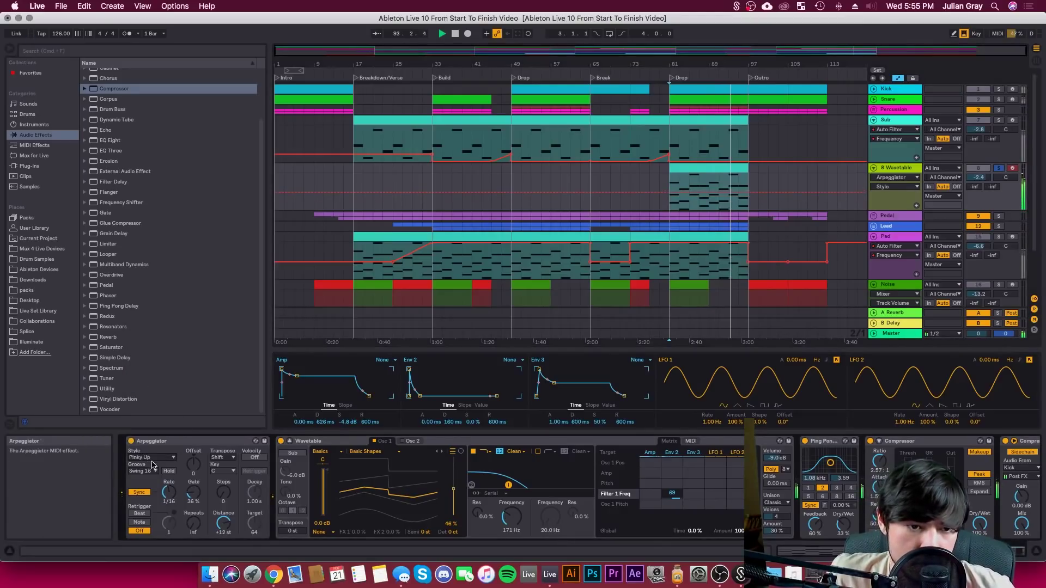
click(151, 458)
click(142, 335)
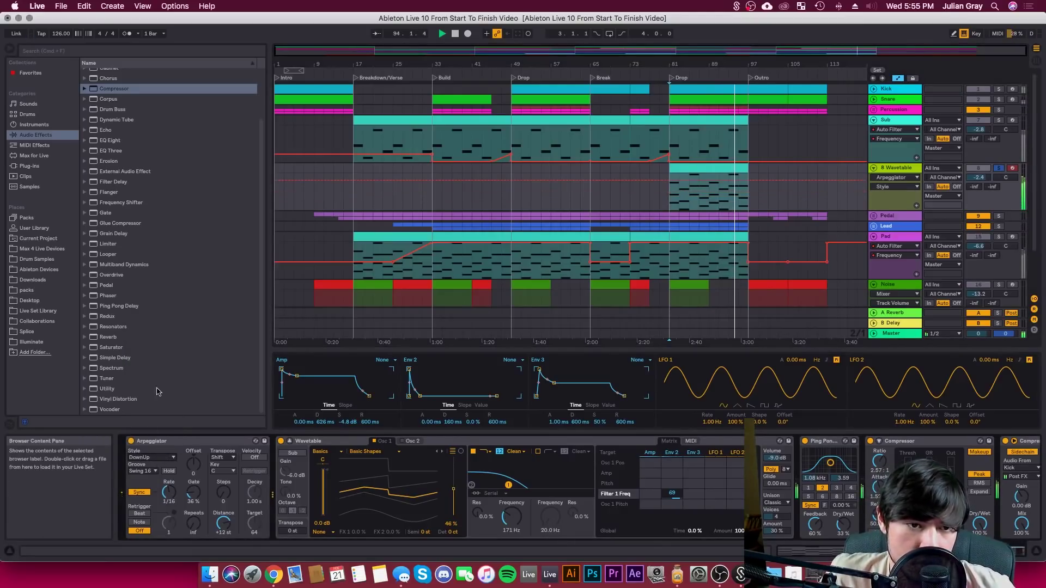
click(152, 458)
click(143, 407)
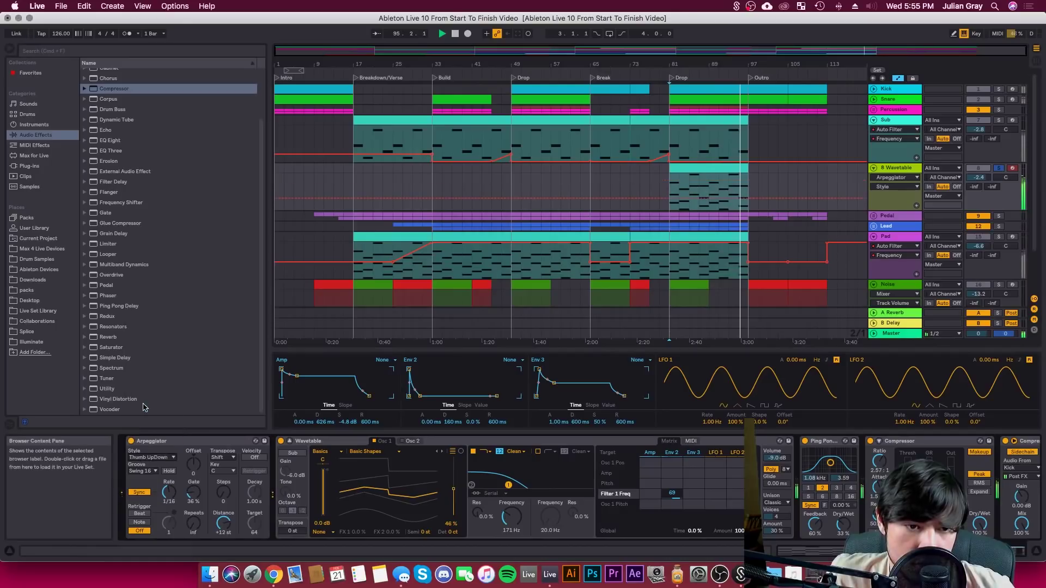
click(152, 457)
click(146, 435)
Set the Arpeggiator's style to Down
click(153, 457)
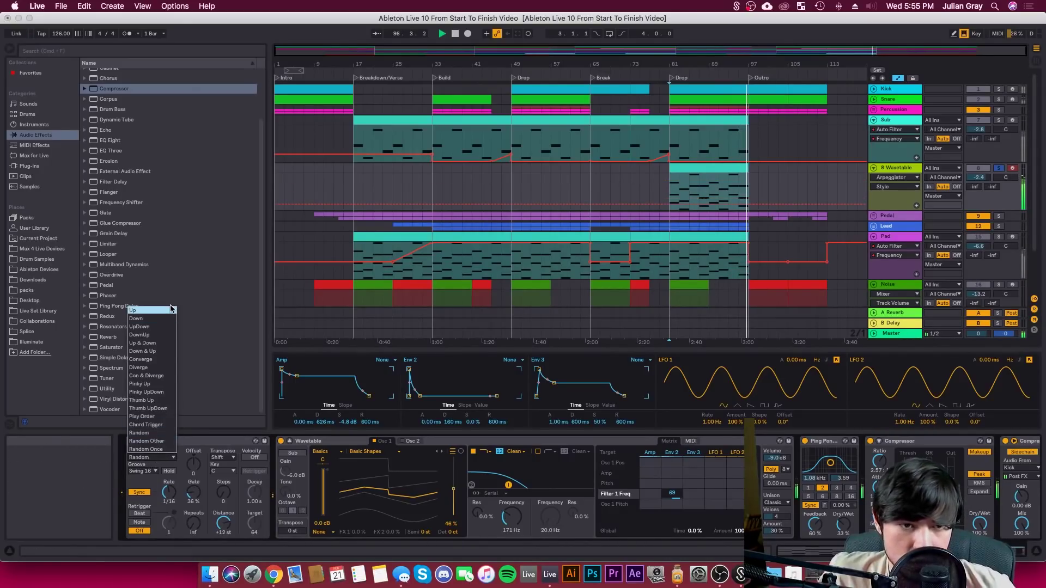
click(141, 319)
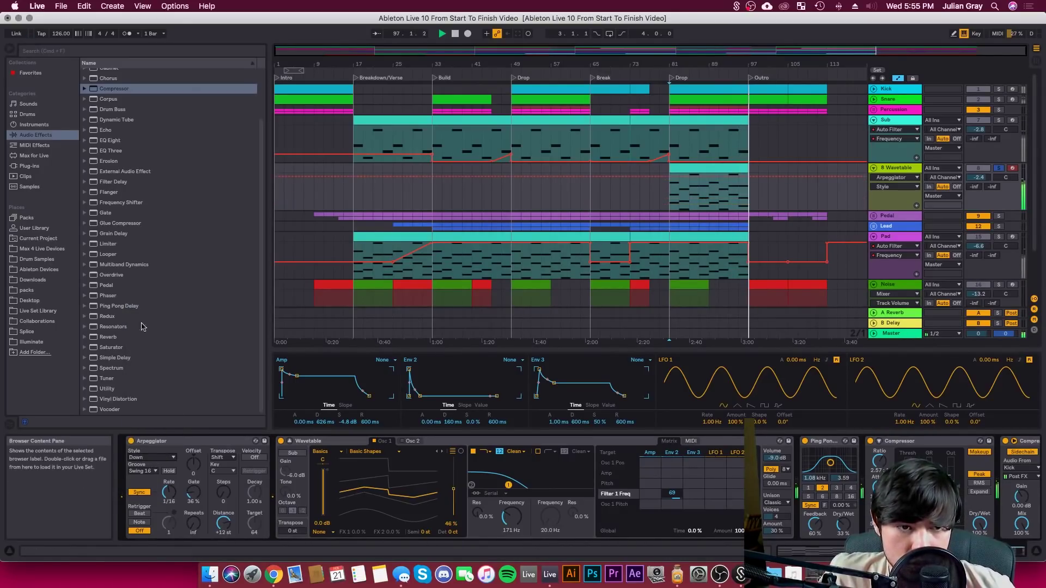
click(157, 462)
click(157, 462)
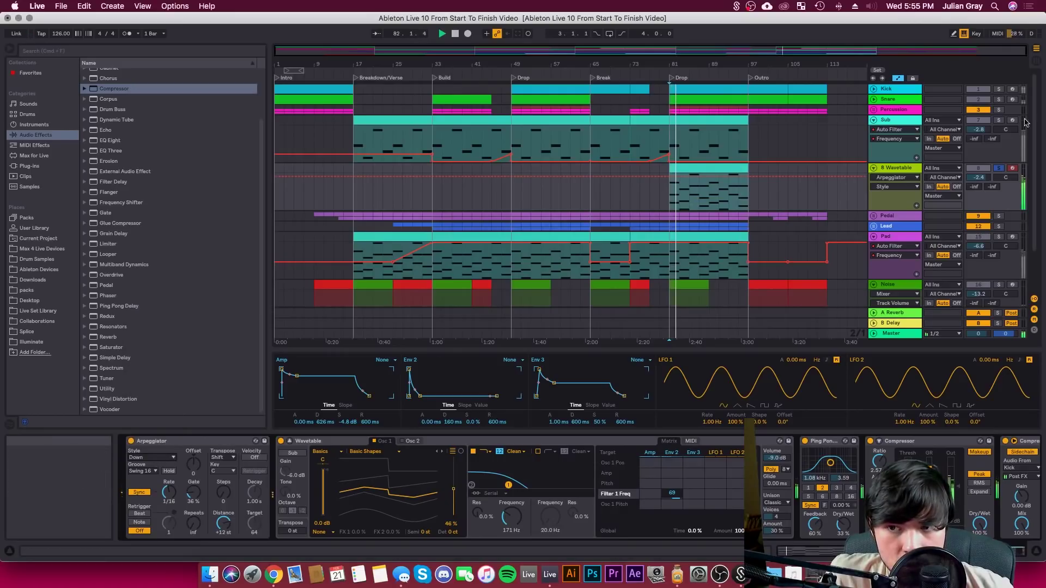
Unsolo the Wavetable track, replay the second drop in the full mix and set the track's volume to -3.1 dB
click(1001, 168)
key(space)
key(space)
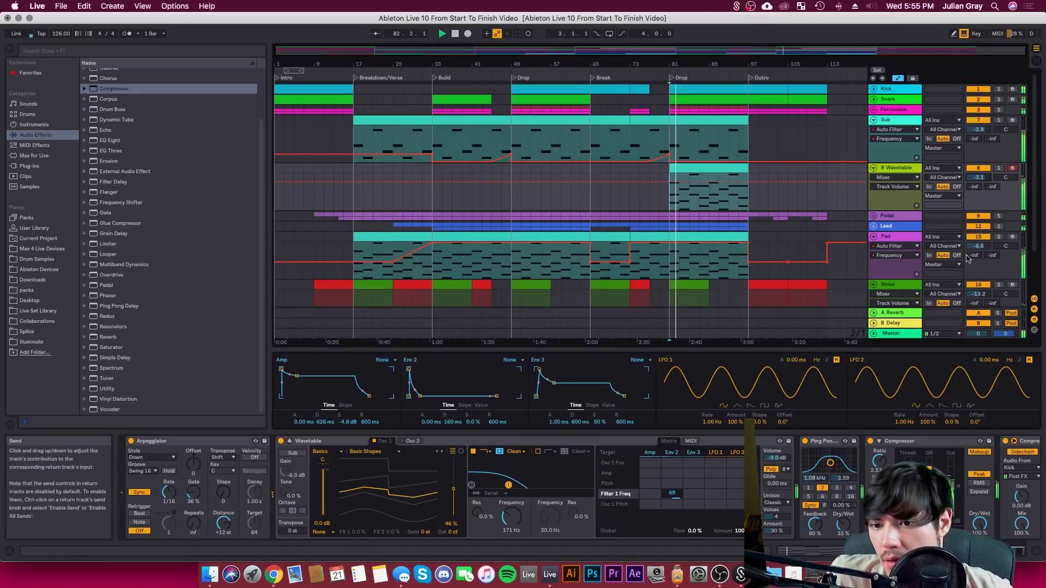
Add a Reverb between Ping Pong Delay and the first Compressor on the Wavetable track
scroll(894, 491, right, 5)
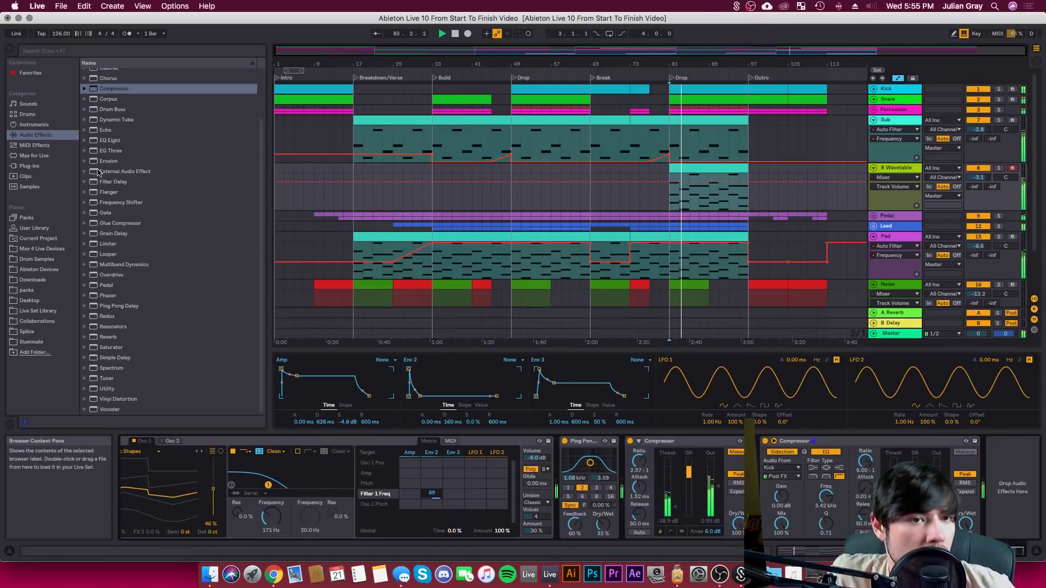
drag(108, 337, 615, 478)
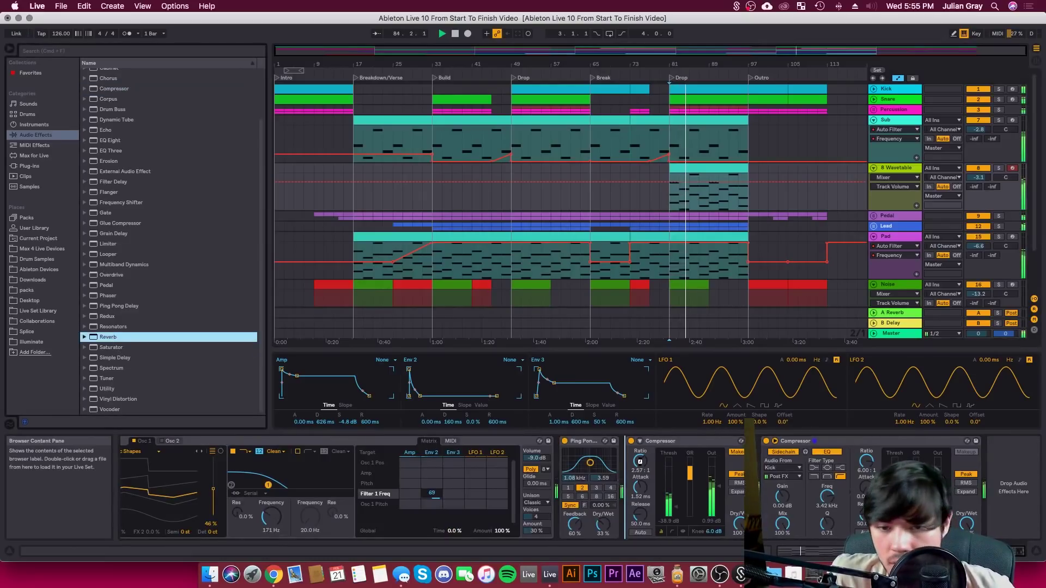
drag(696, 436, 694, 439)
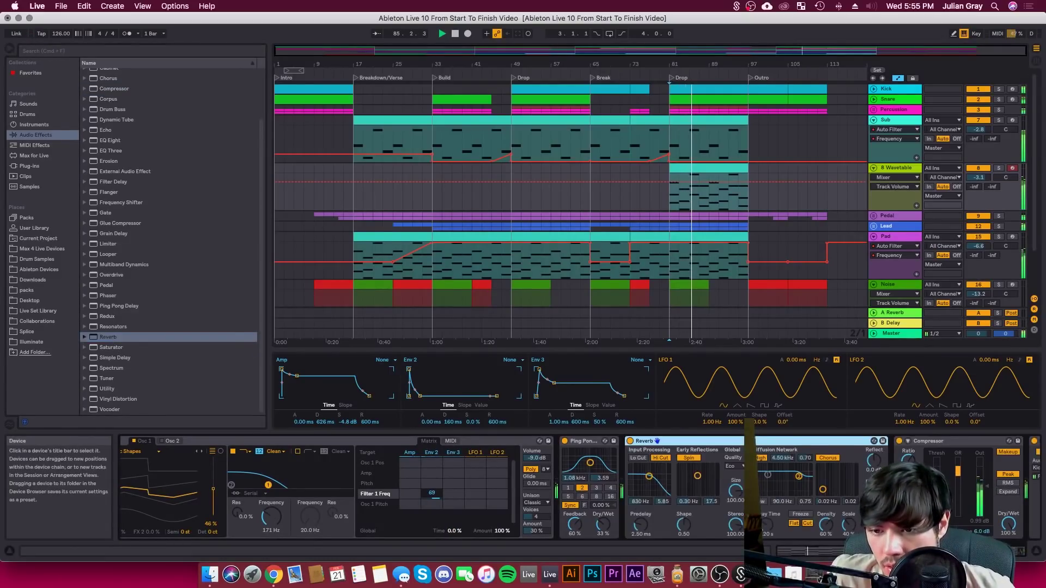
Solo the Wavetable track, set the Reverb's global quality to High and adjust its decay time and Dry/Wet
click(999, 168)
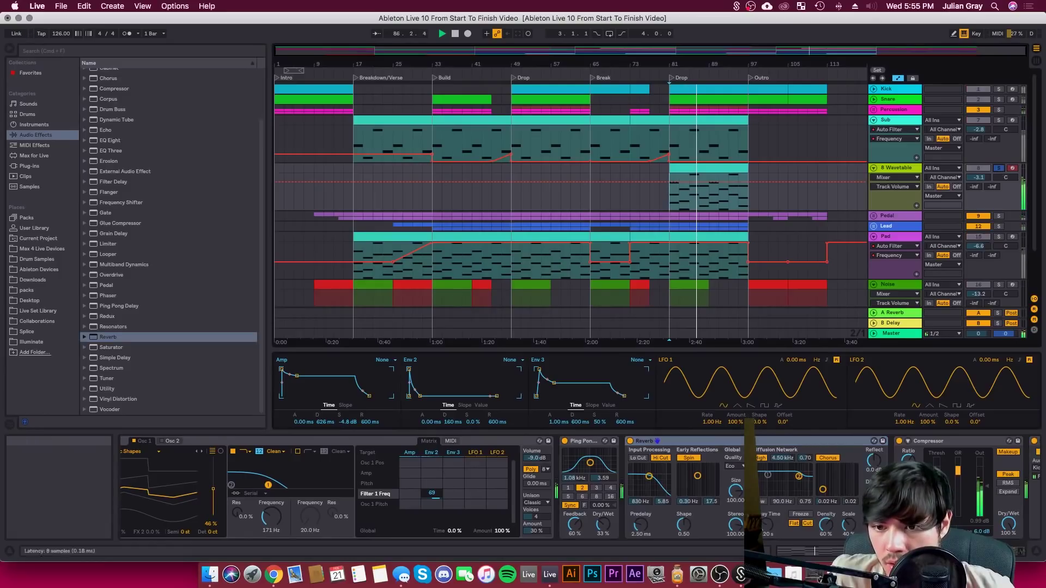
click(733, 467)
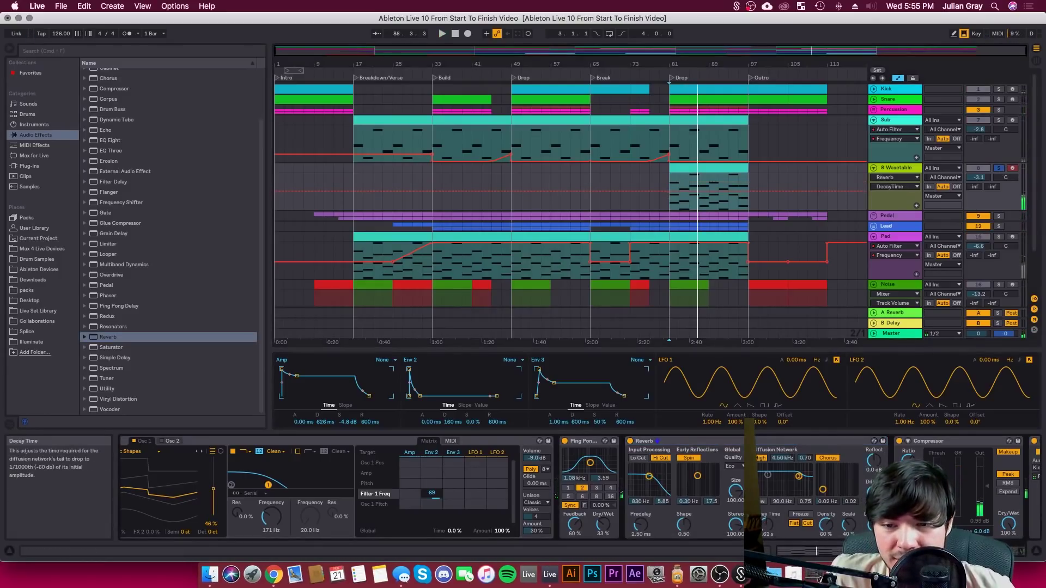
click(734, 491)
key(space)
drag(767, 524, 770, 544)
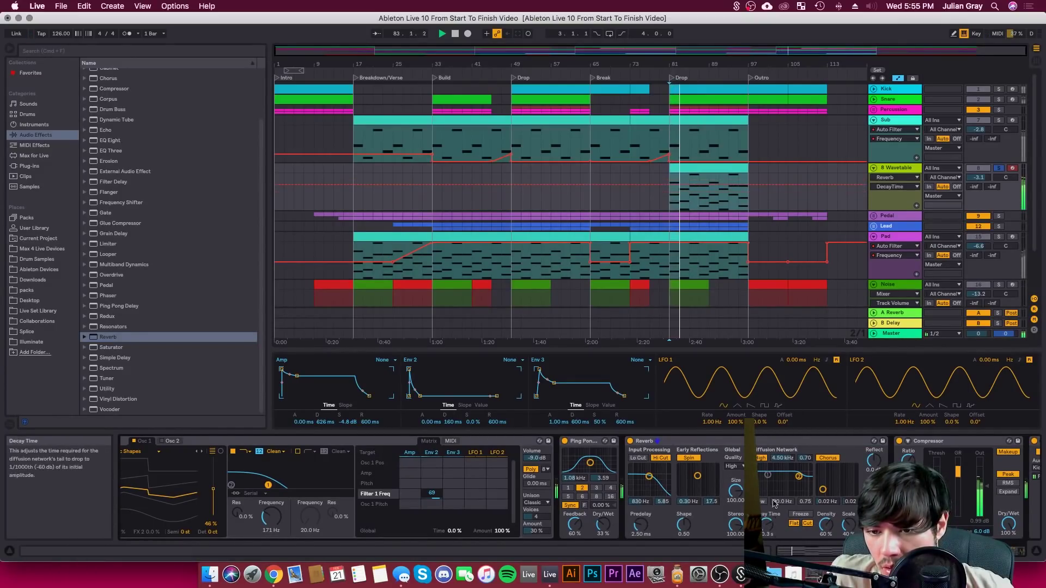
click(874, 524)
key(space)
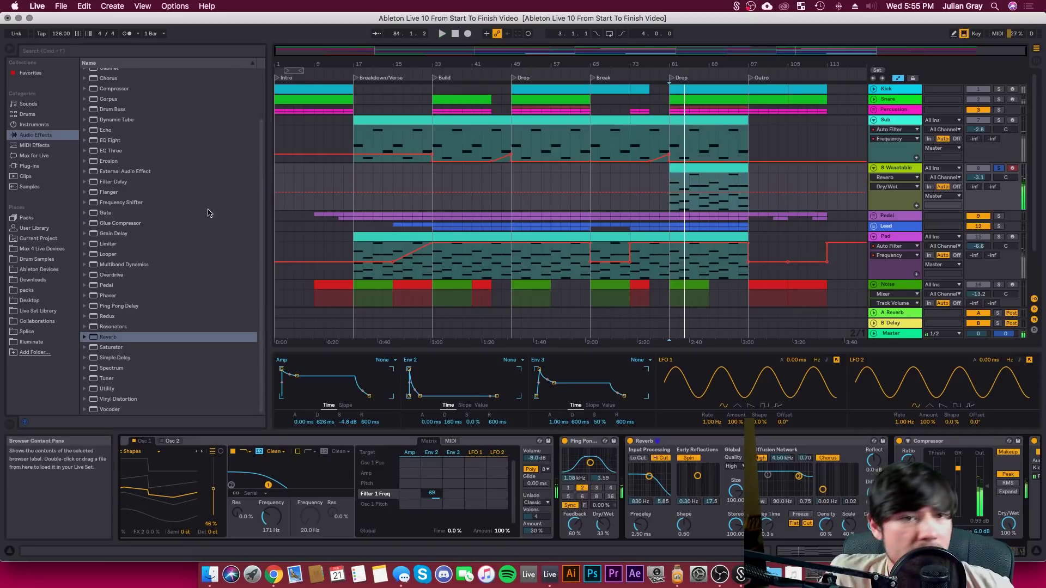
Insert an EQ Eight between the Reverb and the Compressor on the Wavetable track and roll off its highs
click(115, 140)
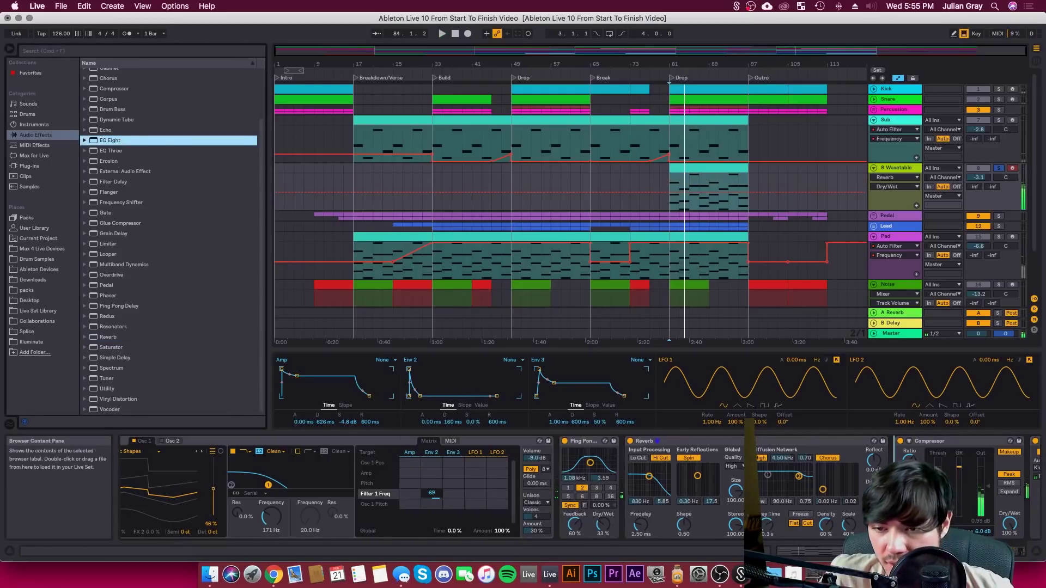
drag(115, 141, 896, 490)
click(889, 525)
click(889, 509)
drag(963, 490, 961, 489)
key(space)
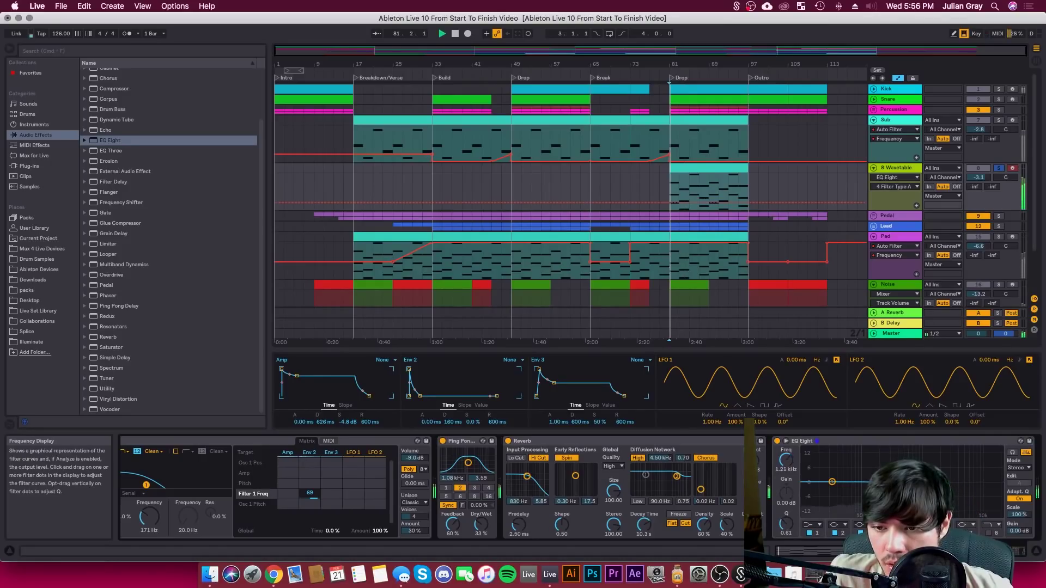
Unsolo the Wavetable track and rename it Arp
click(999, 168)
click(979, 177)
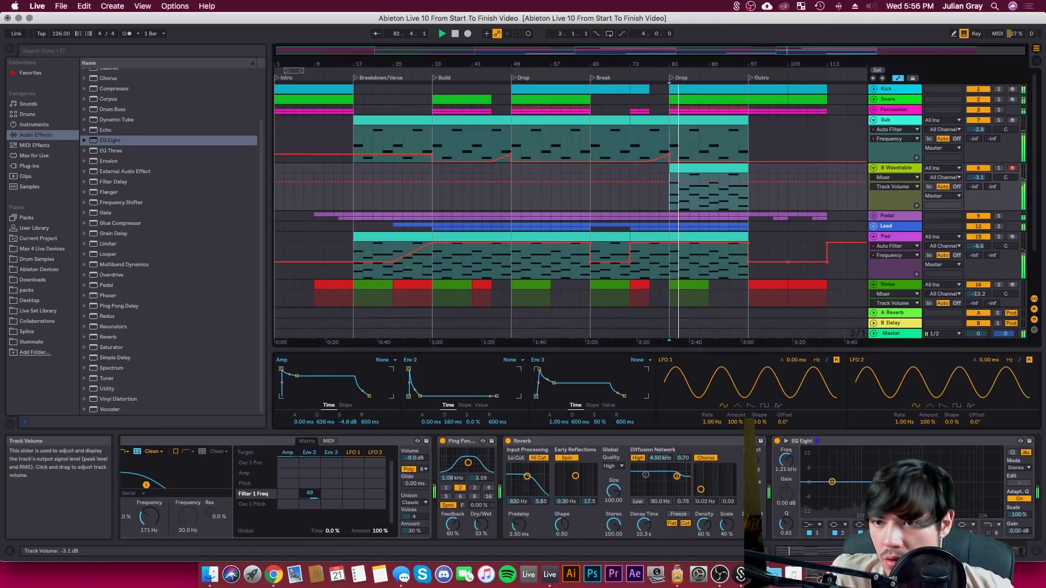
right_click(906, 172)
click(925, 214)
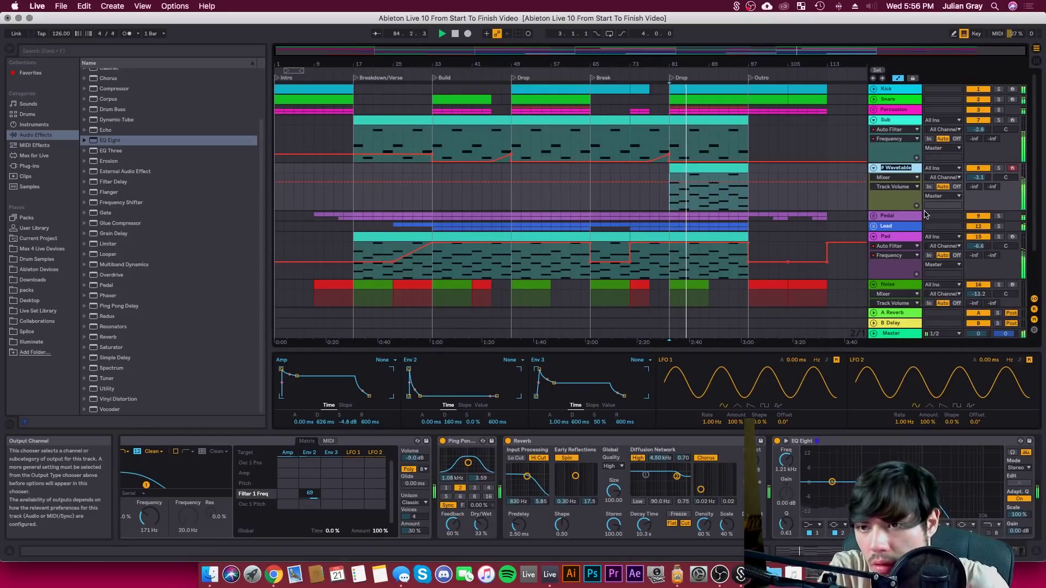
text(Arp)
key(Return)
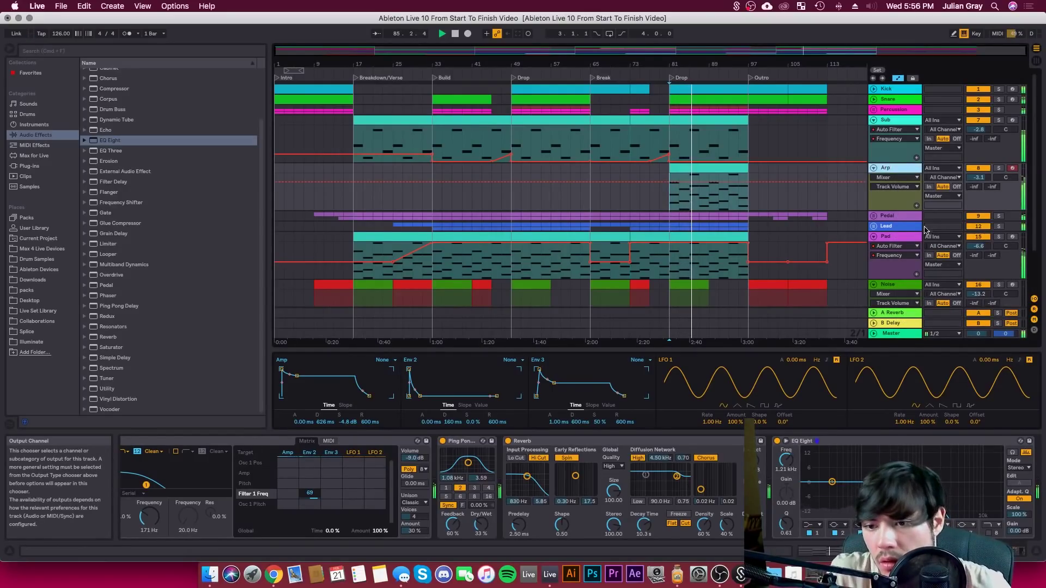
Set the Arpeggiator's rate to 1/8 and its groove to Straight, and replay the second drop
click(809, 552)
click(169, 493)
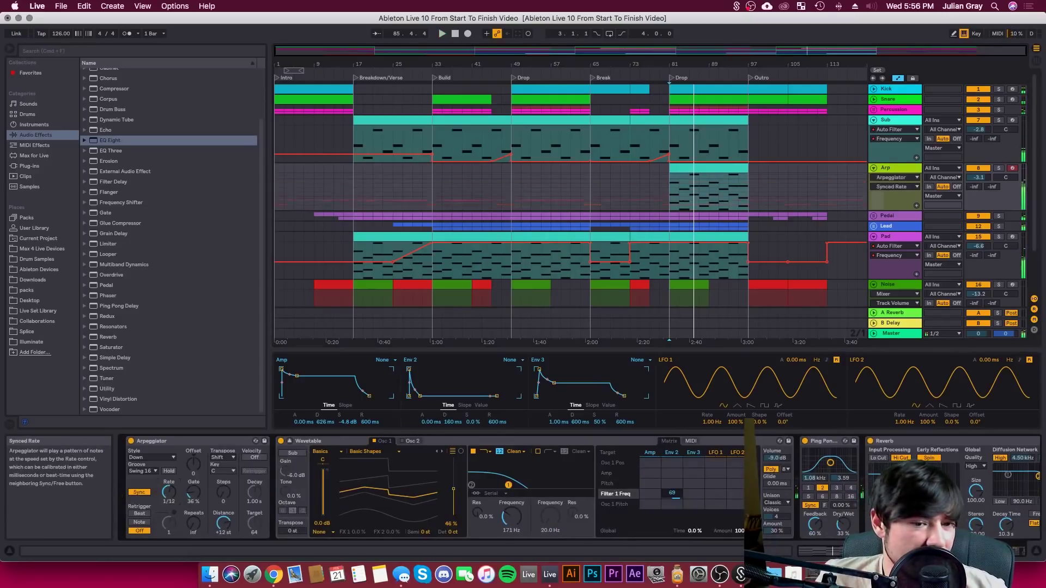
click(143, 470)
click(142, 475)
key(space)
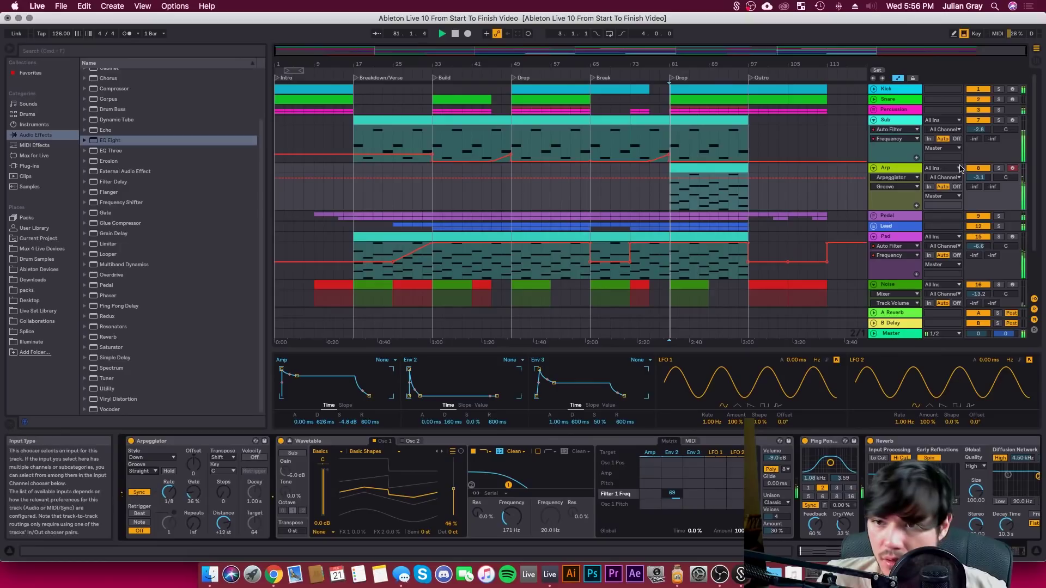
Set the Arp track's volume to -2.9 dB while the full mix plays
click(979, 178)
click(901, 169)
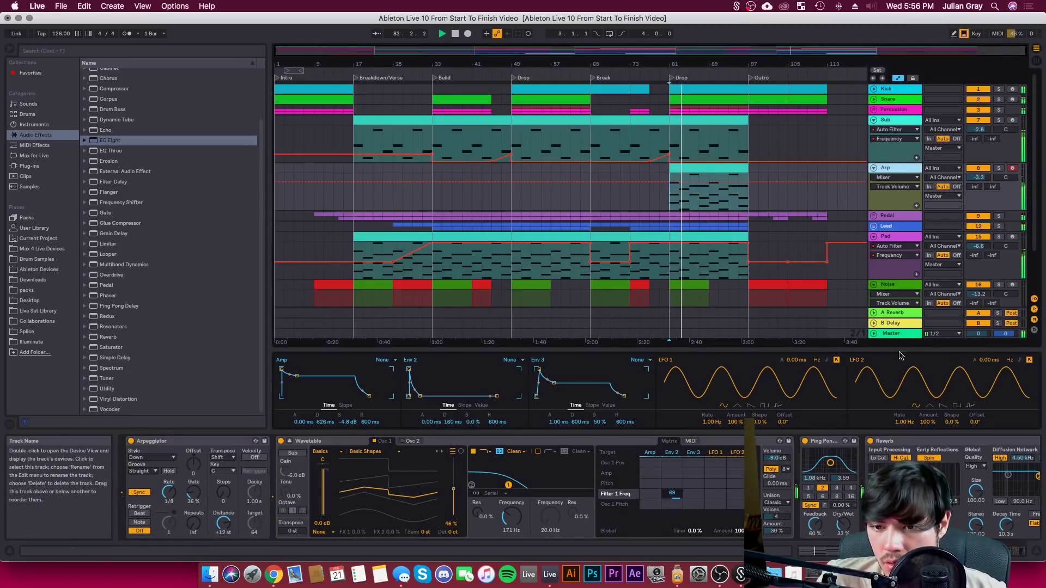
click(926, 551)
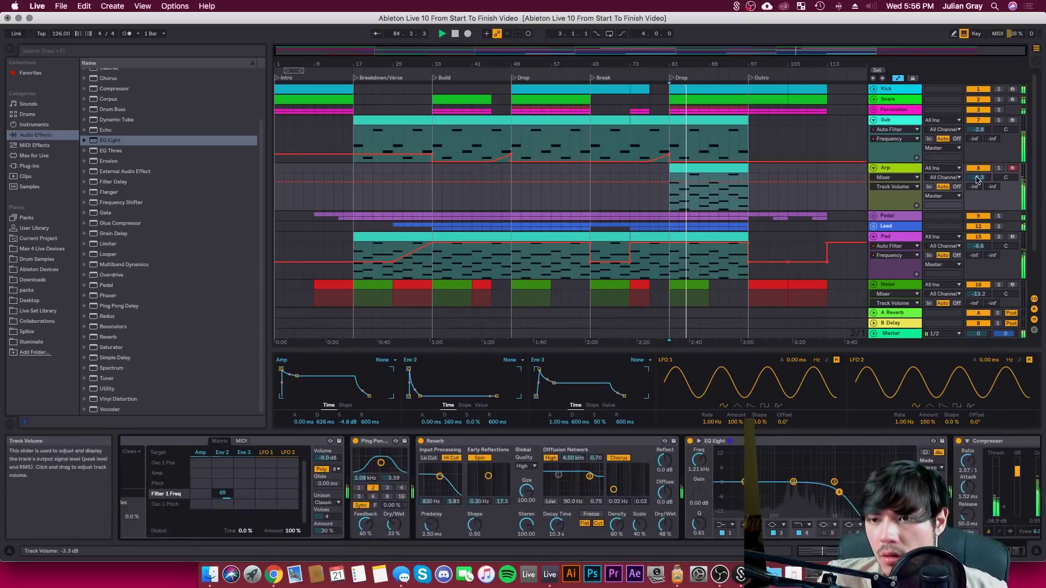
drag(978, 181, 978, 178)
click(895, 169)
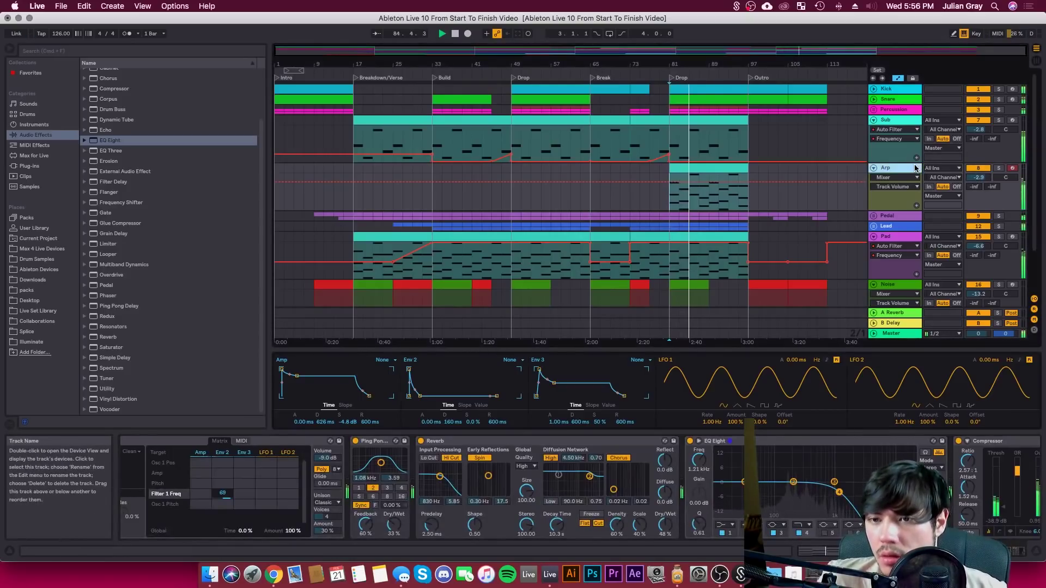
Fold the Sub and Arp tracks to compact the arrangement
click(874, 121)
click(874, 130)
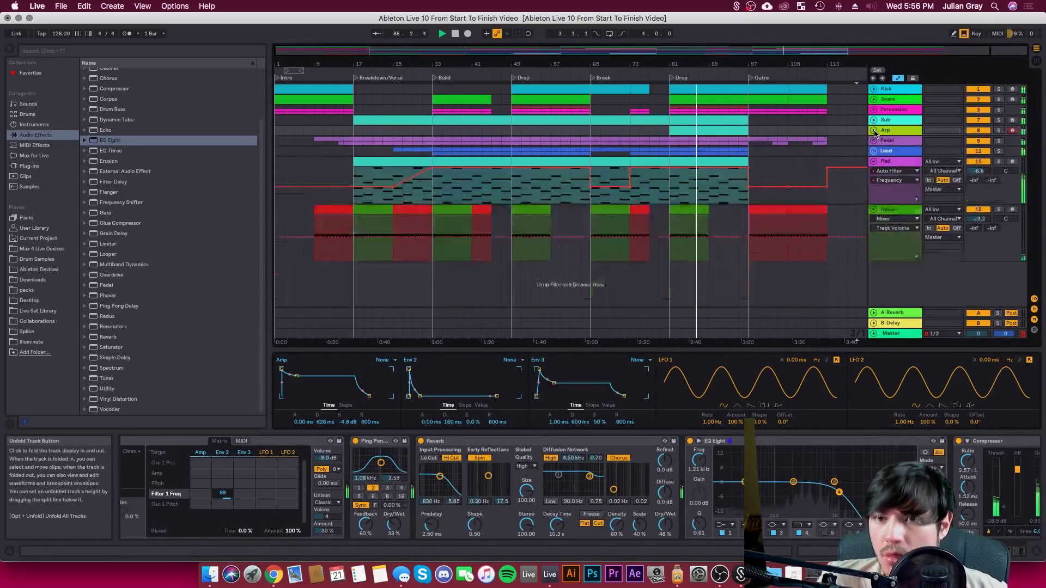
click(874, 131)
click(875, 132)
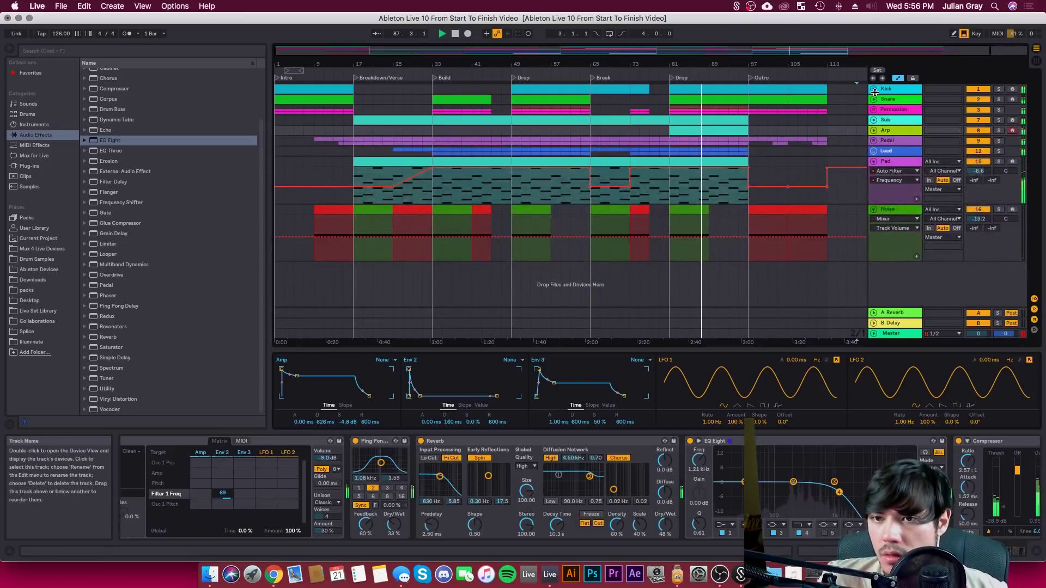
click(891, 111)
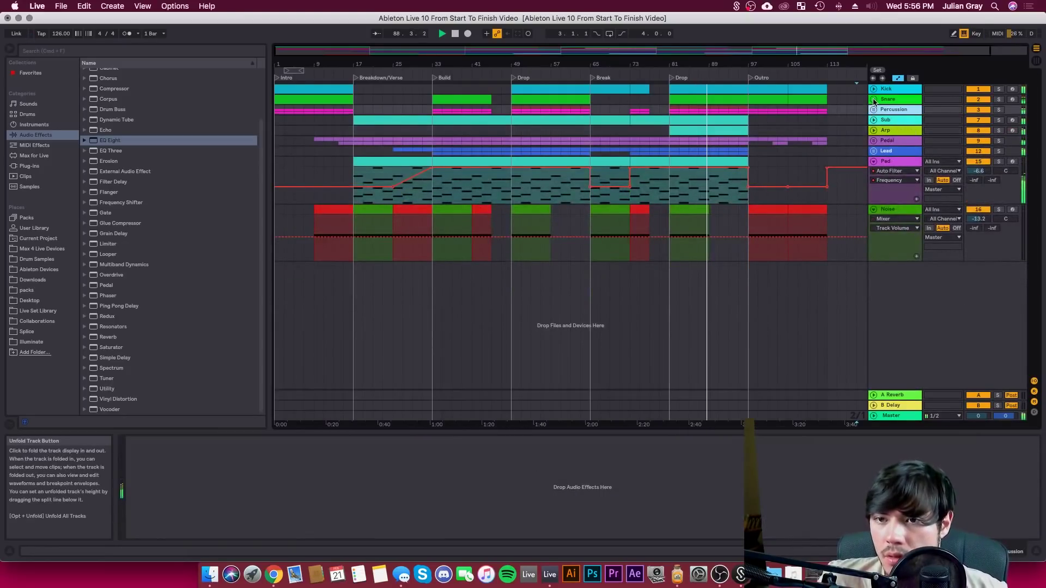
click(874, 100)
click(874, 100)
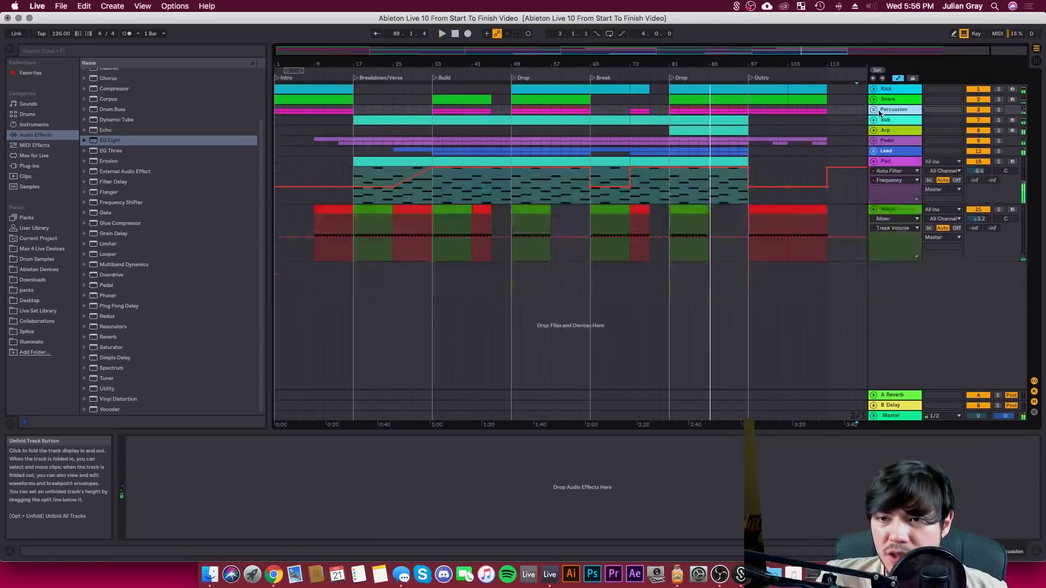
Unfold the Percussion group and add an Auto Pan with an amount of 27.8% to the Open Hat track
click(873, 110)
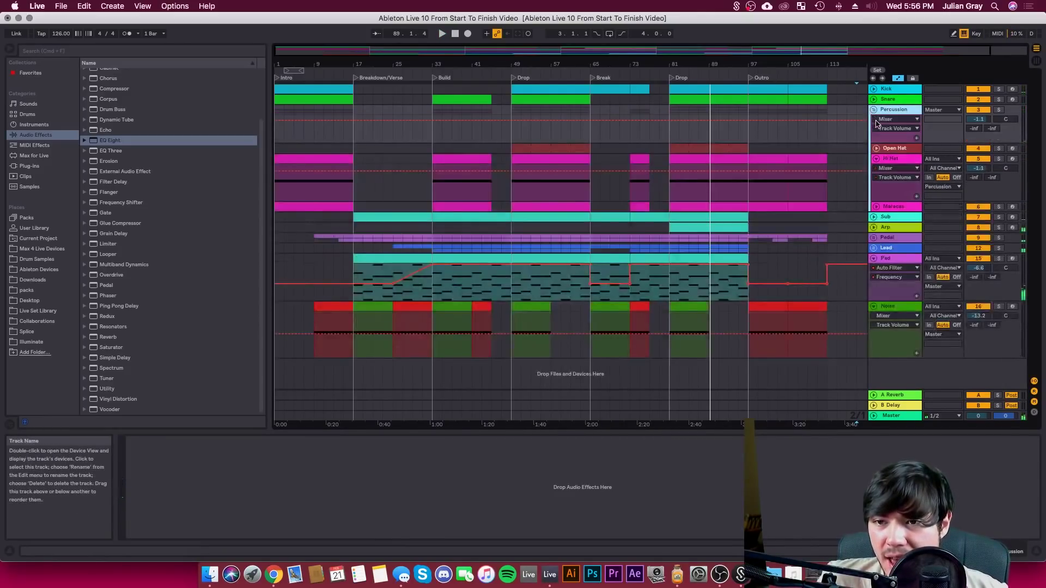
click(885, 150)
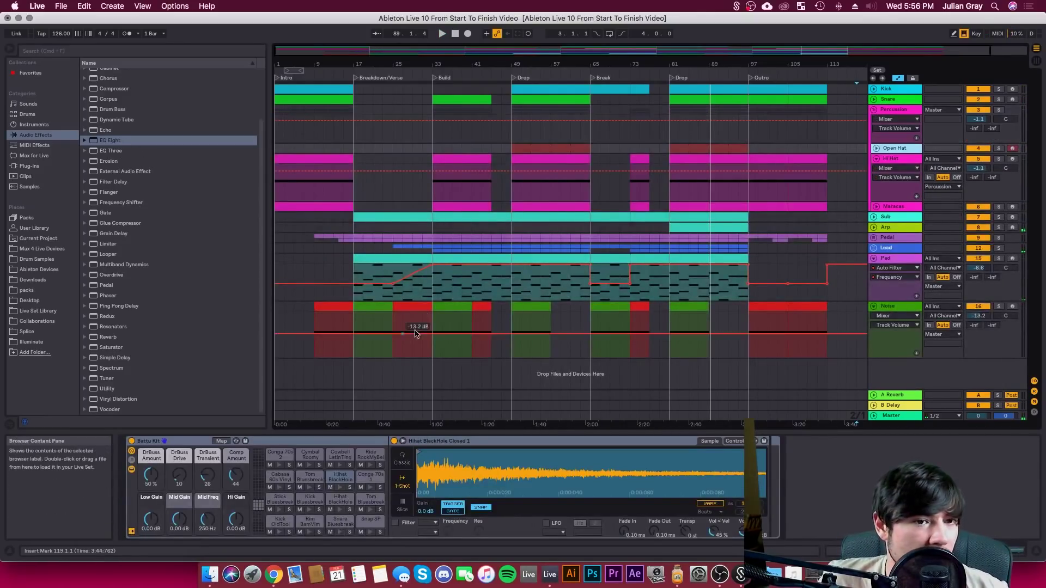
scroll(125, 164, up, 3)
click(118, 105)
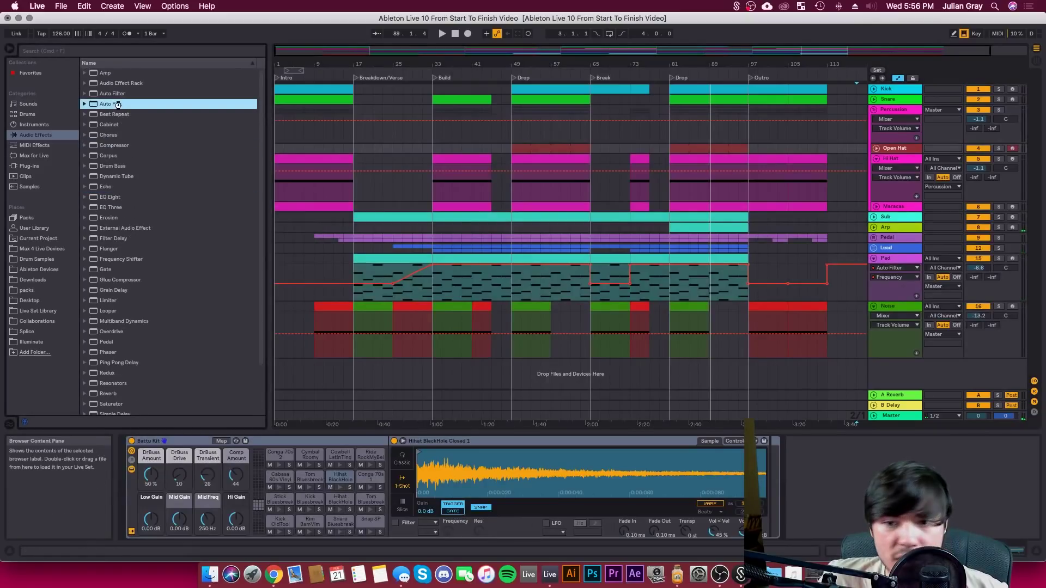
drag(527, 265, 838, 478)
key(space)
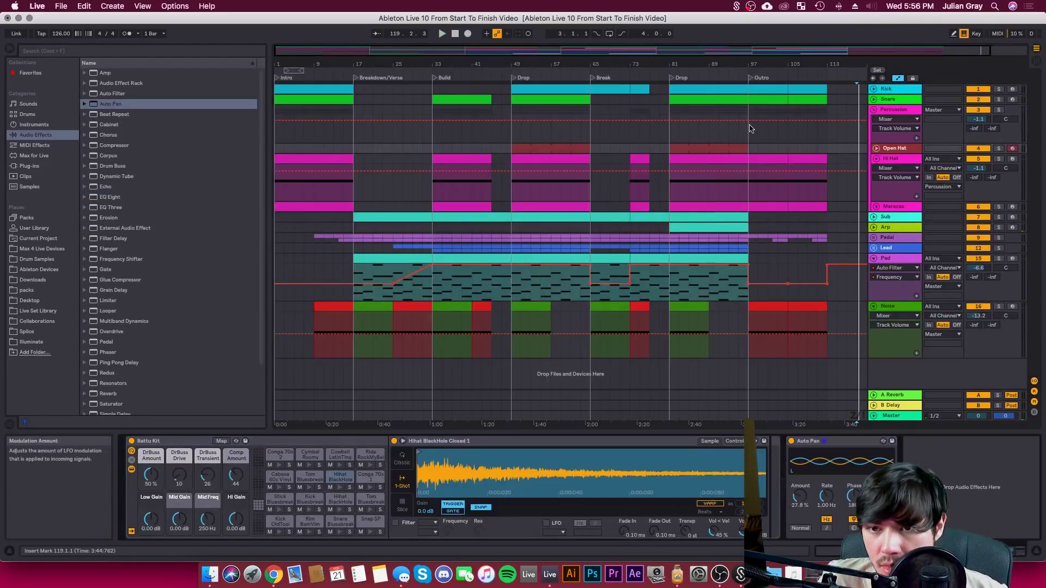
Solo the Open Hat in the second drop, set its Auto Pan to 32.5% amount and 9.39 Hz rate, and unsolo it
click(712, 133)
click(998, 148)
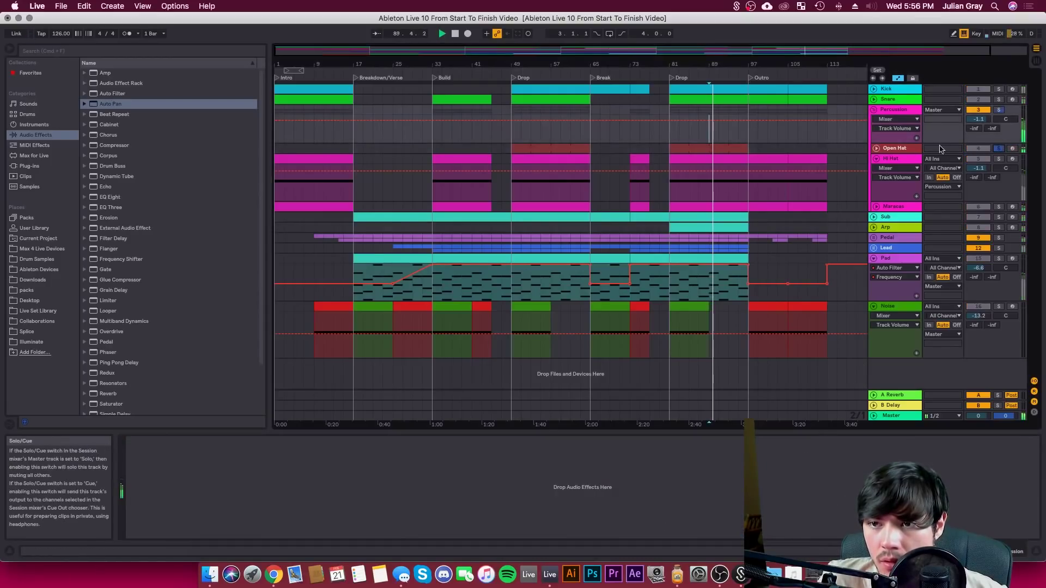
click(888, 148)
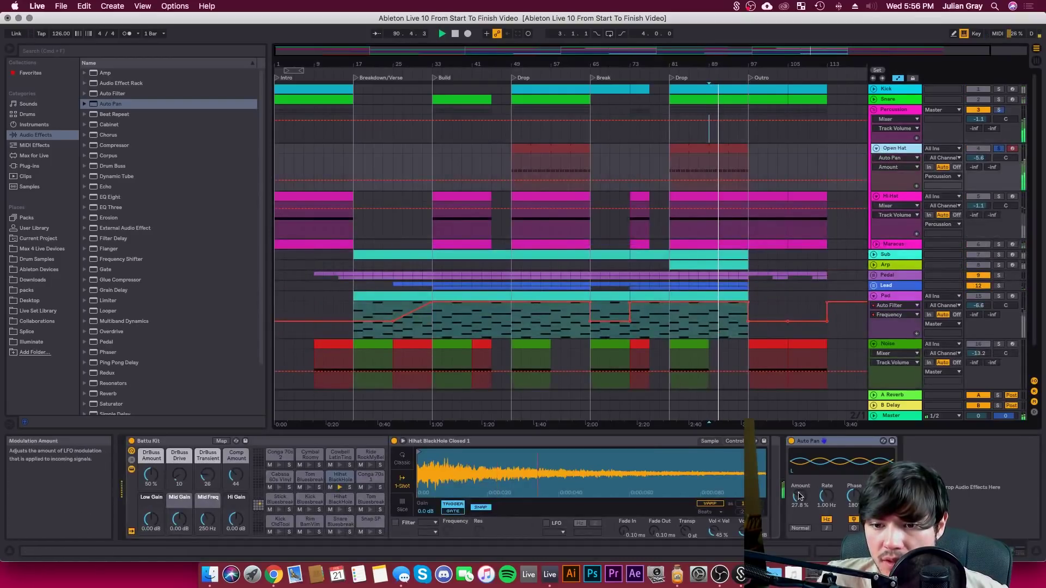
drag(827, 496, 799, 488)
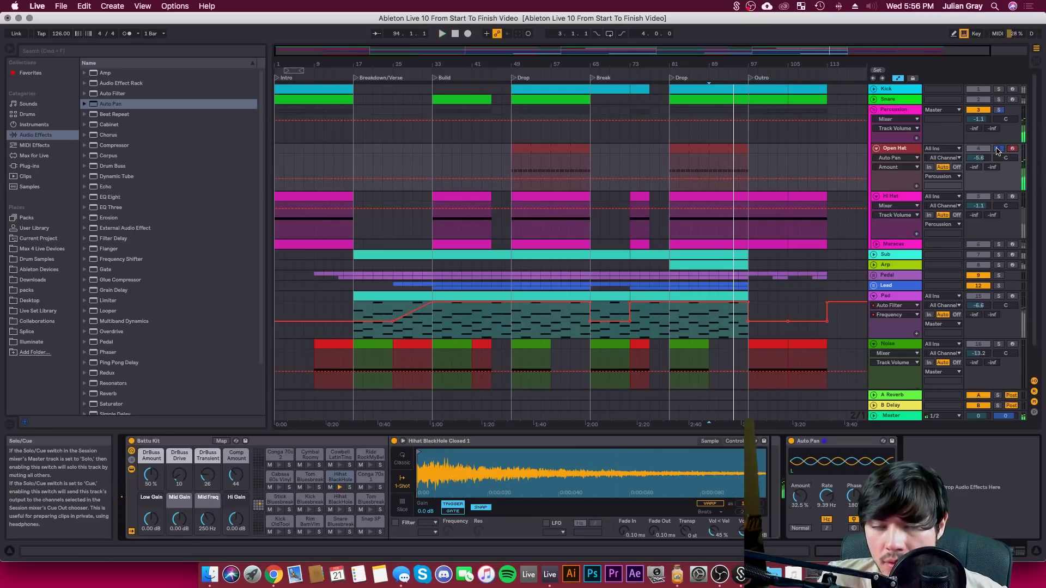
click(997, 151)
click(456, 35)
click(456, 35)
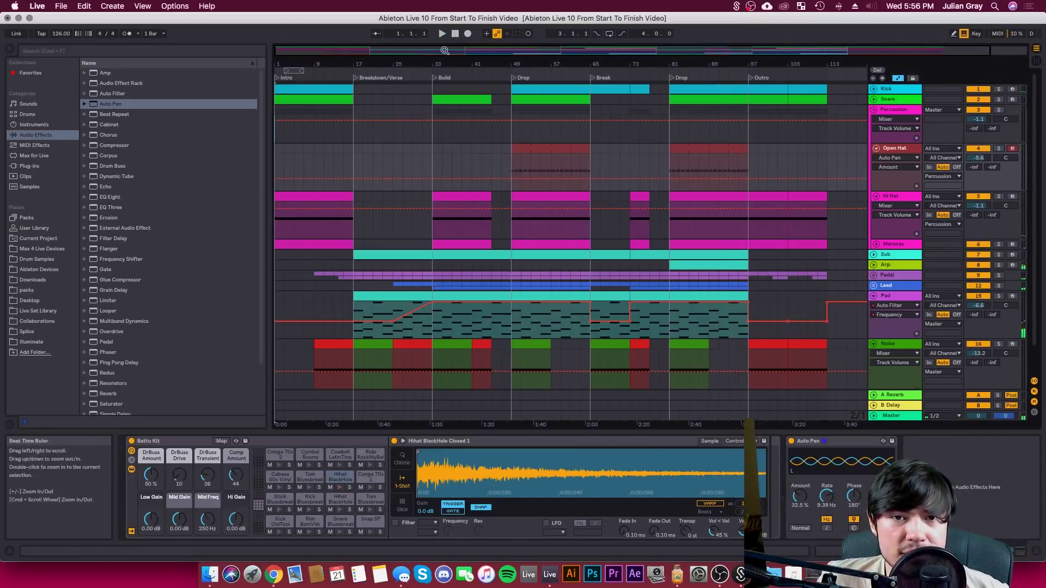
Remove the upward jump at the end of the outro from the Pad's Auto Filter Frequency automation
click(834, 111)
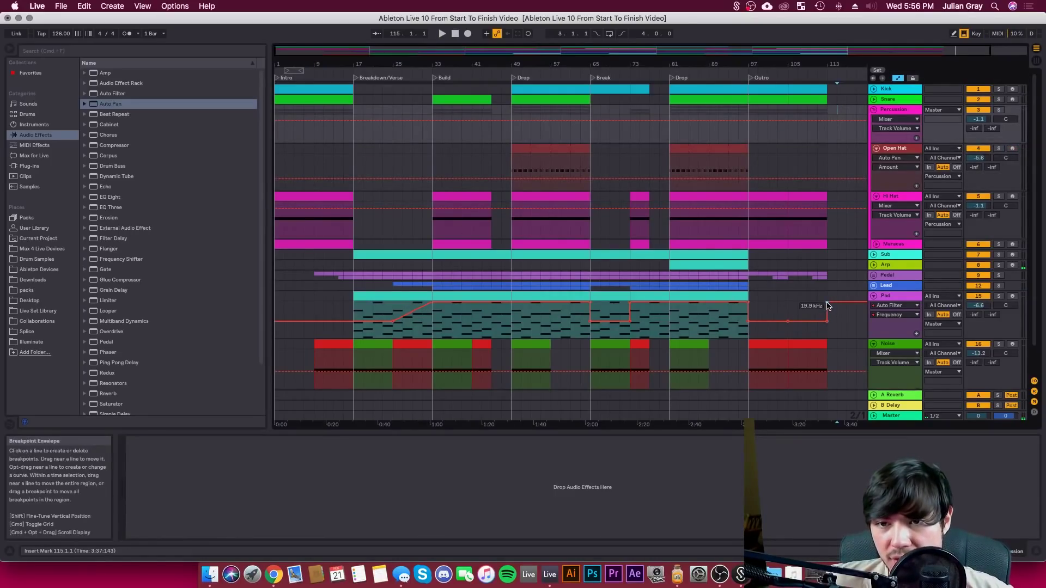
click(824, 307)
scroll(823, 308, down, 4)
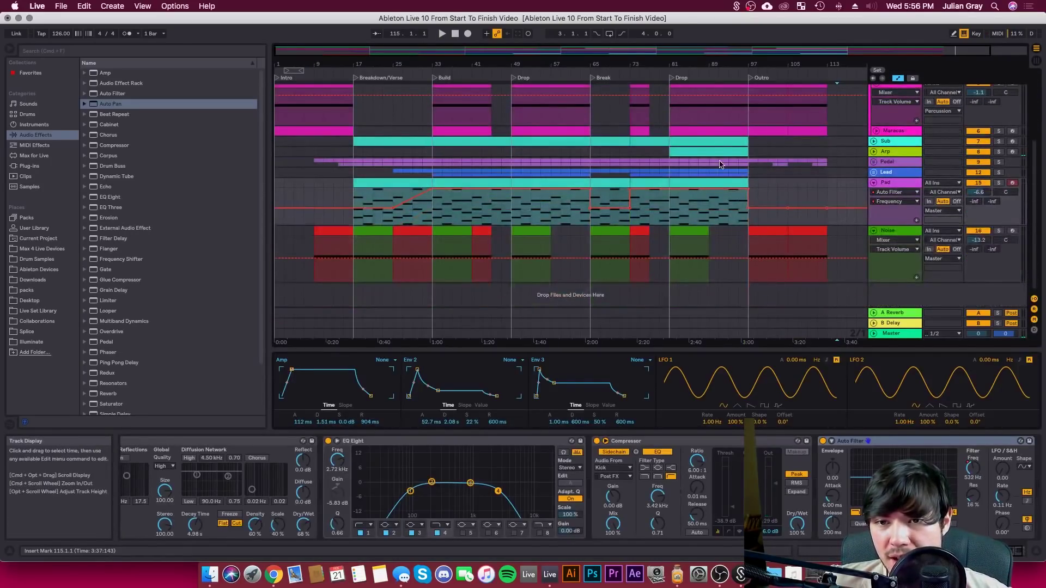
scroll(774, 218, up, 5)
scroll(769, 200, down, 2)
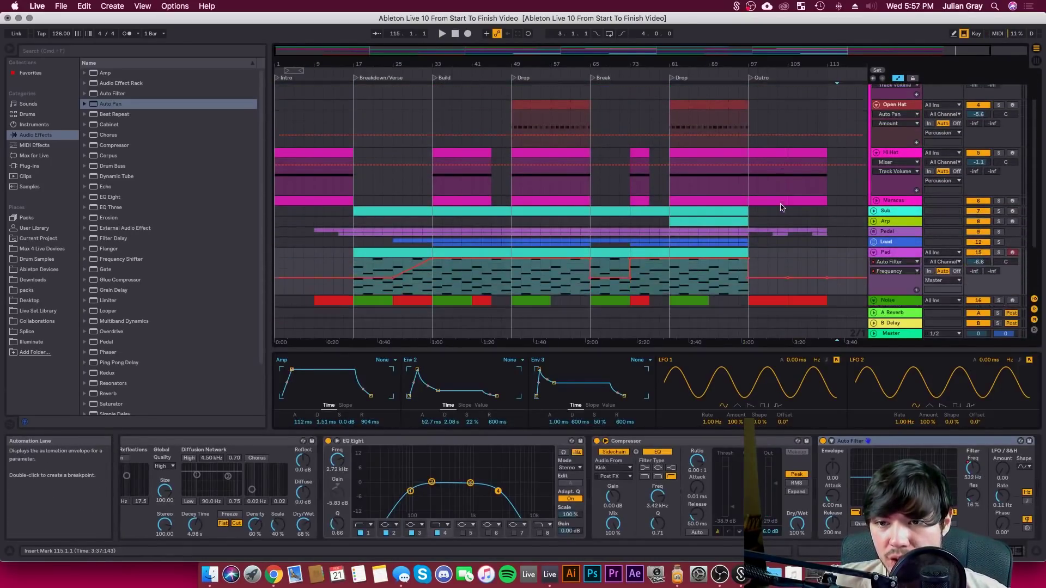
Copy the Arp clip from the second drop to the start of the first drop at bar 49
click(702, 223)
drag(702, 223, 537, 220)
click(502, 228)
click(507, 221)
click(509, 233)
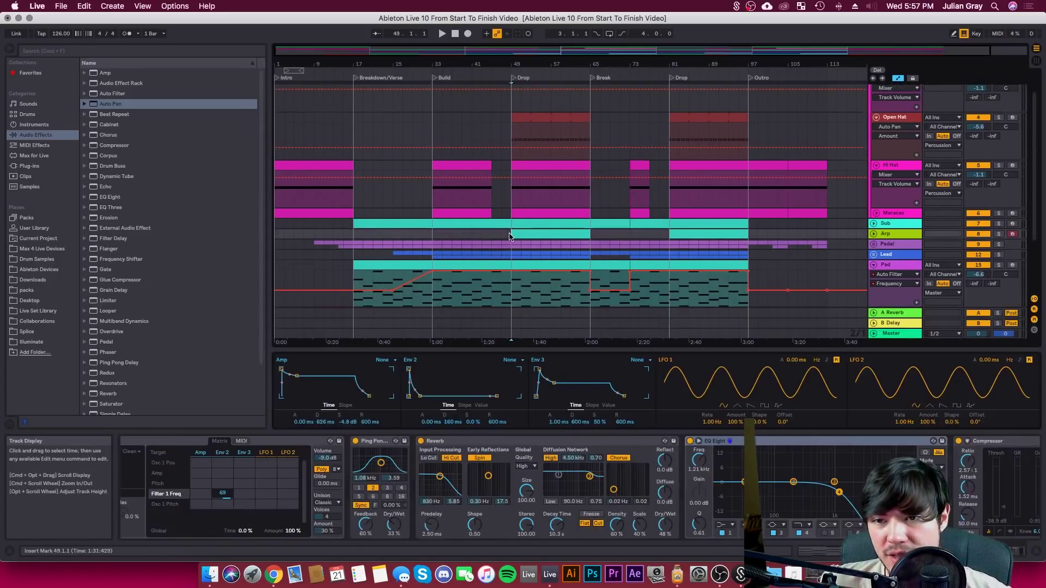
Review the track layout and play the arrangement from the start of the intro
scroll(753, 245, down, 3)
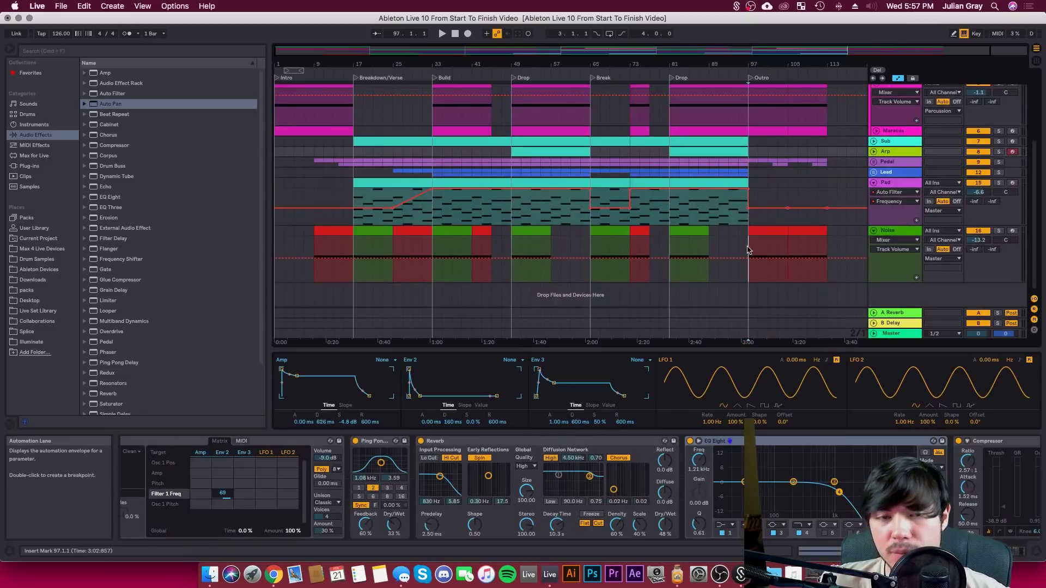
scroll(748, 250, up, 3)
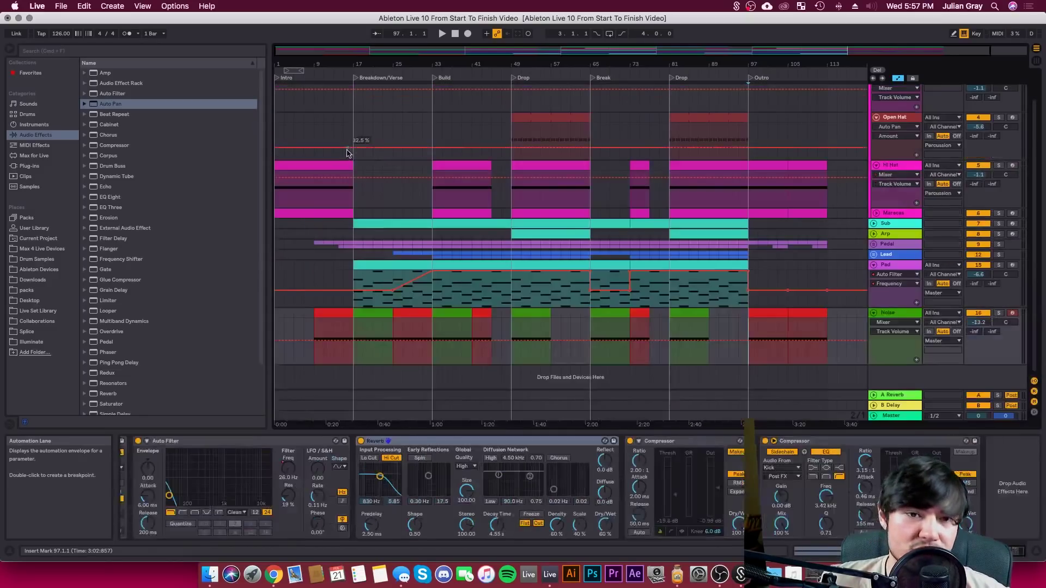
click(362, 127)
drag(827, 136, 373, 131)
click(354, 130)
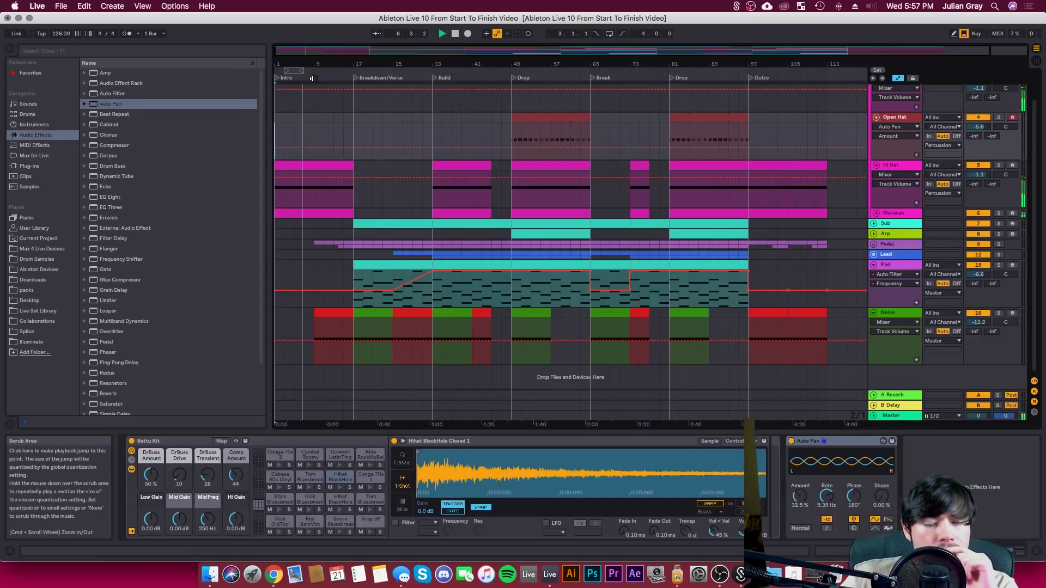
Unfold the Pedal group, hide the automation and shorten the fade-in of the first Pedal clip
scroll(311, 79, up, 5)
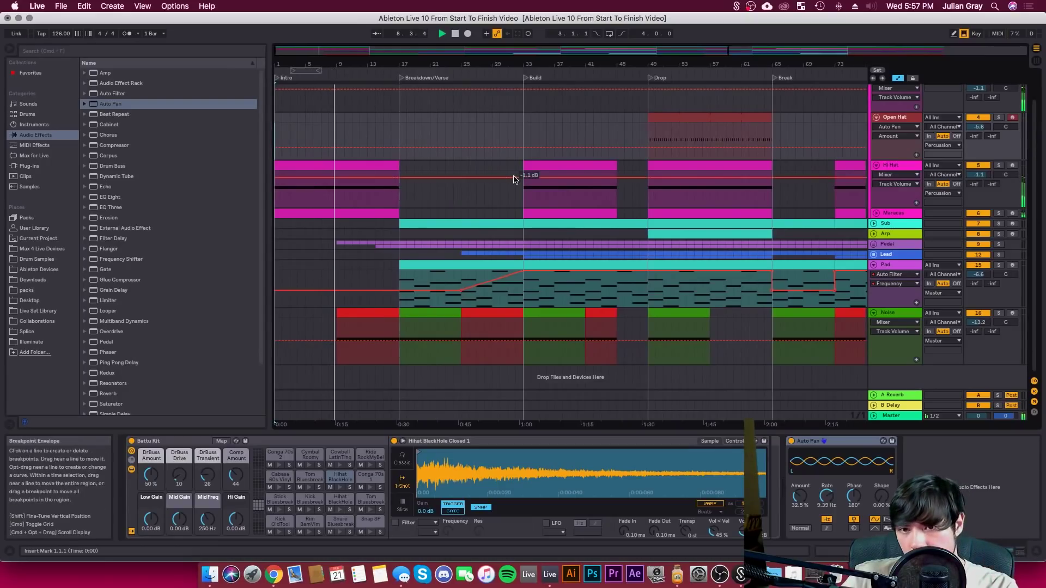
click(875, 244)
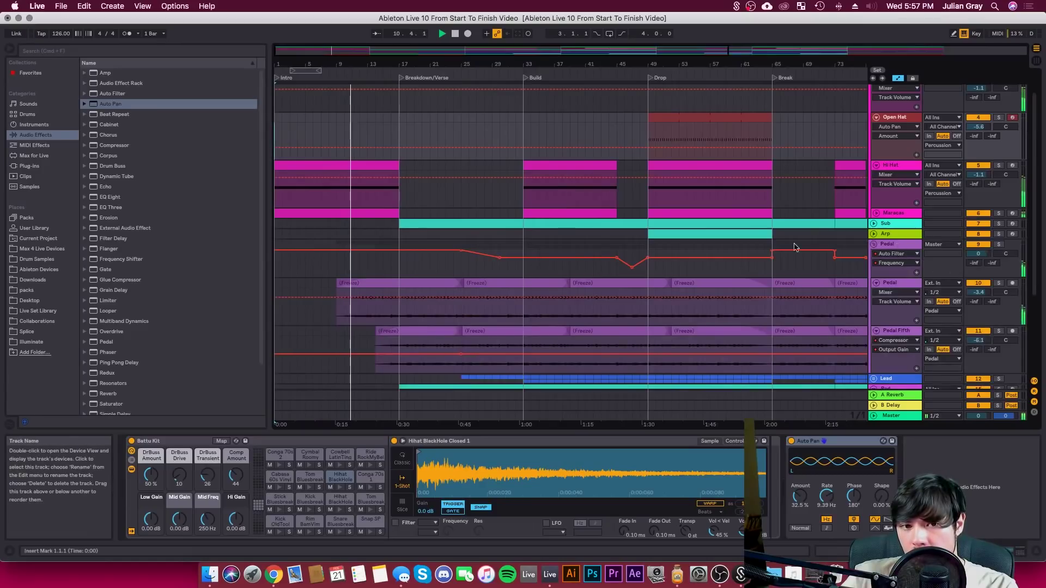
click(898, 78)
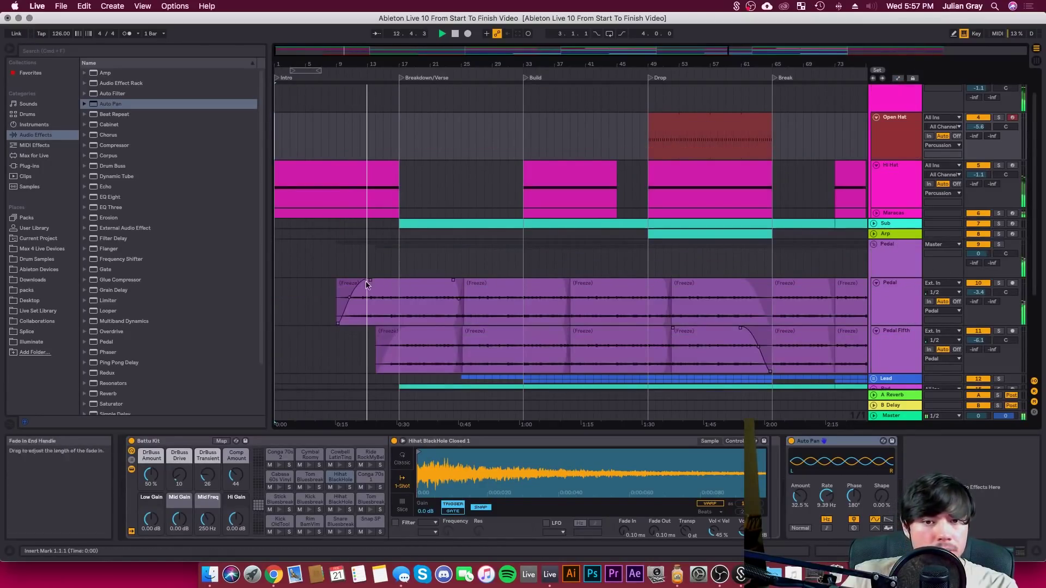
click(361, 283)
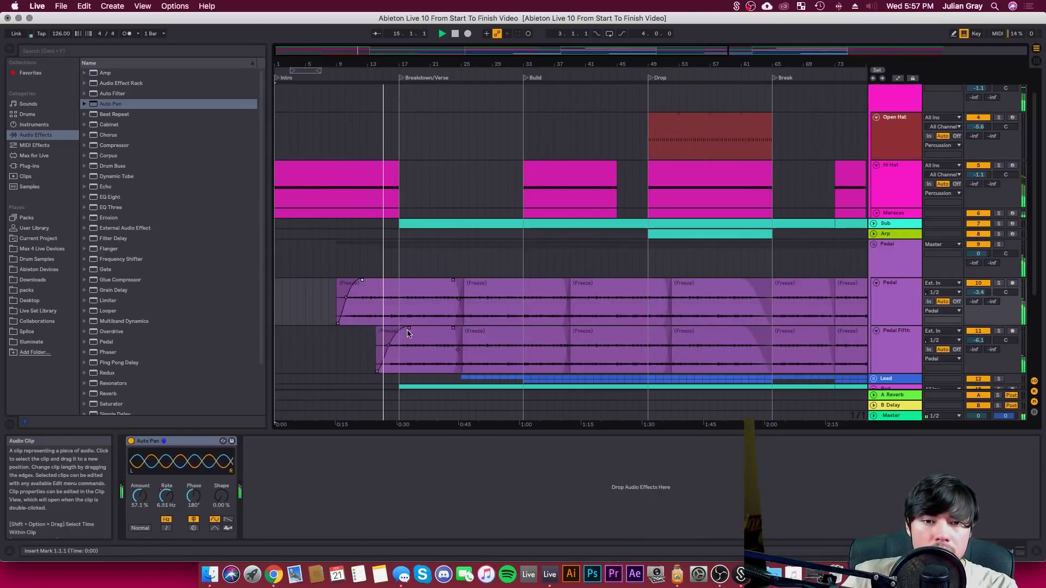
Extend the start of the first Pedal Fifth clip back to bar 13 and select the Pedal group track
click(390, 330)
drag(380, 334, 371, 334)
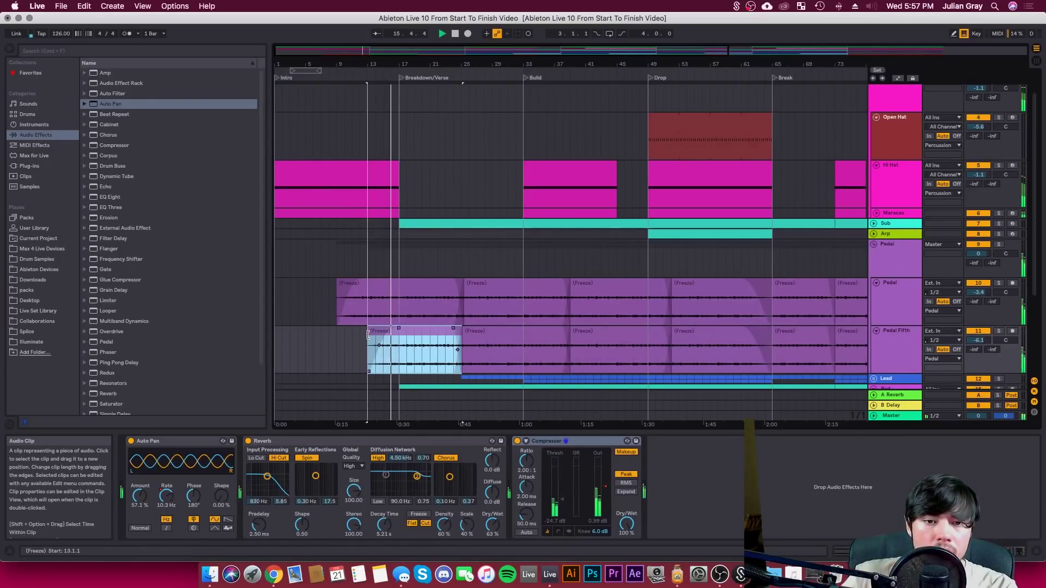
click(896, 247)
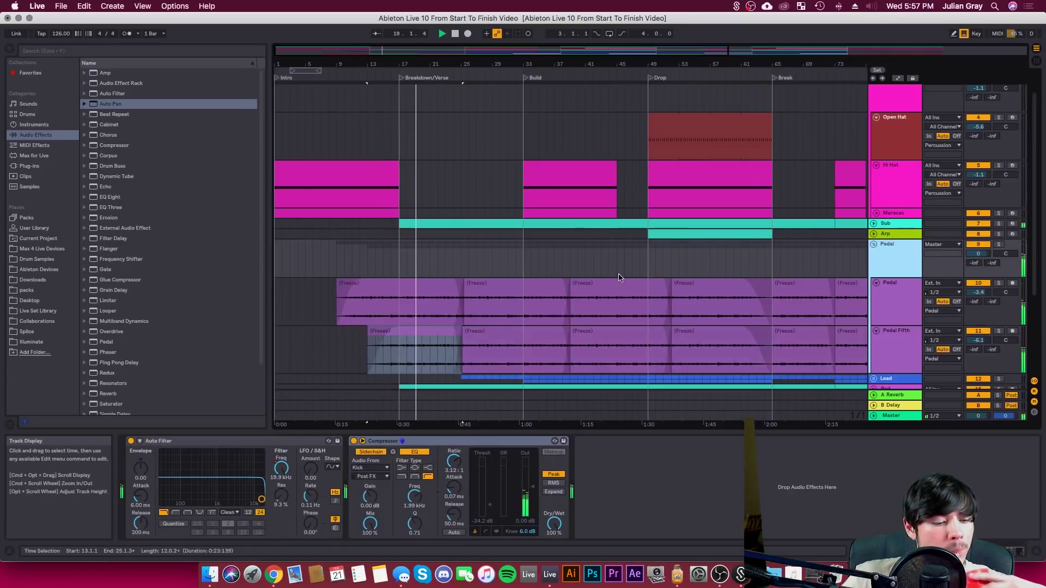
Clear the Pedal Fifth clips from the outro and merge the outro Pedal part into one clip running from bar 97 to 113
double_click(511, 49)
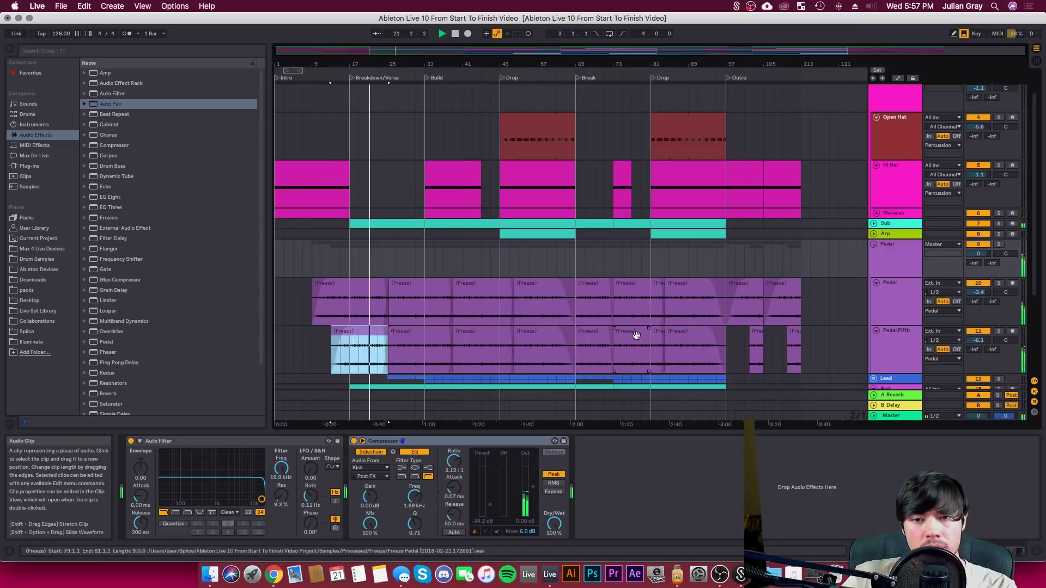
click(727, 344)
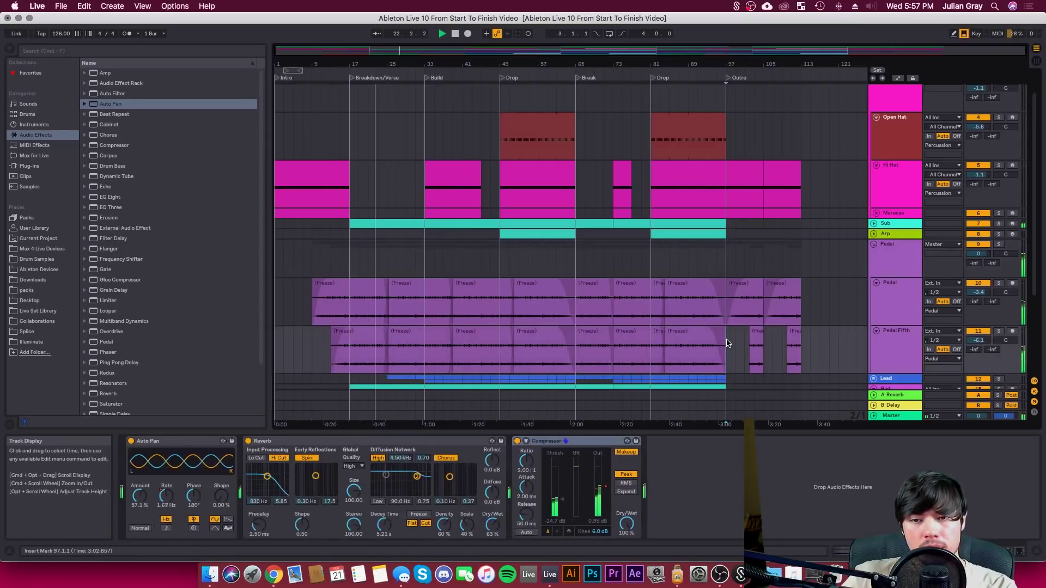
drag(727, 343, 819, 327)
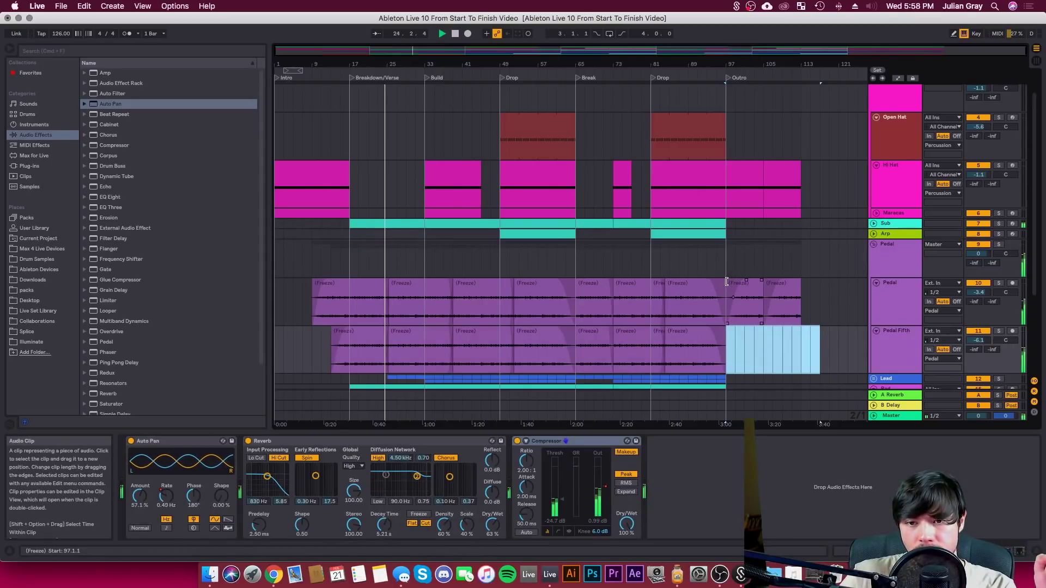
drag(747, 280, 801, 286)
drag(721, 284, 726, 283)
click(754, 325)
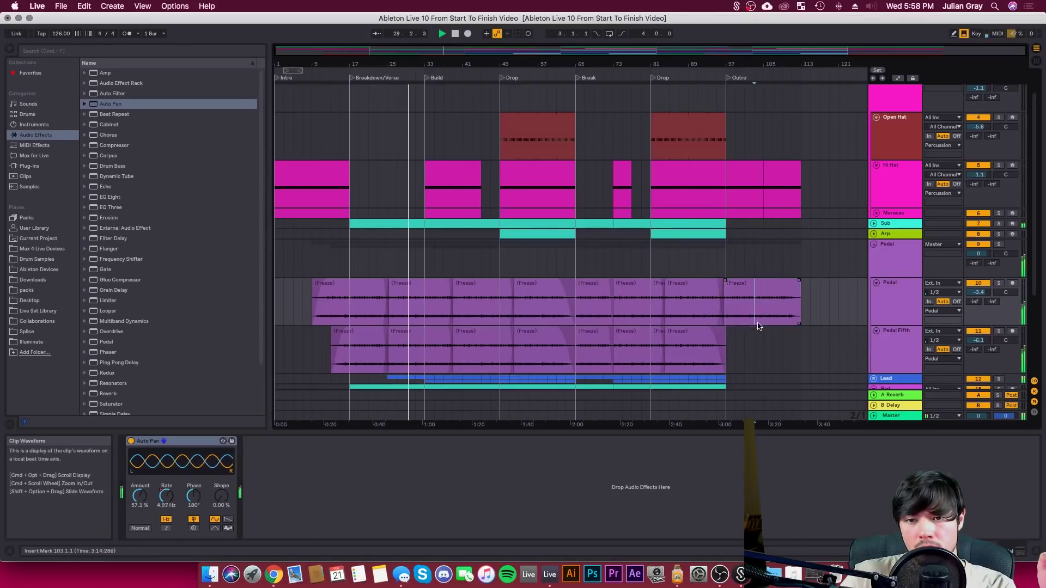
Copy the second drop's last Pedal Fifth clip into the outro and trim it to run from about bar 97 to bar 111
click(688, 332)
drag(707, 329, 718, 330)
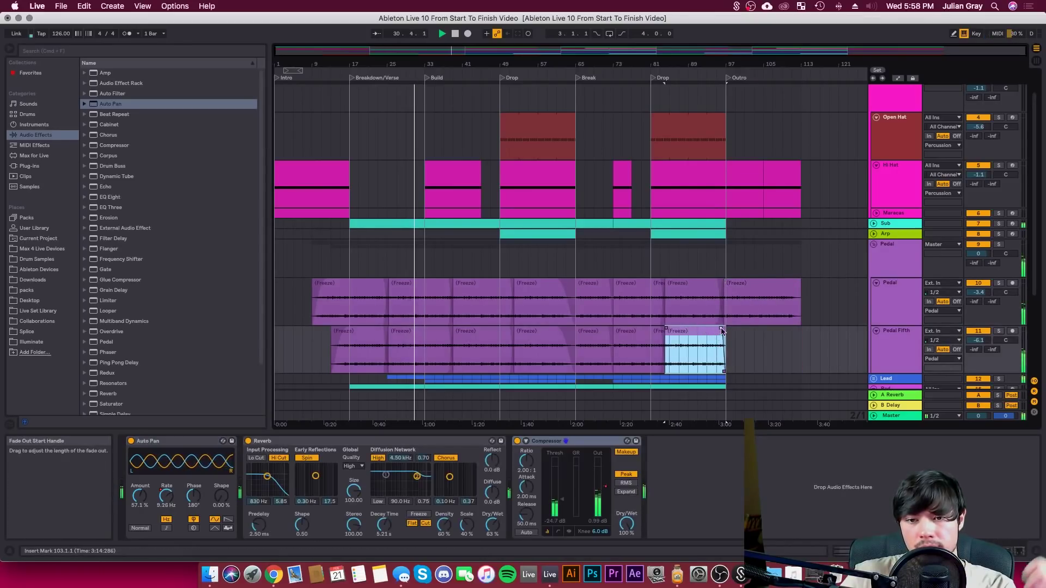
right_click(707, 349)
click(730, 69)
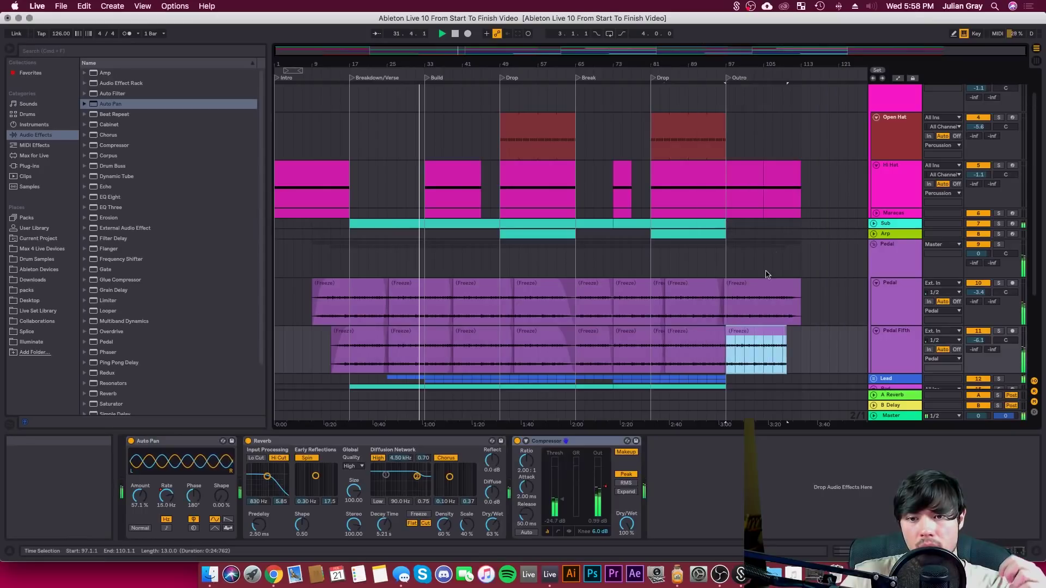
drag(797, 332, 726, 331)
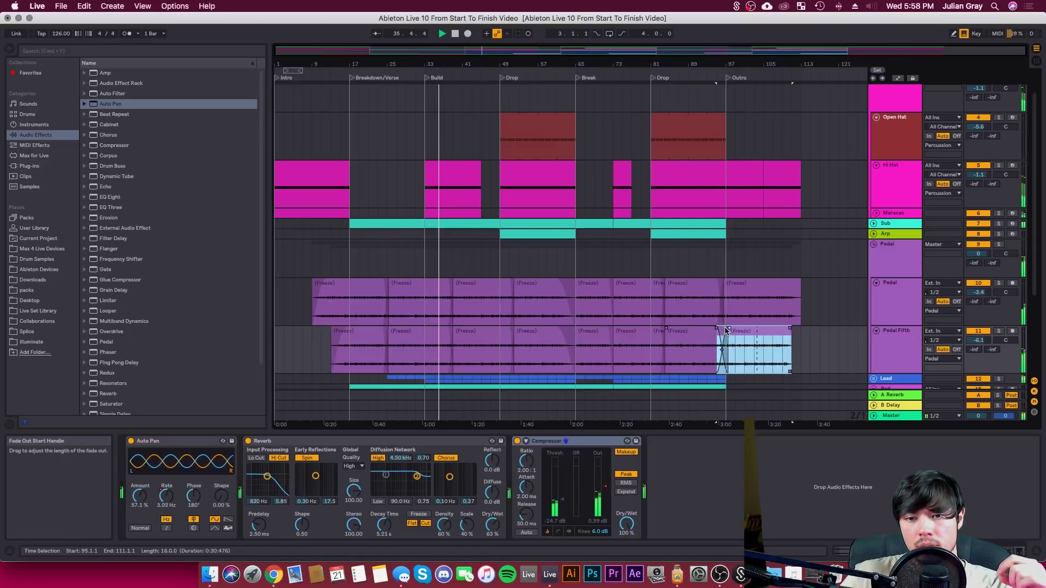
click(734, 351)
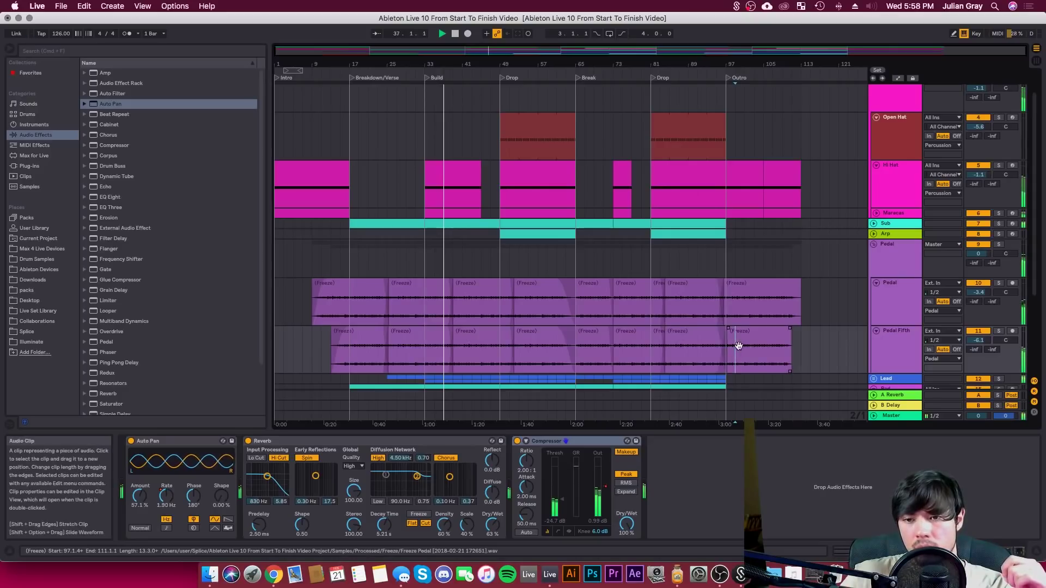
Review all tracks across the build, both drops and the break while the arrangement plays
scroll(738, 346, down, 3)
drag(562, 63, 785, 109)
drag(675, 64, 676, 73)
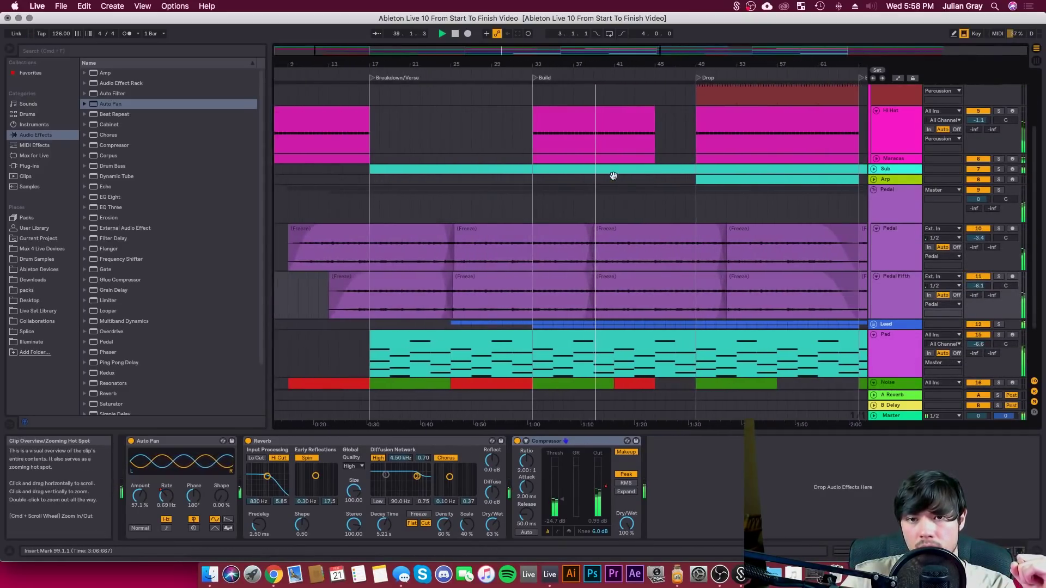
scroll(618, 214, down, 2)
scroll(618, 214, down, 2)
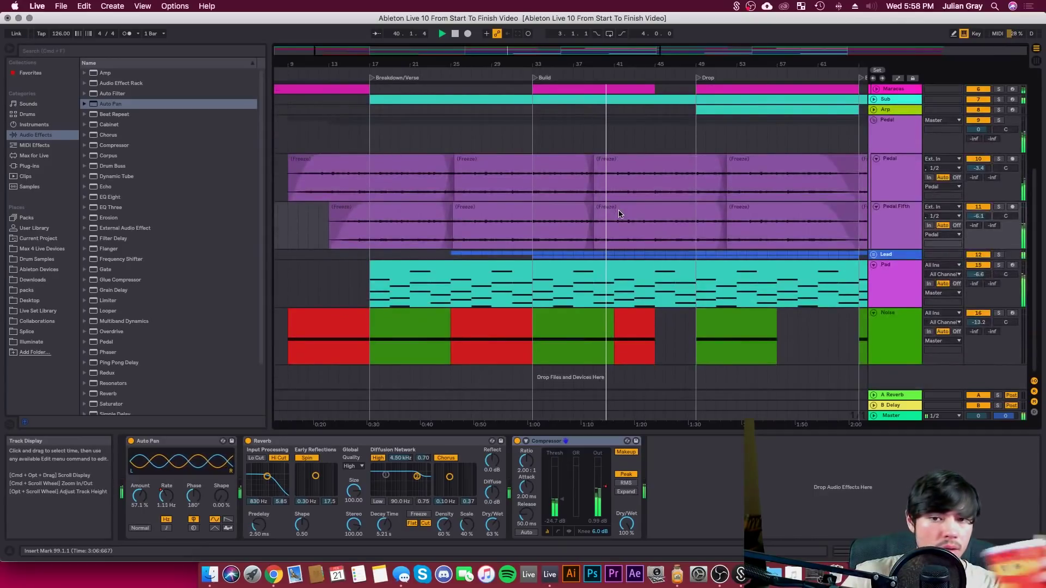
scroll(618, 214, up, 2)
scroll(619, 215, up, 4)
click(619, 209)
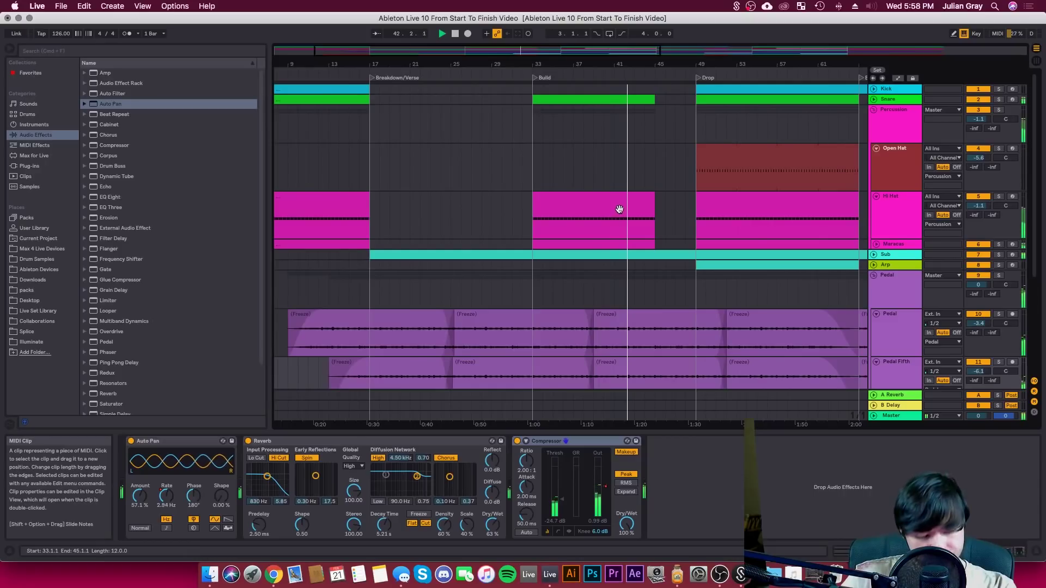
scroll(616, 210, right, 4)
click(603, 130)
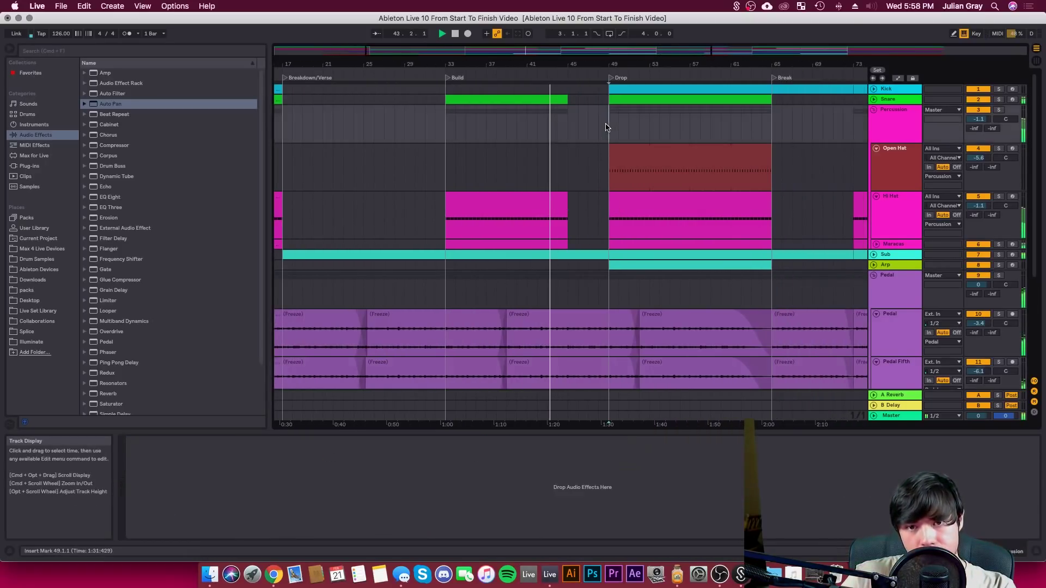
scroll(605, 129, right, 6)
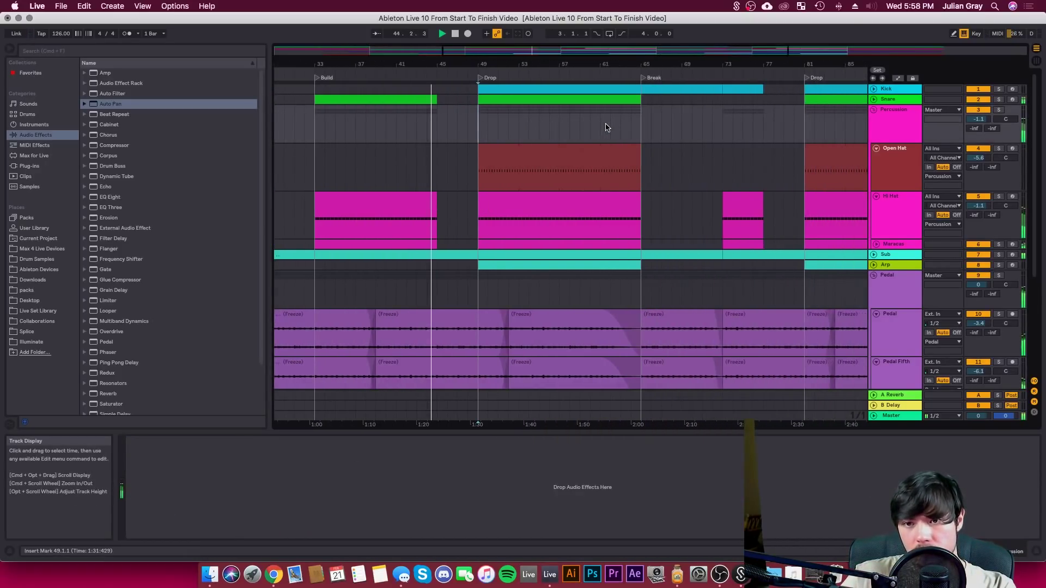
scroll(607, 127, right, 4)
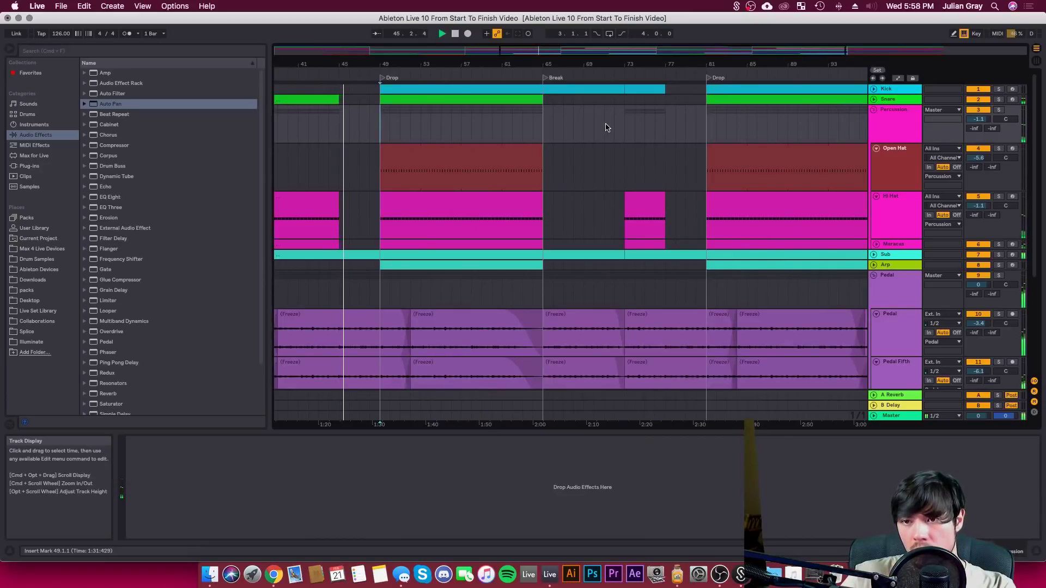
scroll(608, 127, left, 6)
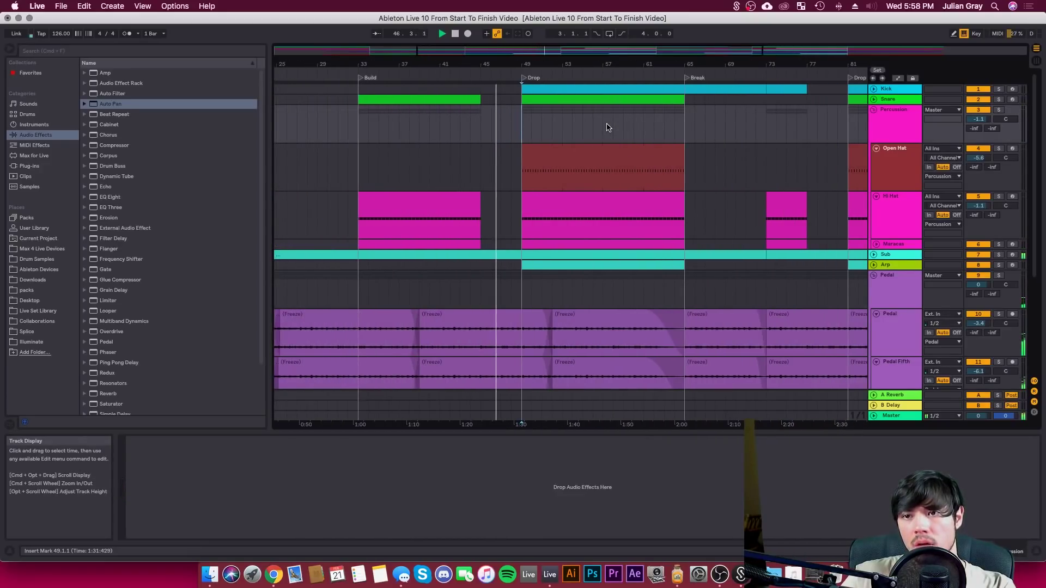
scroll(607, 127, down, 6)
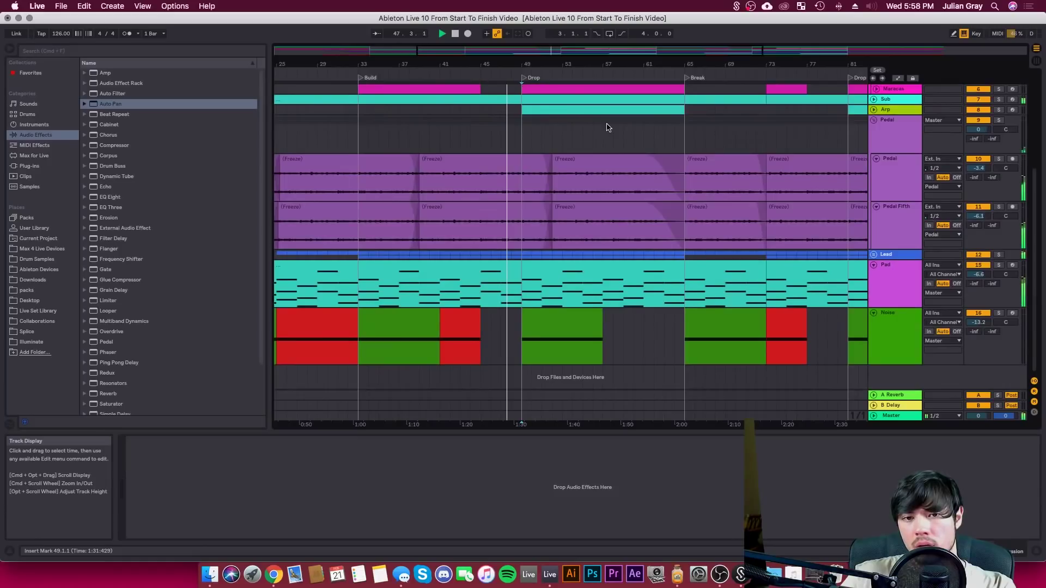
scroll(607, 127, right, 6)
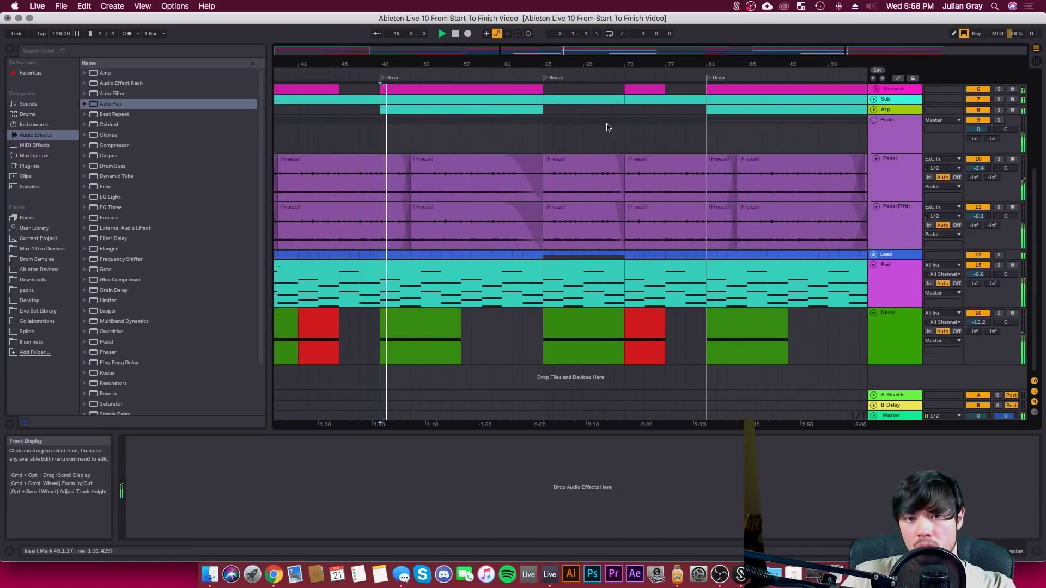
scroll(608, 127, up, 4)
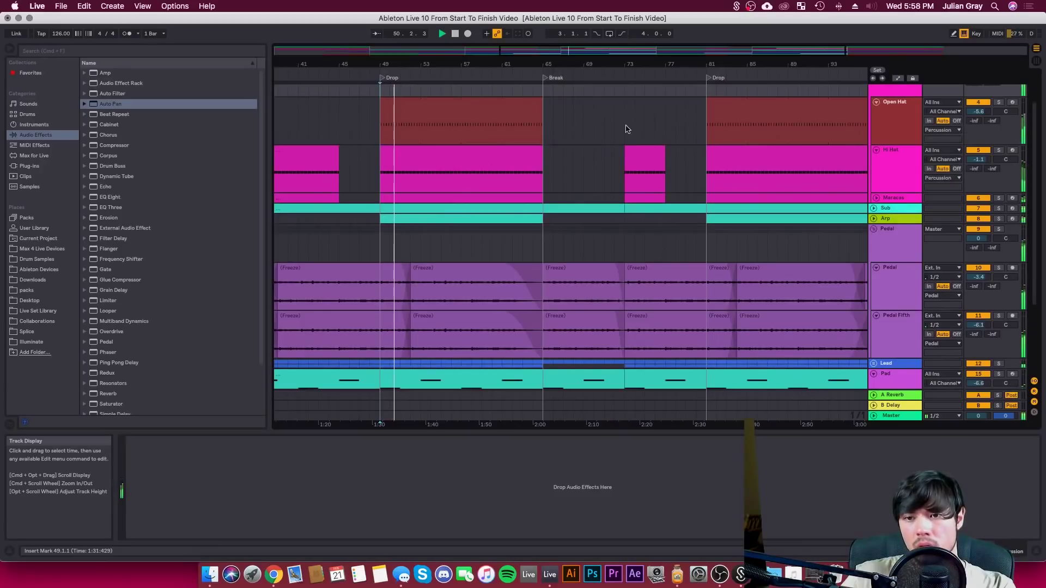
Unfold the Arp track and examine its device chain from the synth through to the compressors
click(873, 218)
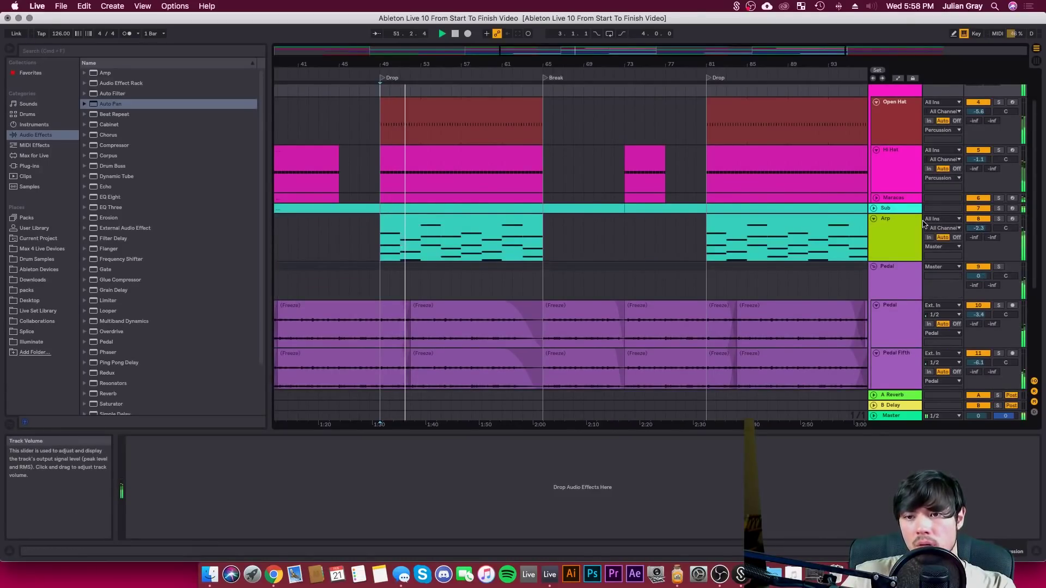
click(899, 239)
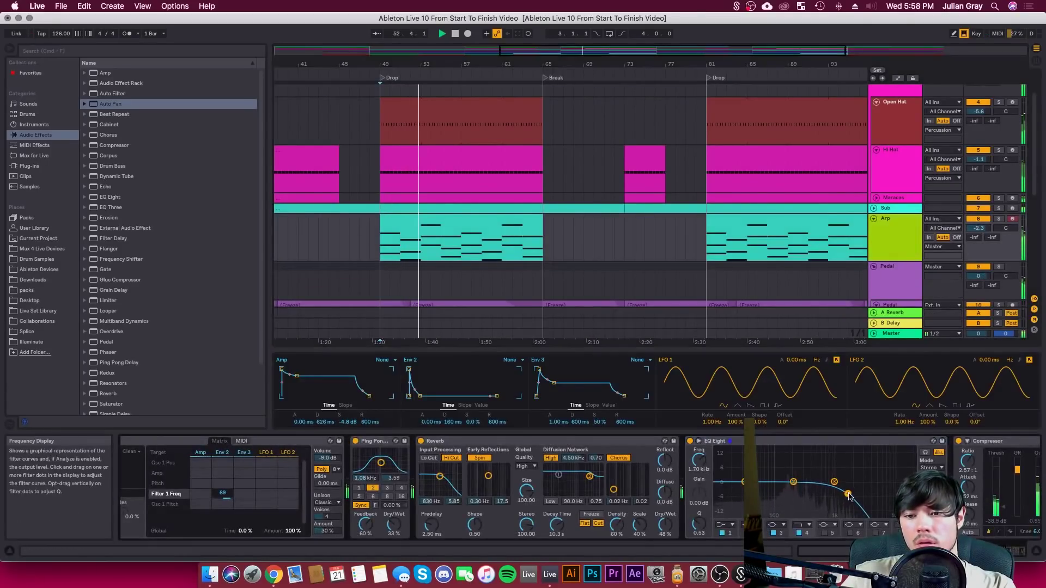
scroll(899, 496, right, 5)
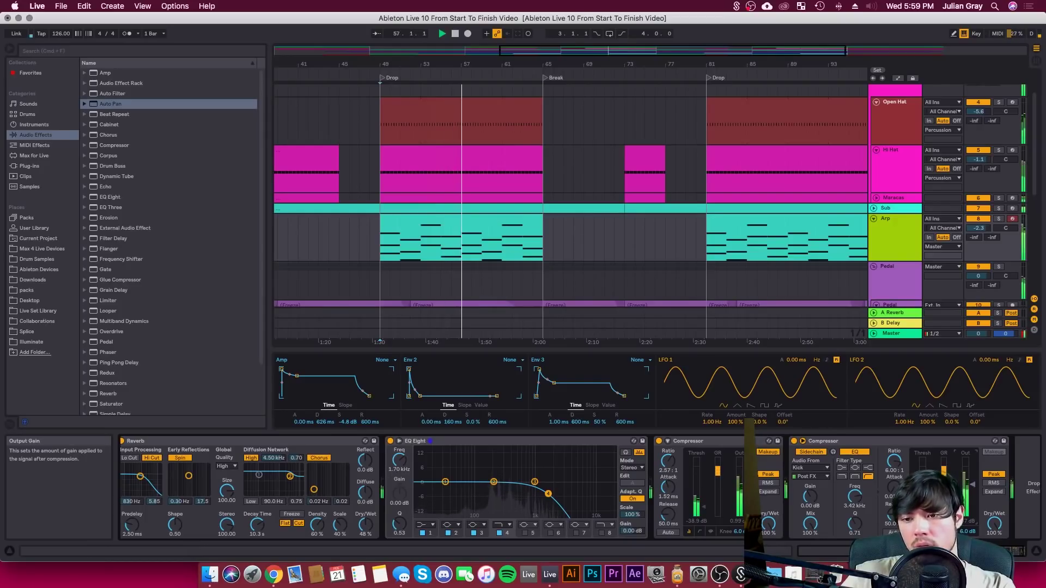
Compare the Arp track's outro from bar 97 to 113 with the clips on the other tracks
mouse_move(524, 48)
mouse_down()
mouse_move(485, 51)
mouse_move(505, 52)
mouse_up()
click(704, 228)
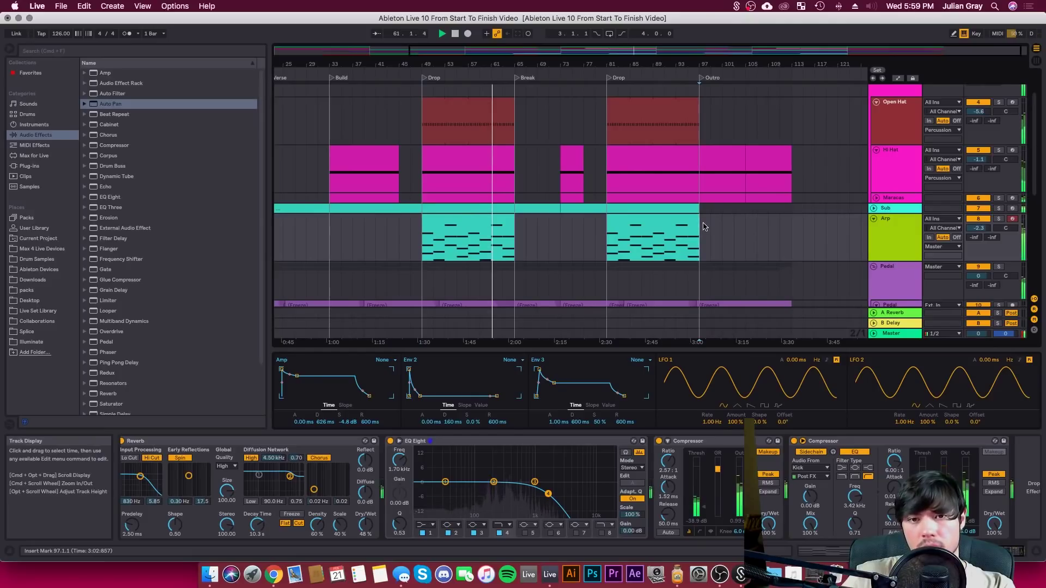
drag(703, 64, 703, 76)
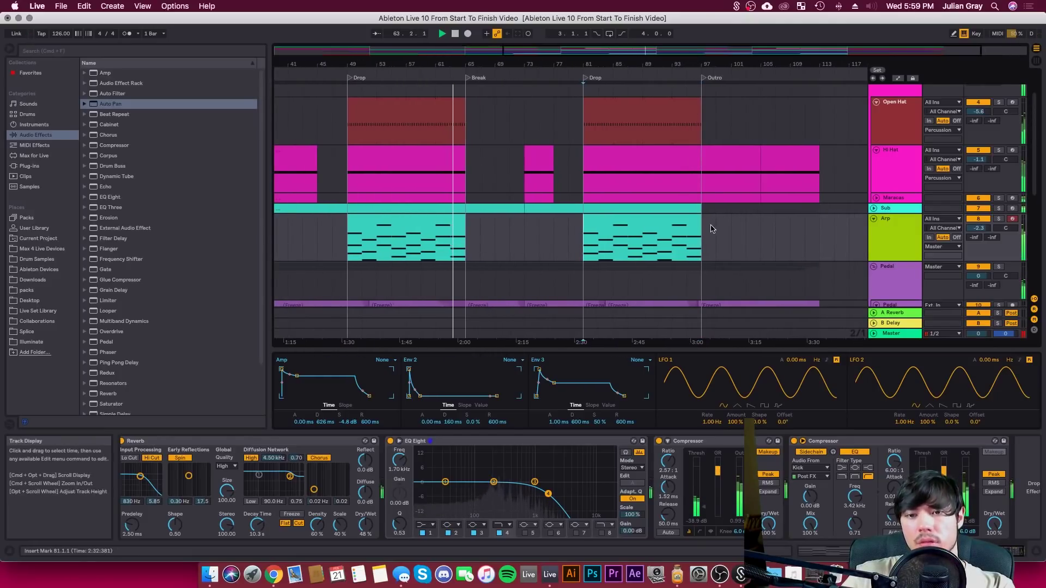
drag(715, 229, 820, 225)
click(819, 225)
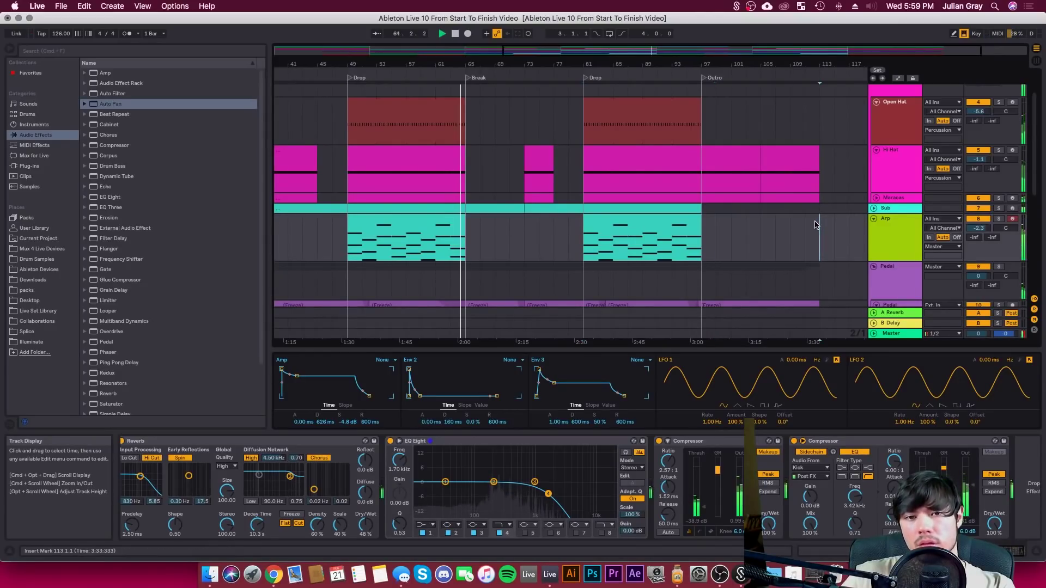
scroll(518, 170, up, 2)
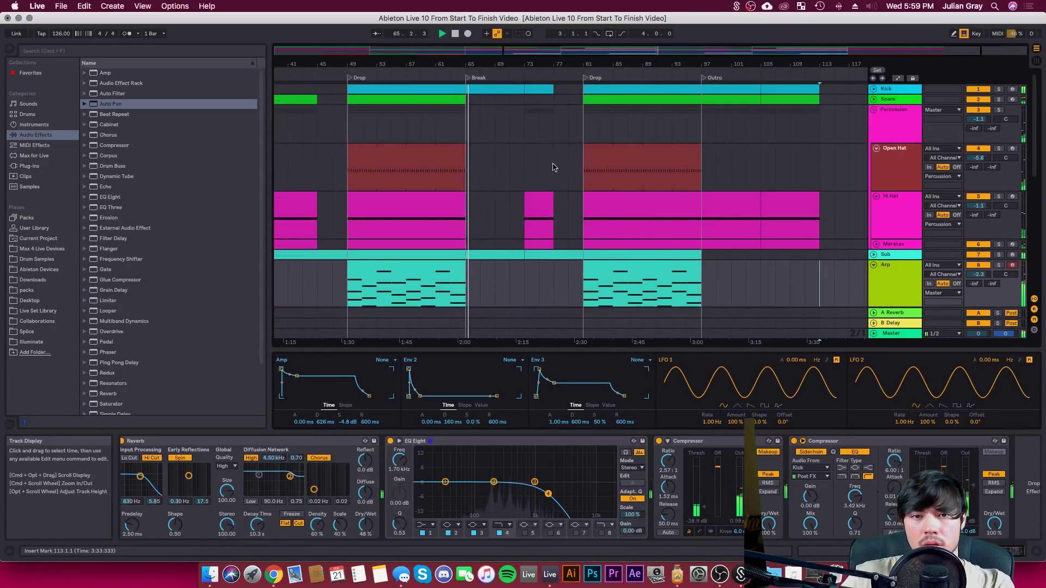
scroll(523, 169, down, 10)
scroll(555, 180, up, 1)
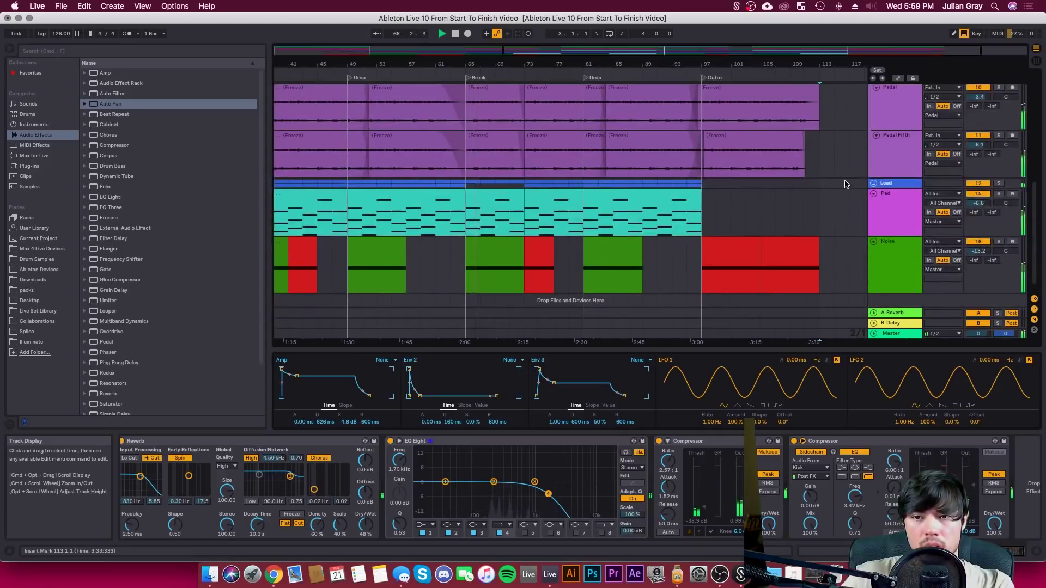
Show the Lead group's filter automation, raise the break's frequency to about 2.28 kHz and make the drop abrupt at bar 65
click(874, 183)
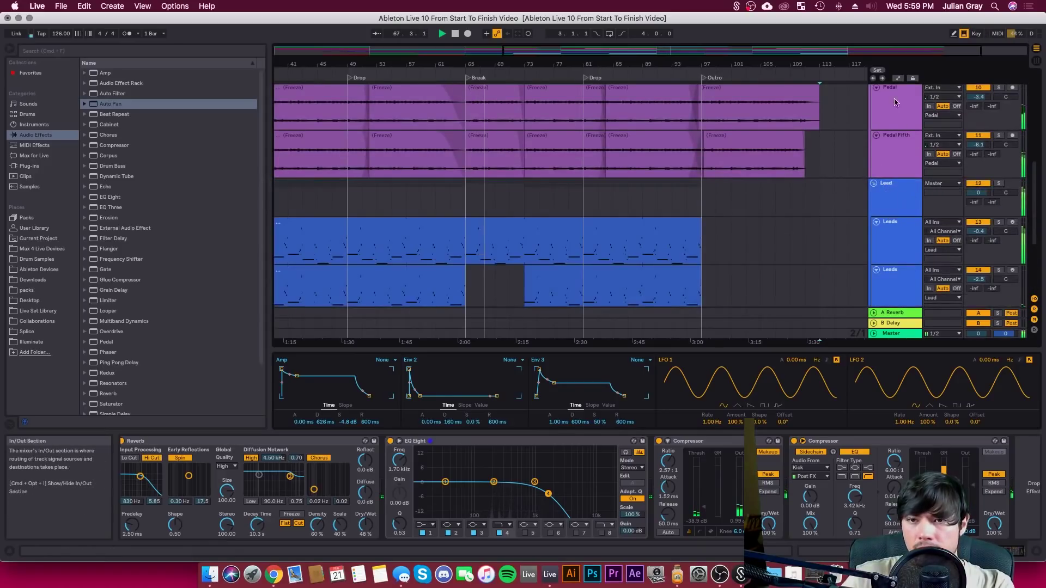
click(898, 78)
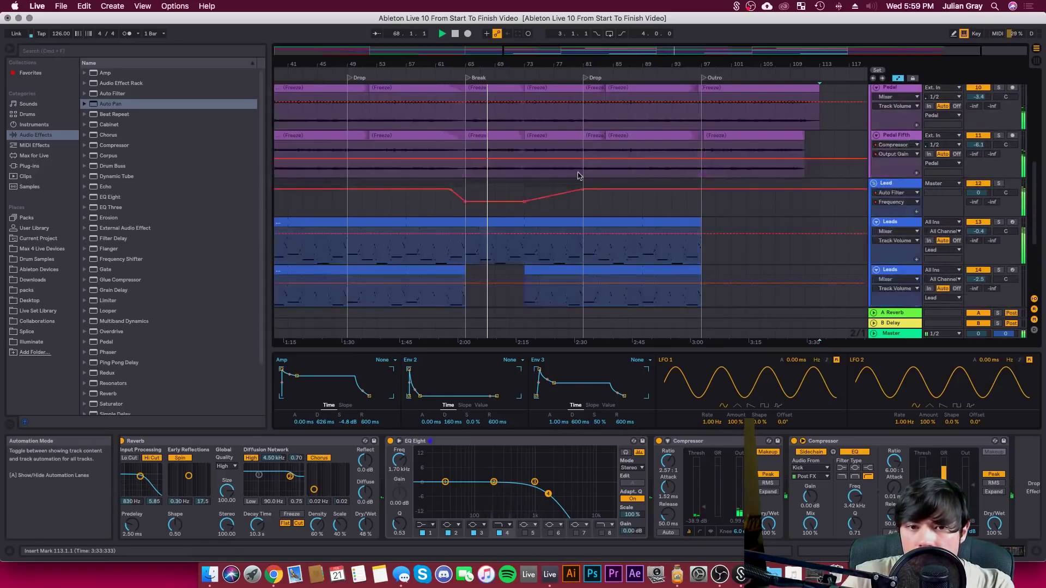
click(484, 207)
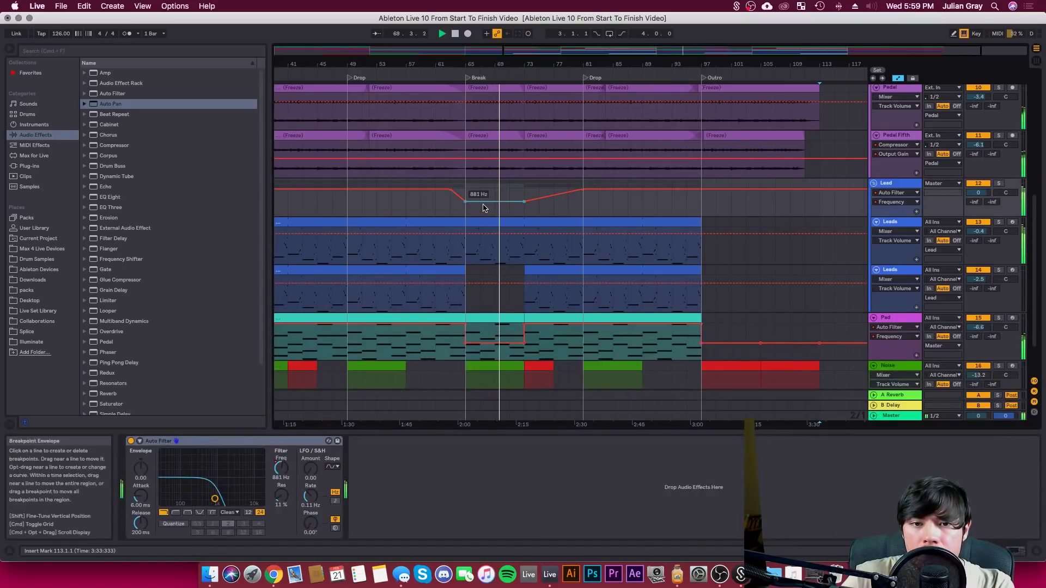
drag(452, 191, 465, 189)
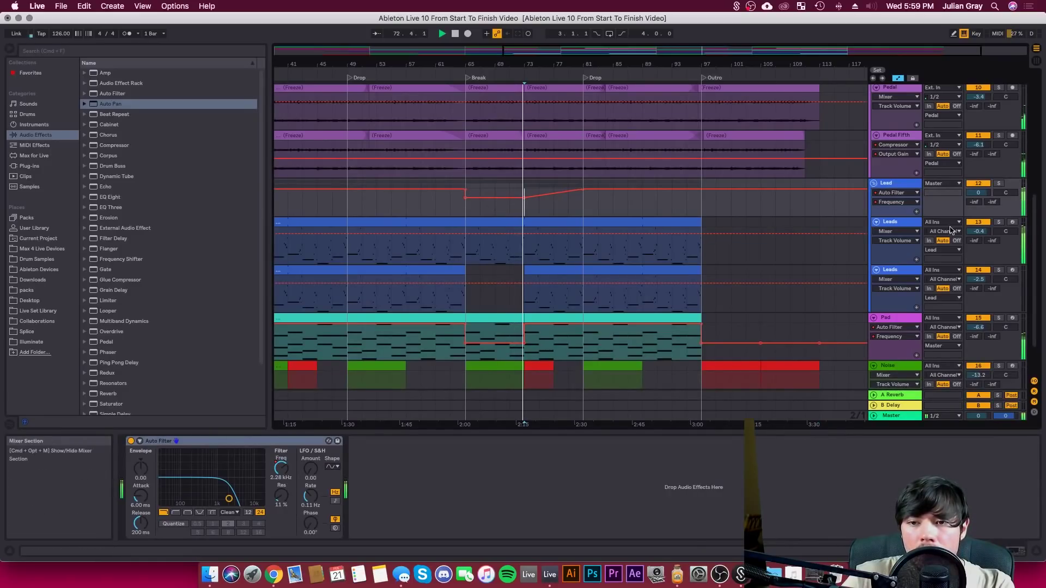
Reshape the Pad's Auto Filter frequency automation into a gradual rise from bar 73 to the second drop at bar 81
click(892, 232)
click(892, 236)
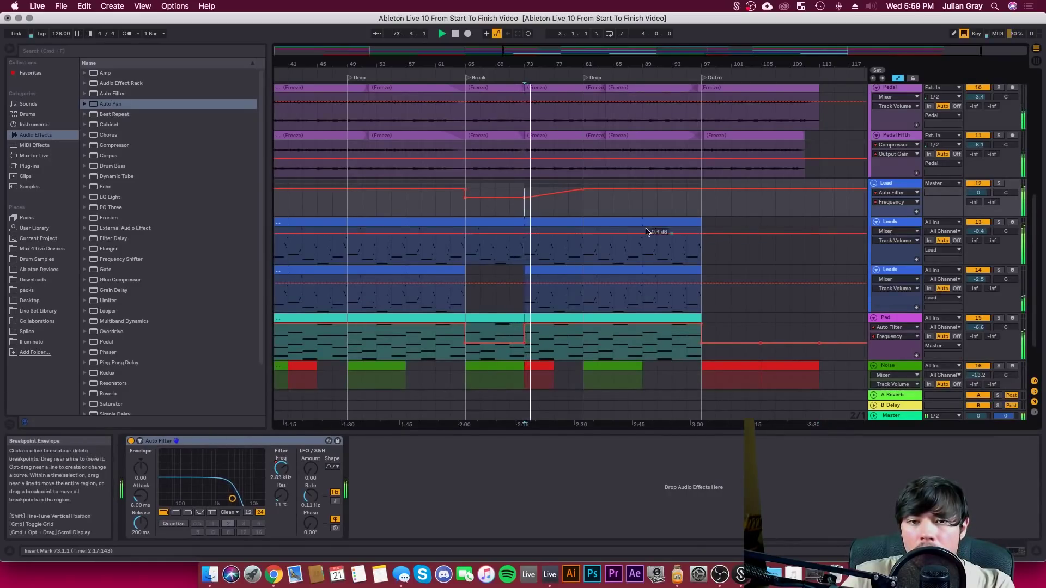
scroll(627, 228, down, 2)
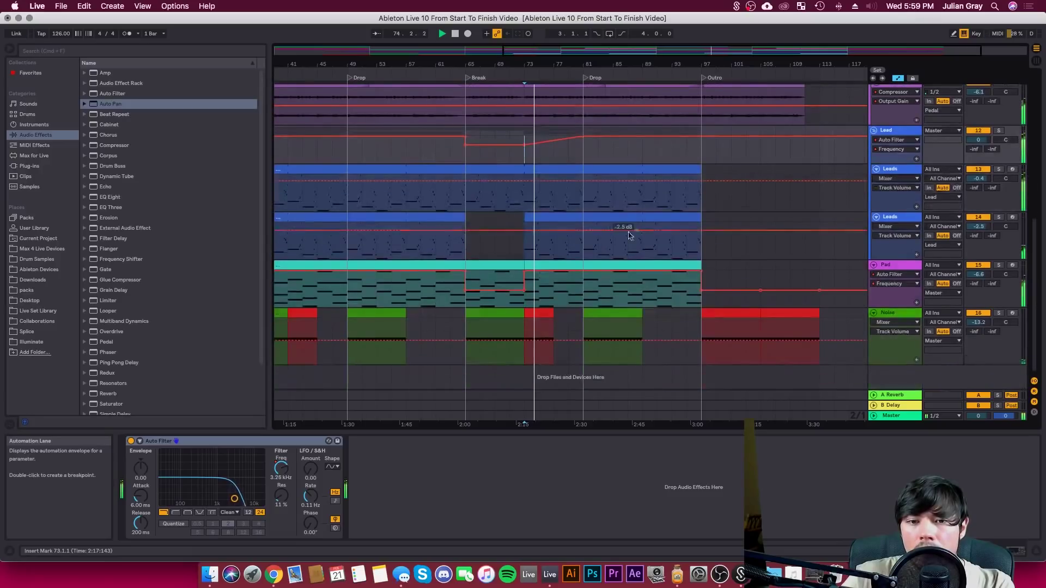
click(534, 294)
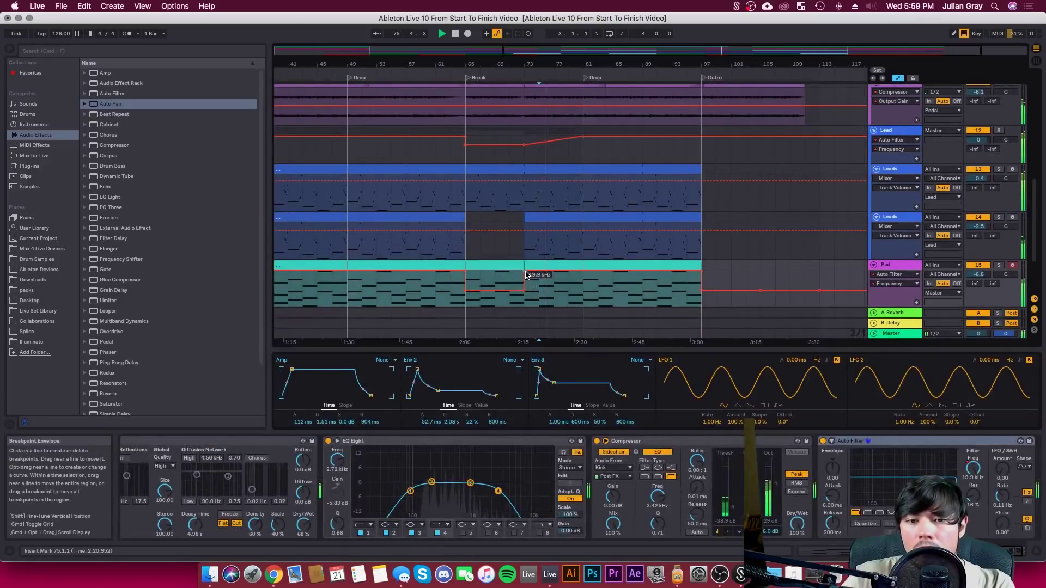
drag(523, 274, 555, 271)
click(596, 290)
Check the outro section after bar 97 on the Pad and Leads tracks
drag(660, 50, 692, 44)
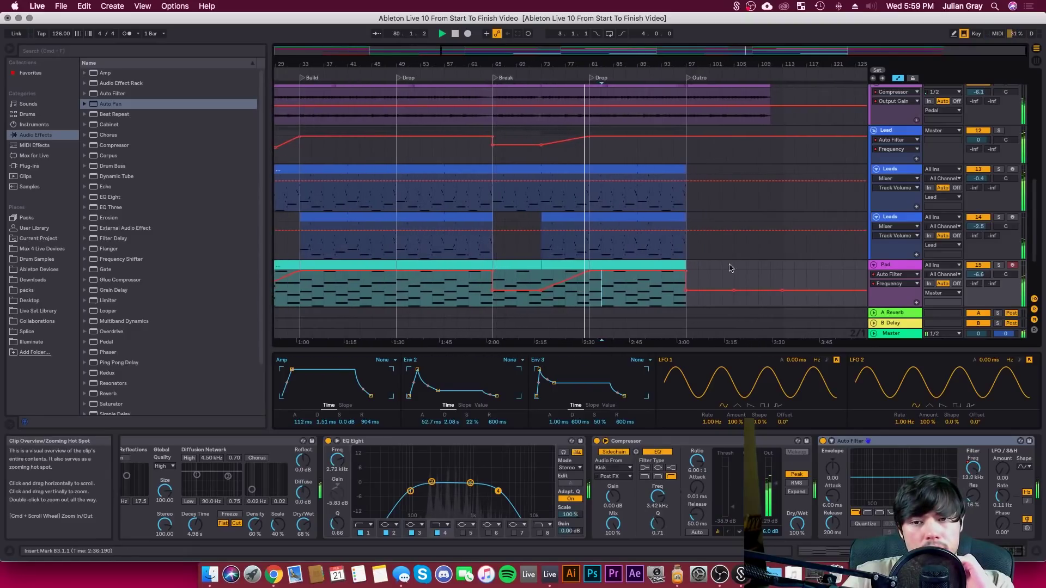
drag(697, 295, 786, 292)
click(783, 292)
click(699, 198)
scroll(694, 200, up, 3)
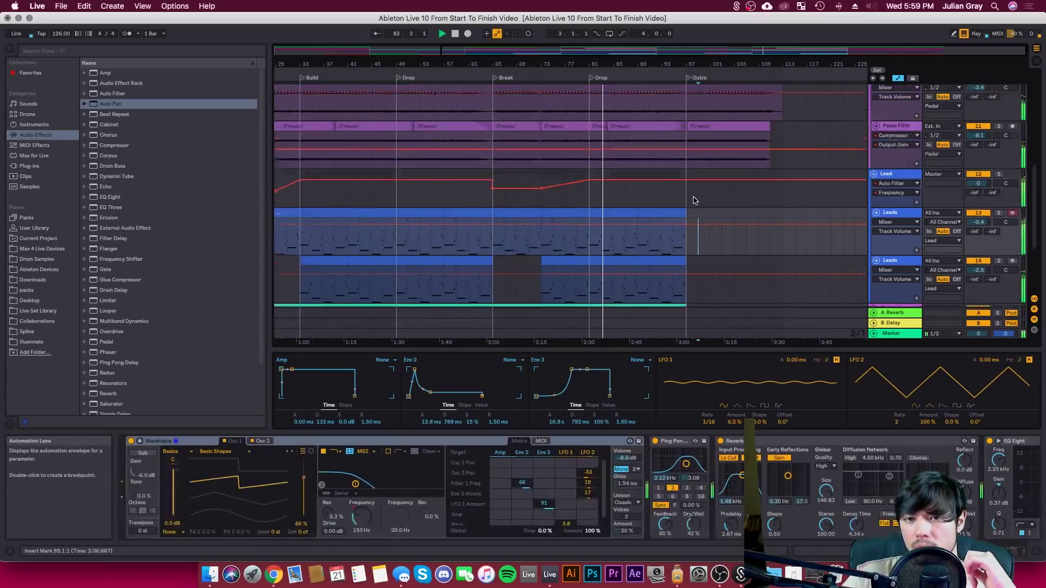
Set the Open Hat track's volume to -3.3 dB and the Hi Hat track's volume to -3.2 dB
scroll(692, 198, up, 8)
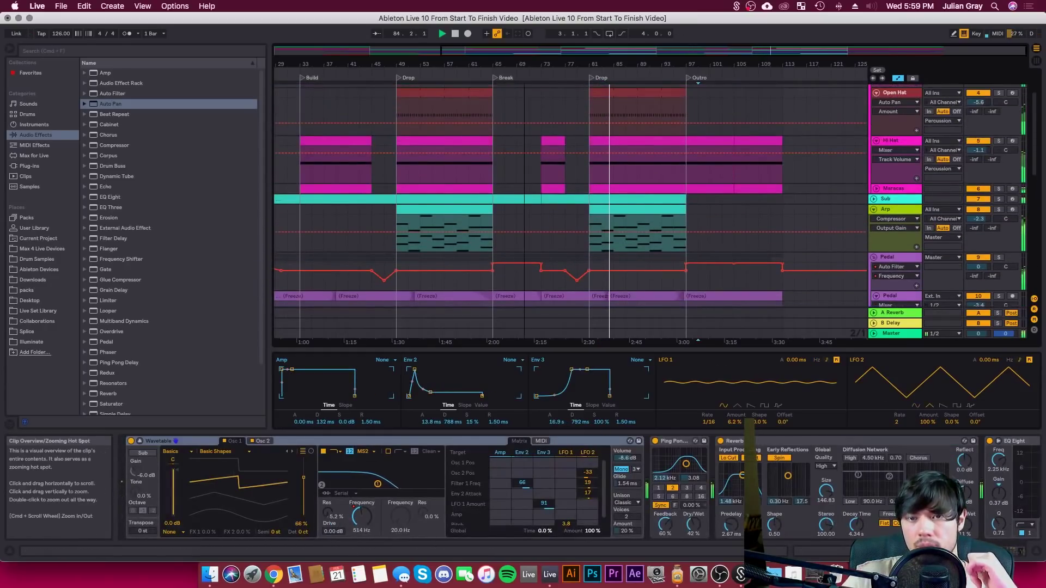
drag(688, 51, 702, 58)
scroll(922, 141, up, 3)
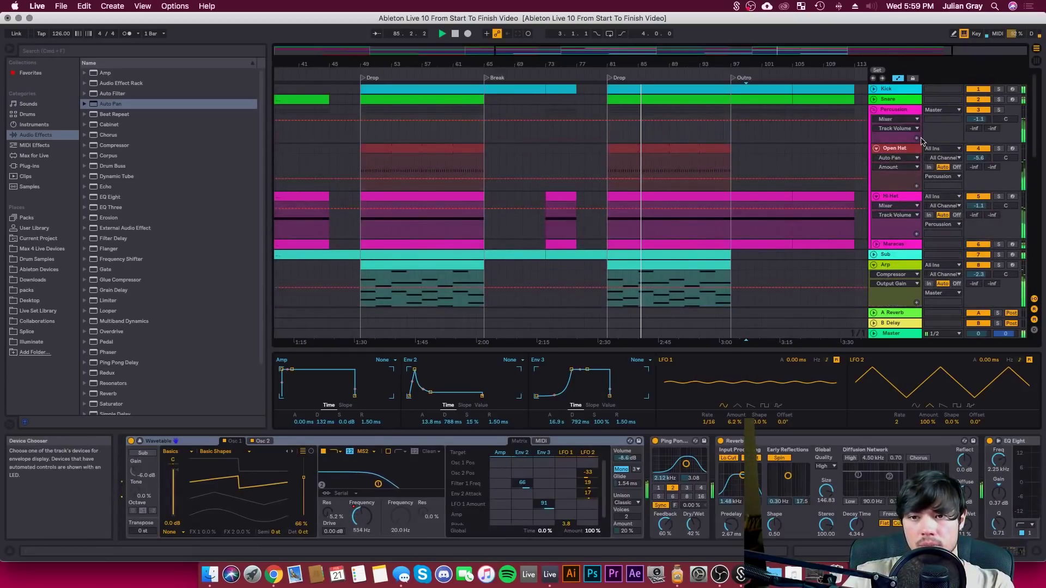
drag(979, 157, 979, 147)
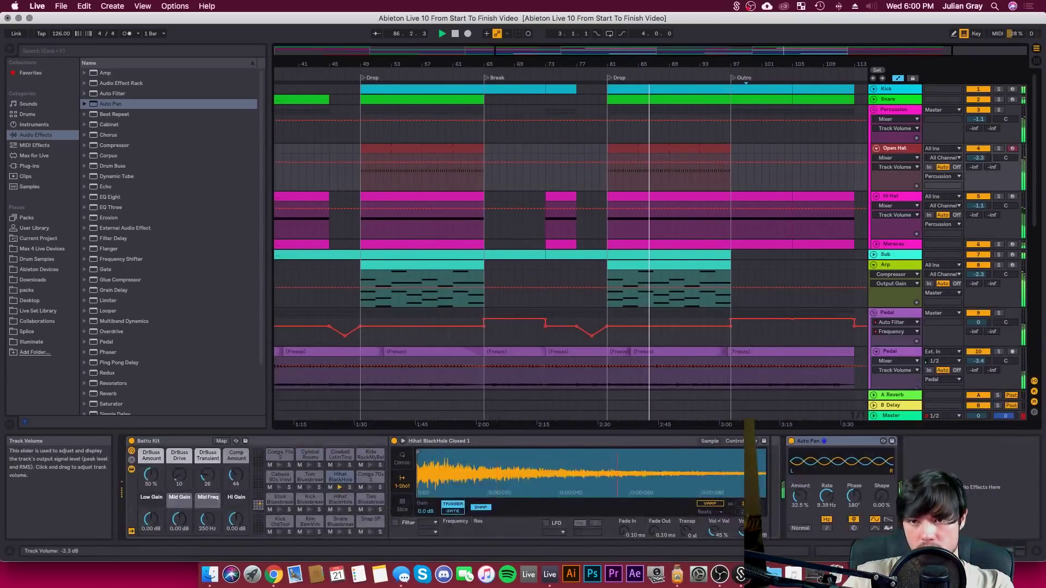
click(875, 149)
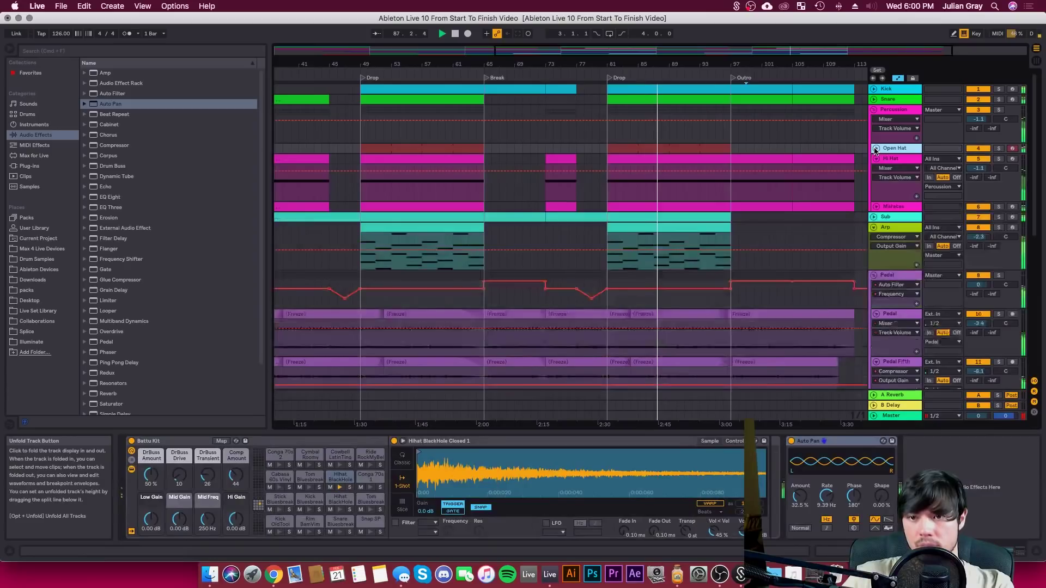
click(978, 160)
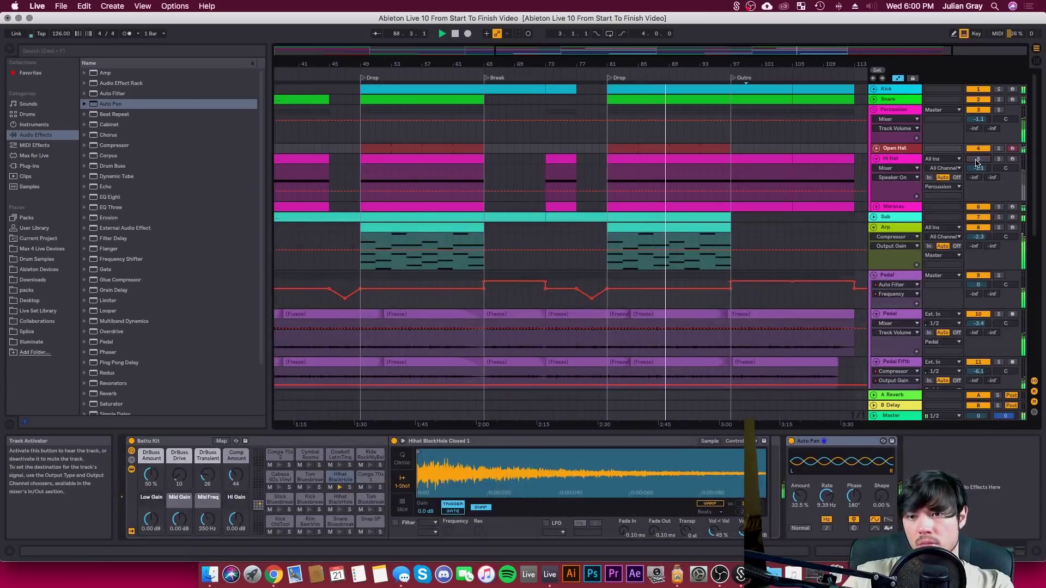
drag(979, 168, 979, 173)
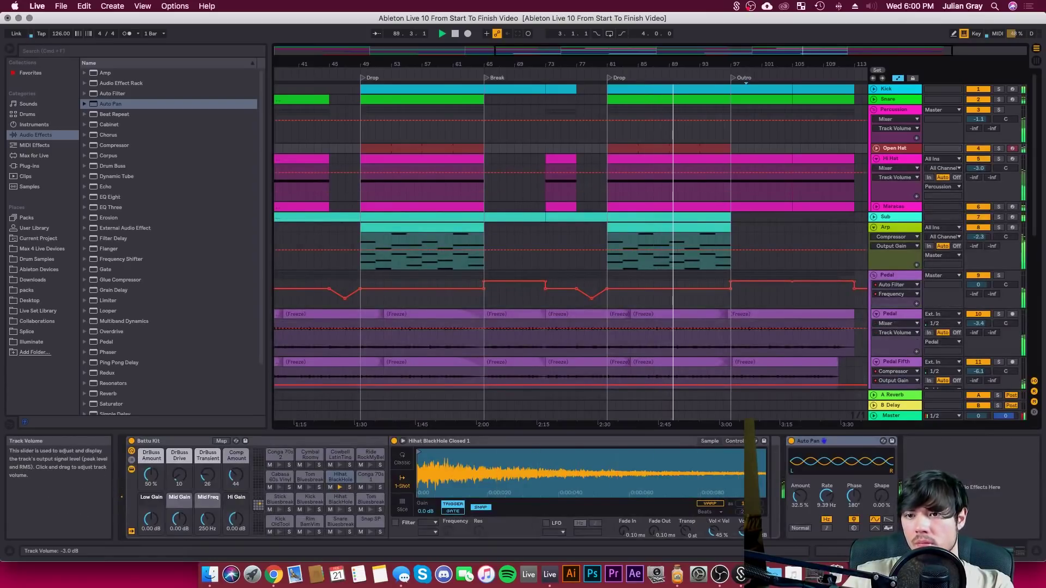
click(689, 97)
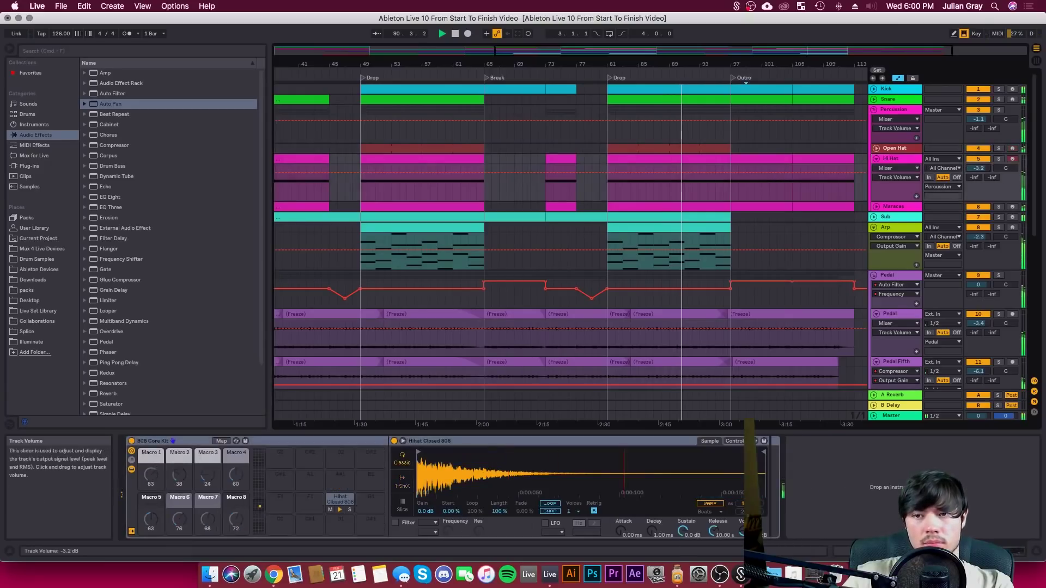
Unfold the Open Hat track again and set its volume to -2.9 dB
scroll(689, 97, right, 3)
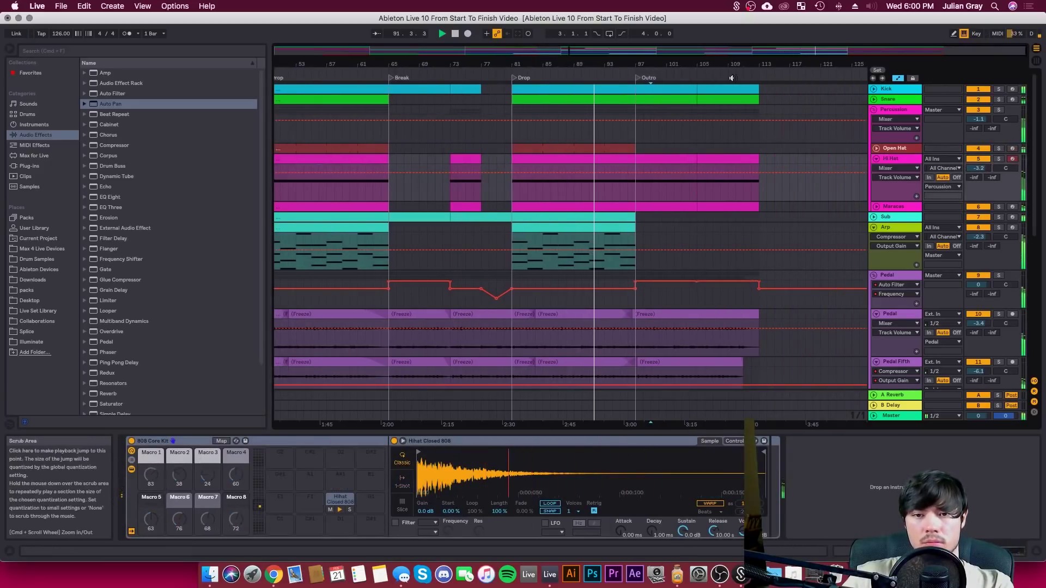
scroll(707, 127, down, 2)
scroll(708, 127, down, 1)
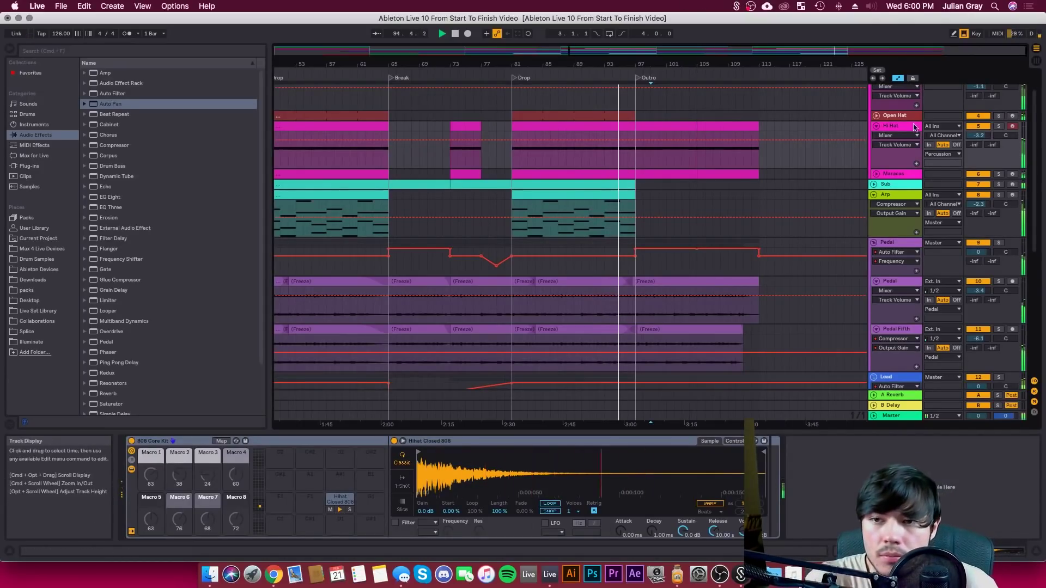
click(876, 116)
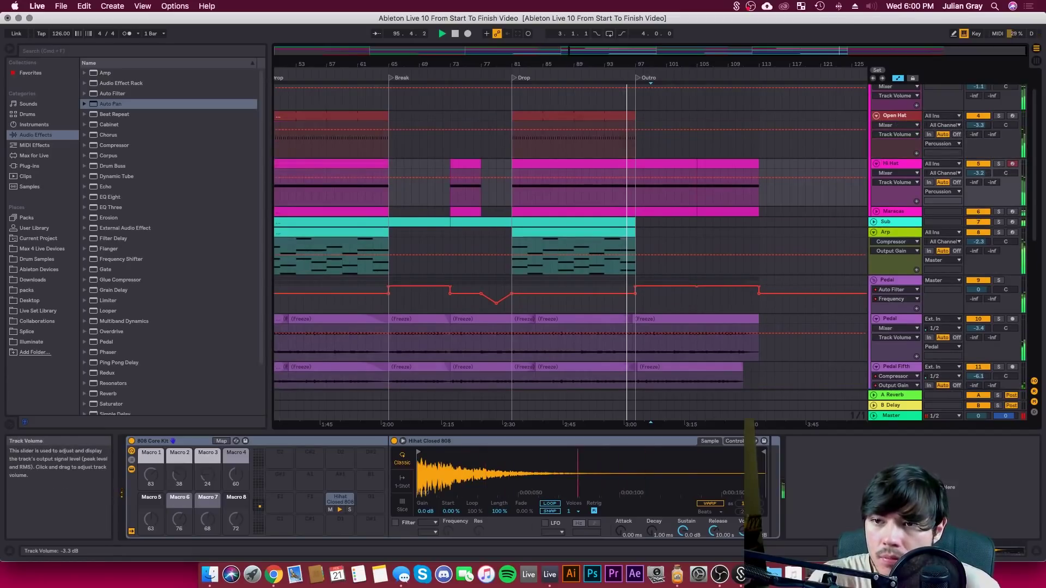
click(907, 117)
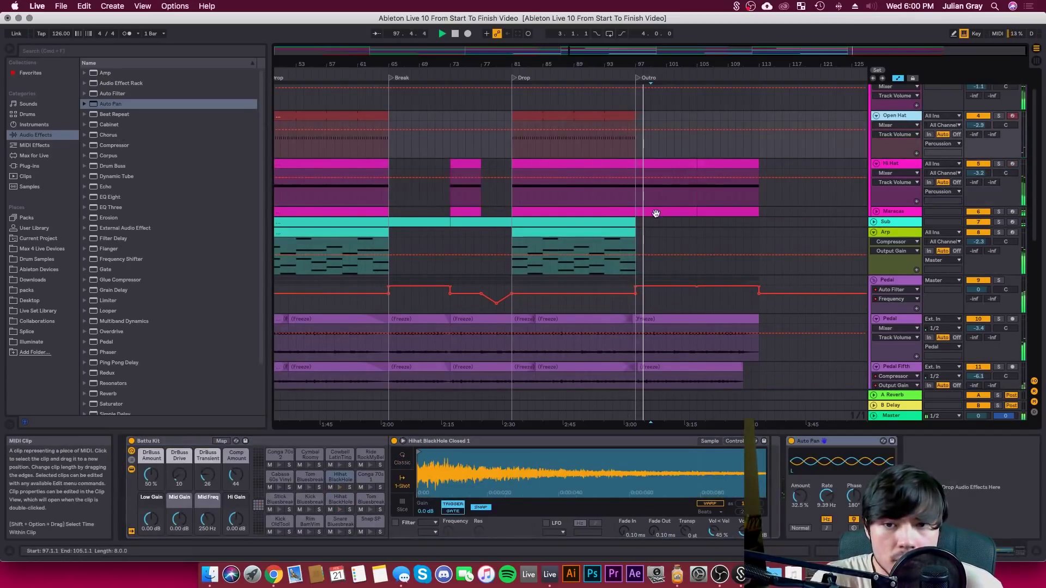
Duplicate the last clips on both Leads tracks to fill the outro from bar 97 to 113
scroll(654, 218, down, 10)
key(space)
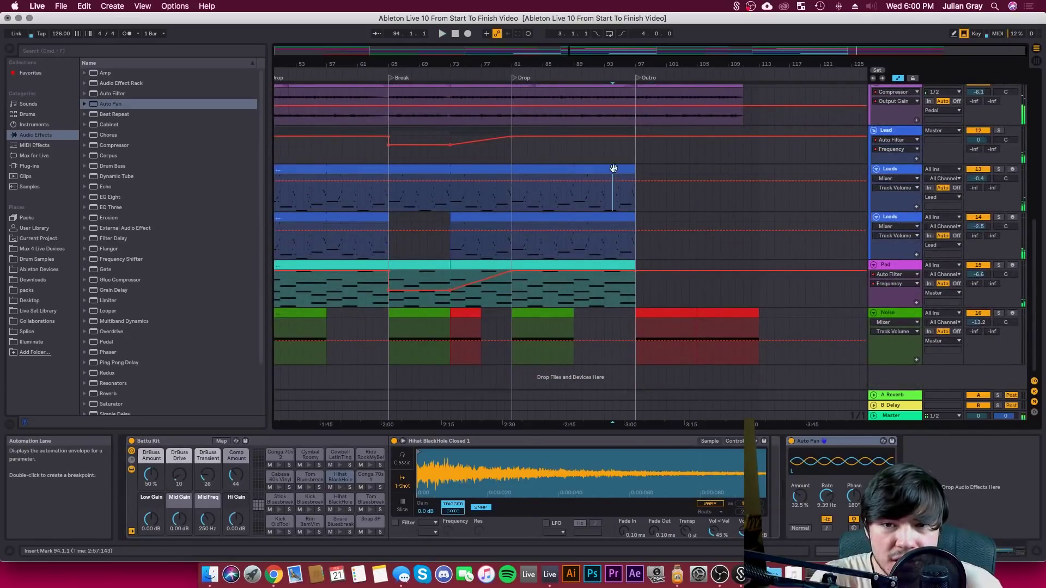
click(614, 170)
shift+click(593, 218)
key(super+d)
click(643, 202)
key(space)
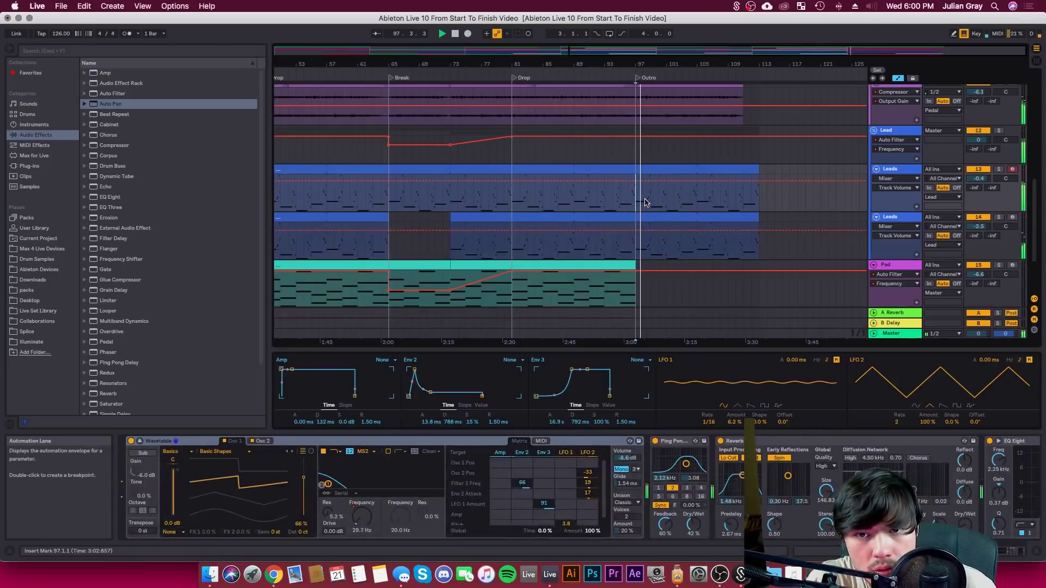
In the upper Leads track's outro clip, delete the short notes following the first D2 and extend that D2 to bar 3
double_click(658, 169)
click(471, 402)
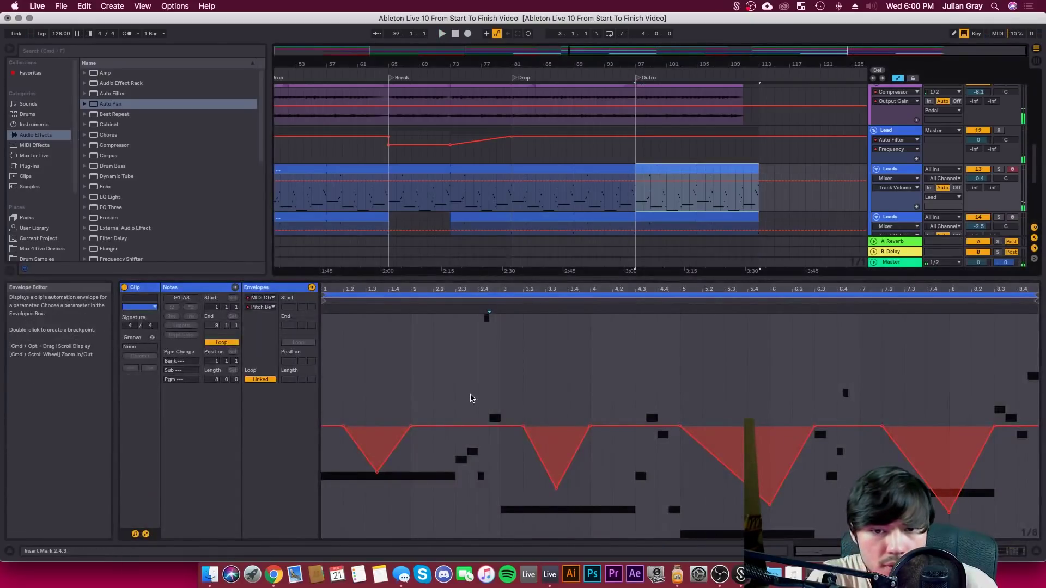
click(234, 288)
drag(471, 328, 575, 426)
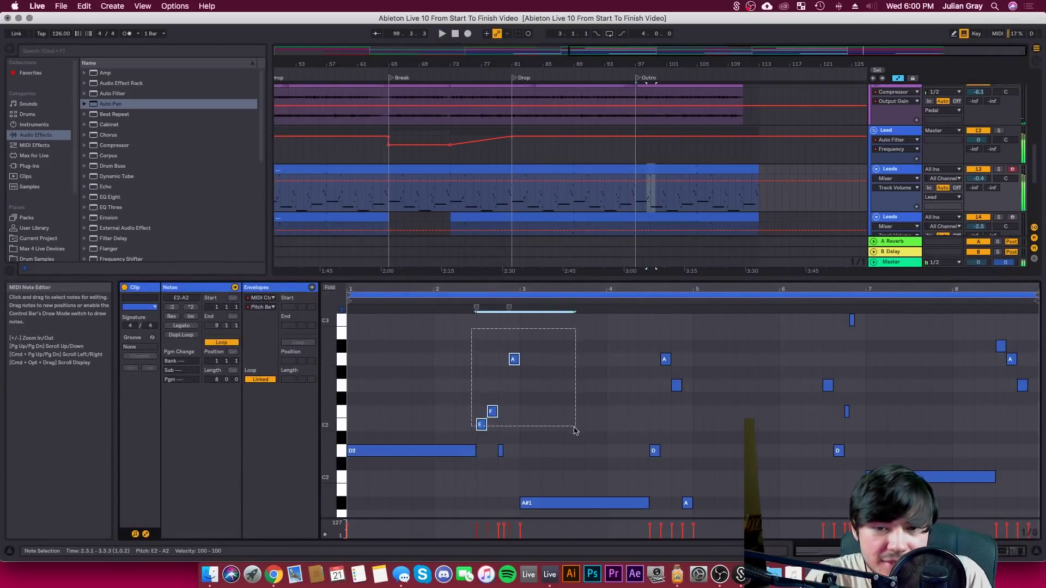
key(Delete)
drag(478, 454, 523, 454)
Delete every note after the opening D2 in the Leads outro clip, across all octaves
click(569, 338)
drag(569, 338, 1024, 584)
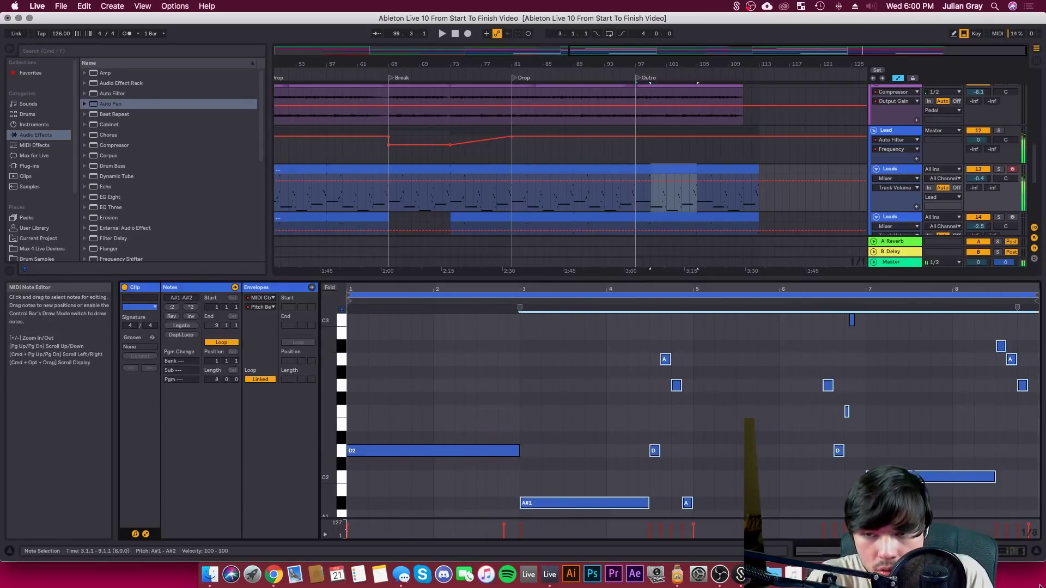
key(Delete)
drag(982, 472, 791, 320)
key(Delete)
scroll(827, 472, up, 5)
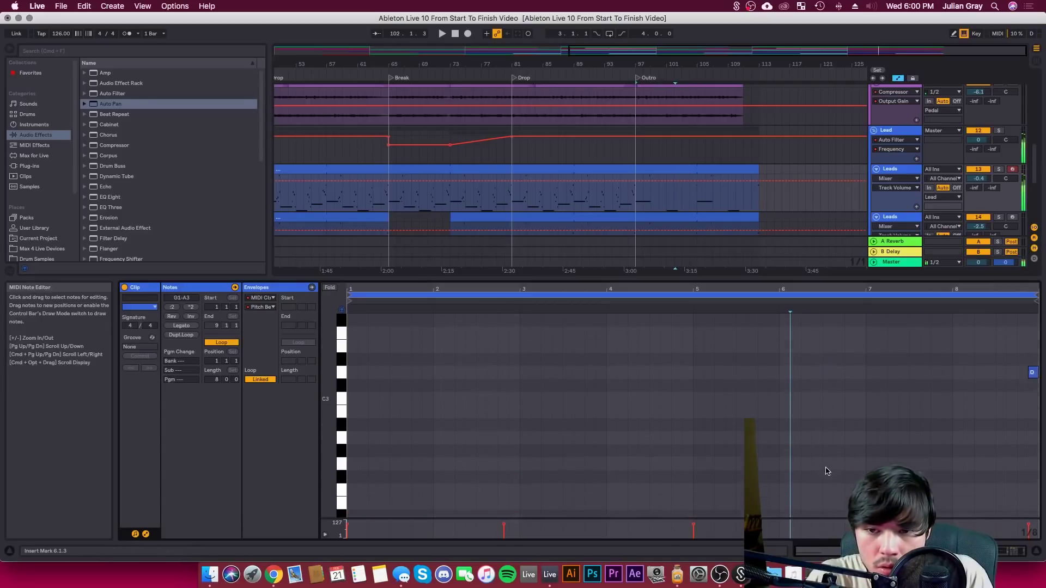
scroll(778, 461, up, 3)
key(super+a)
key(Delete)
scroll(768, 403, down, 15)
scroll(767, 403, up, 10)
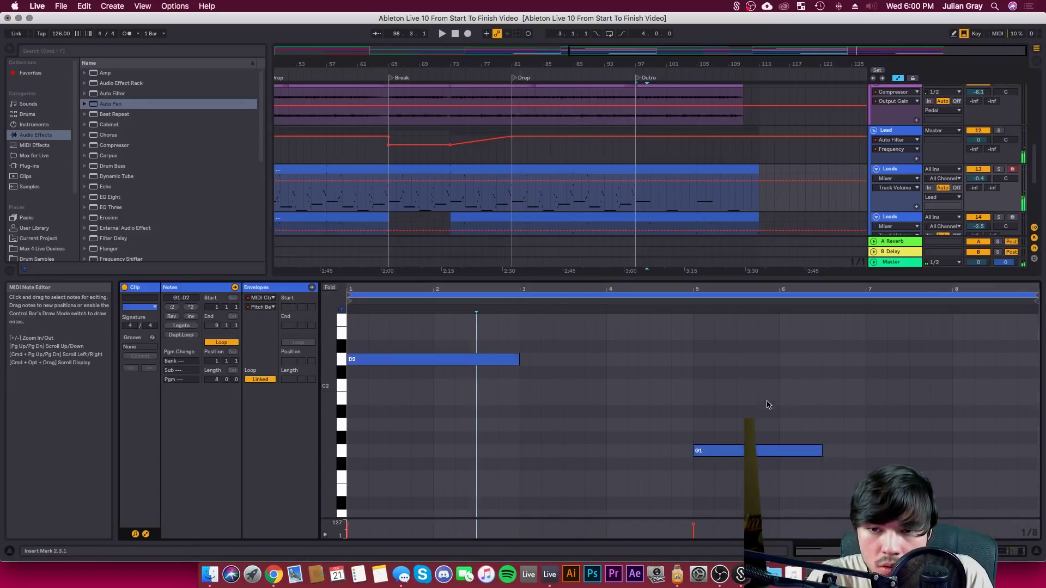
double_click(758, 476)
Duplicate the two-bar D2 note three times to fill the eight-bar Leads clip
click(442, 440)
key(super+a)
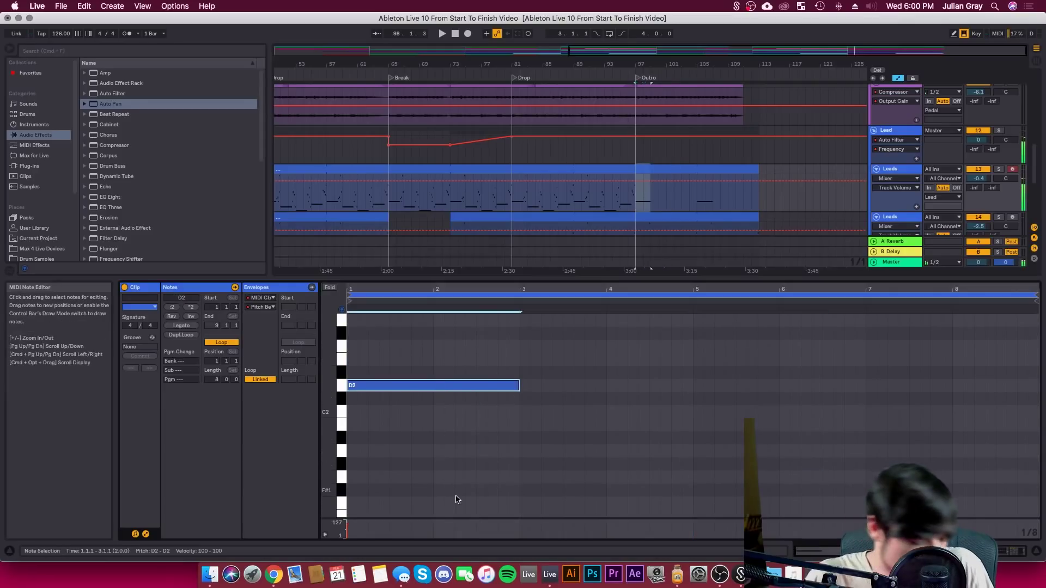
key(super+d)
key(super+d)
key(super+d)
Clear the clip's pitch bend envelope from bar 3 to the end and play the outro
click(315, 288)
click(312, 287)
drag(501, 360, 1045, 435)
key(Delete)
key(space)
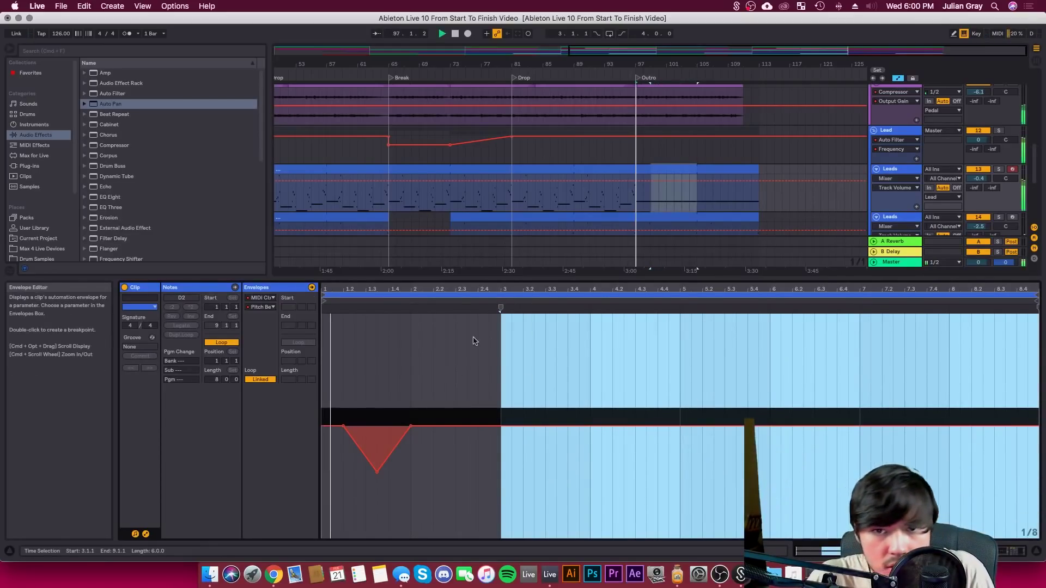
Copy the edited outro clip from the upper Leads track onto the lower Leads track at bar 97
click(642, 206)
click(656, 169)
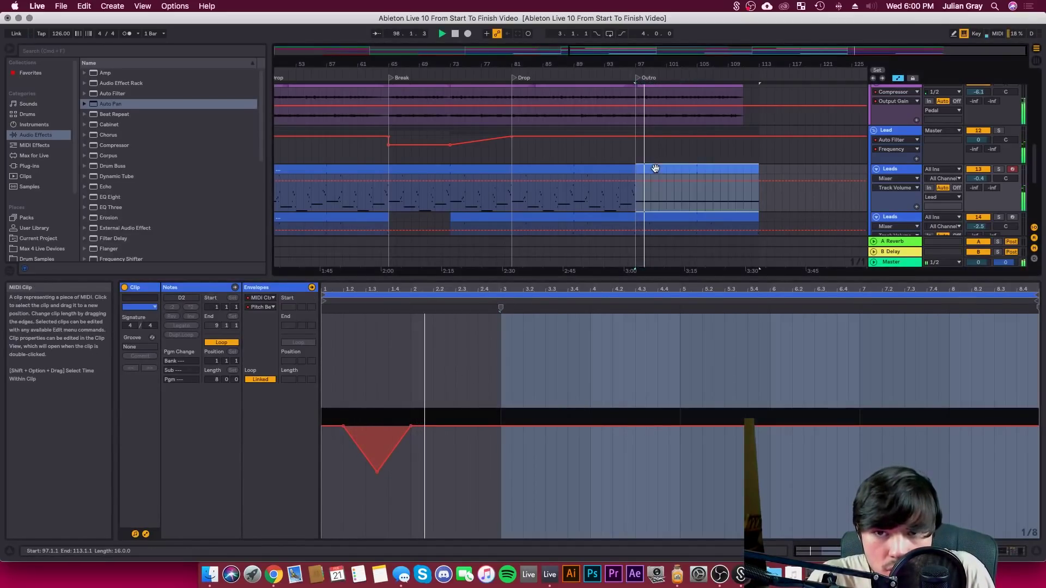
drag(654, 168, 661, 217)
scroll(661, 217, down, 3)
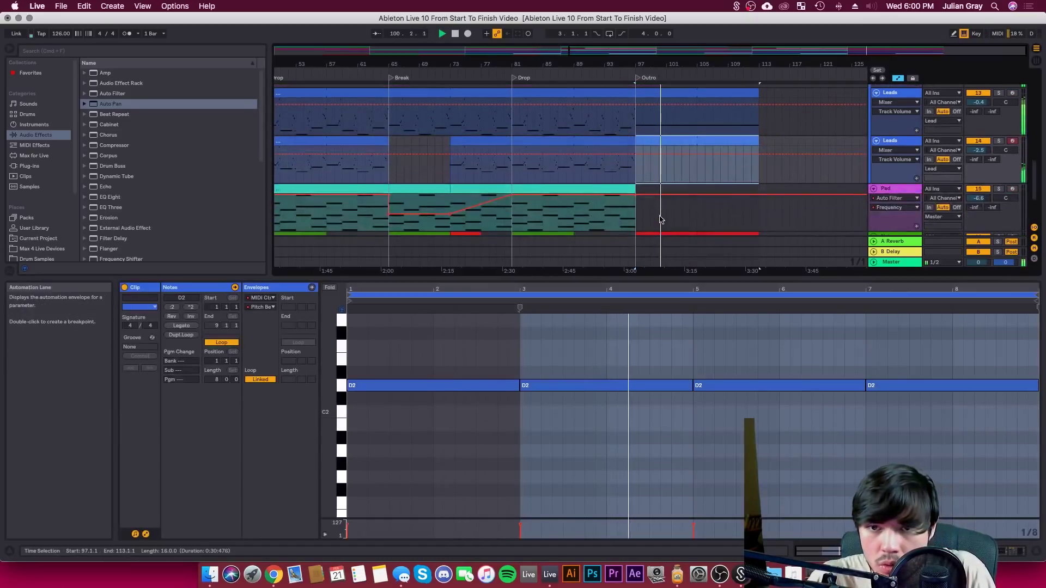
click(684, 170)
Select the Sub track's second drop clip at bar 81 and unfold the Sub track
scroll(683, 169, up, 8)
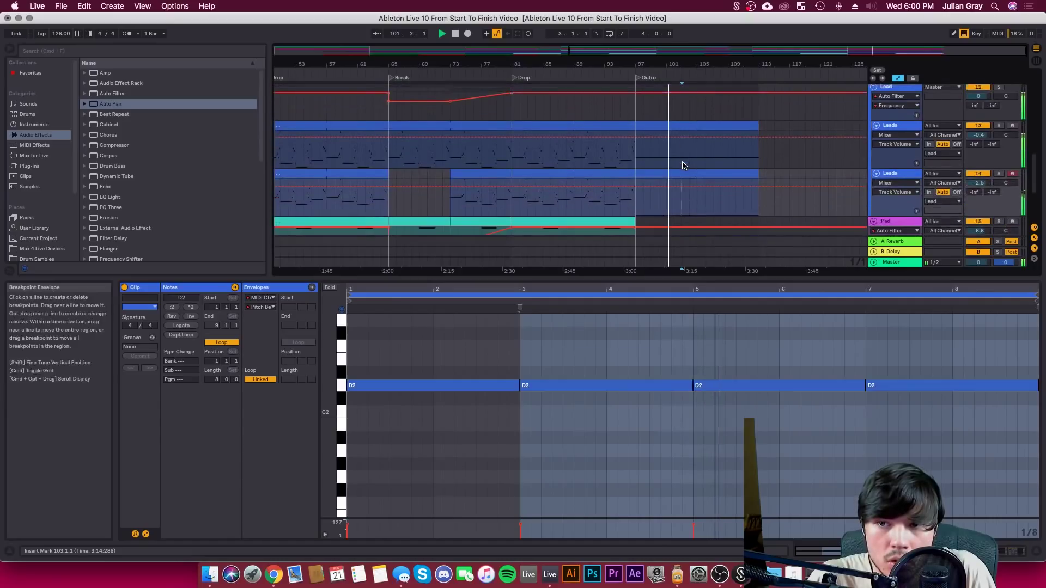
scroll(684, 165, up, 2)
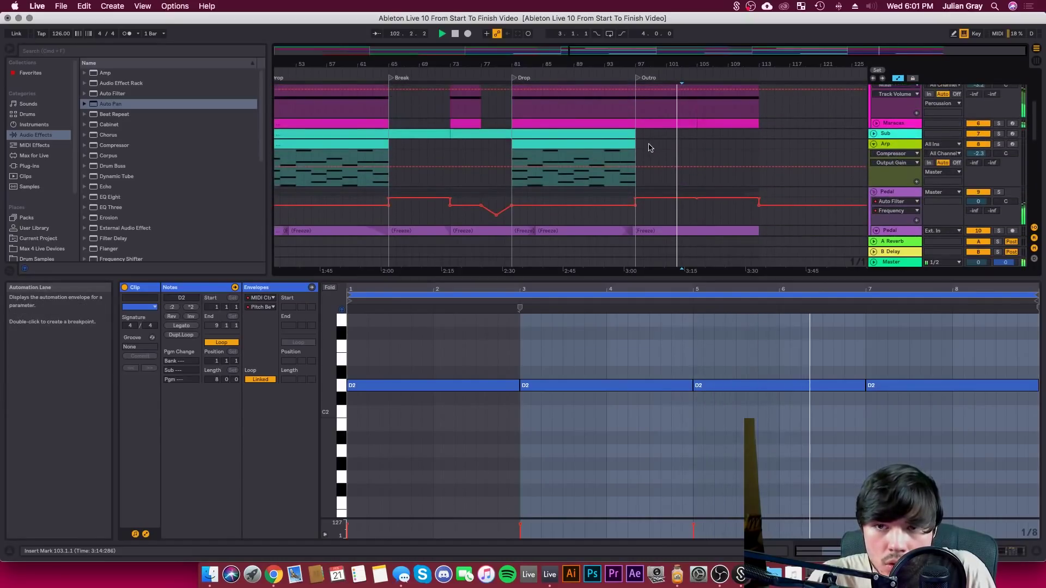
click(626, 135)
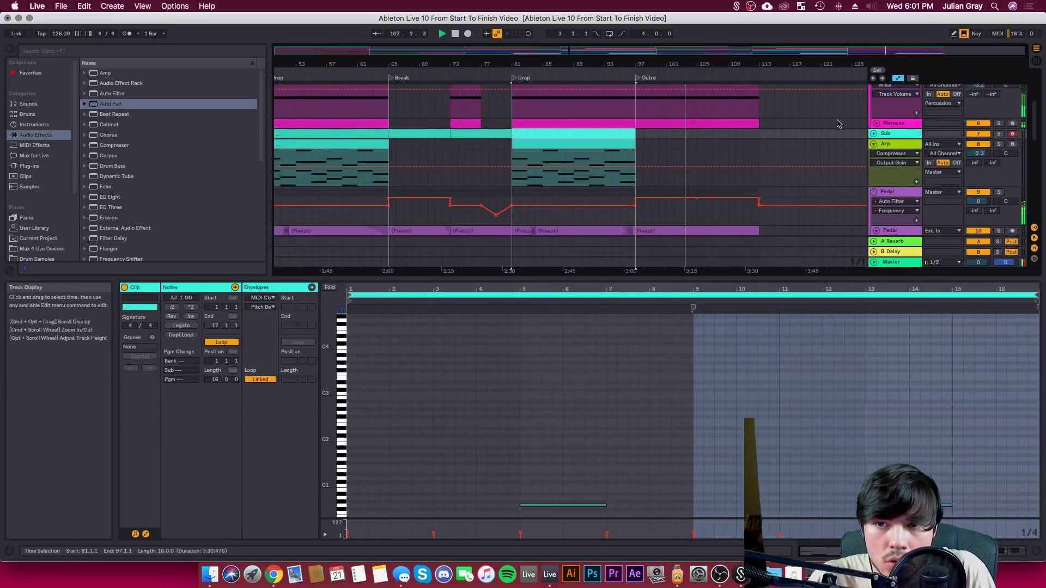
click(874, 133)
click(516, 134)
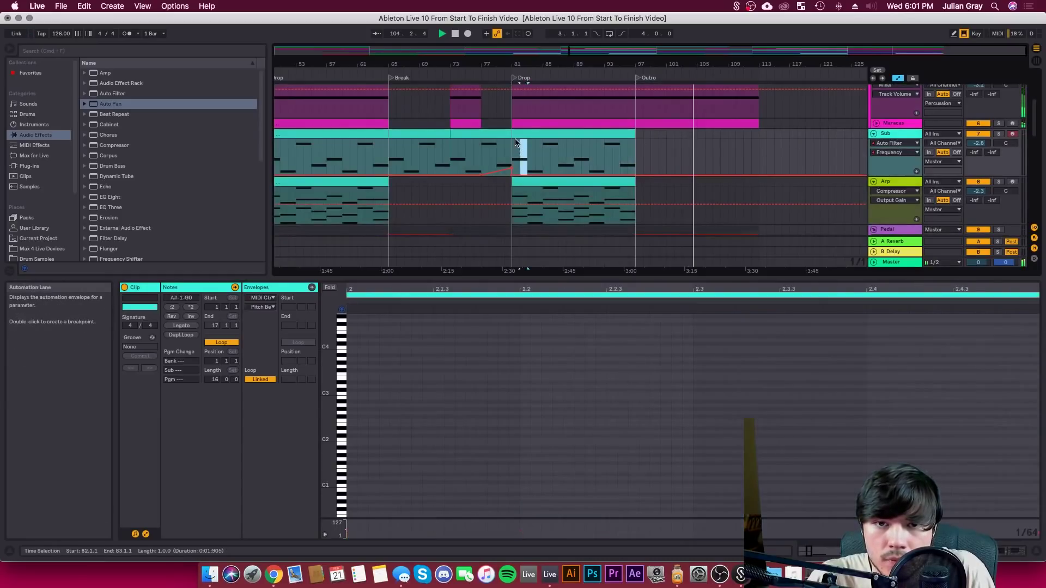
click(516, 134)
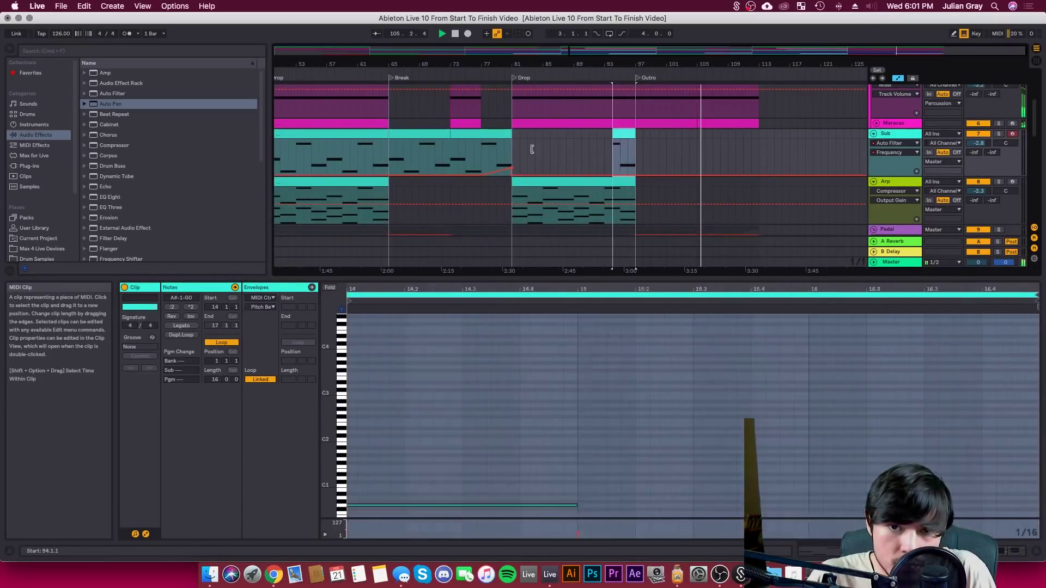
click(515, 147)
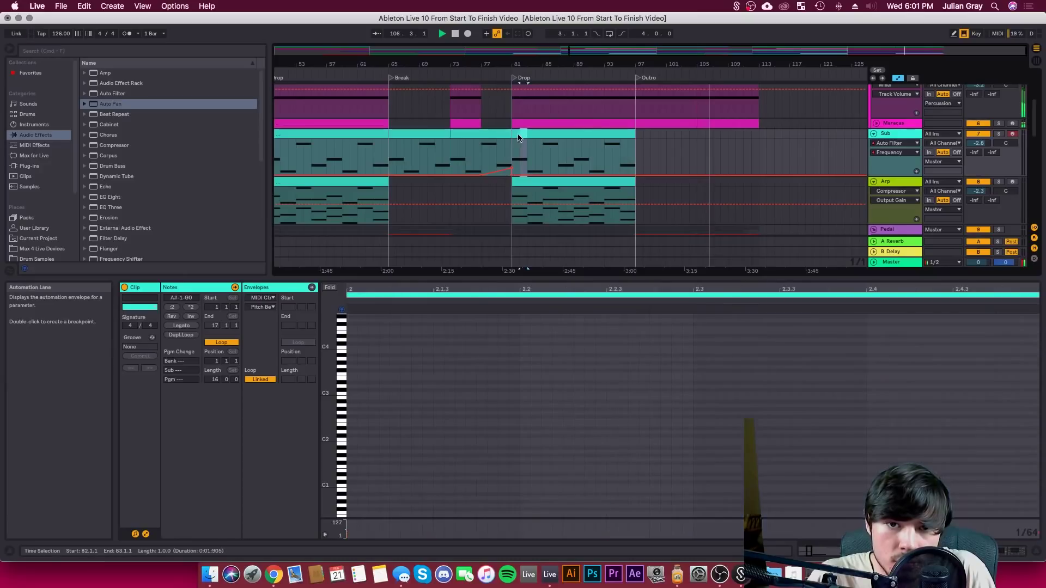
Fill the Sub track's outro from bar 97 to 113 with repeated two-bar copies of the second drop's opening note
drag(600, 137, 645, 146)
key(super+d)
key(super+d)
key(super+d)
key(super+d)
key(super+d)
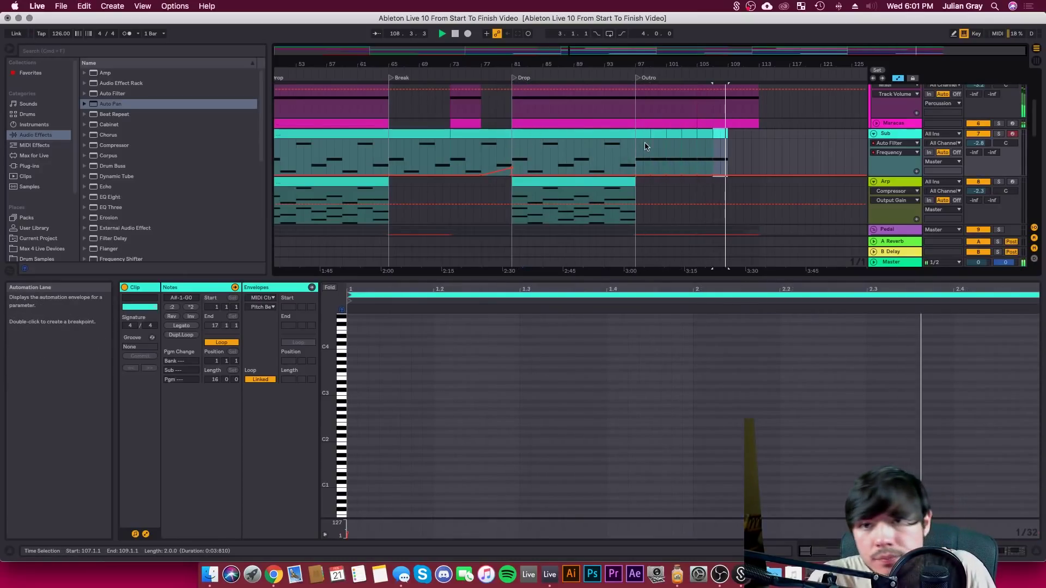
key(super+d)
key(super+d)
click(761, 155)
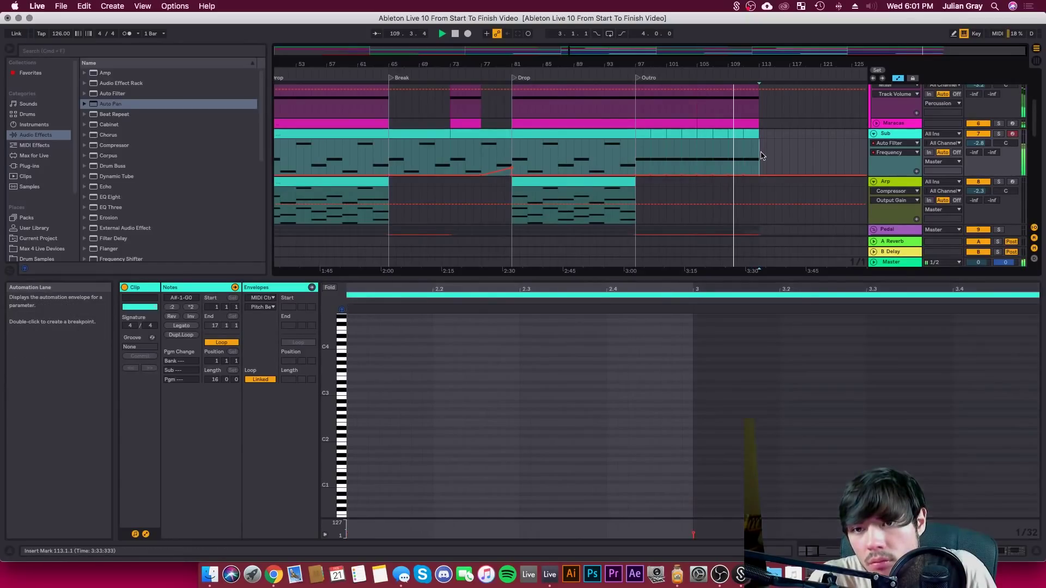
click(753, 134)
click(750, 155)
Remove the drop at bar 113 from the Pedal group's Auto Filter frequency automation and save the Set
scroll(747, 156, down, 2)
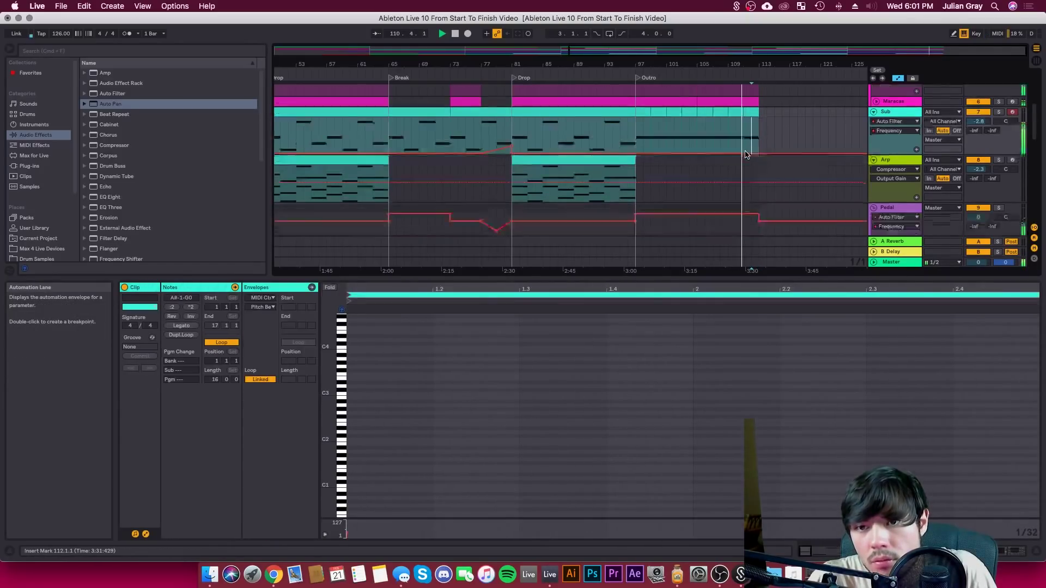
scroll(745, 155, down, 3)
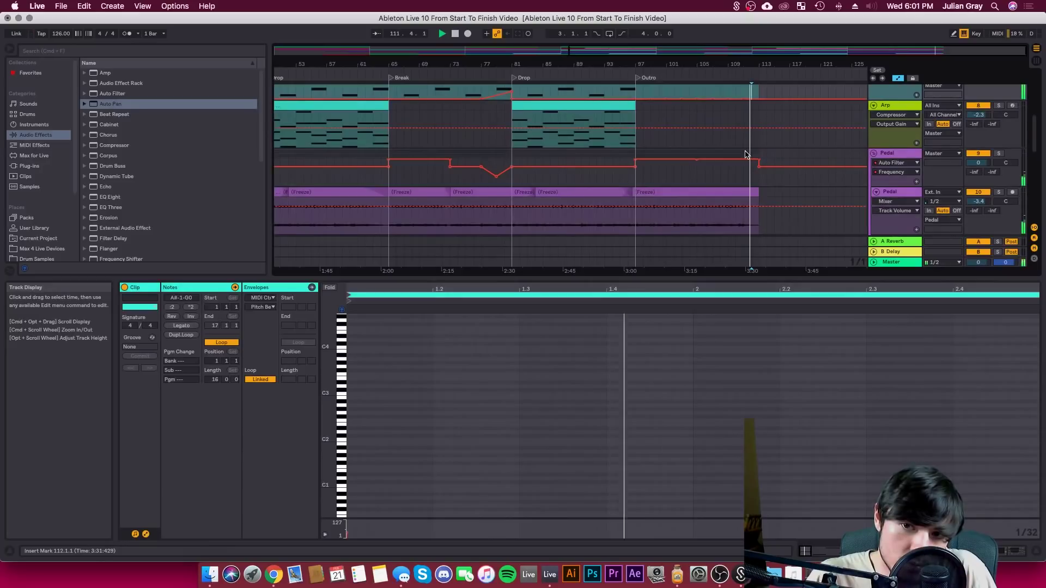
scroll(747, 153, up, 3)
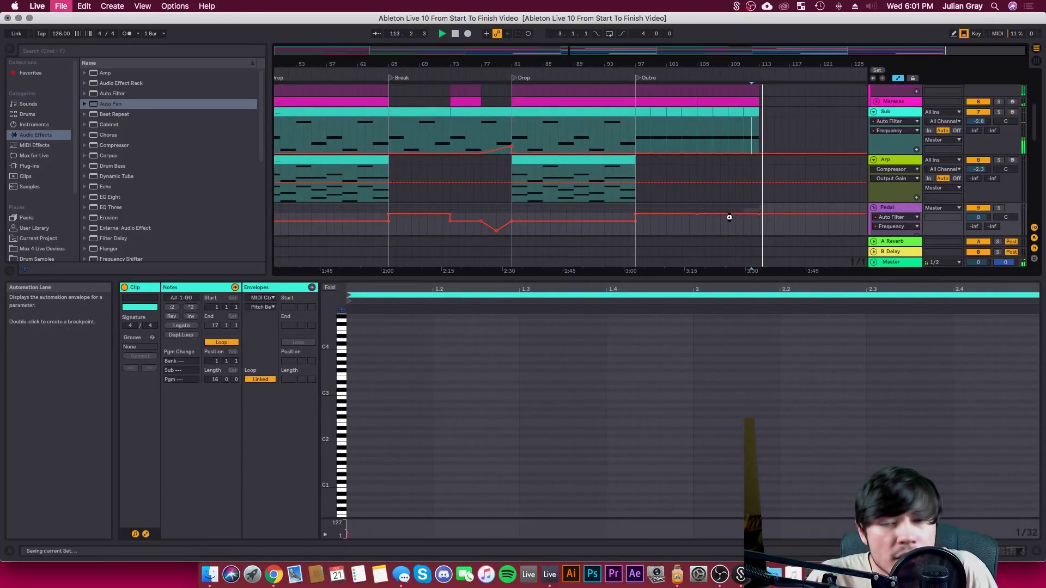
Shrink the clip editor to enlarge the arrangement and fold the Sub, Arp, Pedal, Lead, Percussion and Pad tracks
key(minus)
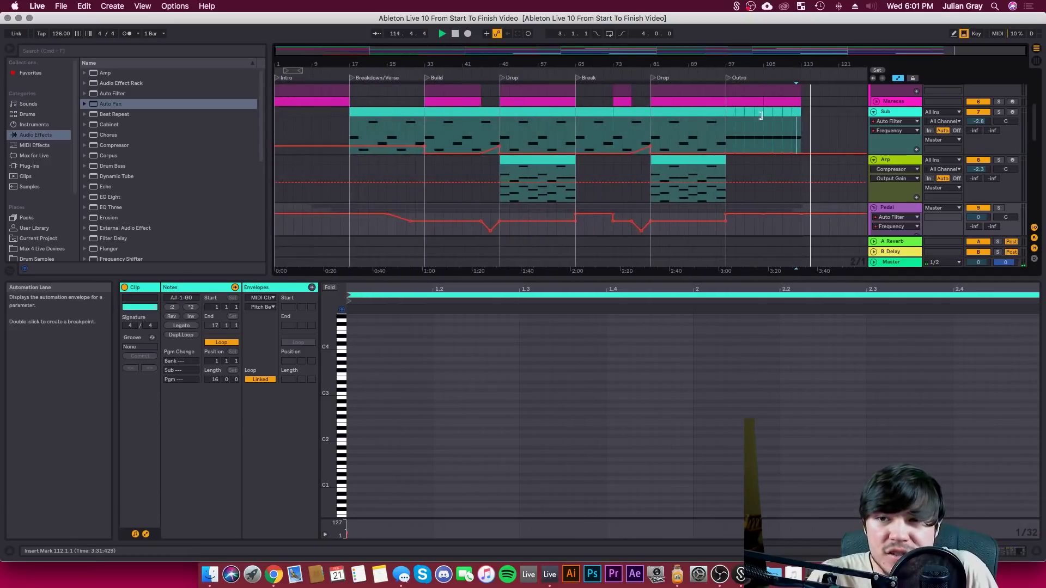
scroll(820, 251, up, 6)
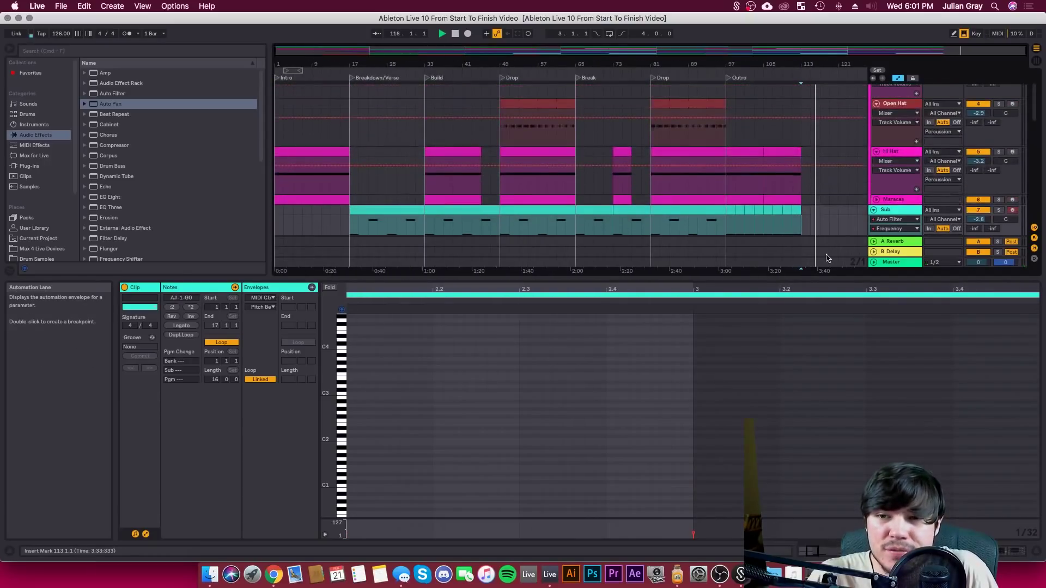
drag(857, 276, 857, 430)
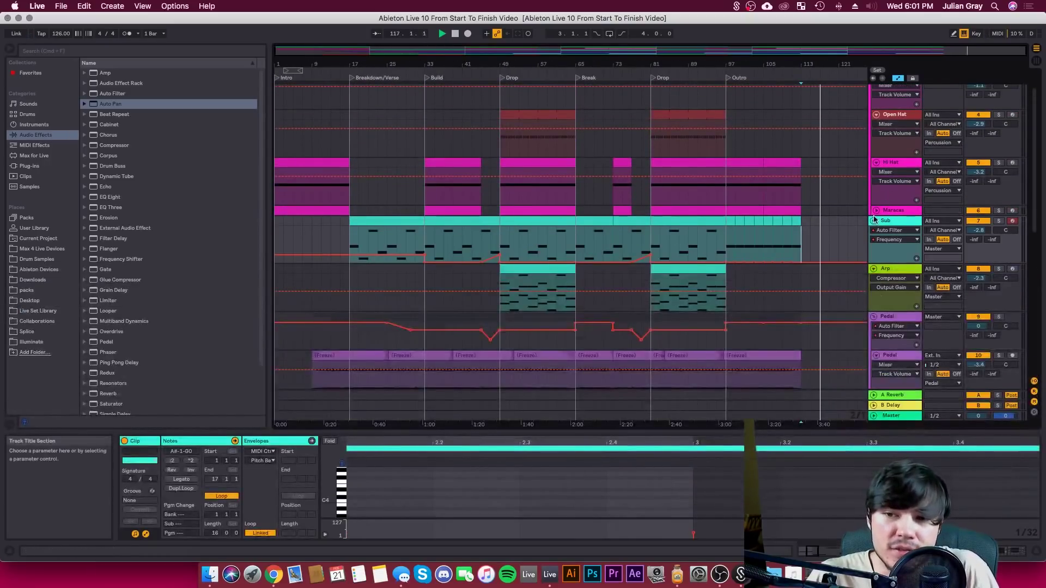
click(874, 221)
click(873, 232)
click(874, 242)
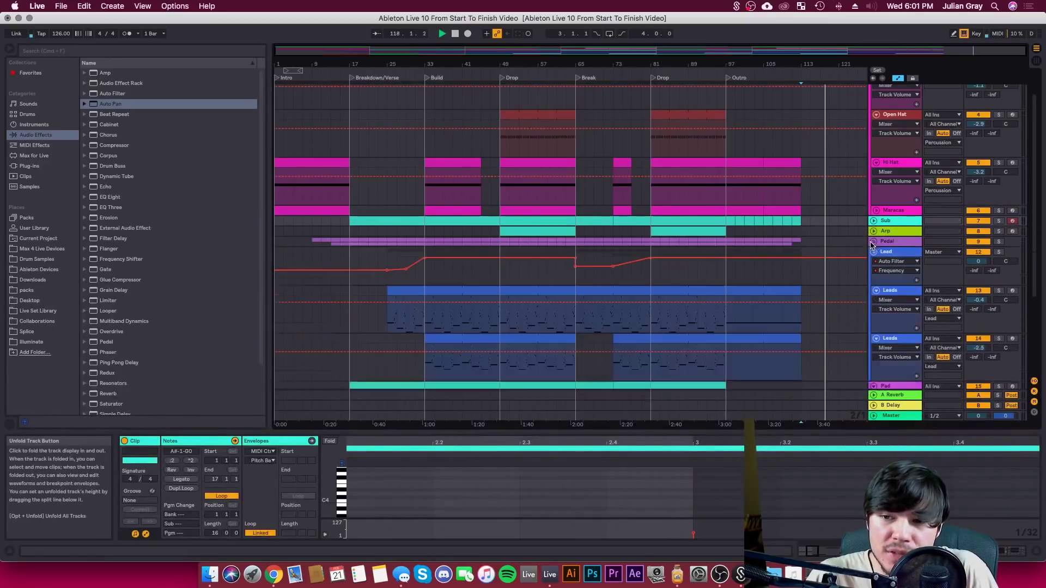
click(874, 252)
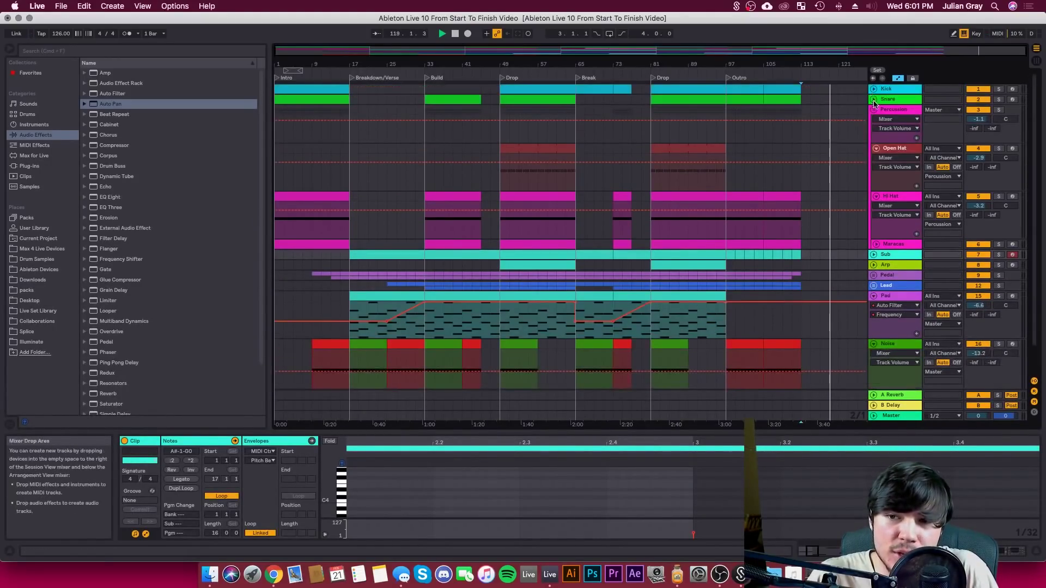
click(875, 110)
click(874, 162)
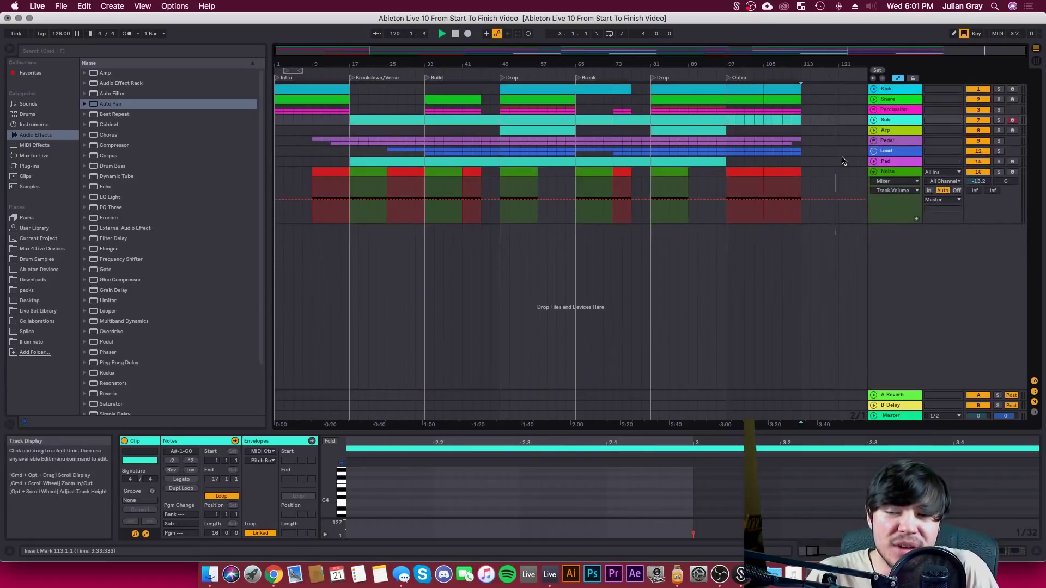